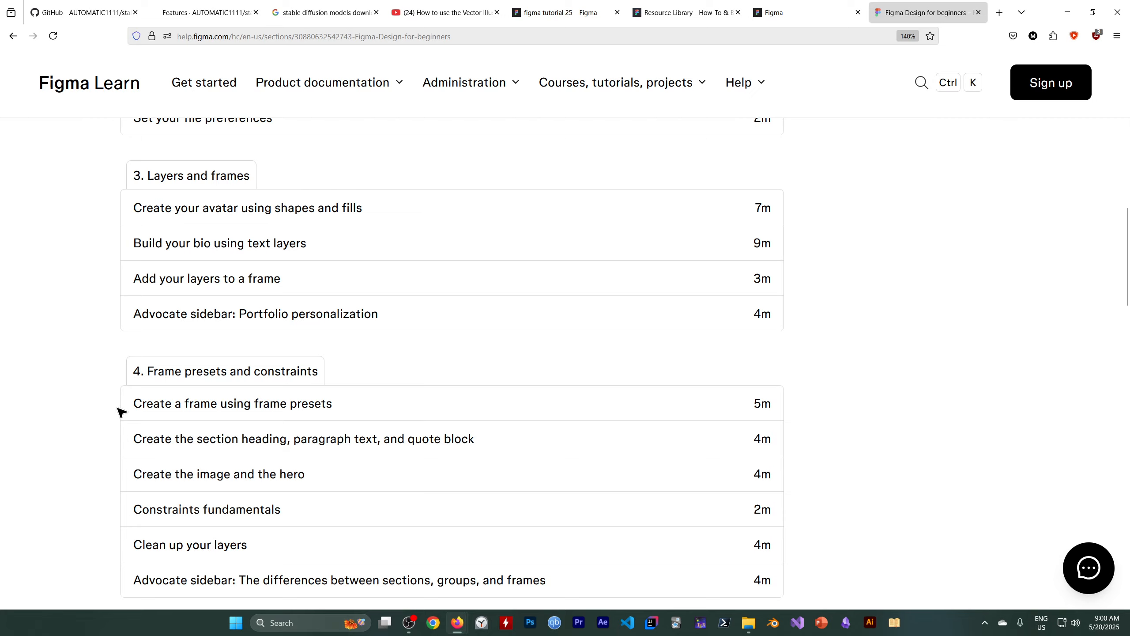
Look over the lesson list of the Figma Design for beginners course, from the course introduction to the vector editing section.
scroll(119, 409, up, 7)
scroll(120, 410, down, 5)
scroll(120, 412, down, 12)
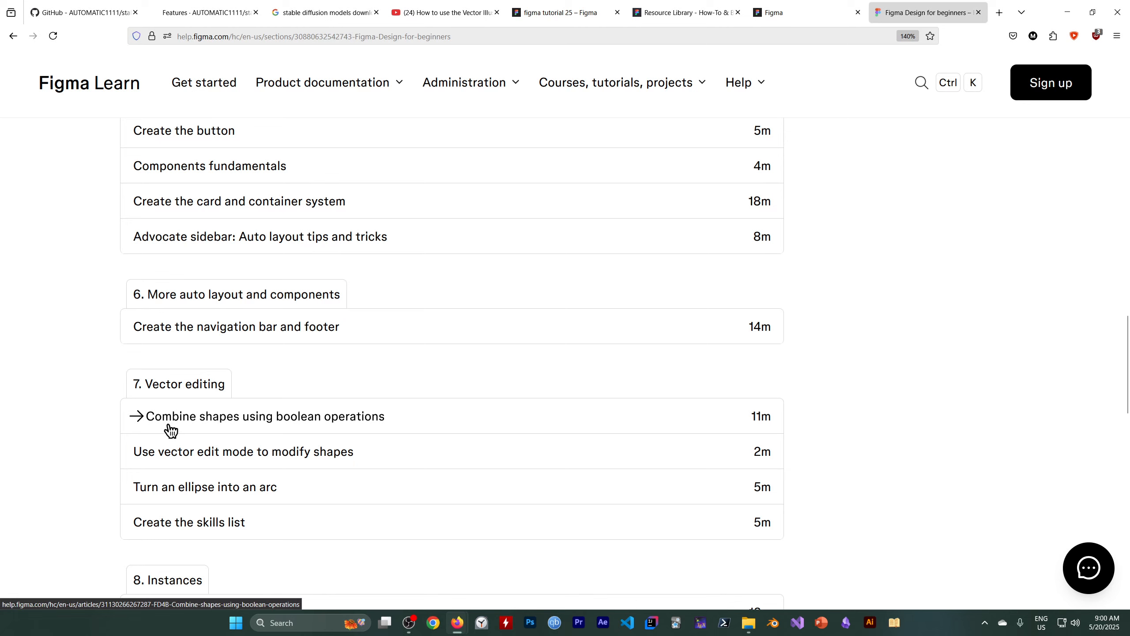
scroll(174, 431, up, 2)
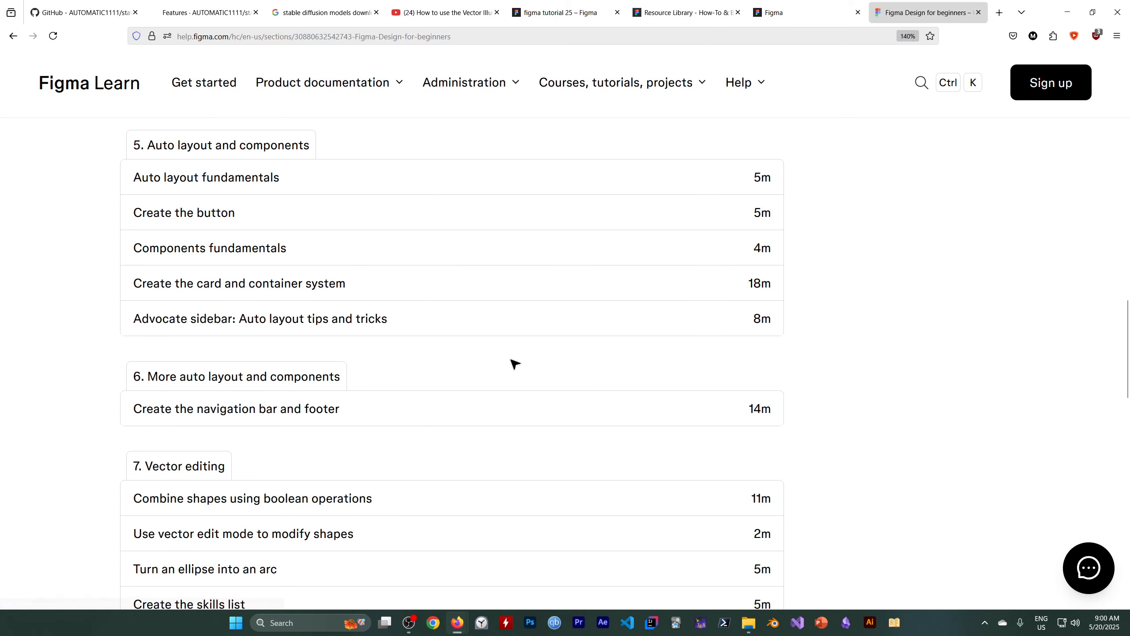
scroll(151, 241, up, 6)
scroll(152, 241, up, 15)
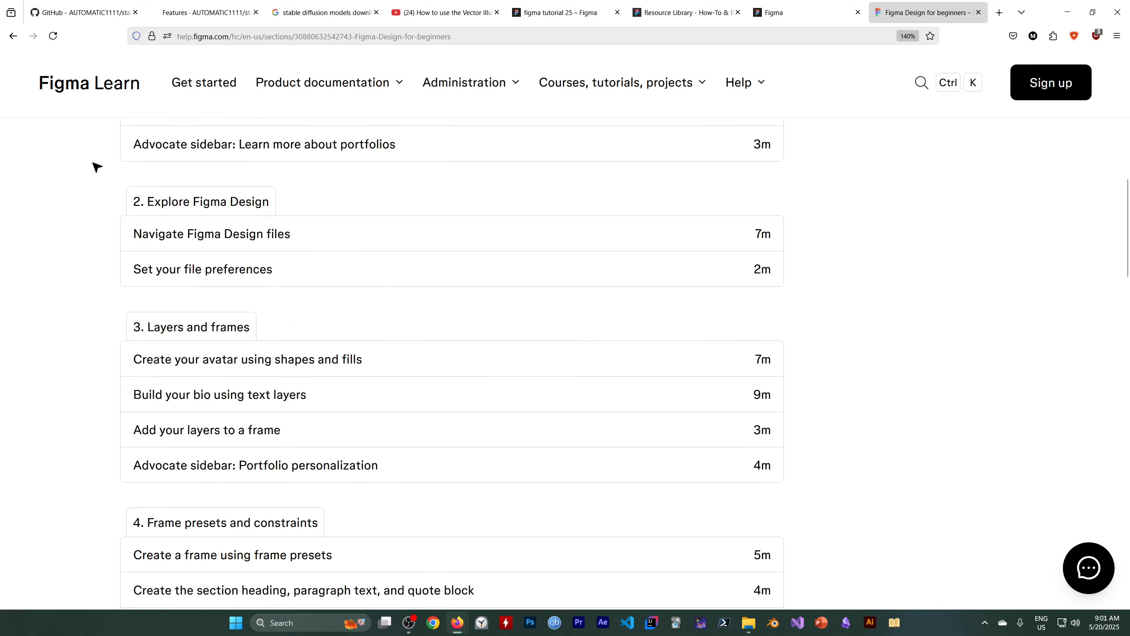
scroll(163, 325, up, 6)
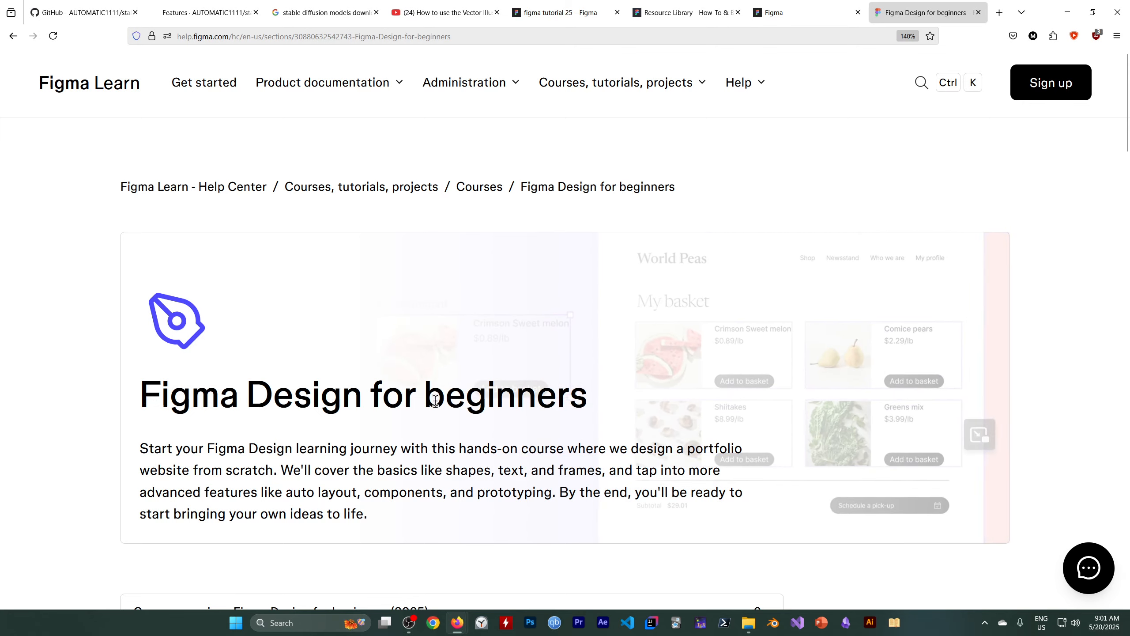
Search the web for "figma course" in a new browser tab.
click(1000, 13)
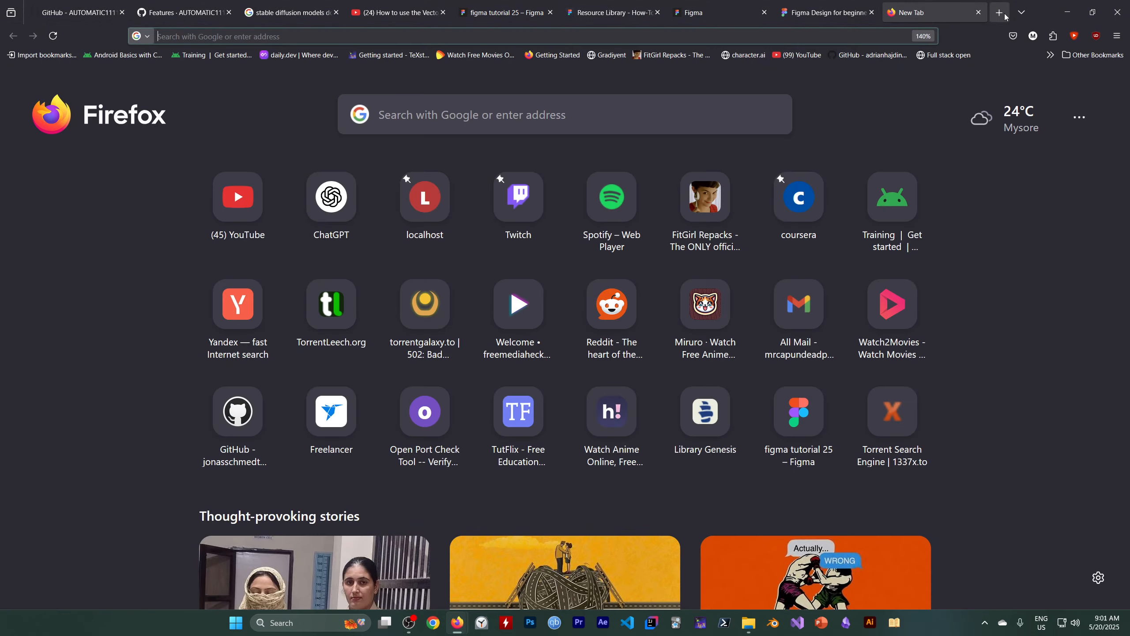
text(figma course)
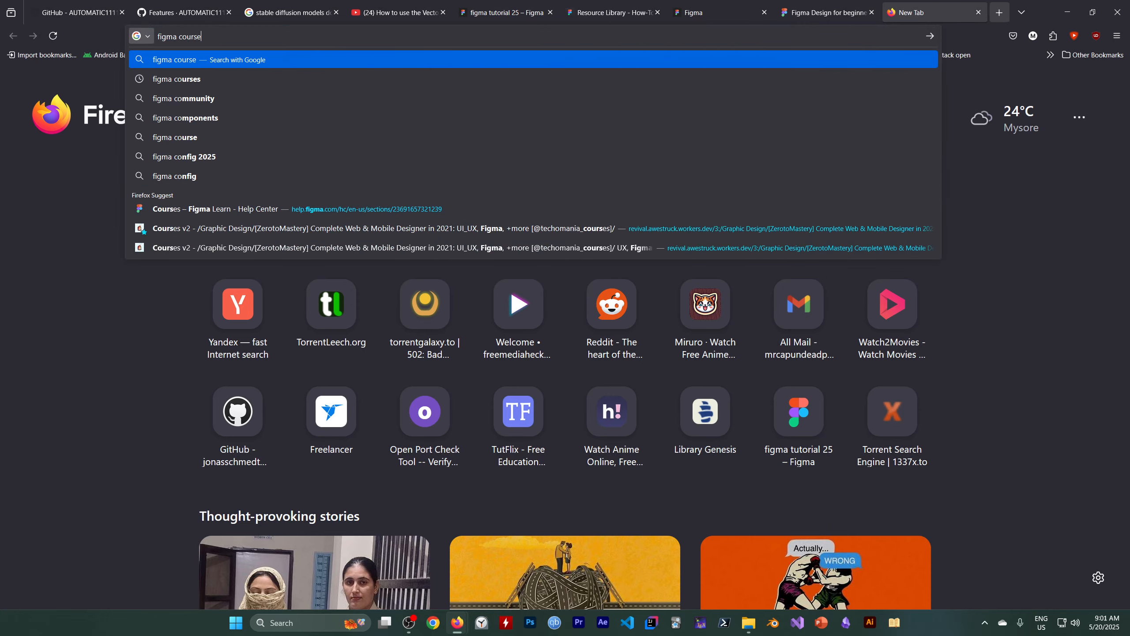
key(Return)
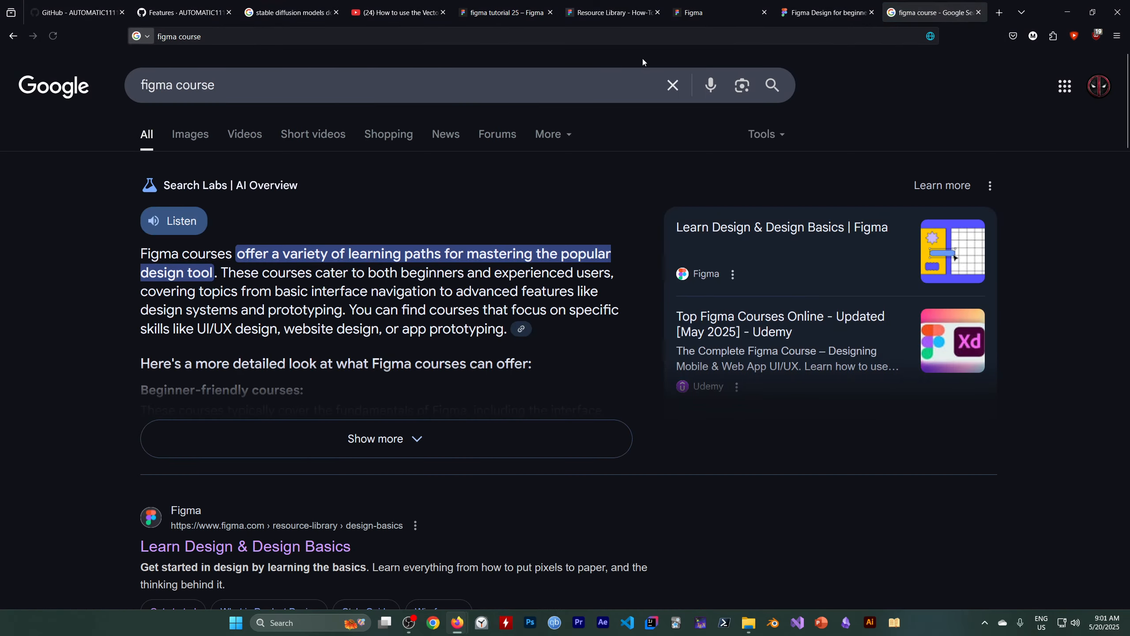
Restrict the search to Figma's own site with the query "figma course site:figma.com".
click(278, 91)
text(site)
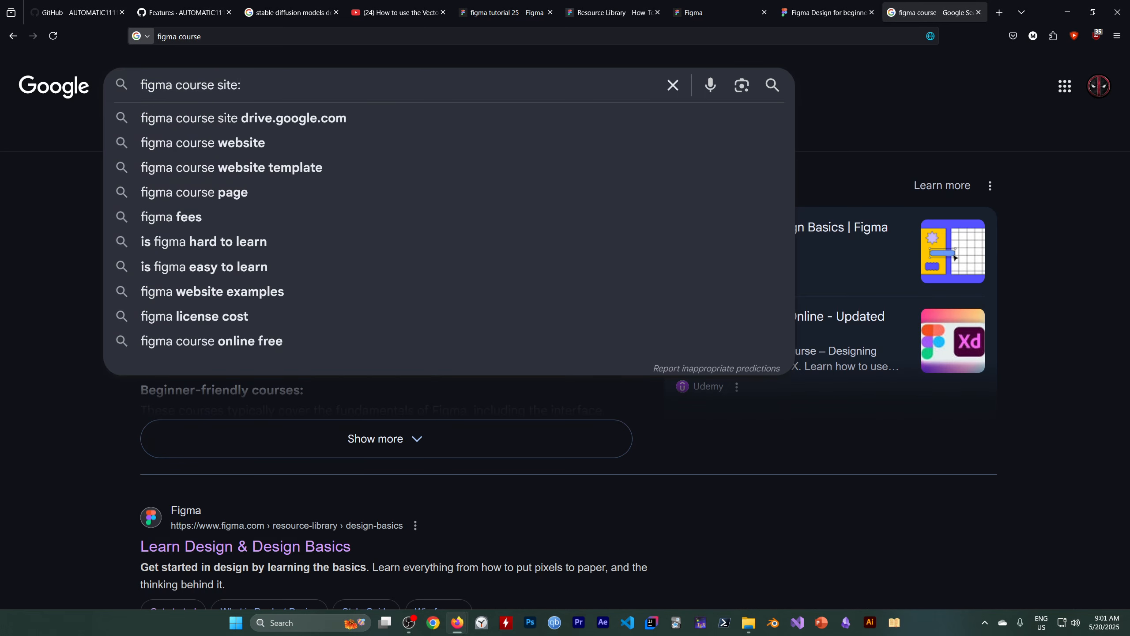
text(:figma.com)
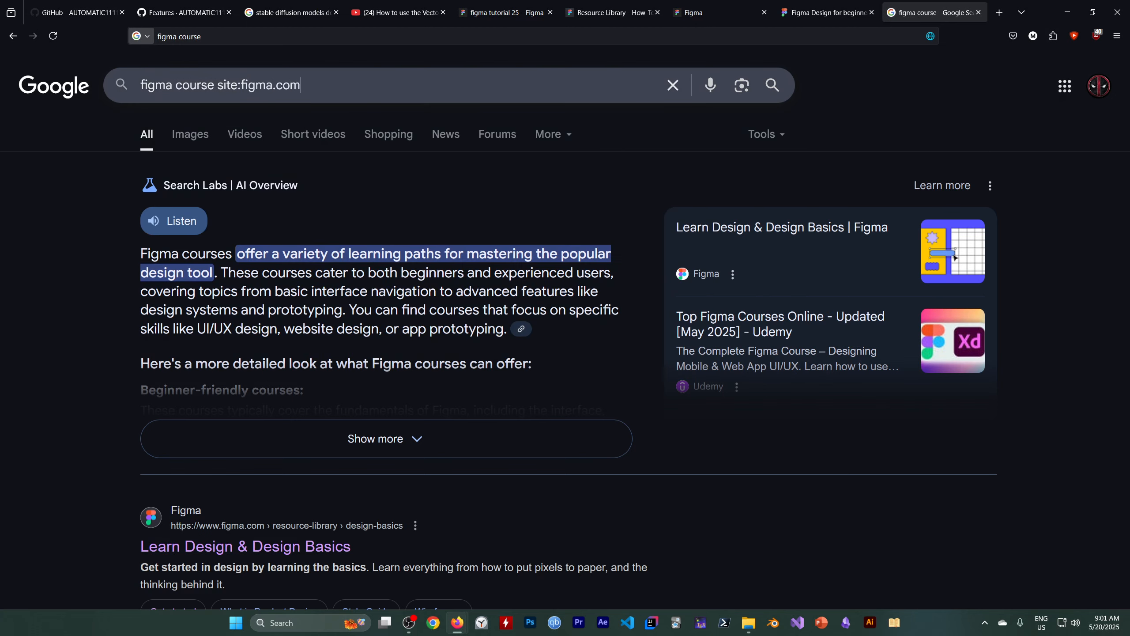
key(Return)
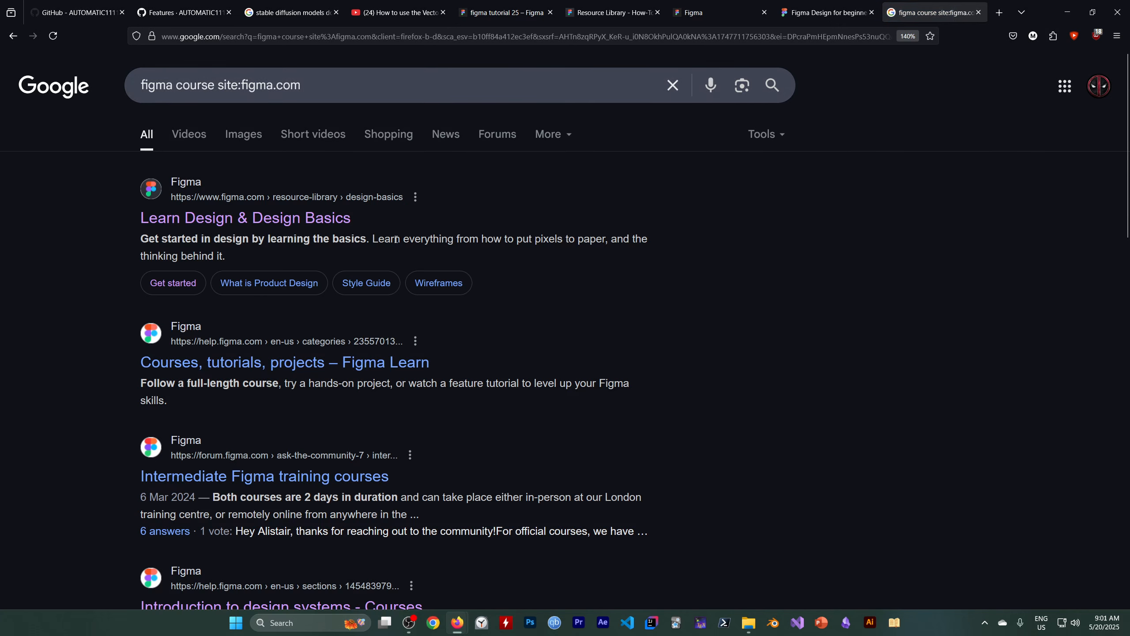
Open the "Learn Design & Design Basics" search result in a new tab and look through its article cards.
scroll(391, 239, down, 3)
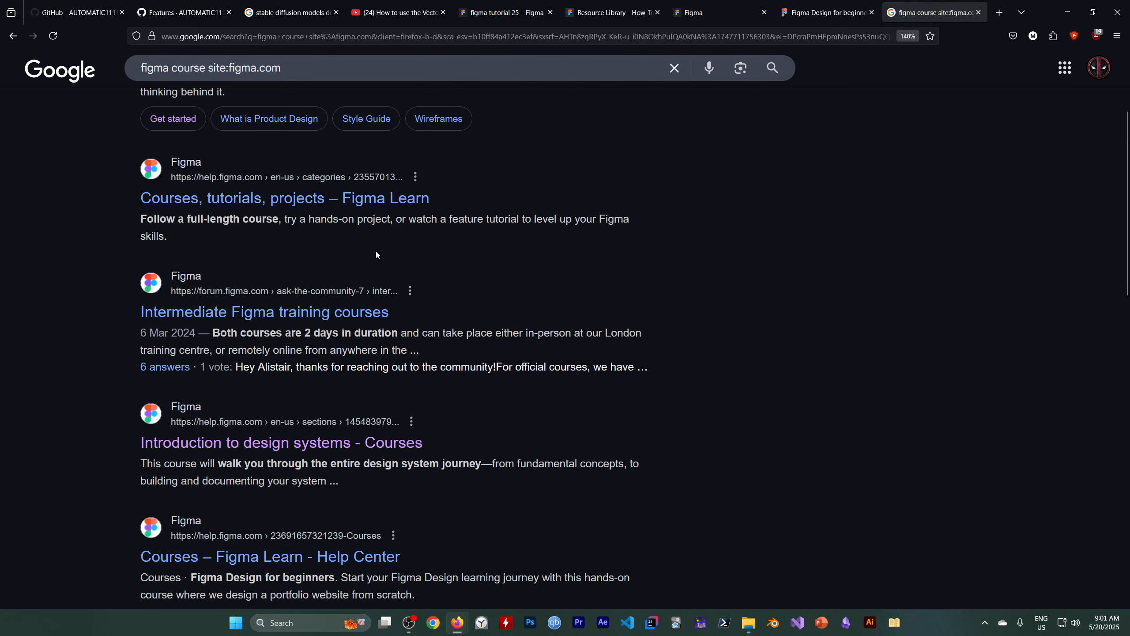
scroll(376, 254, up, 3)
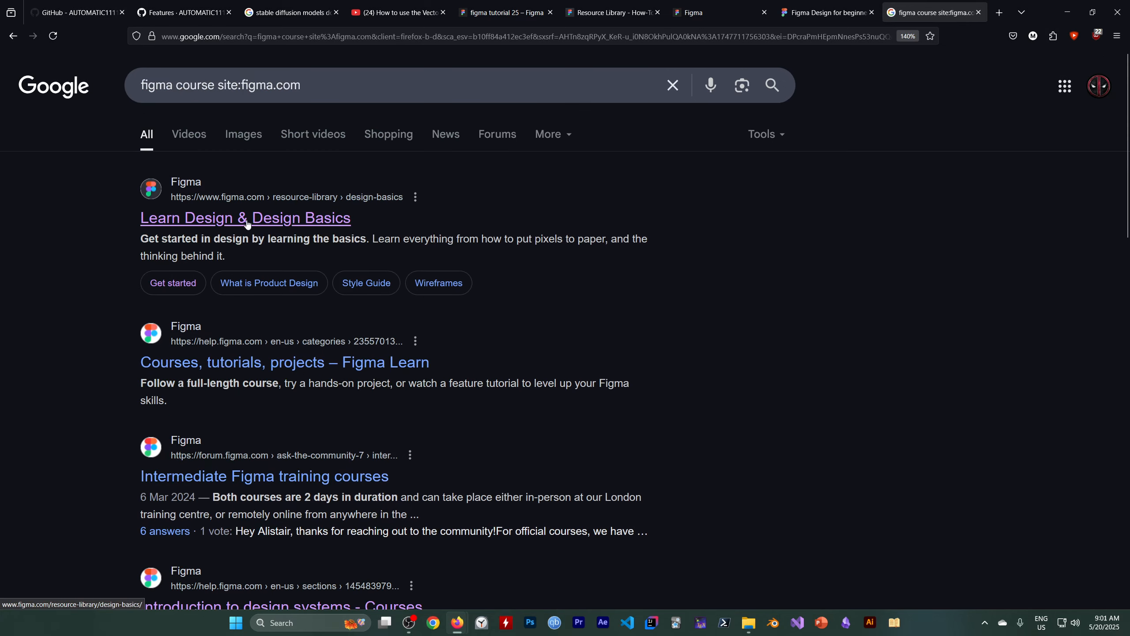
click(293, 219)
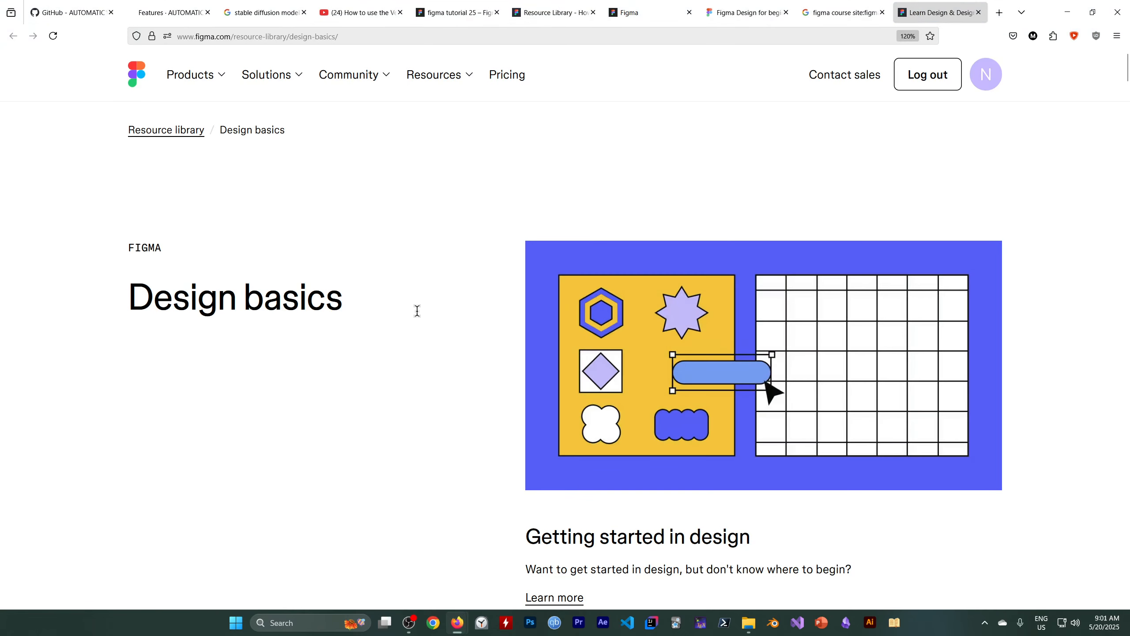
scroll(418, 309, down, 3)
scroll(418, 308, up, 3)
scroll(159, 272, down, 15)
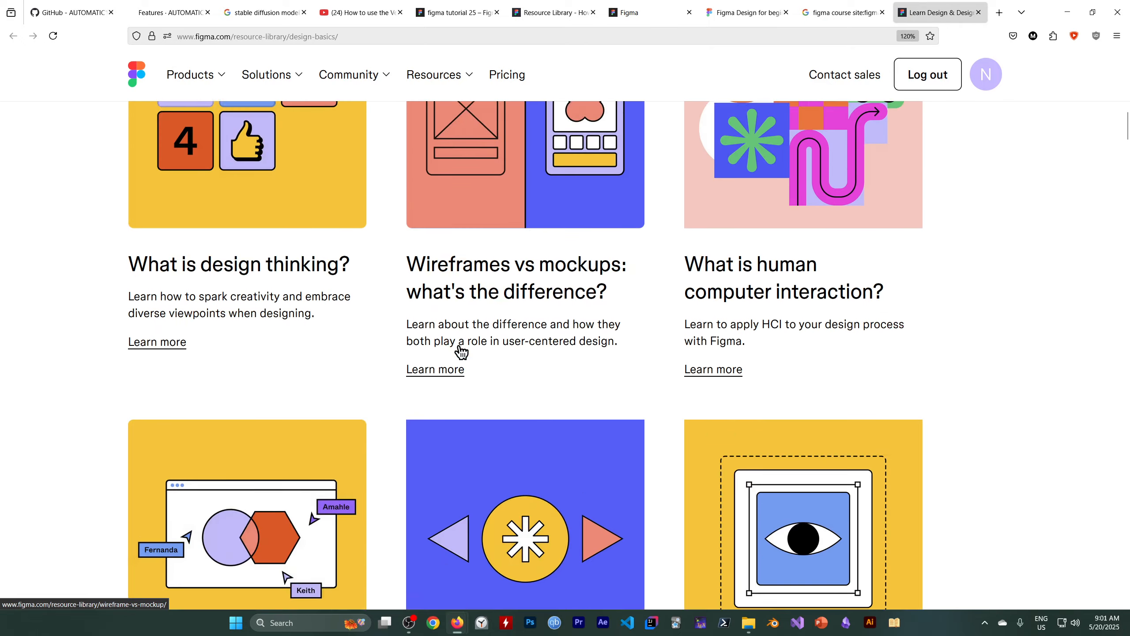
scroll(156, 392, down, 18)
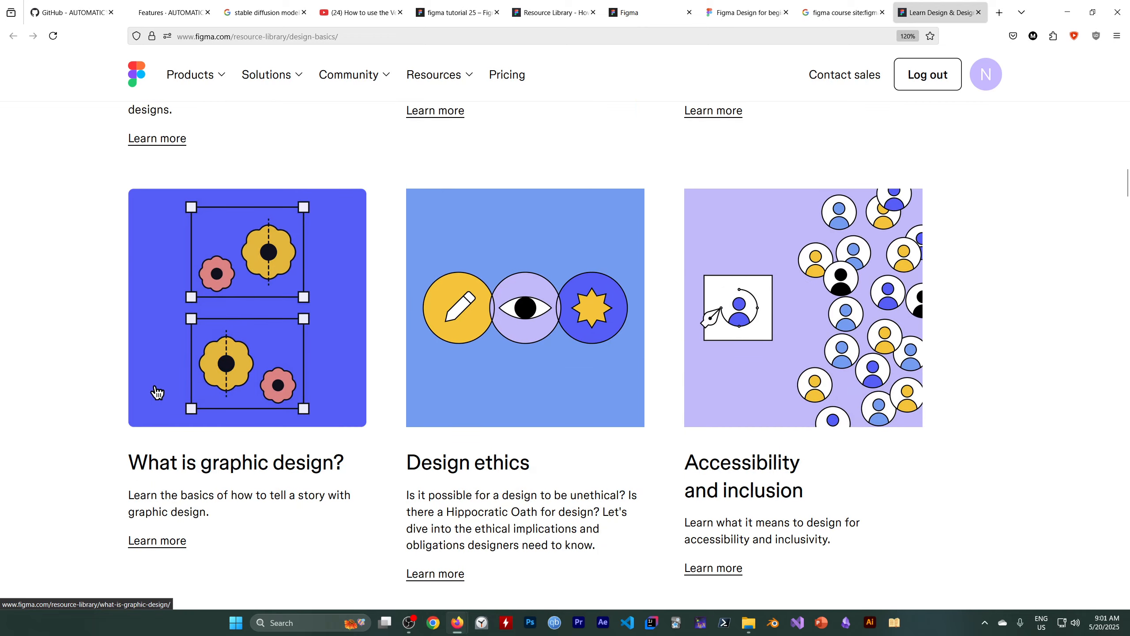
scroll(156, 392, down, 10)
scroll(177, 394, up, 9)
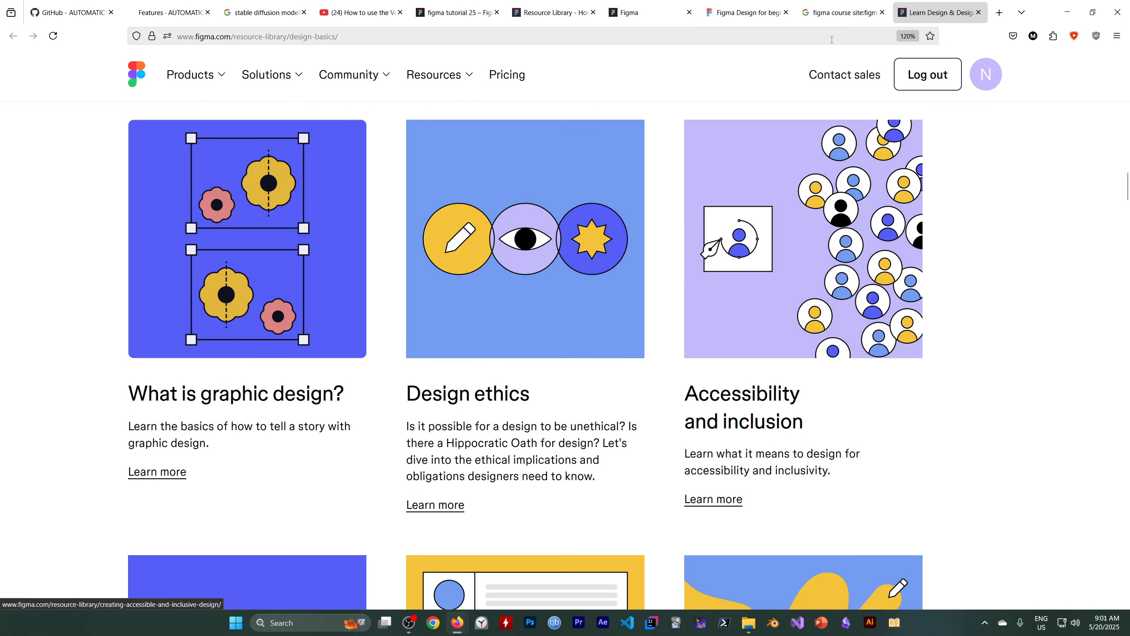
Return to the search results, open "Courses, tutorials, projects – Figma Learn" in a new tab and skim its courses.
click(839, 12)
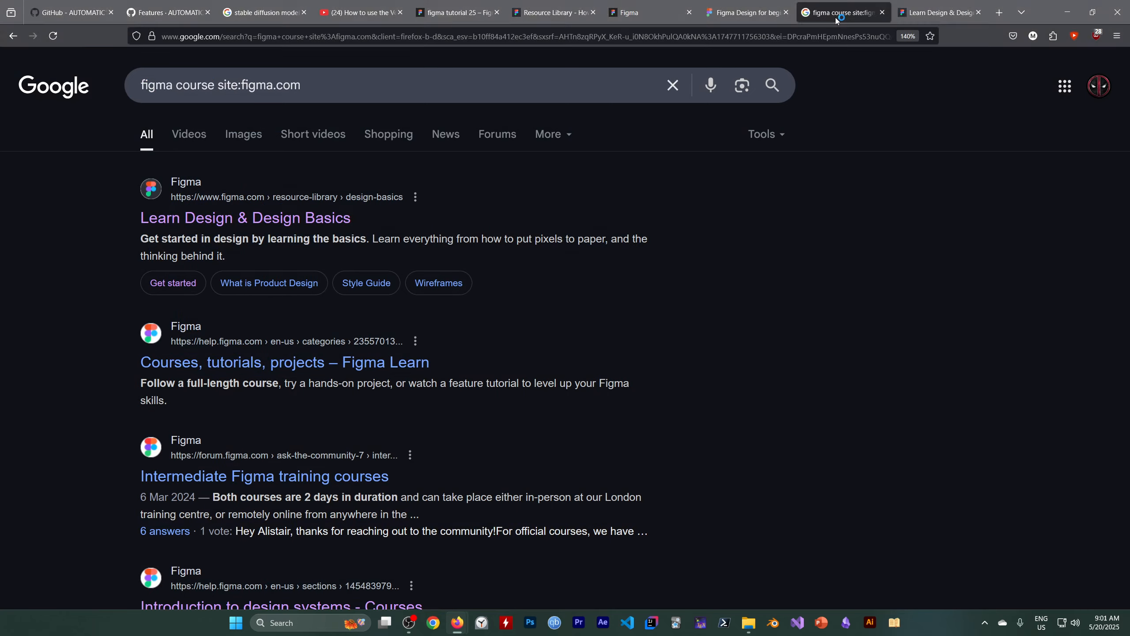
middle_click(240, 365)
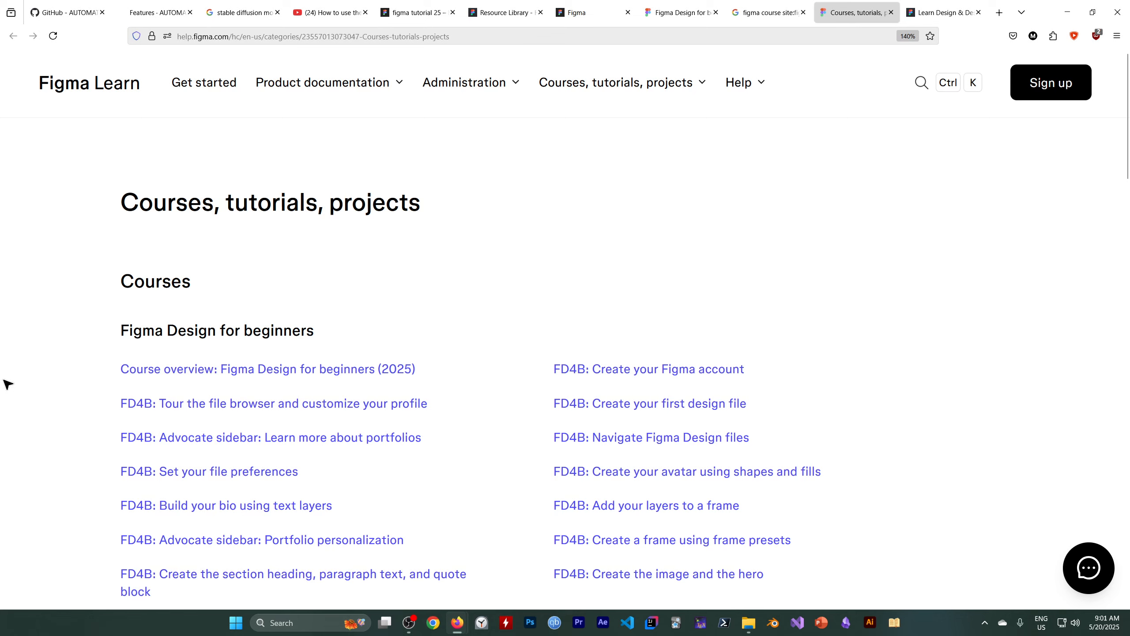
scroll(348, 318, down, 5)
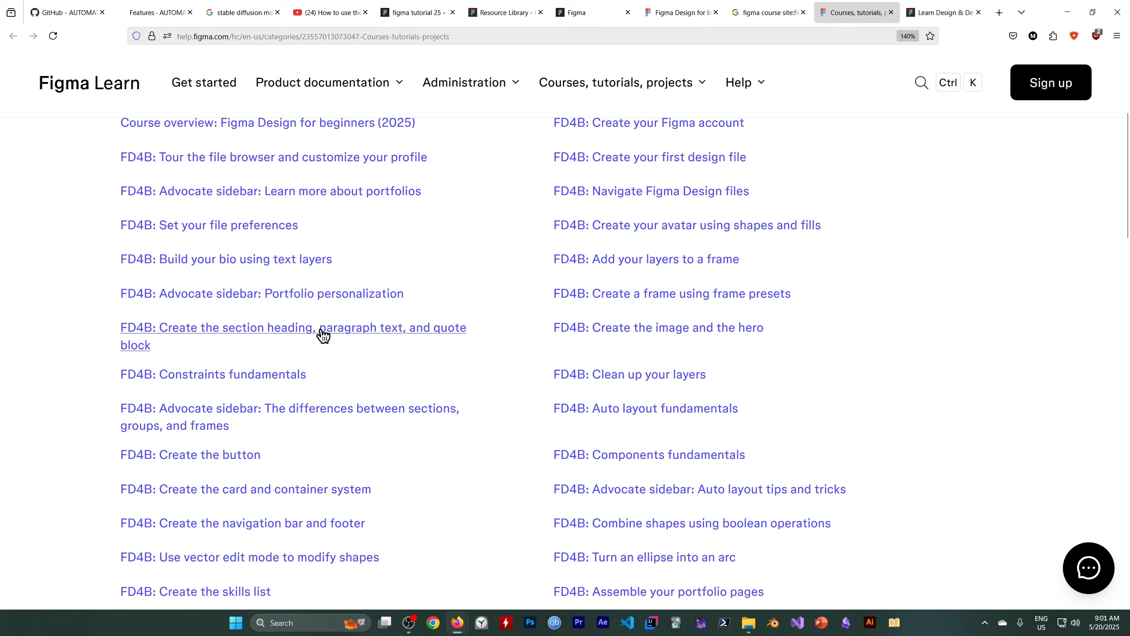
scroll(249, 334, down, 5)
scroll(249, 334, down, 3)
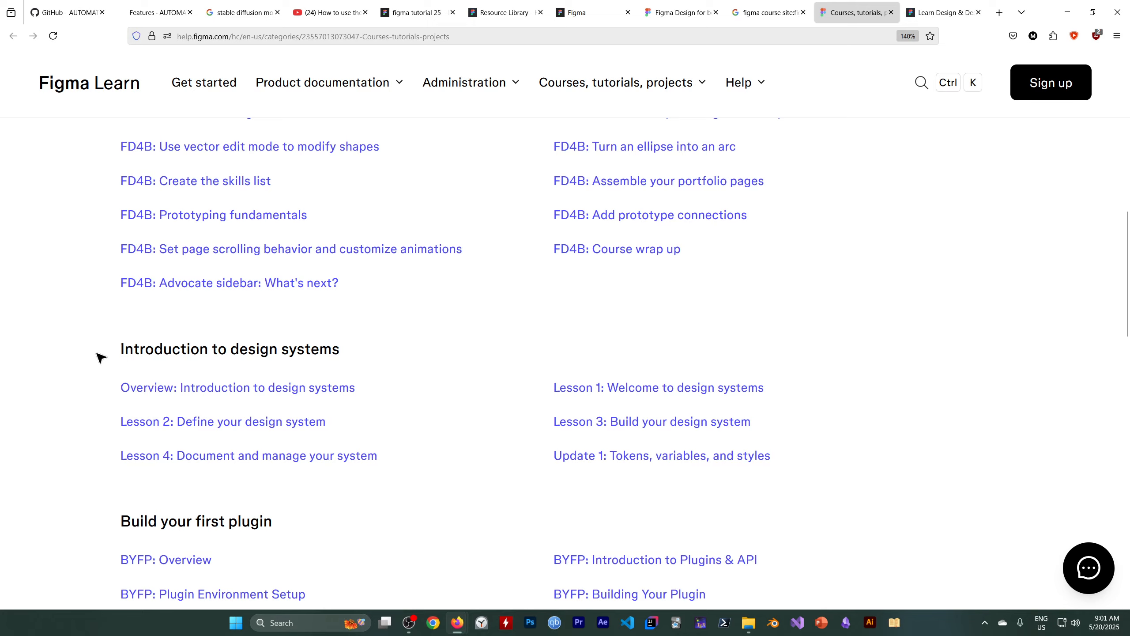
scroll(101, 359, down, 10)
scroll(103, 361, up, 20)
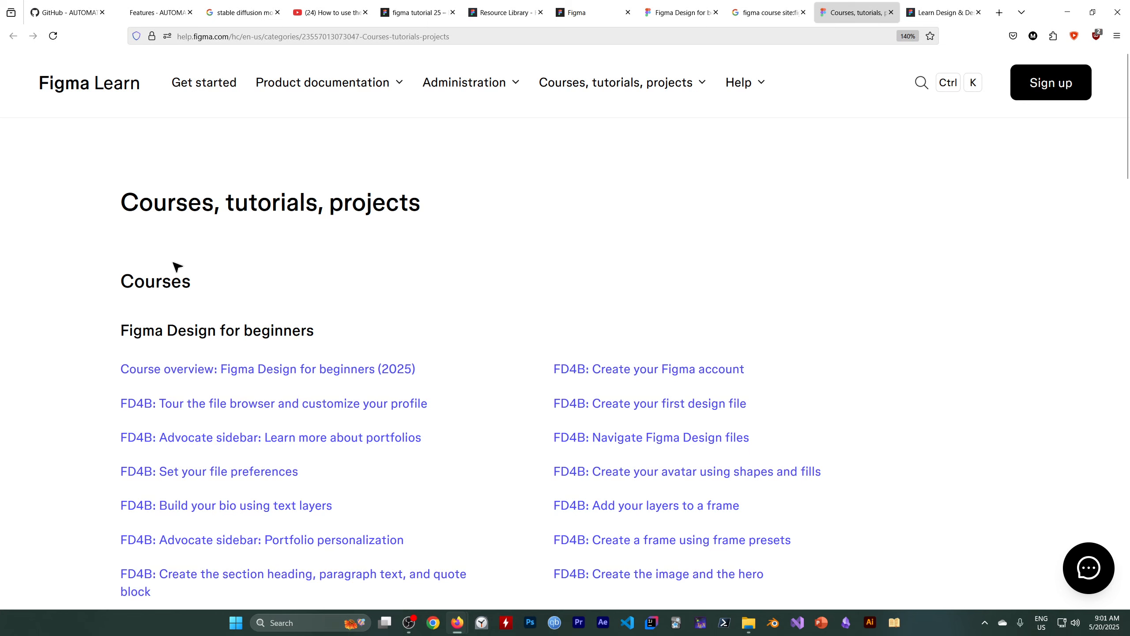
Review the Figma Design for beginners lessons, the design systems and plugin courses, and the Projects list on the page.
scroll(285, 287, down, 5)
scroll(245, 289, up, 4)
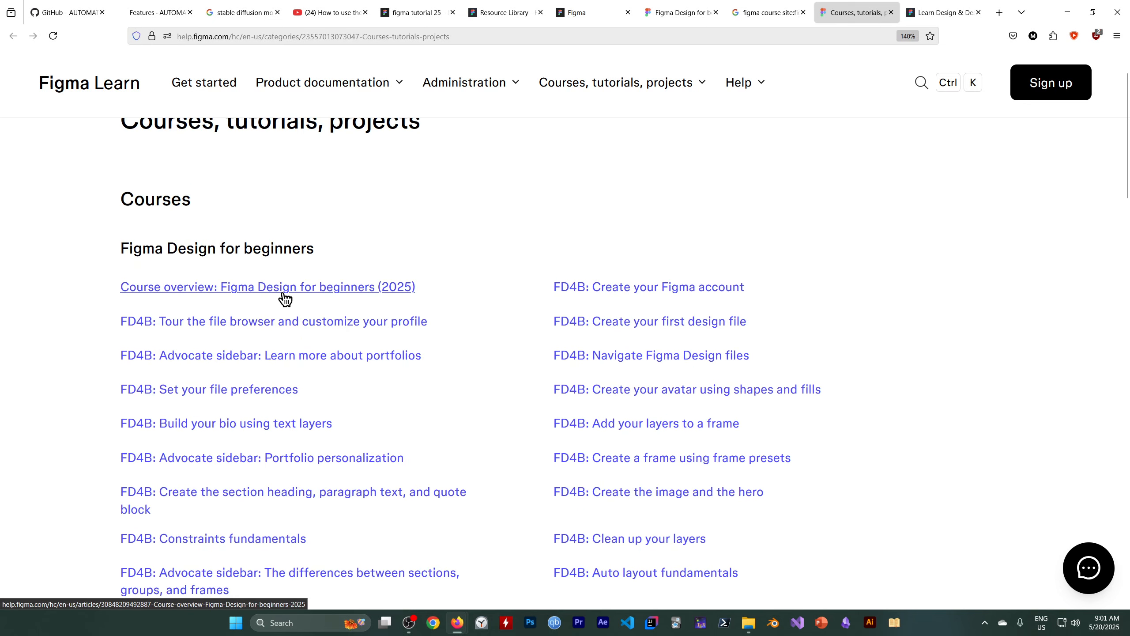
scroll(187, 307, down, 4)
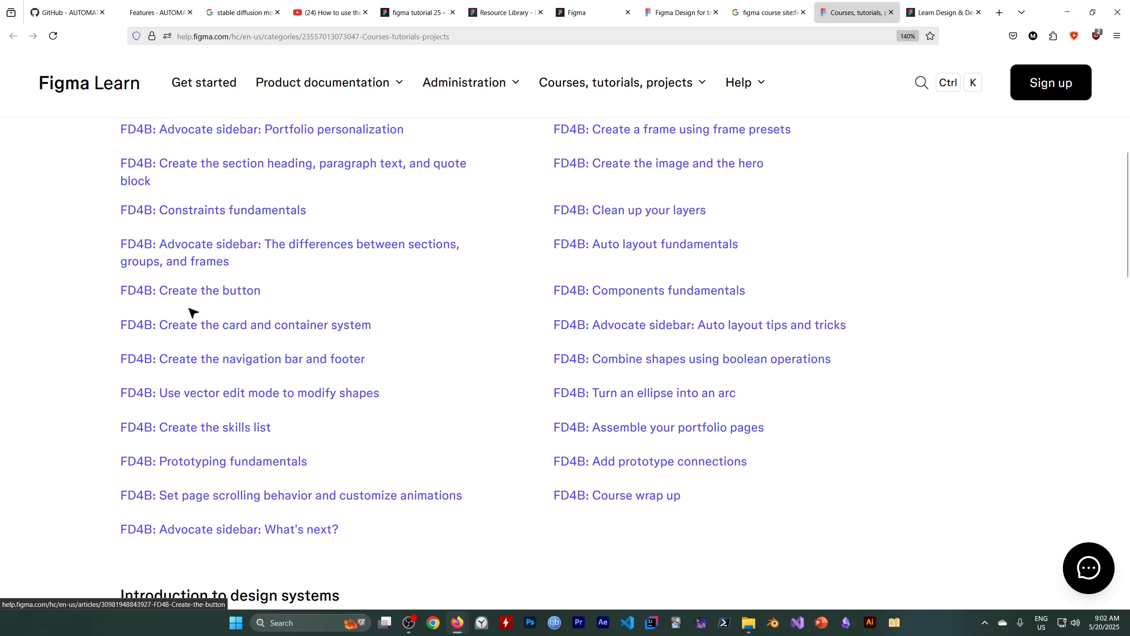
scroll(193, 321, down, 3)
scroll(195, 331, up, 7)
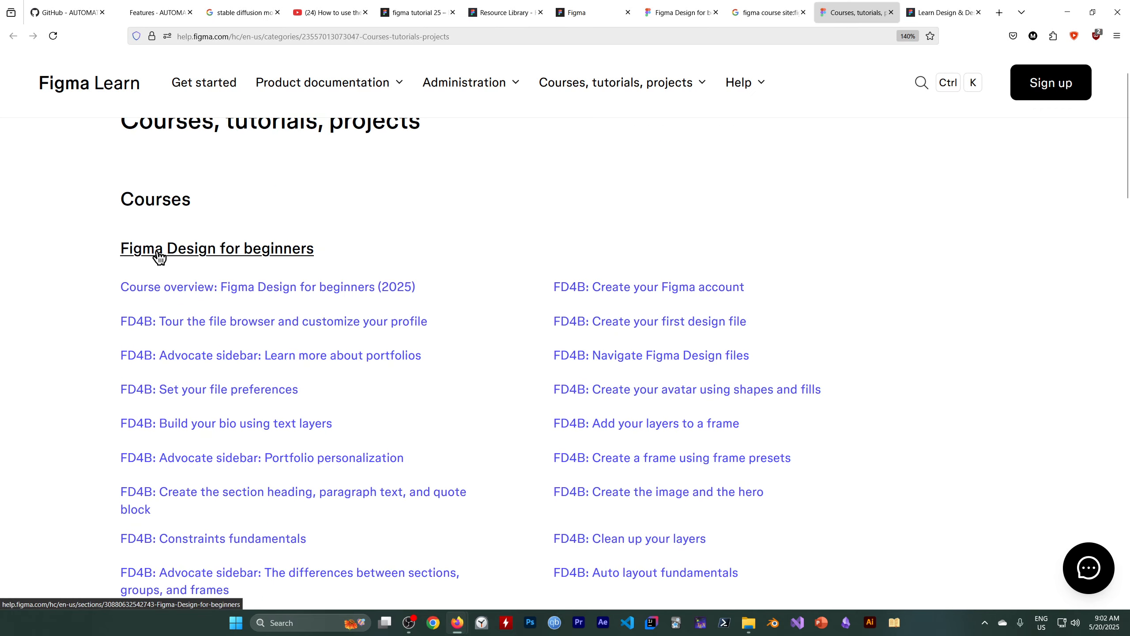
scroll(284, 295, down, 3)
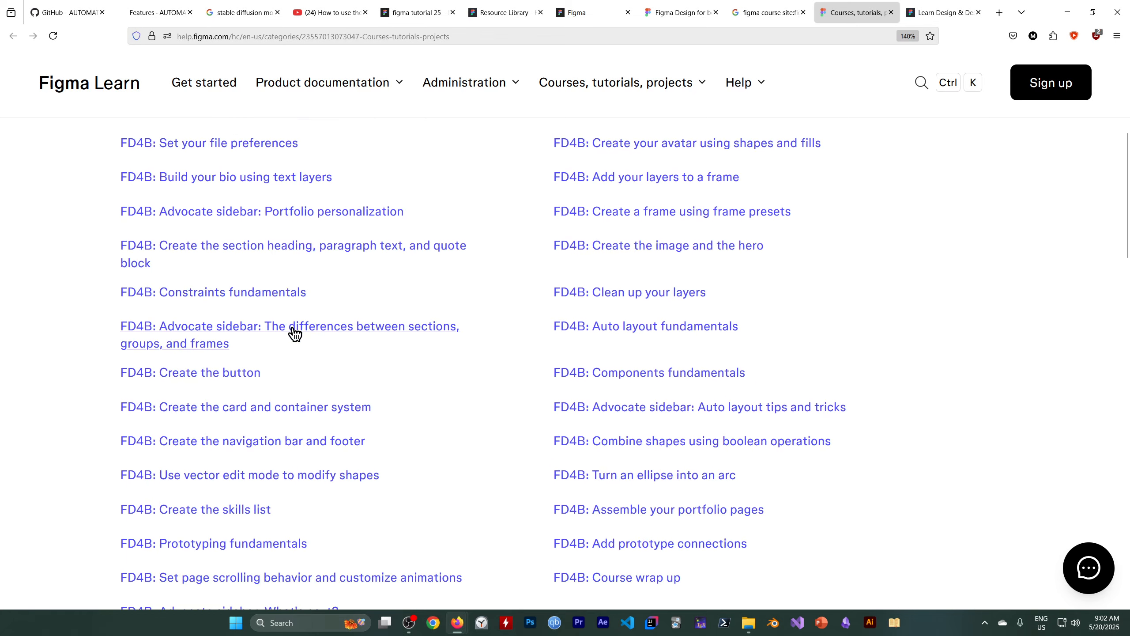
scroll(296, 333, down, 5)
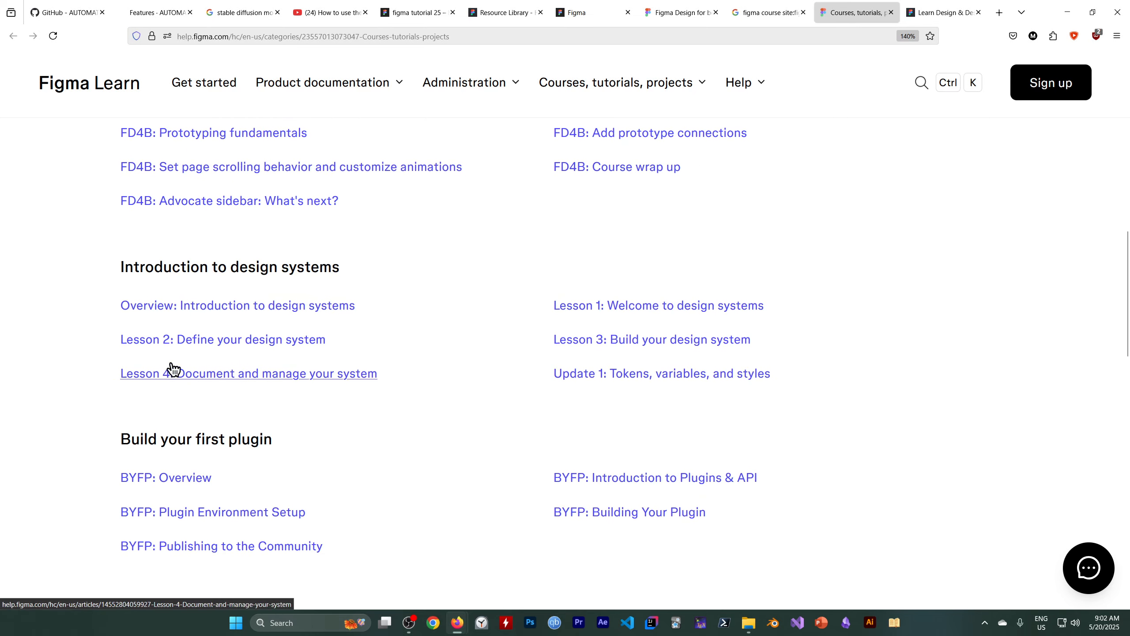
scroll(331, 373, down, 4)
scroll(167, 367, down, 3)
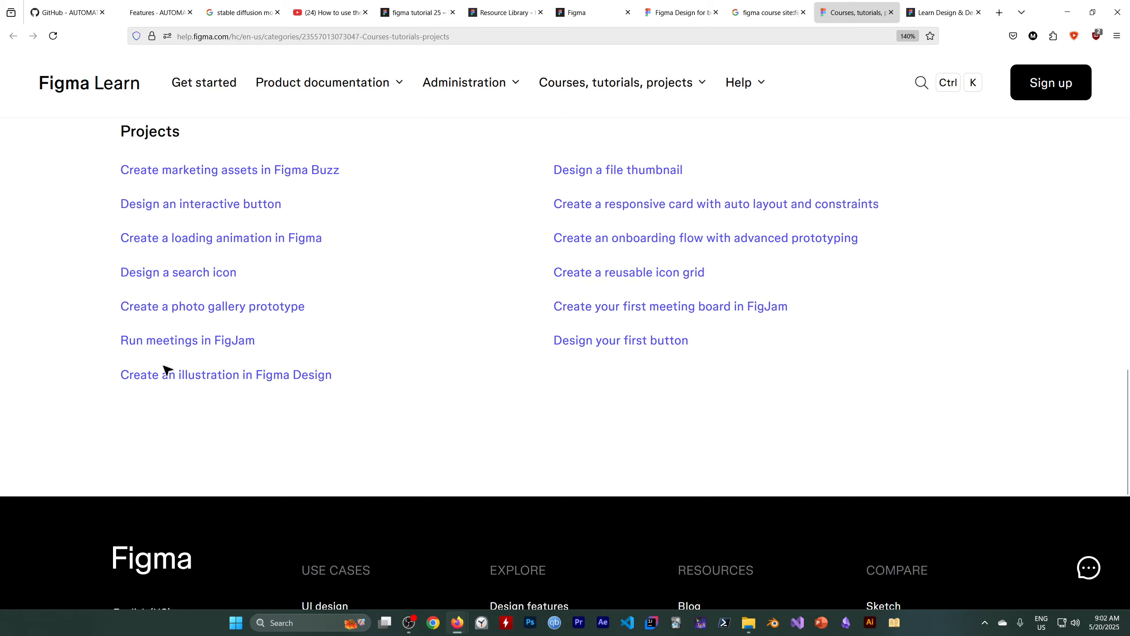
Open the "Intermediate Figma training courses" forum result in a new tab and look through the question and its replies.
click(763, 13)
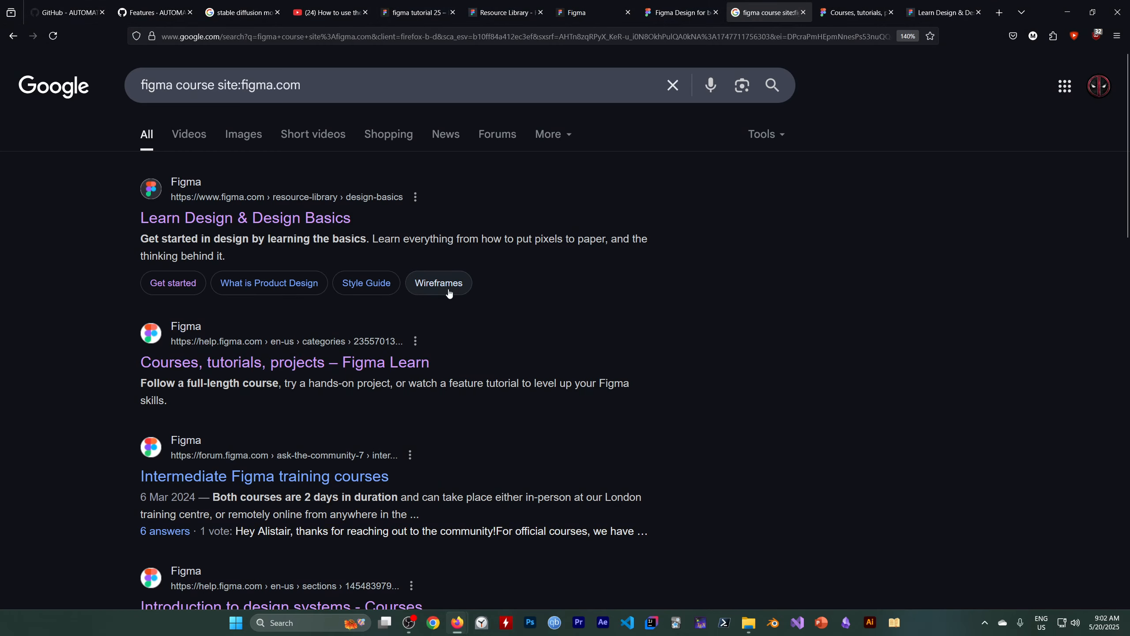
scroll(250, 328, down, 2)
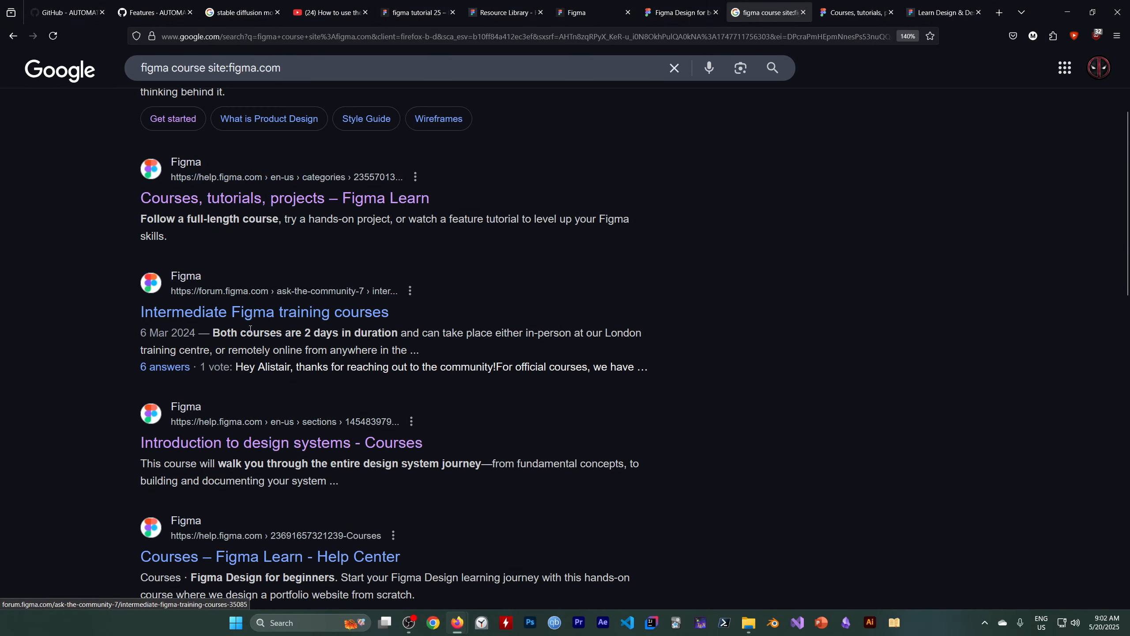
middle_click(285, 314)
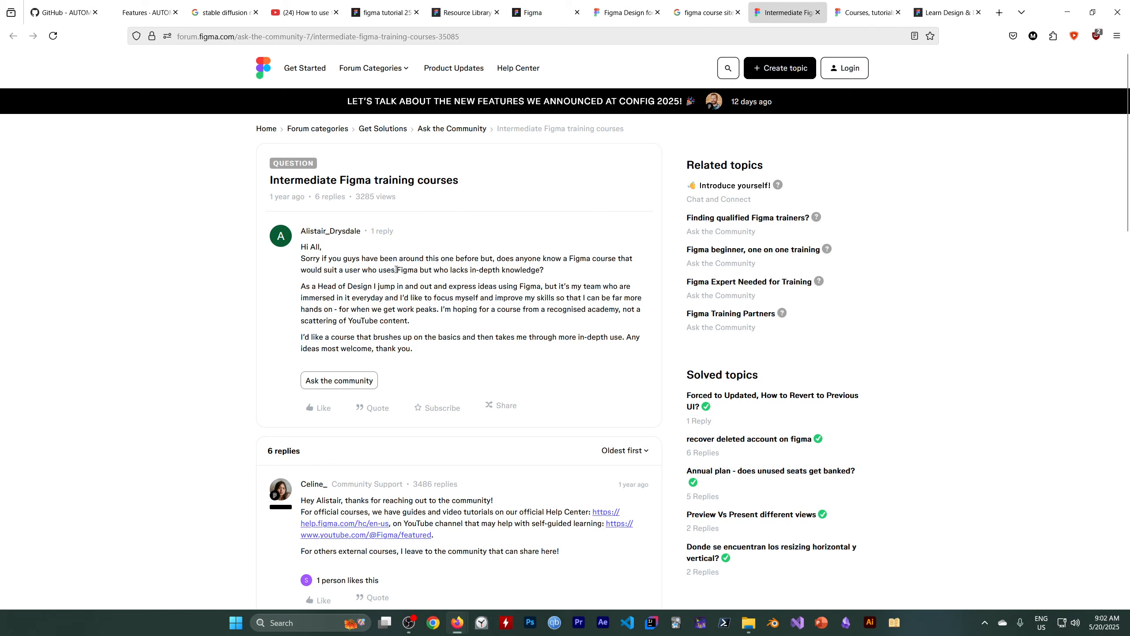
scroll(396, 270, down, 1)
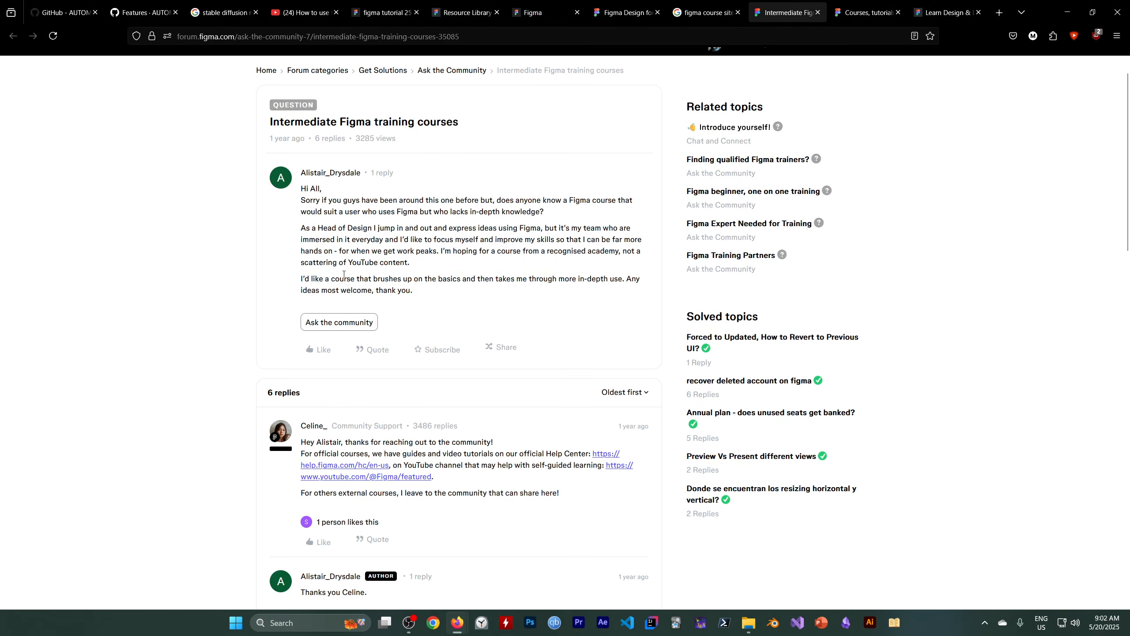
scroll(351, 301, down, 6)
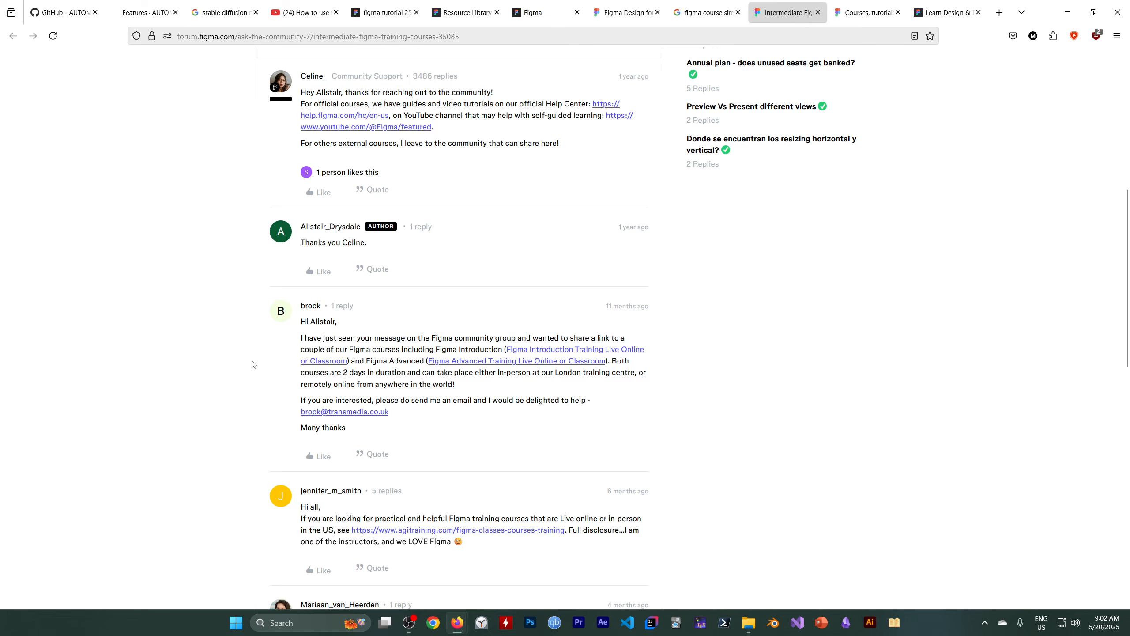
scroll(252, 365, down, 4)
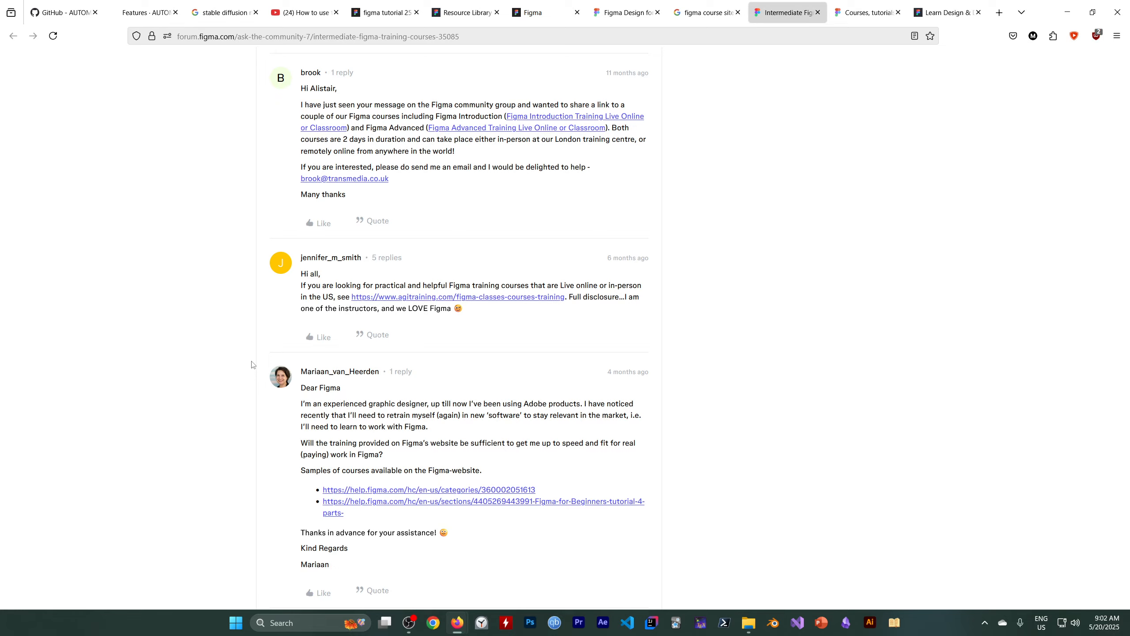
Enlarge the forum page to 130% and reread the question and the Community Support reply about official courses.
key(ctrl+plus)
key(ctrl+plus)
key(ctrl+plus)
scroll(262, 398, up, 15)
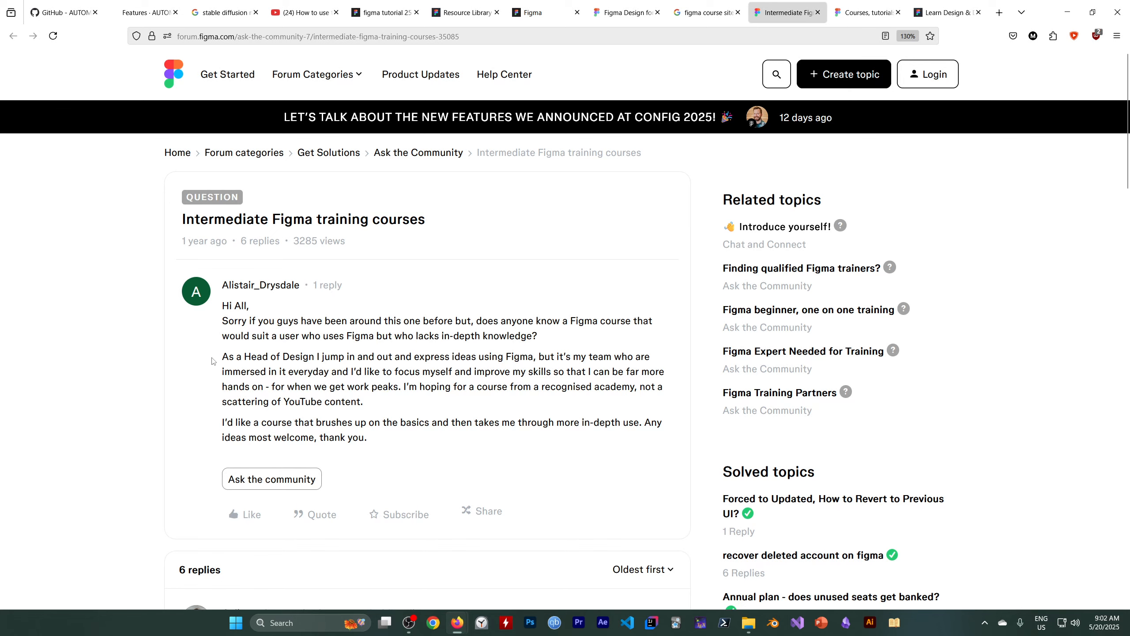
scroll(152, 366, down, 6)
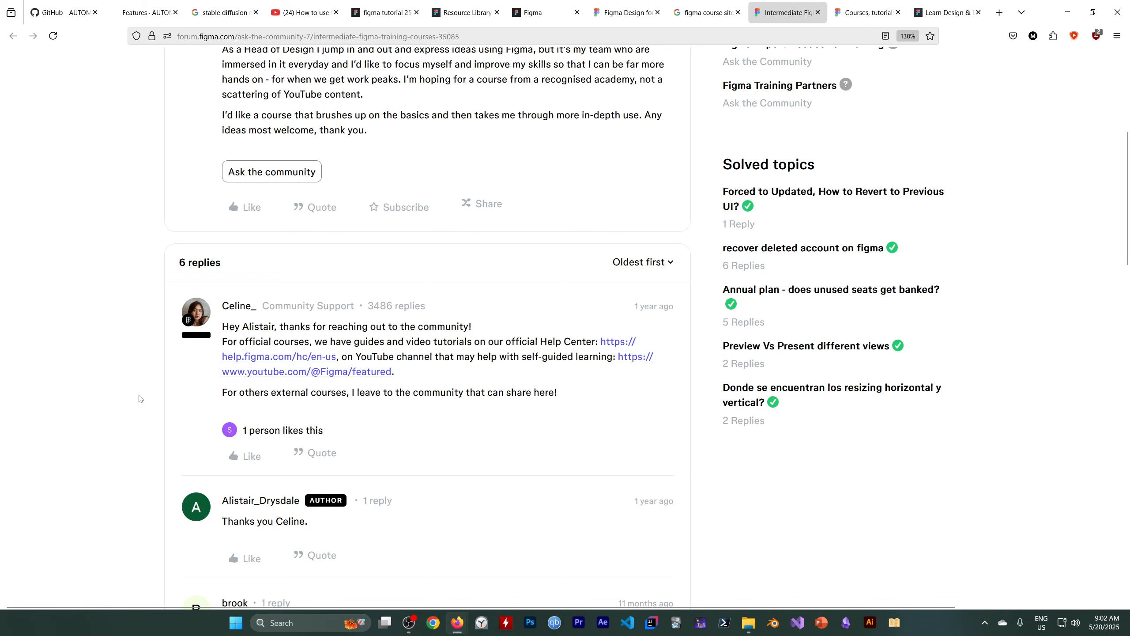
Read the remaining forum replies about training courses and return to the Figma Design for beginners course page.
scroll(165, 414, down, 10)
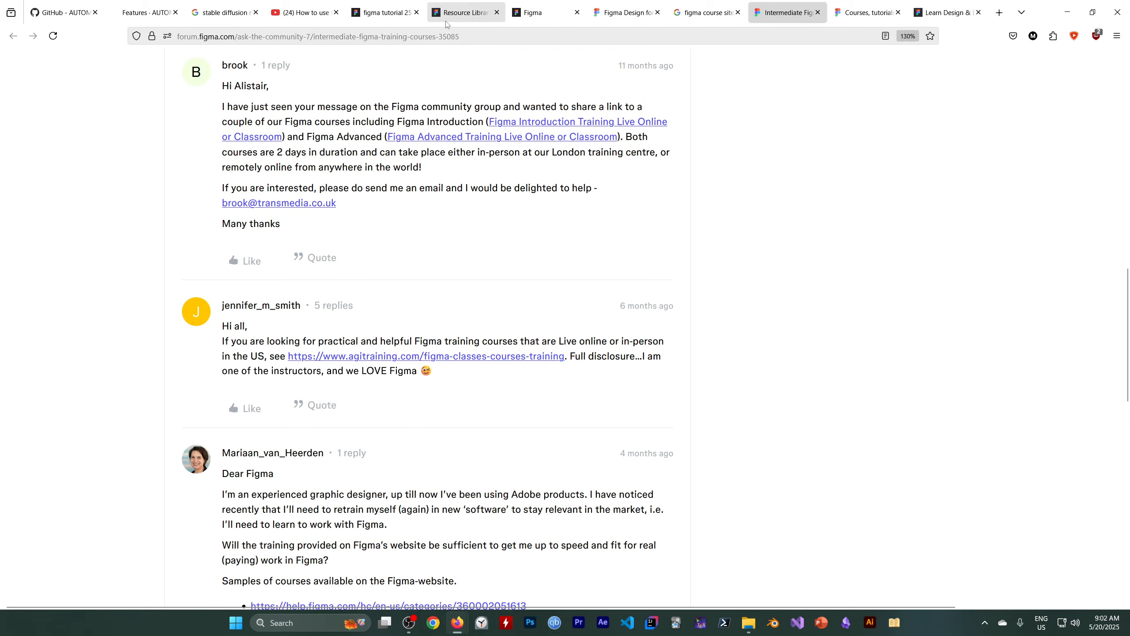
click(465, 18)
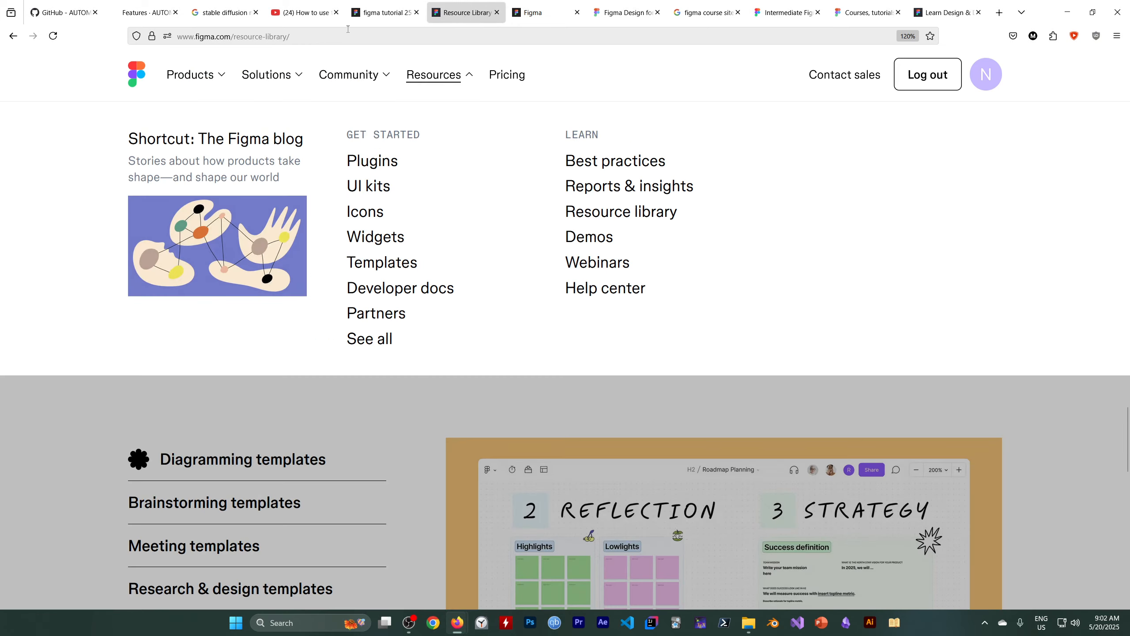
click(534, 12)
click(610, 13)
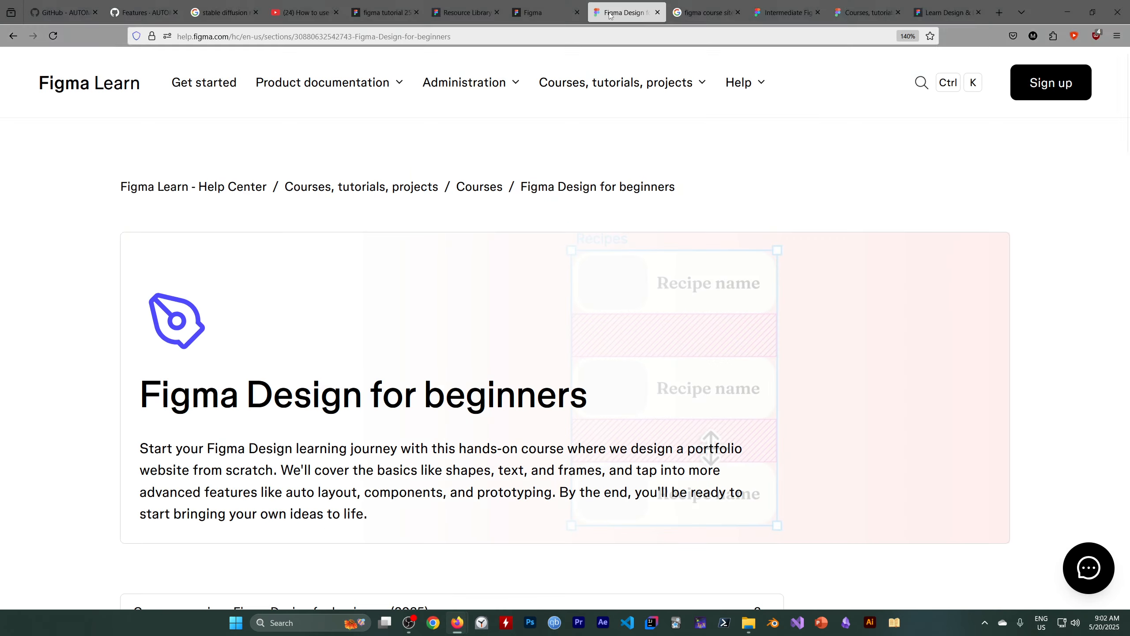
Look through the course's lesson list and open "Advocate sidebar: The differences between sections, groups, and frames".
scroll(343, 155, down, 15)
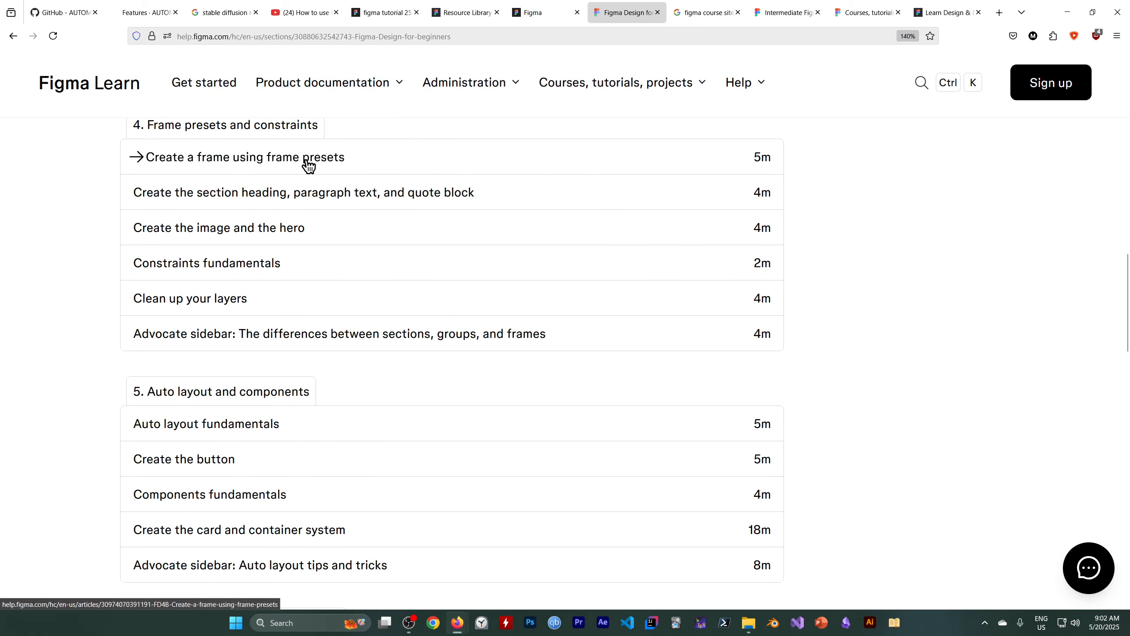
scroll(263, 224, down, 8)
scroll(235, 248, up, 6)
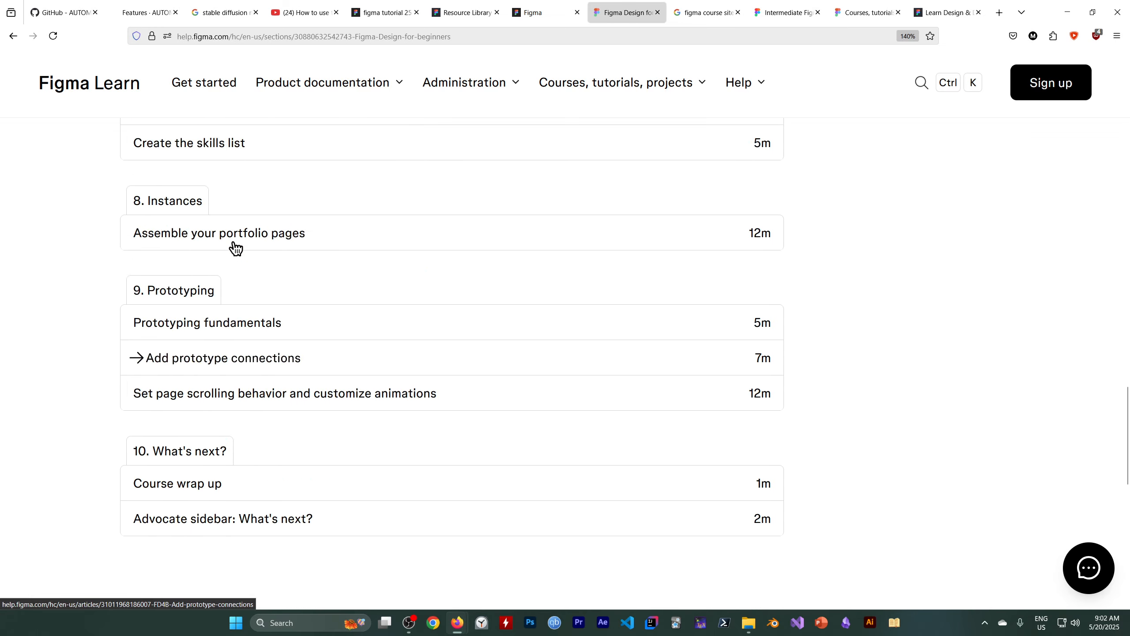
scroll(230, 256, up, 6)
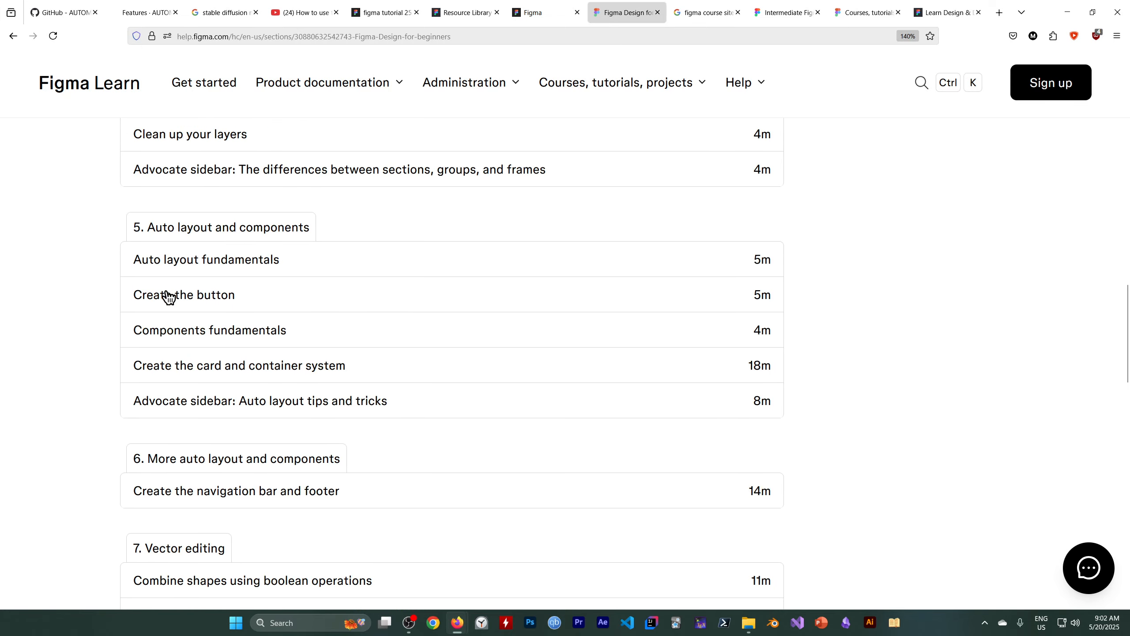
scroll(187, 238, up, 6)
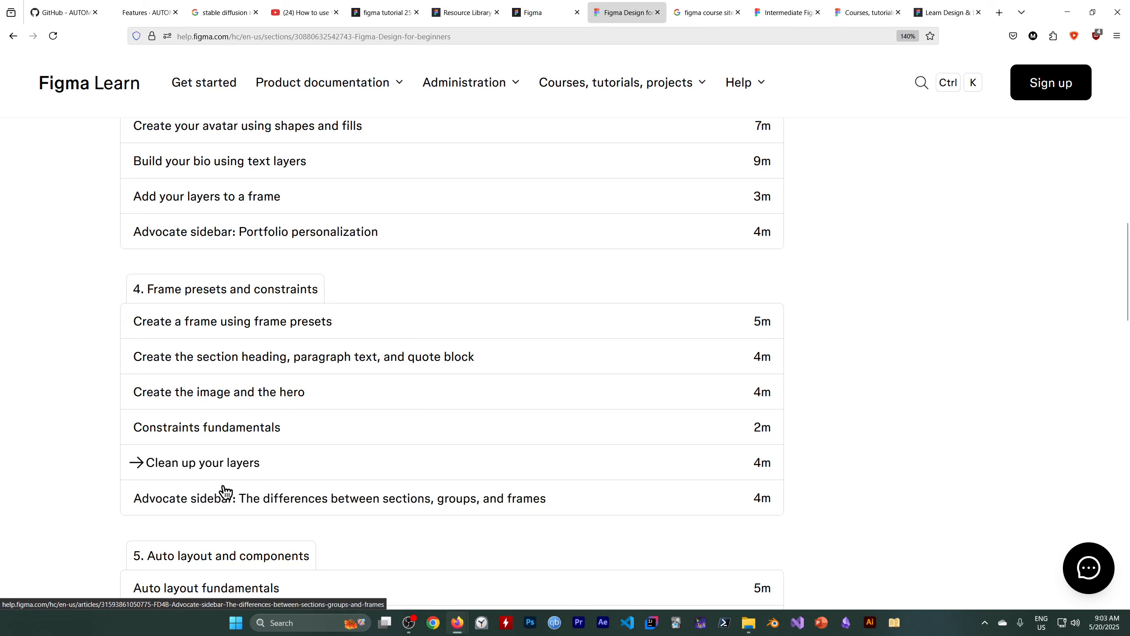
click(318, 505)
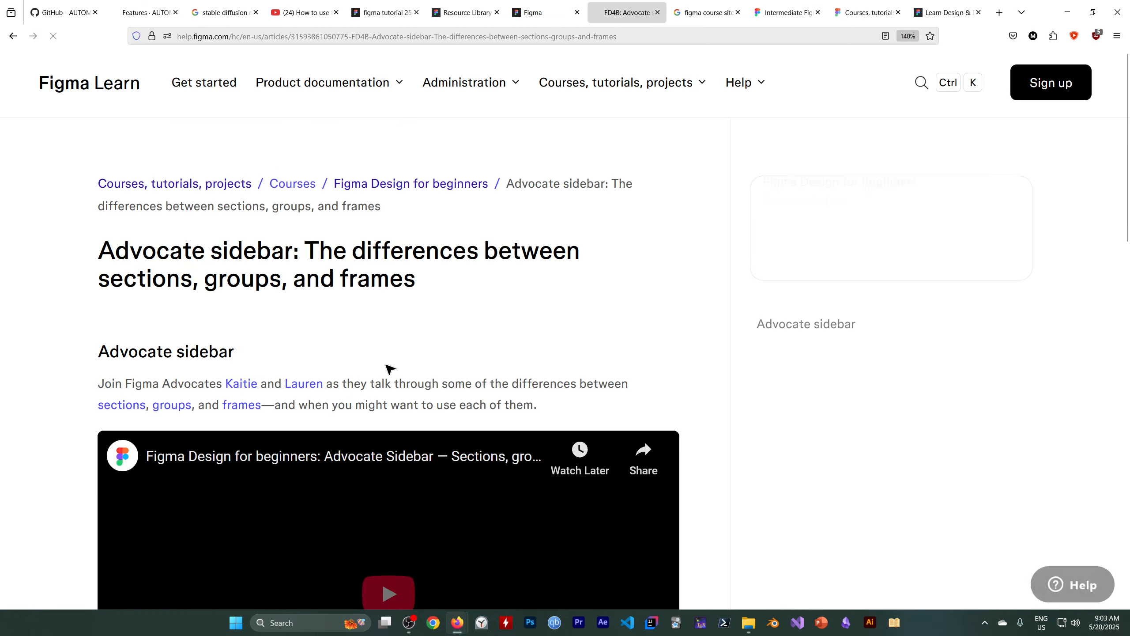
scroll(385, 373, down, 5)
click(403, 623)
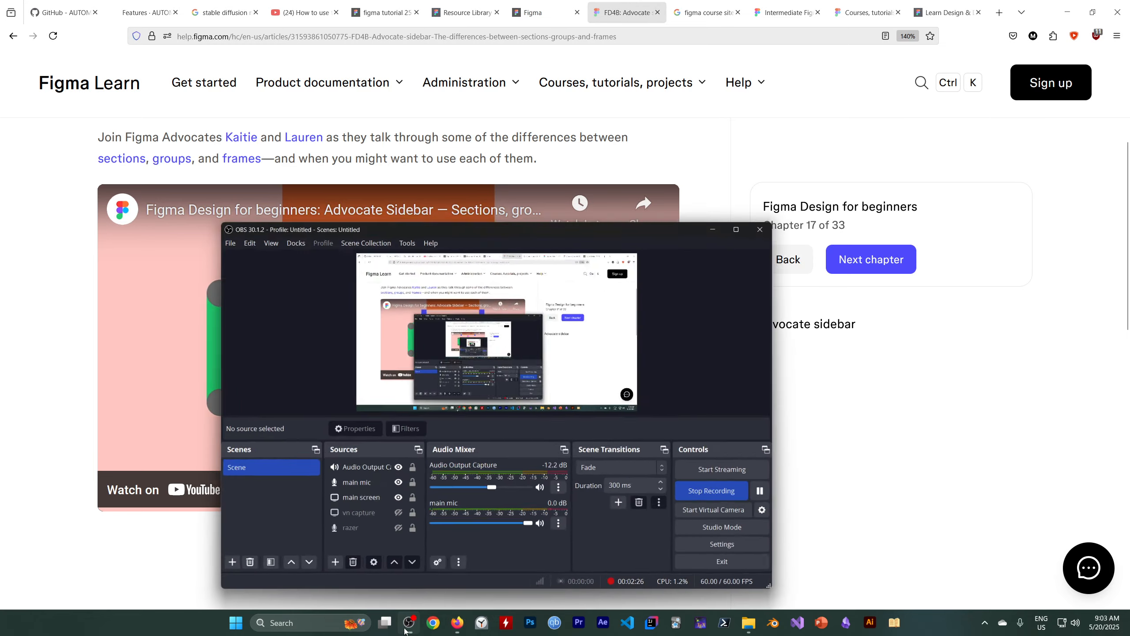
click(793, 480)
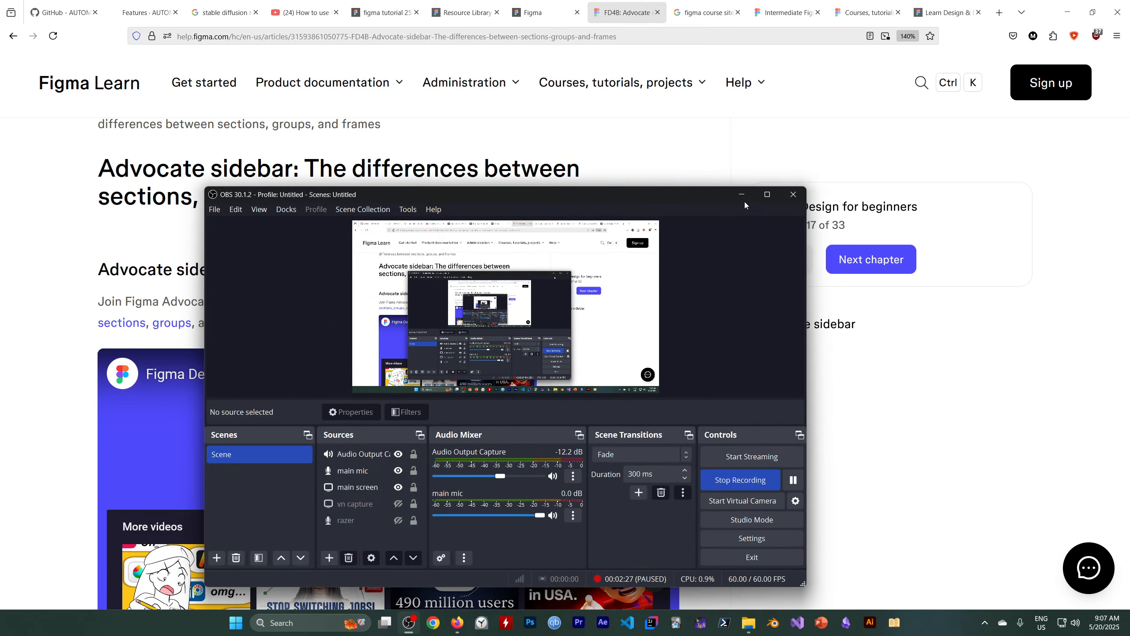
click(741, 195)
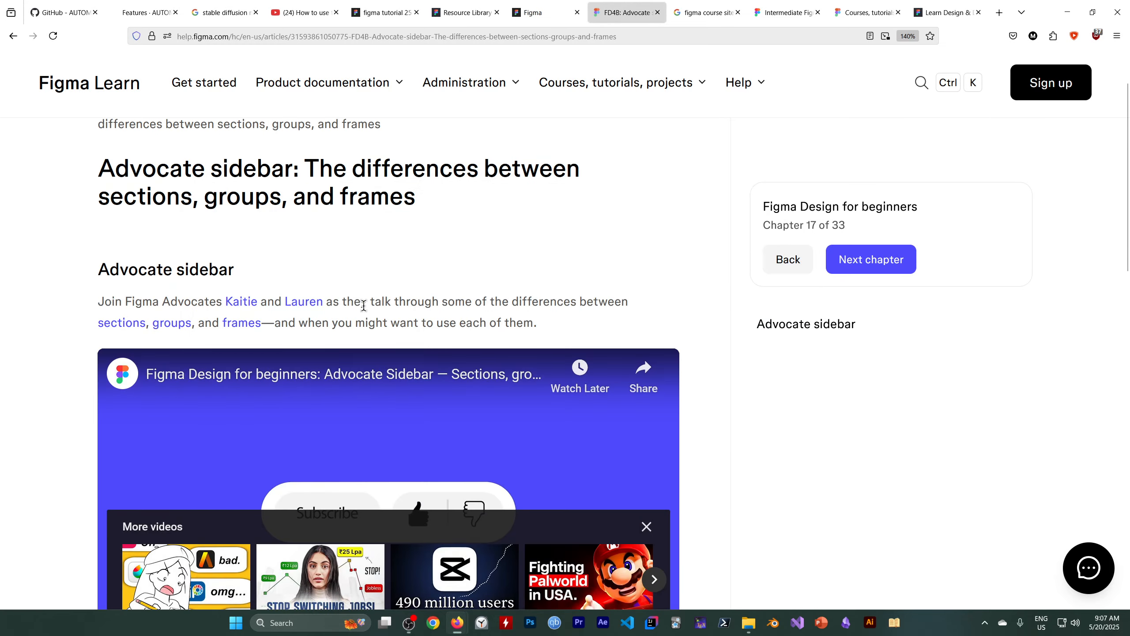
scroll(302, 275, down, 4)
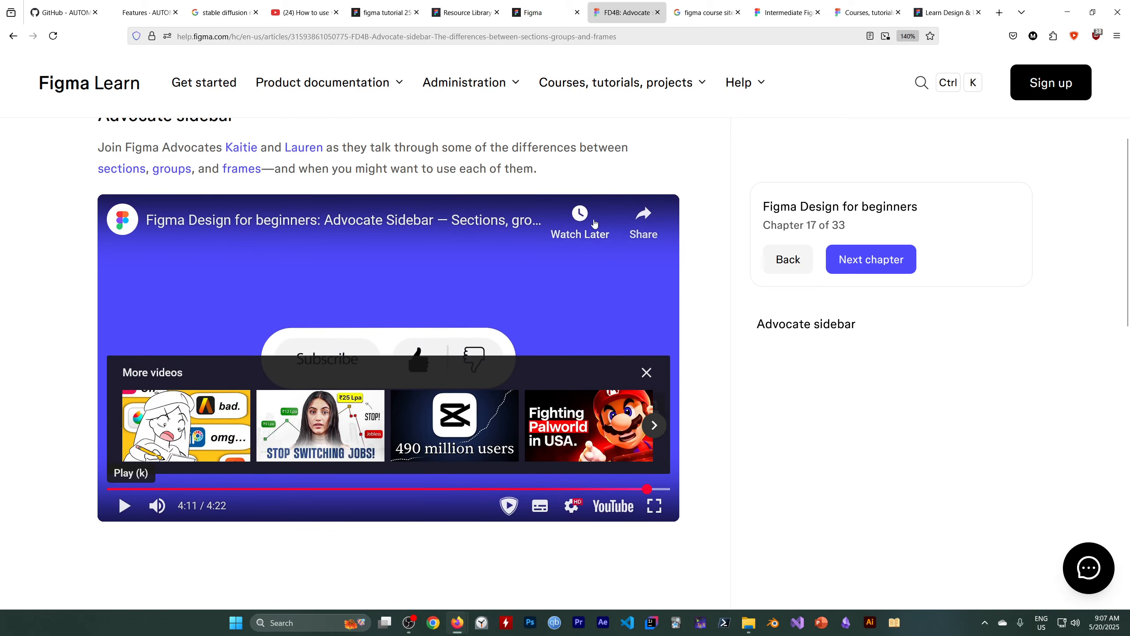
scroll(583, 220, up, 2)
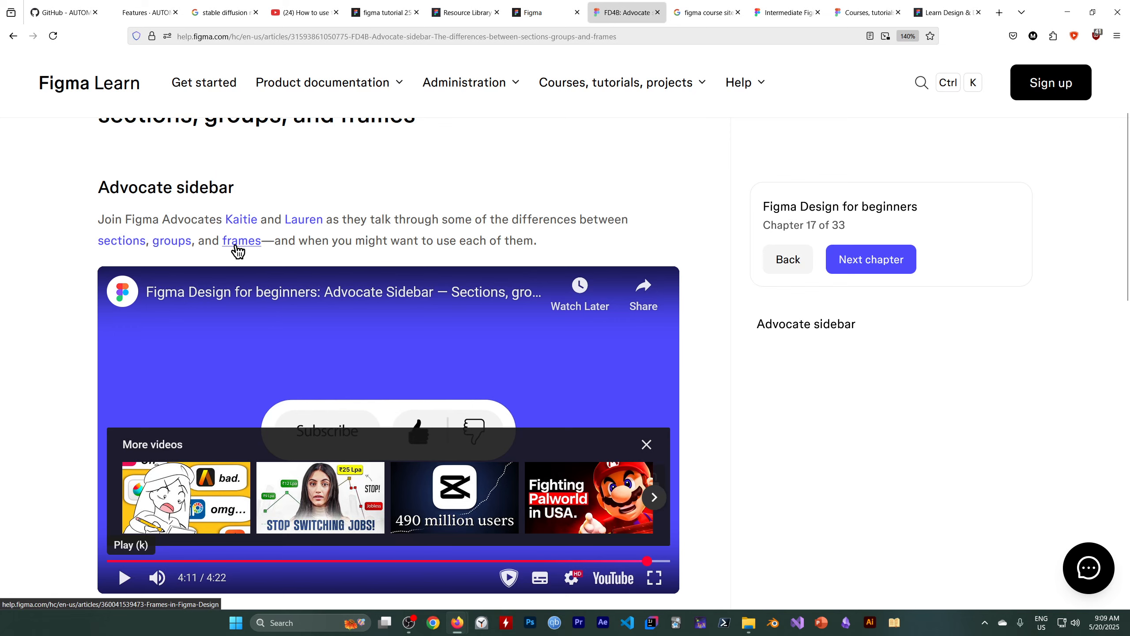
Switch to the "figma tutorial 25" design file and expand Frame 5 in the layer list.
click(398, 21)
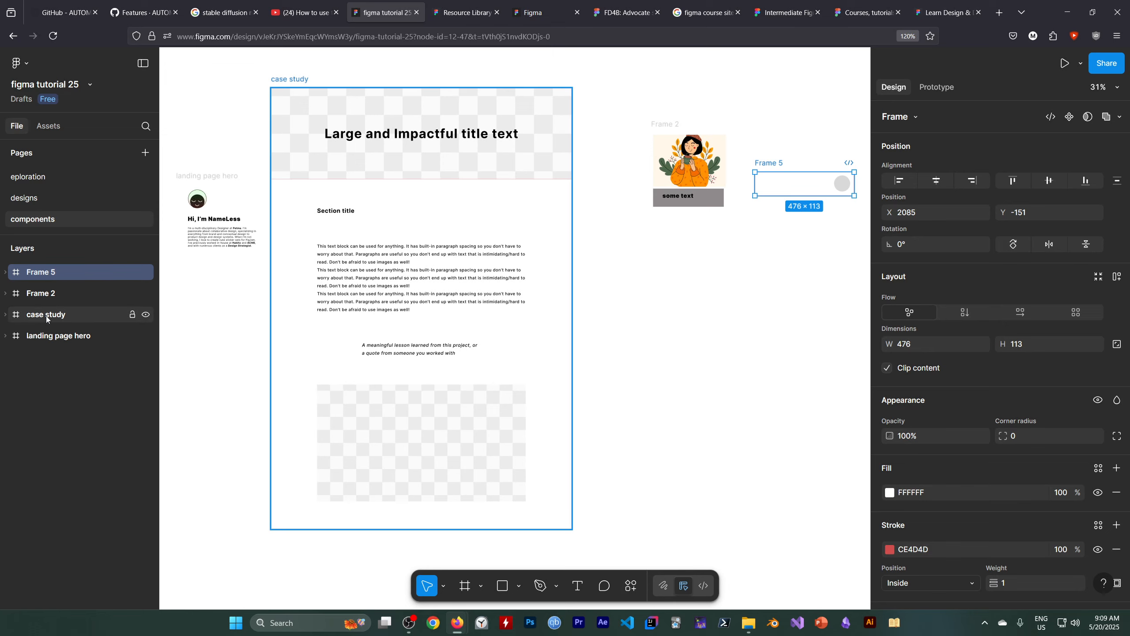
click(6, 274)
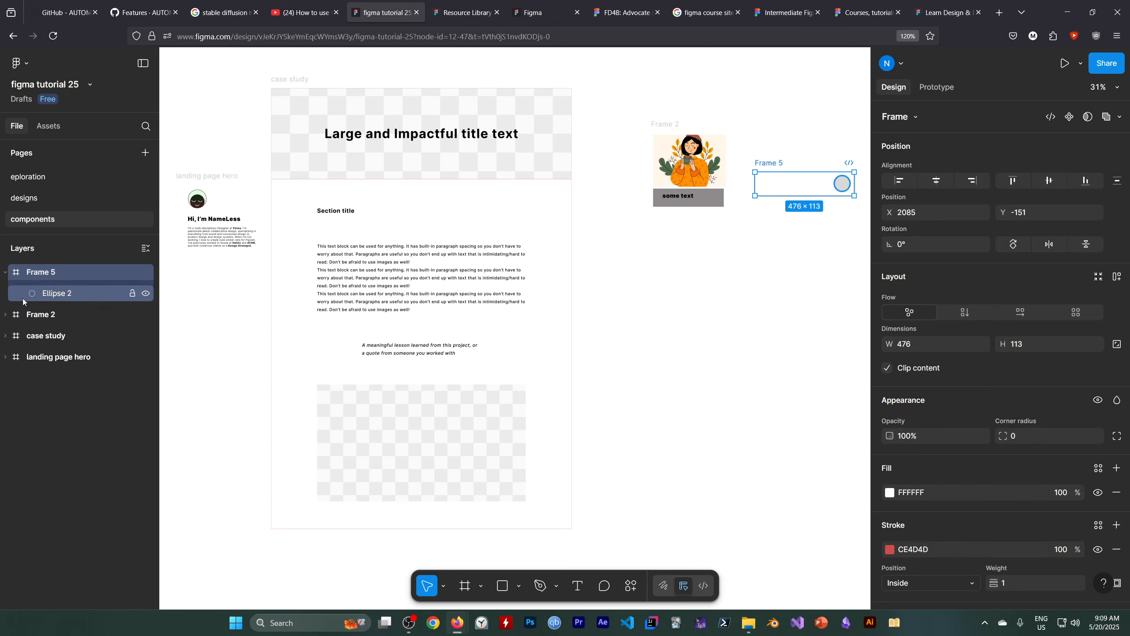
scroll(624, 364, down, 1)
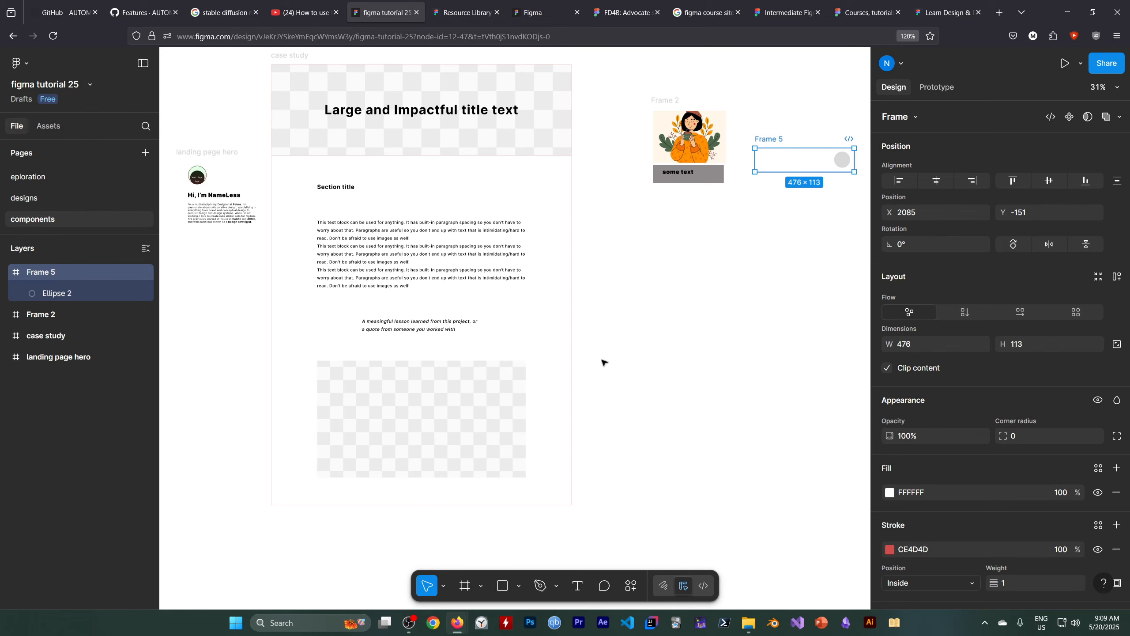
scroll(584, 419, down, 1)
Draw two separate rectangles, about 162 × 311 and 156 × 242, side by side in the empty canvas area beneath Frame 2.
click(518, 589)
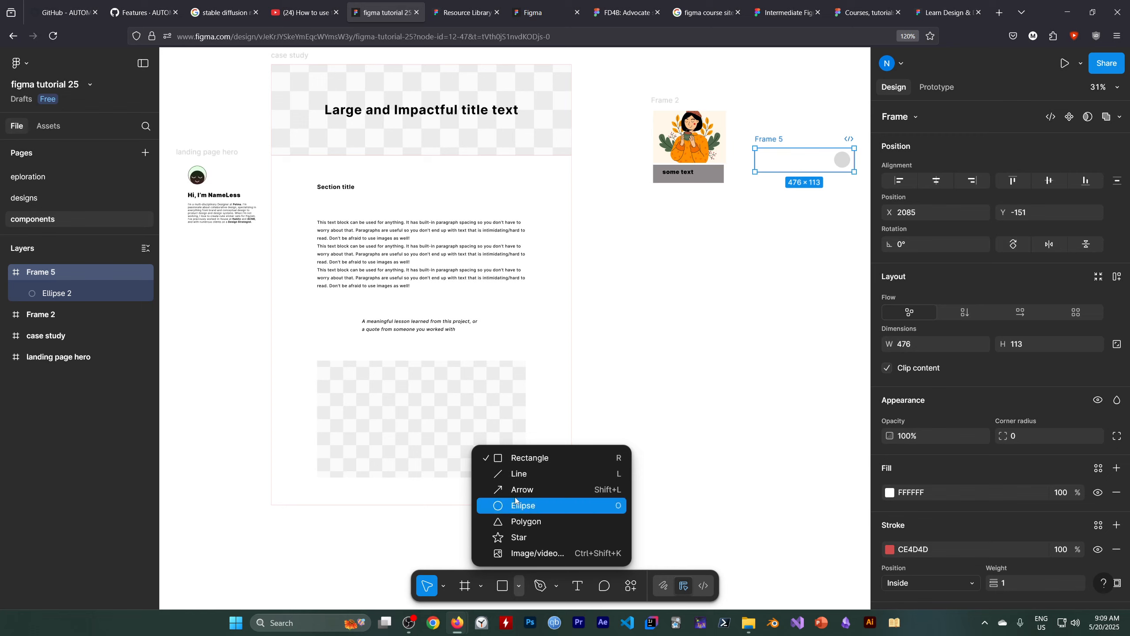
click(523, 459)
drag(649, 317, 685, 383)
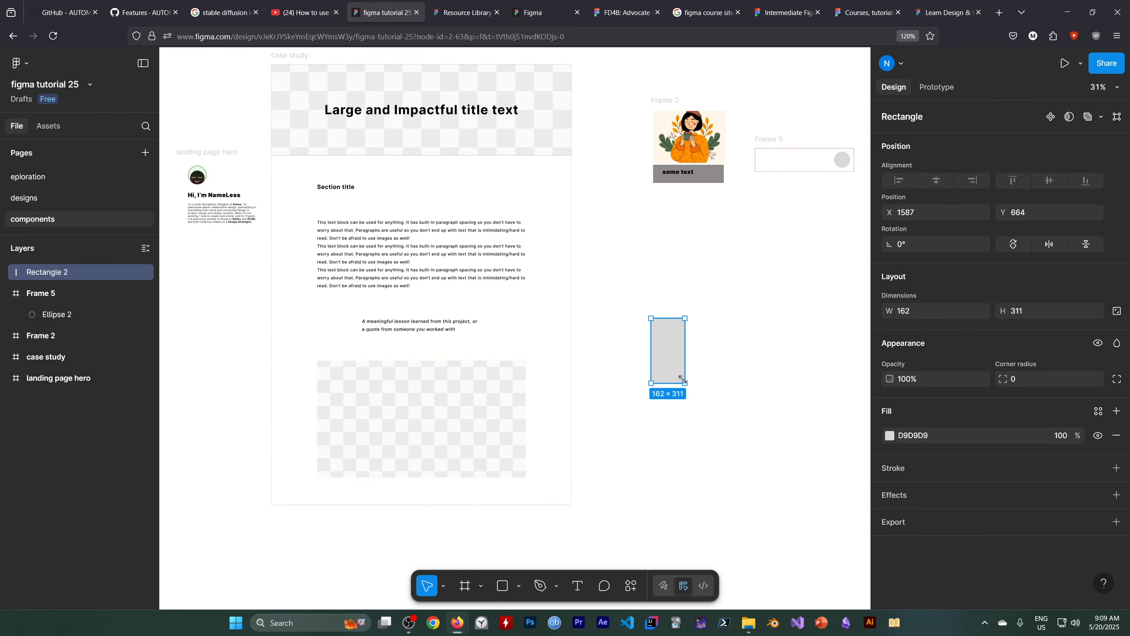
mouse_move(705, 322)
mouse_down()
mouse_move(752, 382)
mouse_move(715, 358)
mouse_move(748, 387)
mouse_up()
click(502, 585)
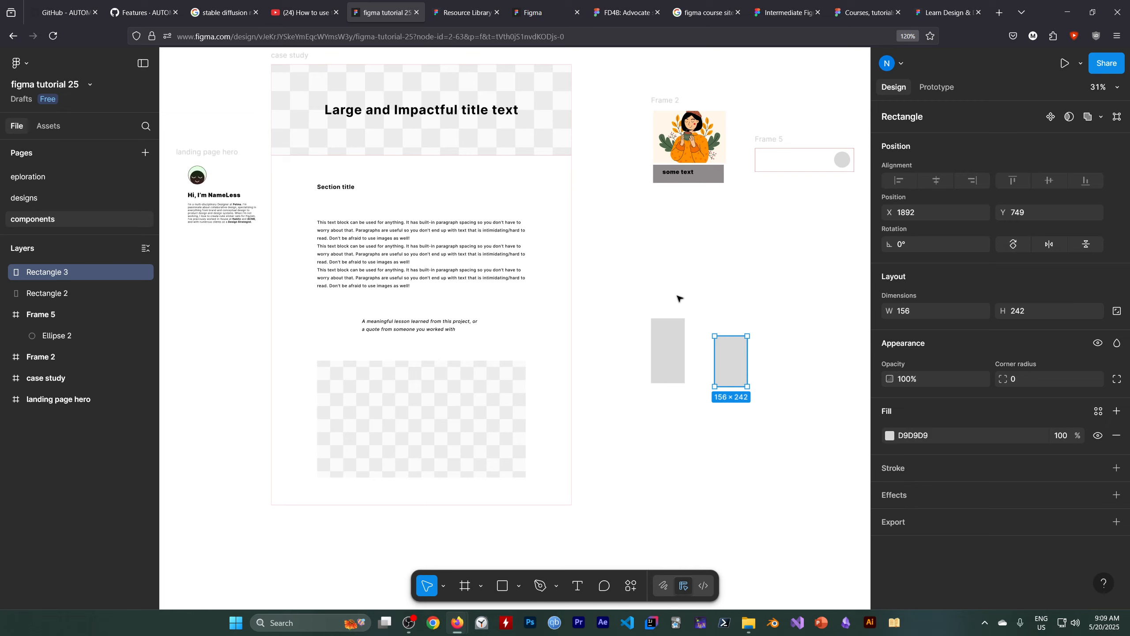
click(482, 586)
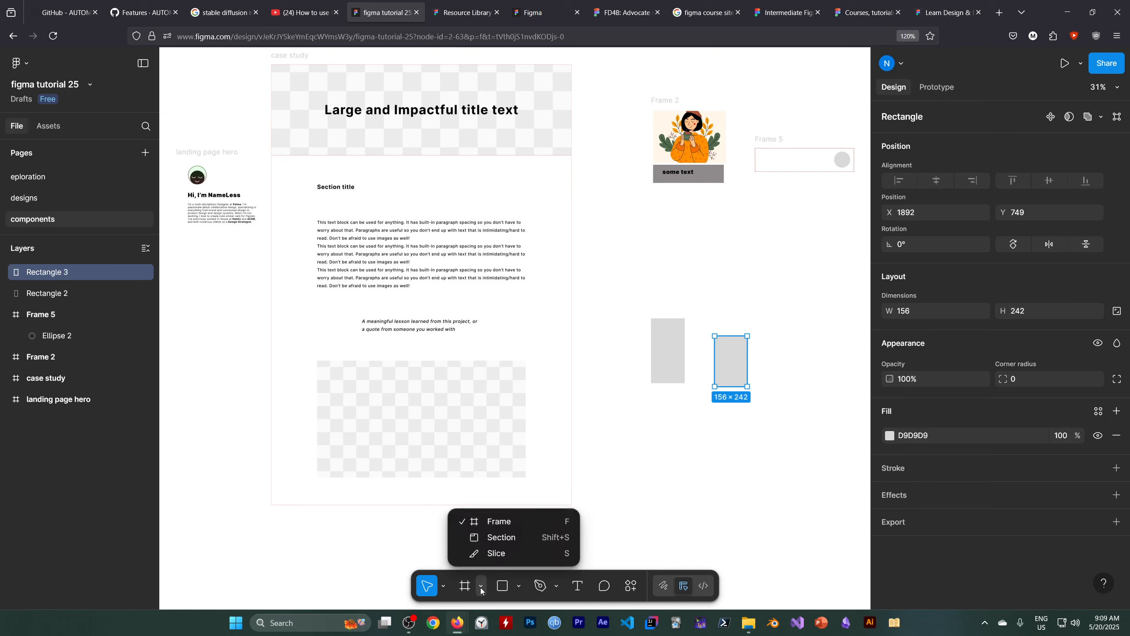
click(491, 524)
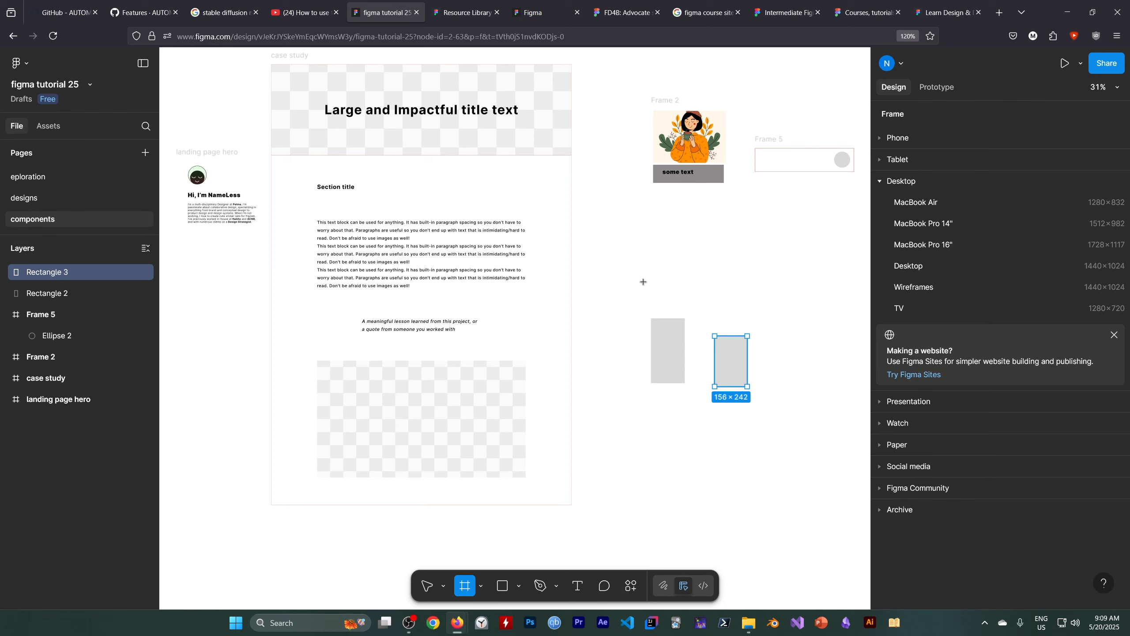
drag(651, 298, 797, 447)
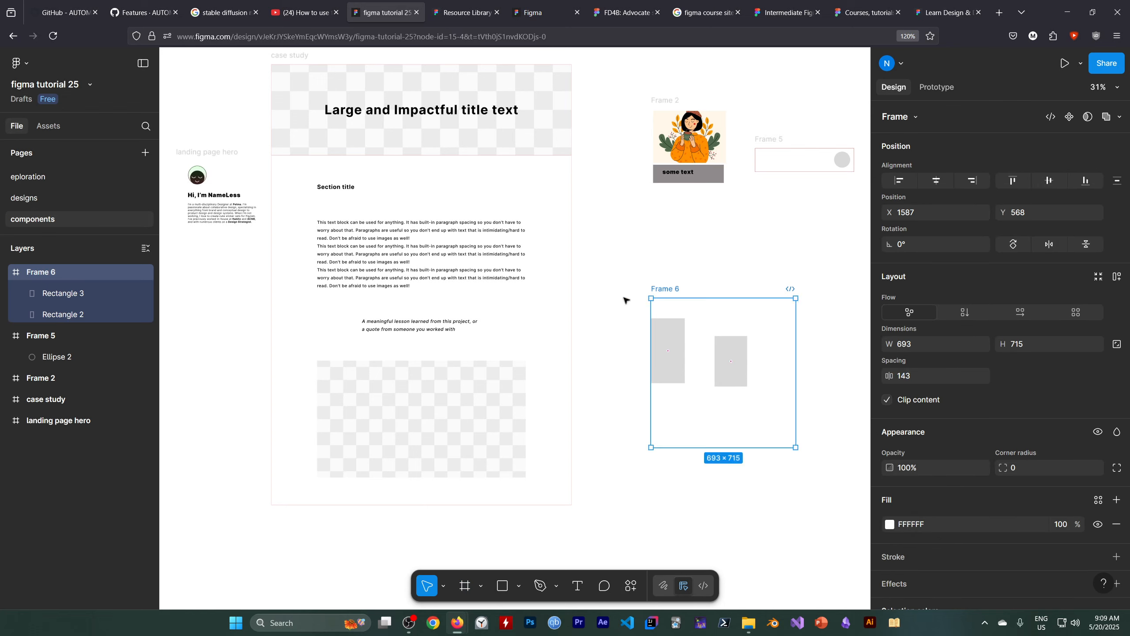
key(ctrl+z)
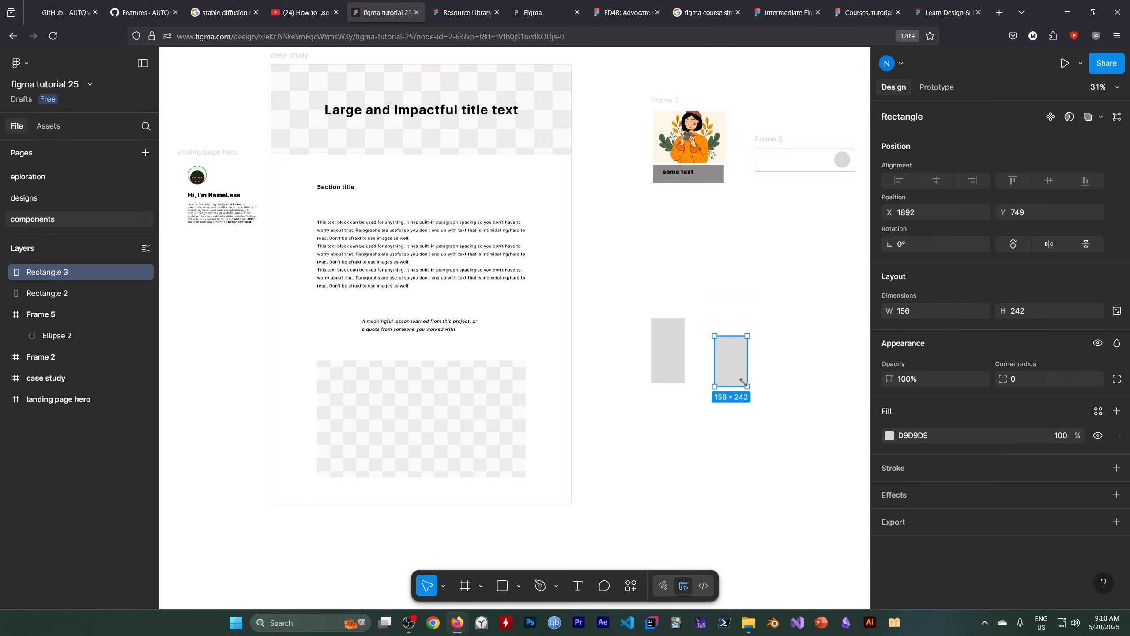
Select both new rectangles and group them.
click(443, 586)
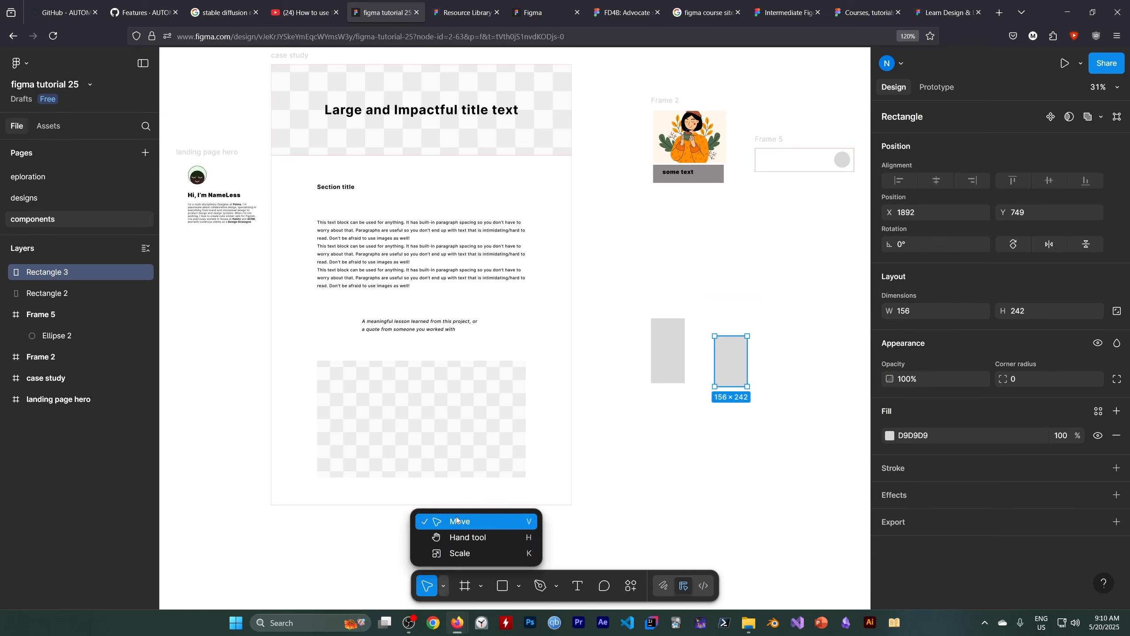
drag(642, 296, 773, 448)
right_click(705, 355)
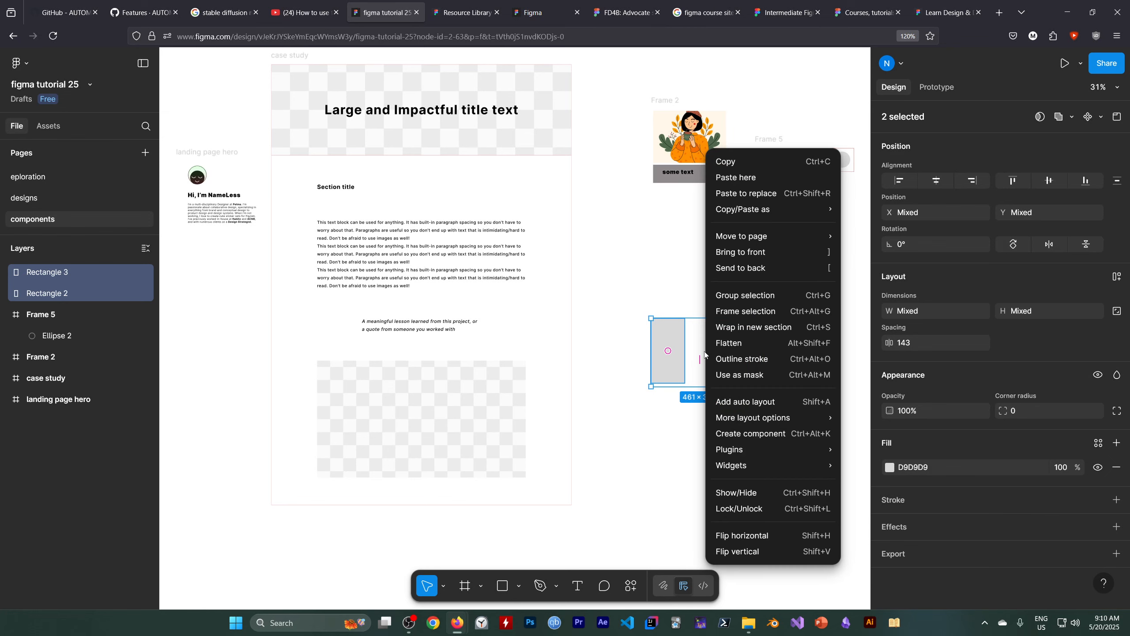
click(758, 296)
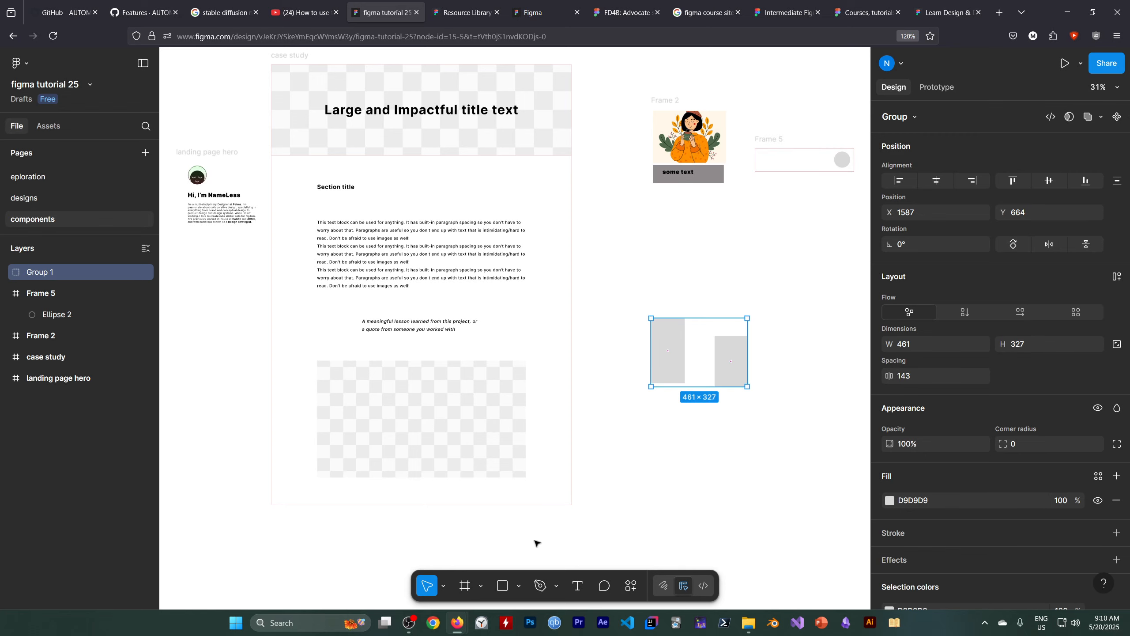
Move the rectangle group to about X 1822, Y 718 and draw a frame of about 665 × 768 around it.
click(483, 586)
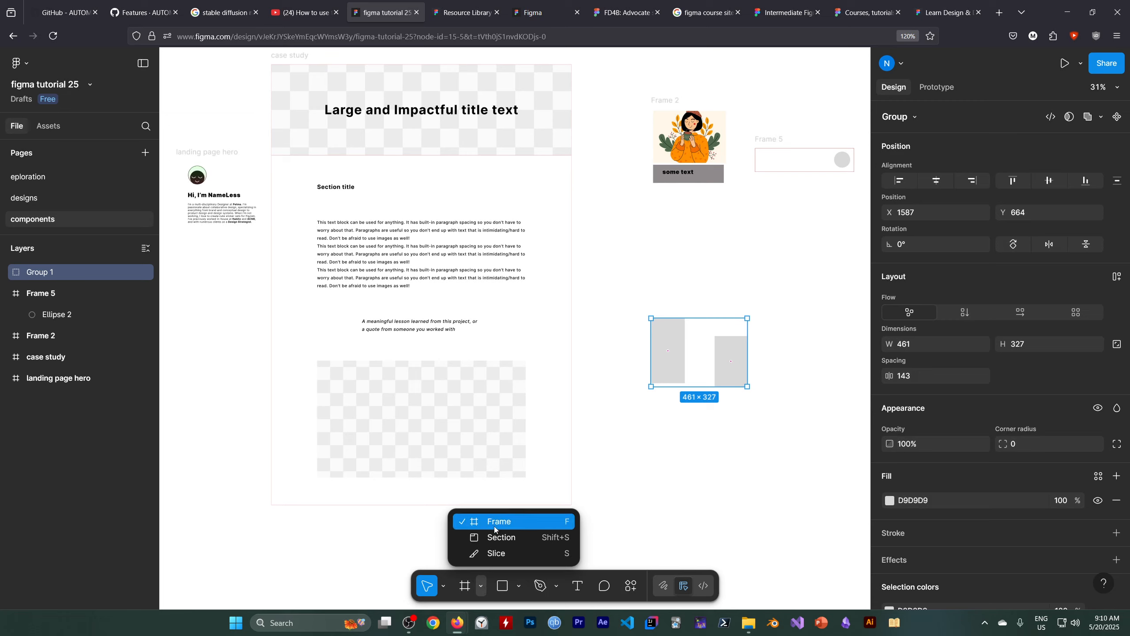
drag(688, 376, 732, 386)
click(481, 587)
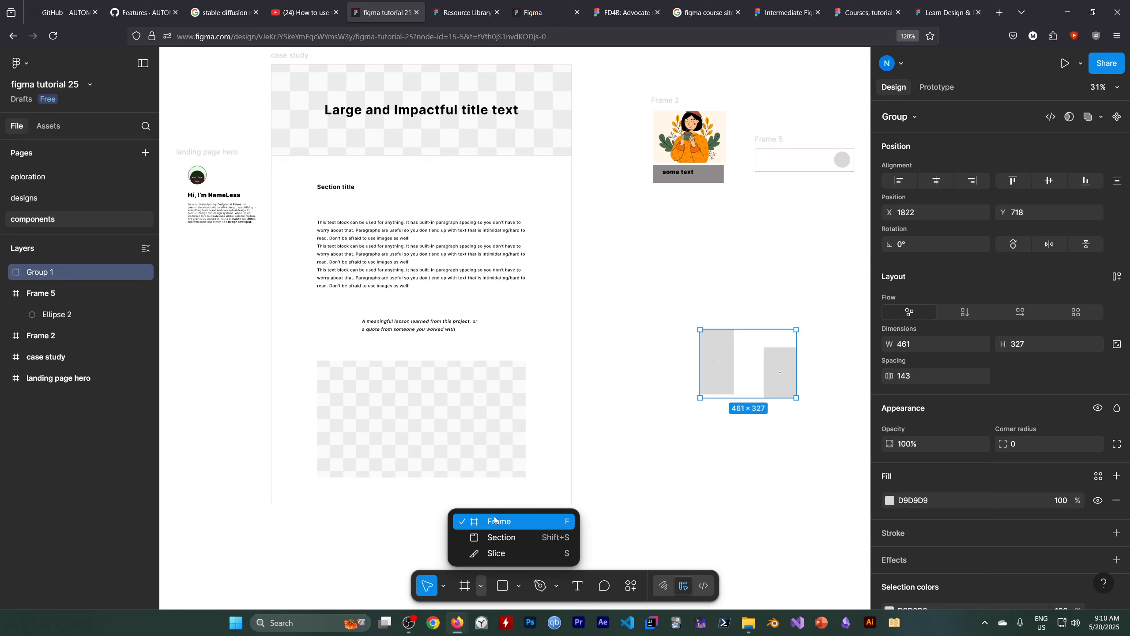
click(498, 525)
drag(689, 298, 828, 458)
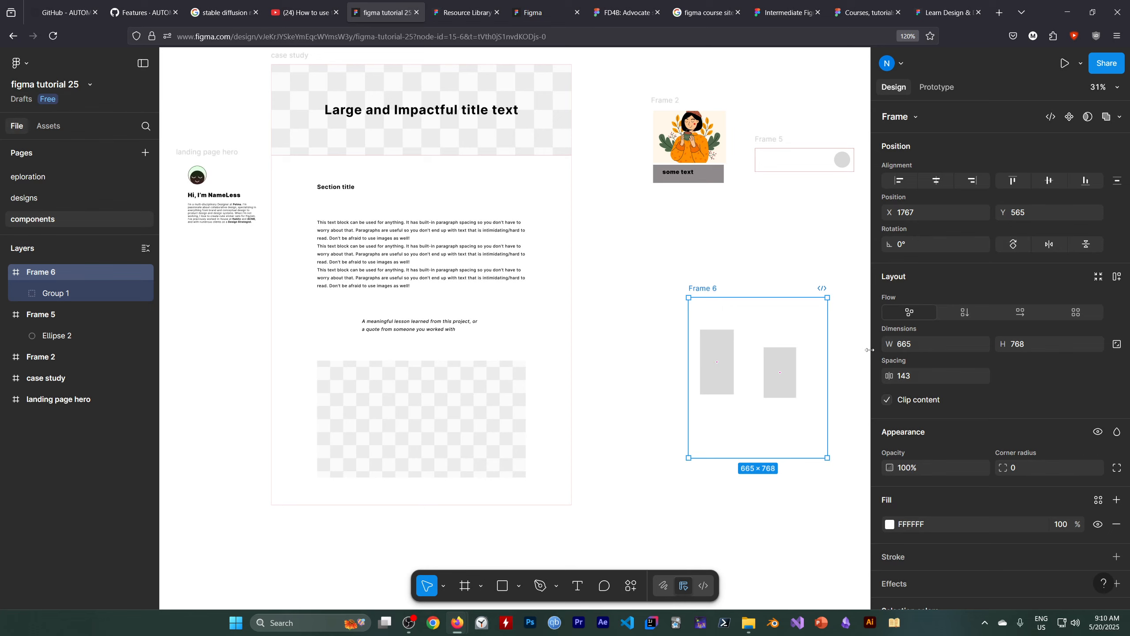
scroll(942, 311, down, 3)
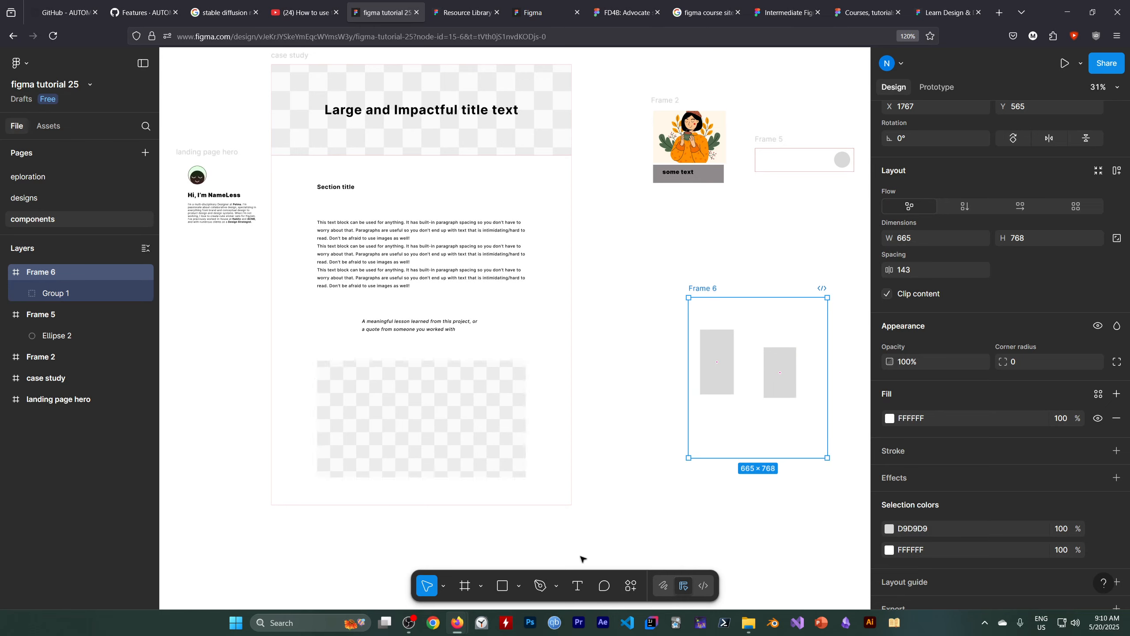
right_click(728, 318)
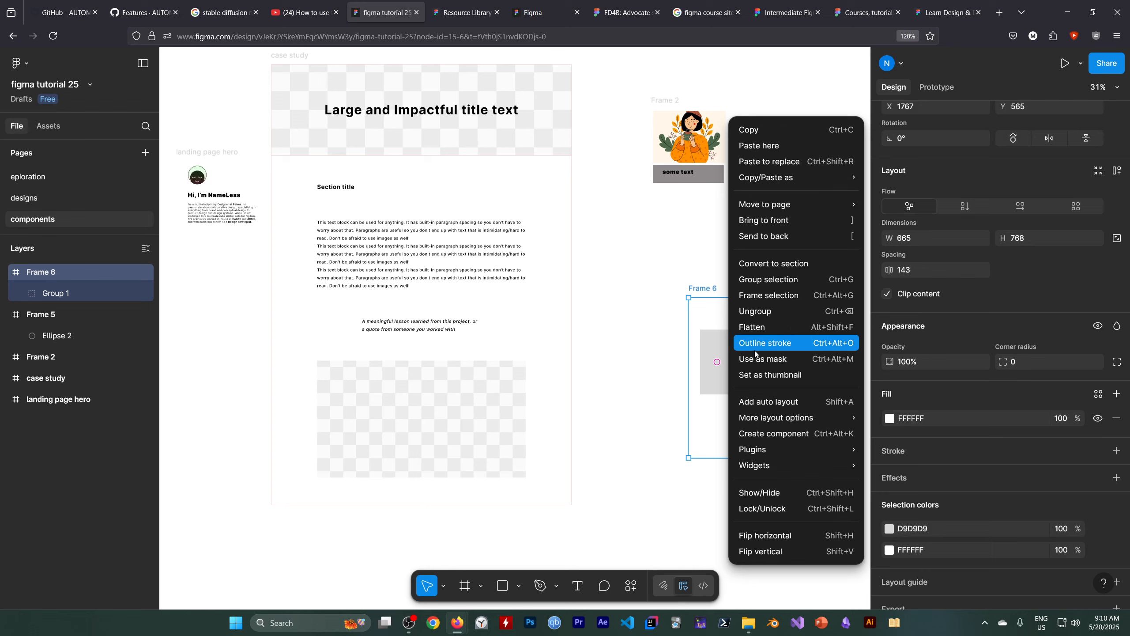
click(650, 315)
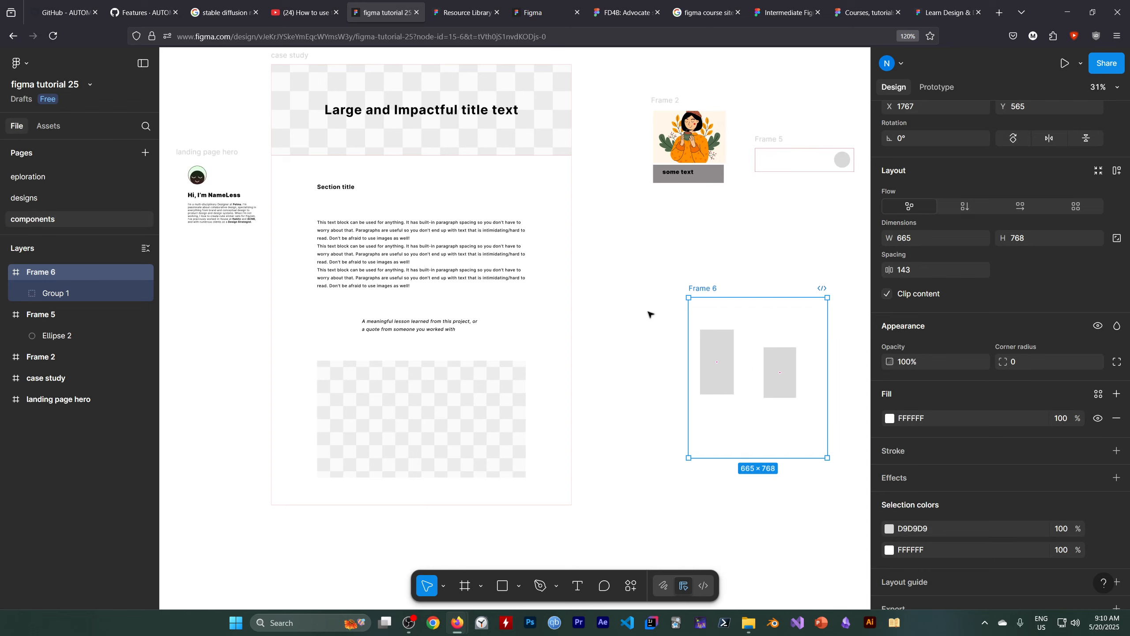
drag(656, 250, 835, 500)
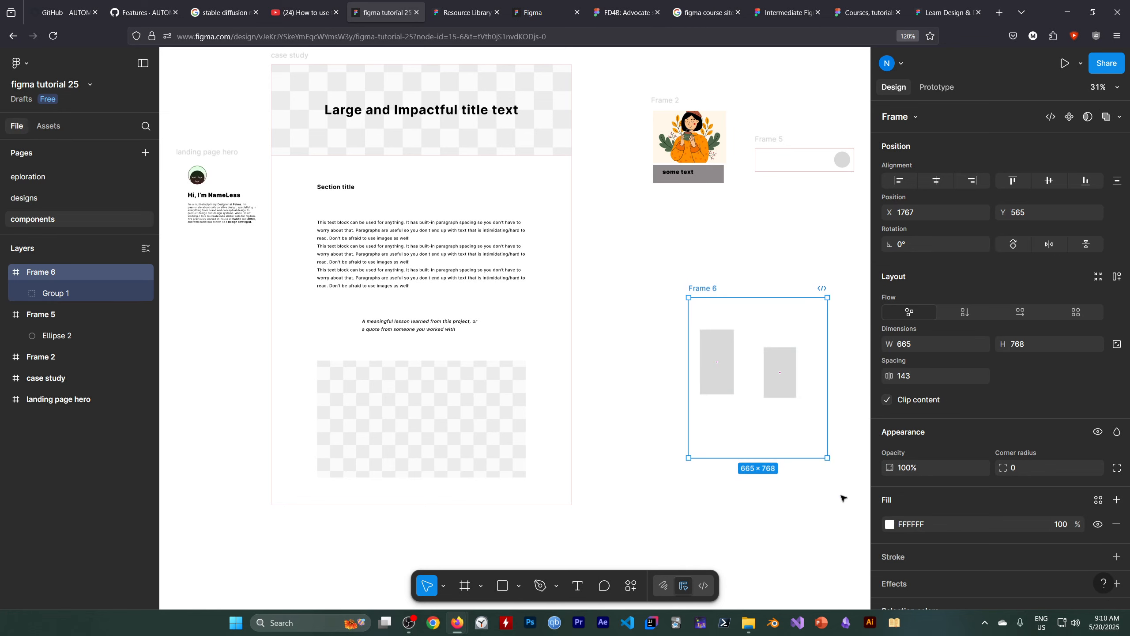
Draw a section of about 927 × 1251 enclosing the frame that holds the grouped rectangles.
click(628, 494)
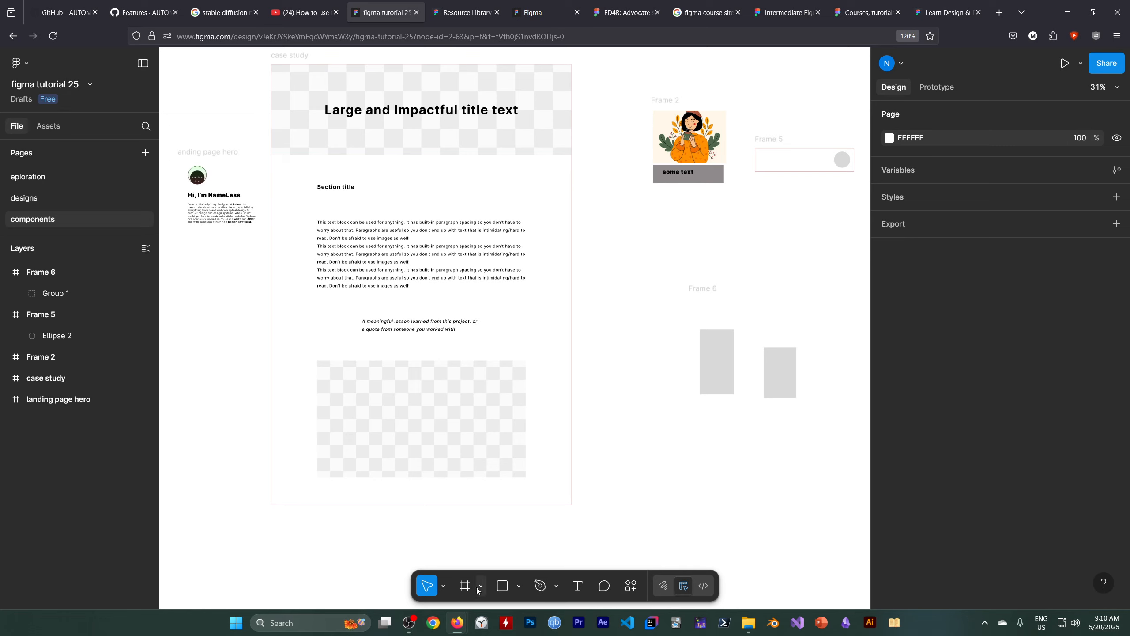
click(481, 586)
click(501, 538)
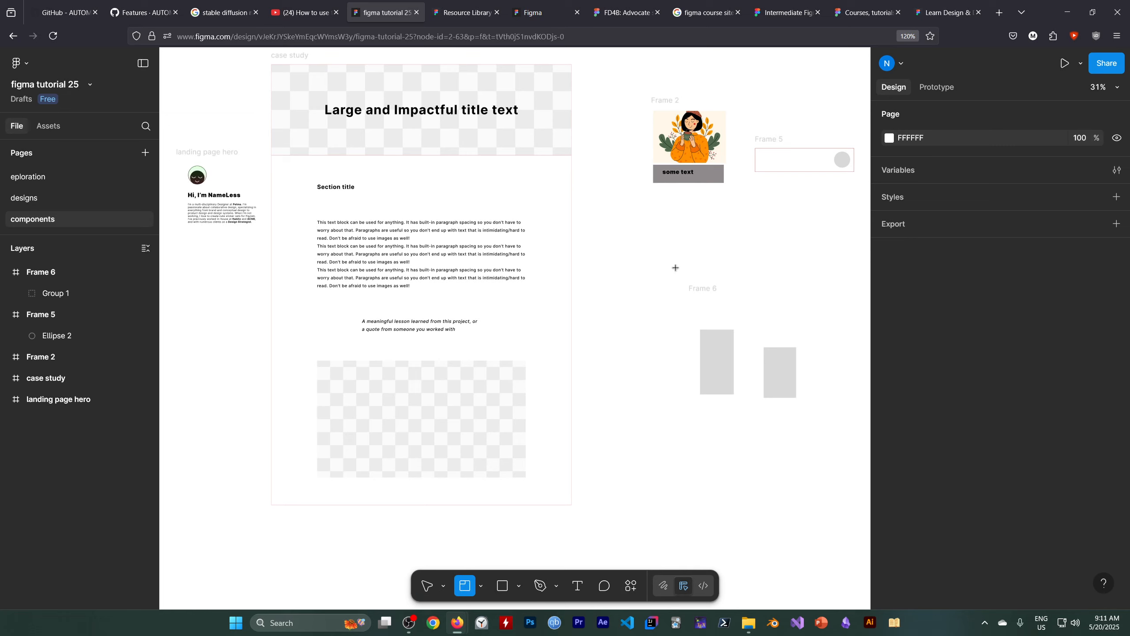
mouse_move(652, 244)
mouse_down()
mouse_move(770, 474)
mouse_move(840, 498)
mouse_up()
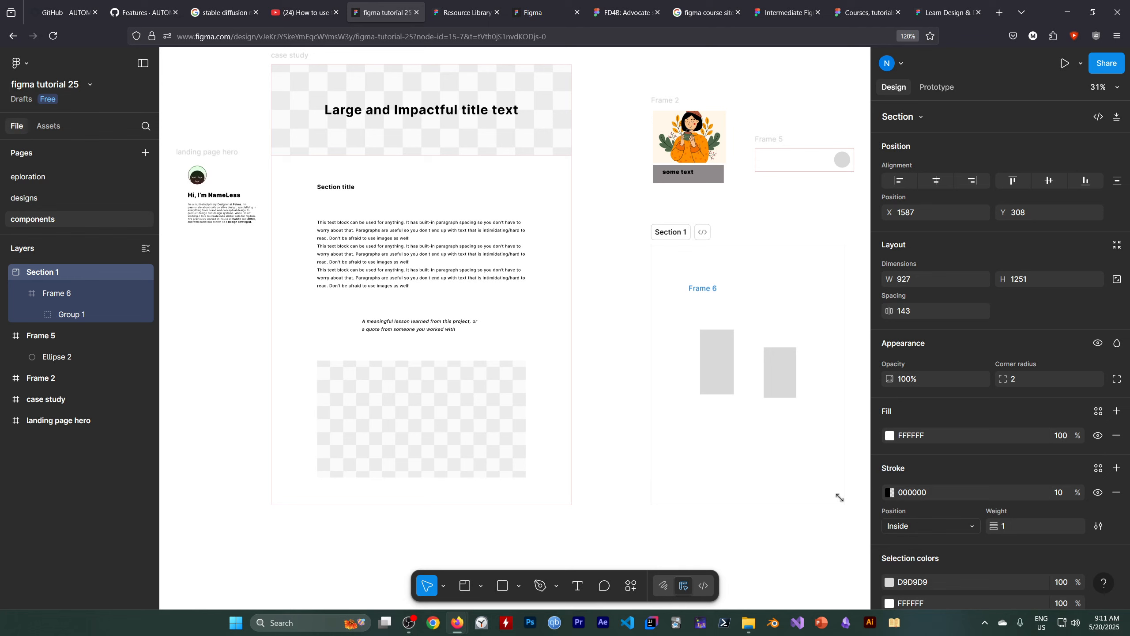
Expand the group inside the section's frame to view its nested rectangle layers.
click(37, 315)
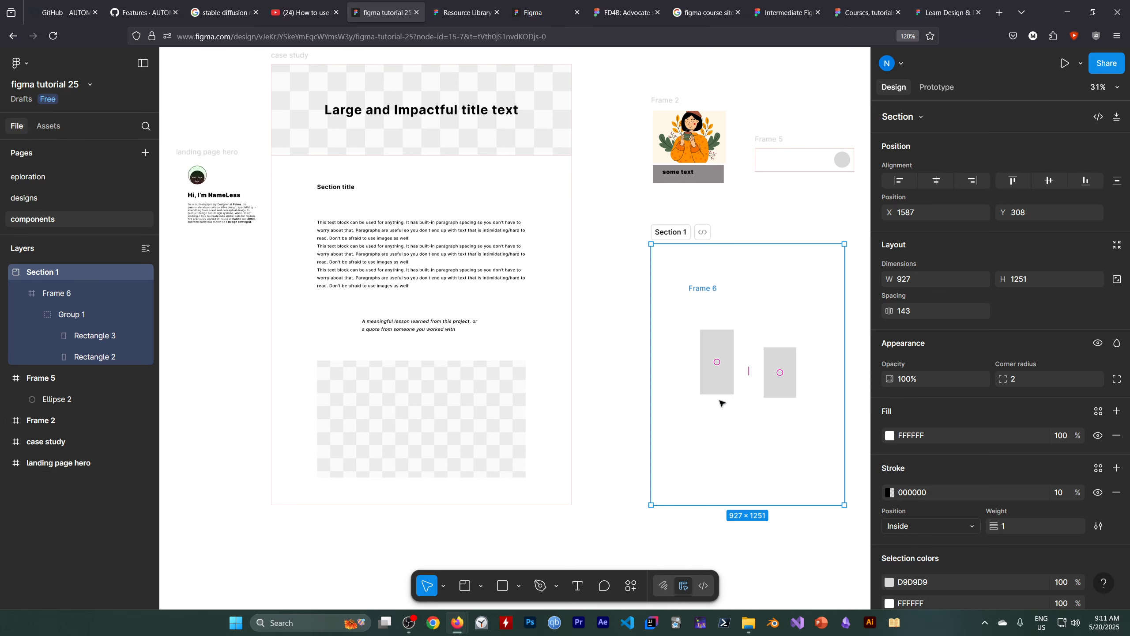
mouse_move(410, 623)
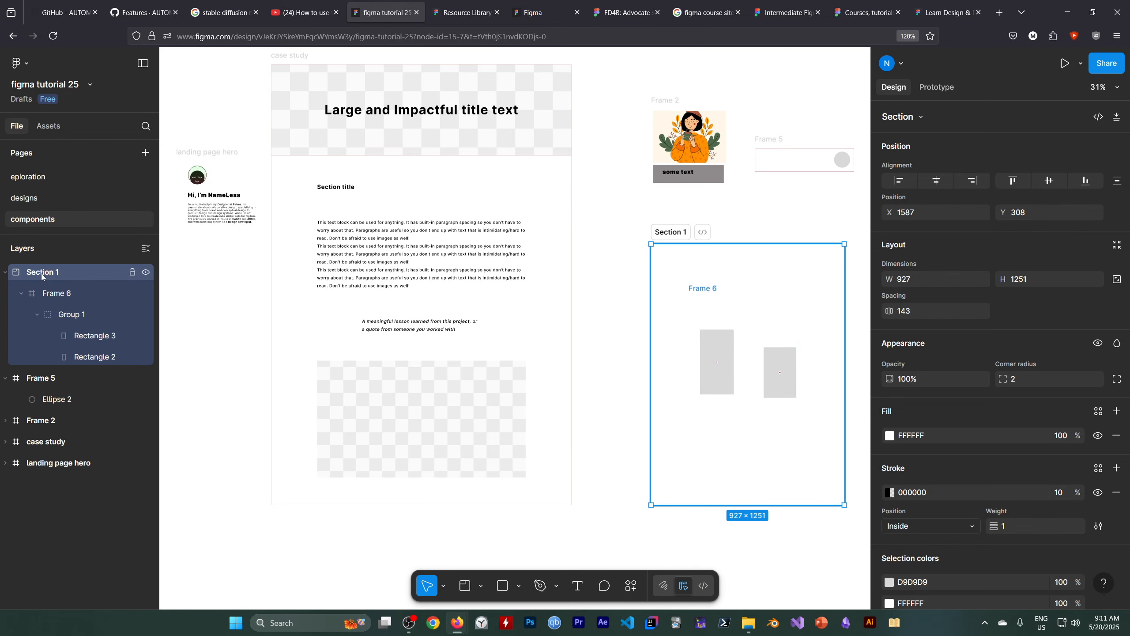
click(409, 622)
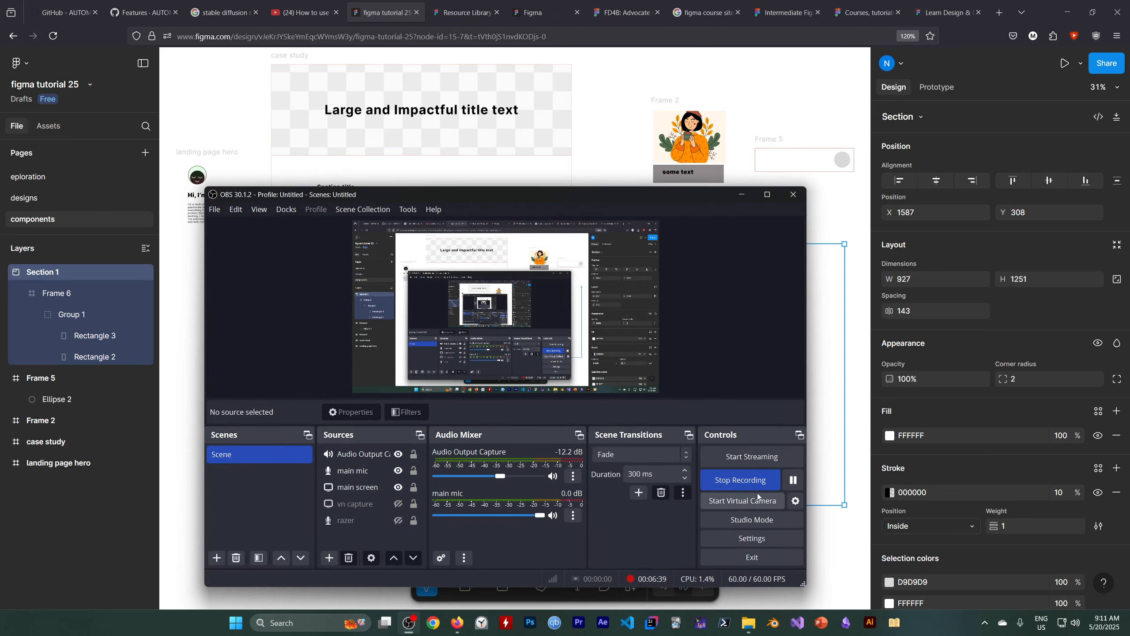
click(796, 480)
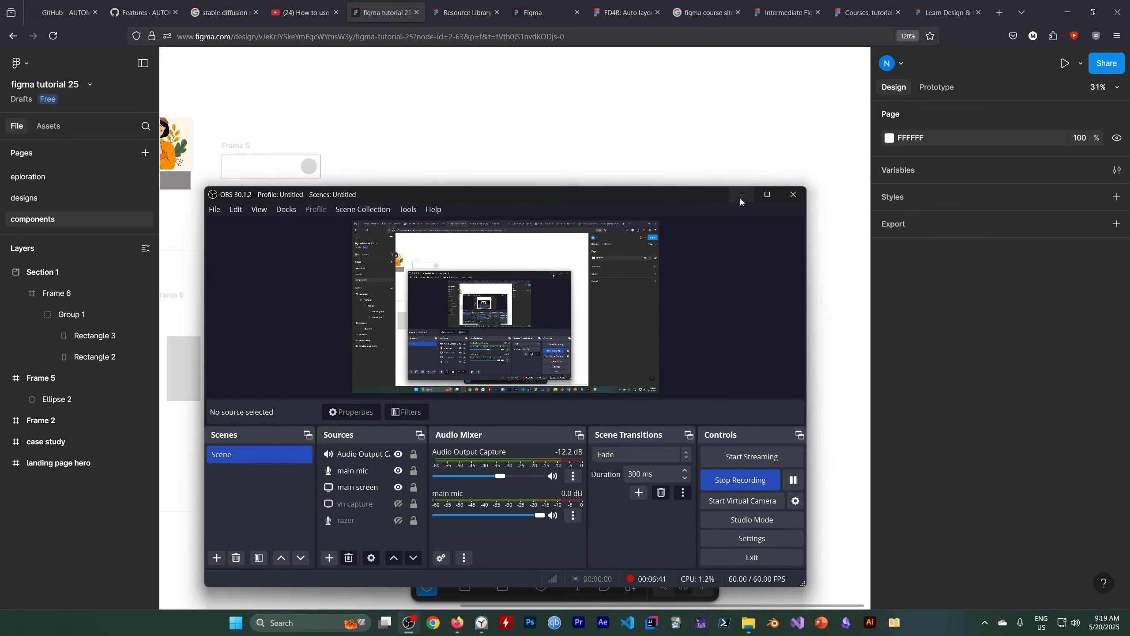
click(741, 195)
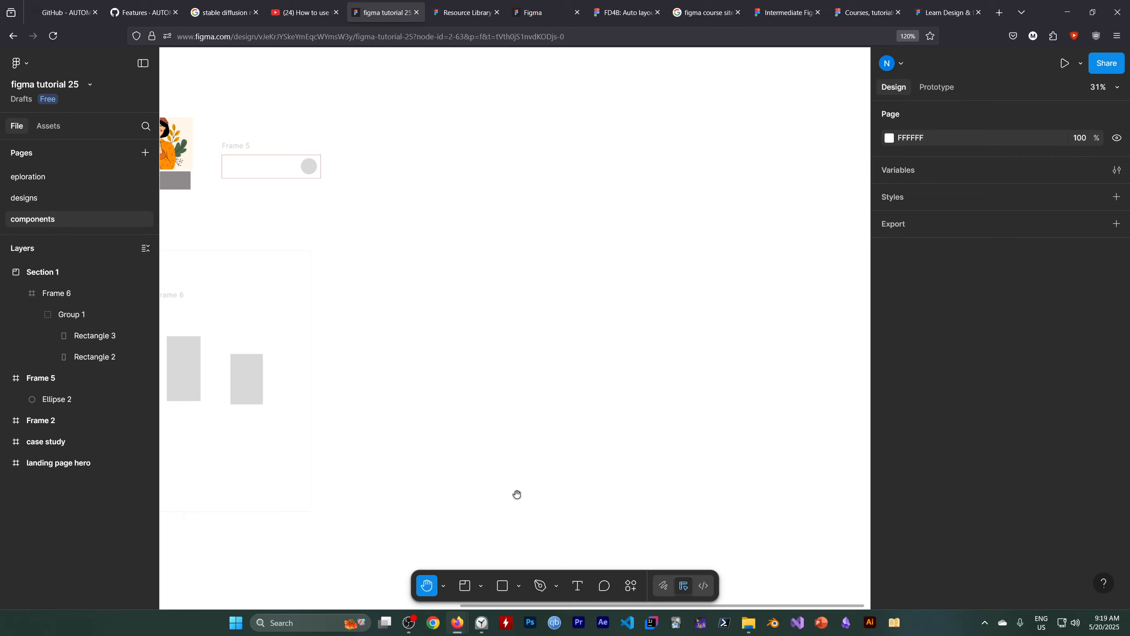
Draw a rectangle about 349 × 79 in the empty canvas beyond Section 1 and add the text "button" beneath it.
click(503, 586)
mouse_move(465, 251)
mouse_down()
mouse_move(485, 269)
mouse_move(553, 269)
mouse_move(532, 263)
mouse_up()
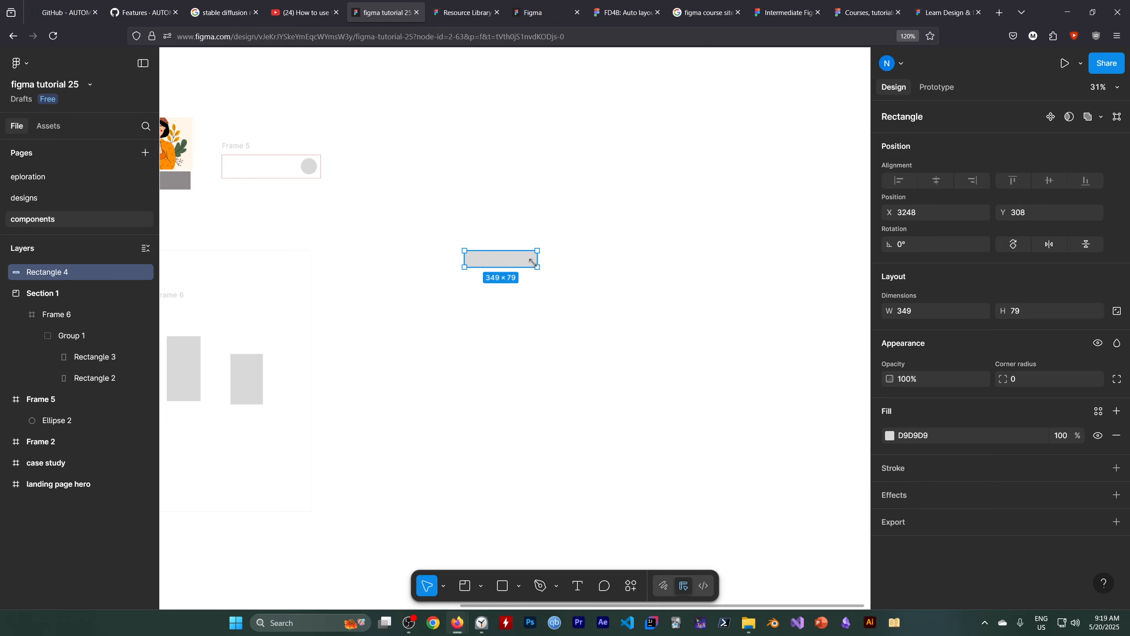
key(t)
click(487, 324)
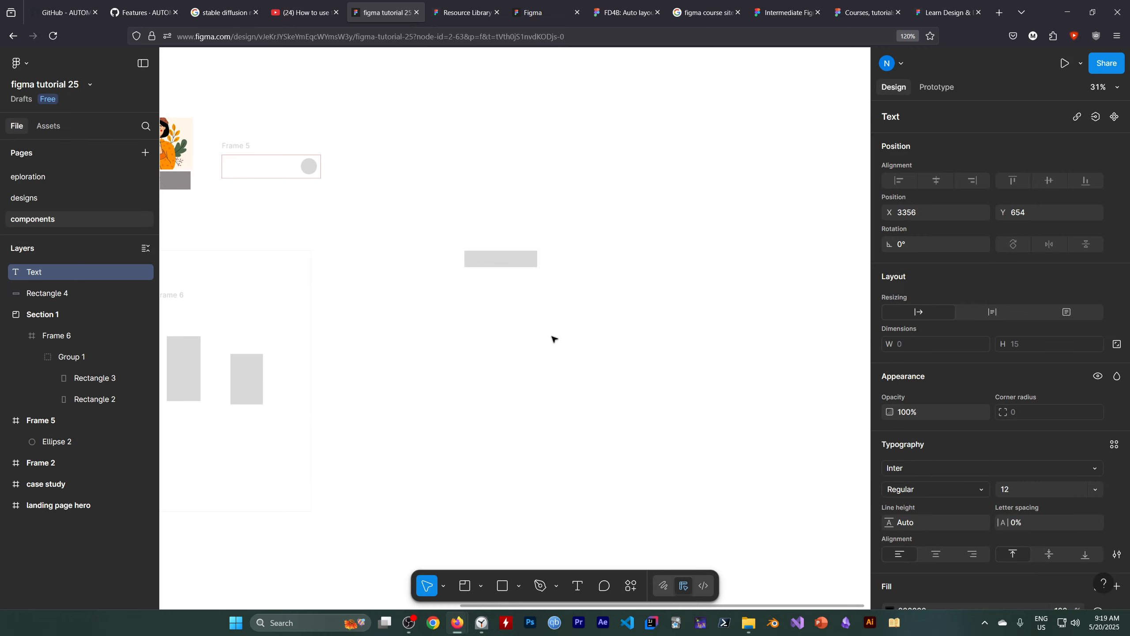
text(b)
scroll(543, 330, up, 5)
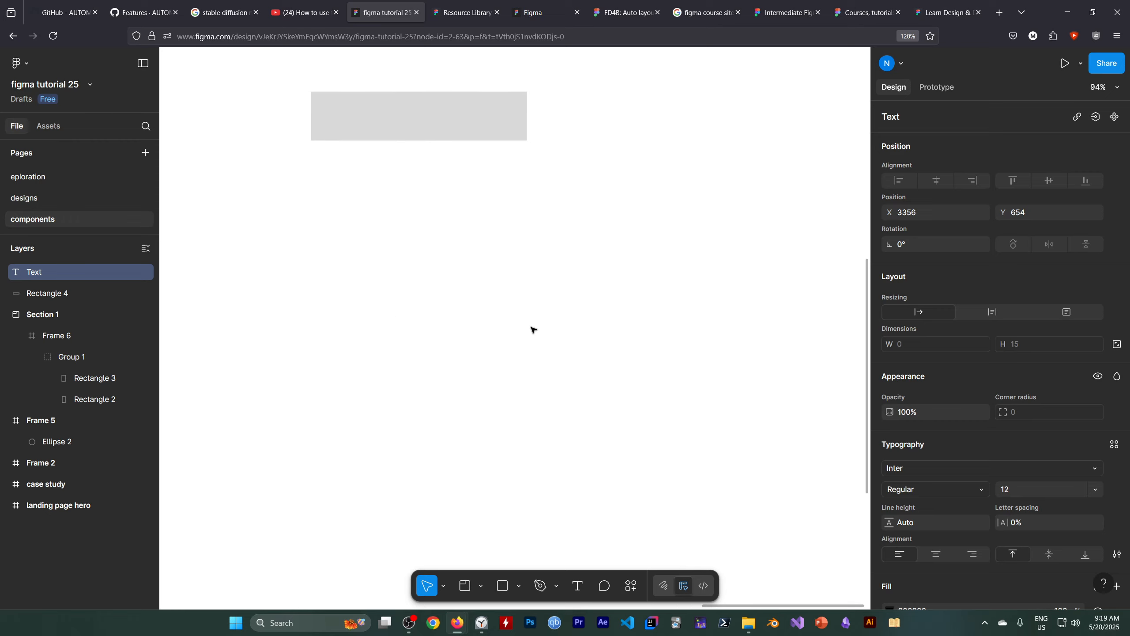
text(button)
key(Escape)
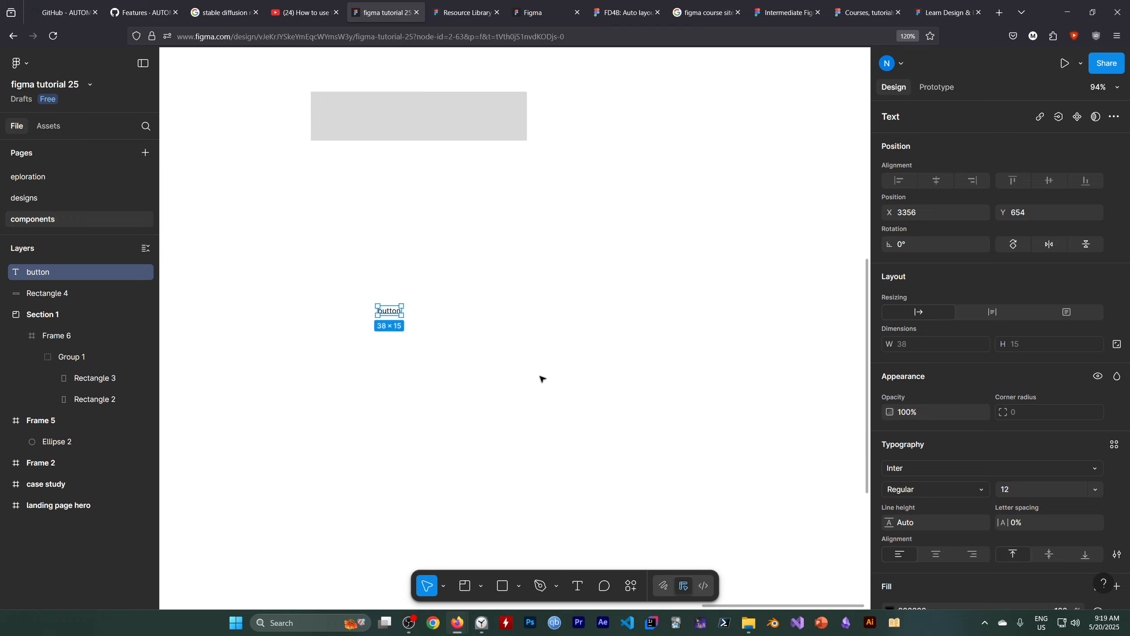
Draw a rectangle about 42 × 16 covering the "button" text.
scroll(496, 339, up, 1)
key(alt)
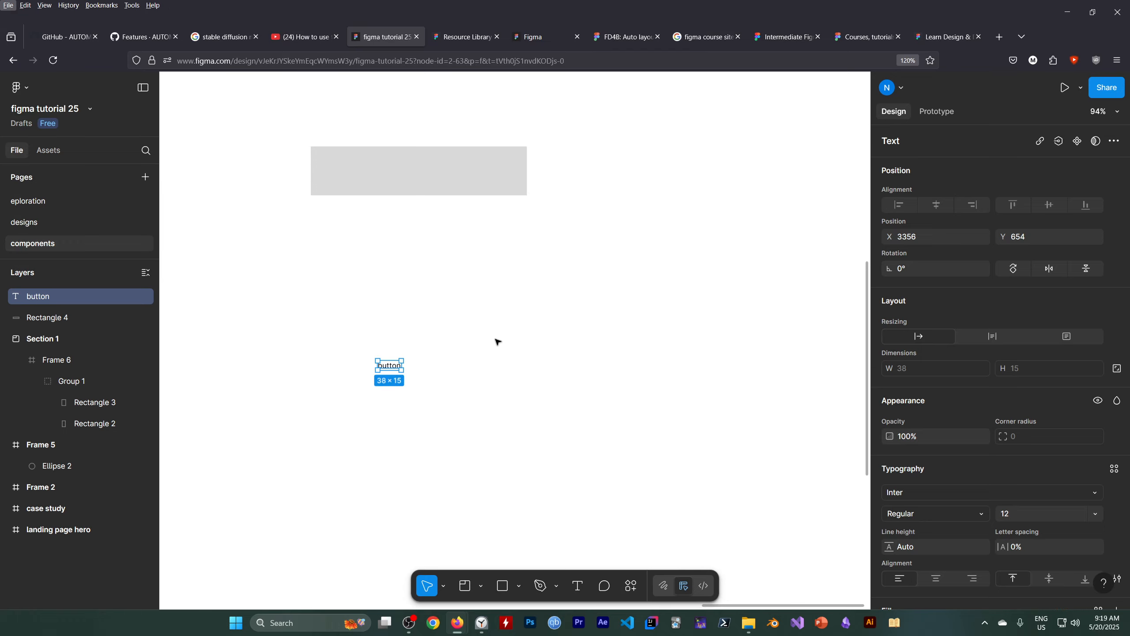
scroll(497, 341, up, 2)
scroll(464, 361, up, 3)
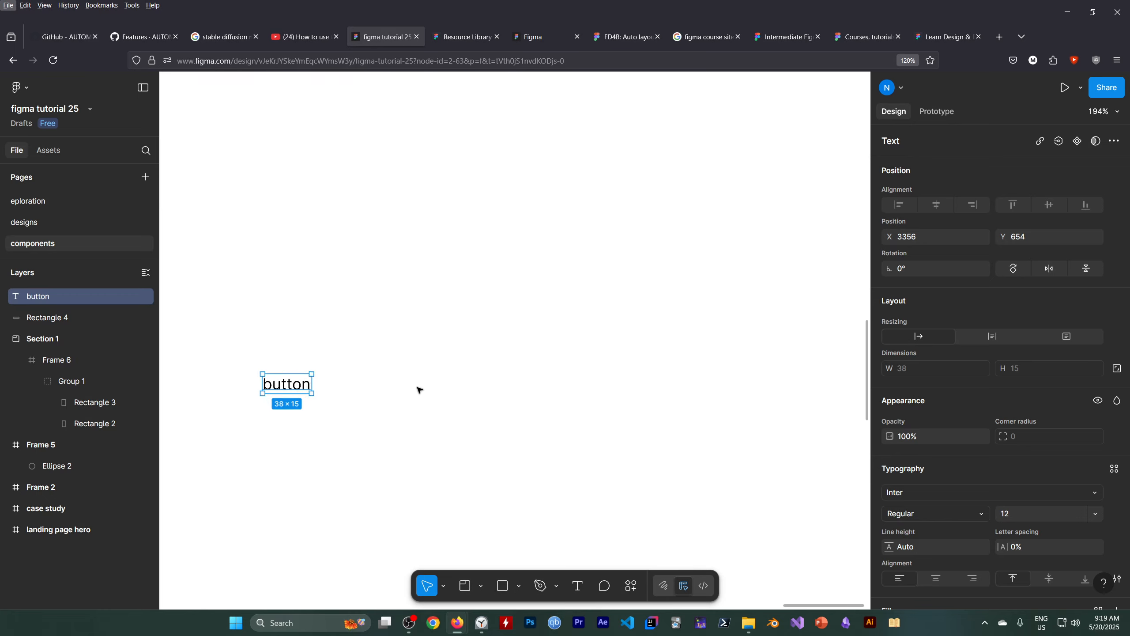
drag(398, 354, 597, 363)
key(space)
drag(379, 391, 581, 337)
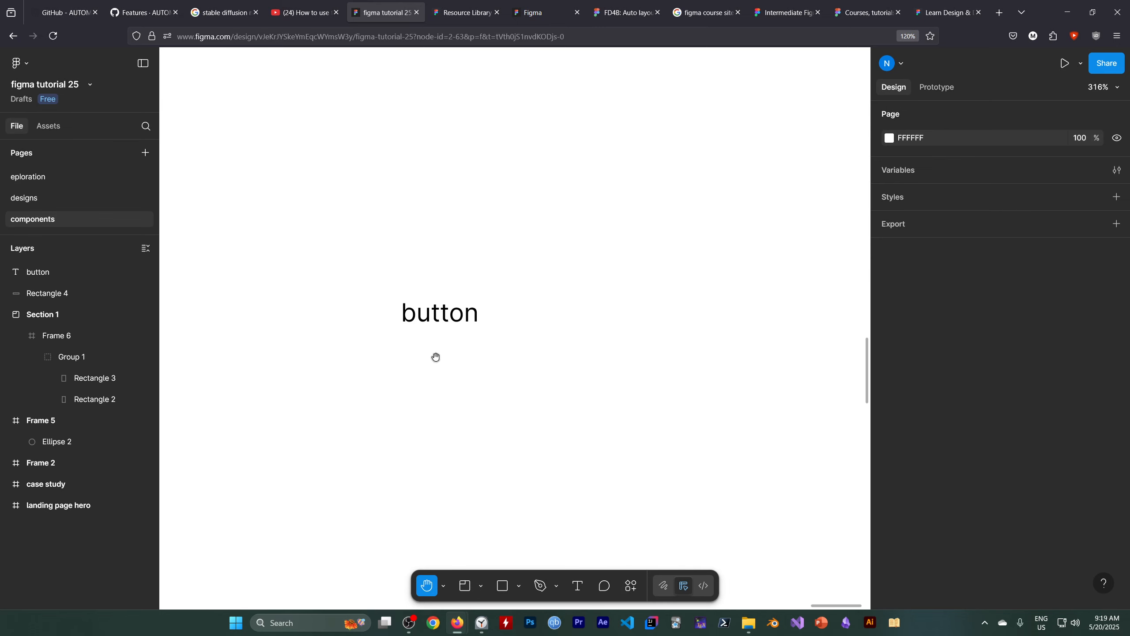
scroll(432, 355, up, 4)
scroll(418, 347, up, 1)
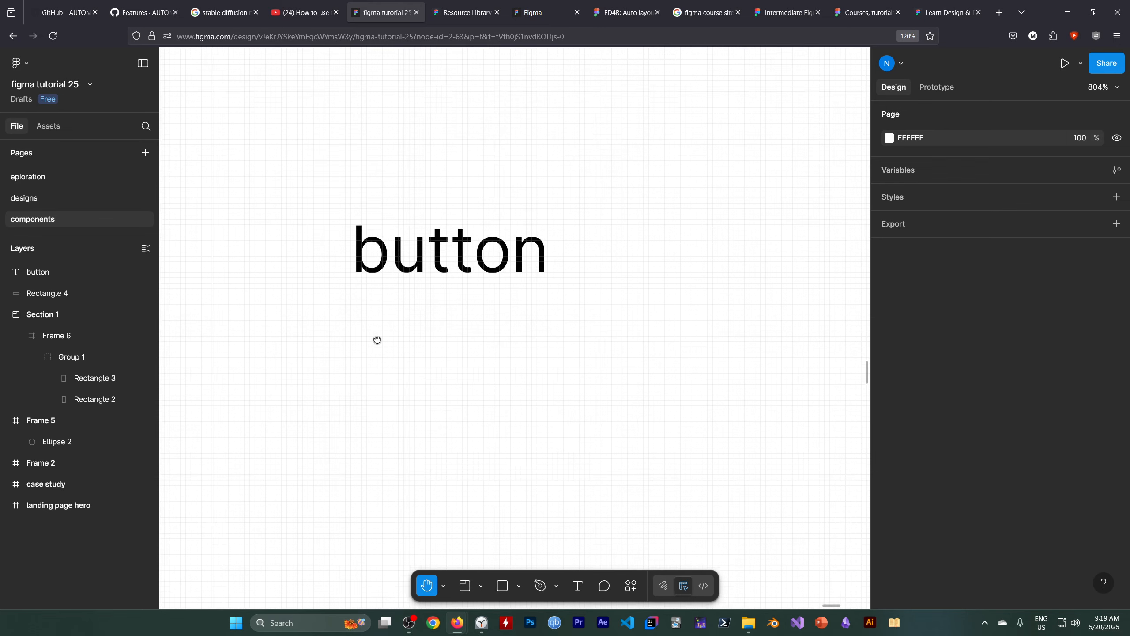
drag(376, 338, 400, 406)
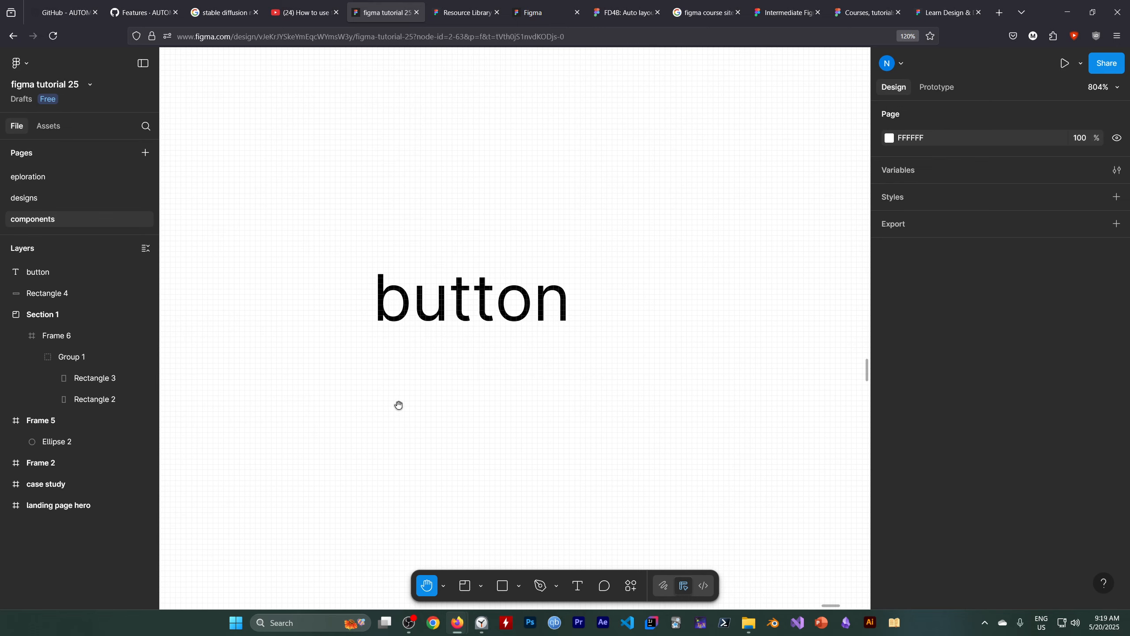
click(502, 587)
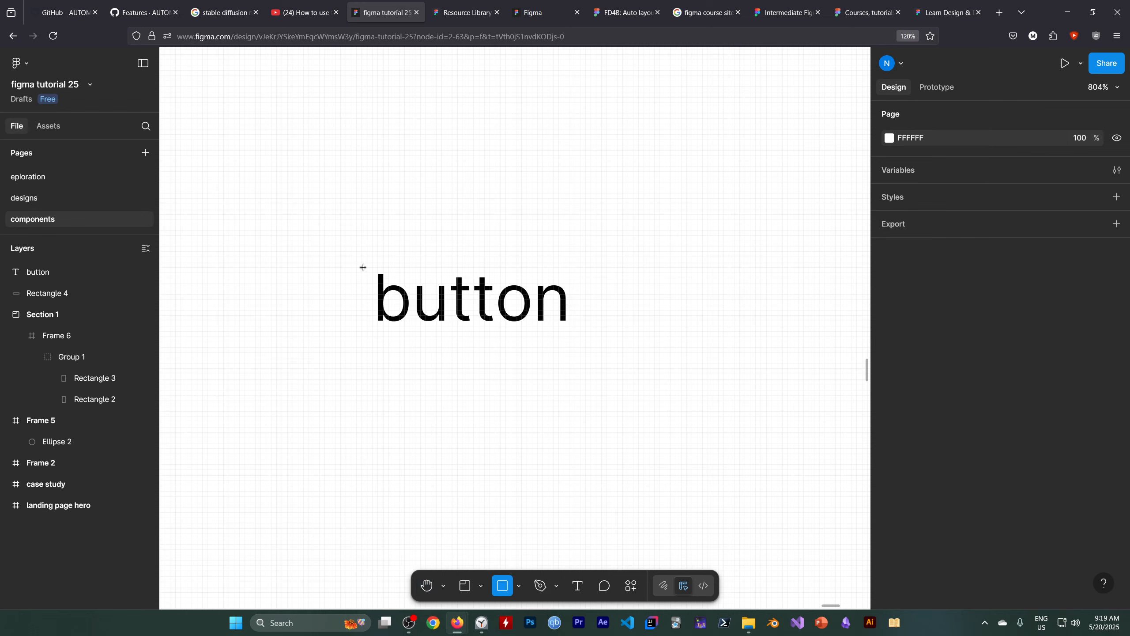
drag(361, 258, 582, 342)
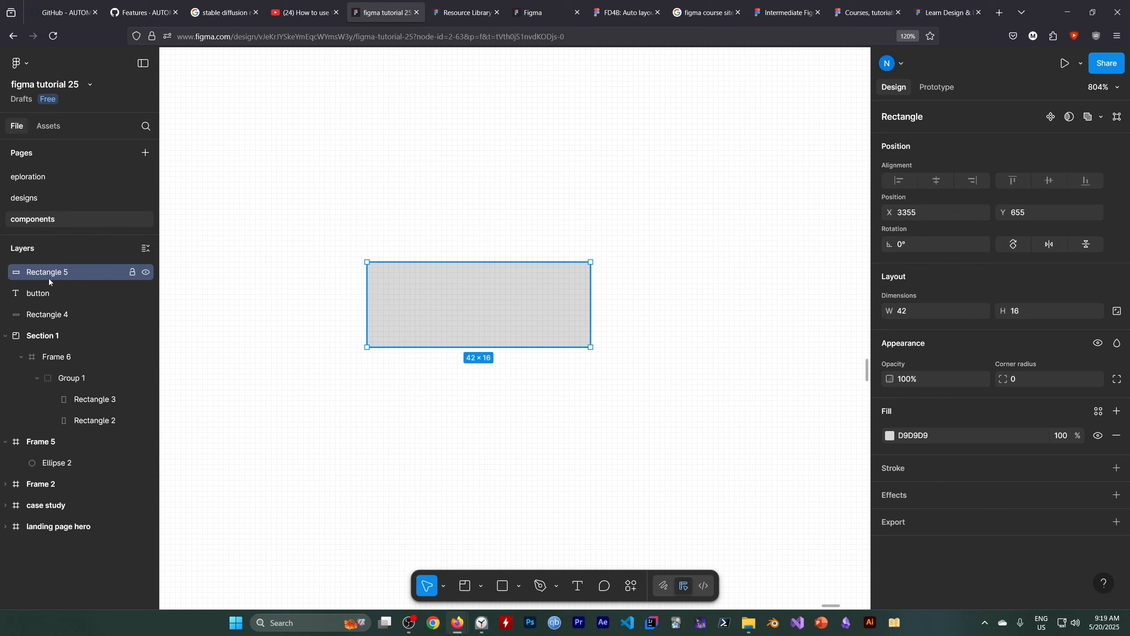
Wrap the small rectangle in a frame and move the "button" text layer into that frame, above the rectangle.
right_click(508, 303)
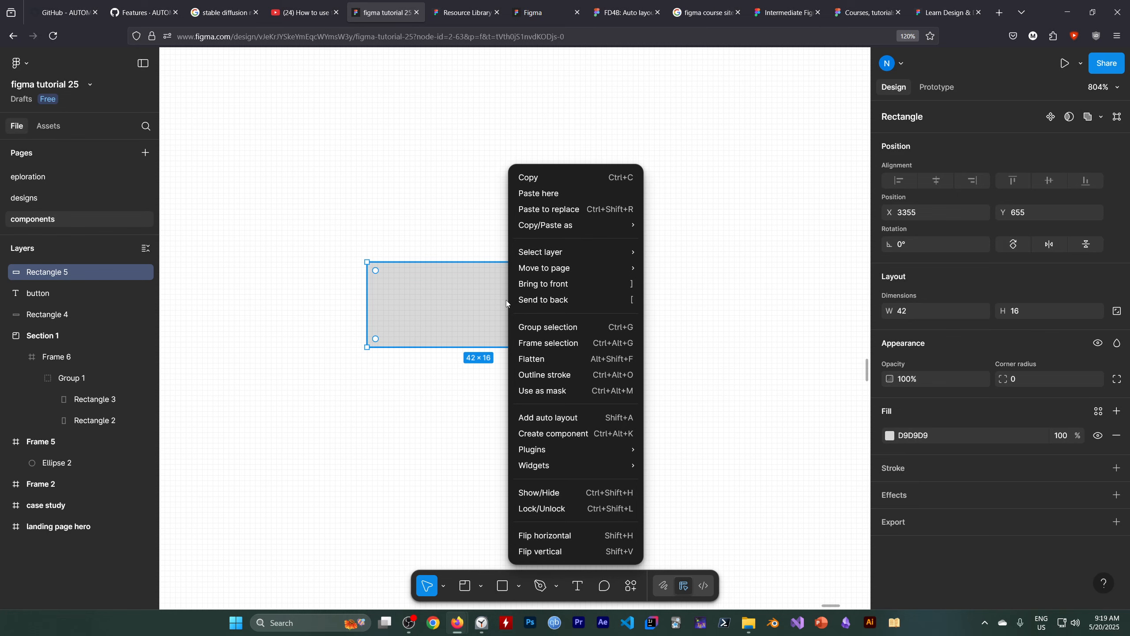
click(544, 349)
click(87, 294)
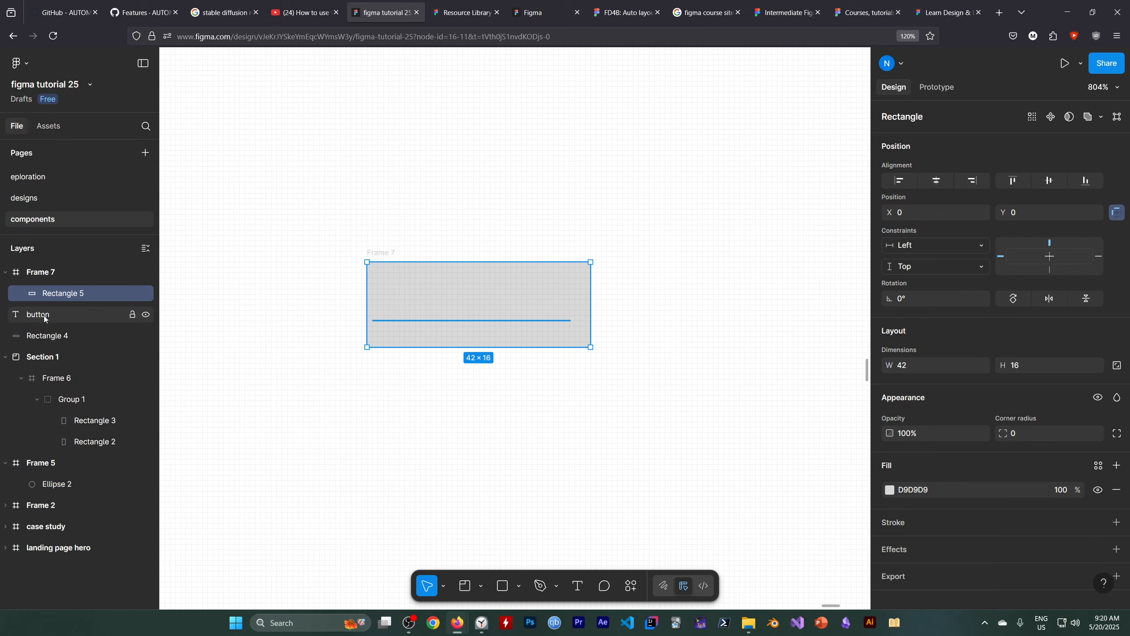
drag(43, 313, 45, 283)
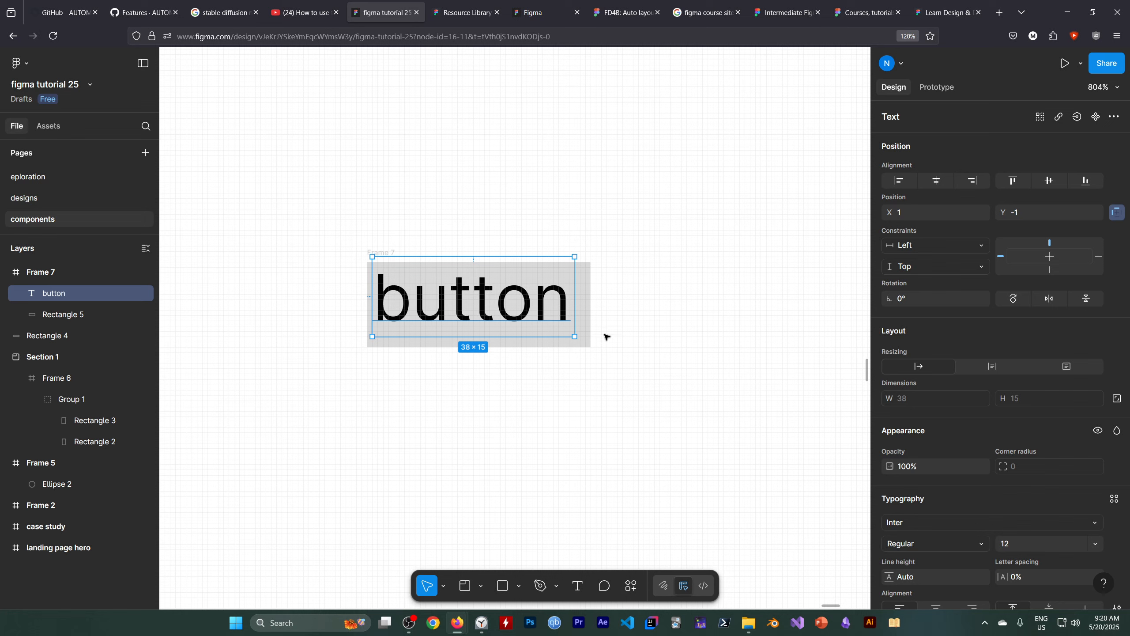
click(579, 398)
click(514, 303)
click(475, 408)
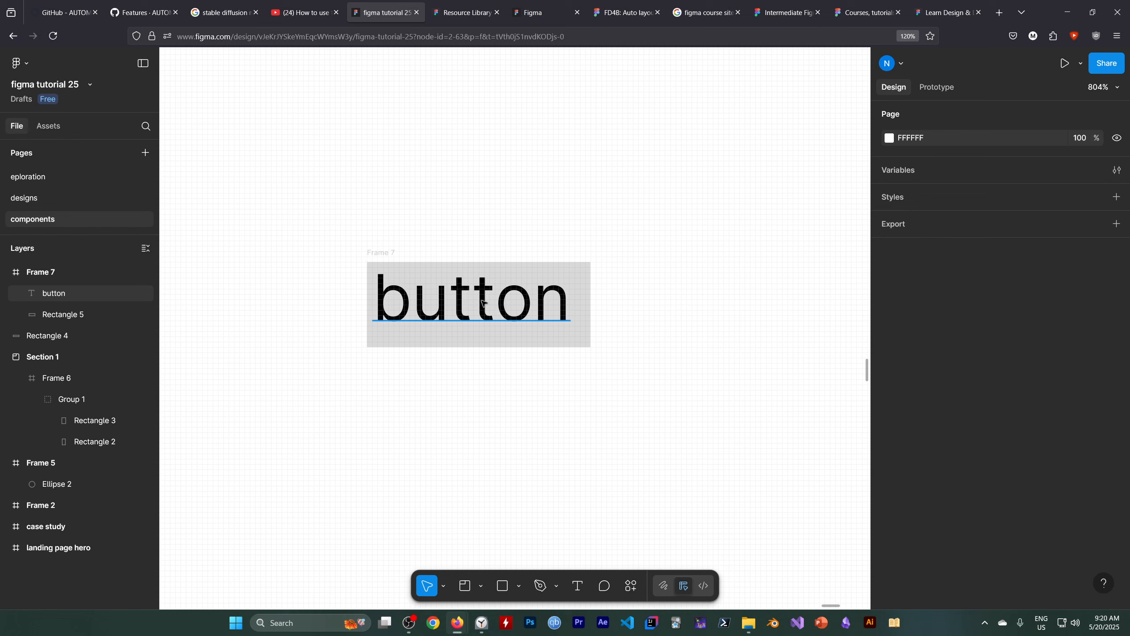
Insert the word "new" before "button" in the framed text.
double_click(476, 313)
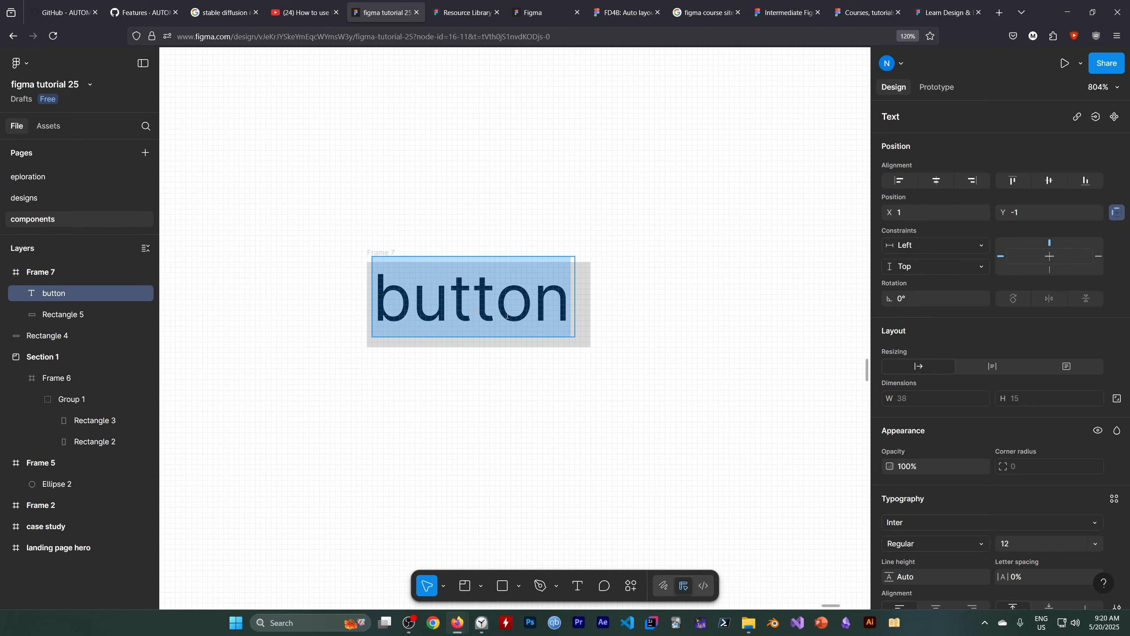
key(Left)
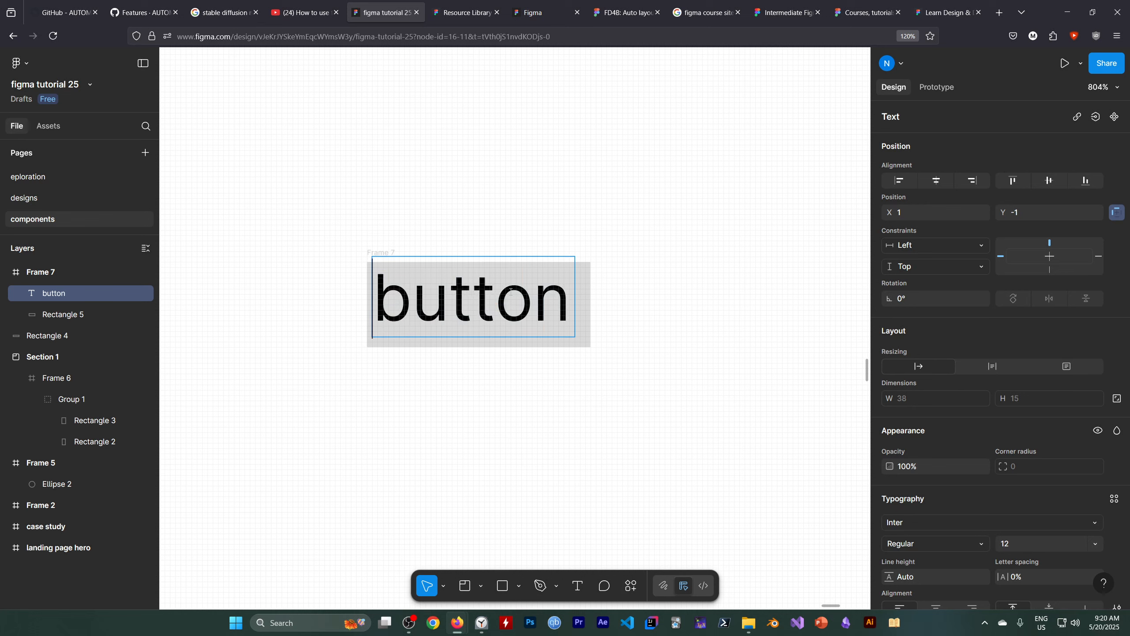
text(new)
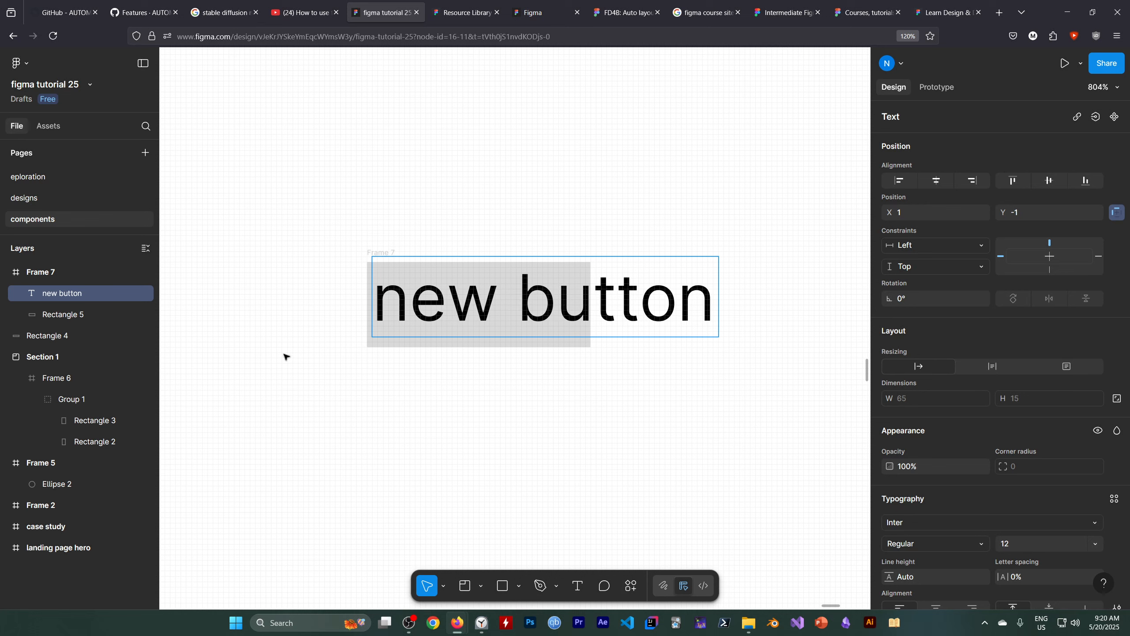
Replace the grey rectangle behind the label with a light red fill, F69898, on the frame itself.
click(52, 315)
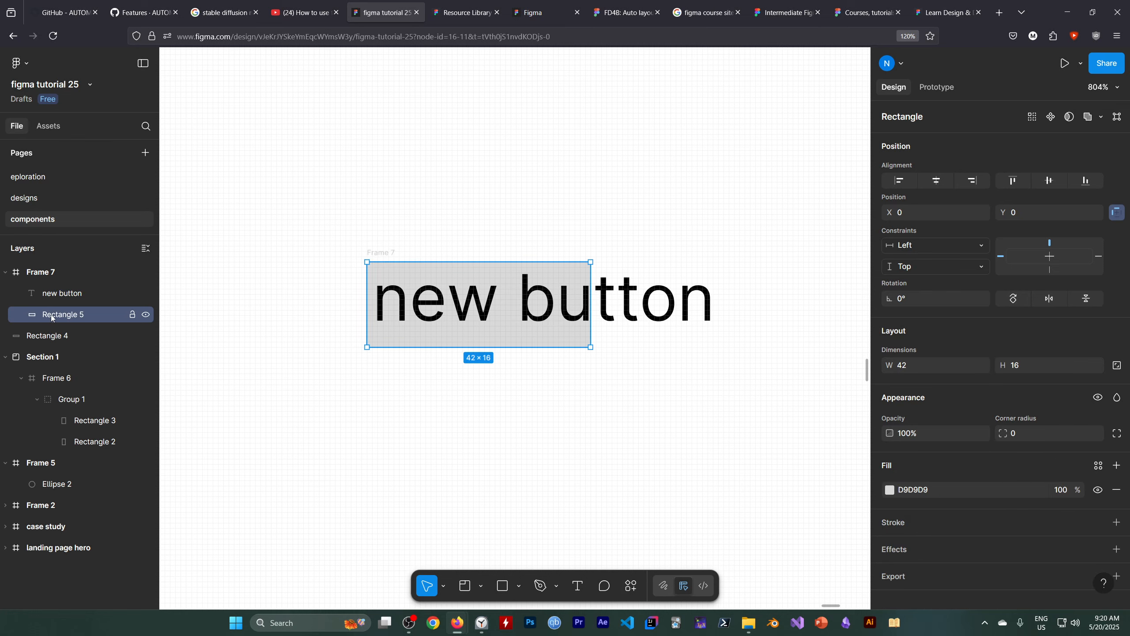
key(Delete)
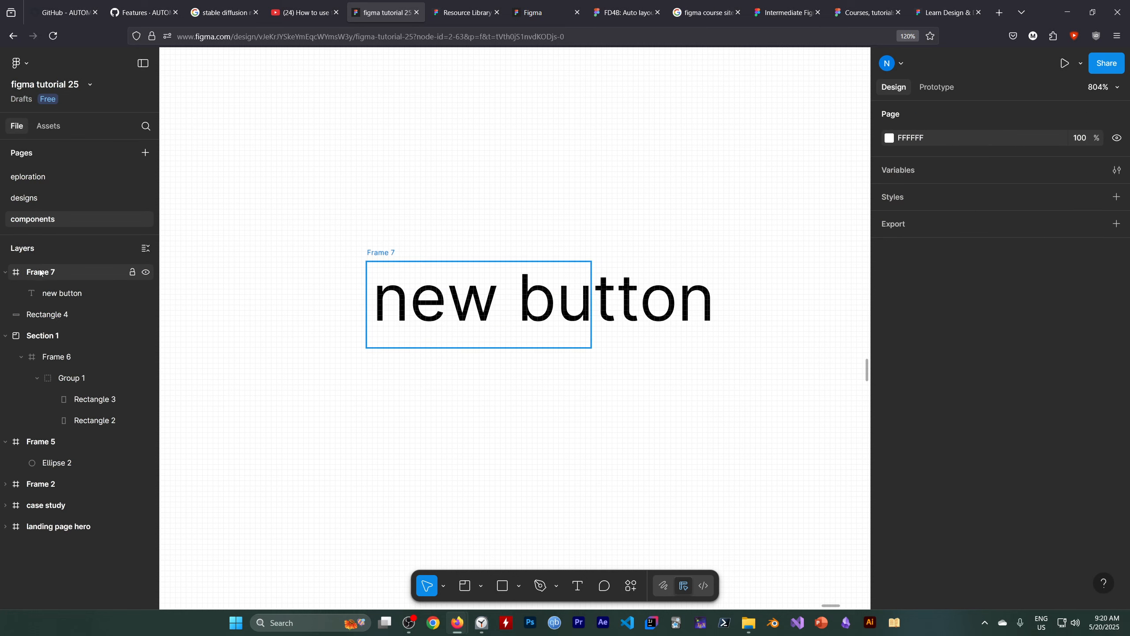
click(40, 273)
click(578, 414)
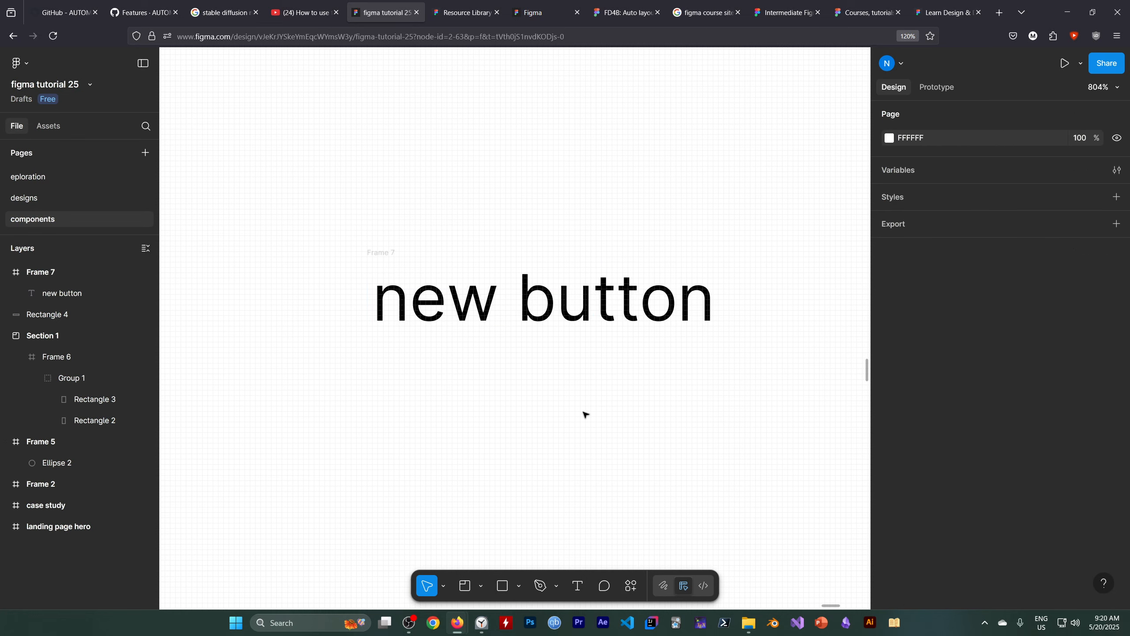
click(55, 277)
scroll(983, 371, down, 2)
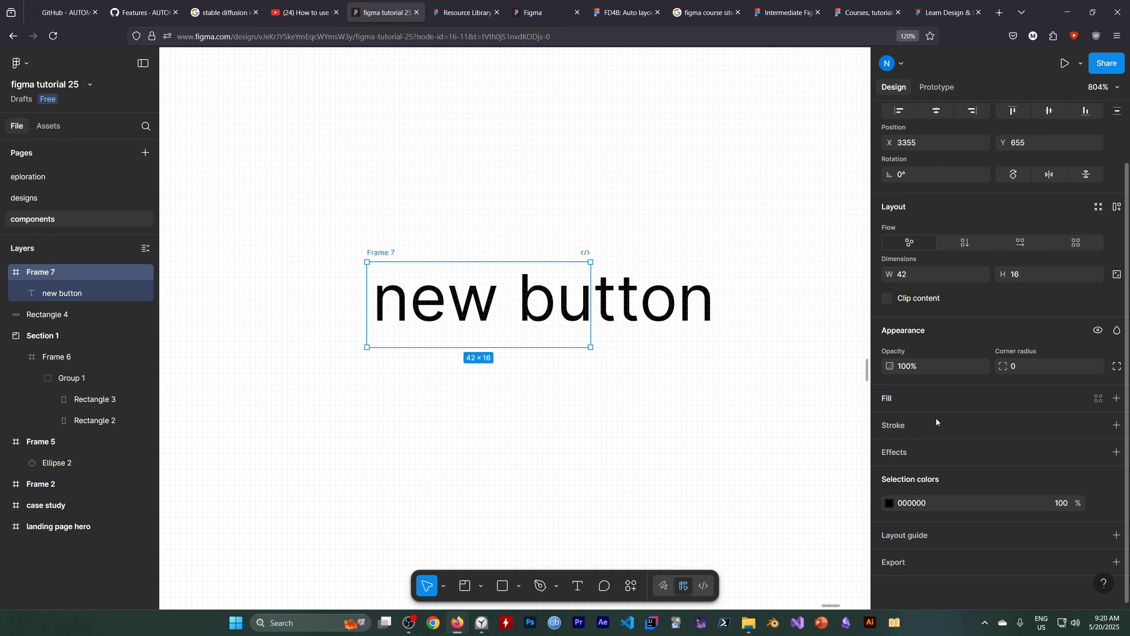
click(1117, 401)
click(890, 423)
drag(757, 388, 776, 332)
click(560, 421)
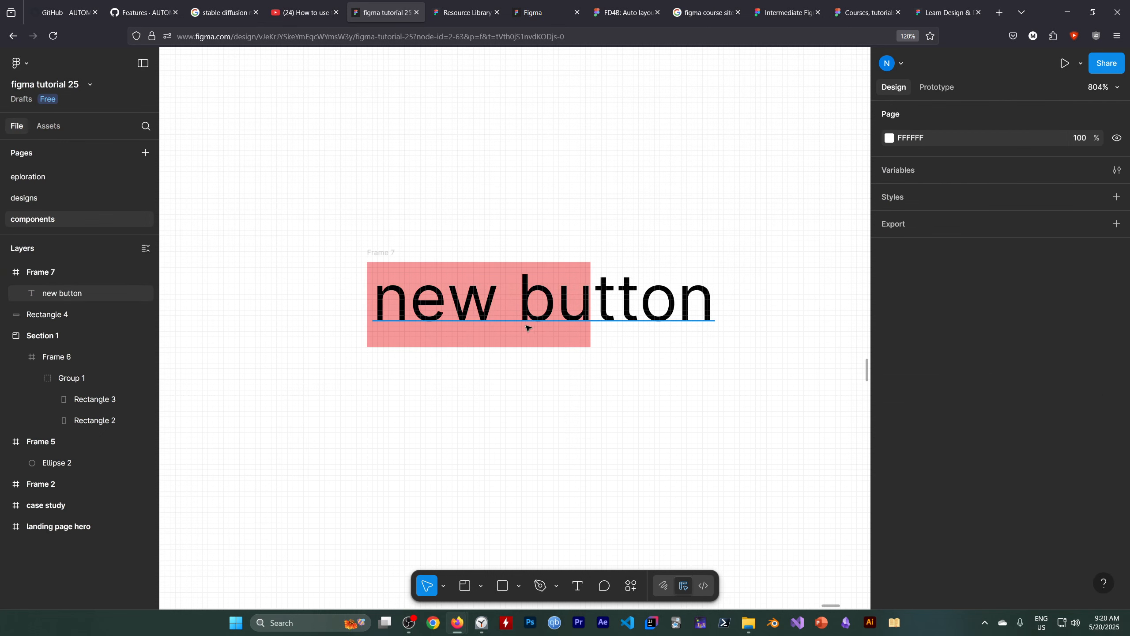
Remove the word "new" from the label inside the red frame, keeping the space before "button".
click(480, 305)
double_click(459, 308)
click(499, 307)
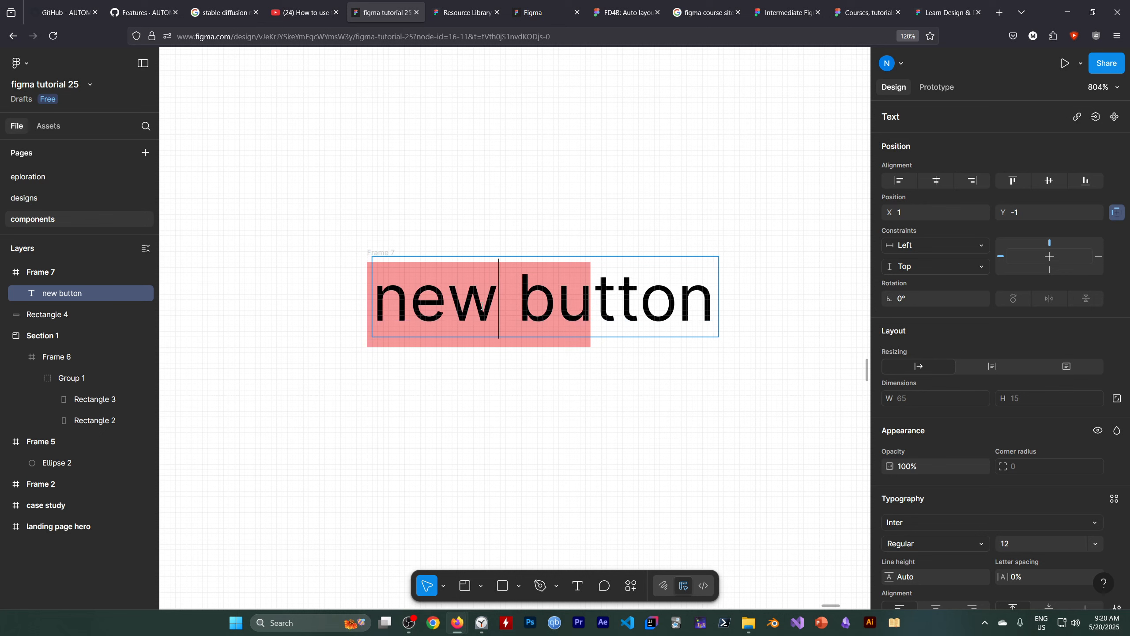
key(BackSpace)
key(BackSpace)
key(BackSpace)
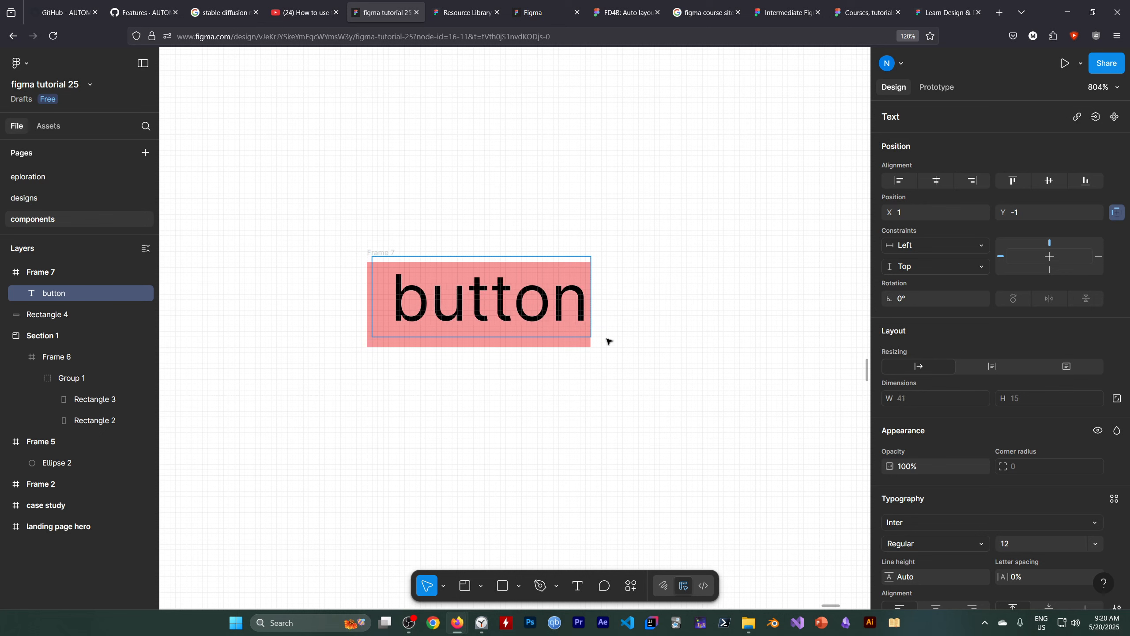
key(Escape)
key(Escape)
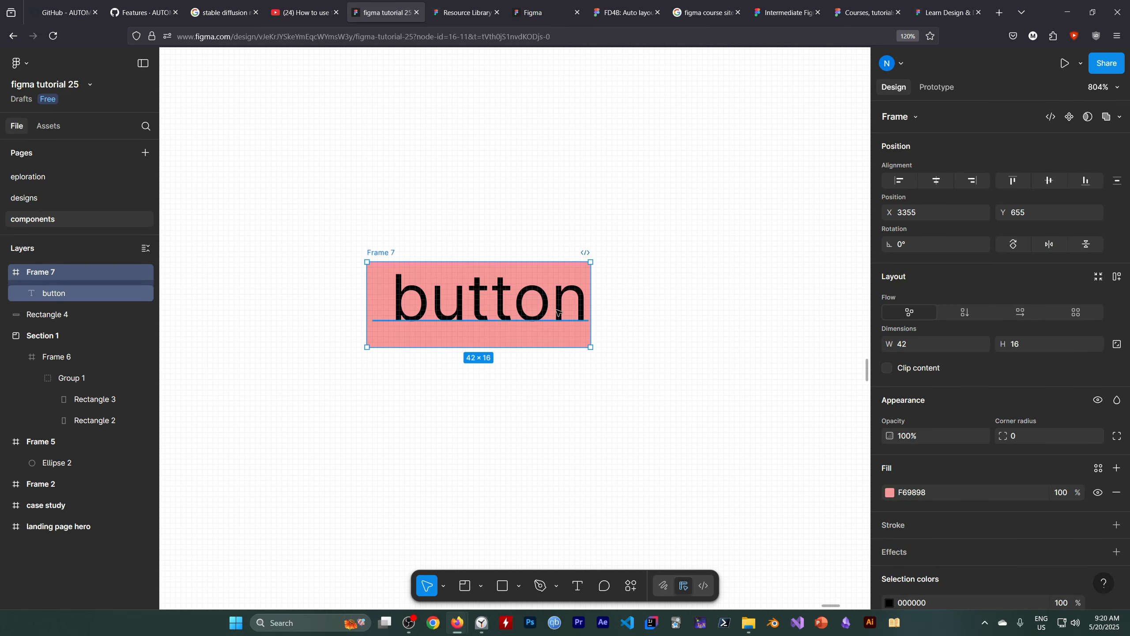
Widen the red frame slightly so it extends a little past the end of the "button" text.
drag(591, 297, 604, 297)
click(499, 313)
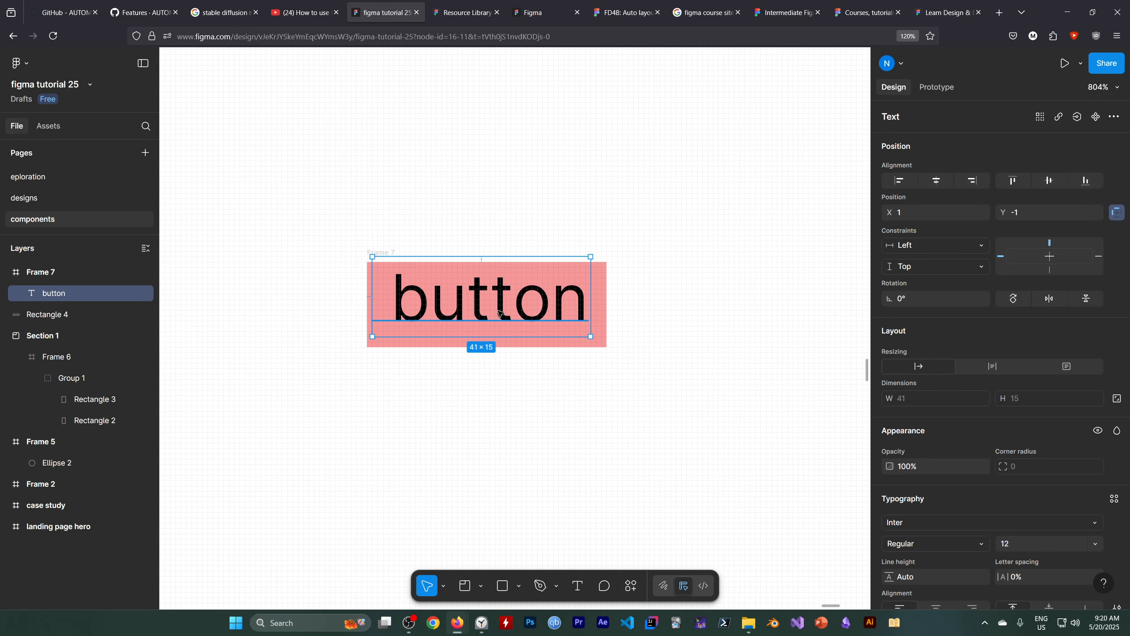
click(313, 422)
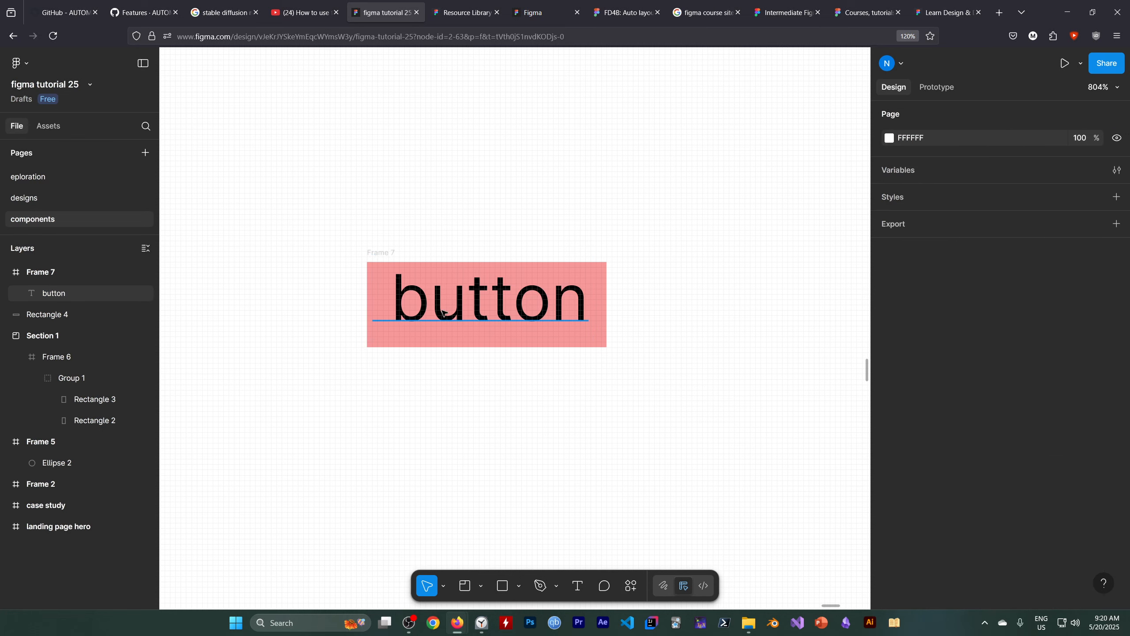
Put "new" back in front of "button" in the widened frame's label, after the leading space.
double_click(523, 310)
click(390, 299)
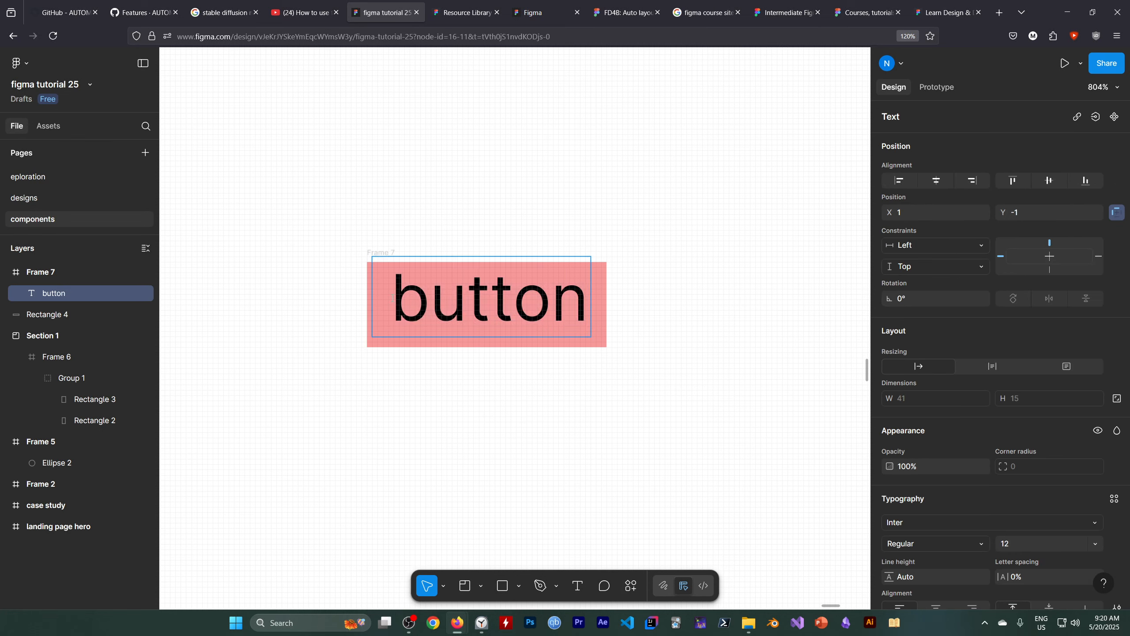
text(new s)
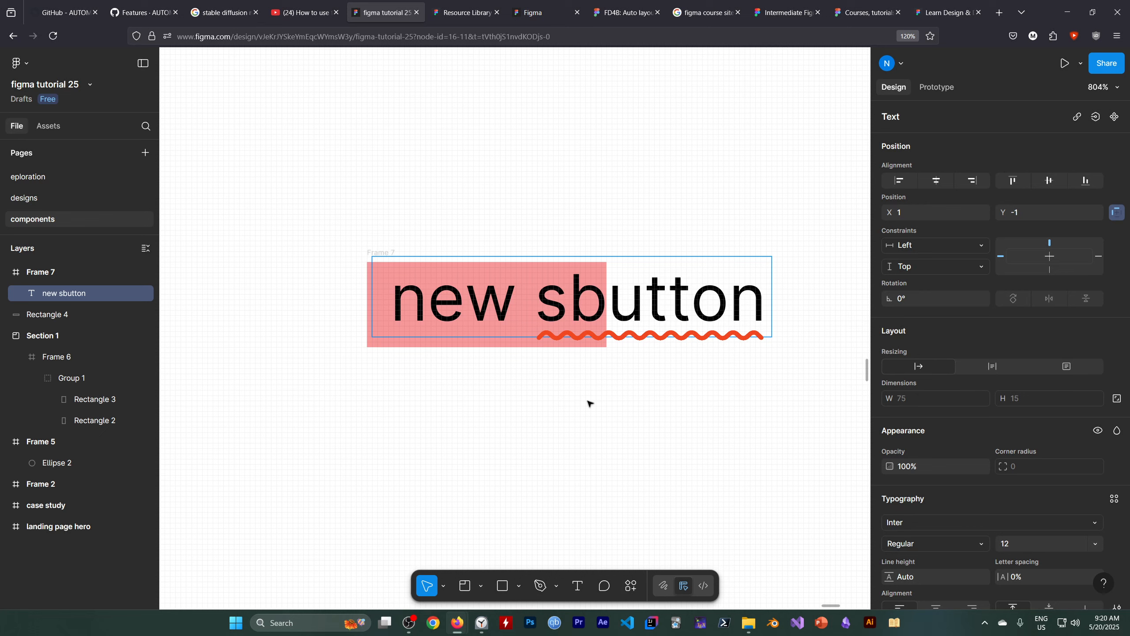
key(BackSpace)
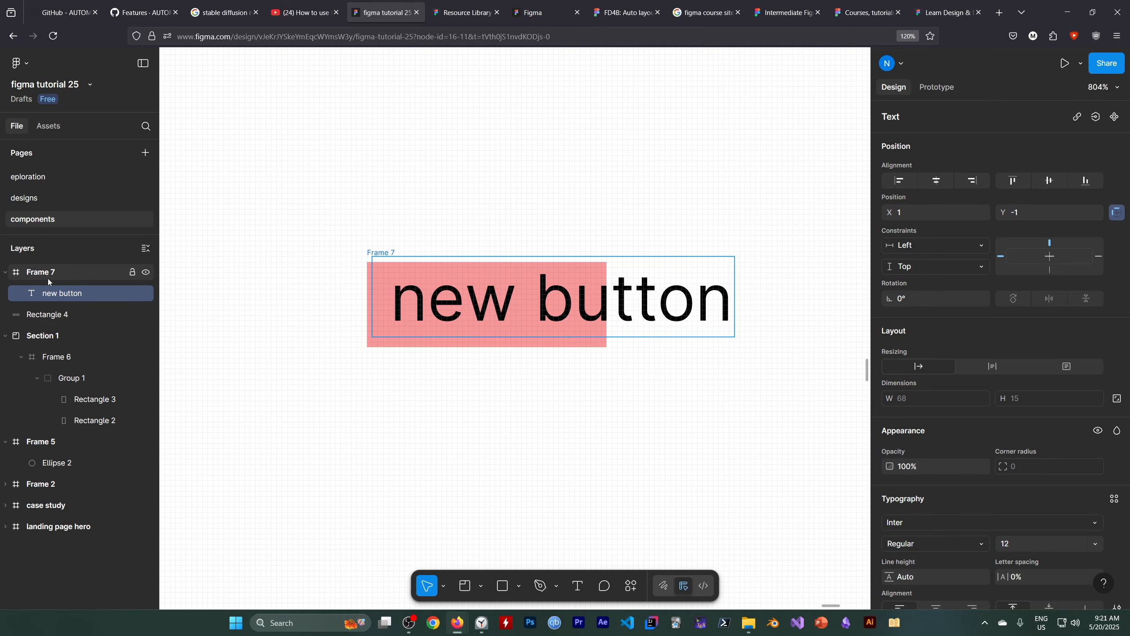
click(409, 623)
click(793, 480)
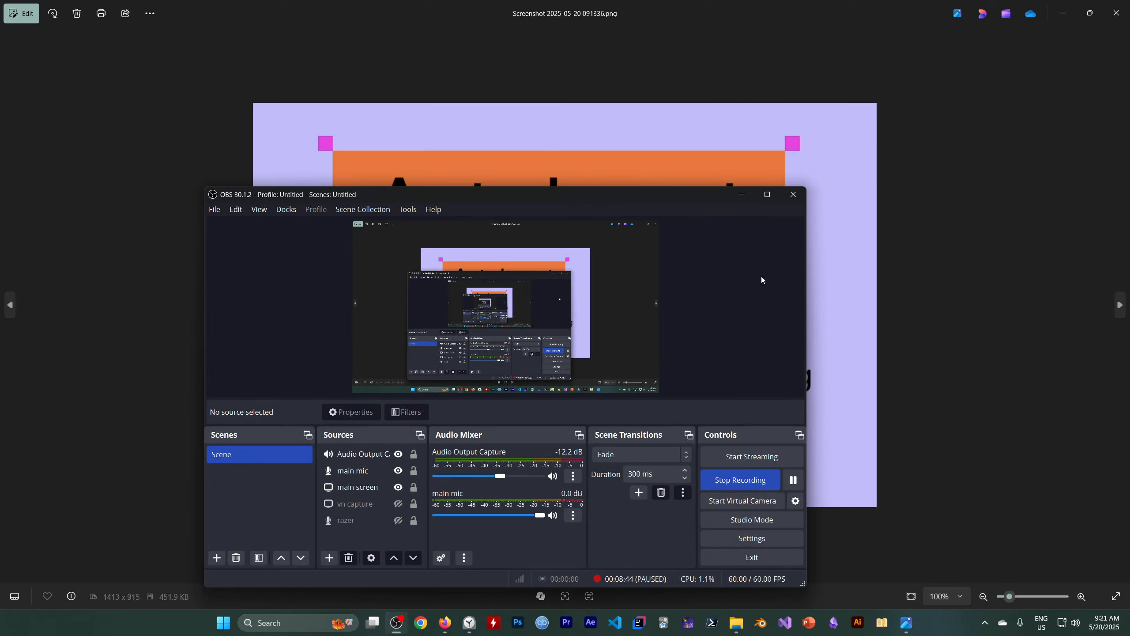
Leaf through the auto layout screenshots from the definition slide to the "New button" frame example.
click(749, 200)
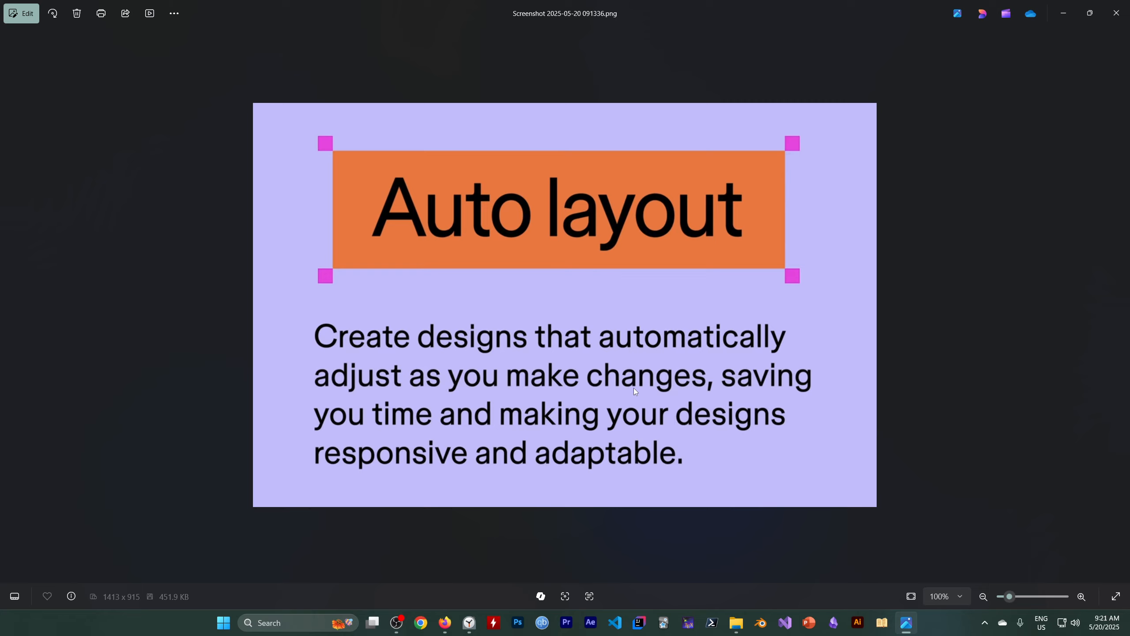
key(Right)
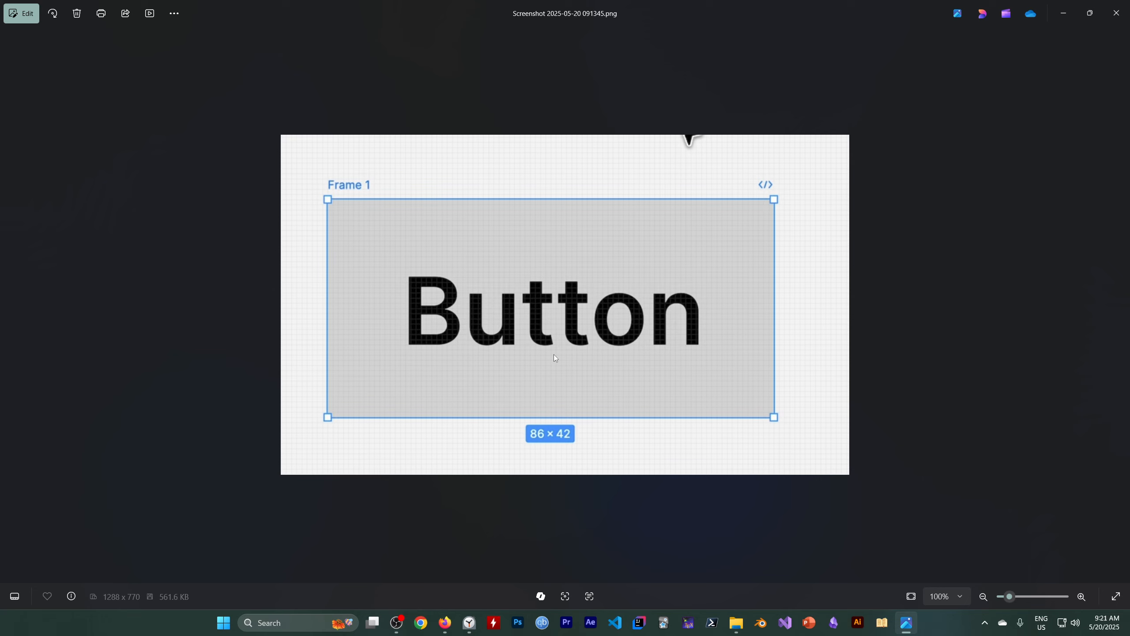
key(Right)
key(Left)
key(Right)
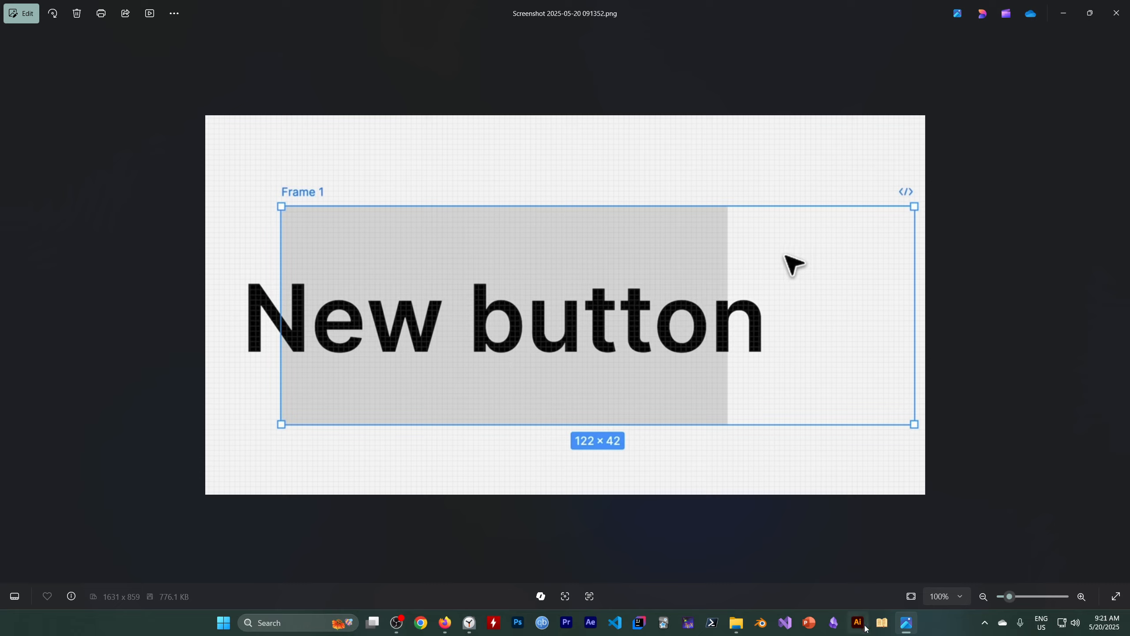
Switch to the "figma tutorial 25" file and add auto layout to the red frame holding the "new button" label.
mouse_move(454, 625)
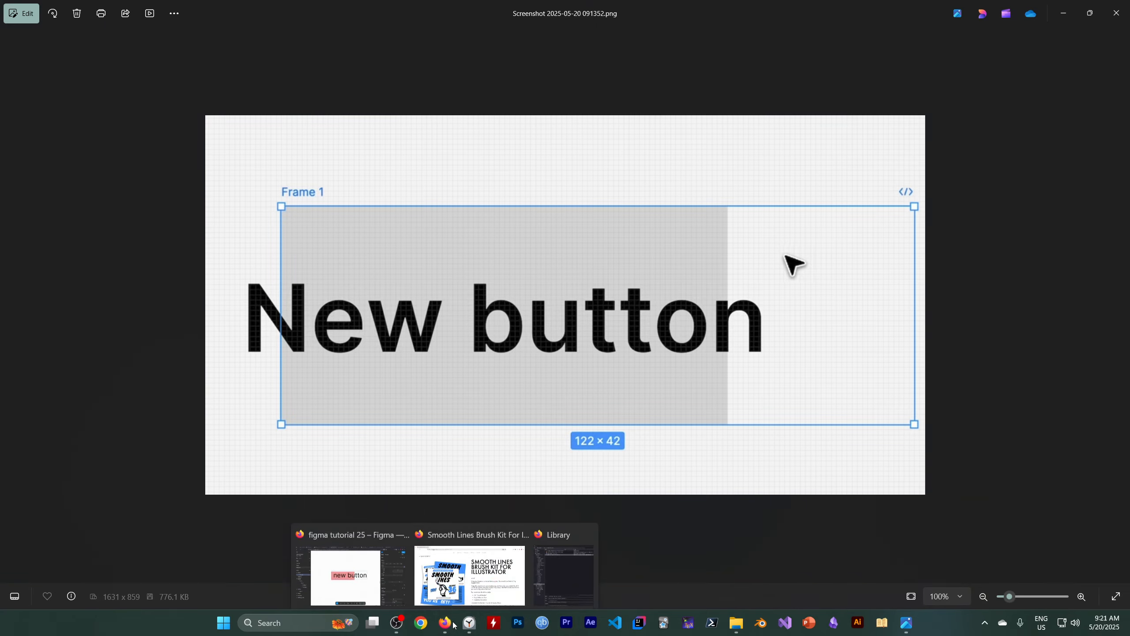
click(374, 571)
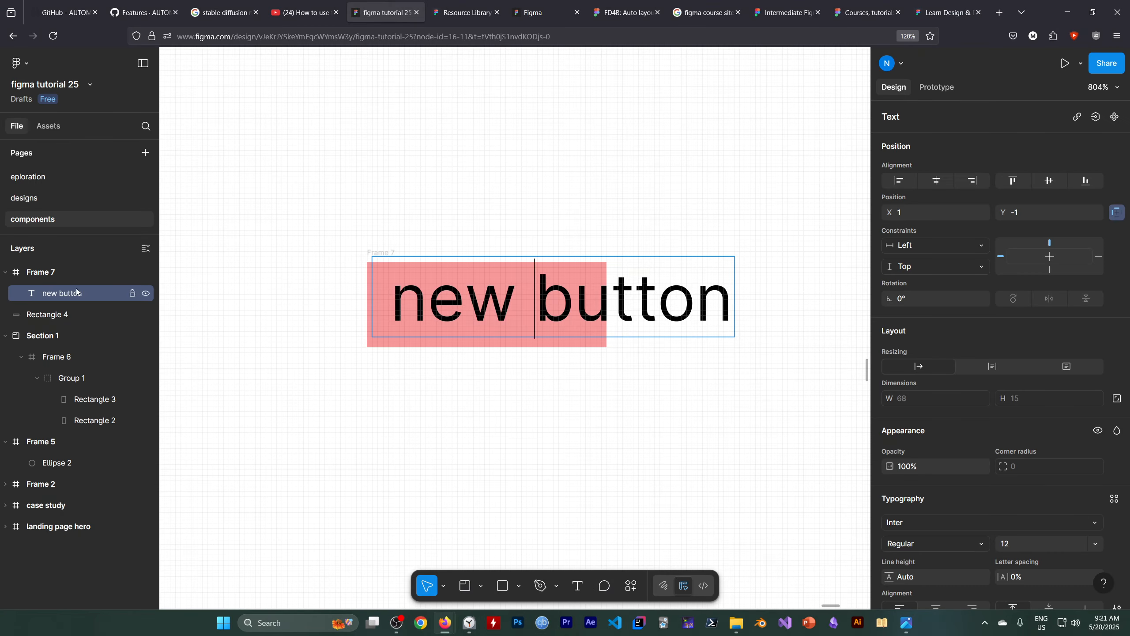
click(75, 272)
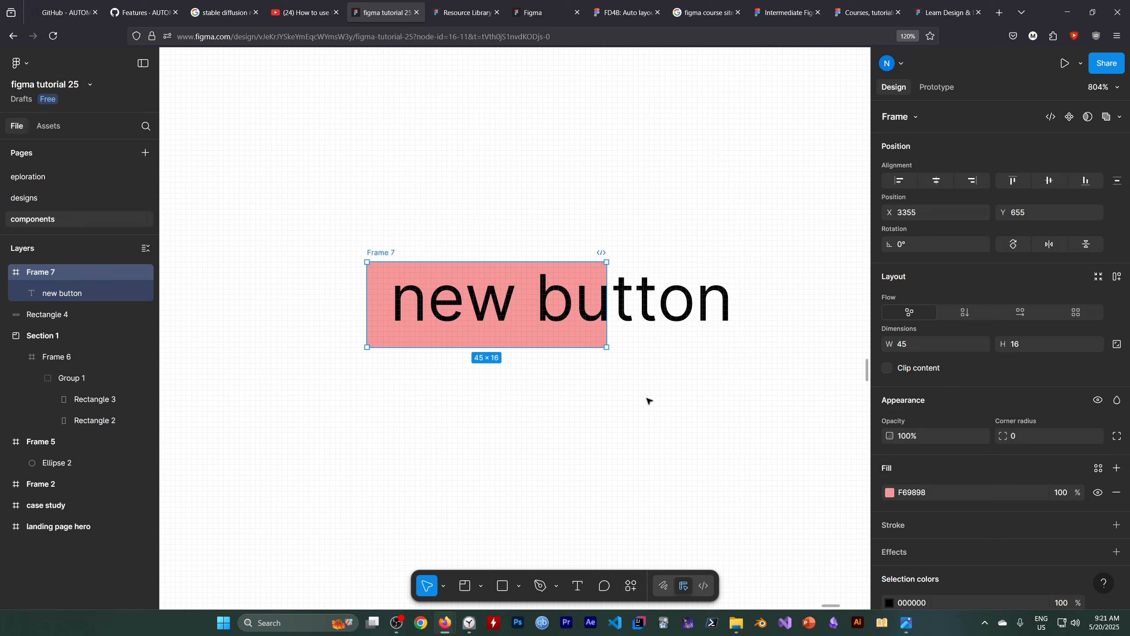
click(1120, 280)
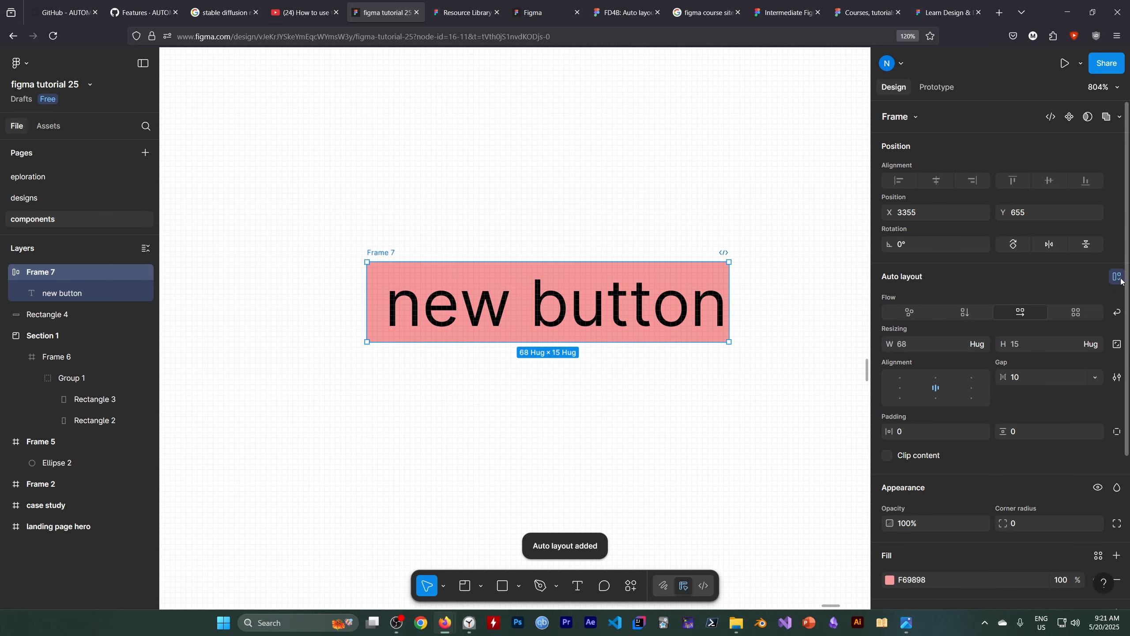
click(728, 450)
Insert "fdsfdsfs" between "ne" and "w" in the red frame's label to test how the auto layout adapts.
click(506, 311)
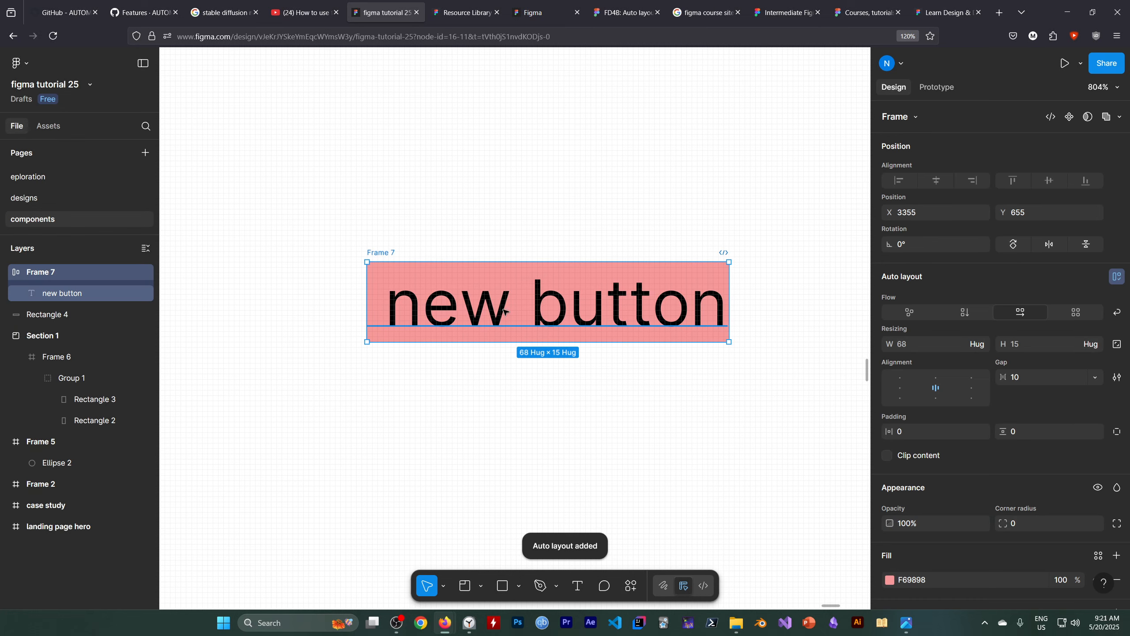
click(483, 313)
key(Return)
click(458, 313)
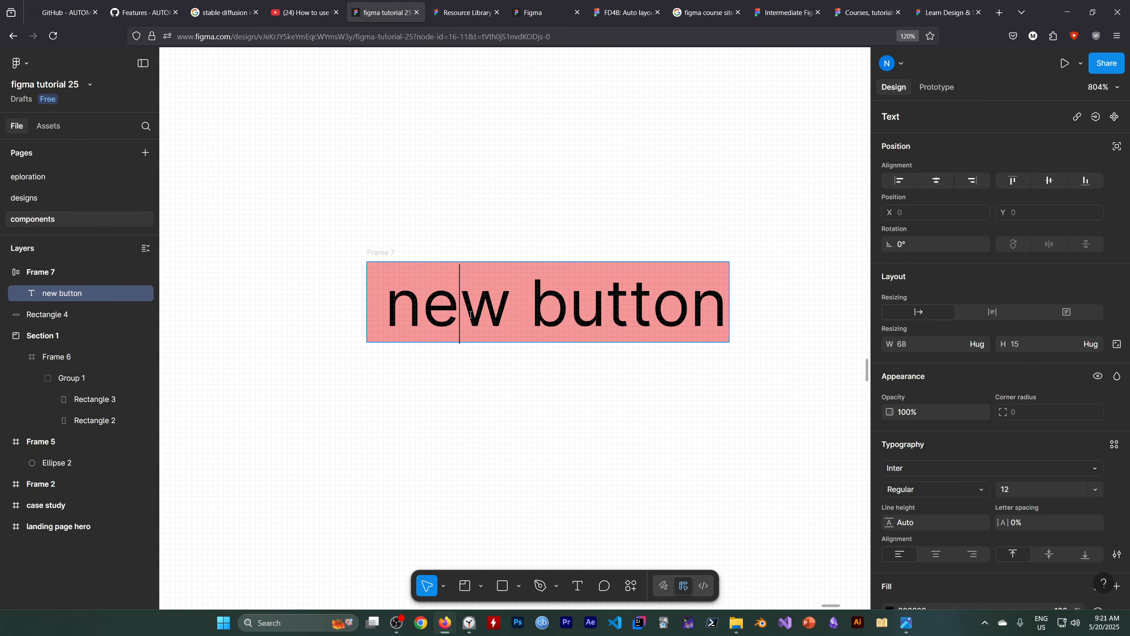
text(fdsfdsfs)
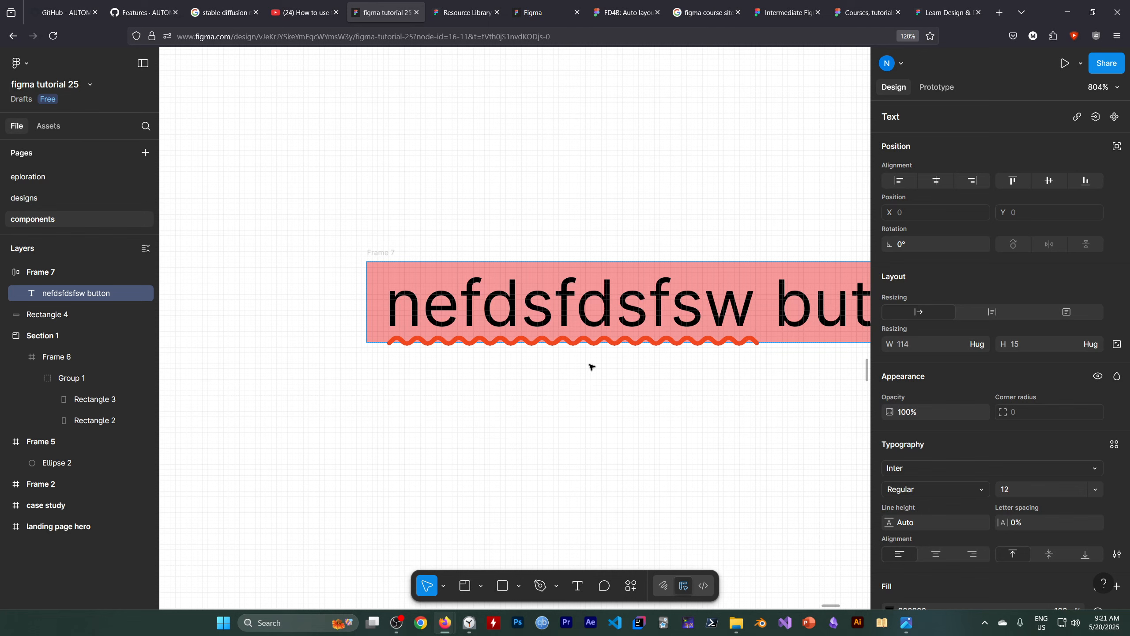
scroll(563, 383, down, 3)
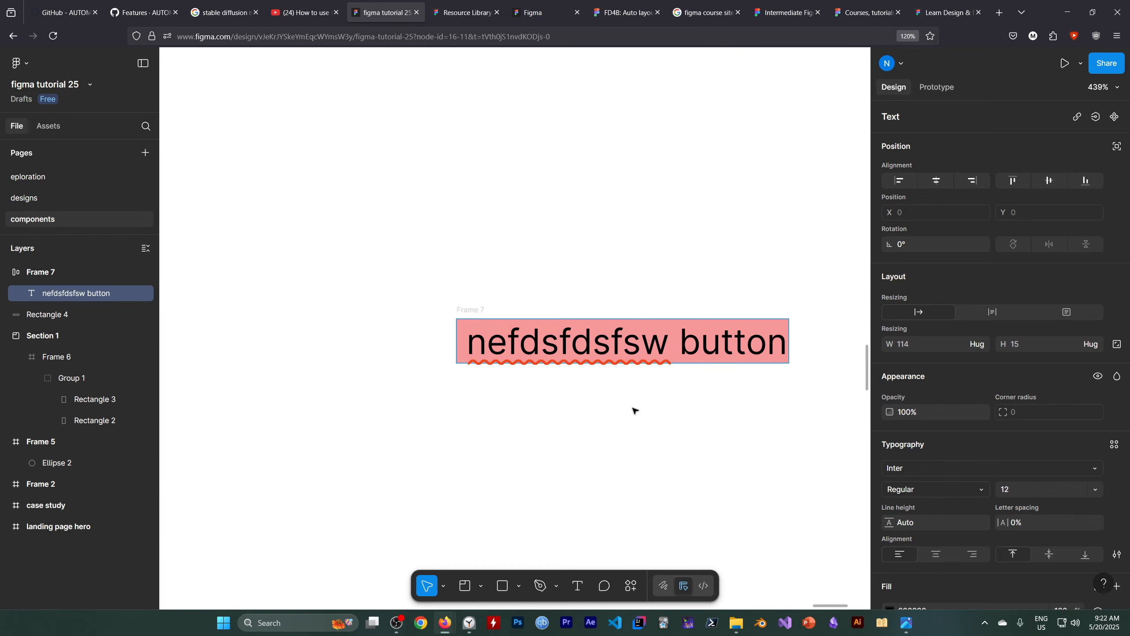
Delete the characters in front of "button" in the red frame's label, keeping a single leading space.
key(BackSpace)
key(BackSpace)
key(BackSpace)
key(BackSpace)
key(BackSpace)
key(BackSpace)
key(BackSpace)
key(BackSpace)
key(BackSpace)
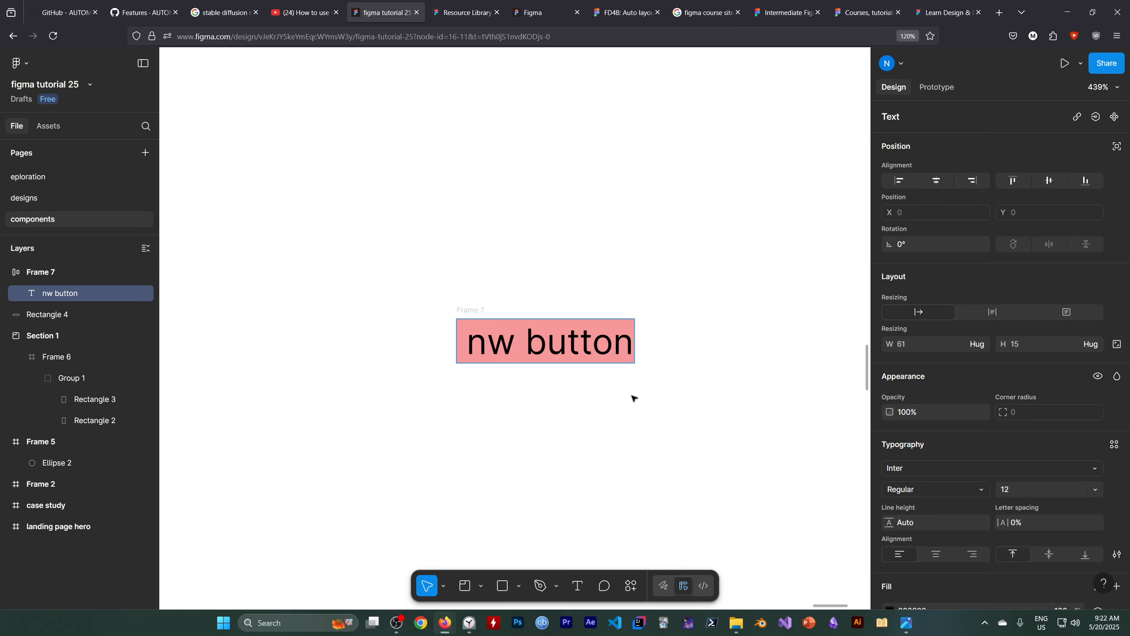
key(BackSpace)
key(BackSpace)
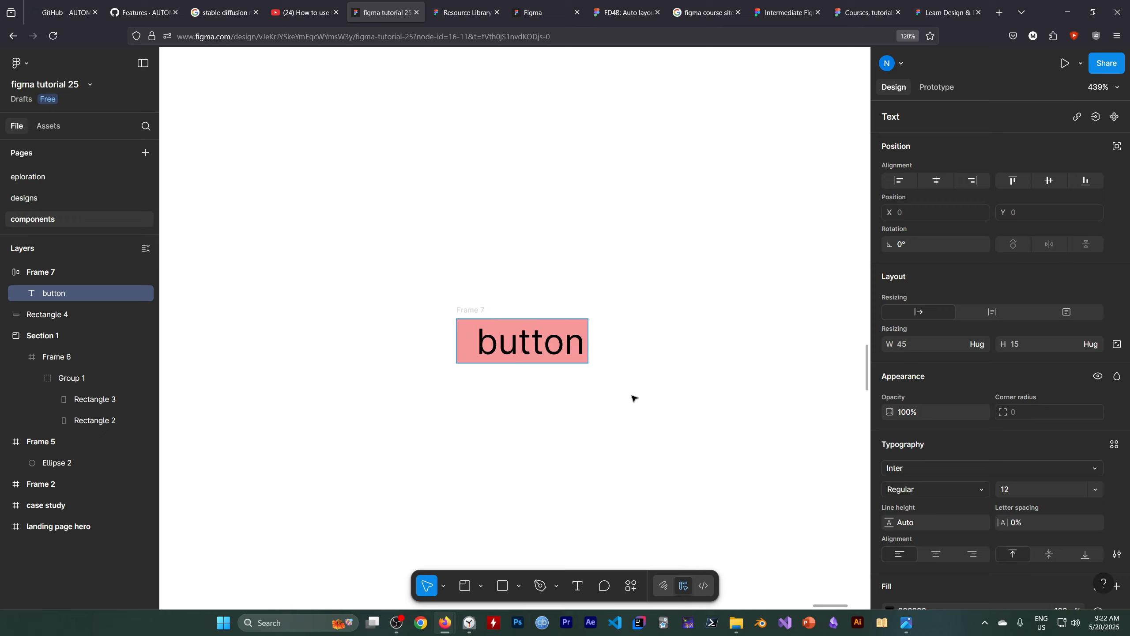
key(Delete)
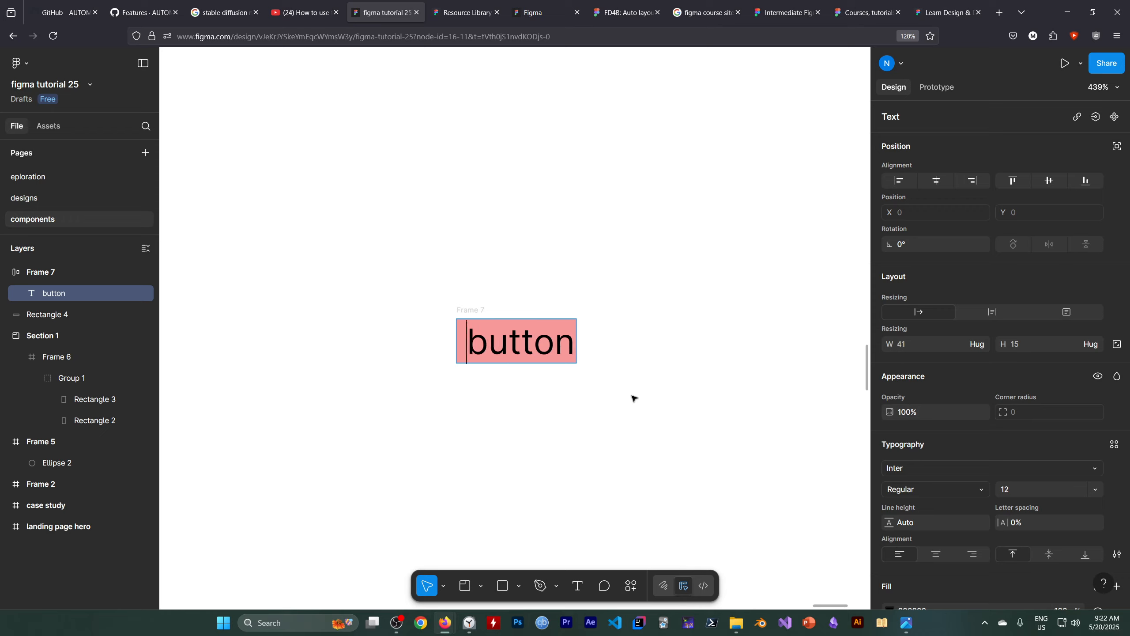
key(Escape)
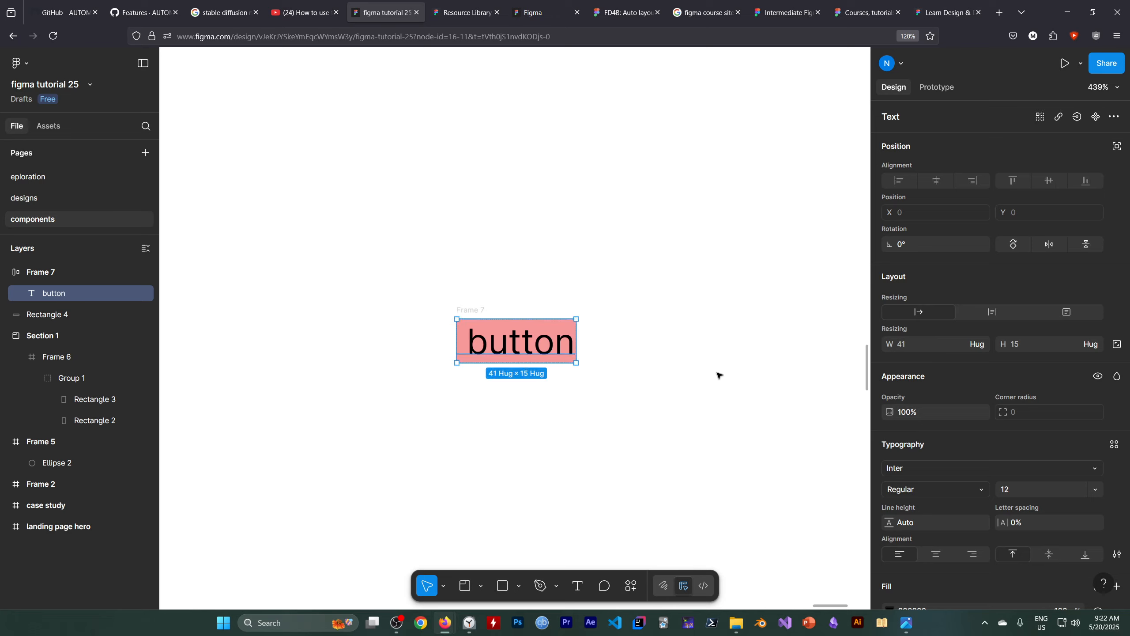
Select the red button's frame and examine its auto layout flow, resizing, gap and padding settings.
scroll(823, 381, down, 1)
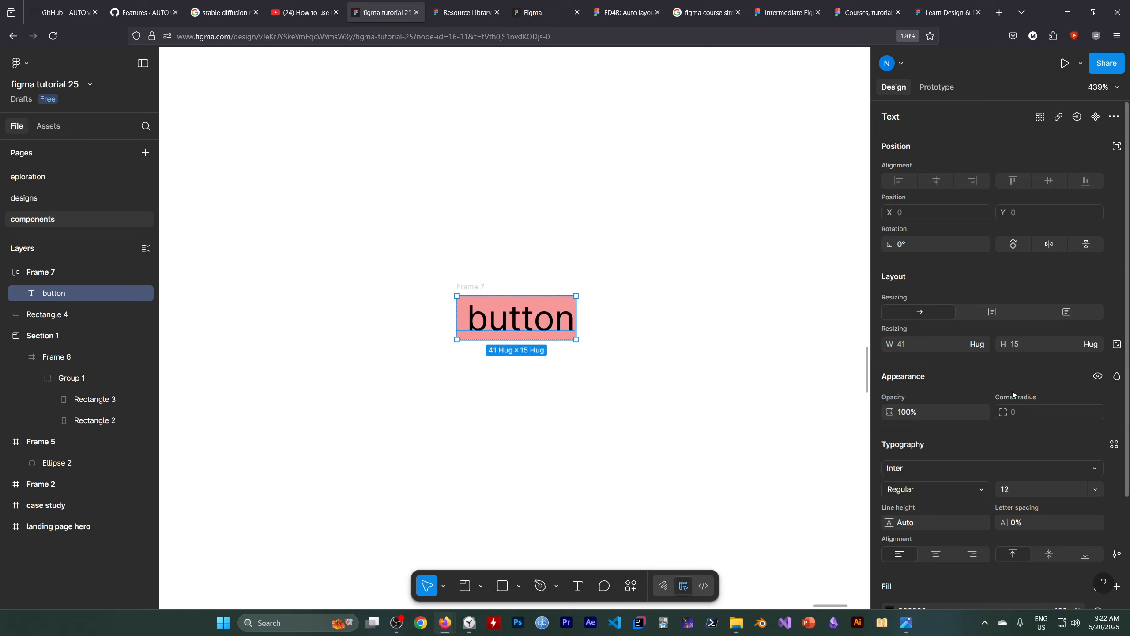
scroll(1012, 390, down, 2)
key(Escape)
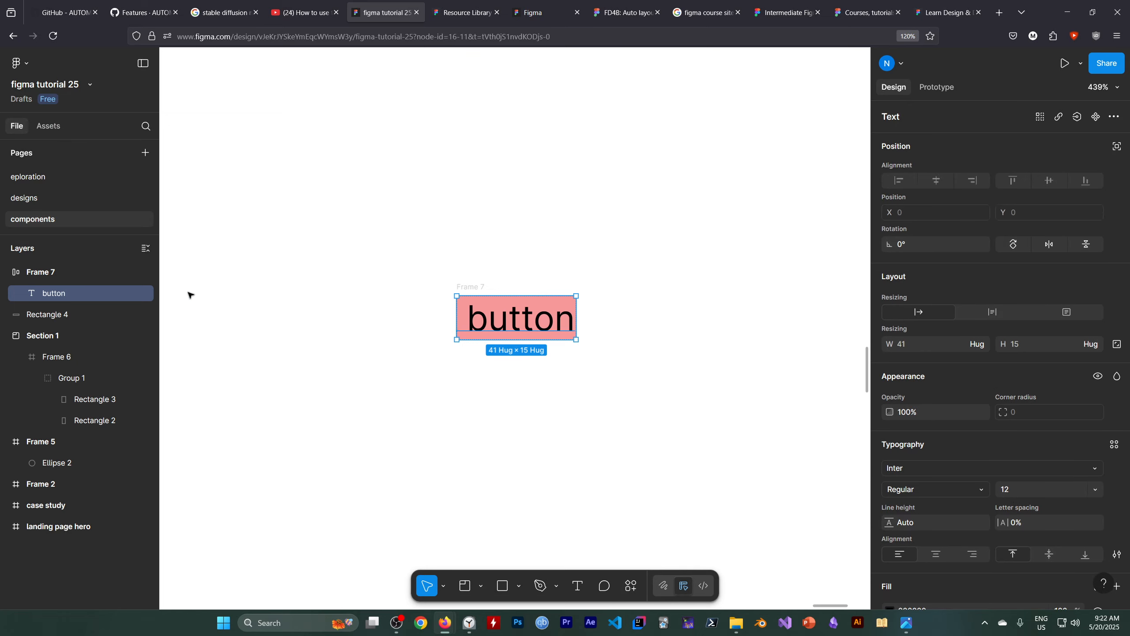
scroll(935, 325, down, 1)
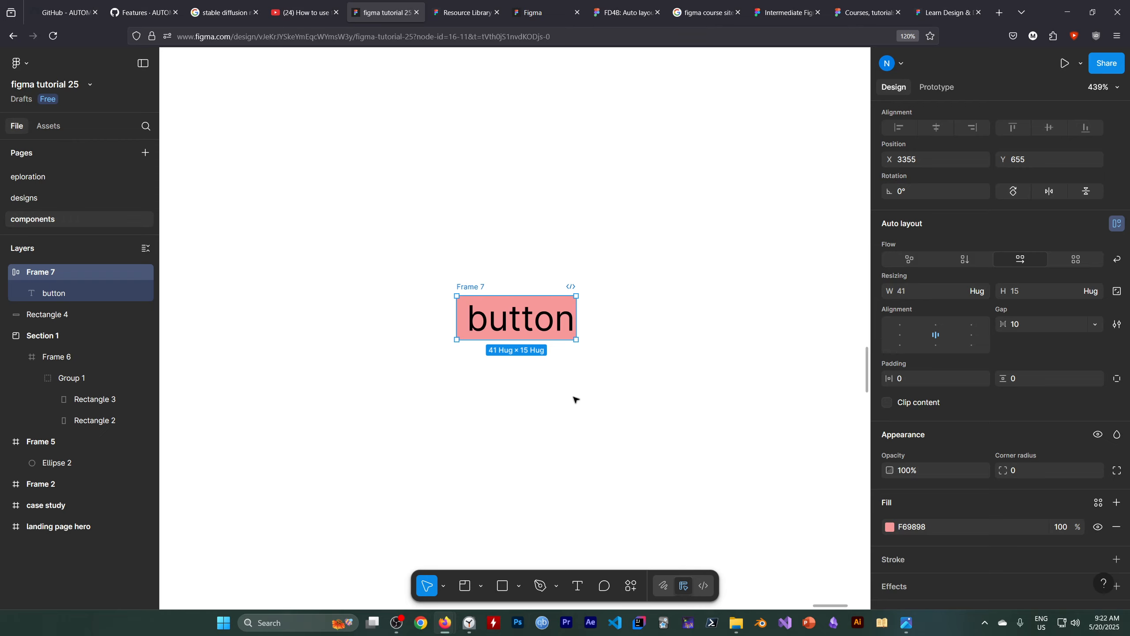
Look at the sidebar entries and video cards on YouTube's home page as layout examples, and return to "figma tutorial 25".
click(396, 623)
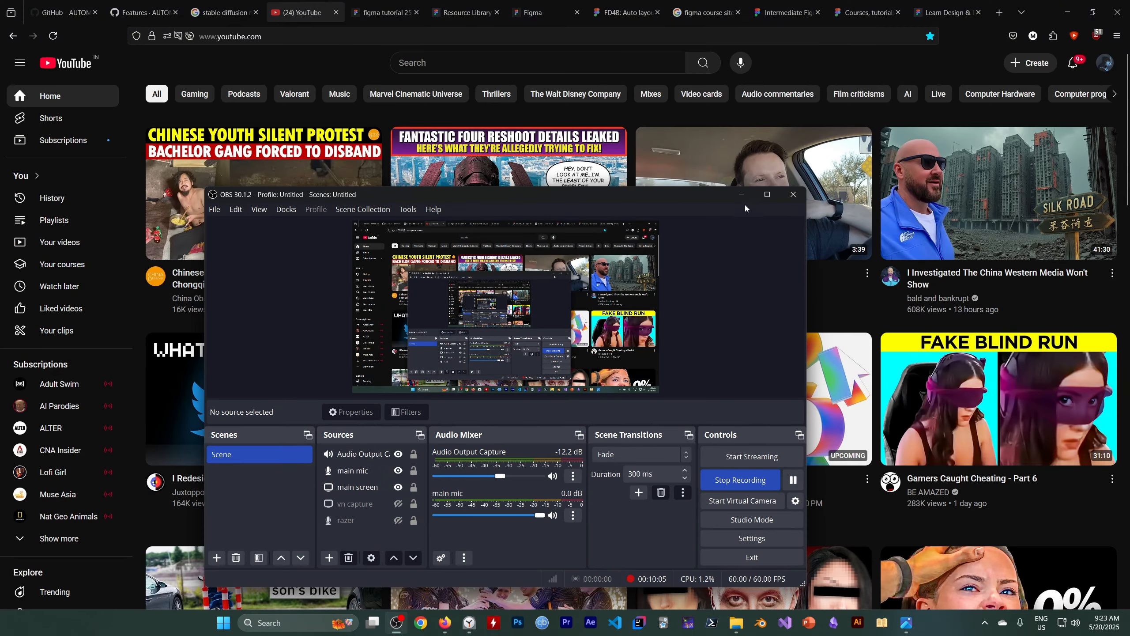
click(742, 195)
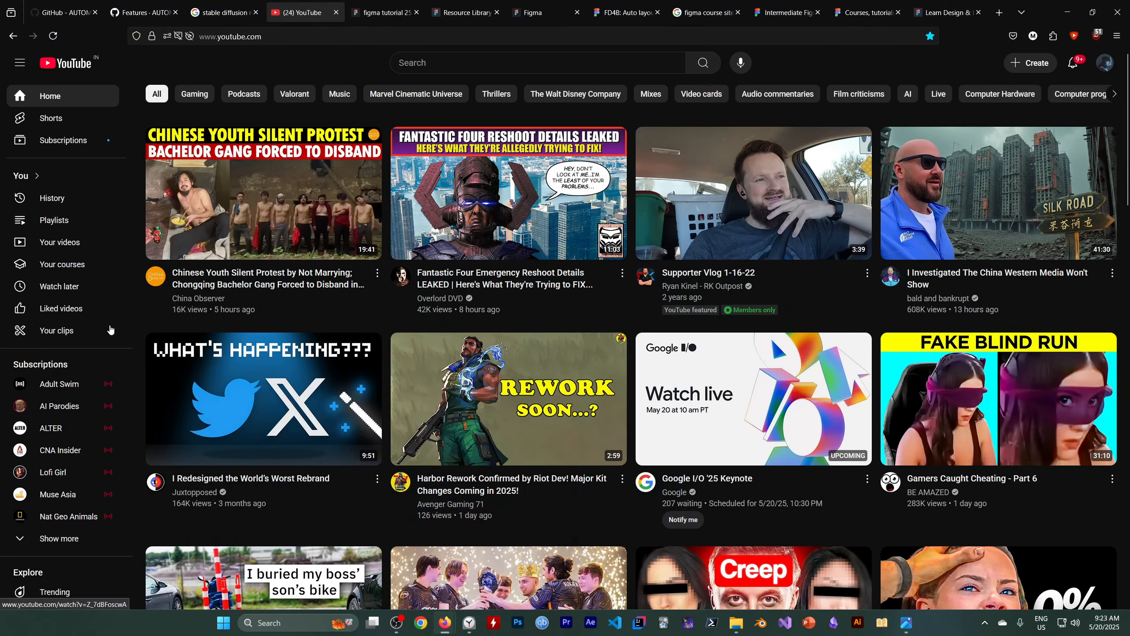
mouse_move(245, 195)
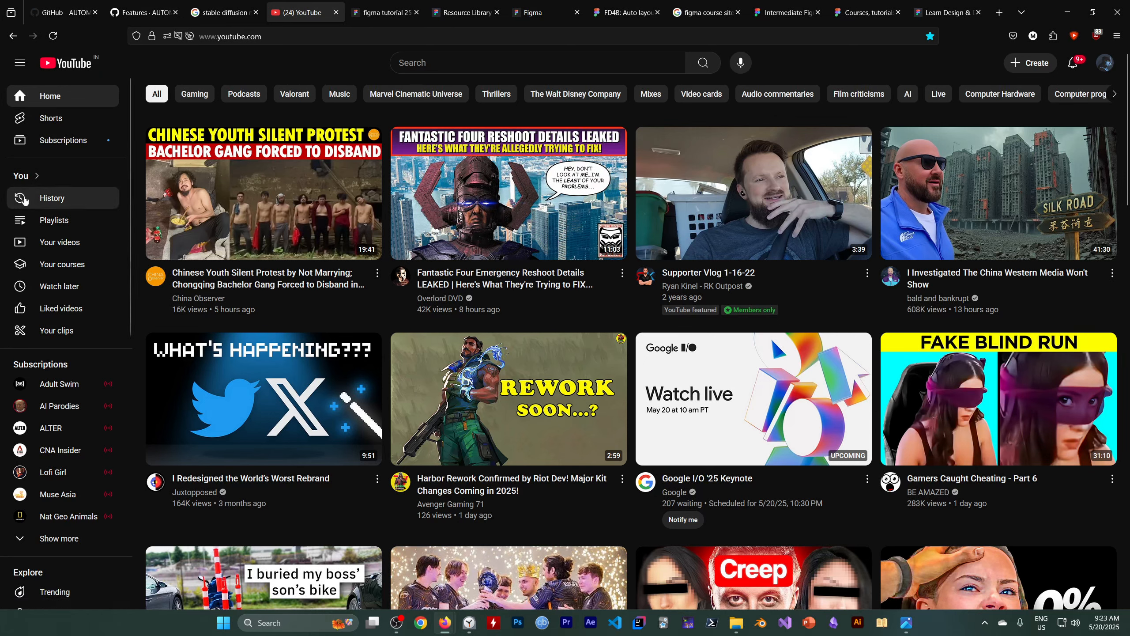
click(383, 17)
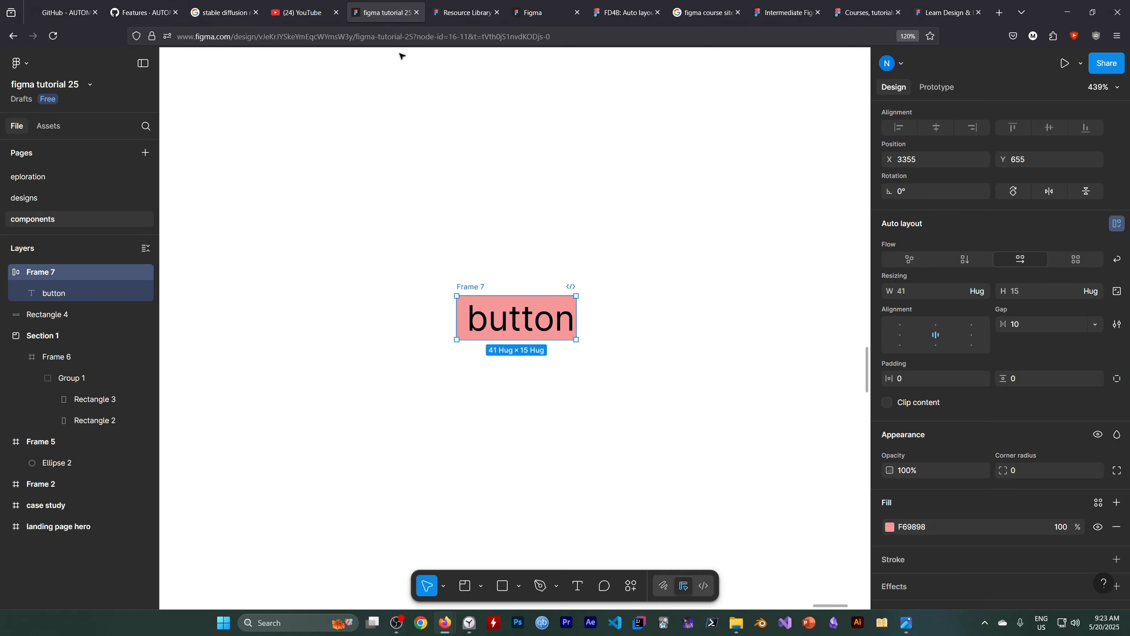
Draw a frame about 59 × 15 on the empty canvas below the red button.
scroll(336, 373, down, 5)
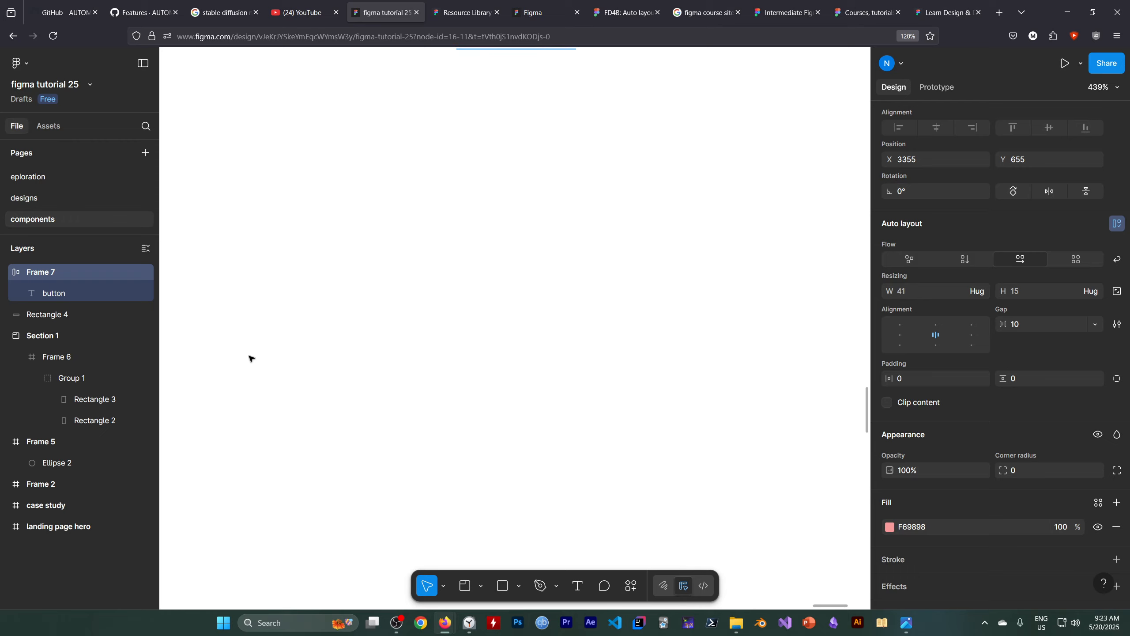
click(518, 586)
click(465, 586)
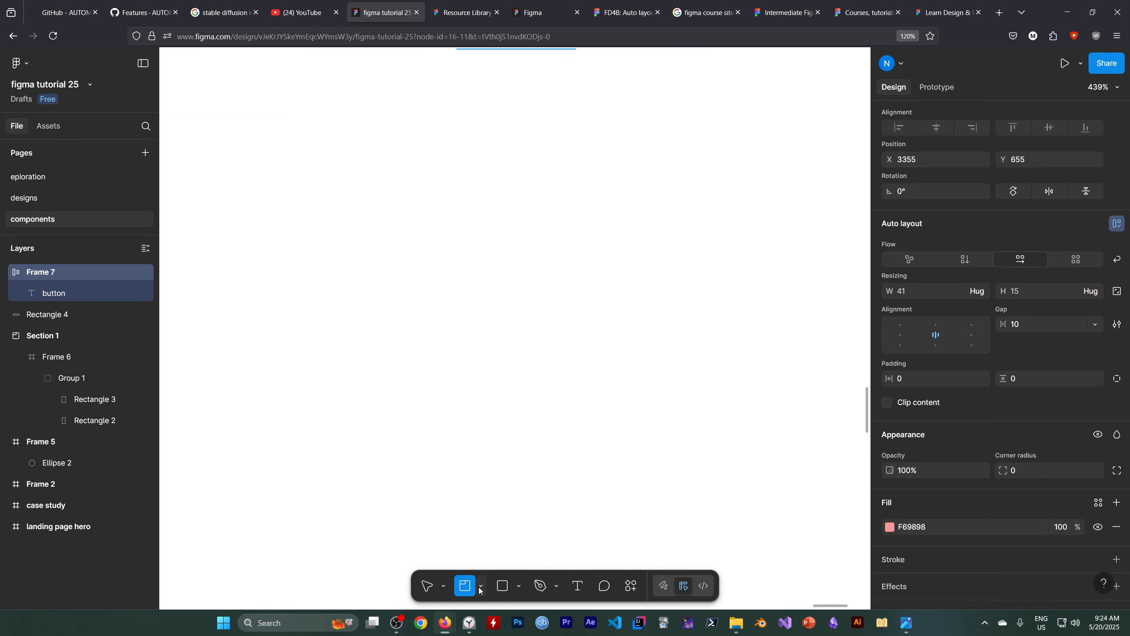
click(481, 586)
click(490, 523)
drag(390, 199, 561, 244)
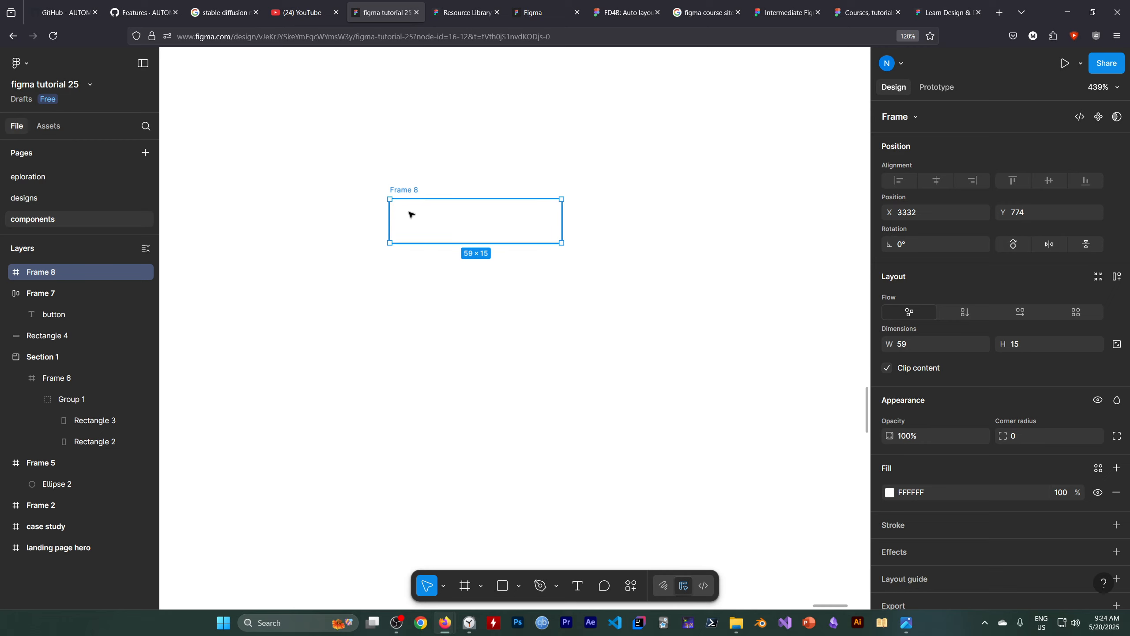
Draw a small circle with the Ellipse tool near the left end of the new frame.
click(519, 586)
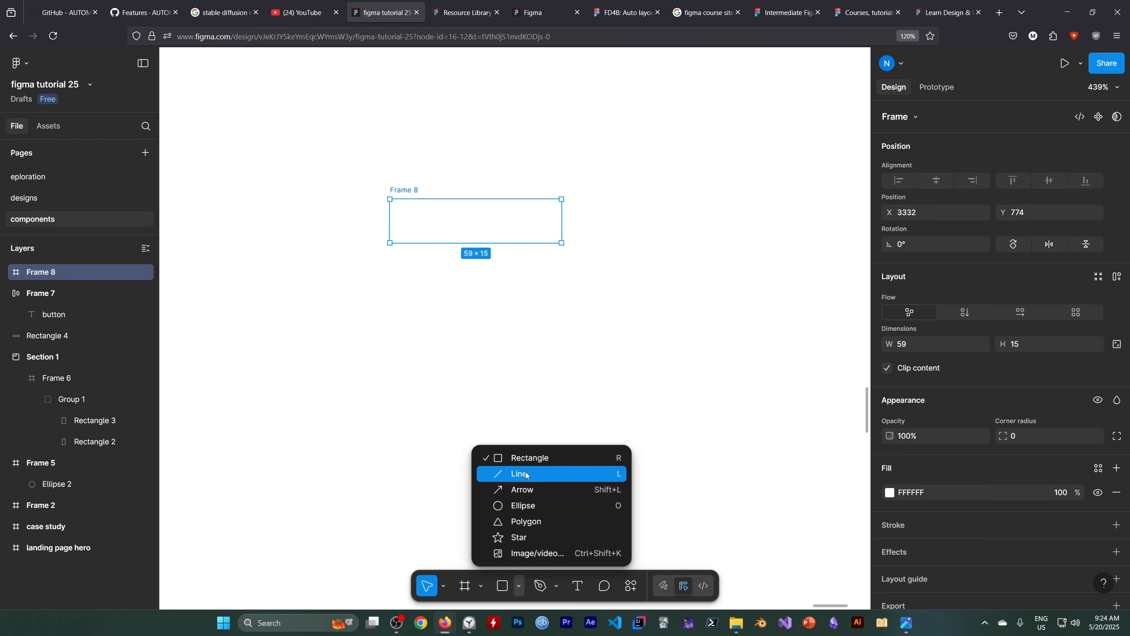
click(522, 508)
drag(409, 214, 440, 243)
click(478, 310)
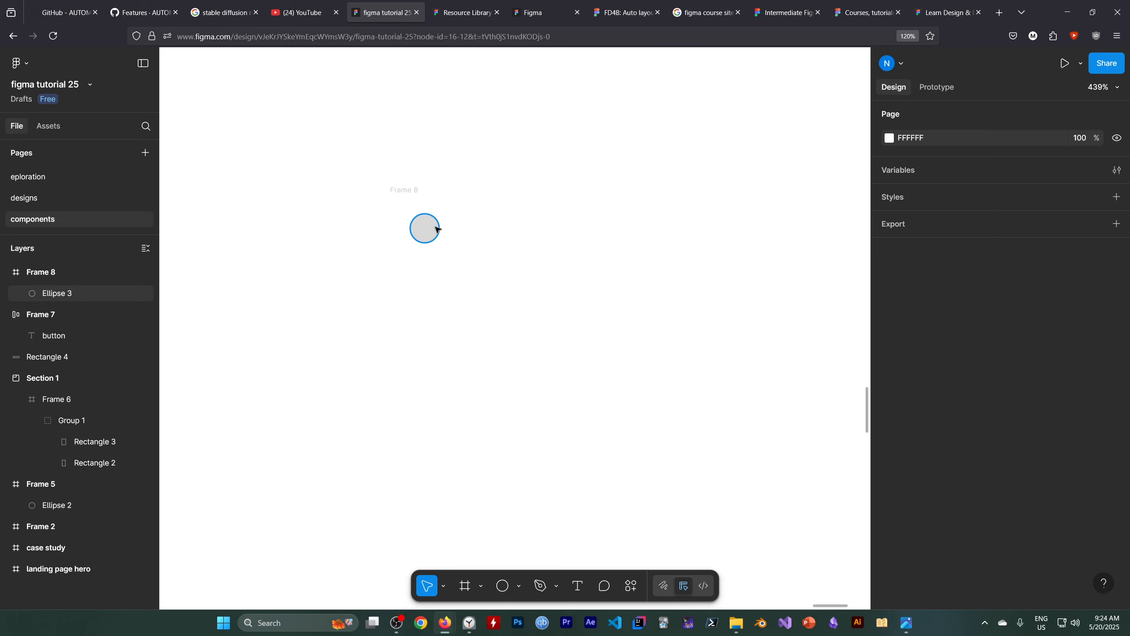
click(435, 228)
click(487, 328)
Add the label "text" to the right of the circle, inside the new frame.
click(577, 586)
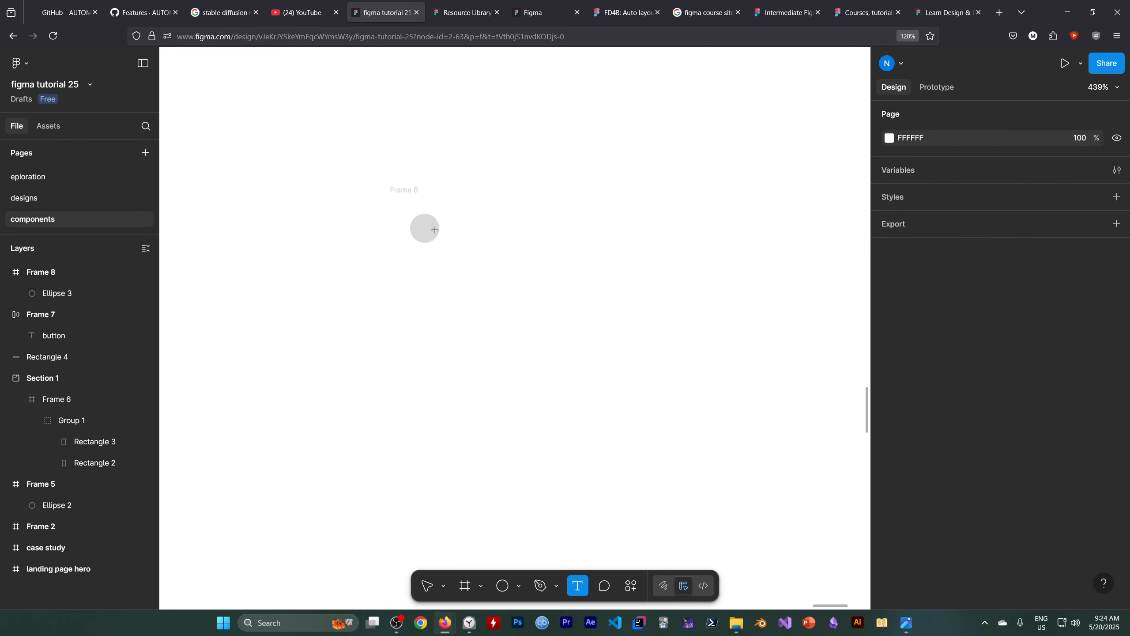
click(460, 233)
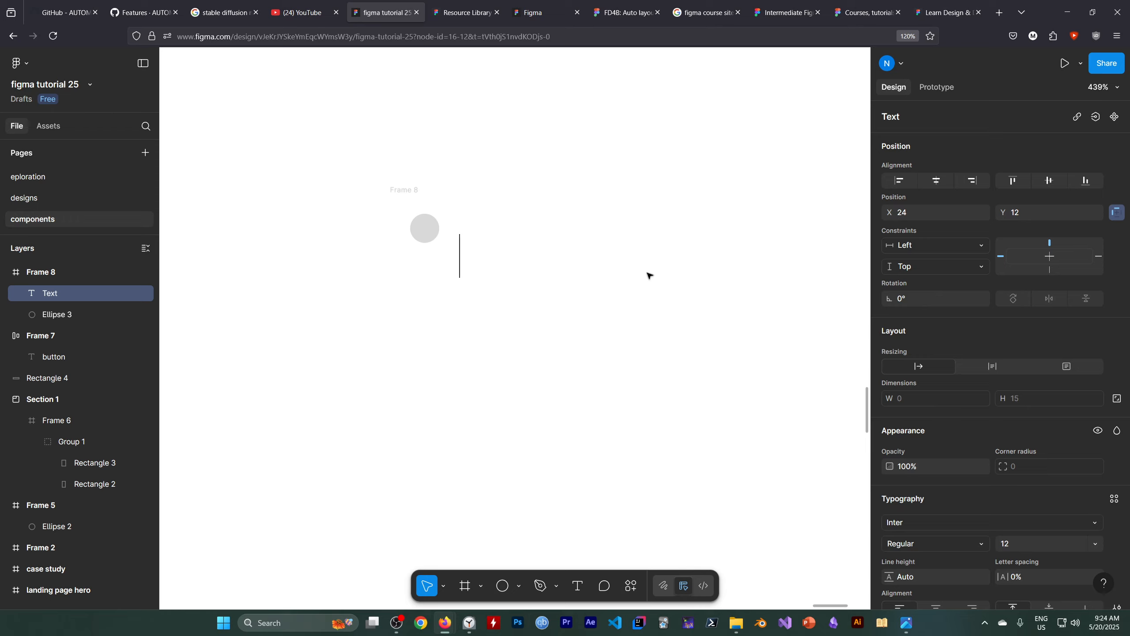
text(text)
key(Escape)
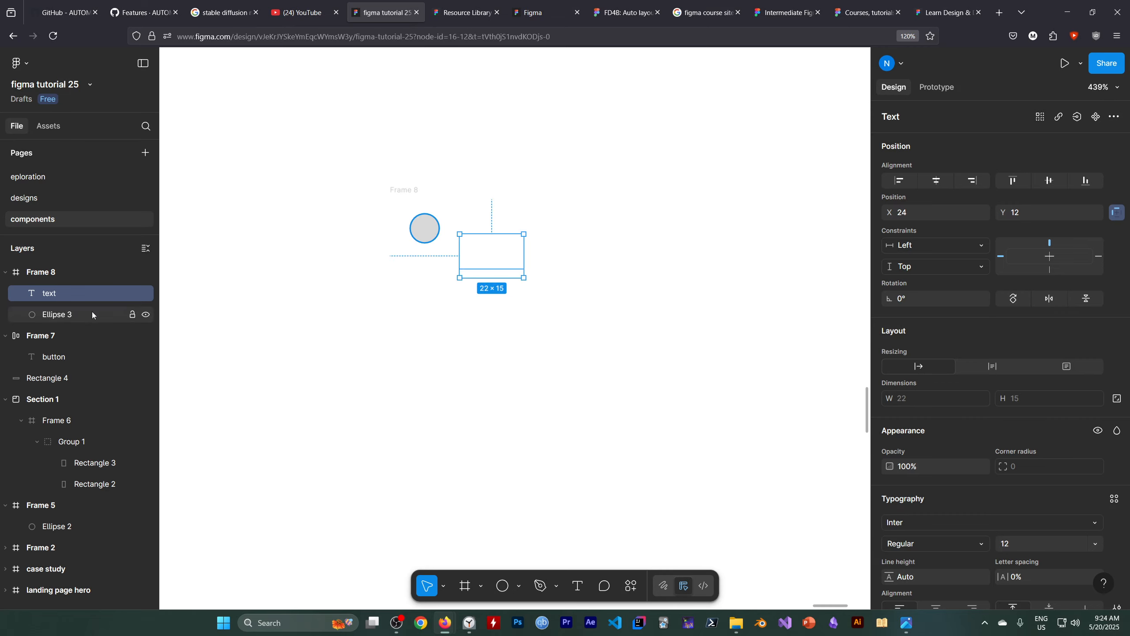
Inspect the "text" layer's properties, then hide the circle and toggle the new frame's visibility off and on.
click(60, 271)
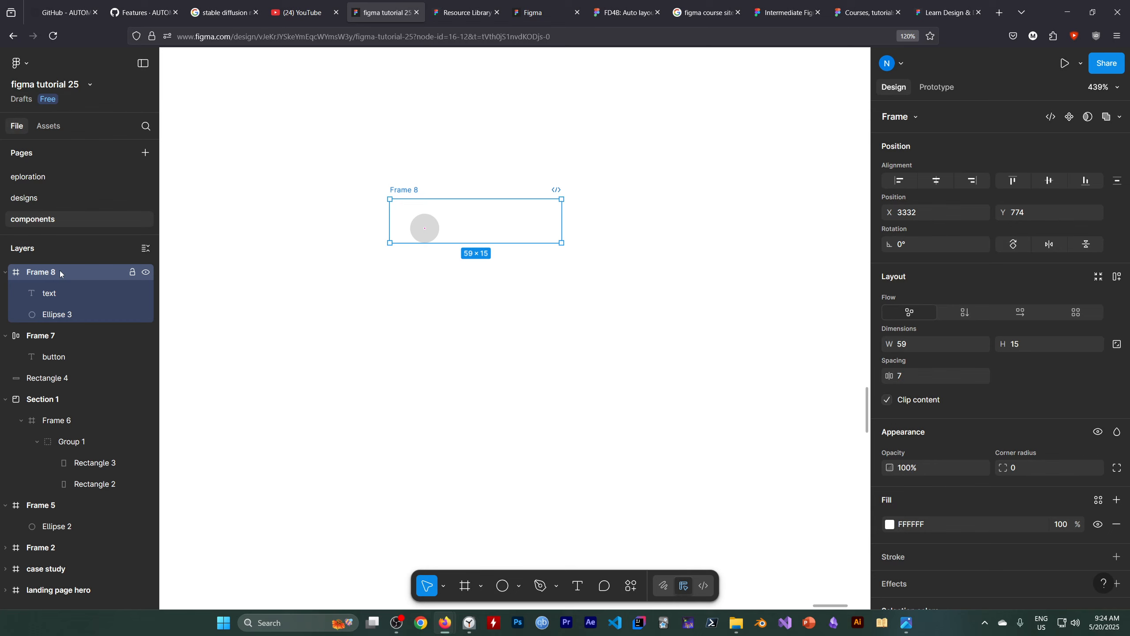
click(64, 293)
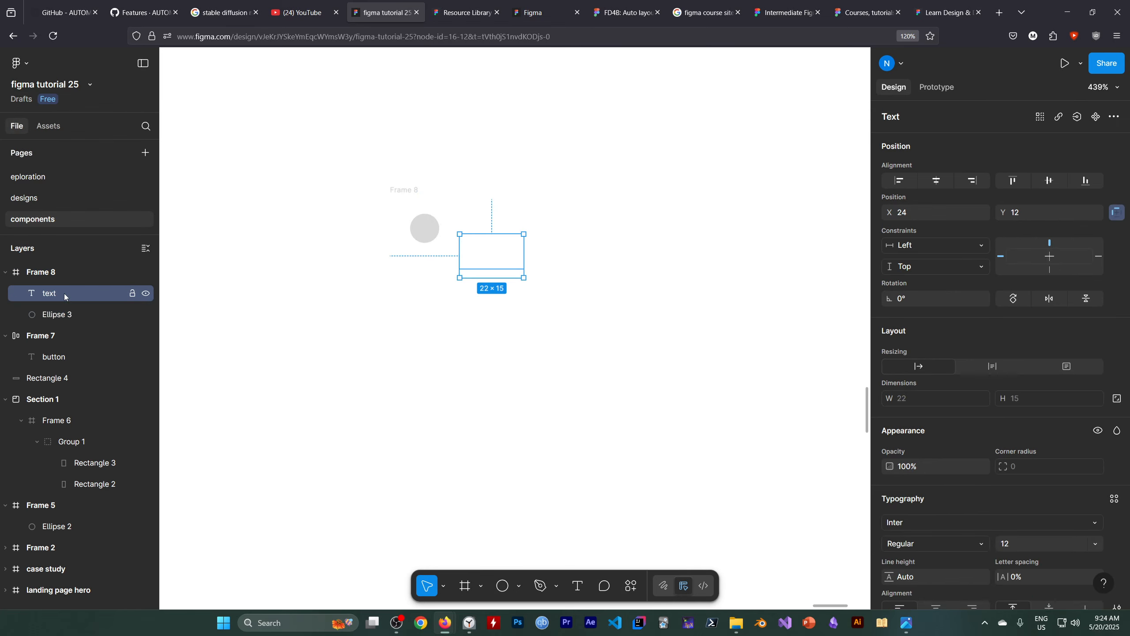
scroll(1002, 354, down, 5)
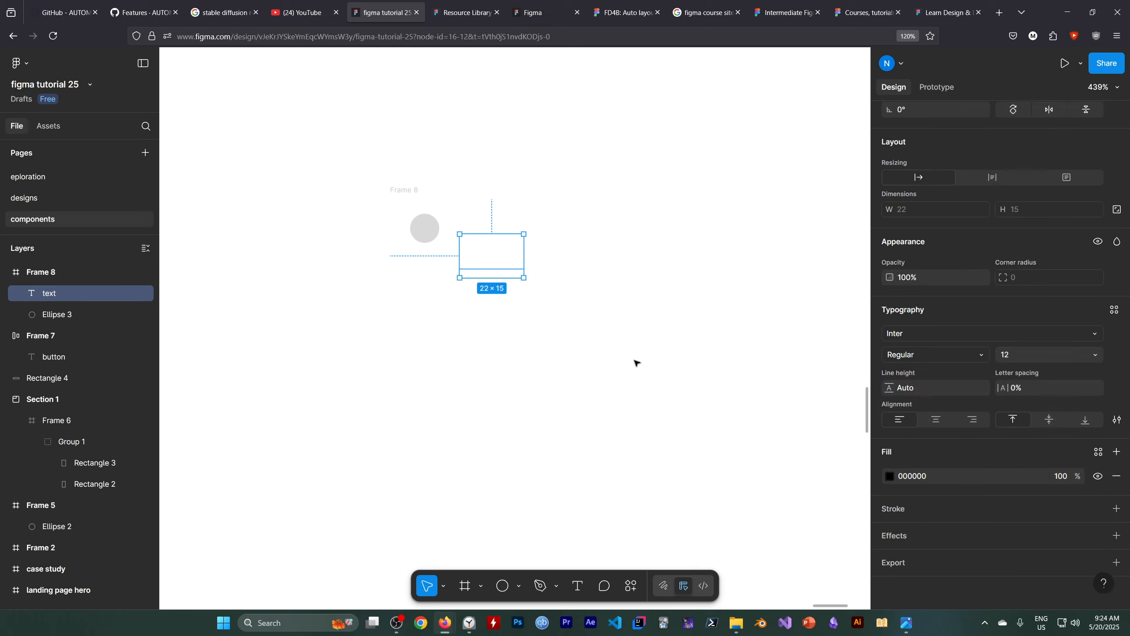
click(147, 315)
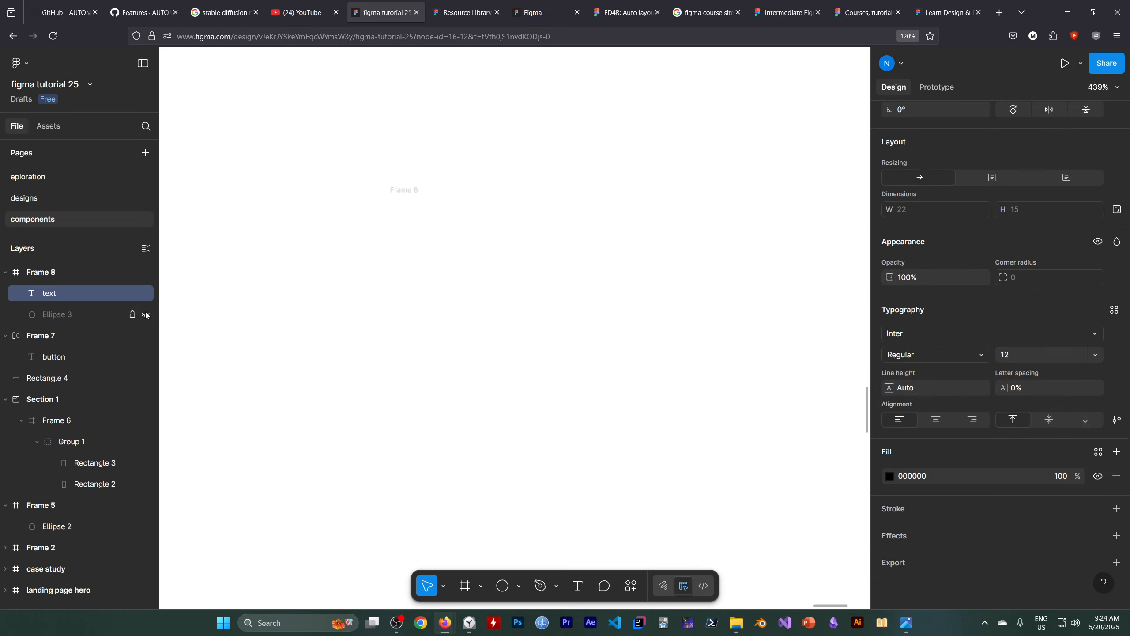
click(144, 272)
click(146, 272)
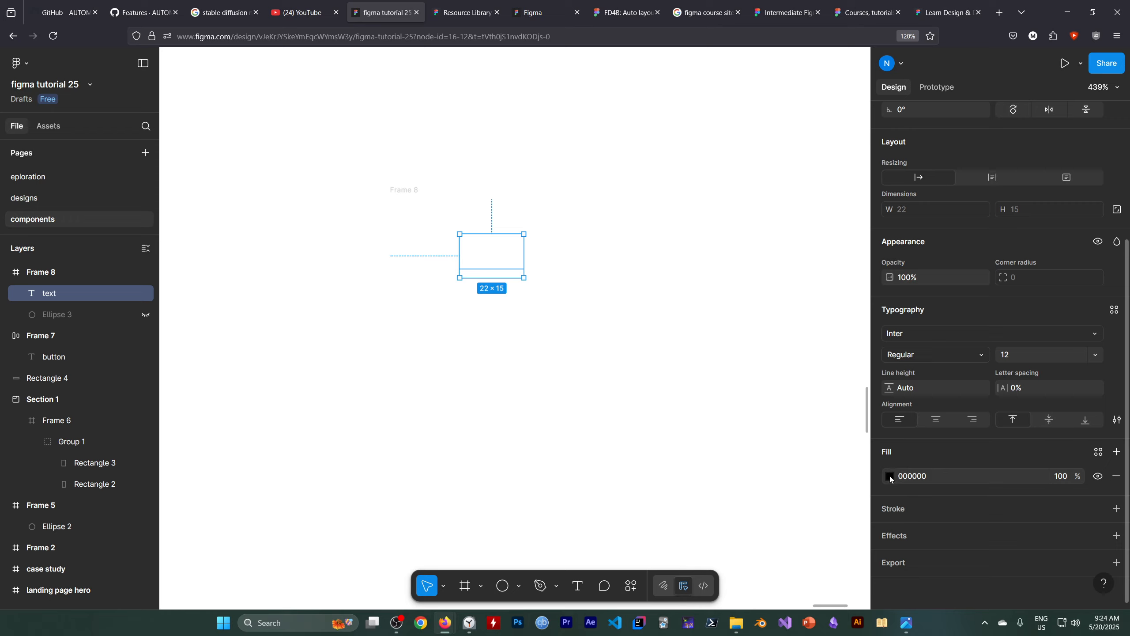
Toggle the text's fill off and on, then move the "text" layer out of Frame 8 and unhide the circle.
click(1099, 476)
click(1099, 477)
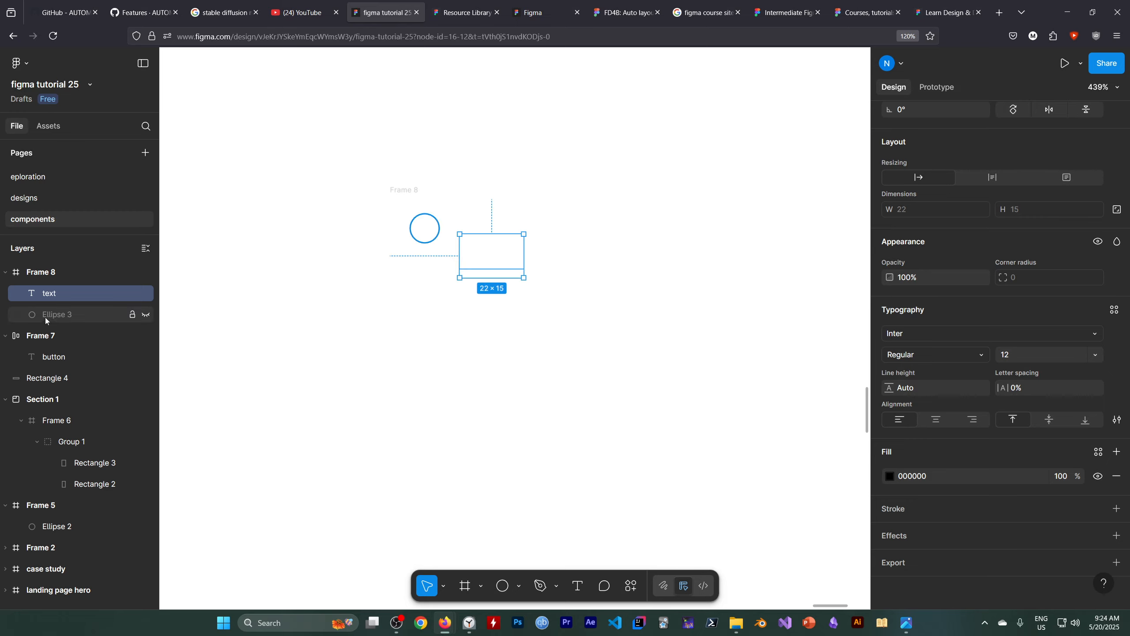
drag(57, 296, 57, 262)
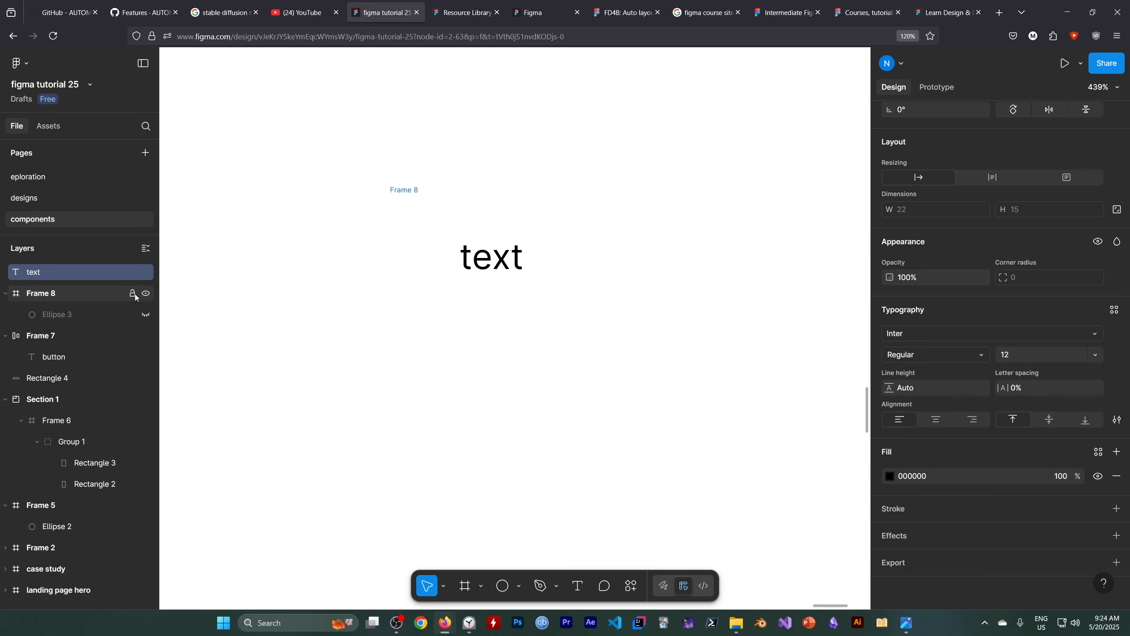
click(147, 315)
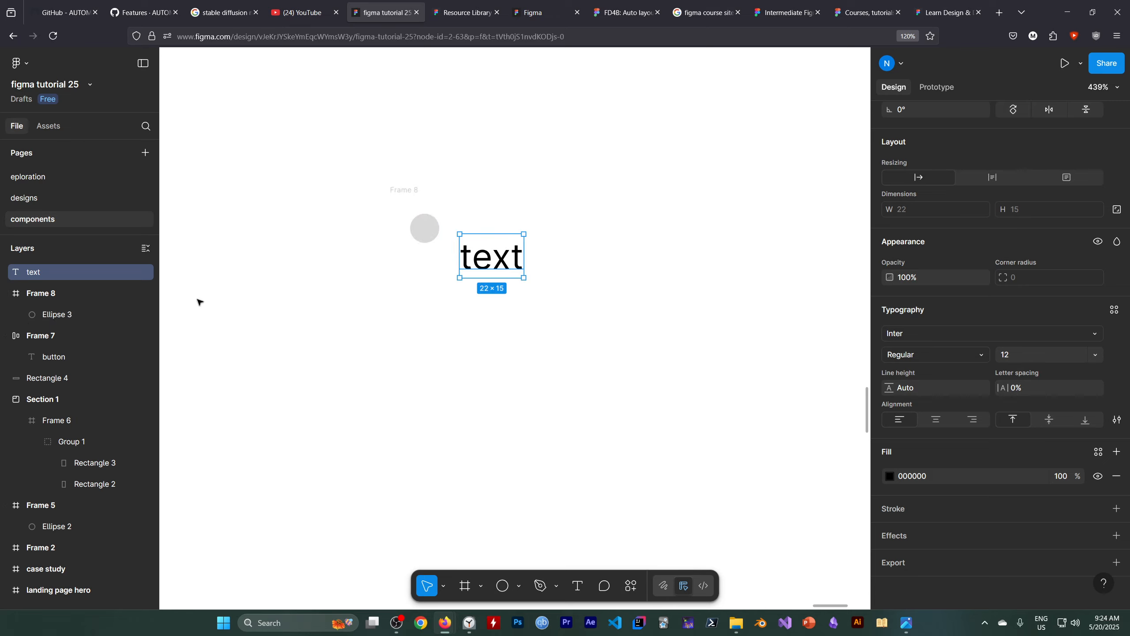
Place the text back inside Frame 8, to the right of the circle and roughly level with it.
drag(491, 246, 482, 212)
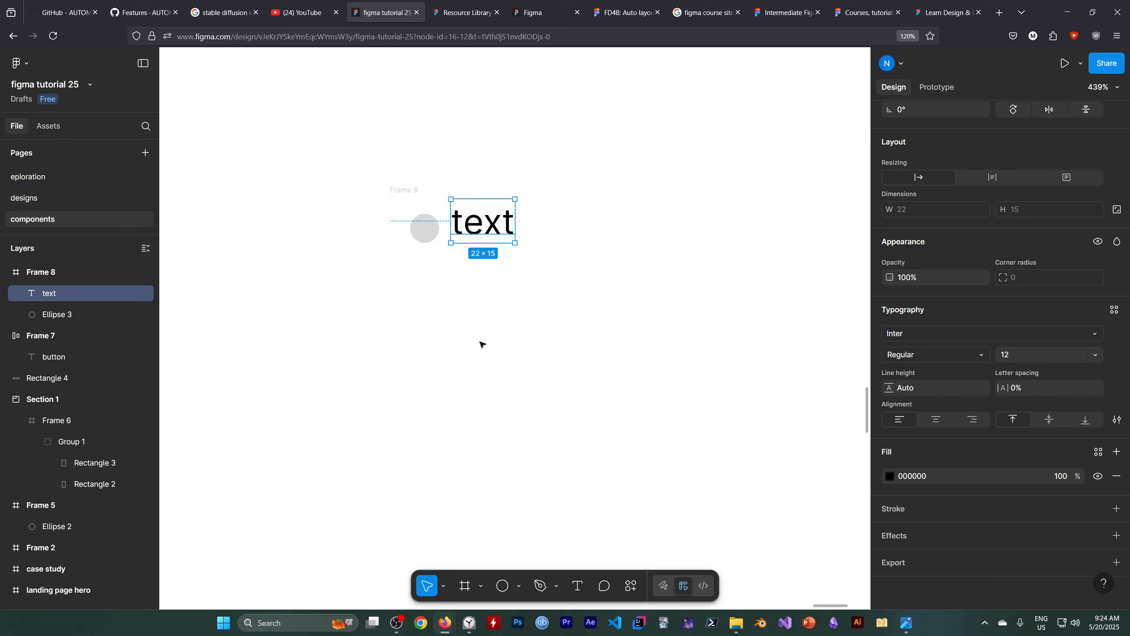
drag(80, 299, 113, 291)
key(Escape)
drag(483, 226, 494, 231)
click(483, 326)
click(494, 227)
Add a black 000000 inside stroke with weight 1 to Frame 8.
click(63, 273)
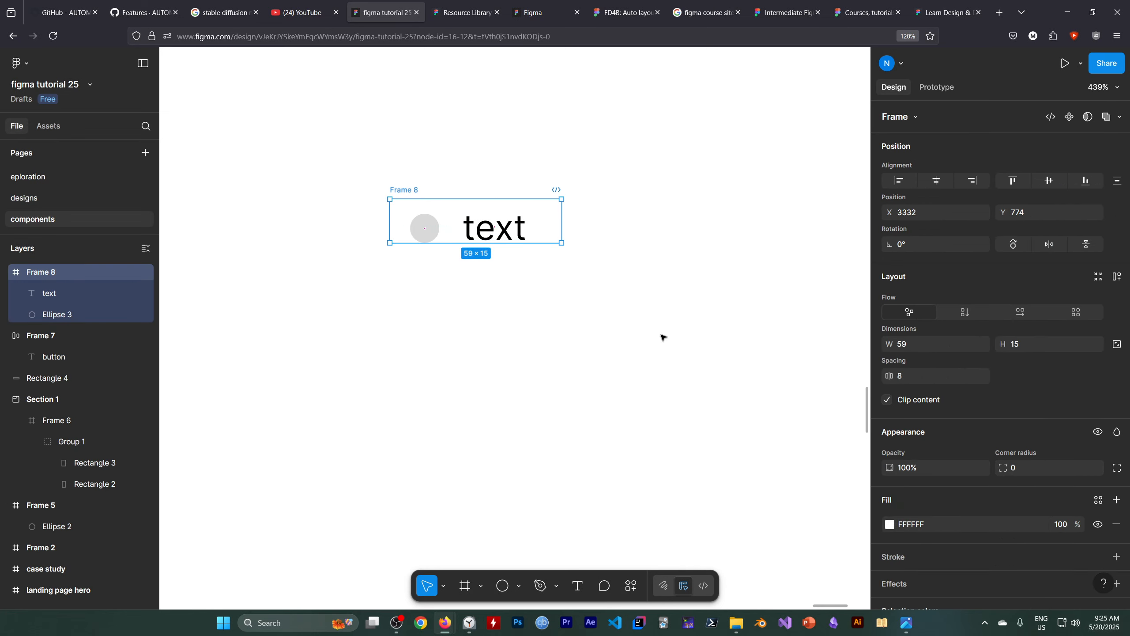
scroll(957, 451, down, 5)
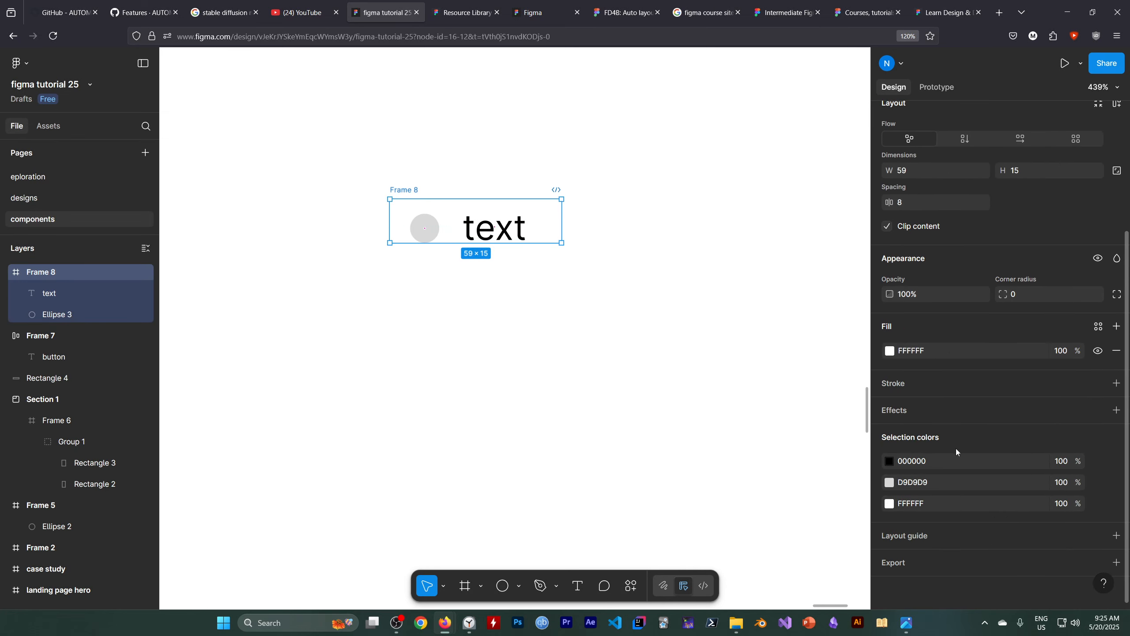
click(1117, 383)
click(890, 408)
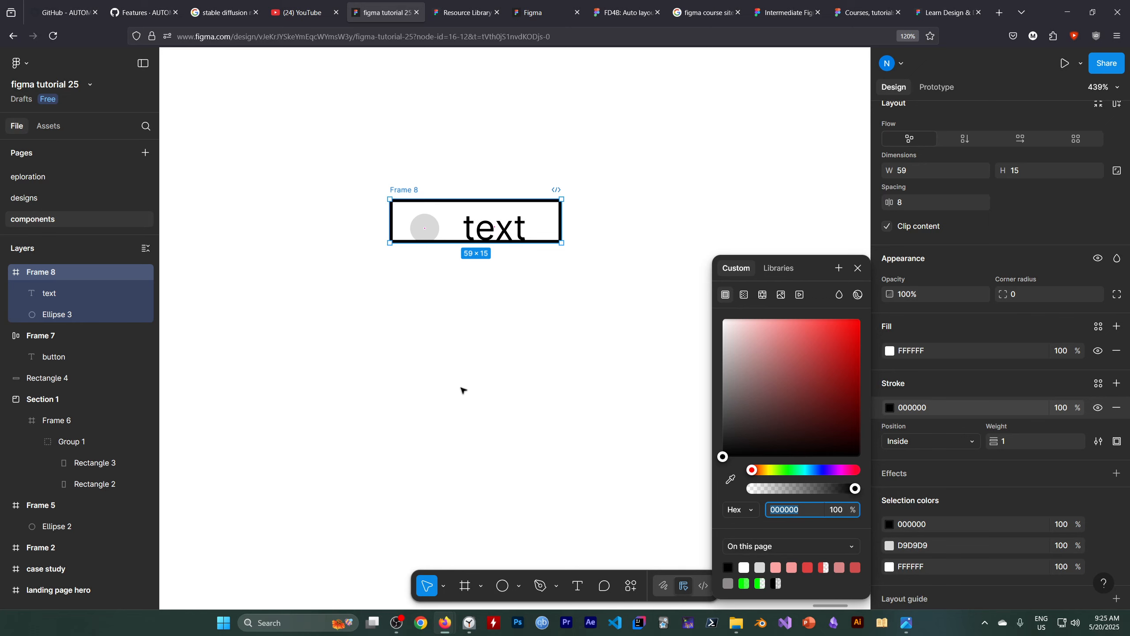
click(461, 389)
Enlarge Frame 8 to about 103 × 24 so it surrounds the circle and text with extra room.
click(506, 234)
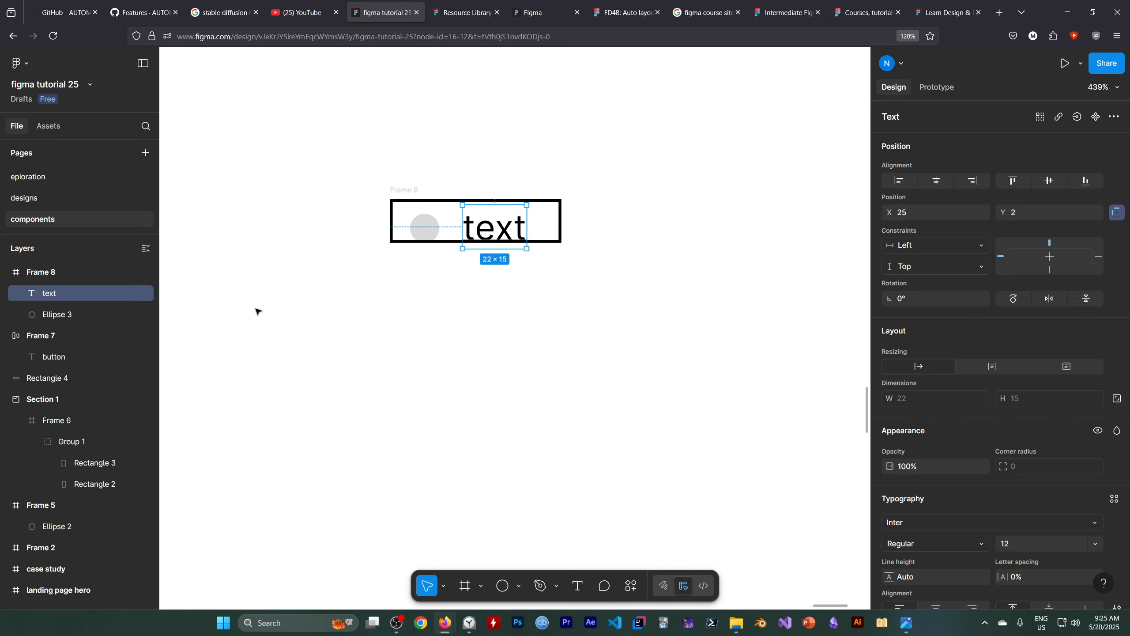
key(Escape)
drag(560, 240, 582, 254)
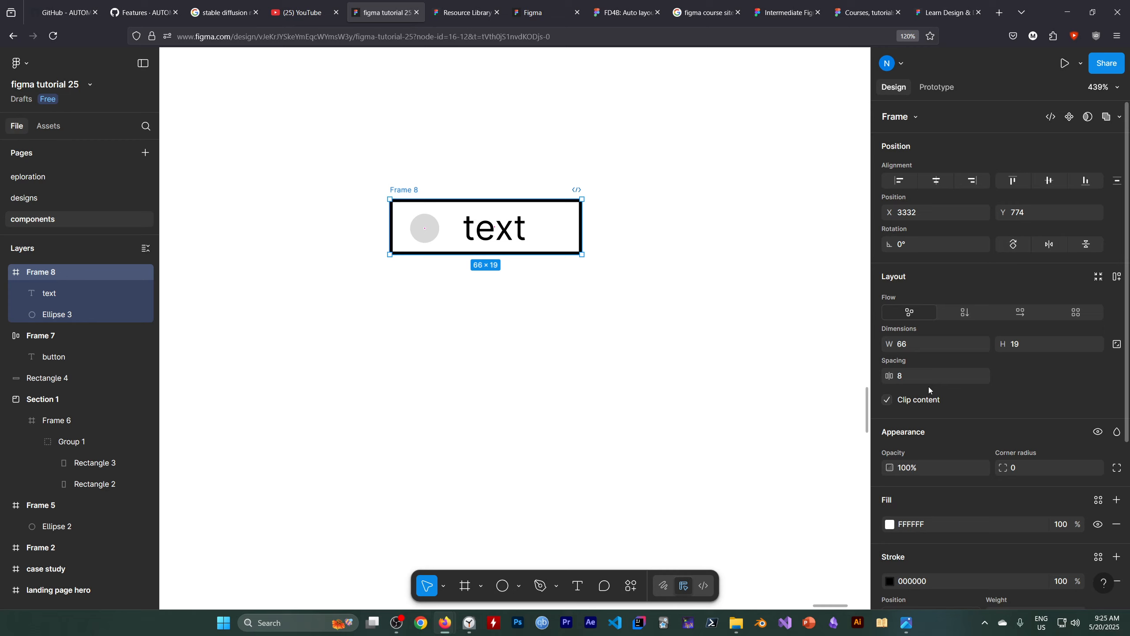
scroll(984, 421, down, 3)
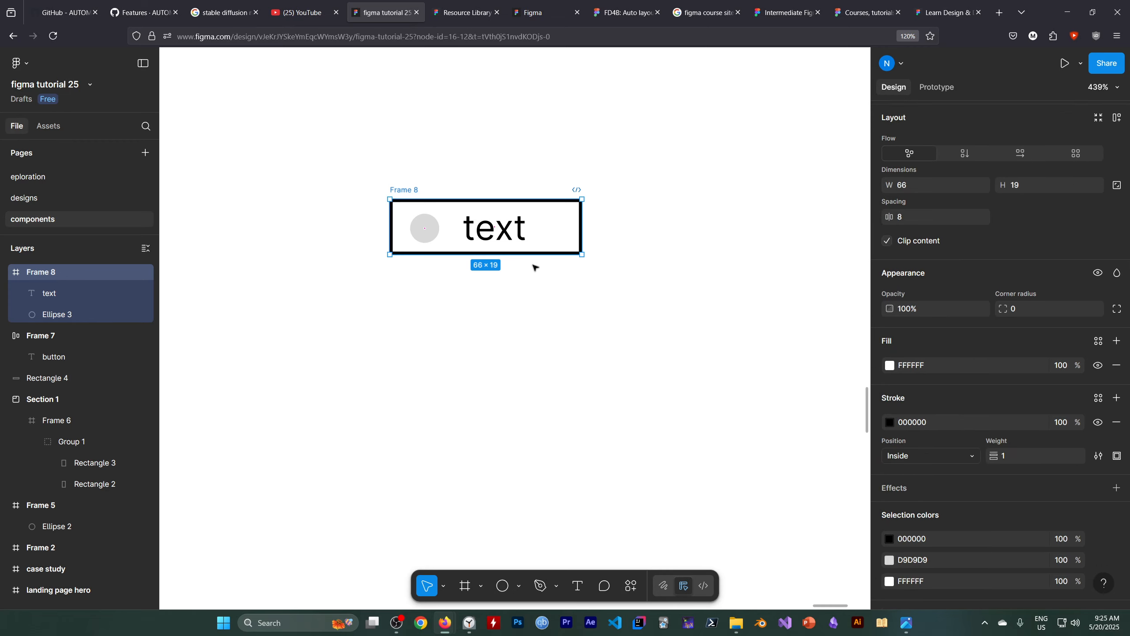
drag(580, 253, 684, 264)
Move the text further right inside Frame 8 and enlarge the circle to about 19 × 19.
drag(494, 228, 556, 228)
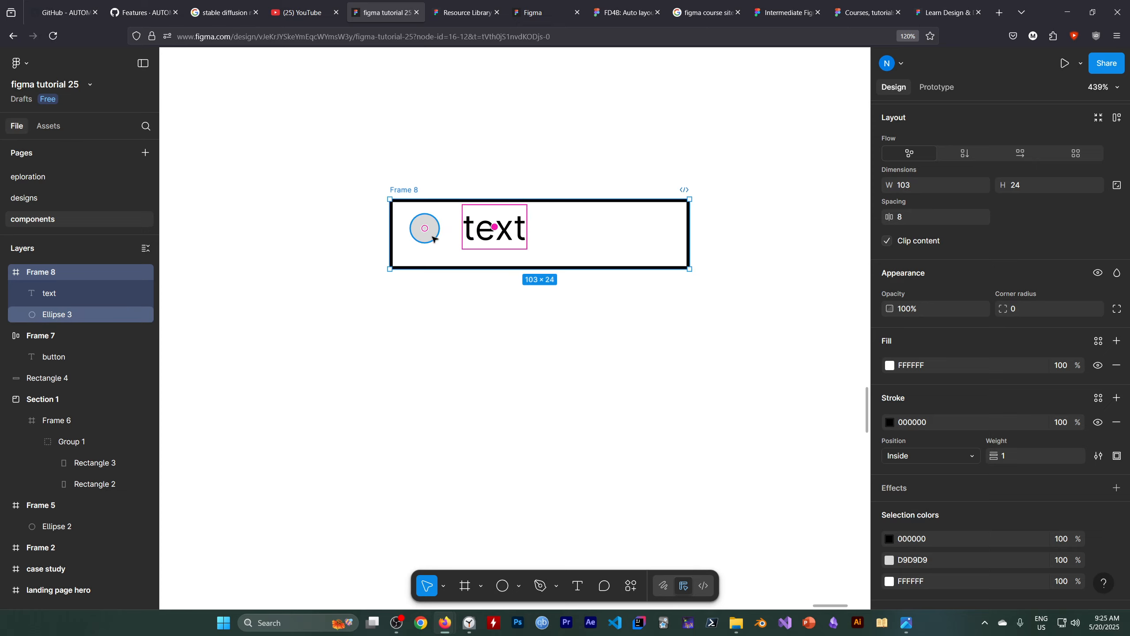
click(366, 287)
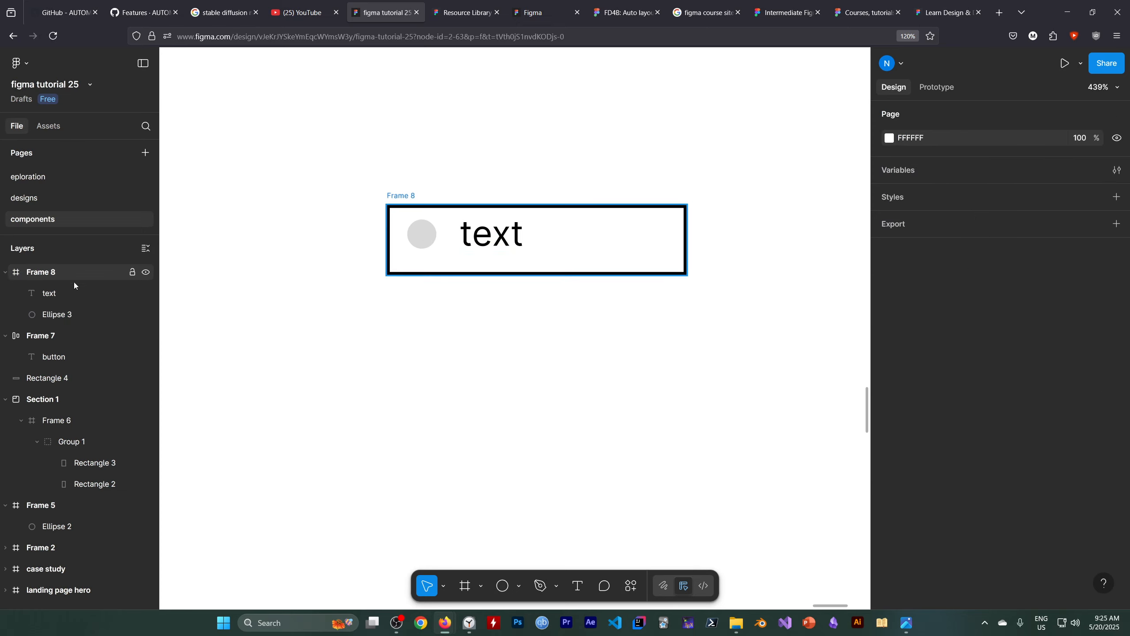
click(74, 283)
click(507, 241)
drag(497, 240, 539, 244)
mouse_move(422, 242)
mouse_down()
mouse_move(469, 277)
mouse_move(438, 244)
mouse_up()
click(512, 356)
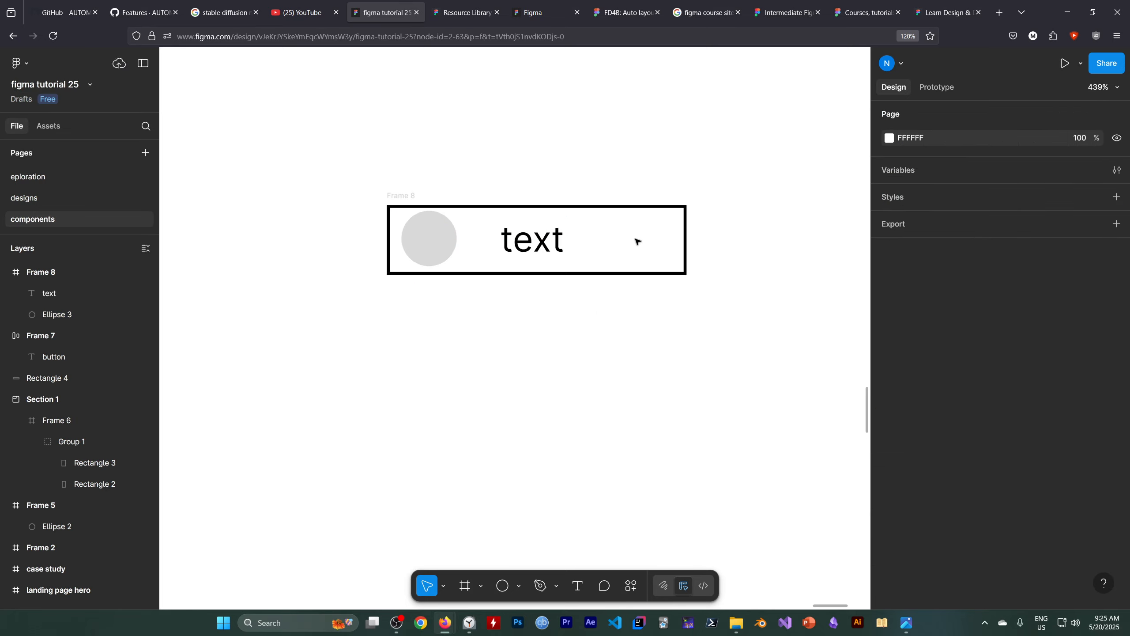
Narrow Frame 8 to about 70 wide and resize its circle to about 17 × 19.
click(439, 275)
drag(684, 232, 590, 233)
click(658, 338)
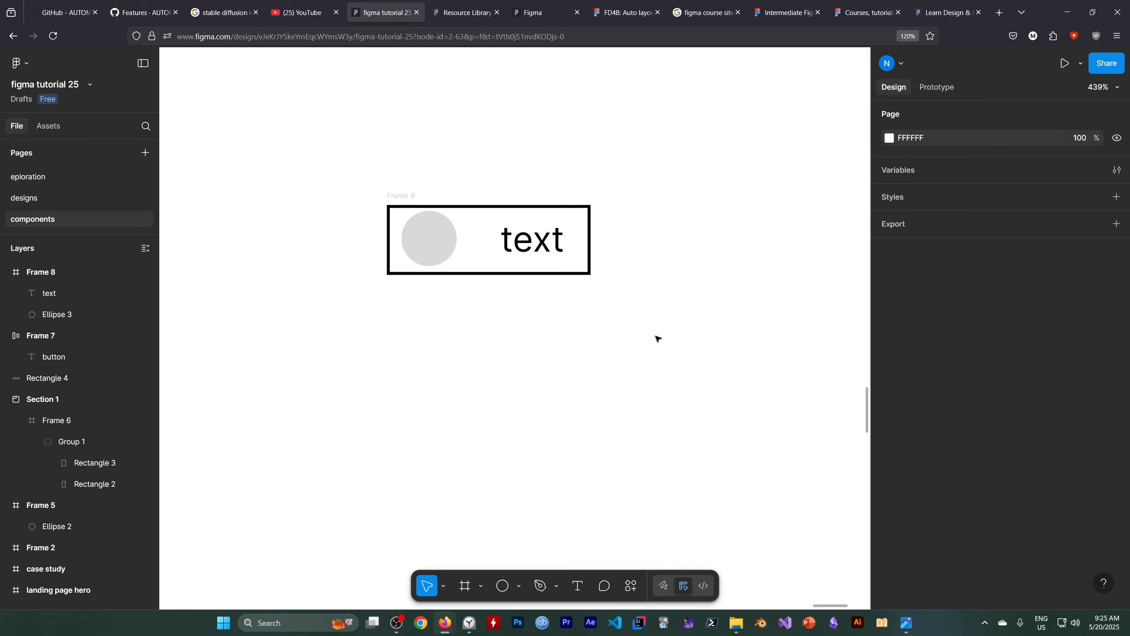
click(443, 251)
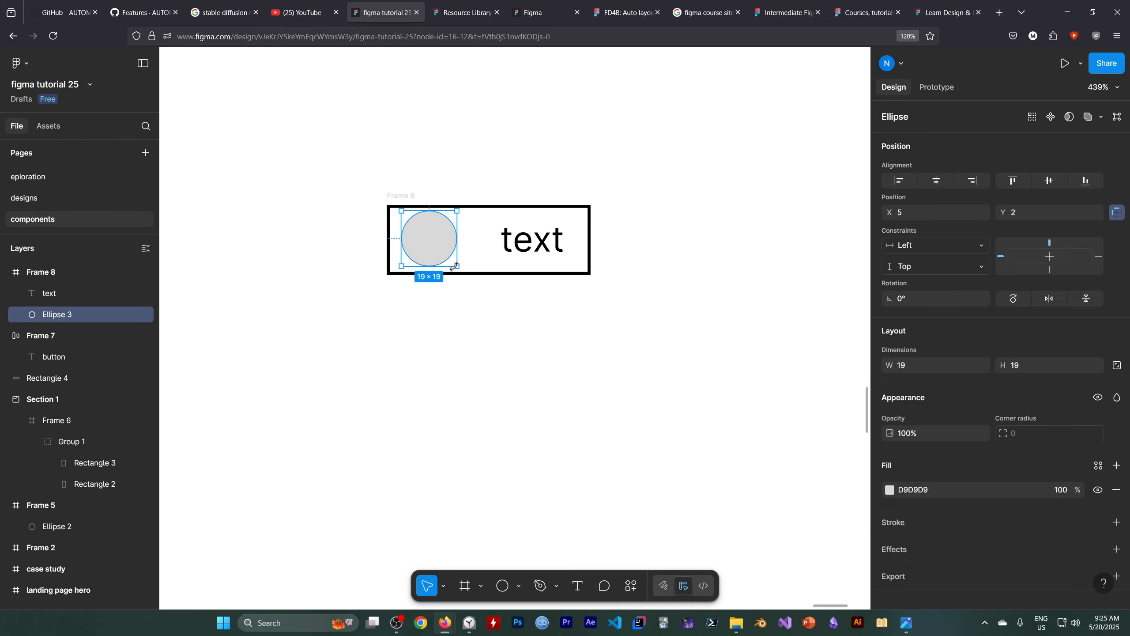
mouse_move(453, 265)
mouse_down()
mouse_move(435, 244)
mouse_move(451, 266)
mouse_up()
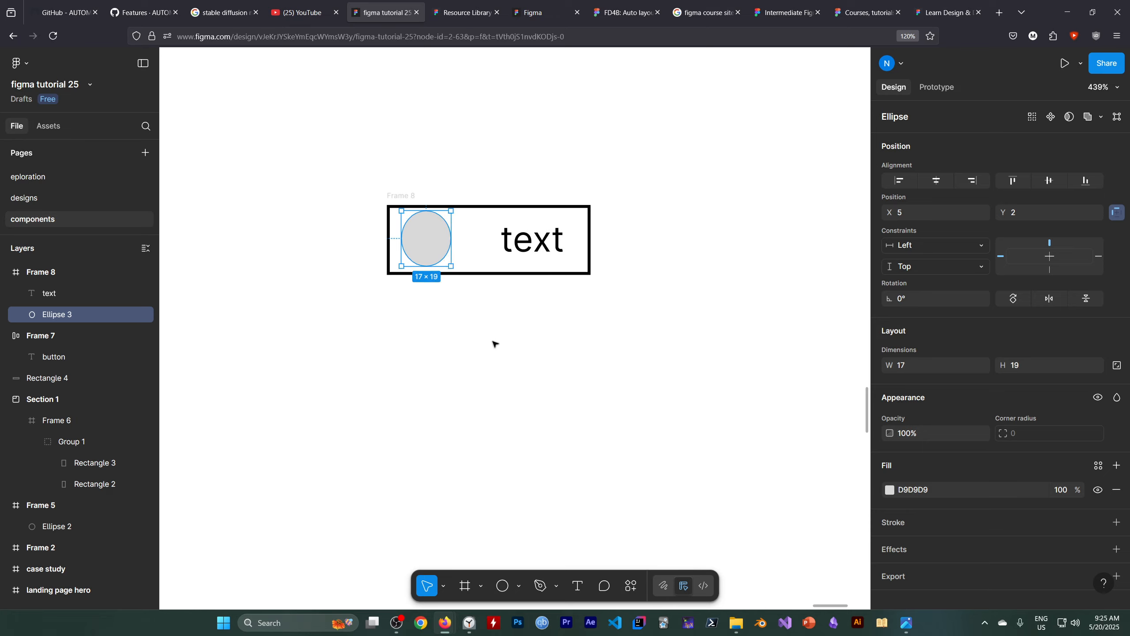
click(495, 338)
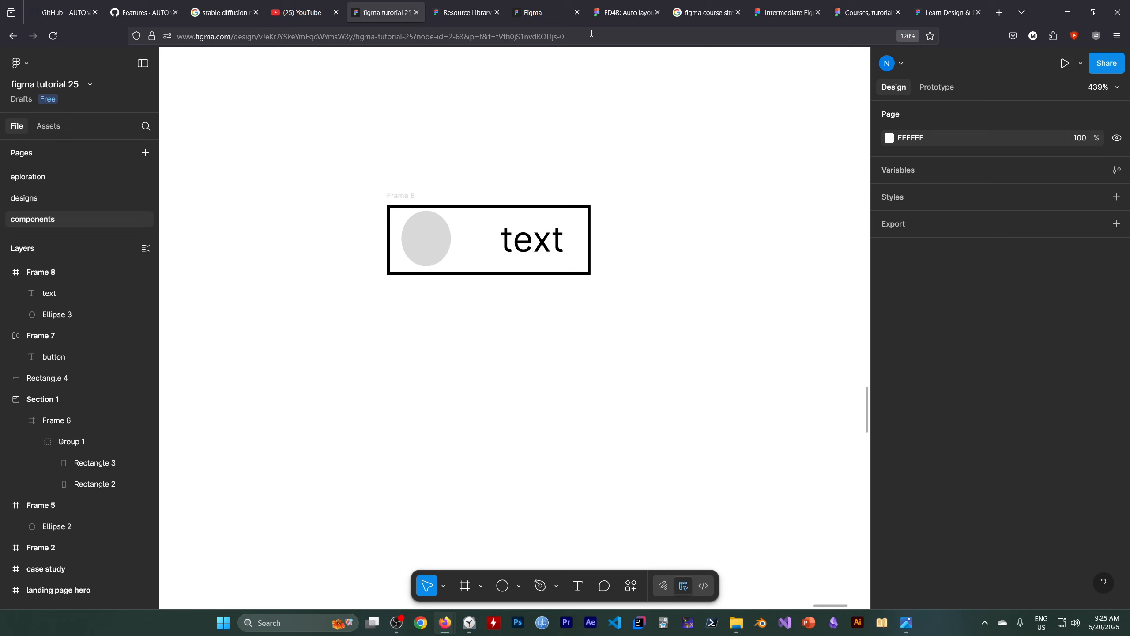
click(299, 13)
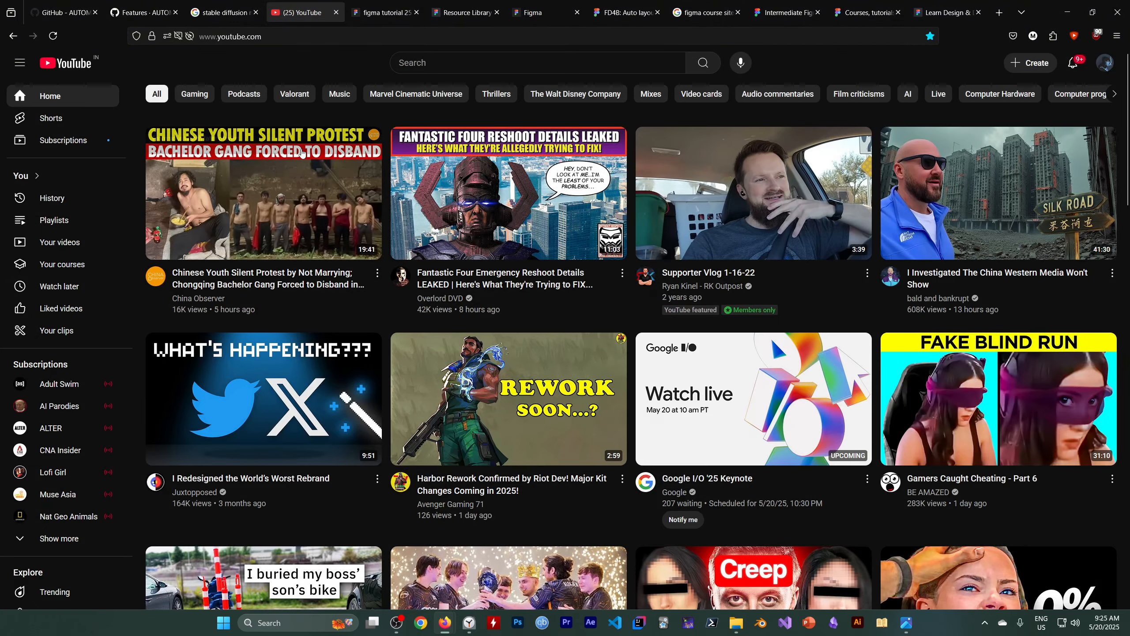
click(458, 16)
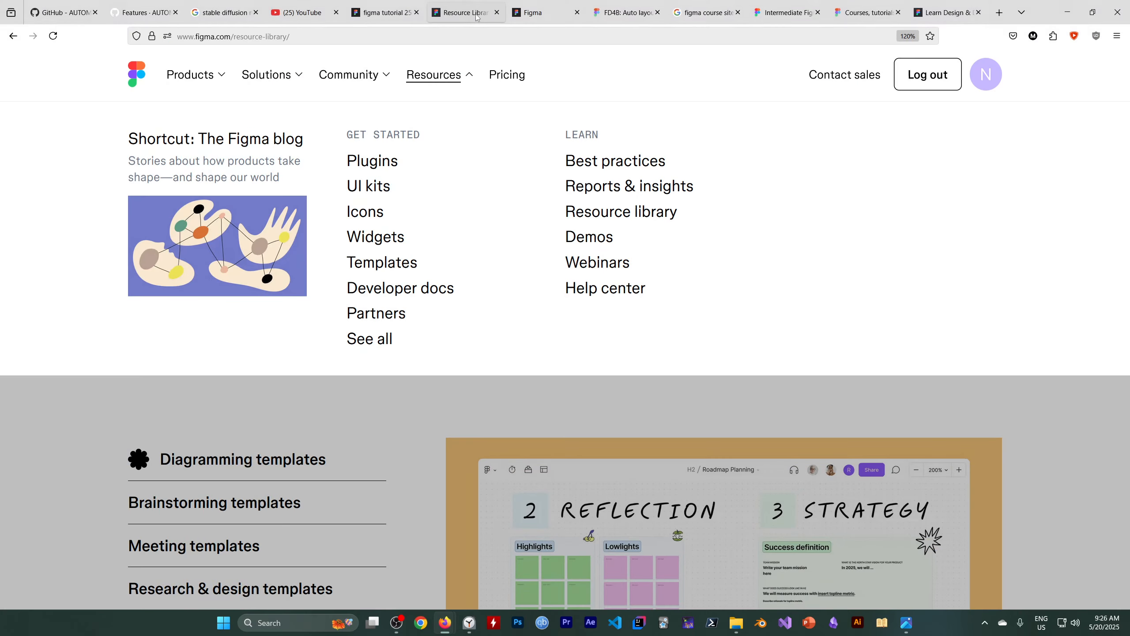
click(418, 21)
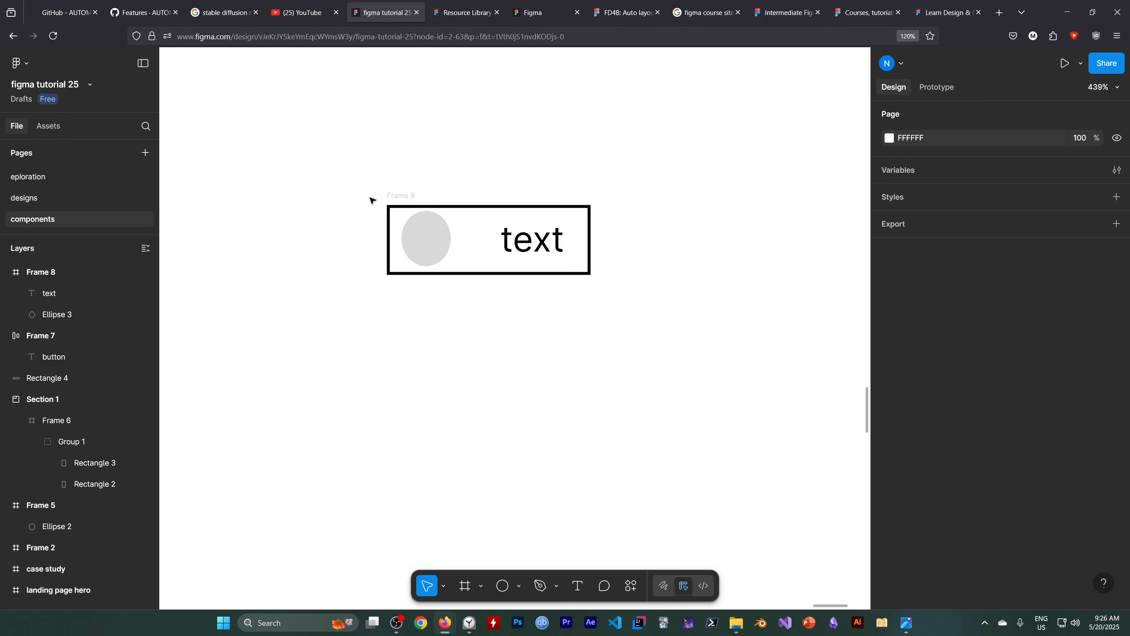
Duplicate Frame 8 twice, placing one copy directly below it and the second lower and slightly to the right.
click(41, 272)
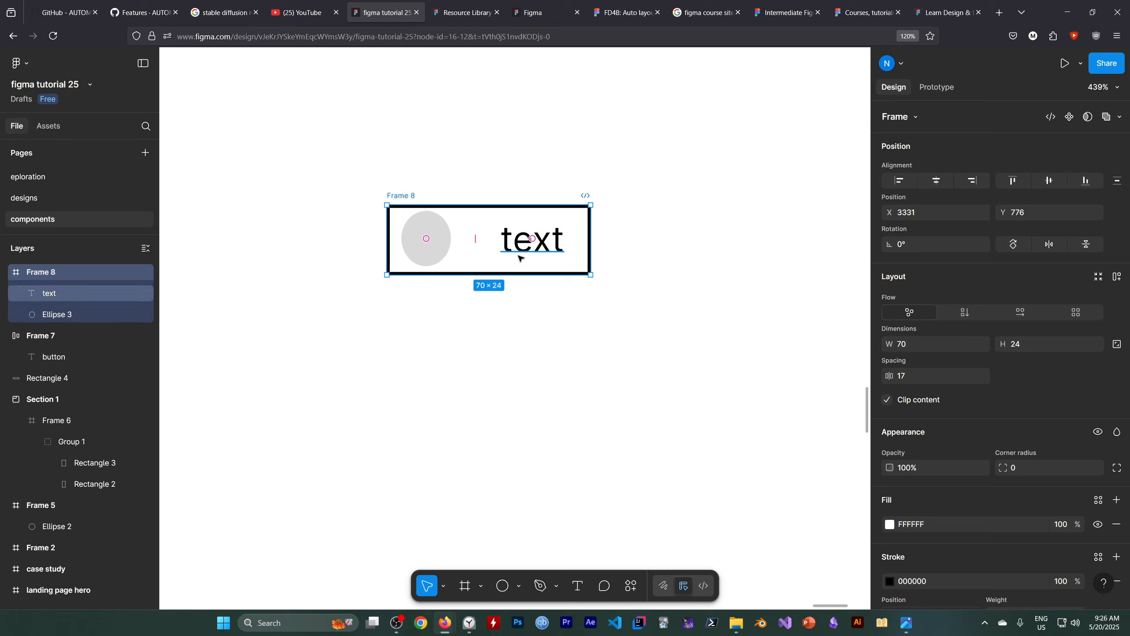
drag(489, 258, 580, 502)
scroll(623, 392, down, 3)
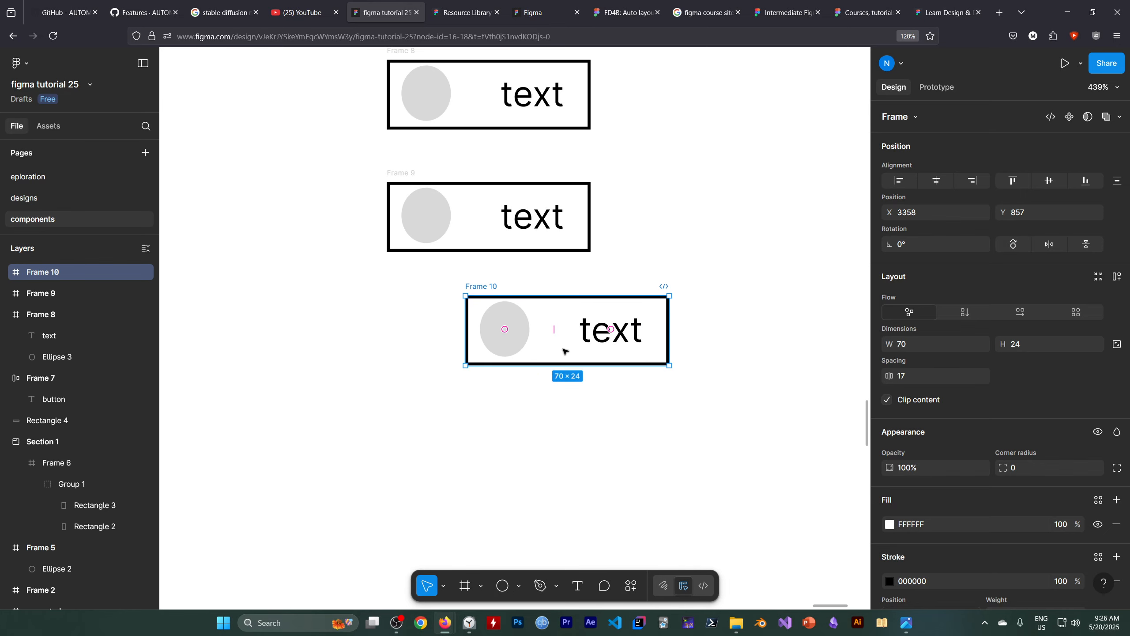
key(Escape)
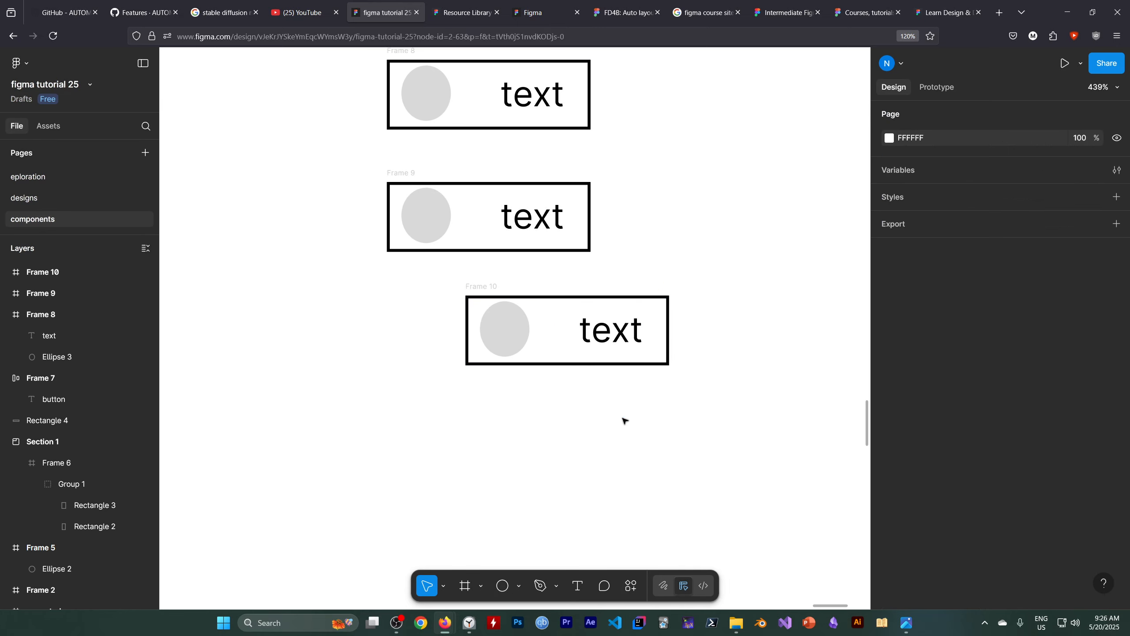
Duplicate the lowest copy and place the new frame beneath it, slightly to the left.
click(61, 316)
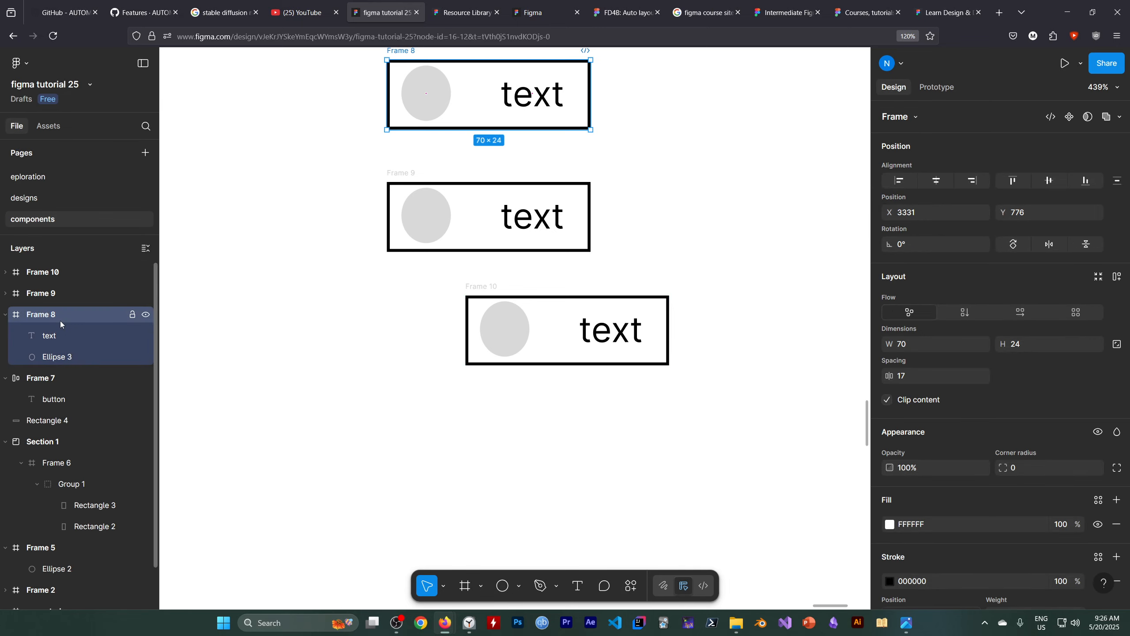
scroll(427, 321, up, 1)
scroll(436, 320, down, 2)
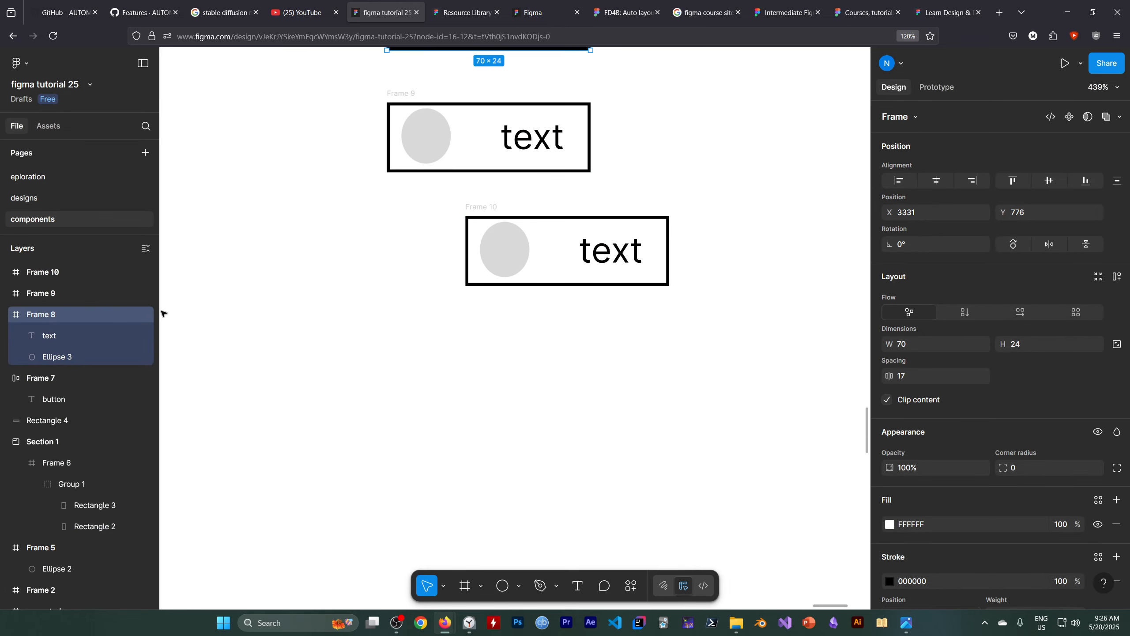
click(64, 275)
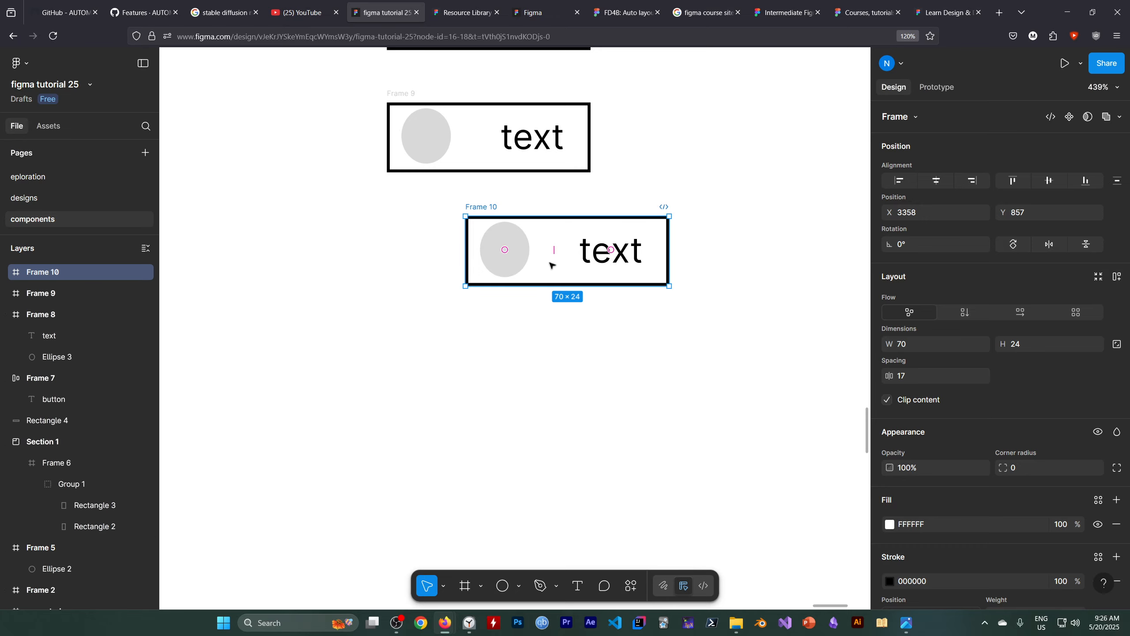
alt+drag(556, 280, 532, 392)
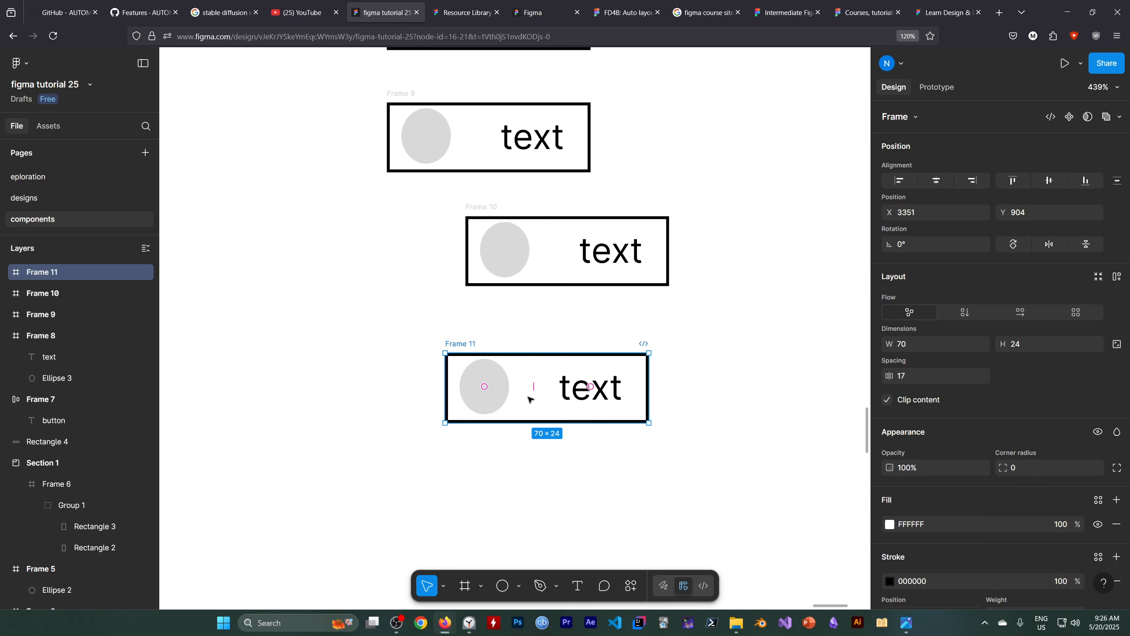
Select all four icon-and-text frames and wrap them in a single auto layout frame.
scroll(715, 384, up, 3)
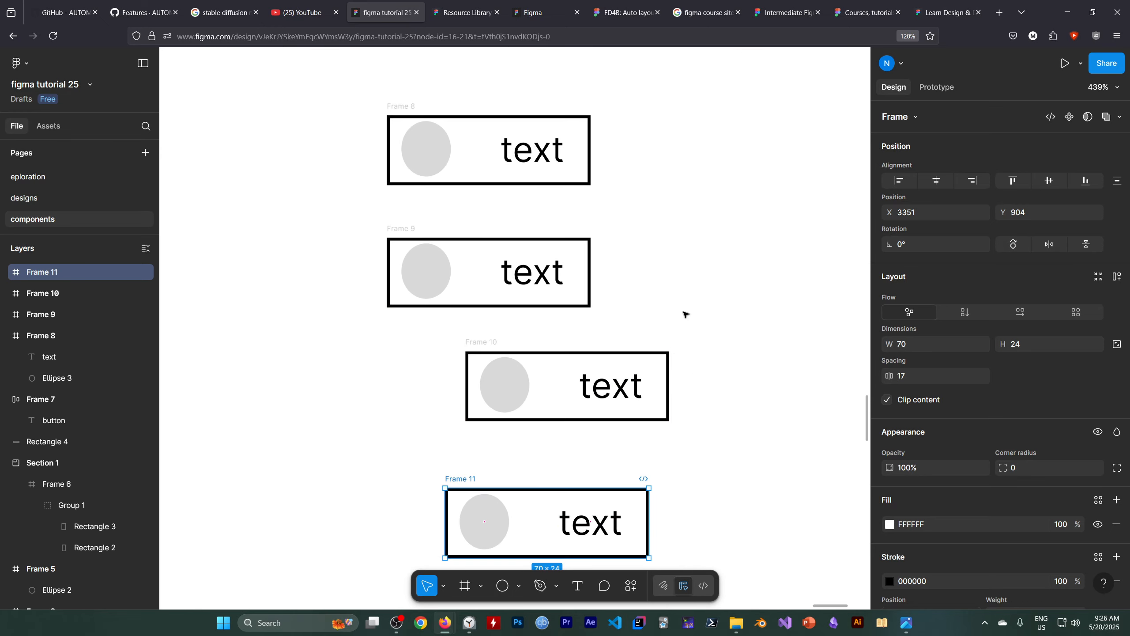
scroll(685, 319, down, 3)
scroll(654, 329, up, 2)
scroll(641, 331, down, 2)
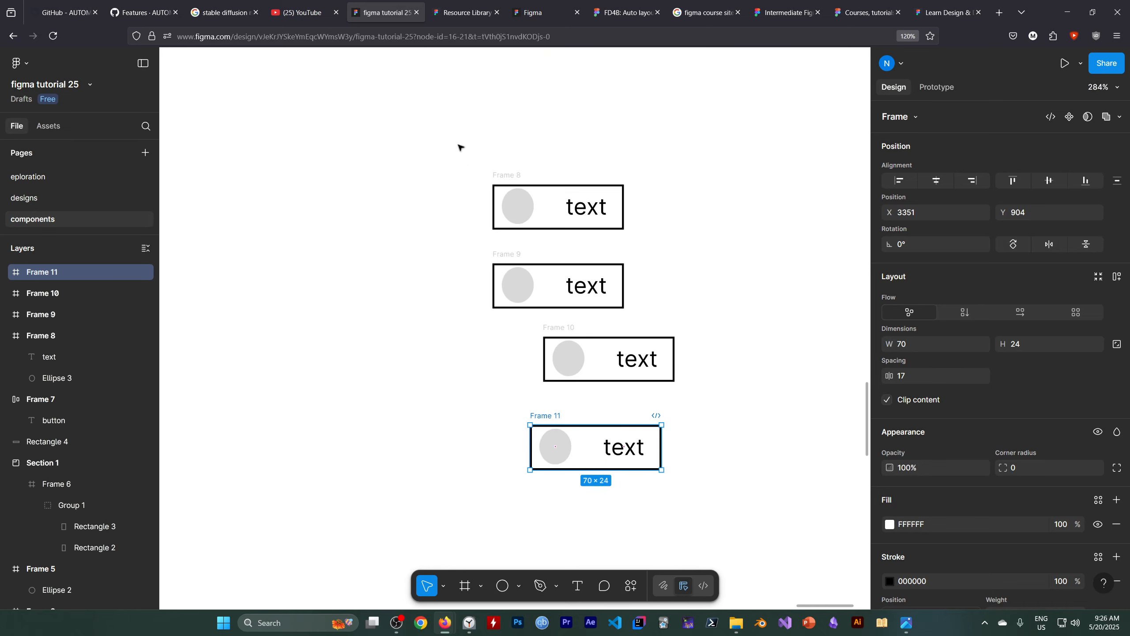
drag(460, 147, 728, 499)
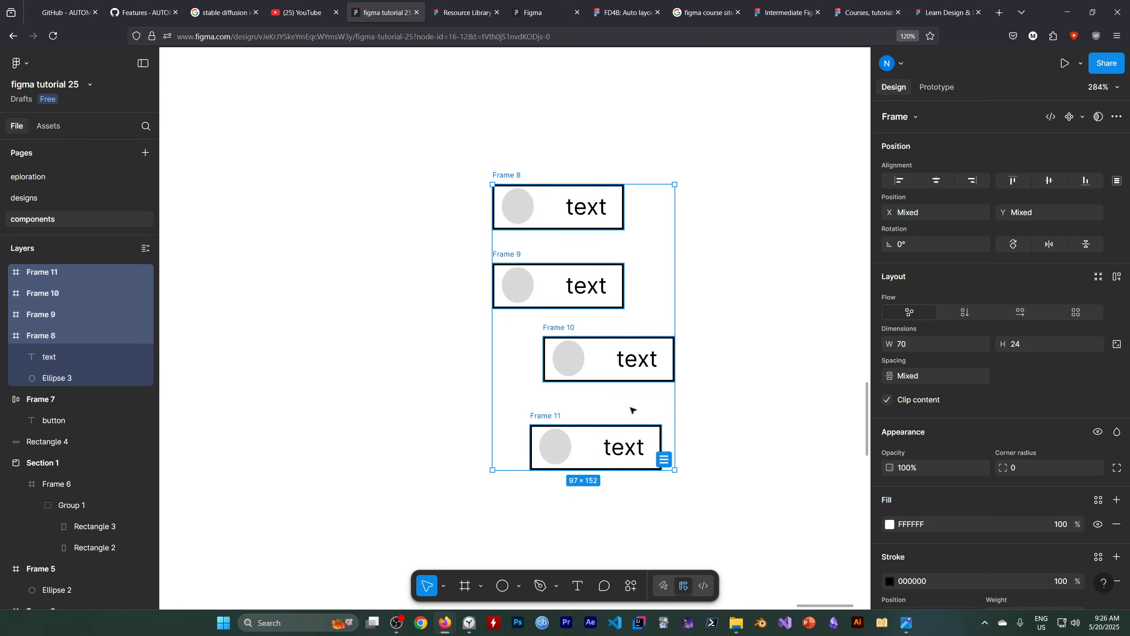
click(1117, 278)
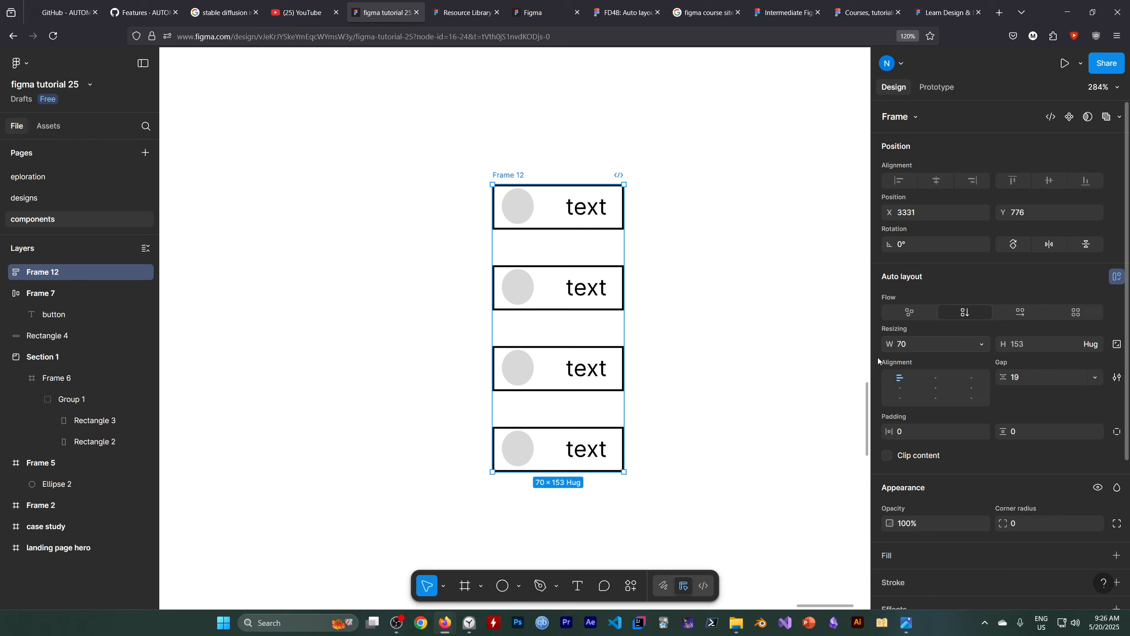
Switch the new auto layout frame's flow from vertical to horizontal and examine the gaps between its items.
scroll(634, 414, down, 2)
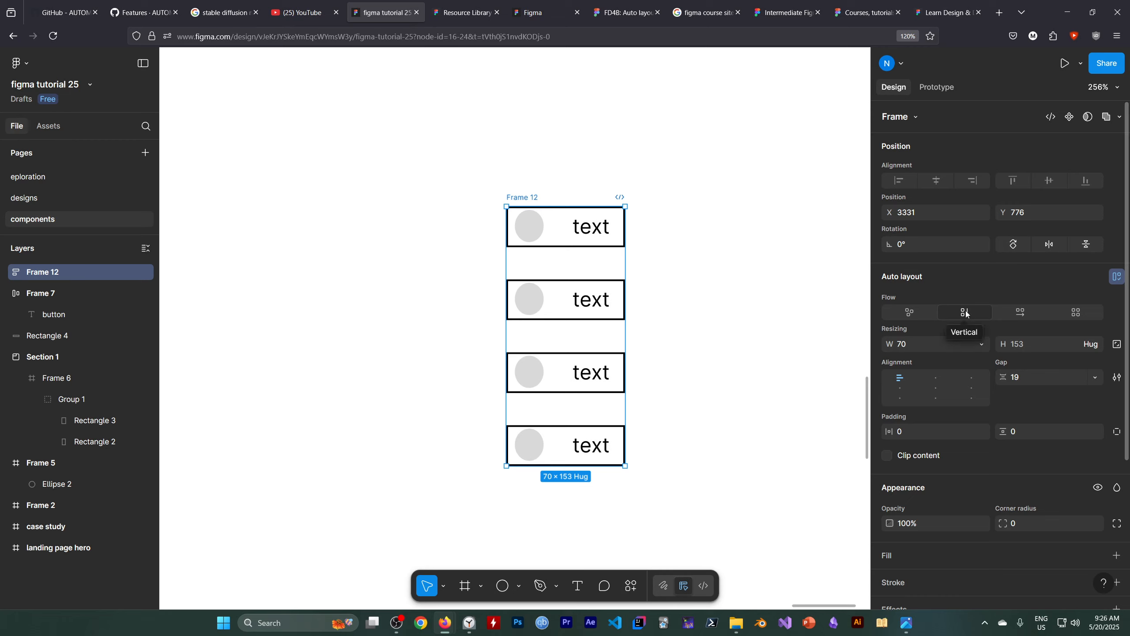
click(1021, 312)
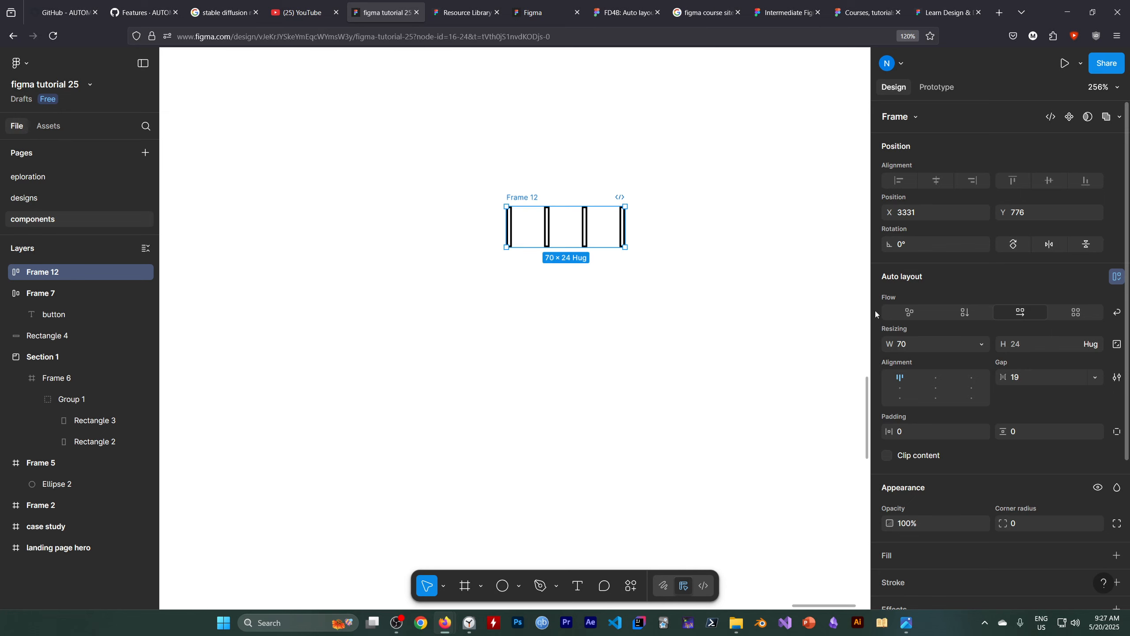
scroll(570, 261, up, 1)
scroll(570, 261, up, 5)
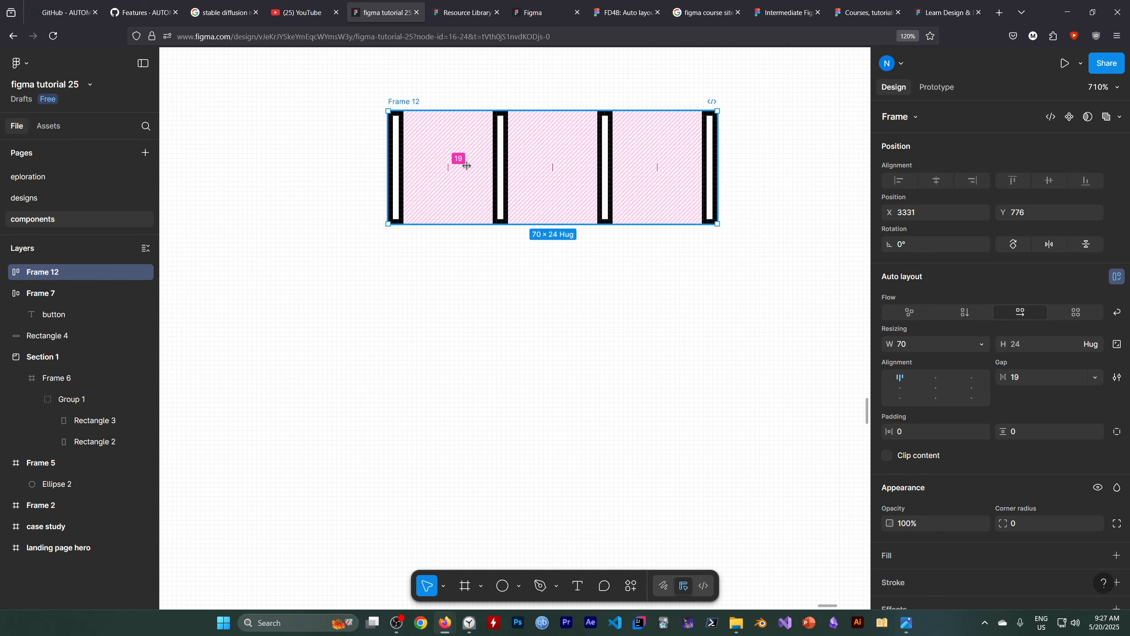
scroll(487, 308, down, 1)
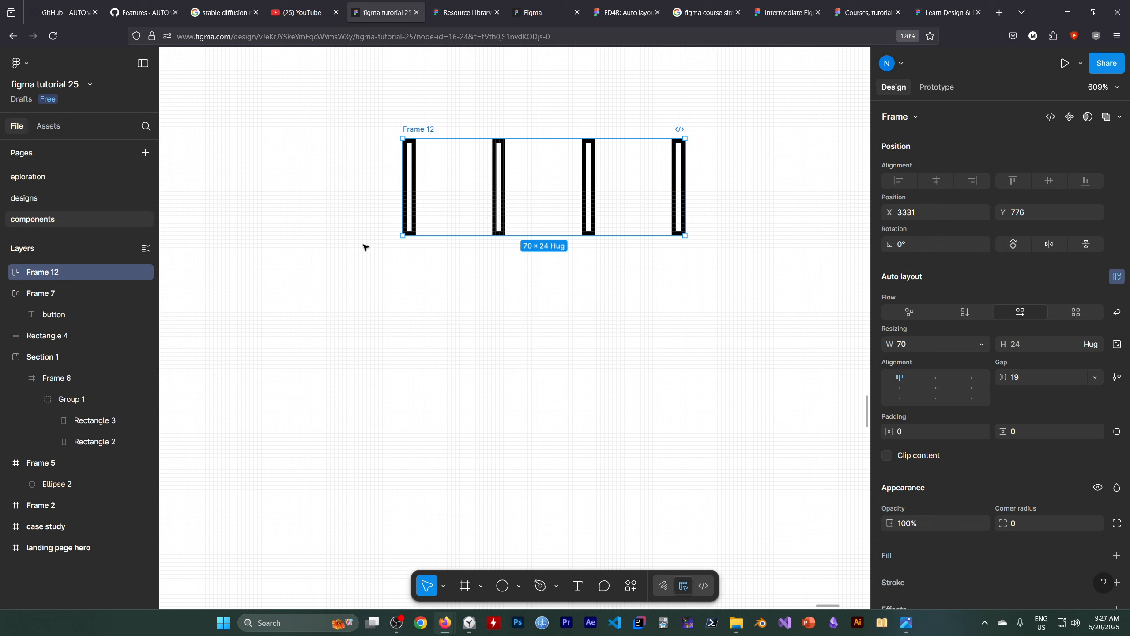
Undo the outer frame's horizontal flow and give Frame 8 a horizontal auto layout.
key(ctrl+z)
click(476, 199)
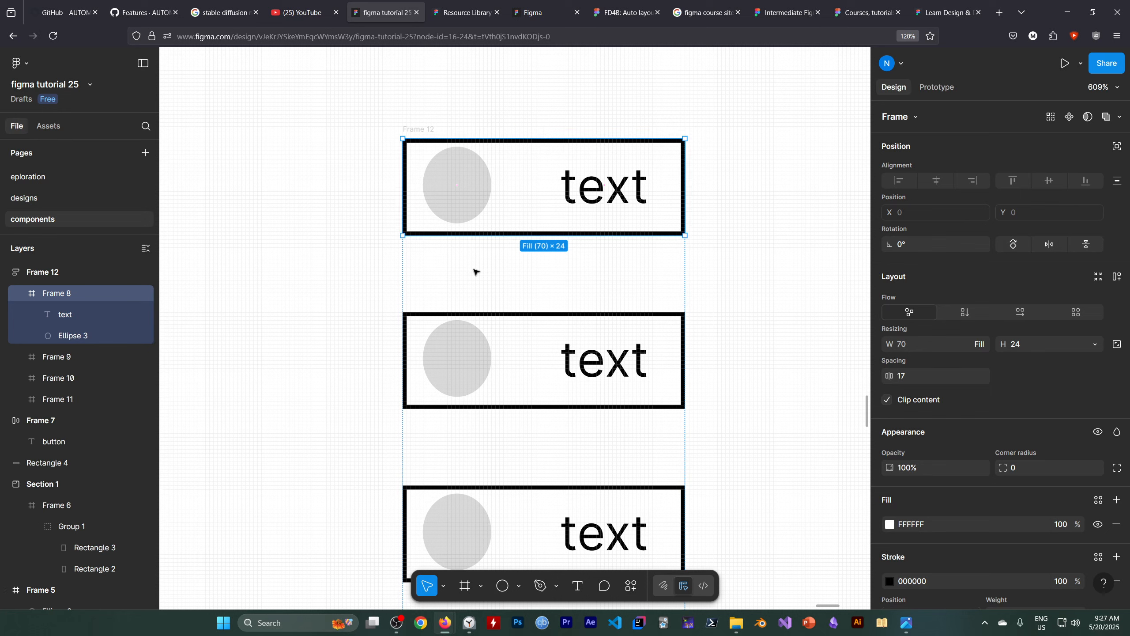
click(1020, 313)
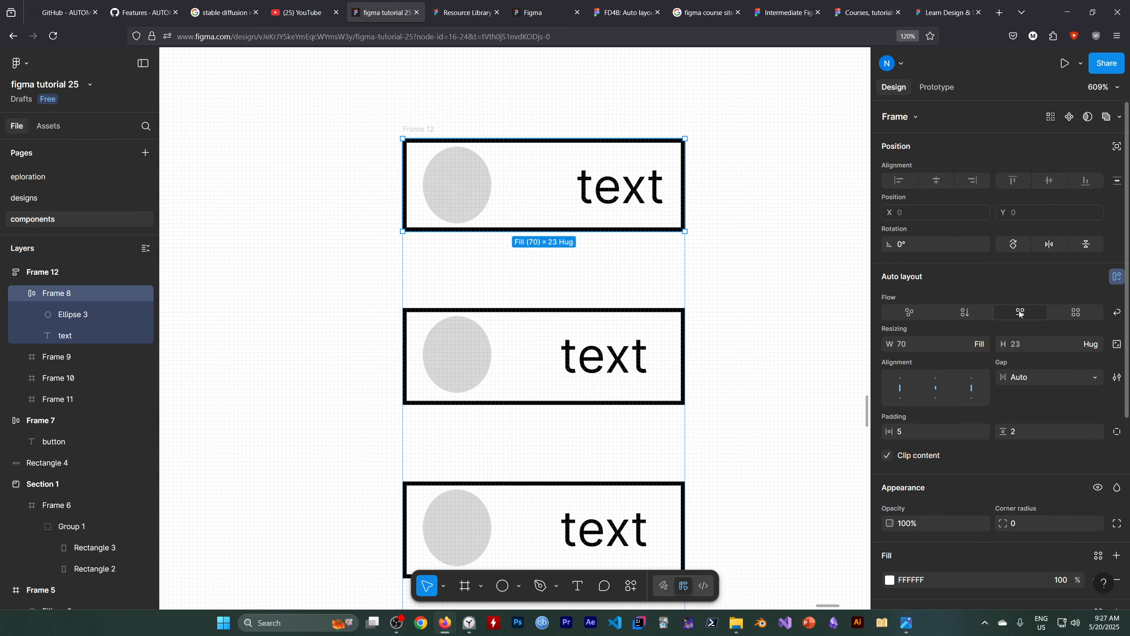
Apply horizontal auto layout to Frames 9, 10 and 11 together.
click(88, 359)
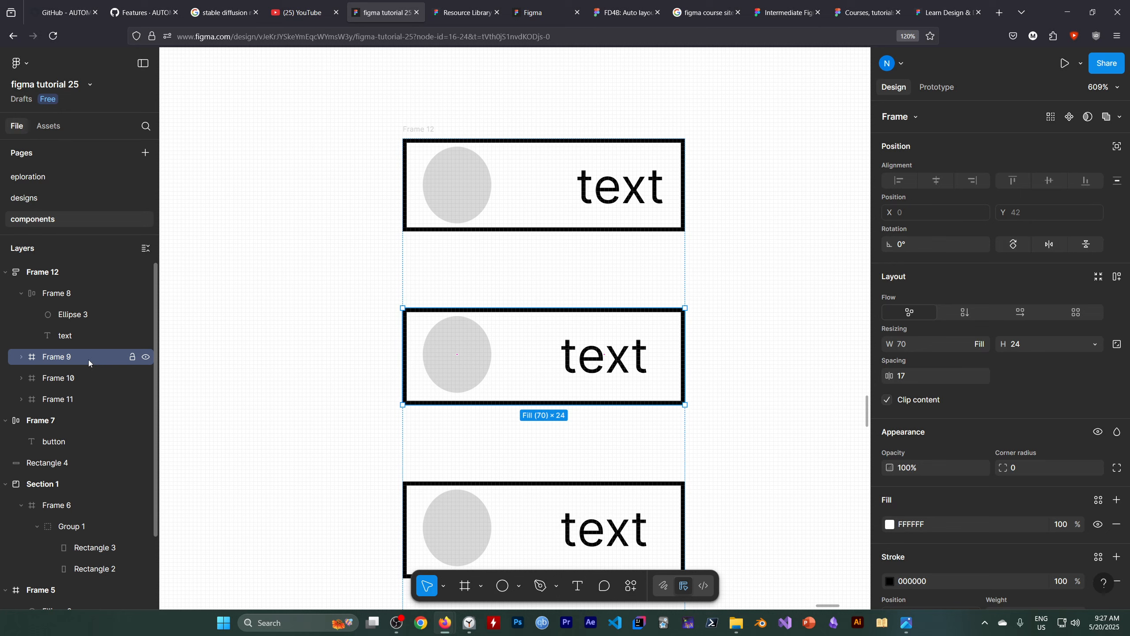
shift+click(88, 379)
shift+click(80, 403)
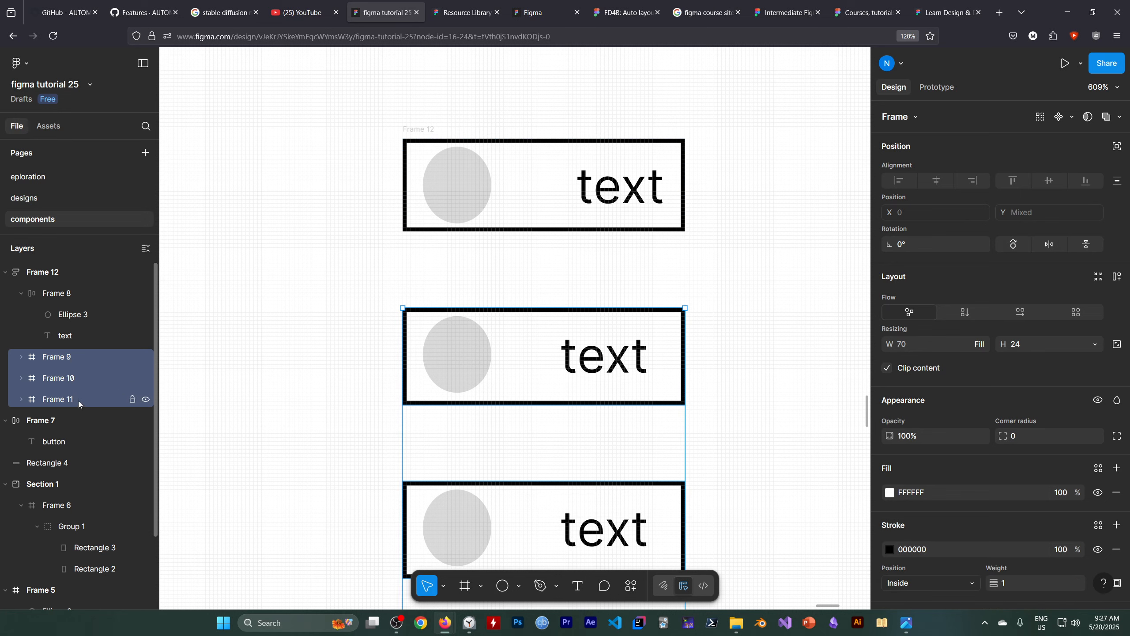
click(84, 293)
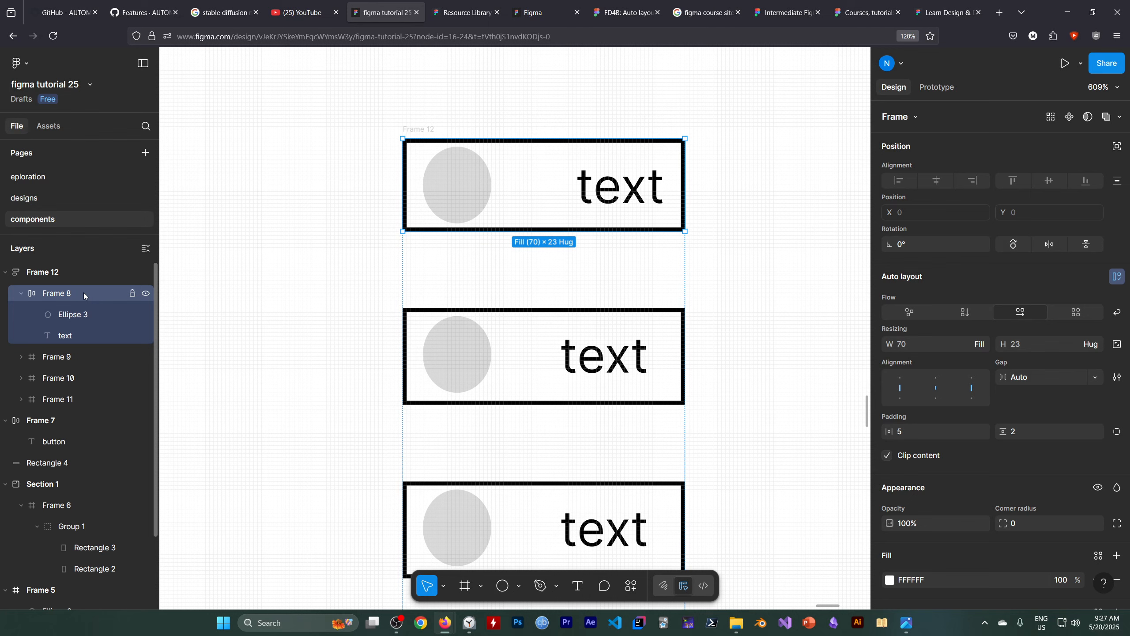
click(84, 360)
shift+click(86, 381)
shift+click(83, 392)
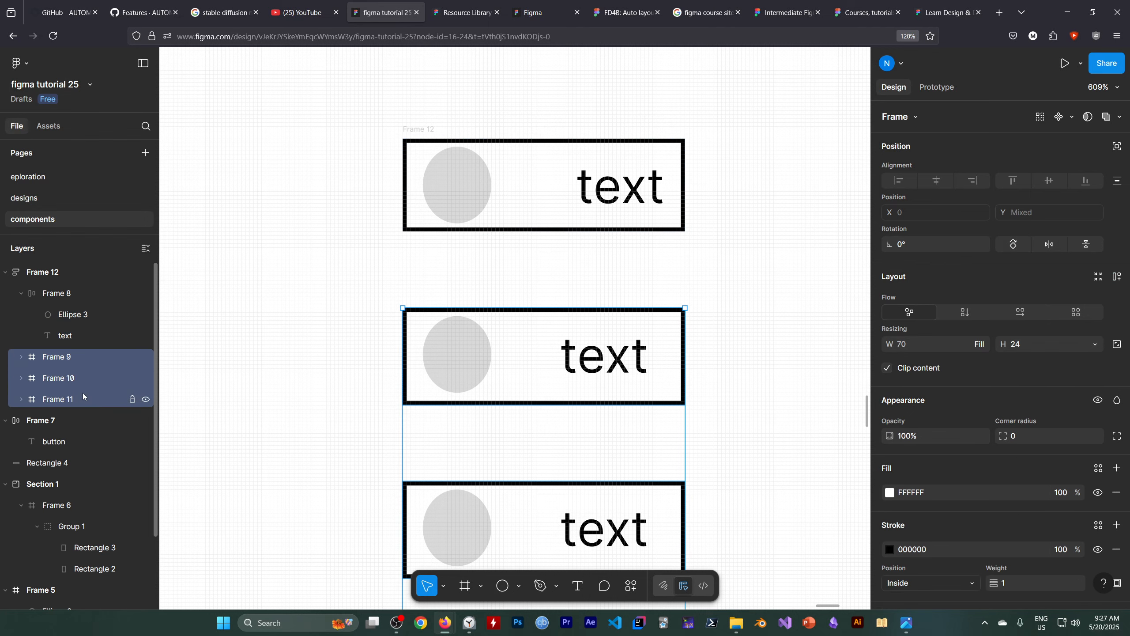
scroll(534, 359, down, 2)
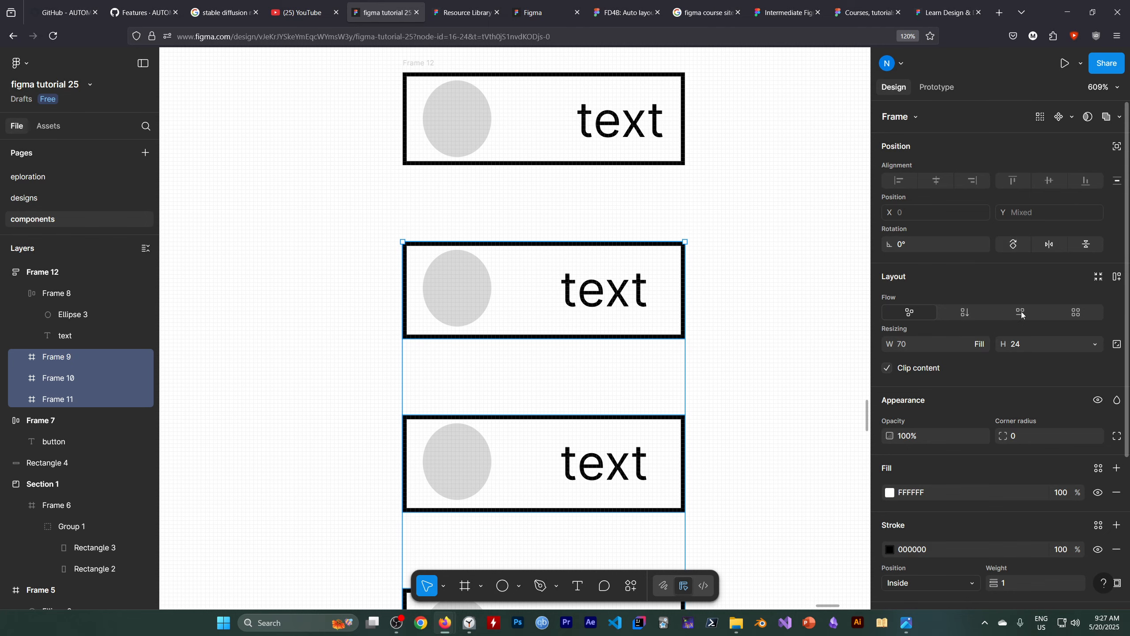
click(1021, 310)
click(822, 348)
scroll(822, 347, down, 1)
scroll(720, 323, up, 4)
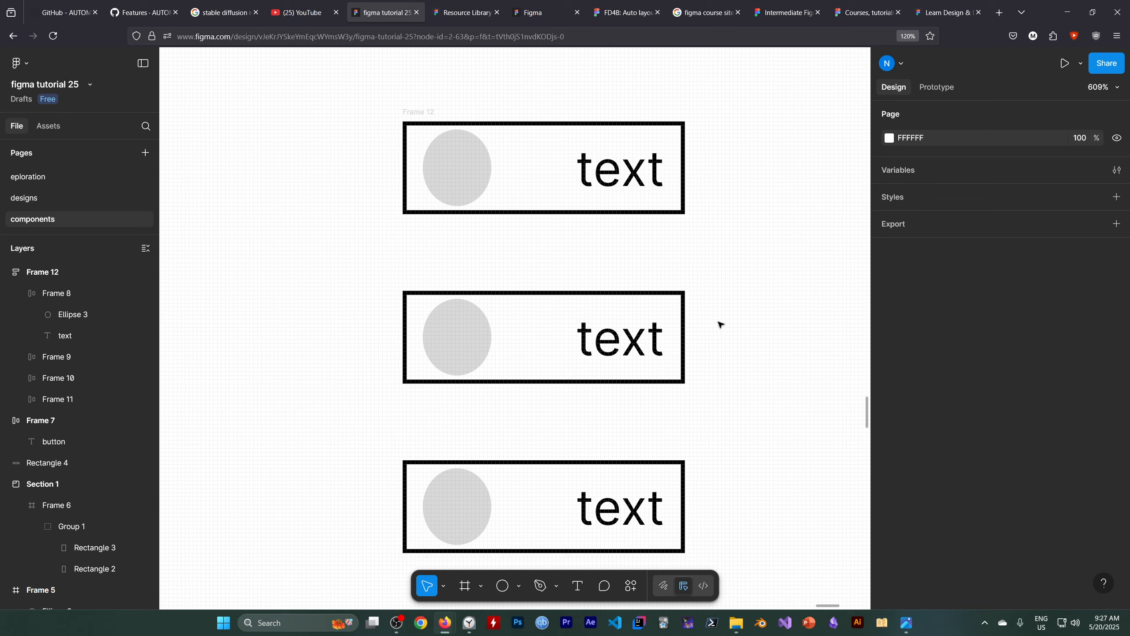
scroll(479, 245, down, 2)
Try a horizontal flow on the outer Frame 12 and undo it.
click(42, 271)
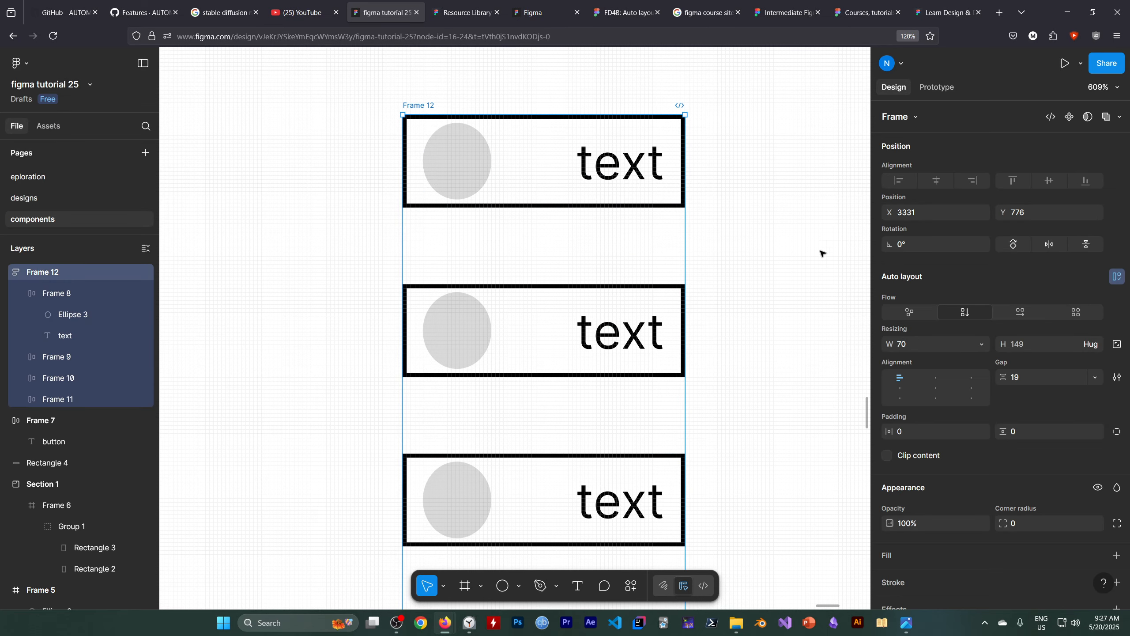
click(1022, 312)
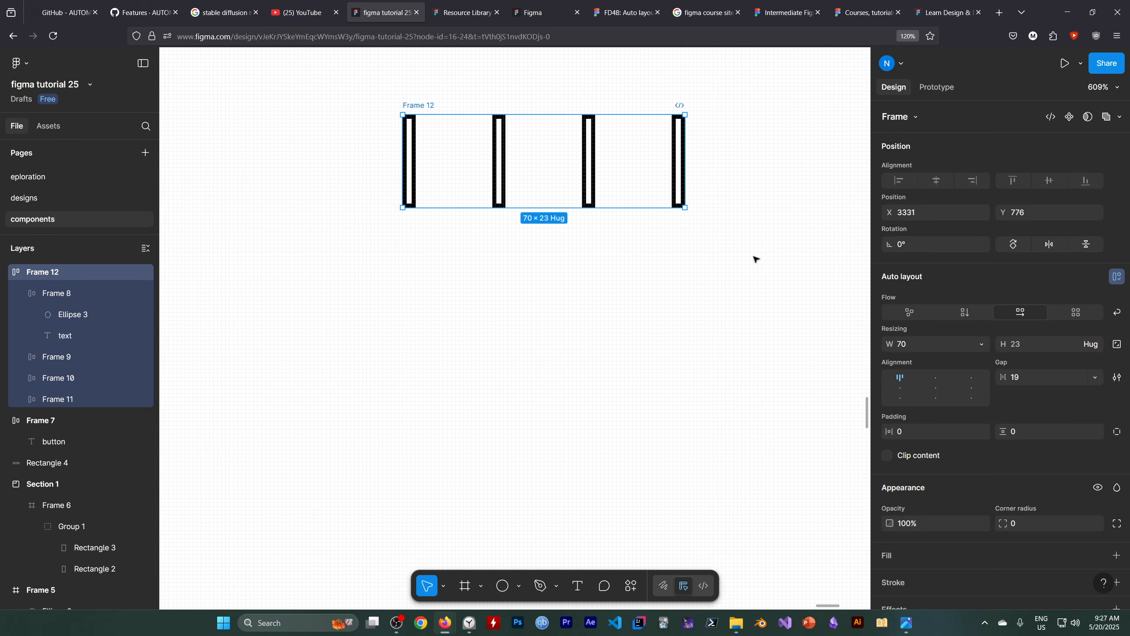
scroll(553, 205, up, 1)
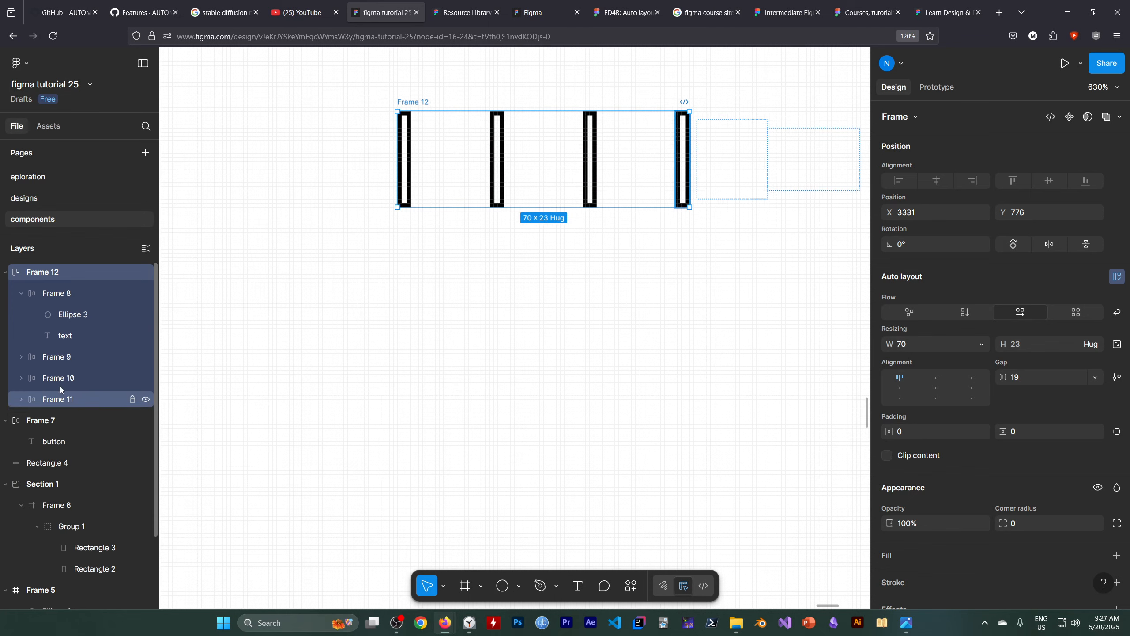
key(ctrl+z)
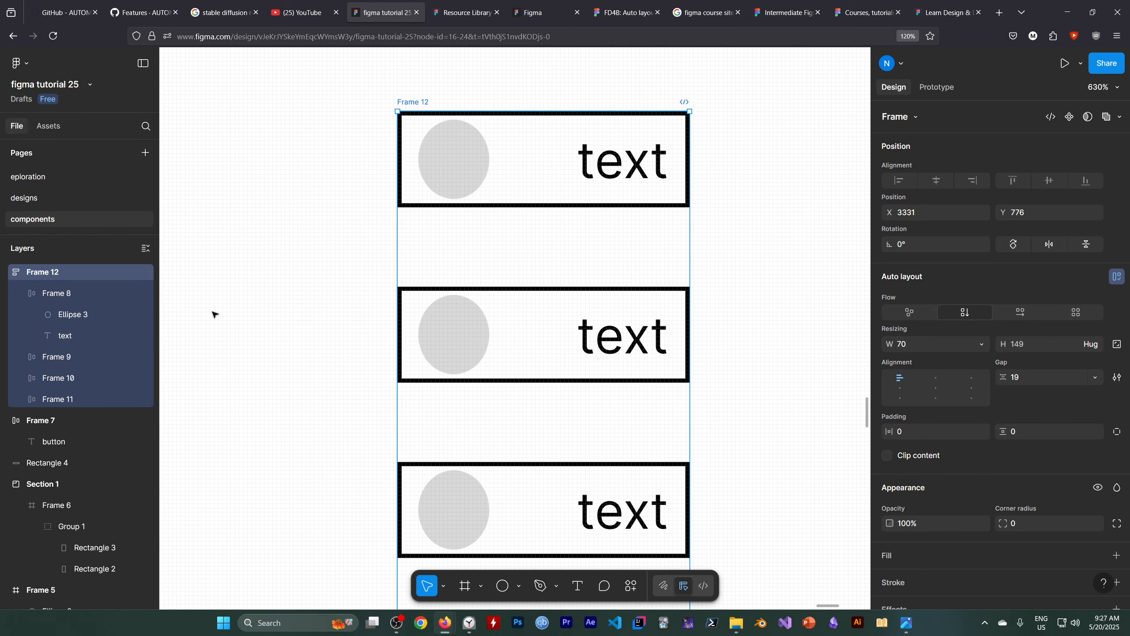
Examine Frame 8's width resizing options and how the four stacked frames fill their container.
click(75, 293)
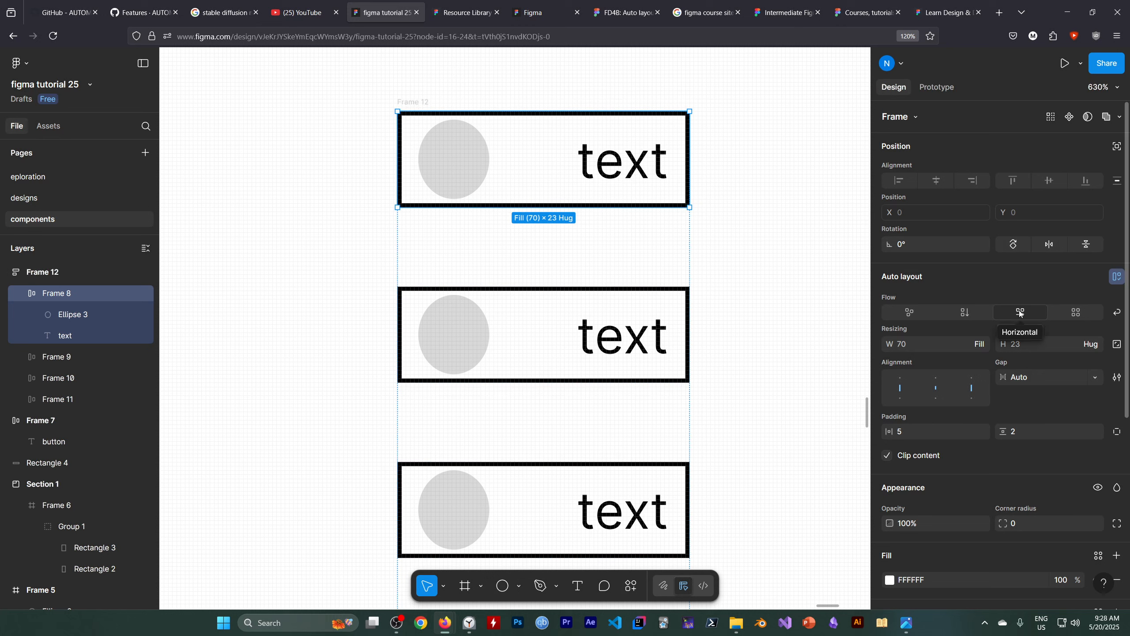
click(983, 342)
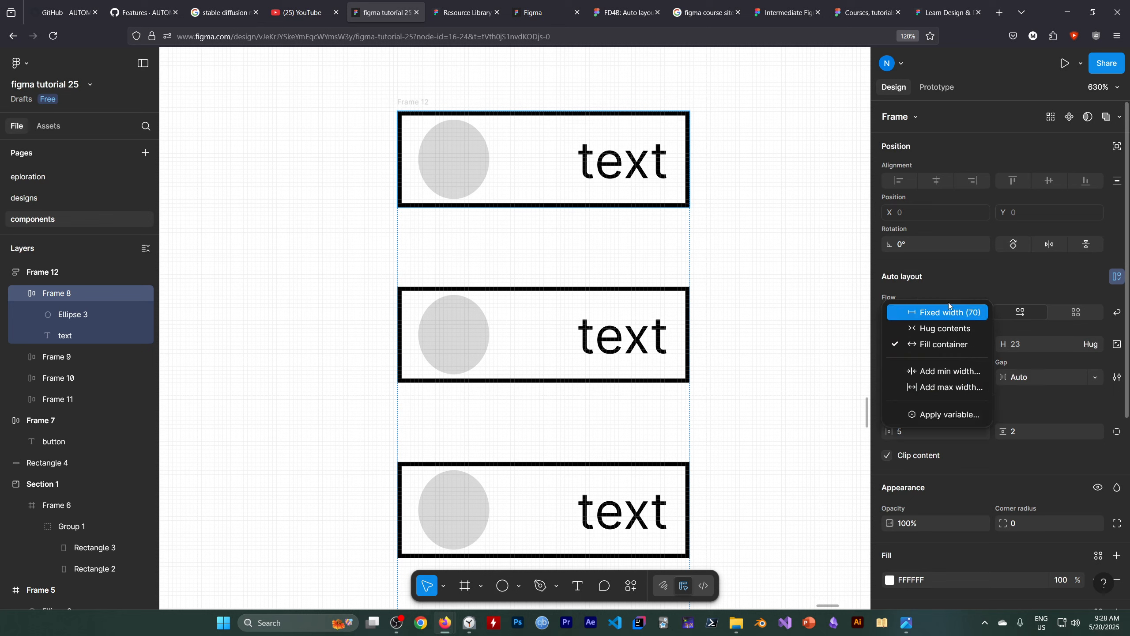
click(283, 316)
scroll(512, 289, up, 3)
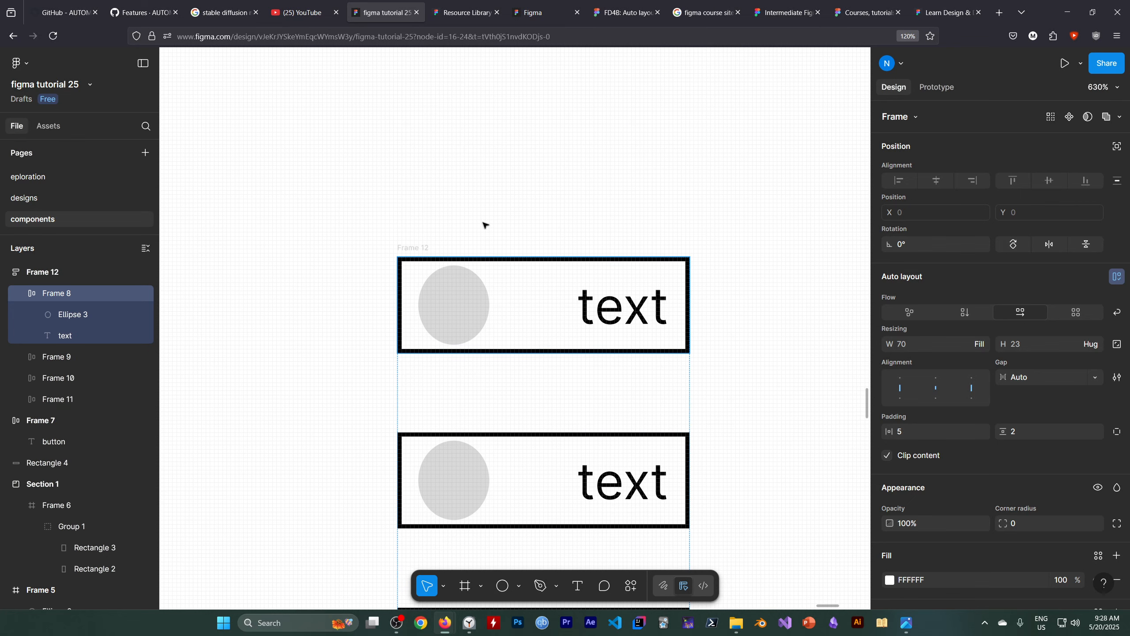
scroll(511, 200, down, 3)
scroll(580, 249, down, 3)
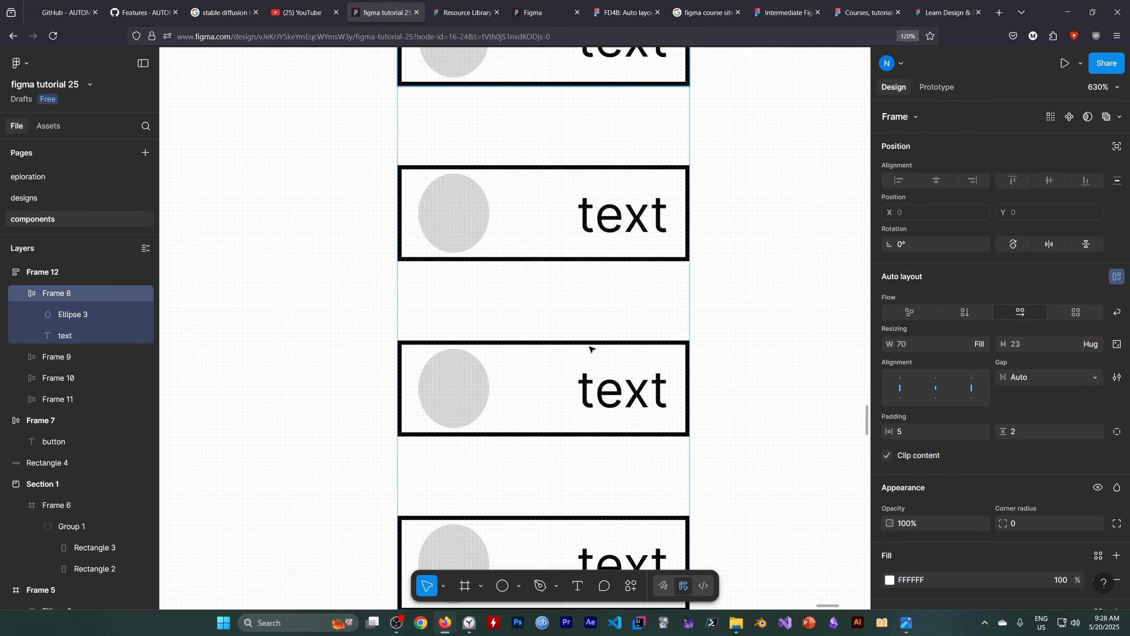
scroll(529, 214, up, 1)
scroll(530, 294, up, 2)
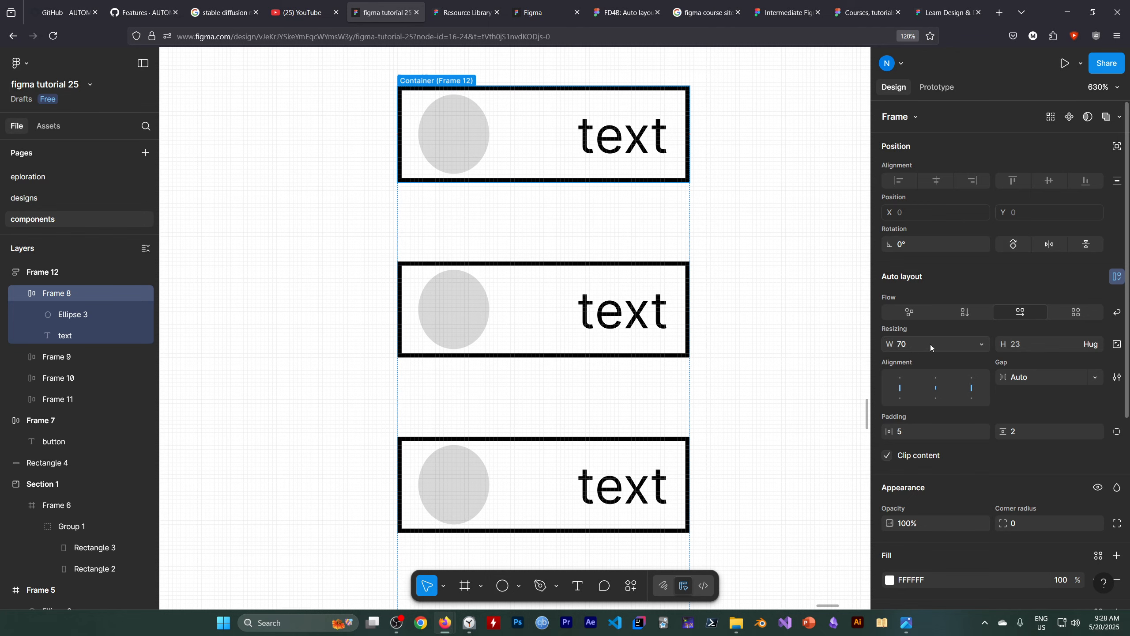
scroll(740, 351, down, 3)
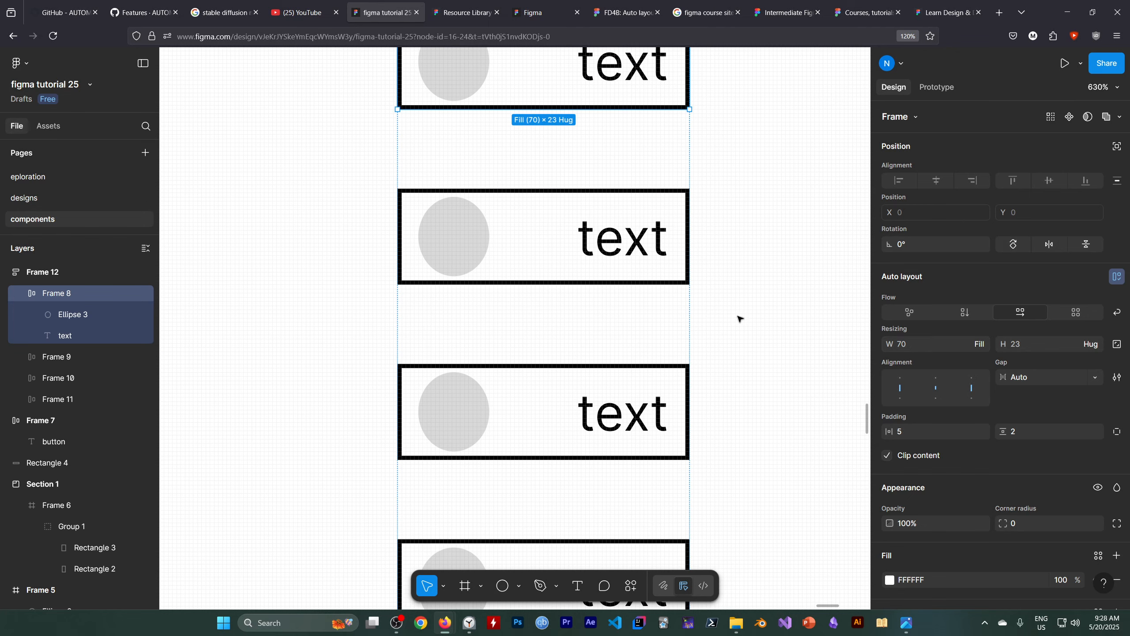
scroll(624, 257, up, 1)
click(346, 375)
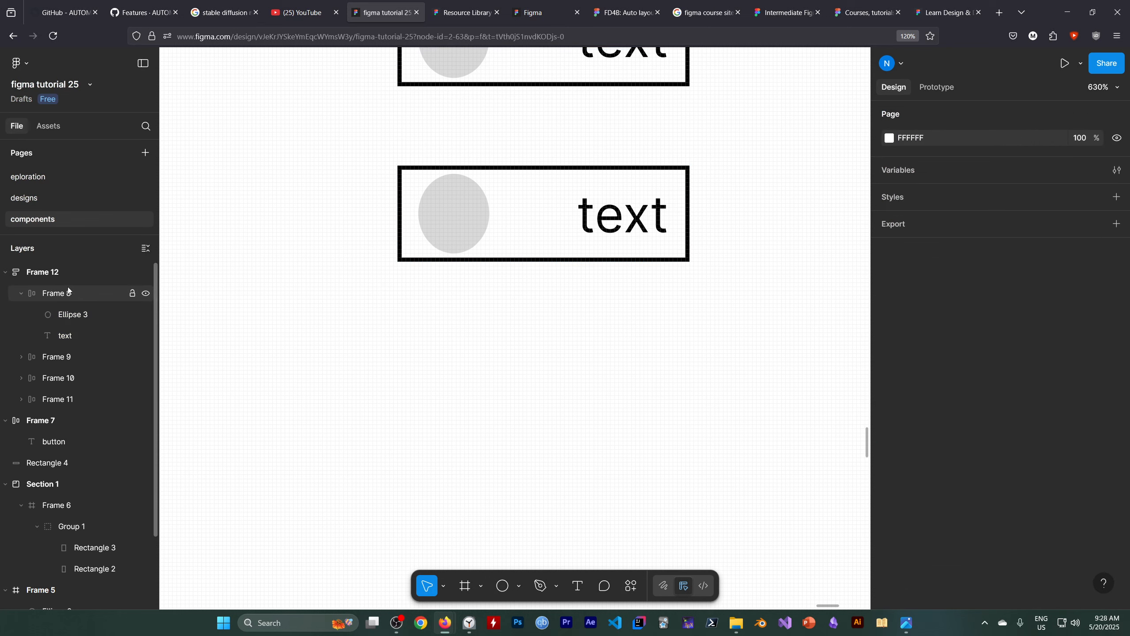
click(62, 294)
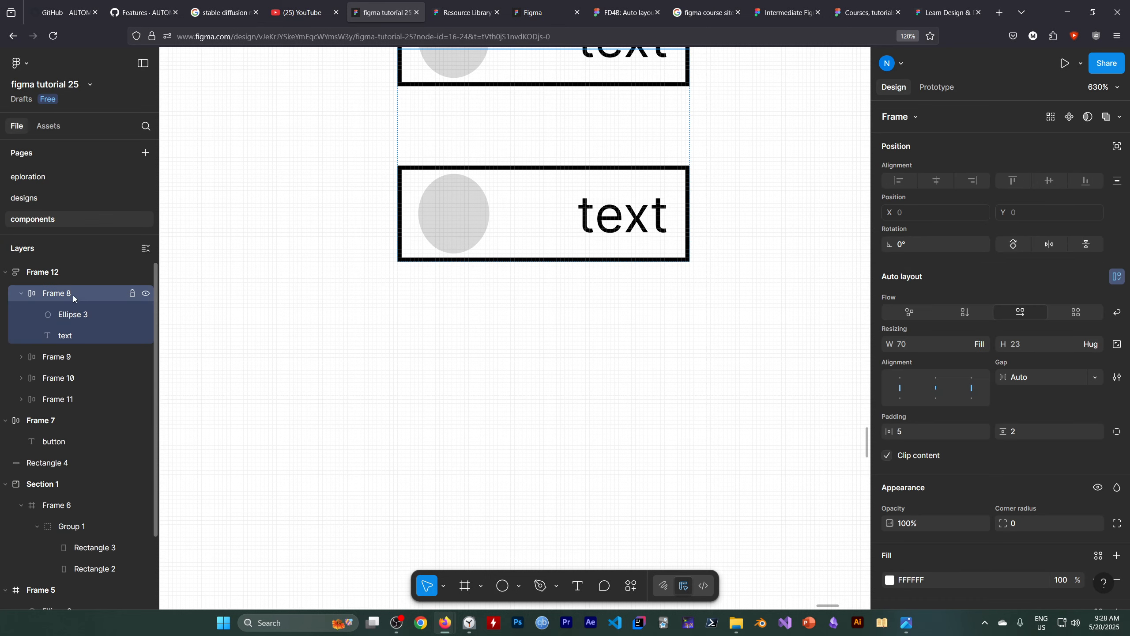
right_click(74, 293)
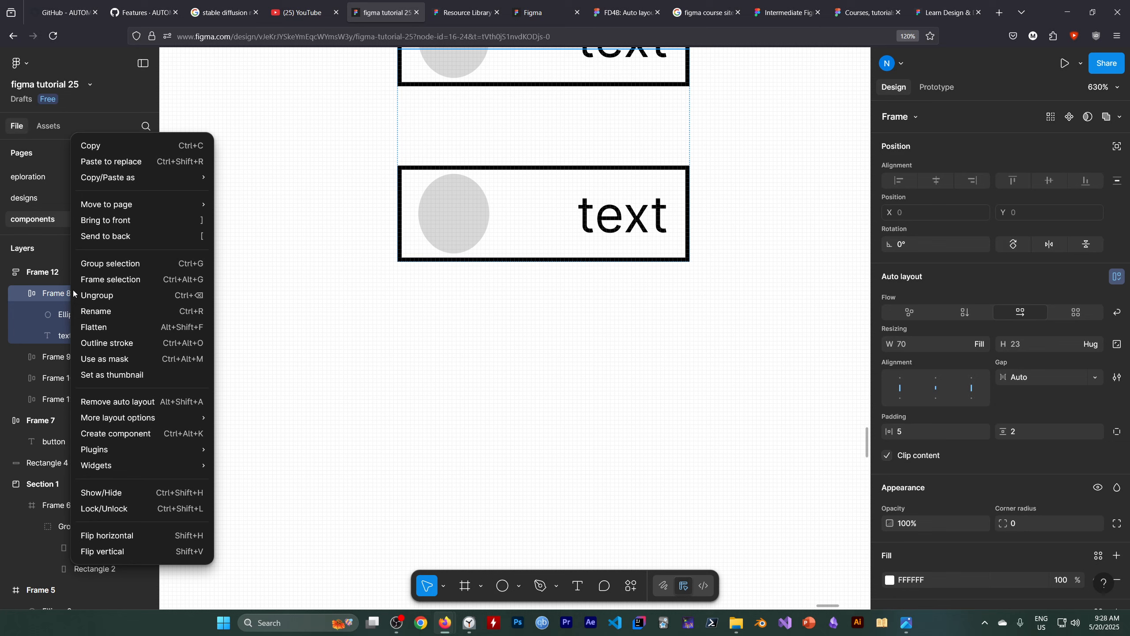
click(104, 149)
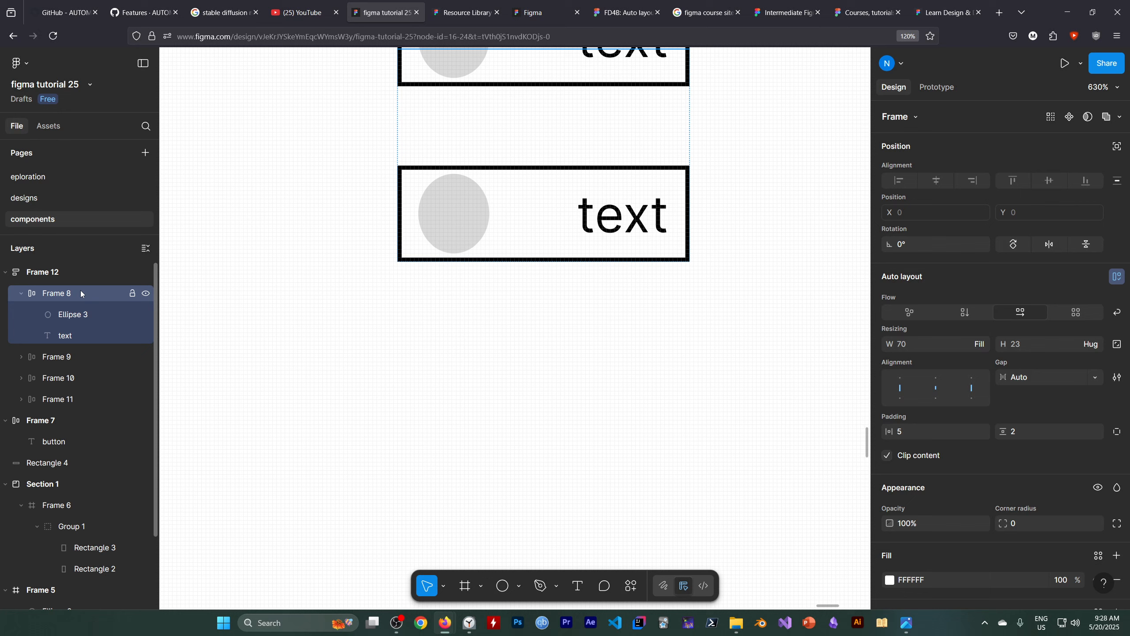
key(ctrl+v)
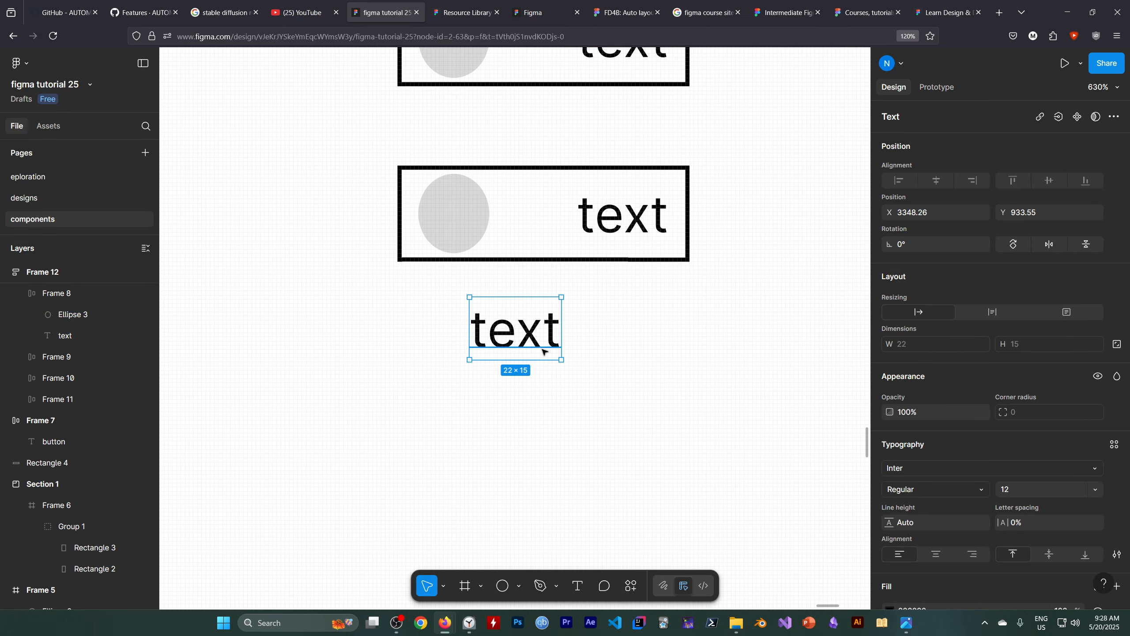
key(ctrl+z)
Duplicate Frame 11 out of the stack onto the canvas directly below Frame 12.
click(489, 262)
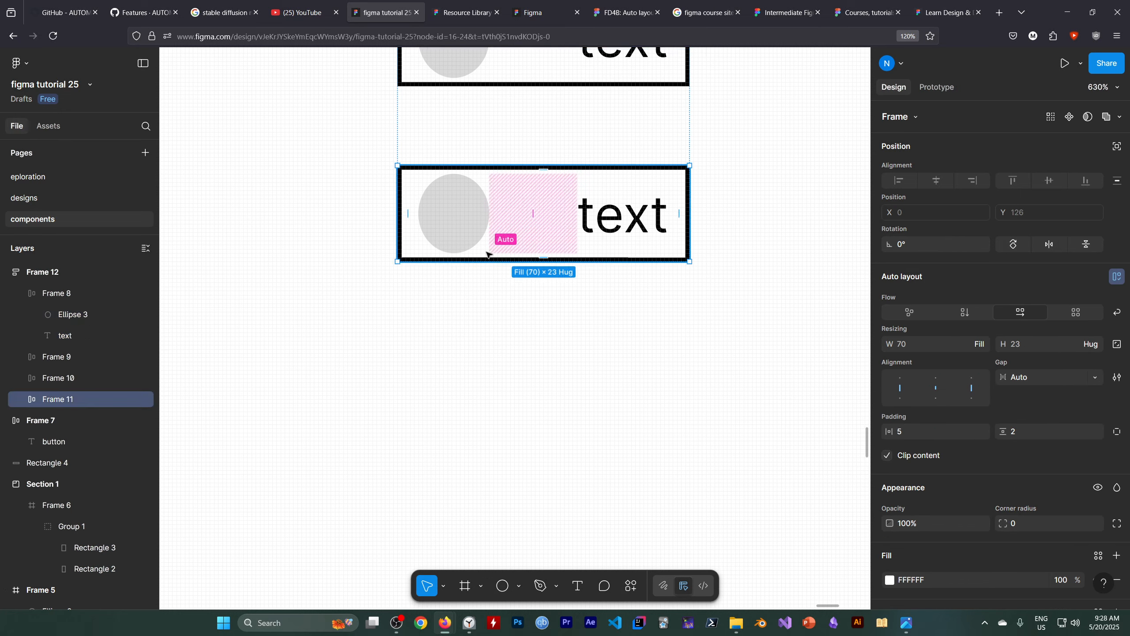
drag(502, 232, 504, 398)
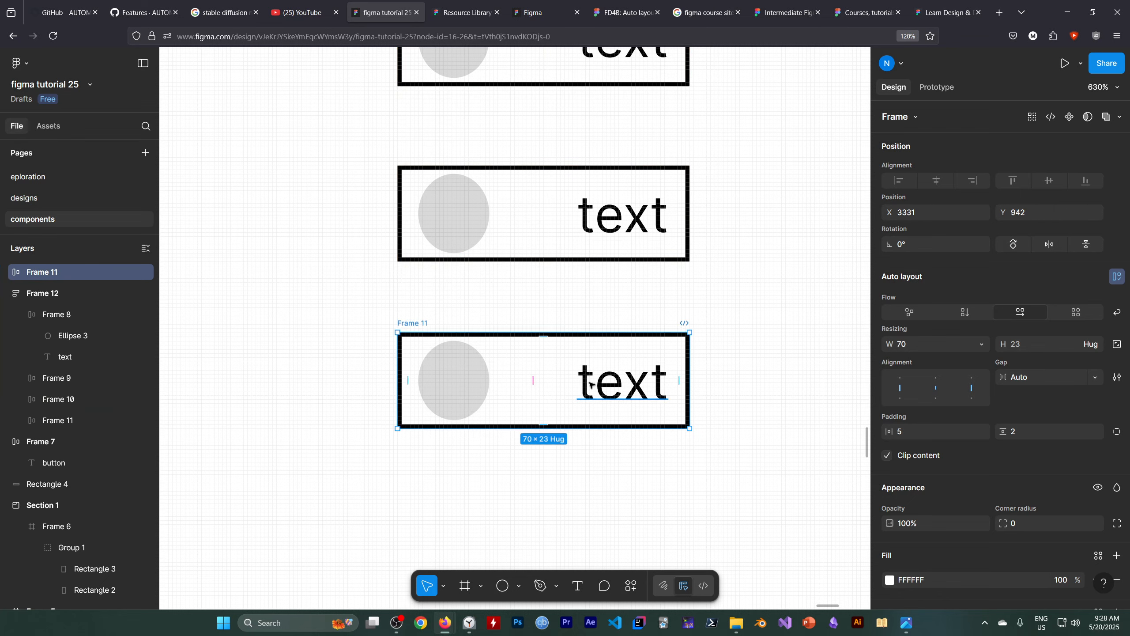
click(32, 296)
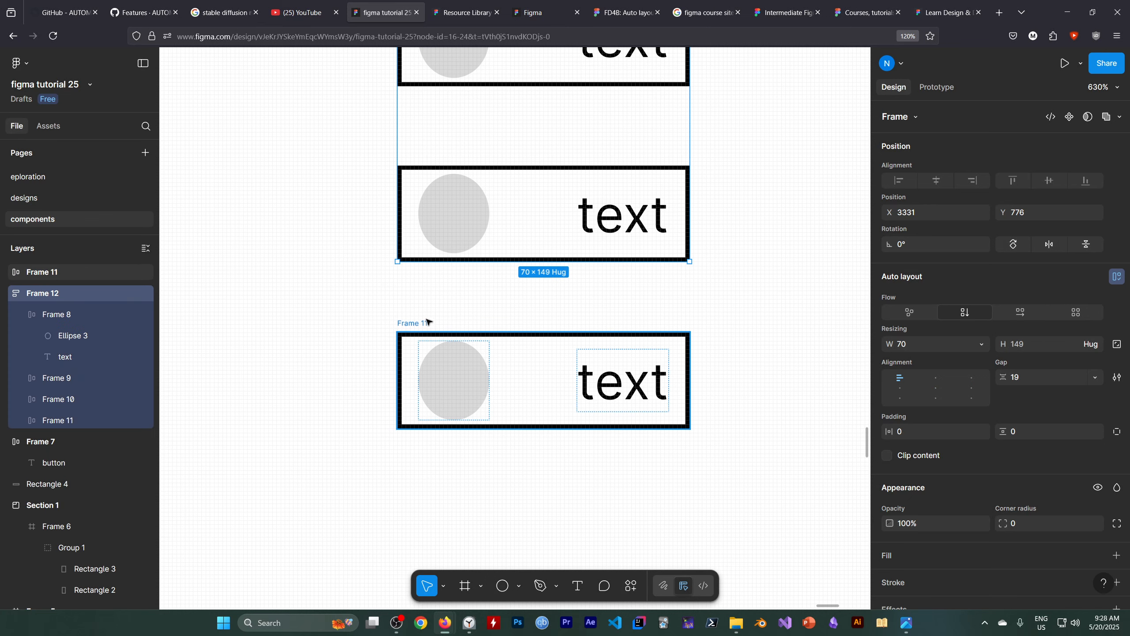
click(409, 323)
click(480, 476)
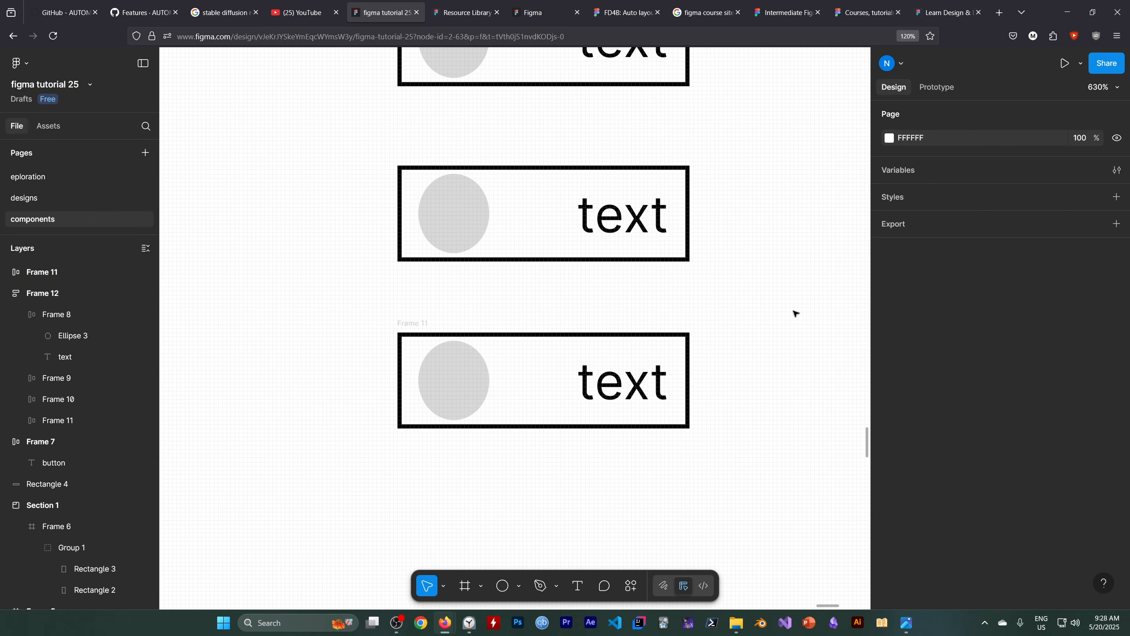
Widen the standalone Frame 11 copy to about 82, then narrow it to 69.
click(76, 273)
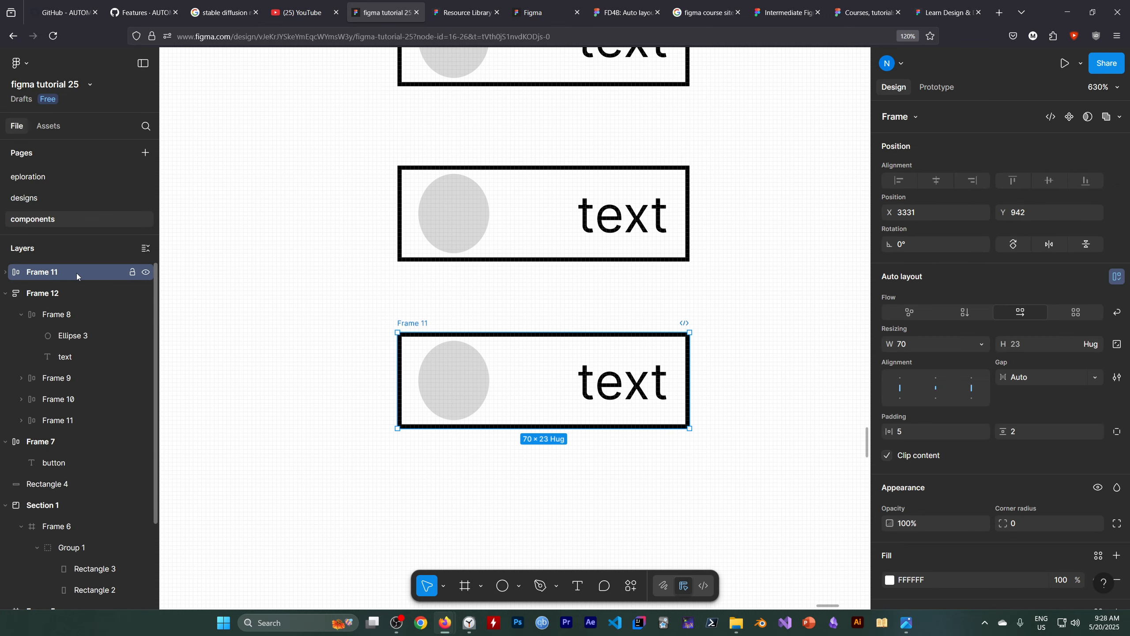
click(963, 342)
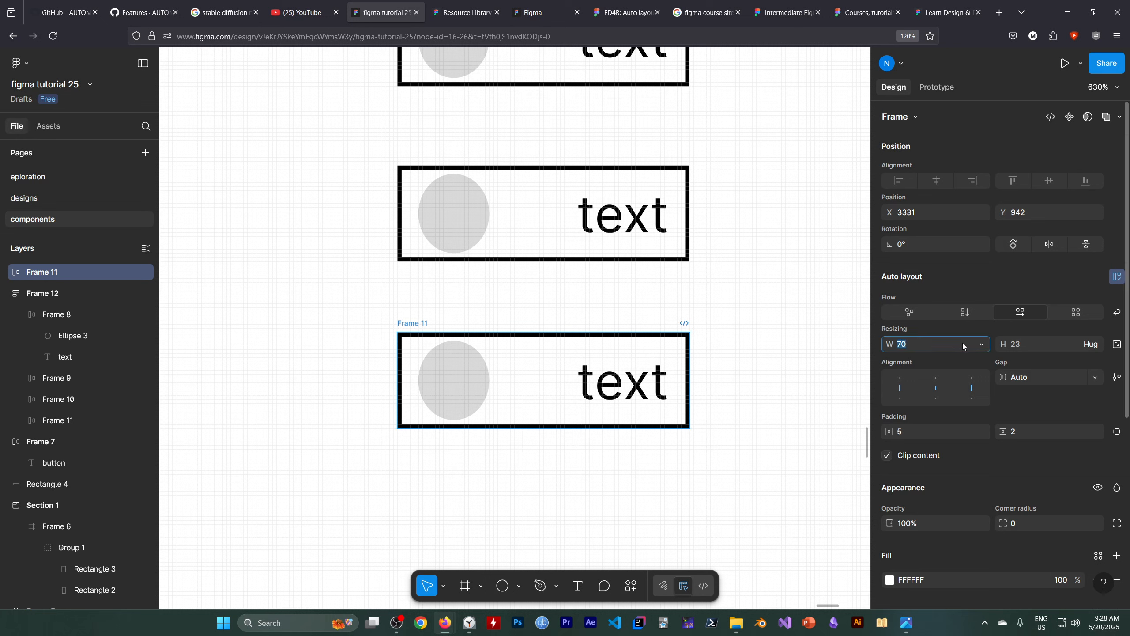
key(Up)
key(Up)
key(Up)
key(Up)
key(Up)
key(Up)
key(Up)
key(Up)
key(Up)
key(Up)
key(Up)
key(Up)
key(Up)
key(Up)
key(Up)
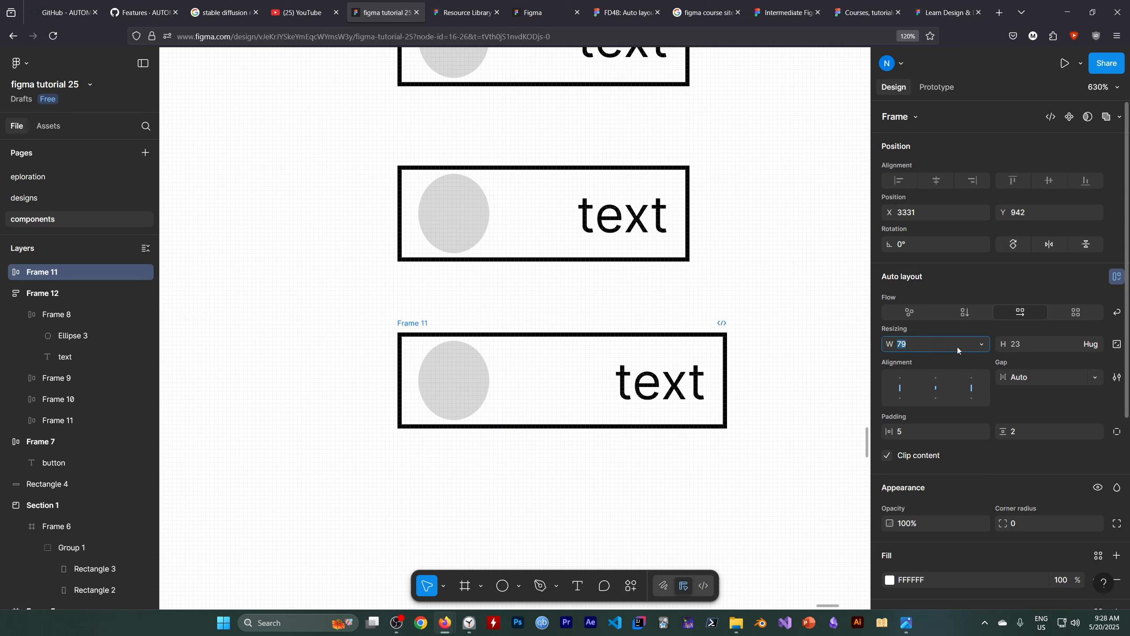
key(Down)
key(Down)
key(Down)
key(Down)
key(Down)
key(Down)
key(Down)
key(Down)
key(Down)
key(Down)
key(Down)
key(Down)
key(Down)
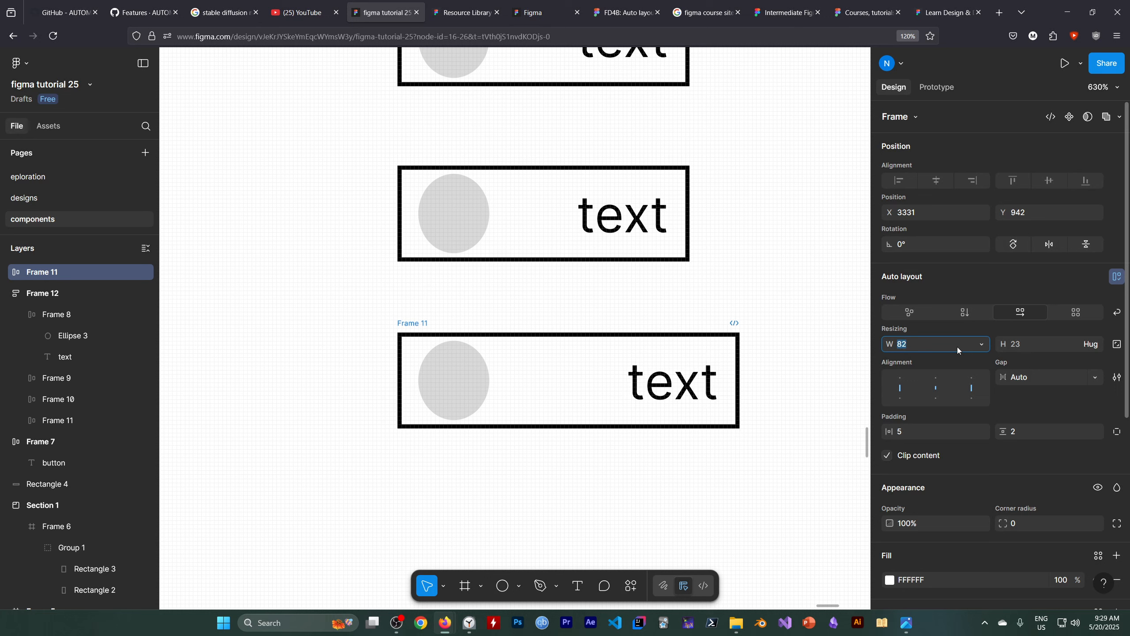
key(Down)
key(Down)
key(Down)
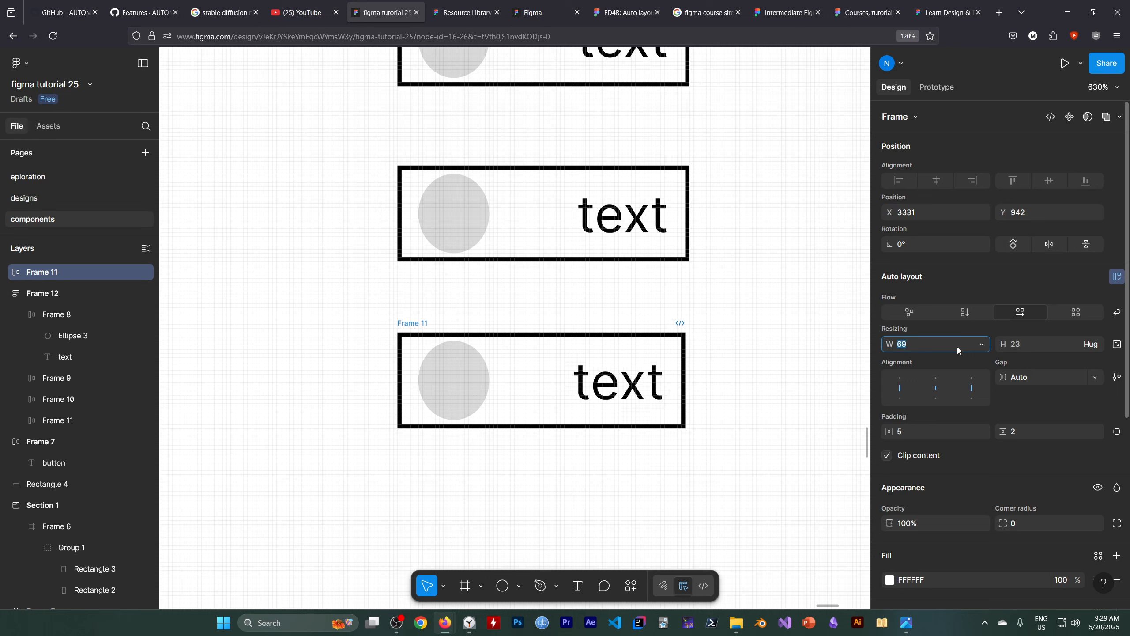
Increase the standalone Frame 11's height to 43, then reduce it to 24.
click(1051, 341)
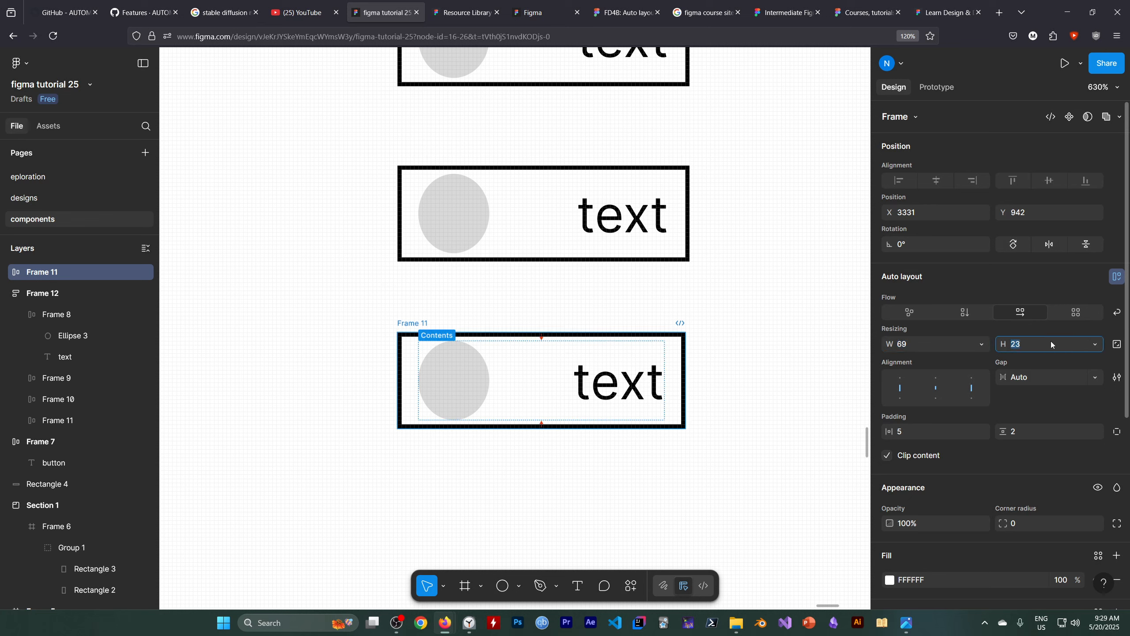
key(Up)
key(Up)
key(Up)
key(Up)
key(Up)
key(Up)
key(Up)
key(Up)
key(Up)
key(Up)
key(Up)
key(Up)
key(Up)
key(Up)
key(Up)
key(Up)
key(Up)
key(Up)
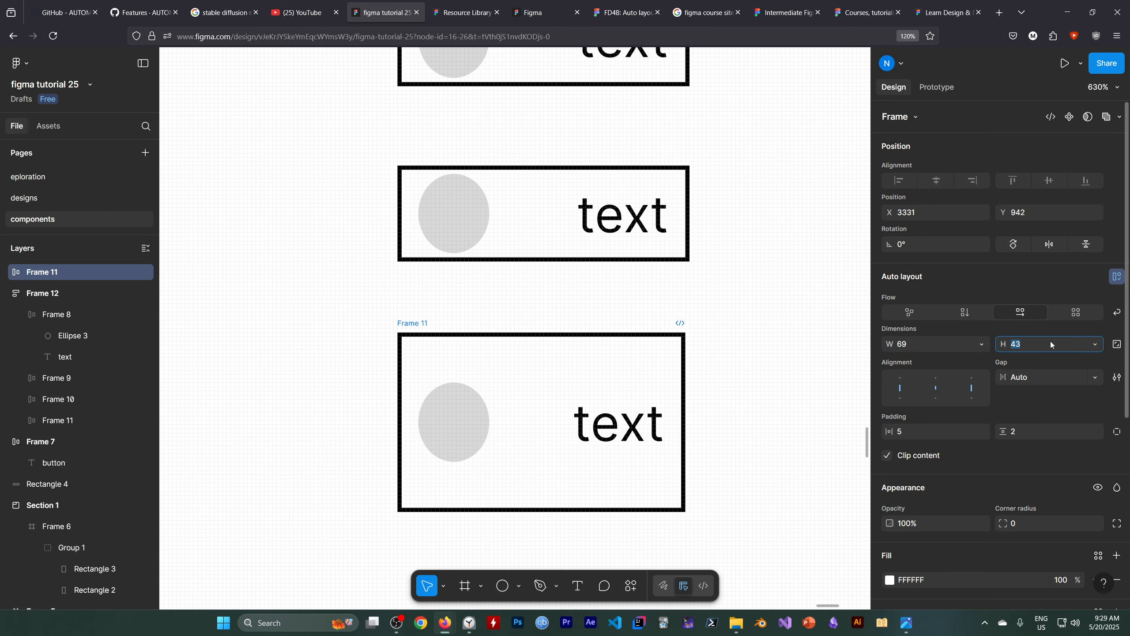
key(Down)
key(Down)
key(Down)
key(Down)
key(Down)
key(Down)
key(Down)
key(Down)
key(Down)
key(Down)
key(Down)
key(Down)
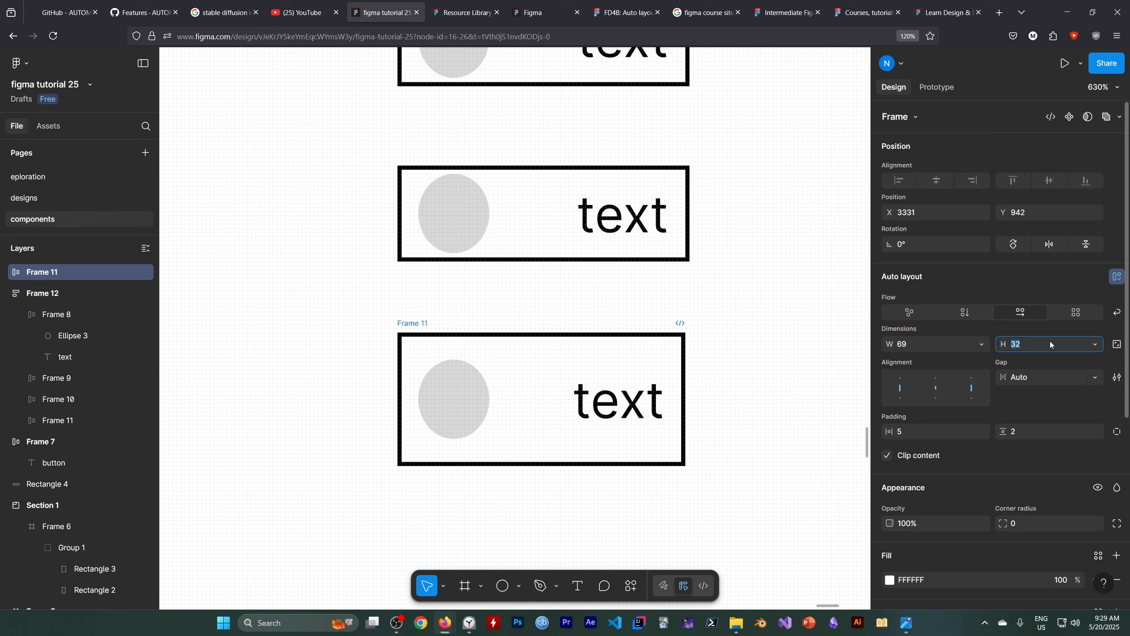
key(Down)
key(Down)
key(Down)
key(Down)
key(Down)
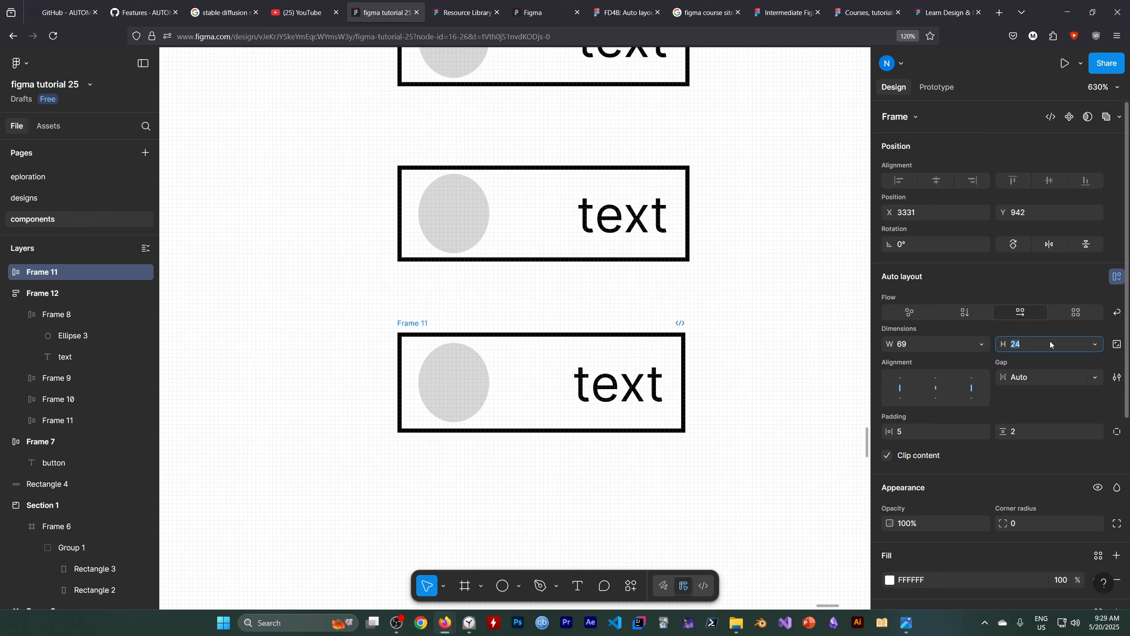
click(712, 487)
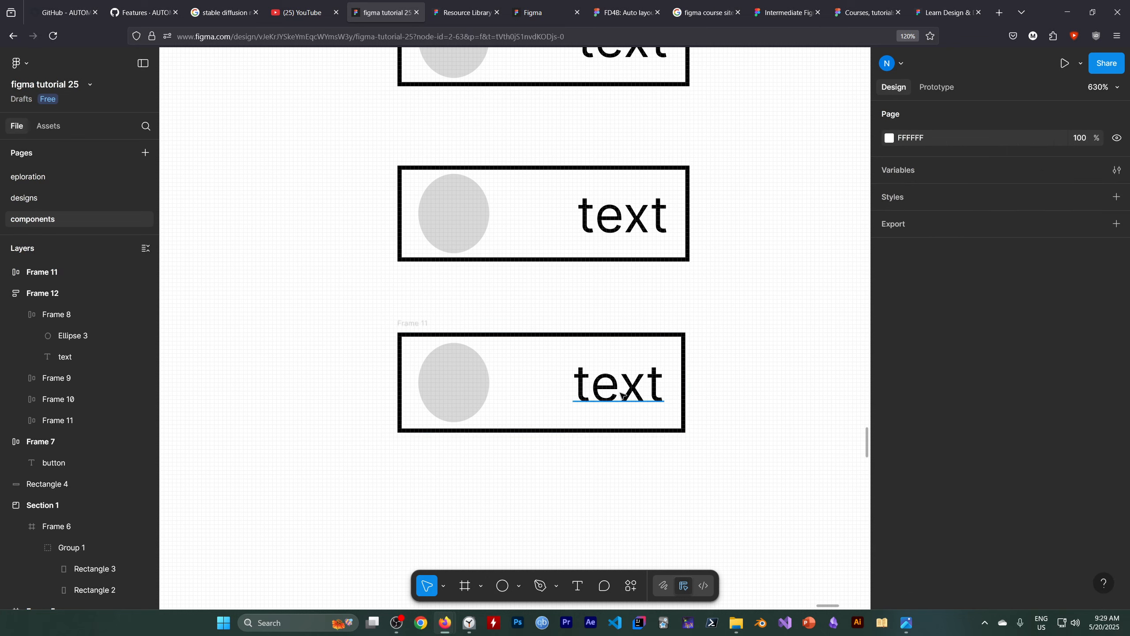
Align the standalone Frame 11's contents to its bottom-left corner with a fixed gap of 19.
click(95, 276)
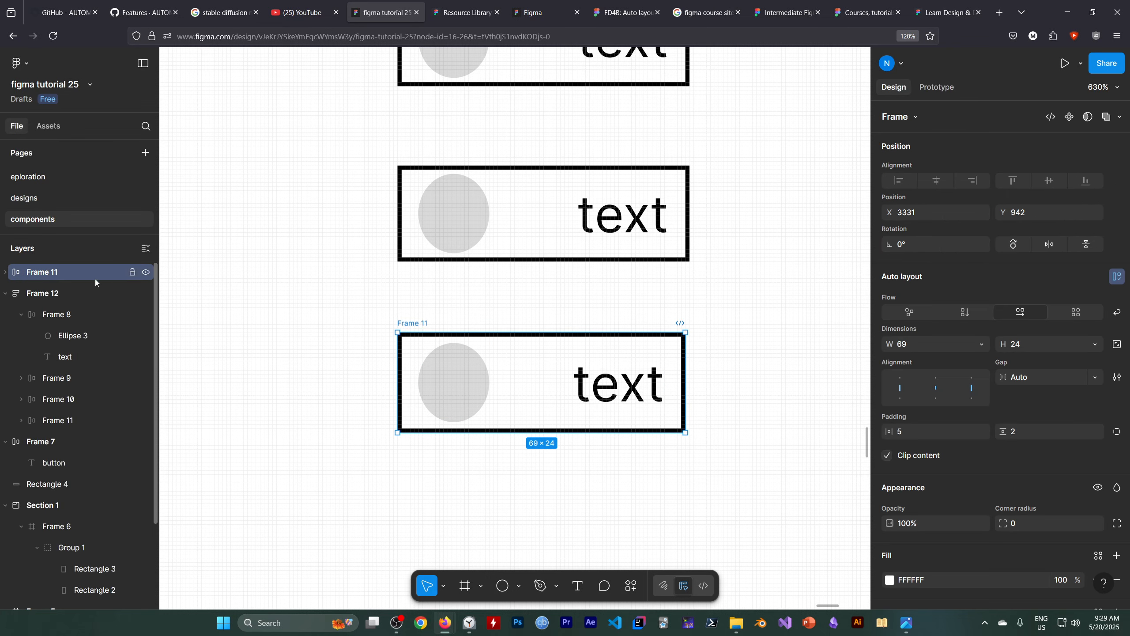
click(900, 381)
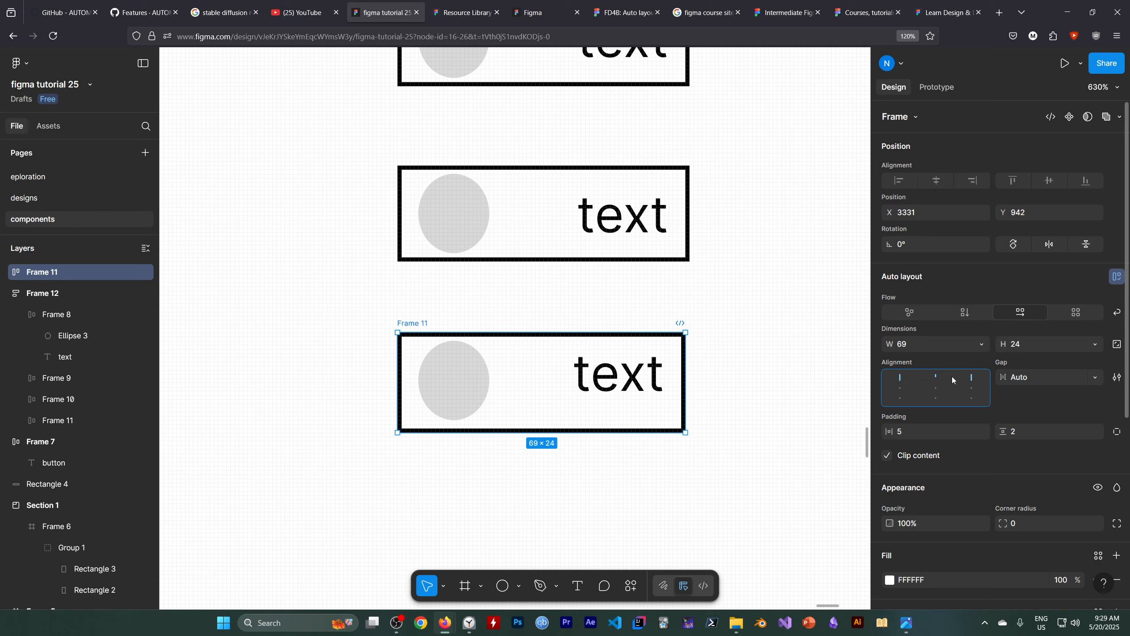
click(900, 401)
click(900, 400)
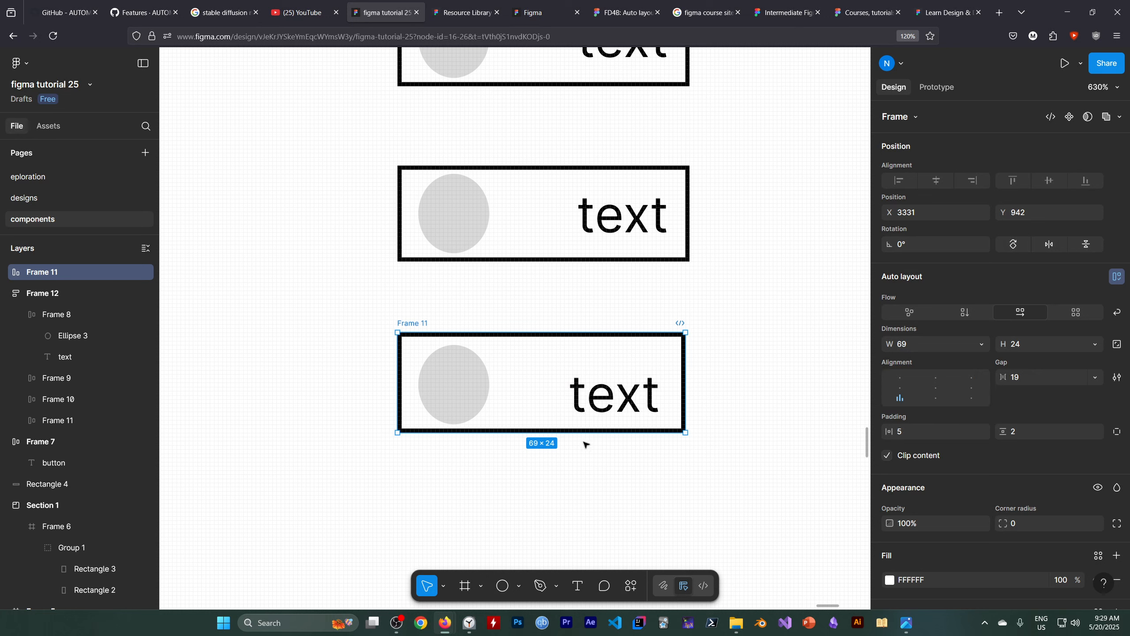
Stretch Frame 11's height to 44 and switch its content alignment to middle left, then top left.
drag(644, 429, 644, 516)
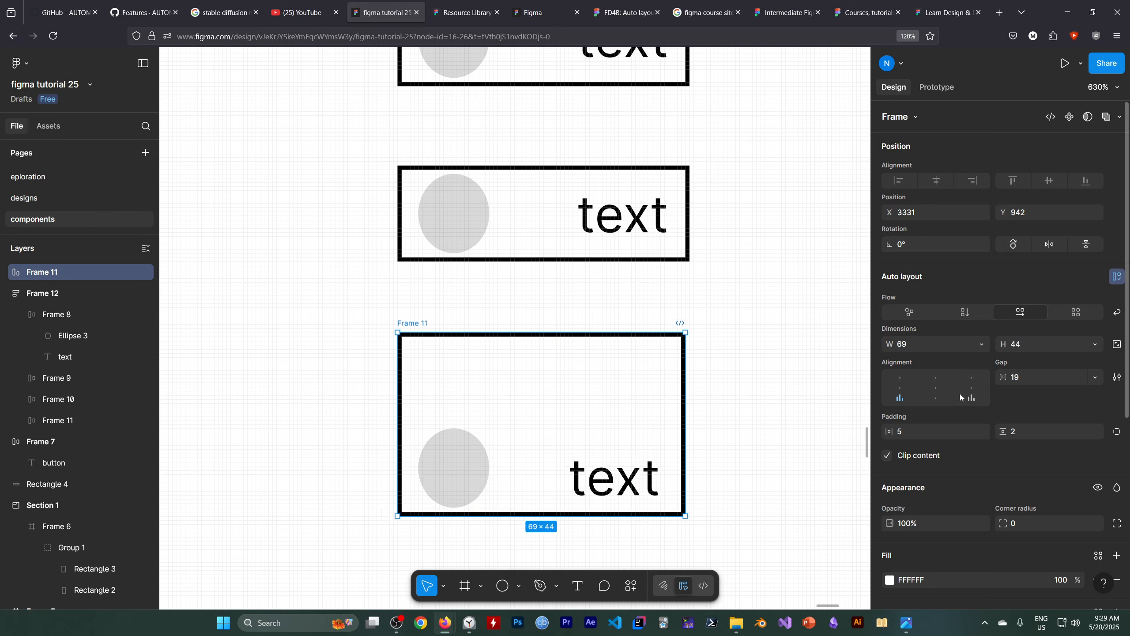
click(901, 388)
click(900, 378)
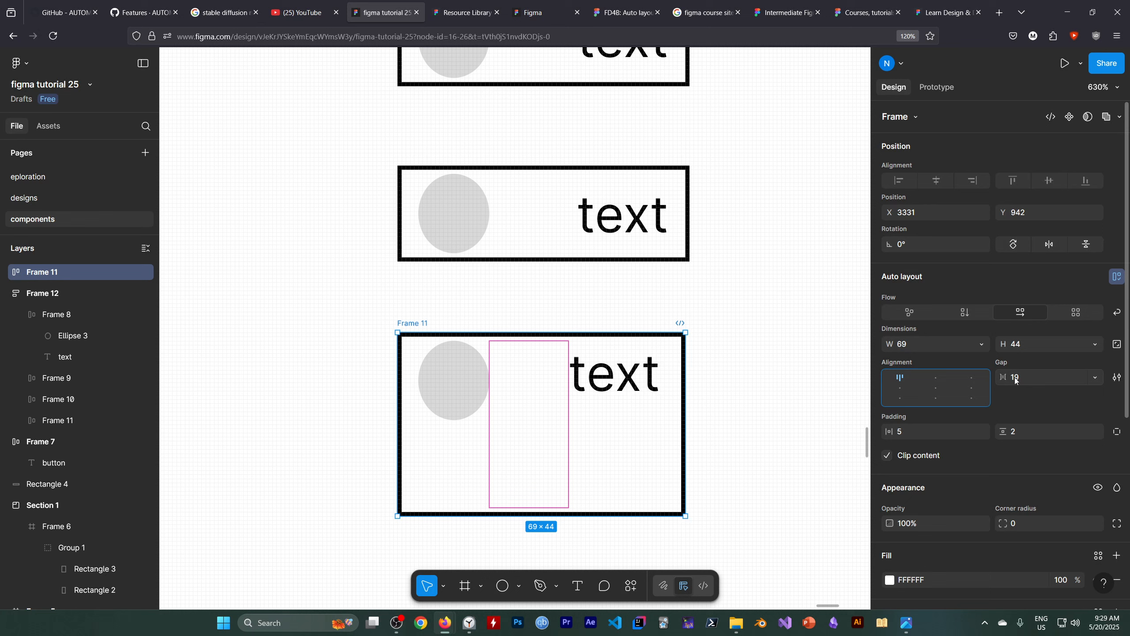
Try a gap of 31 between Frame 11's ellipse and text, then return it to 19.
click(1023, 379)
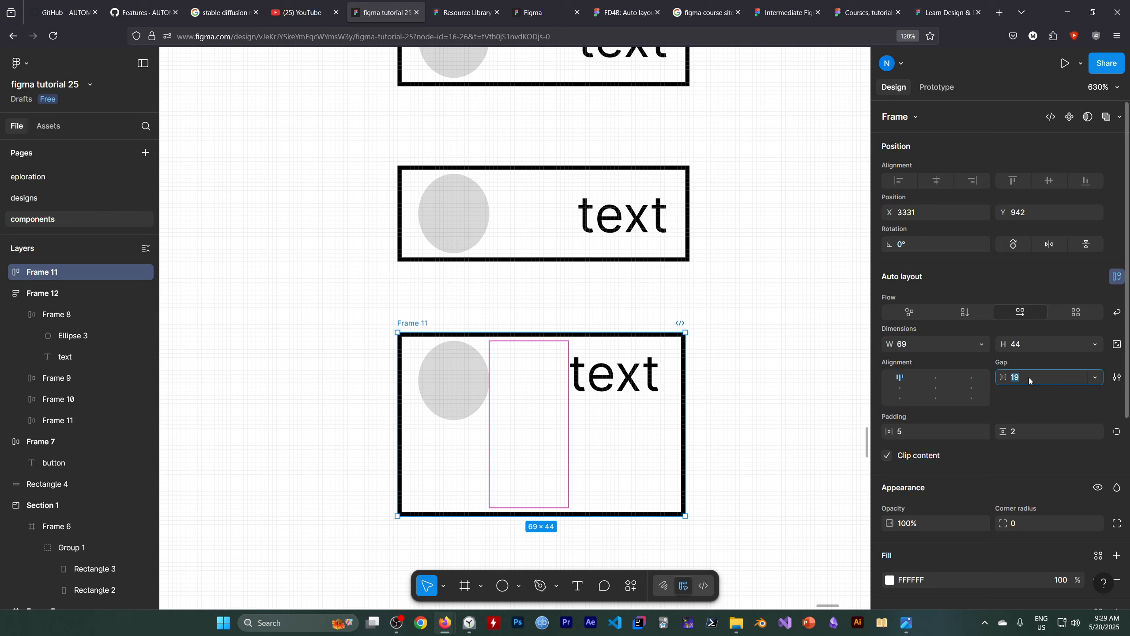
key(Up)
key(Up)
key(Up)
key(Up)
key(Up)
key(Up)
key(Up)
key(Up)
key(Up)
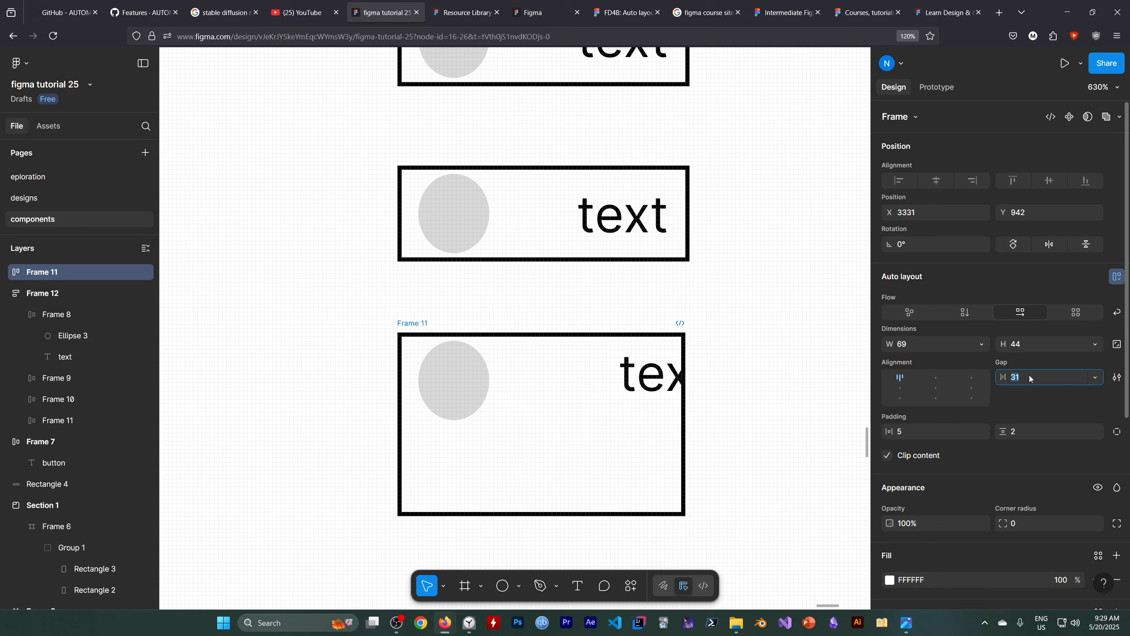
key(Down)
key(Down)
key(Down)
key(Down)
key(Down)
key(Down)
key(Down)
key(Down)
key(Down)
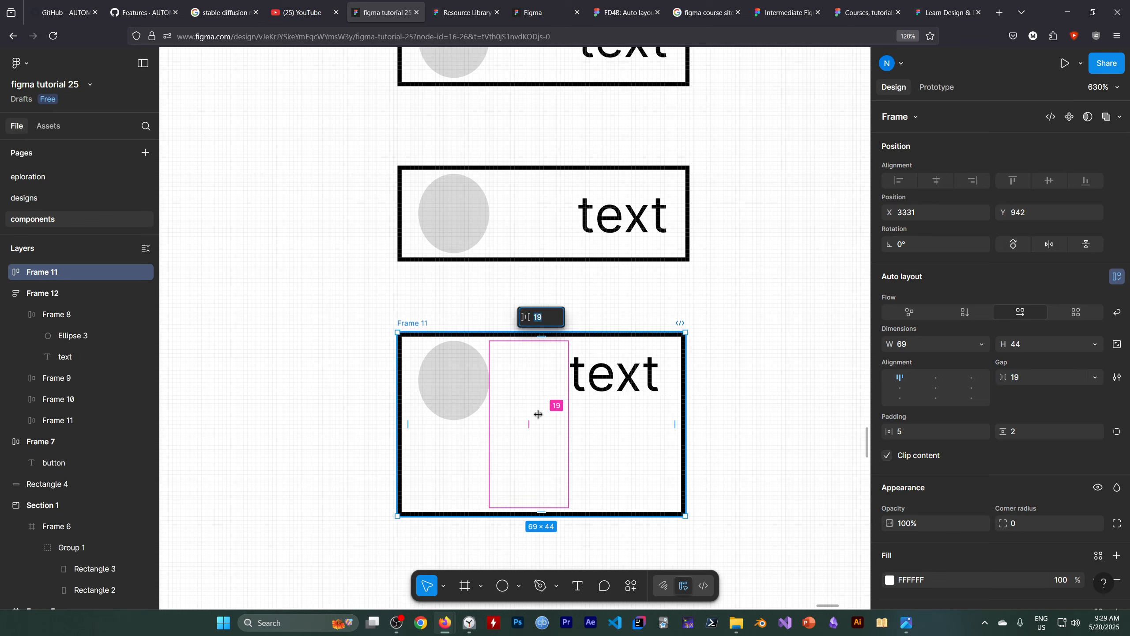
Adjust the gap between Frame 11's ellipse and text to 17 on the canvas, and shrink the frame's height to 23.
mouse_move(536, 414)
mouse_down()
mouse_move(573, 416)
mouse_move(526, 416)
mouse_up()
click(776, 455)
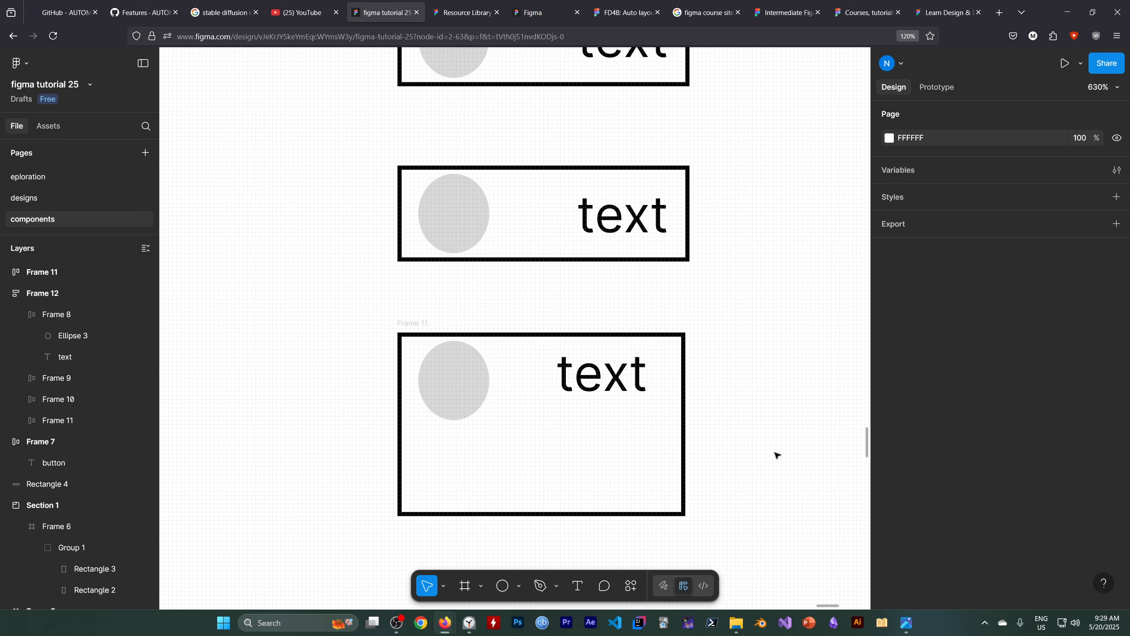
click(534, 516)
mouse_move(533, 472)
mouse_down()
mouse_move(544, 450)
mouse_move(539, 471)
mouse_up()
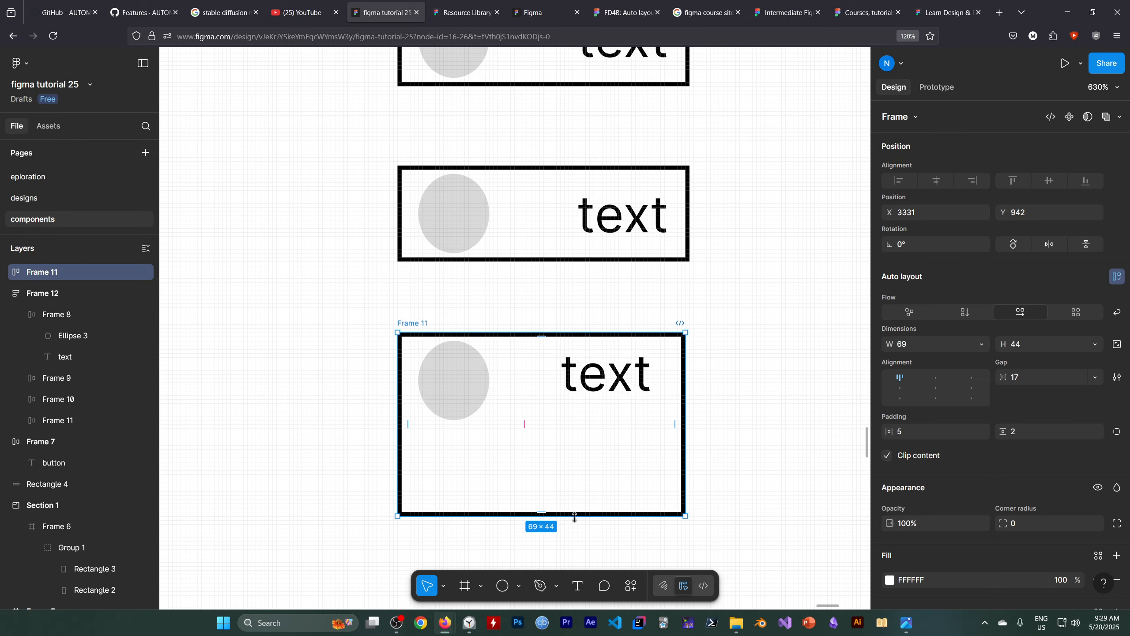
drag(574, 514, 574, 427)
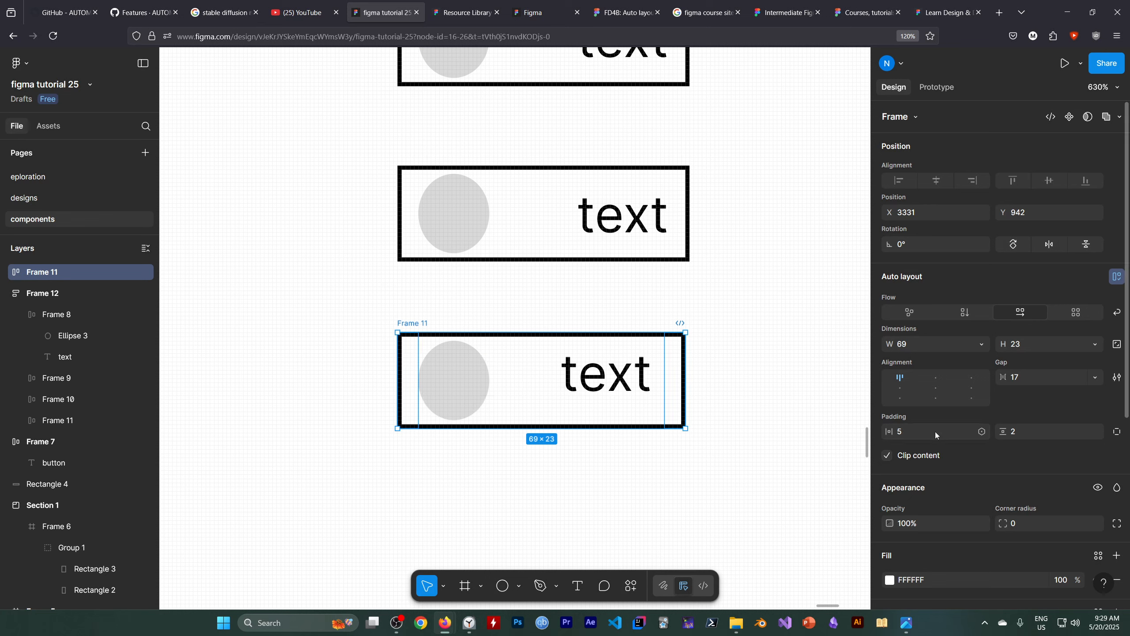
Set Frame 11's horizontal padding to 18, reduce its left padding to 7, and check the individual padding values.
key(Up)
key(Up)
key(Up)
key(Up)
key(Up)
key(Up)
key(Up)
key(Up)
key(Up)
key(Up)
key(Up)
key(Up)
key(Up)
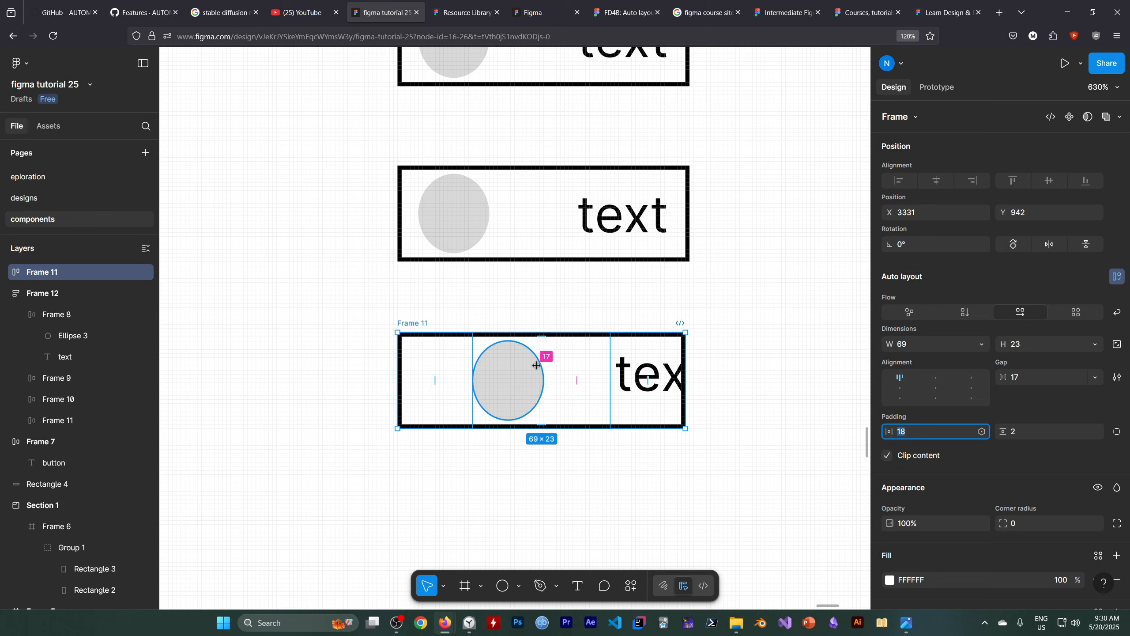
drag(432, 374, 384, 378)
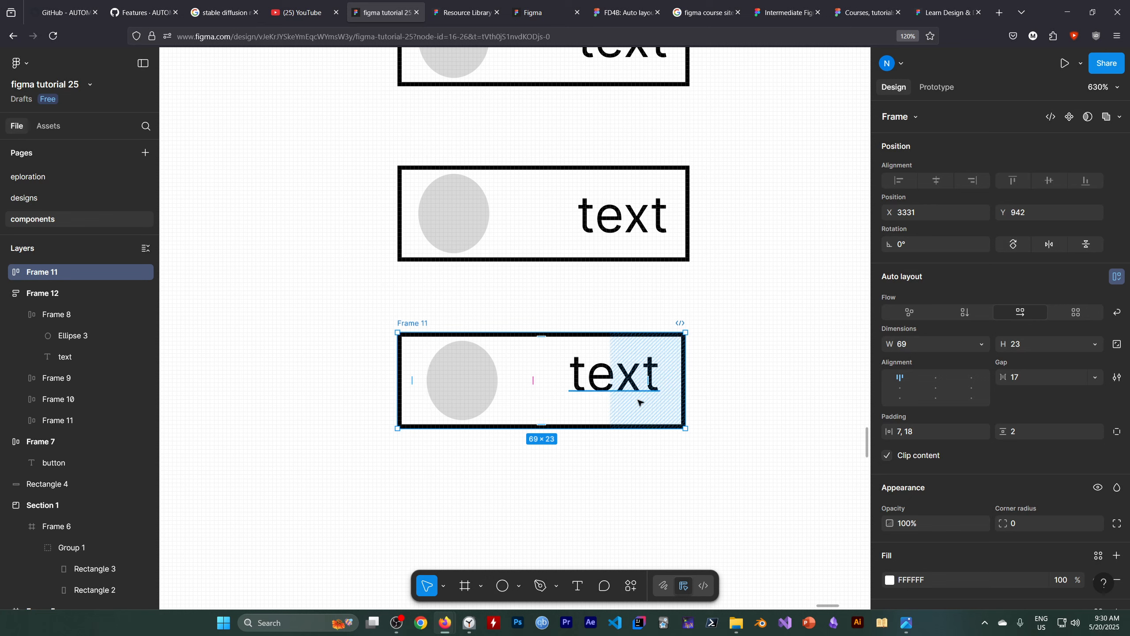
click(1117, 431)
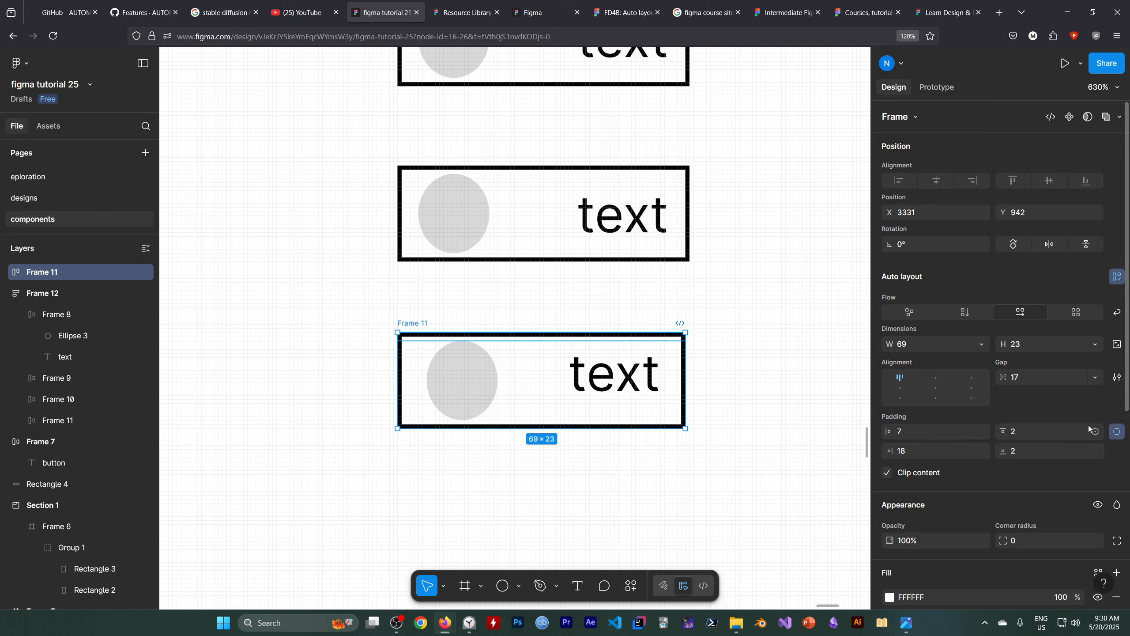
click(1118, 431)
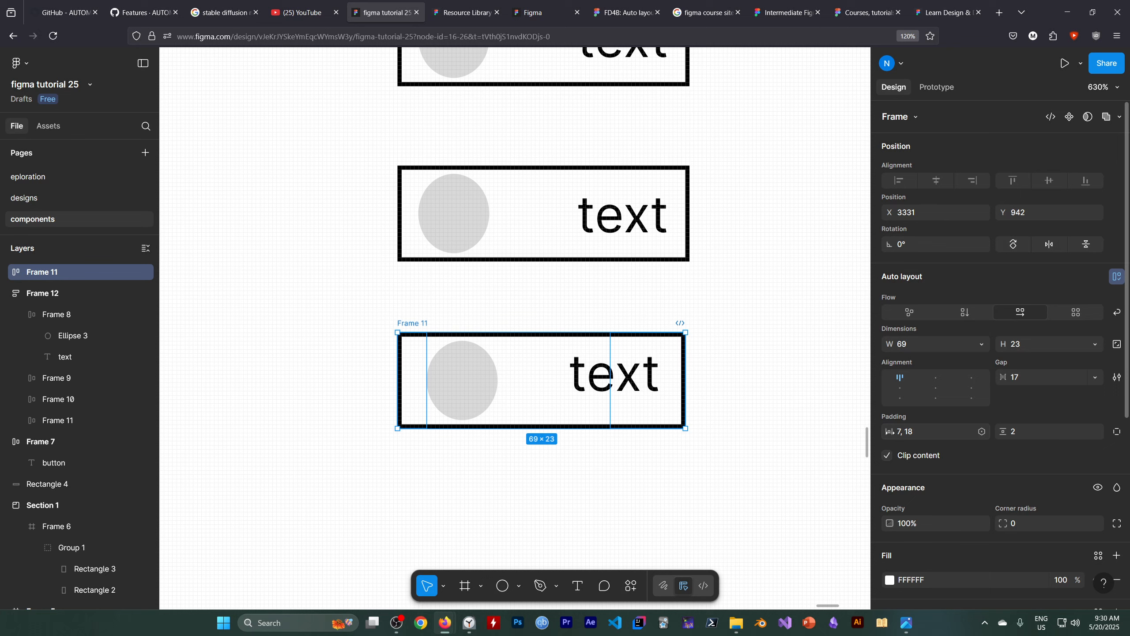
Adjust Frame 11's spacing to horizontal padding 8, 19, vertical padding 7 and a gap of 15.
drag(888, 432, 891, 431)
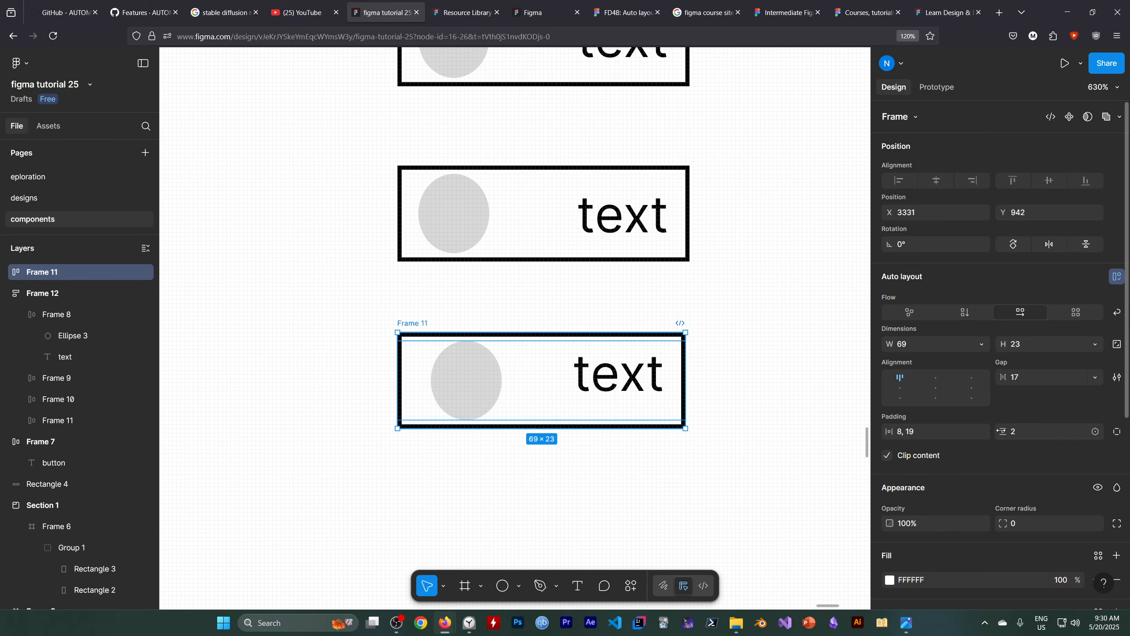
drag(1004, 431, 1008, 431)
drag(539, 381, 544, 466)
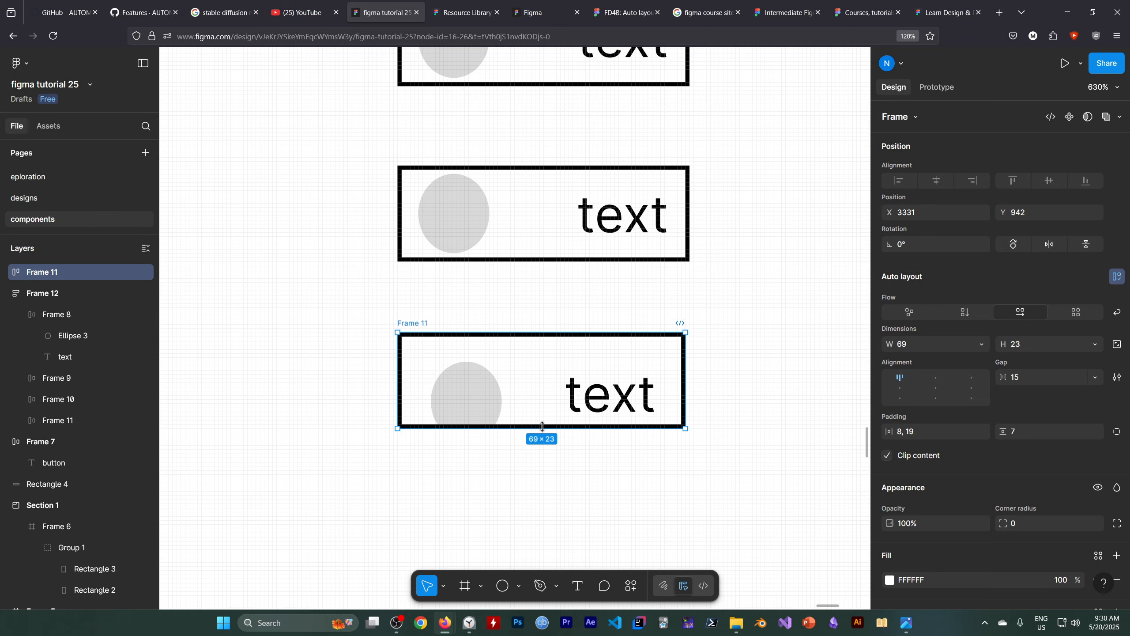
Enlarge Frame 11 to 108 × 40 by extending its lower, left and right edges, and center its contents.
drag(543, 427, 546, 495)
drag(397, 404, 273, 403)
drag(685, 404, 723, 406)
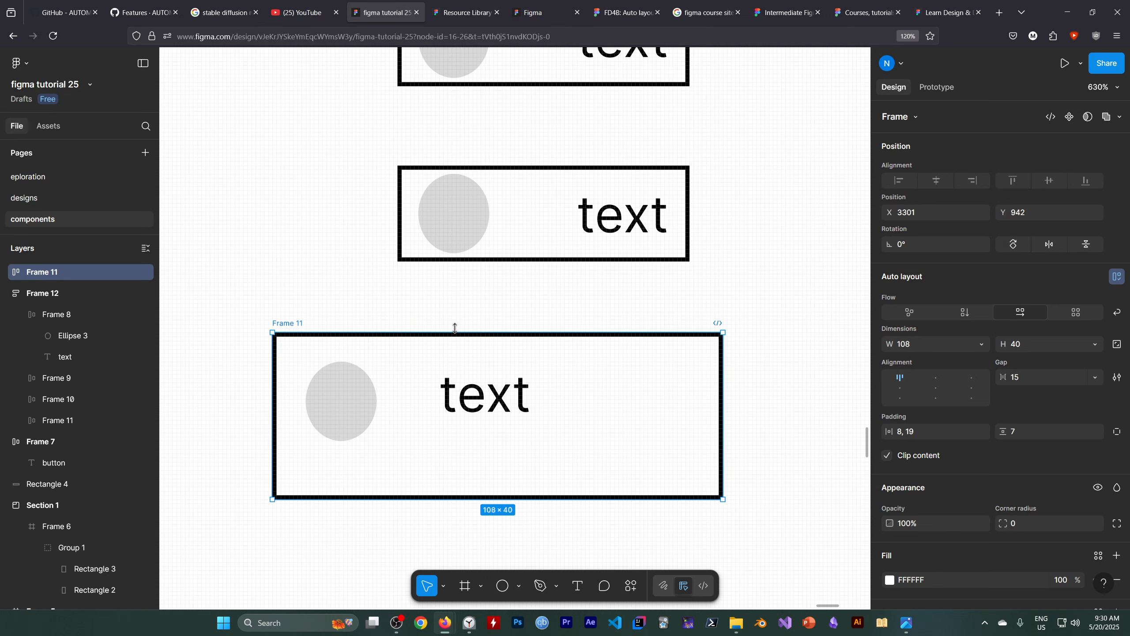
click(905, 389)
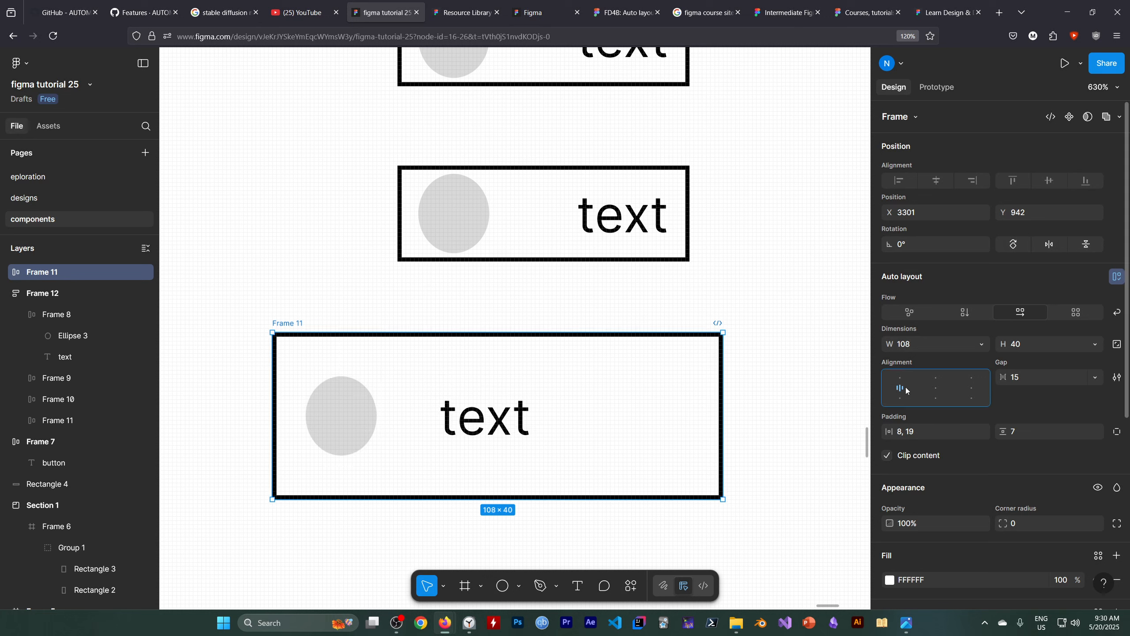
click(935, 390)
Set Frame 11's left and right padding both to 16.
drag(889, 432, 899, 432)
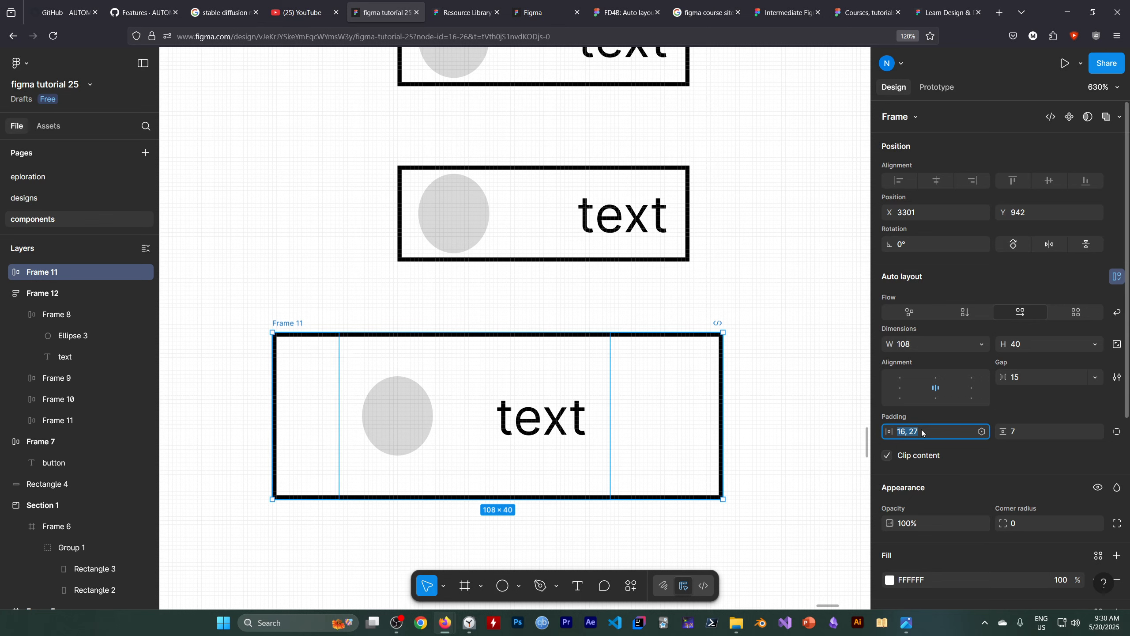
click(937, 437)
key(BackSpace)
key(BackSpace)
text(16)
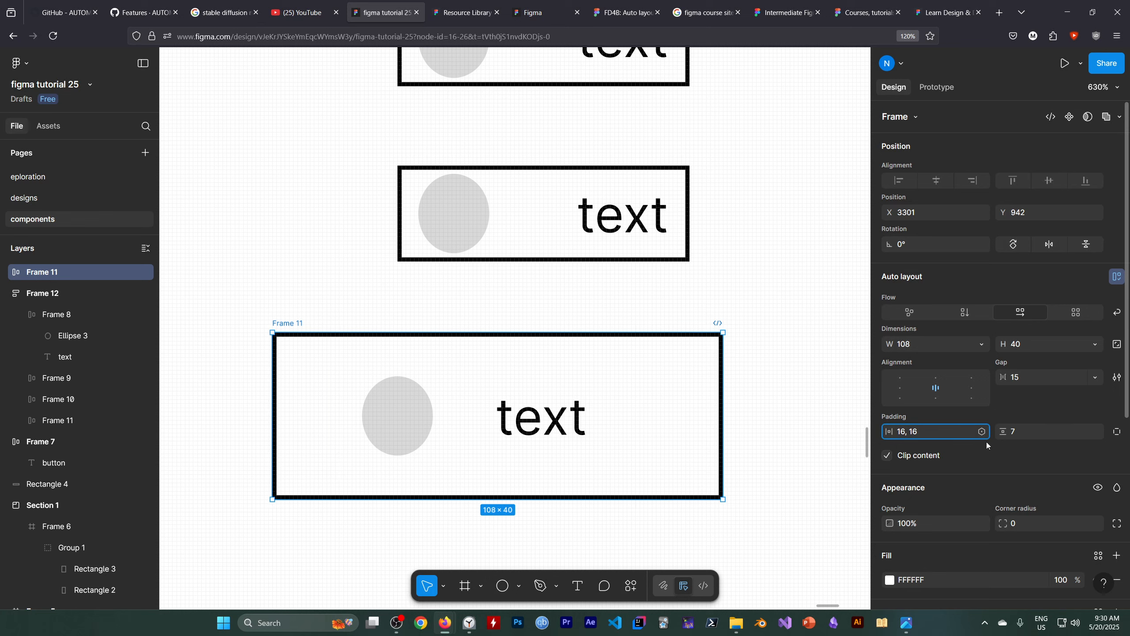
key(Return)
Try to move the ellipse freely inside Frame 11, then open the frame's vertical padding value.
click(412, 423)
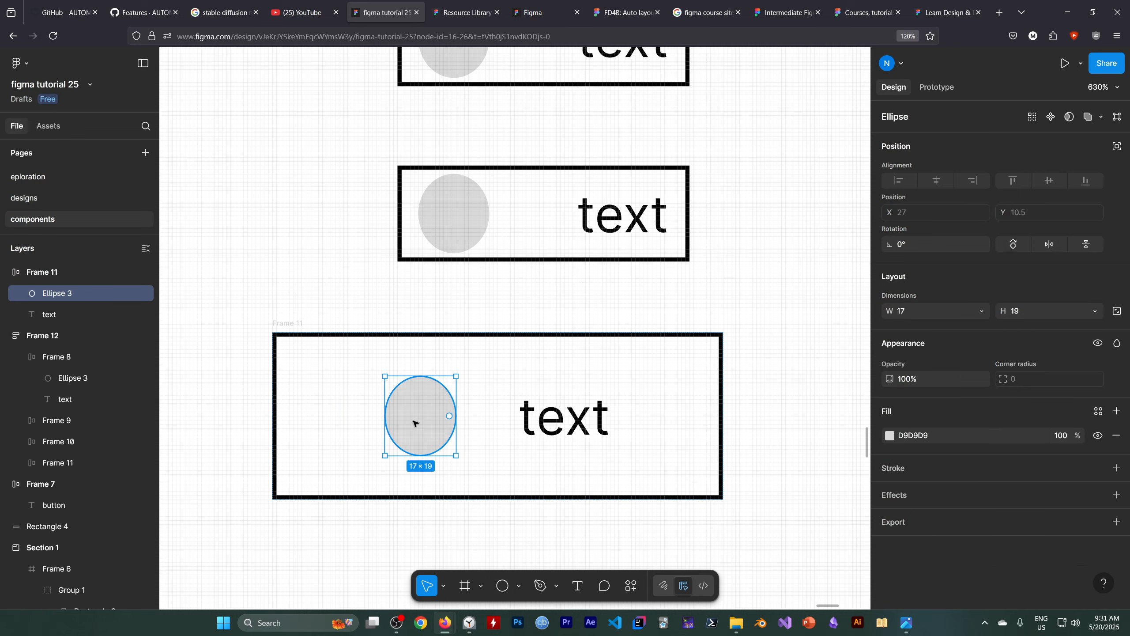
drag(412, 423, 365, 430)
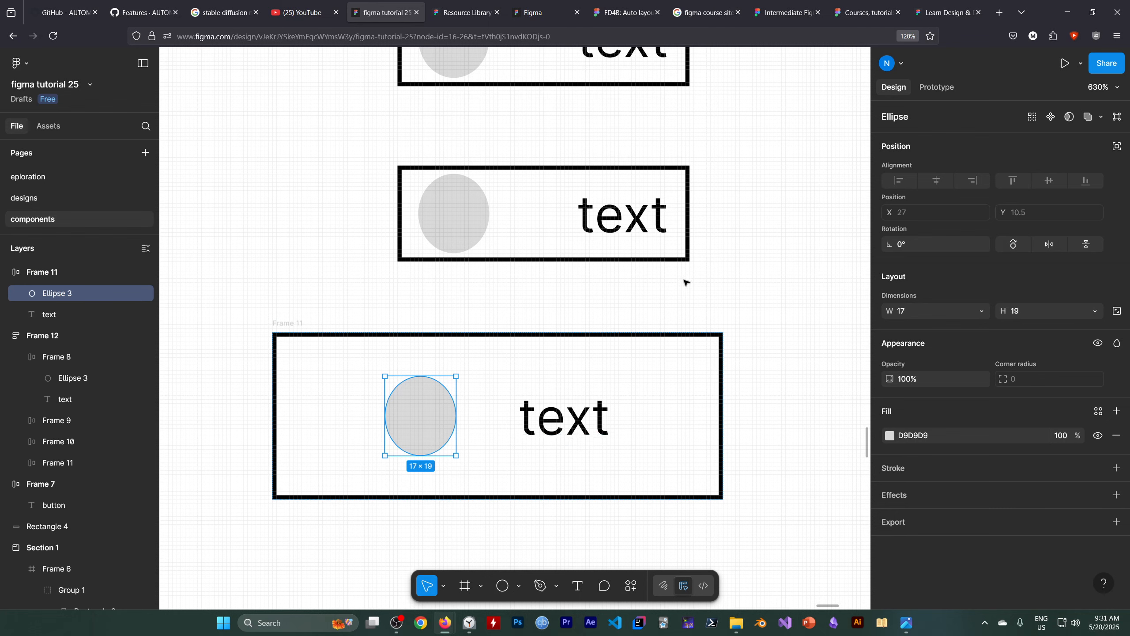
click(84, 272)
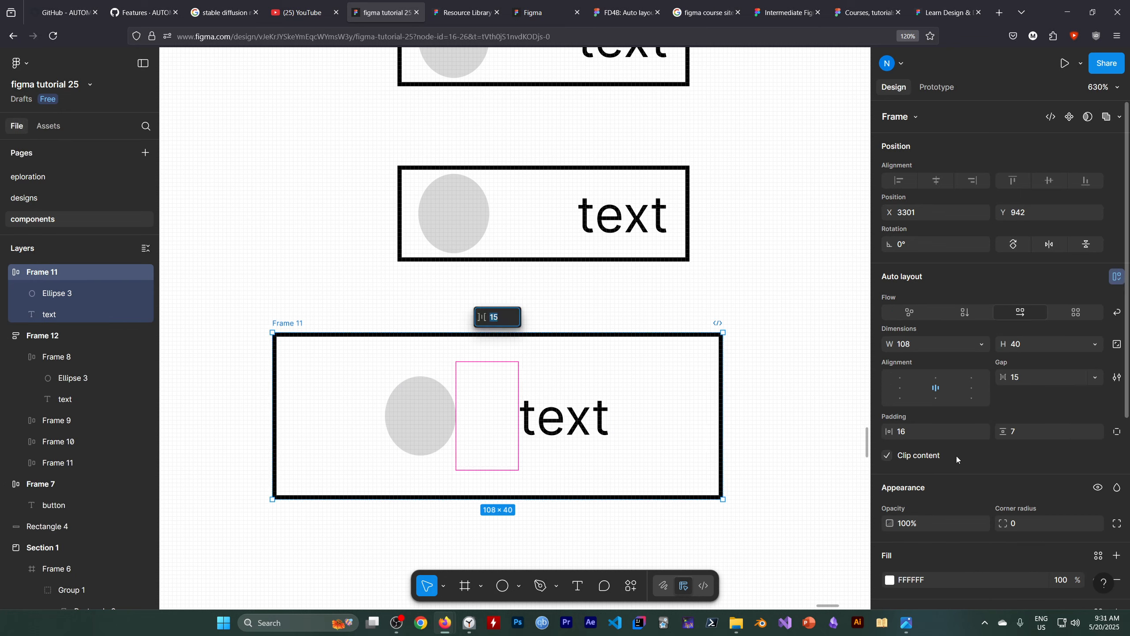
click(1028, 431)
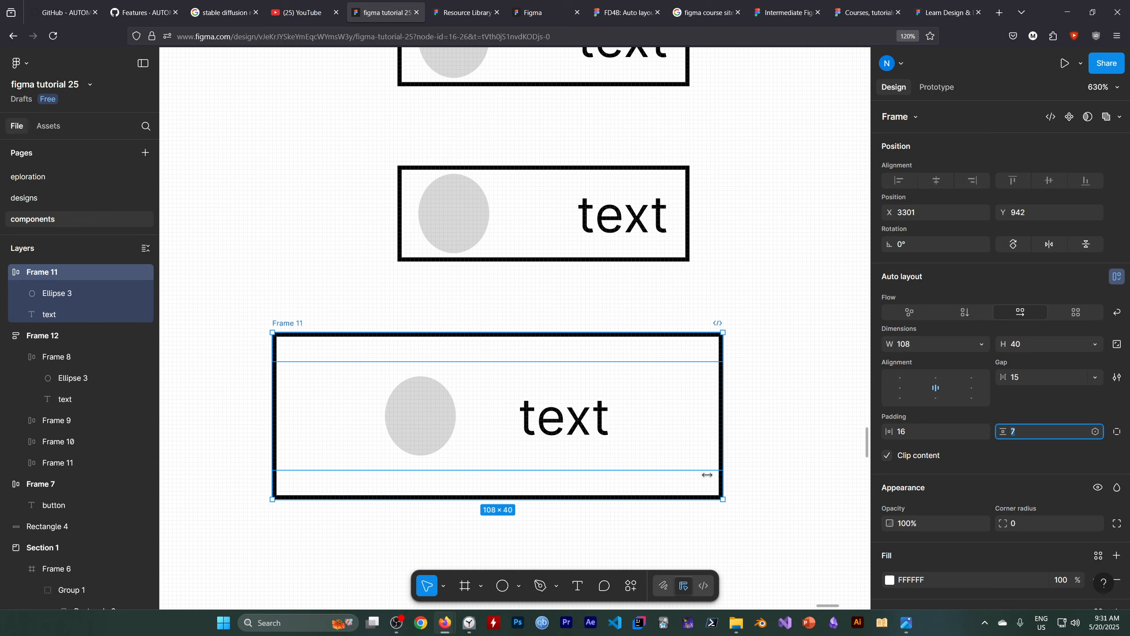
mouse_move(402, 624)
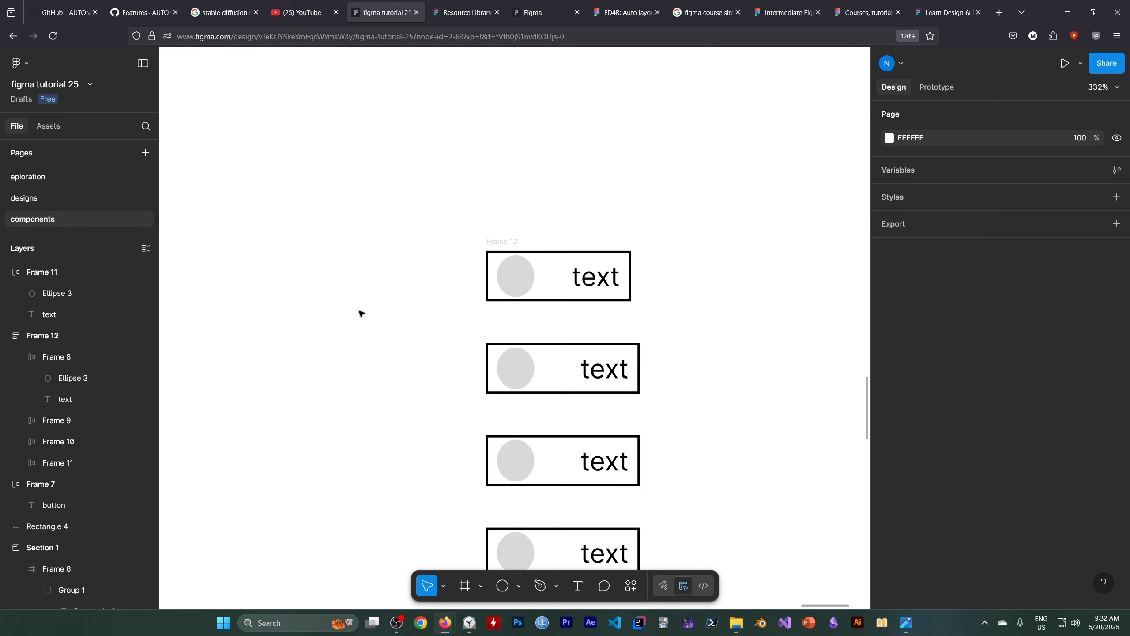
Try a horizontal flow on the four-item Frame 12 stack and undo it.
click(90, 333)
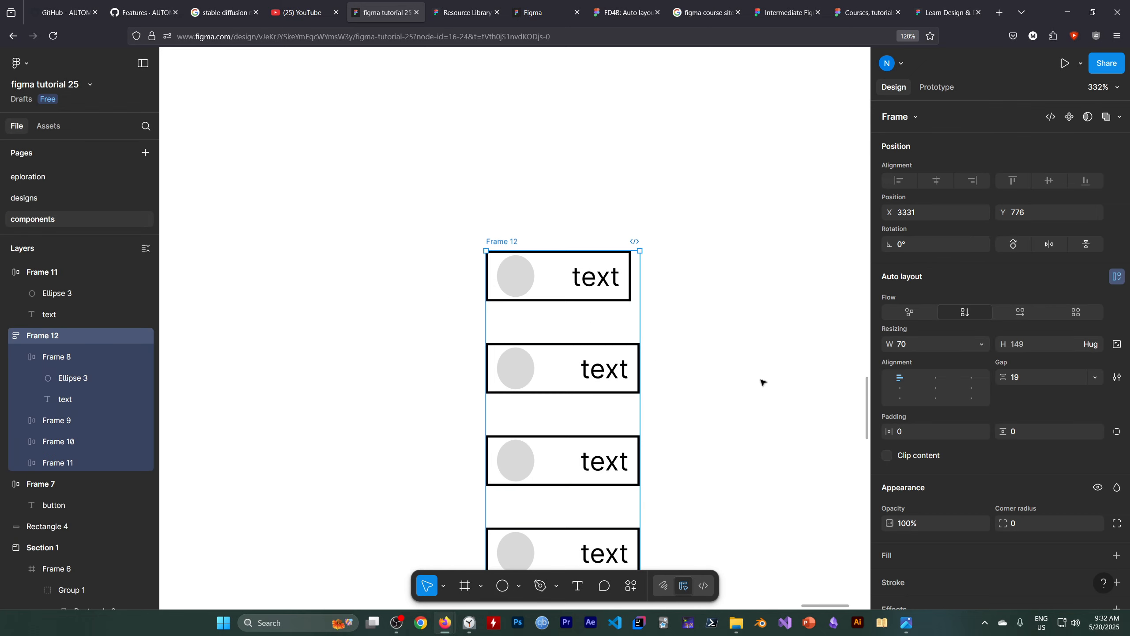
scroll(762, 381, down, 2)
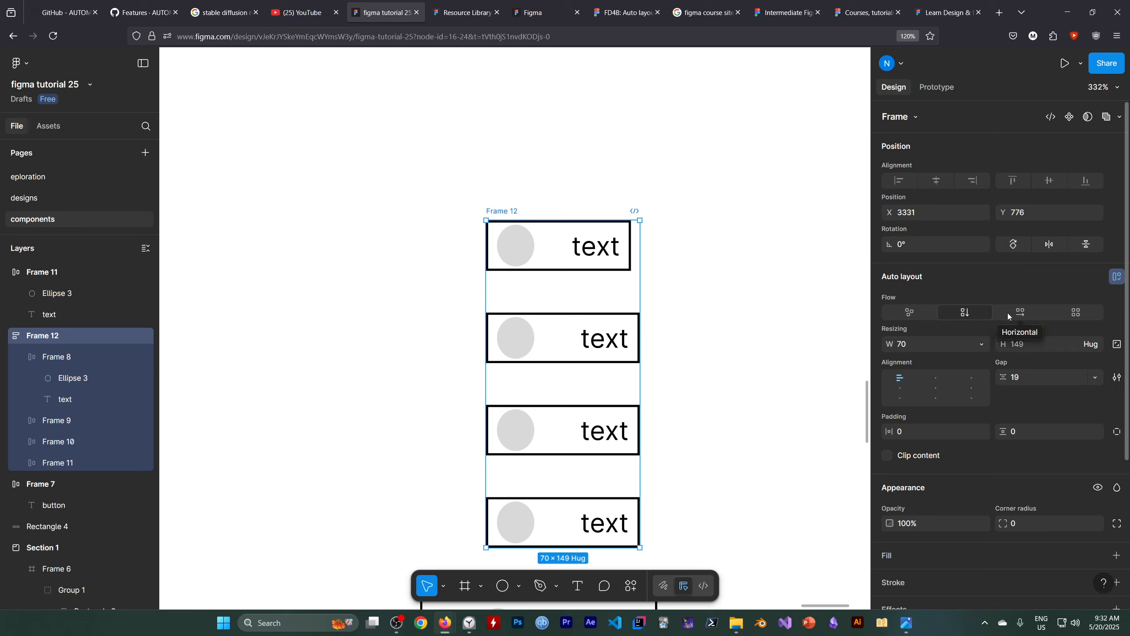
click(1019, 313)
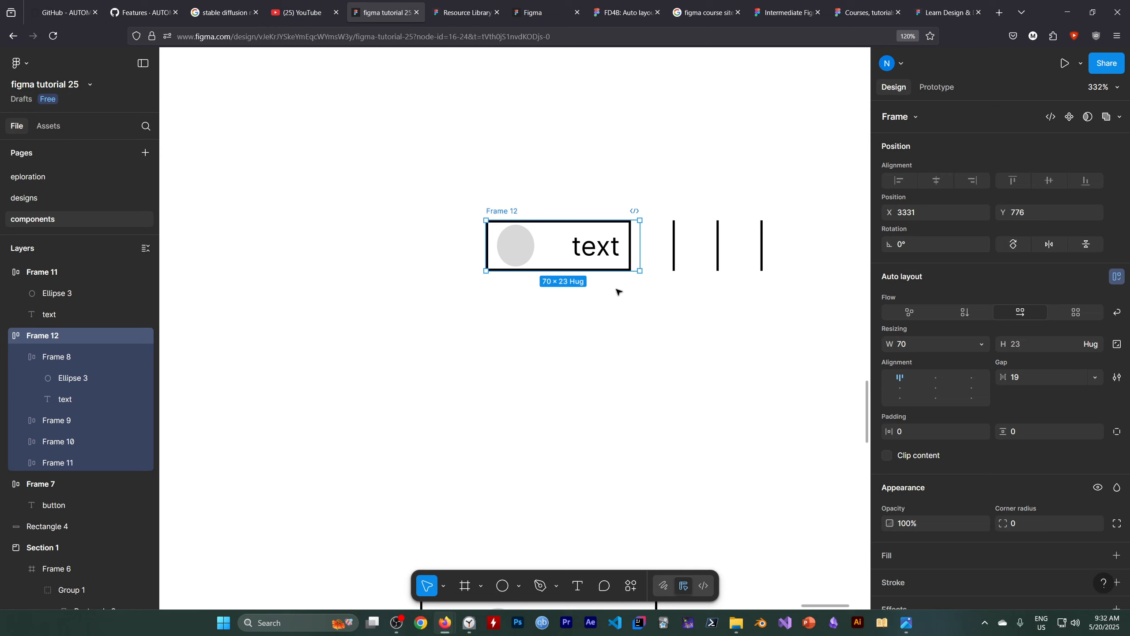
key(ctrl+z)
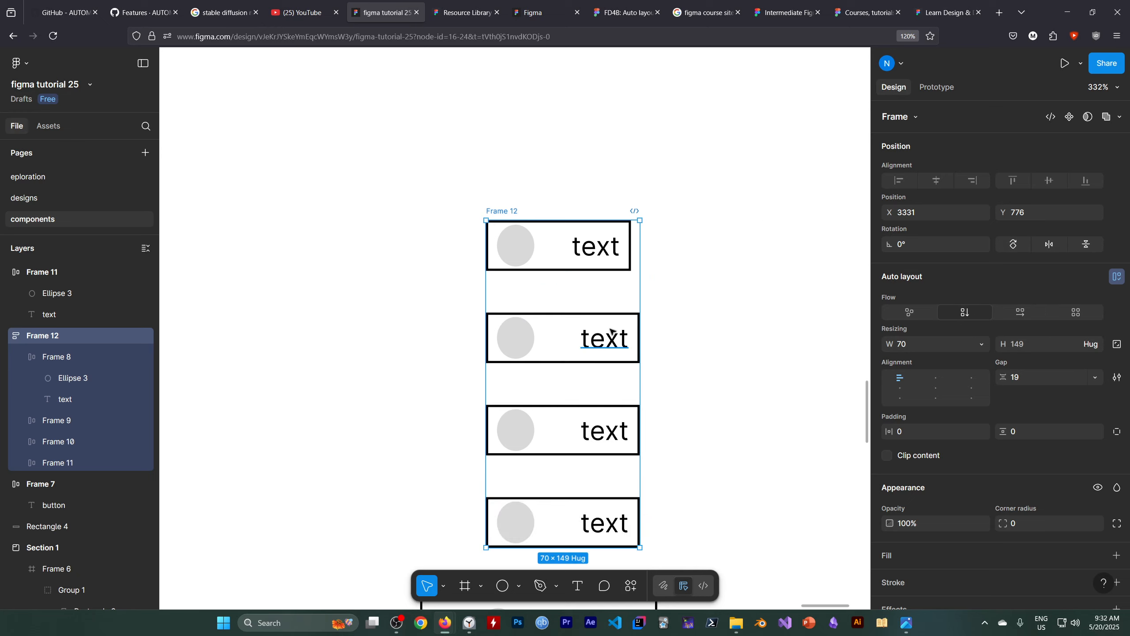
Return Frame 8, the first item in the Frame 12 stack, to Fill container width with an Auto gap.
key(Escape)
click(598, 245)
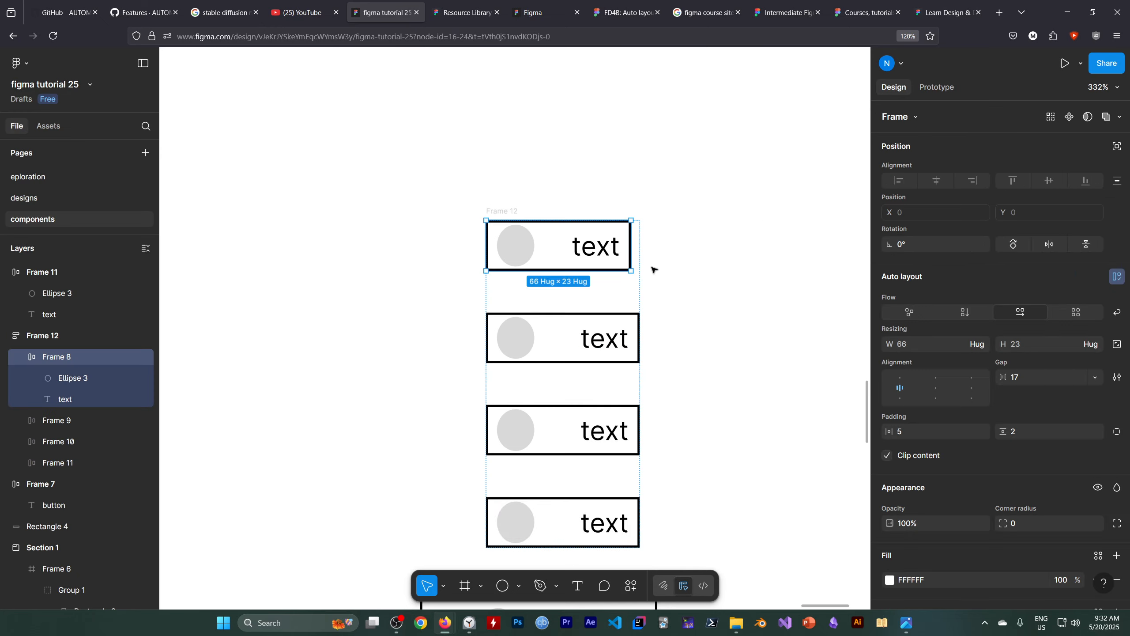
click(668, 304)
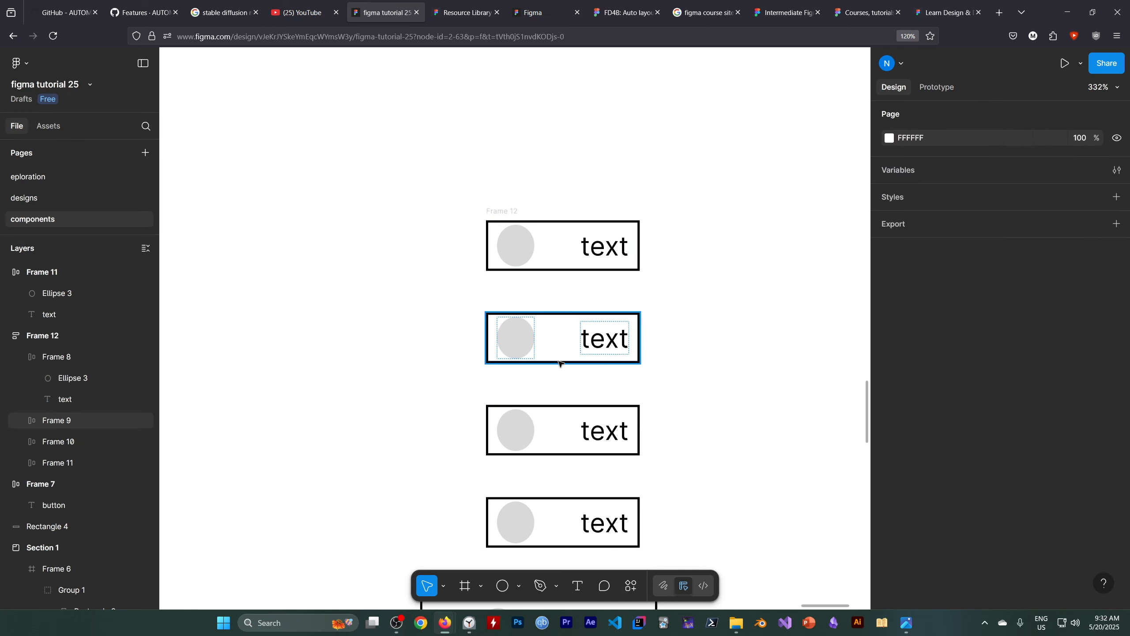
scroll(357, 308, down, 1)
scroll(579, 416, up, 1)
scroll(446, 263, down, 1)
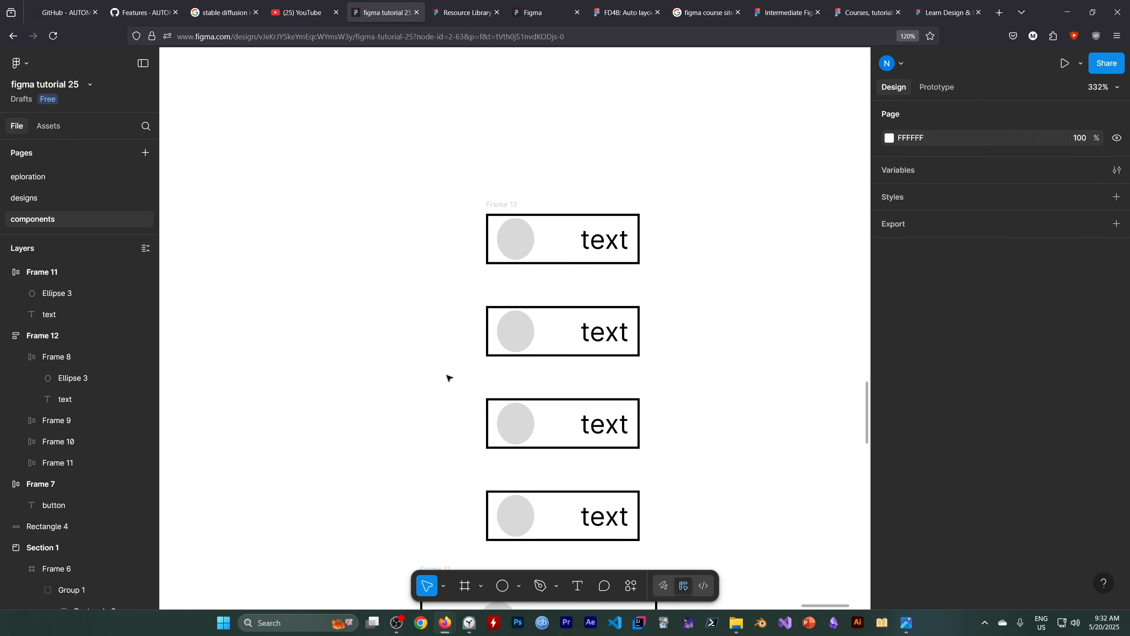
Try the horizontal flow on the whole Frame 12 stack once more, undo it and deselect the stack.
click(44, 336)
click(1020, 313)
key(ctrl+z)
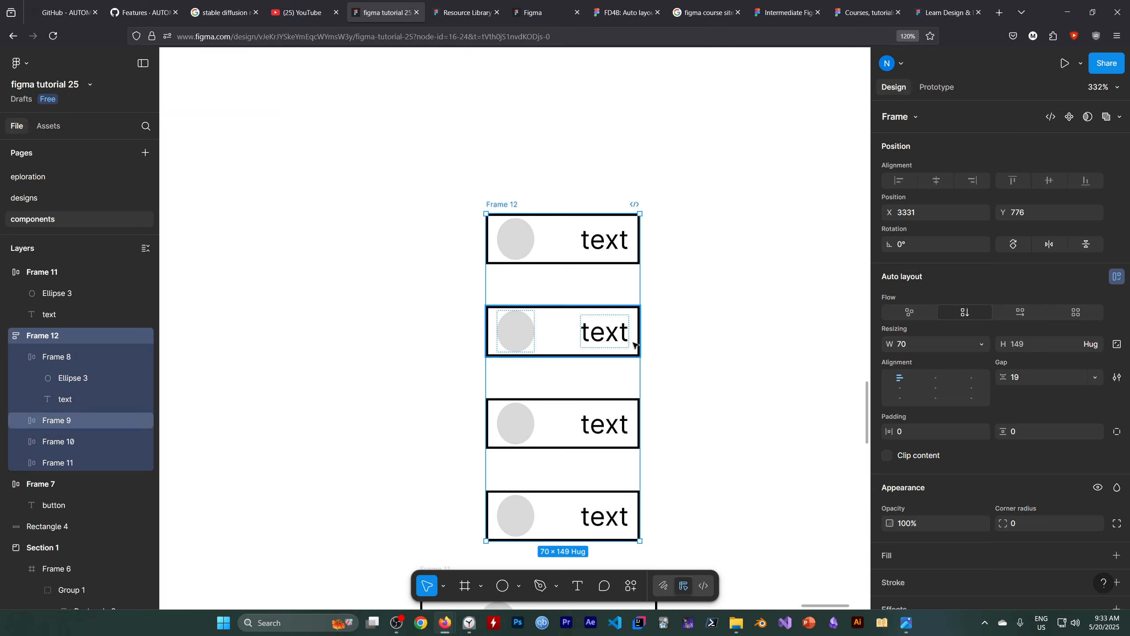
click(717, 361)
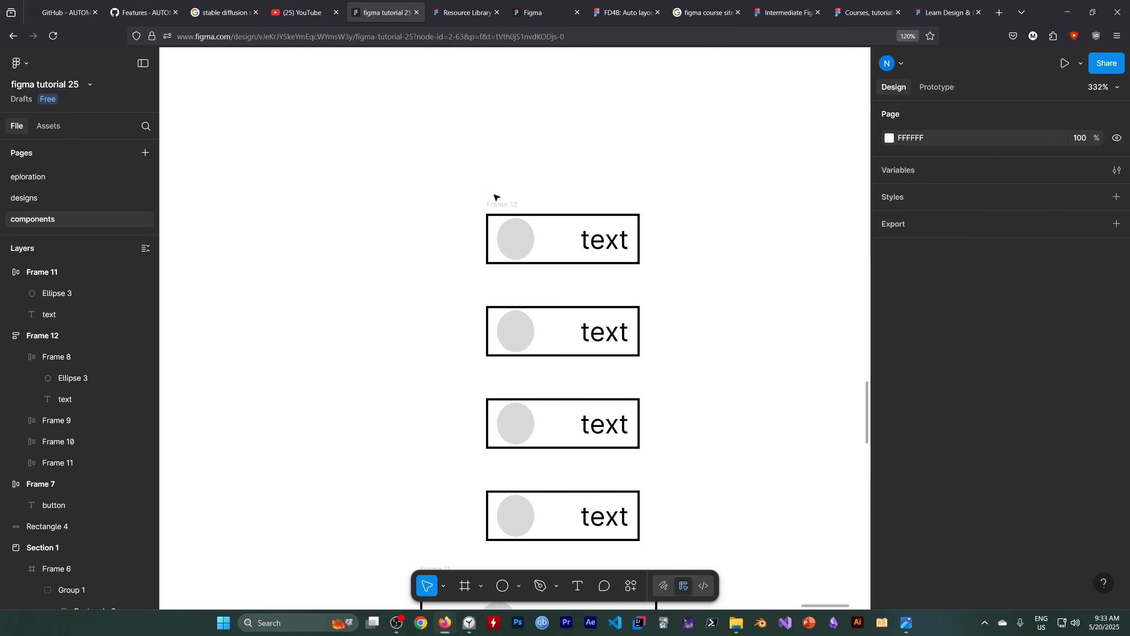
Select Frame 8, the first item in the Frame 12 stack, and open its width resizing options.
click(588, 240)
click(684, 283)
click(90, 355)
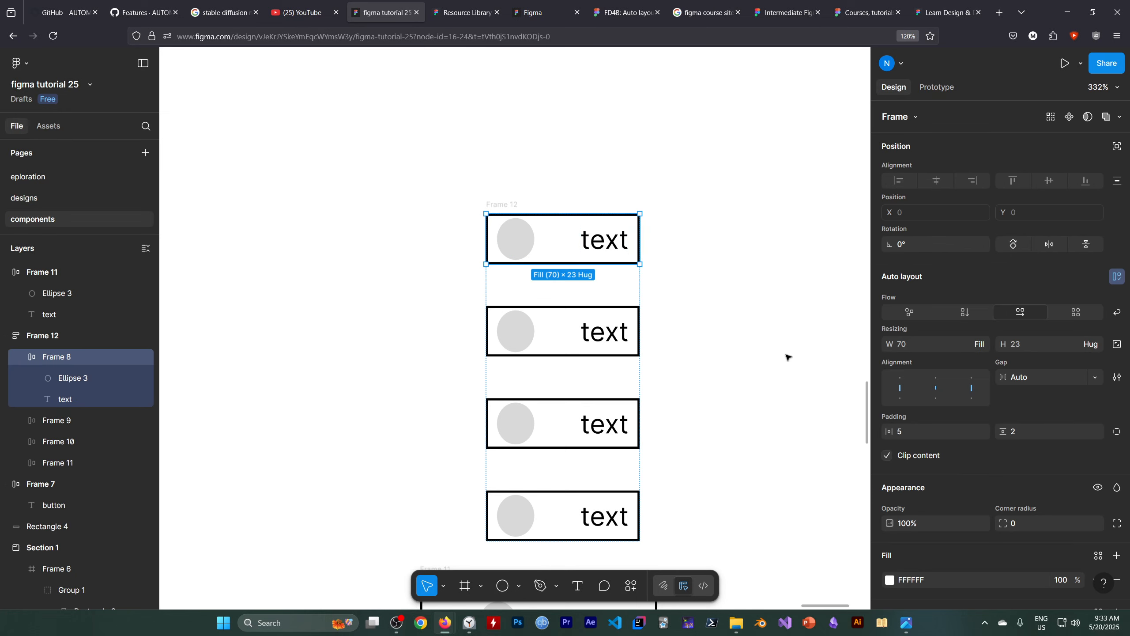
click(972, 348)
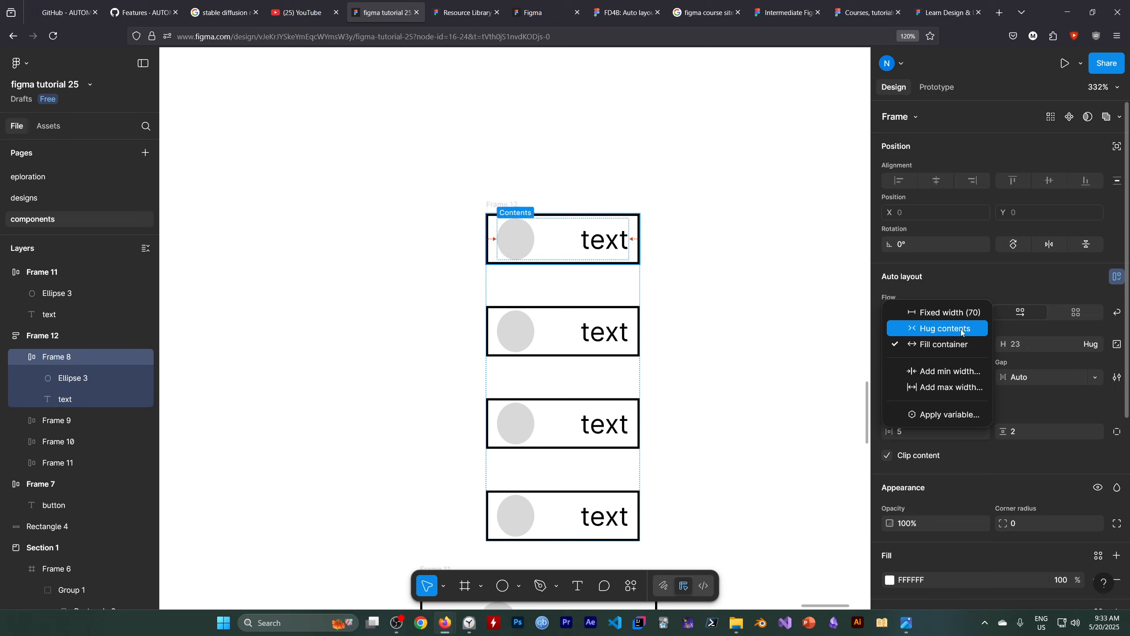
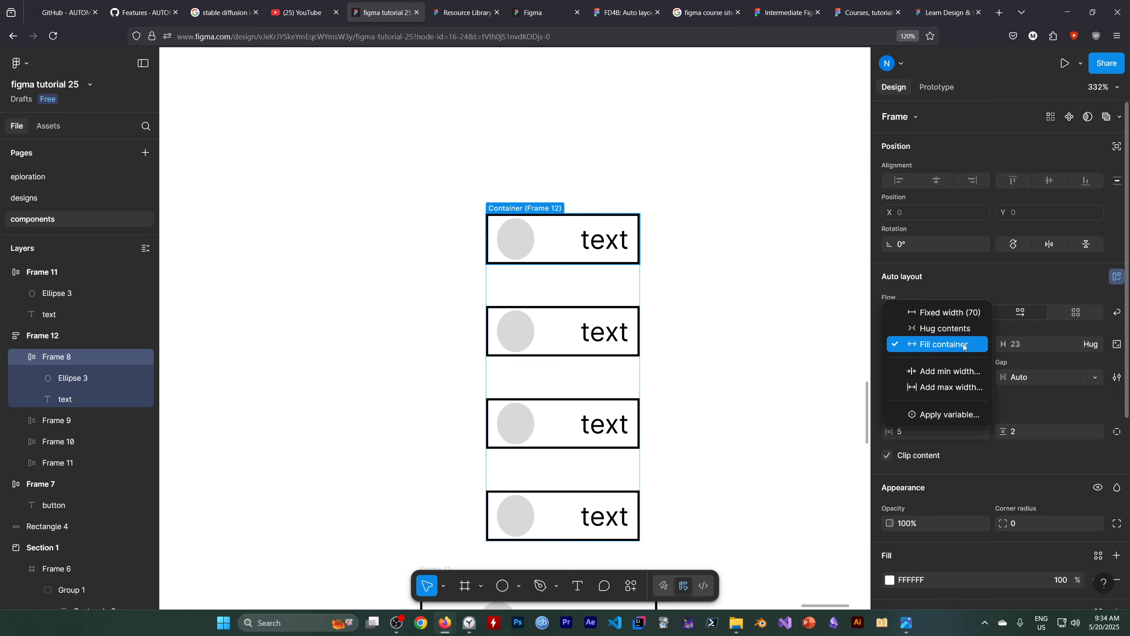
Set Frame 8, the first item in the Frame 12 stack, to Hug contents width with horizontal and vertical padding of 0.
click(945, 328)
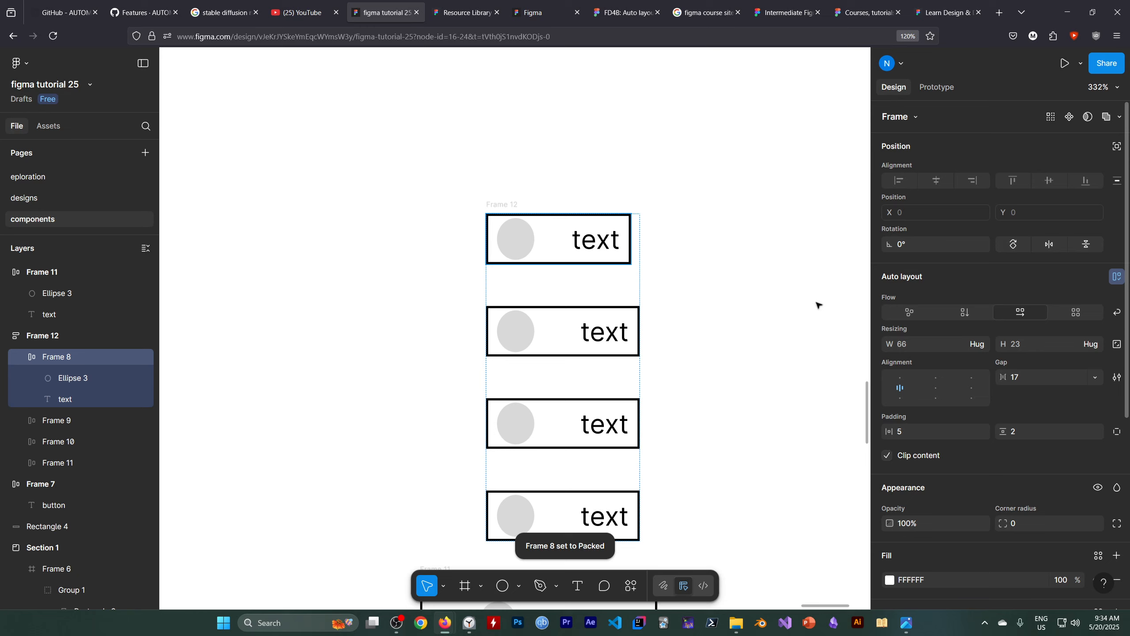
click(559, 252)
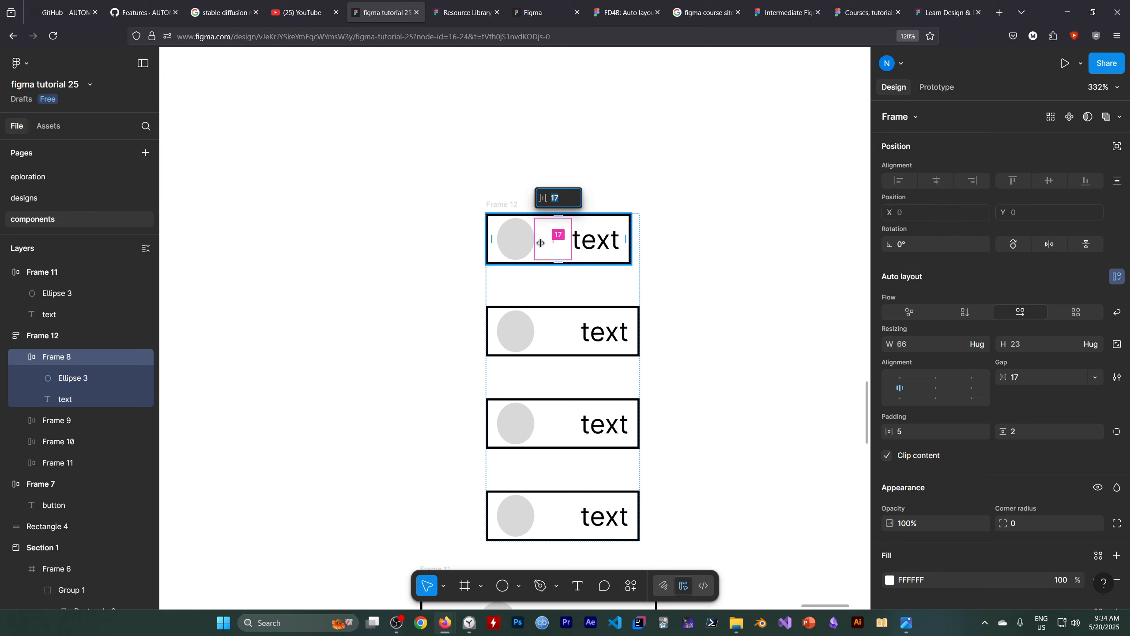
click(940, 428)
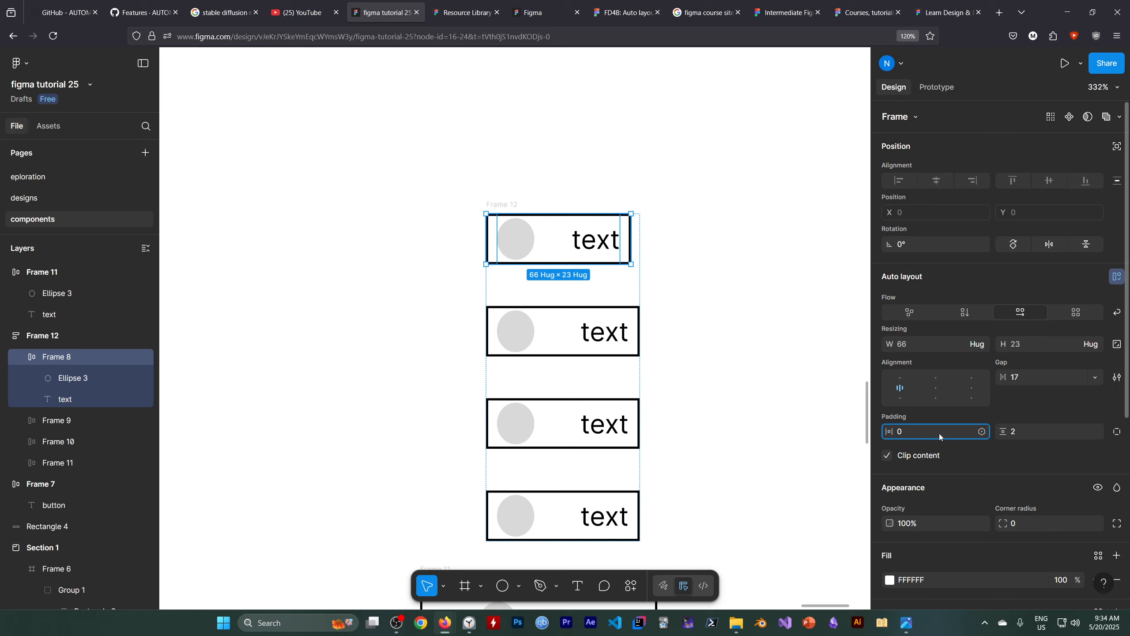
click(1036, 433)
text(0)
key(Return)
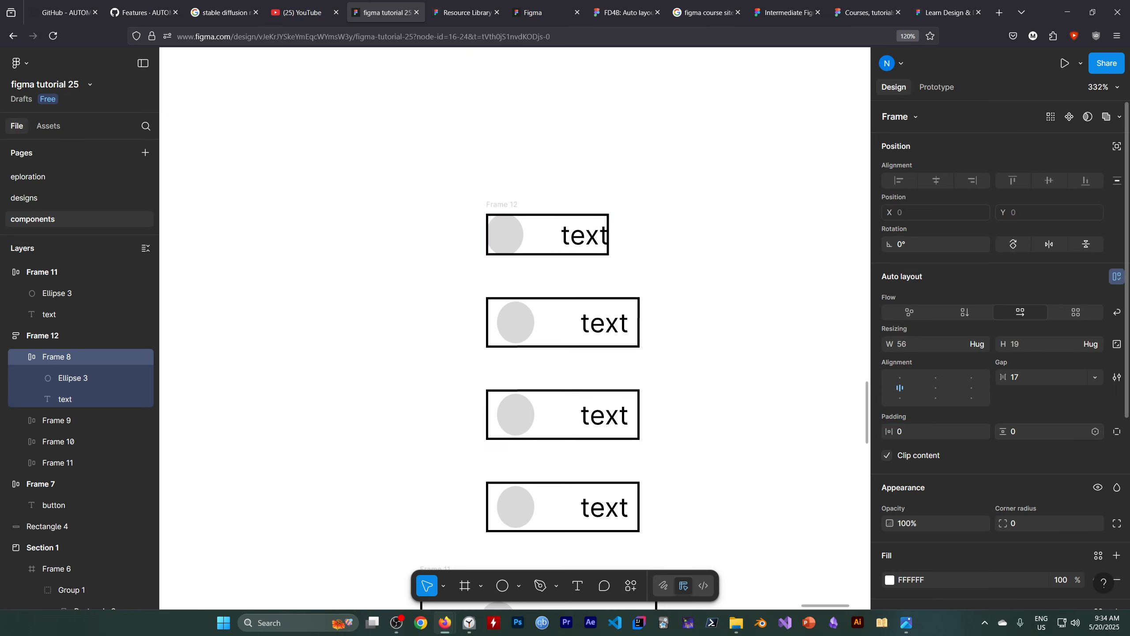
Center the contents of Frame 8, set their gap to 0 and deselect the frame.
click(936, 387)
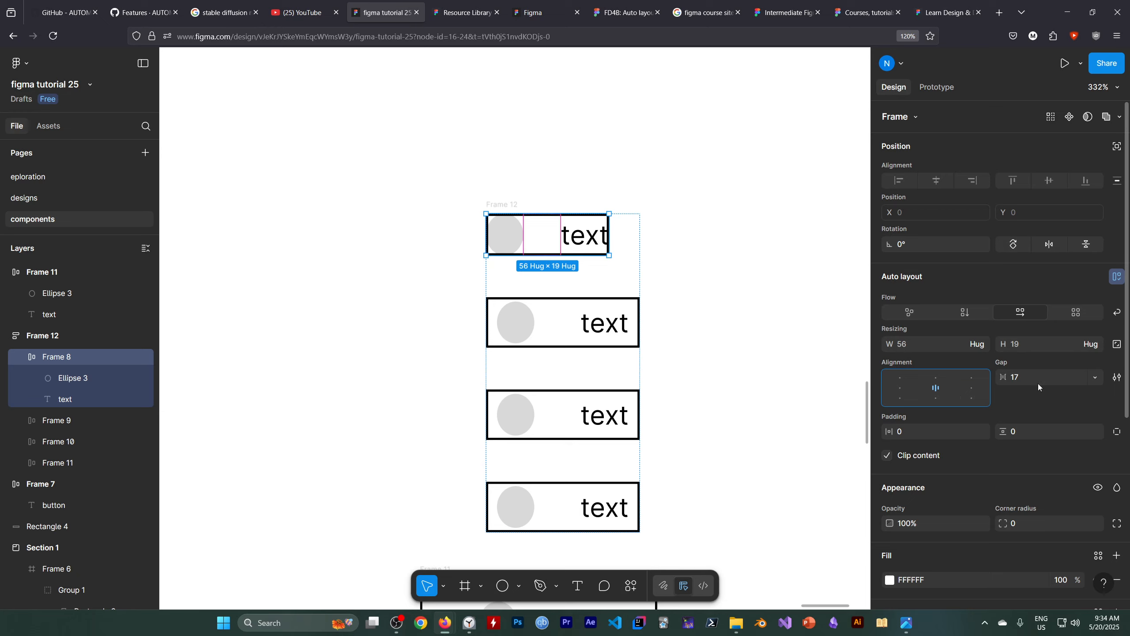
click(1034, 376)
text(0)
key(Return)
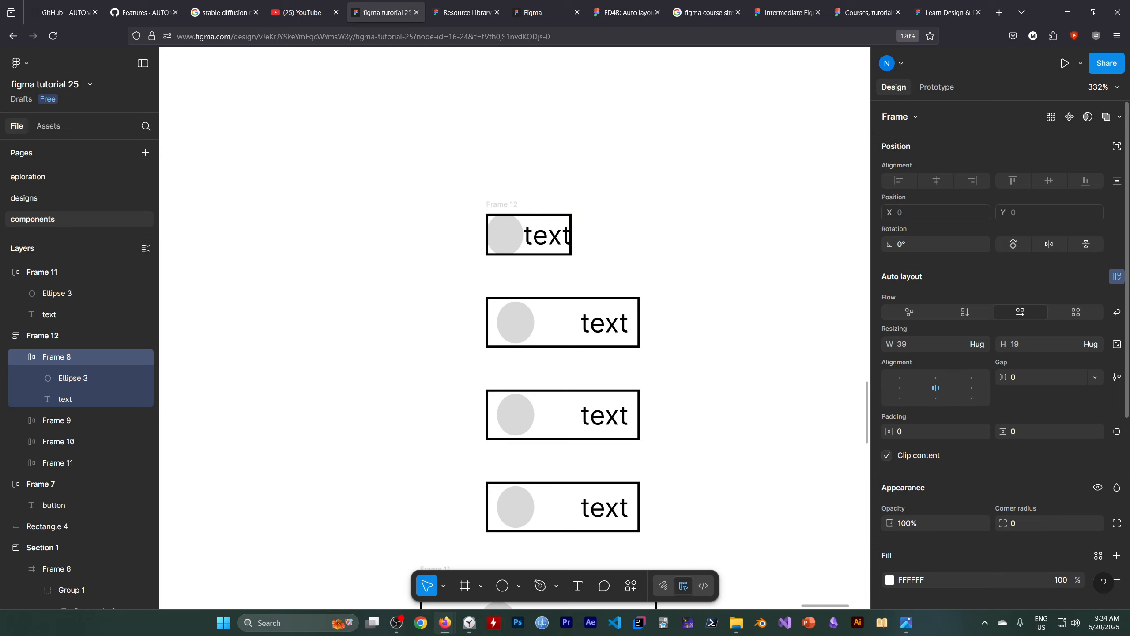
key(Return)
click(715, 300)
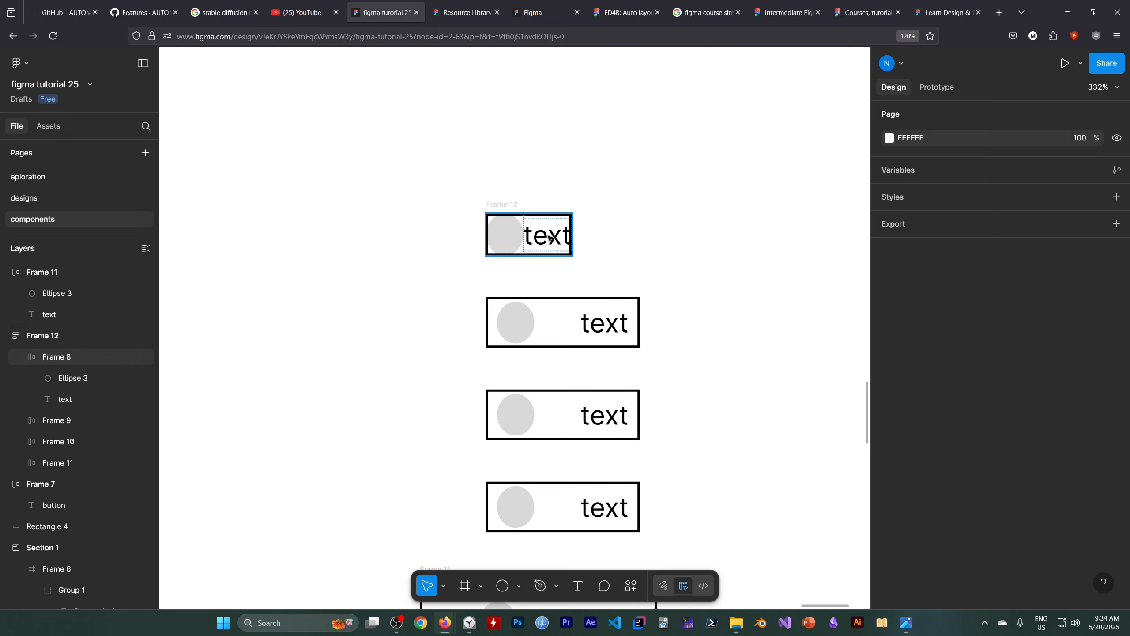
Try a horizontal padding of 5 on Frame 8 and settle on 8 for both horizontal and vertical padding.
click(520, 231)
click(917, 431)
text(5)
click(1031, 434)
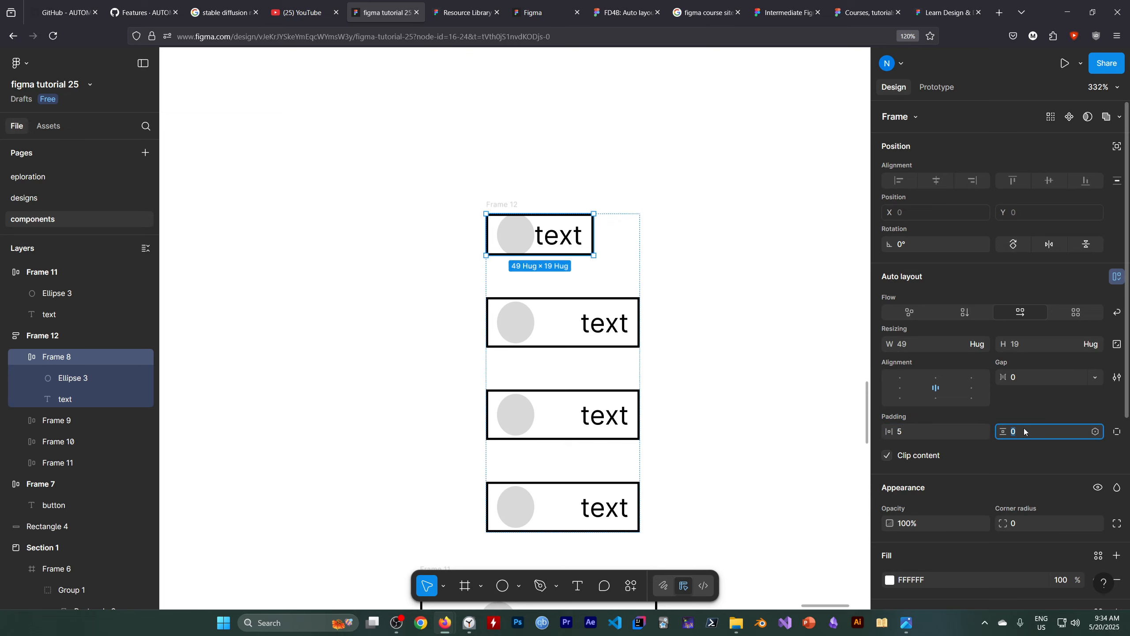
click(911, 431)
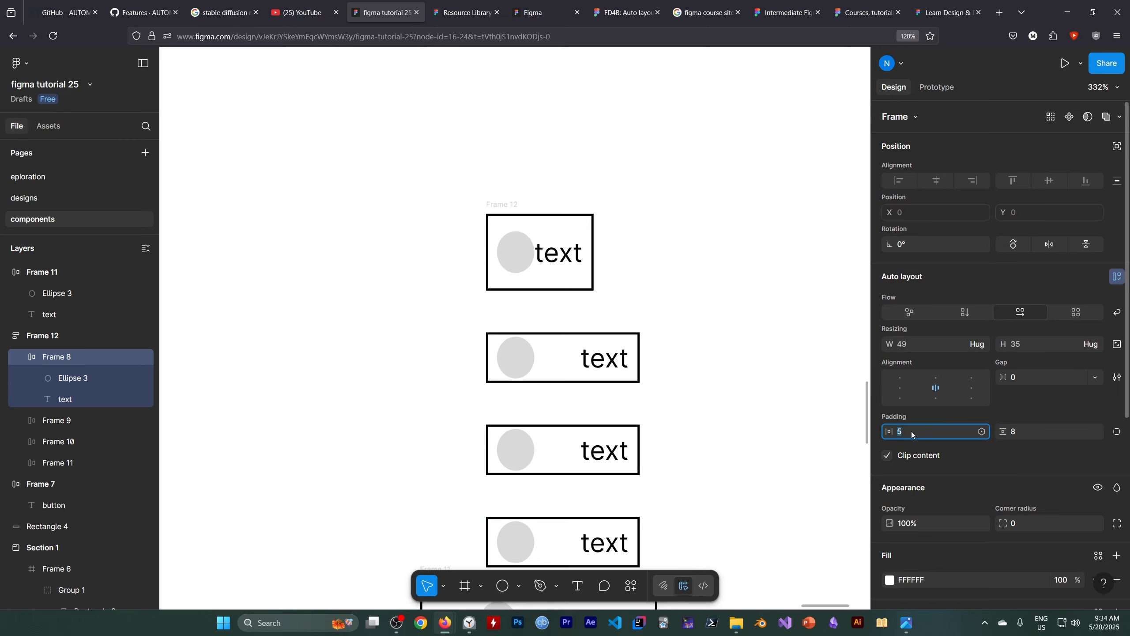
text(8)
key(Return)
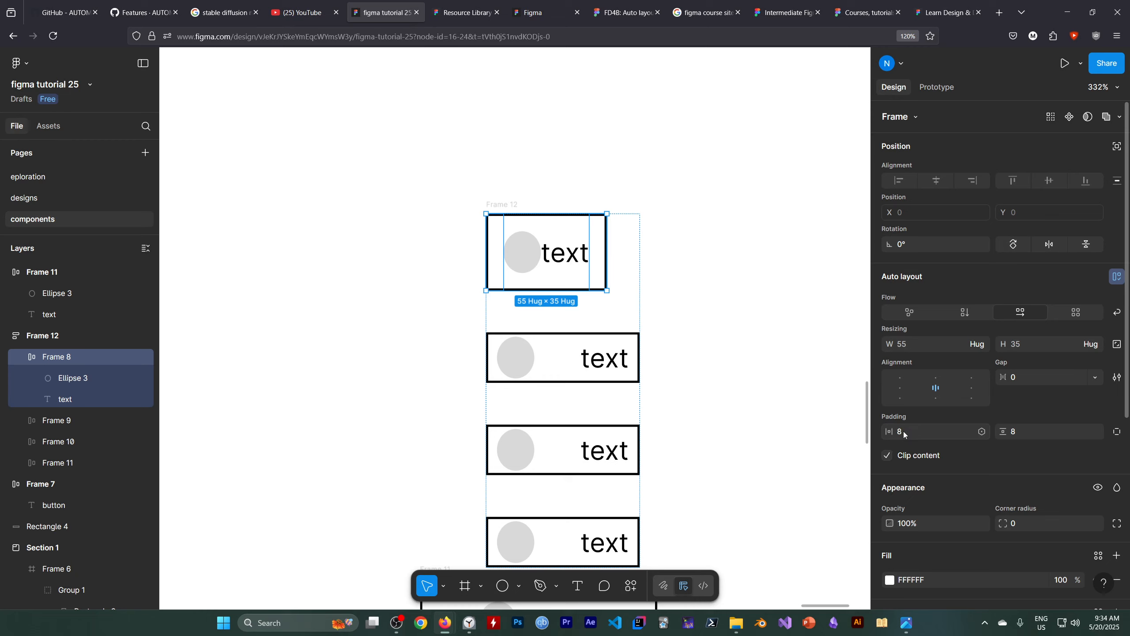
Set Frame 8's horizontal padding to 16 and the gap between its circle and text to 32.
text(16)
key(Return)
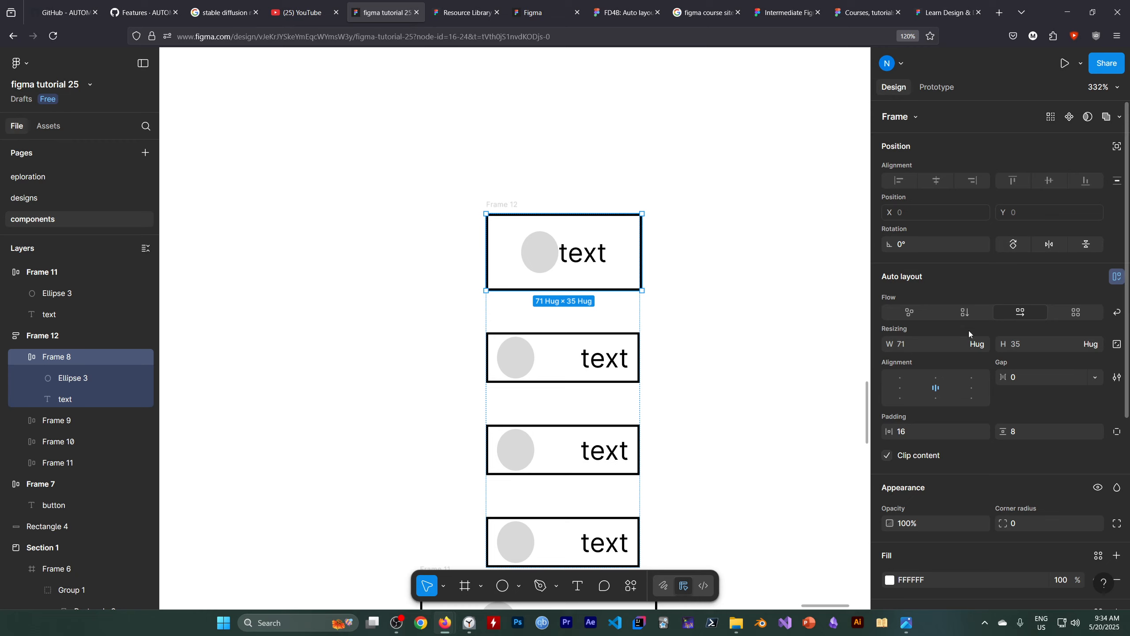
click(1017, 380)
text(32)
key(Return)
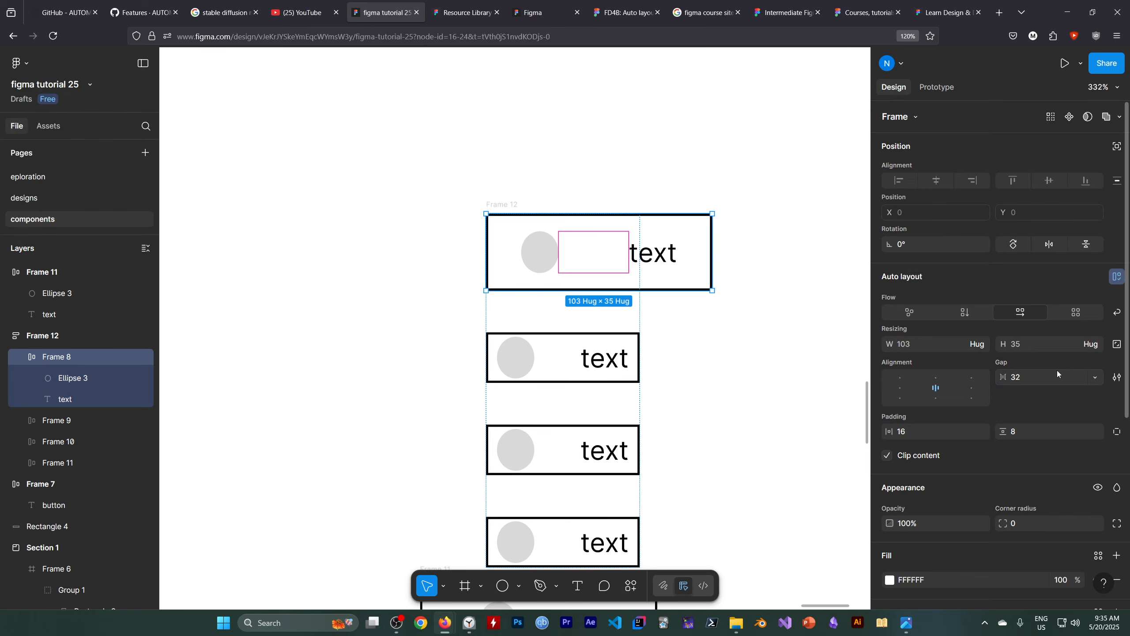
click(823, 426)
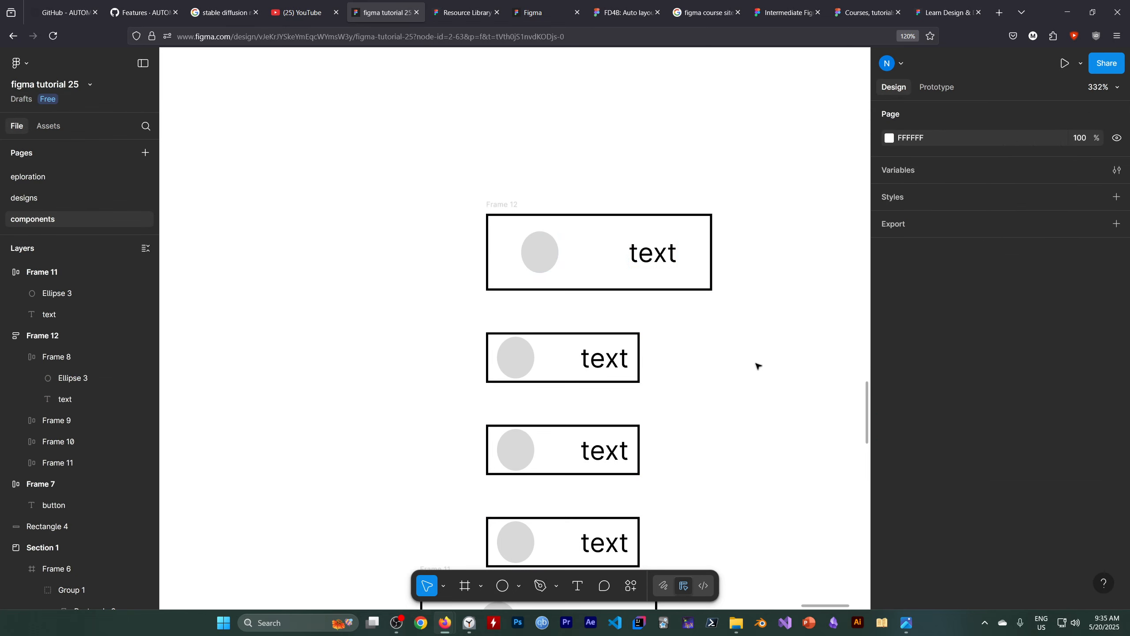
Reset Frame 8's horizontal padding to 8 and deselect the frame.
click(597, 272)
click(913, 431)
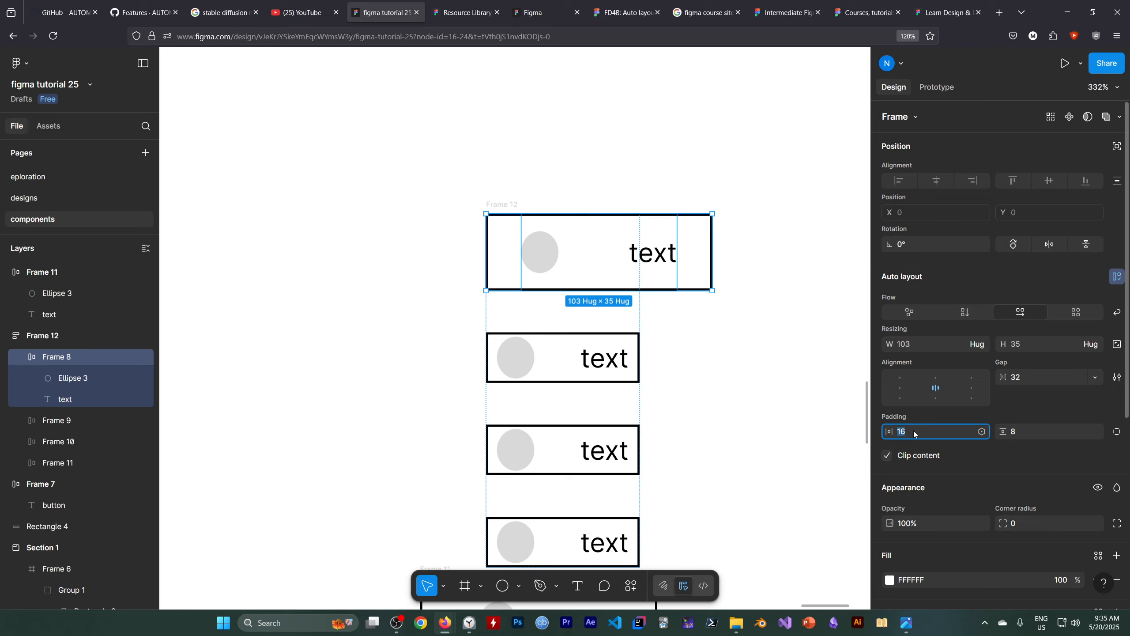
key(BackSpace)
key(BackSpace)
key(Return)
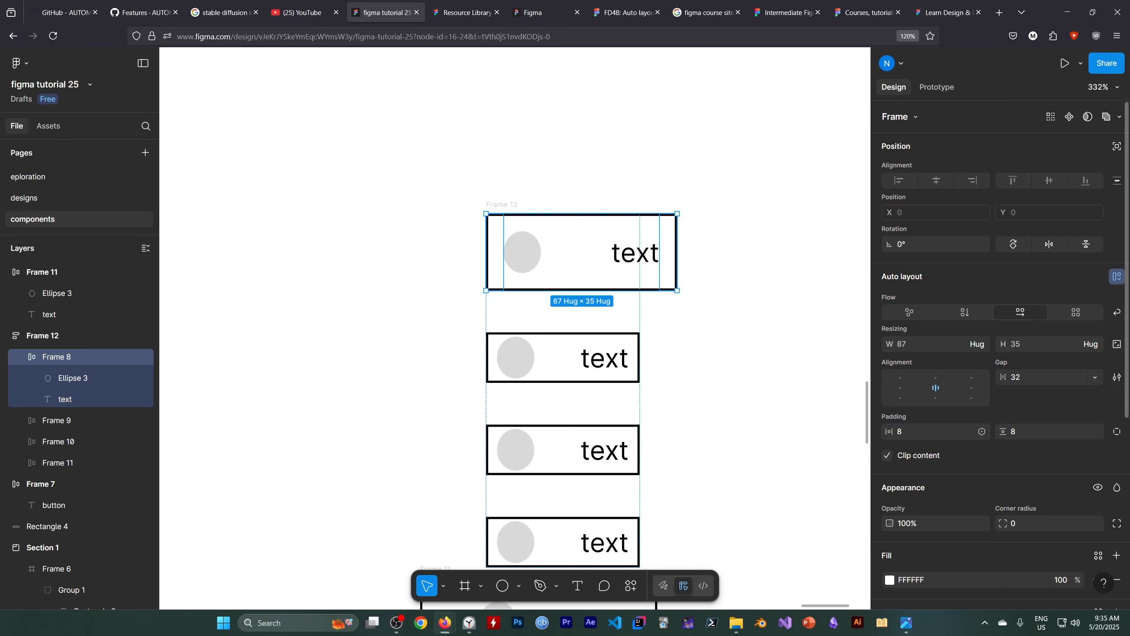
click(829, 406)
click(568, 254)
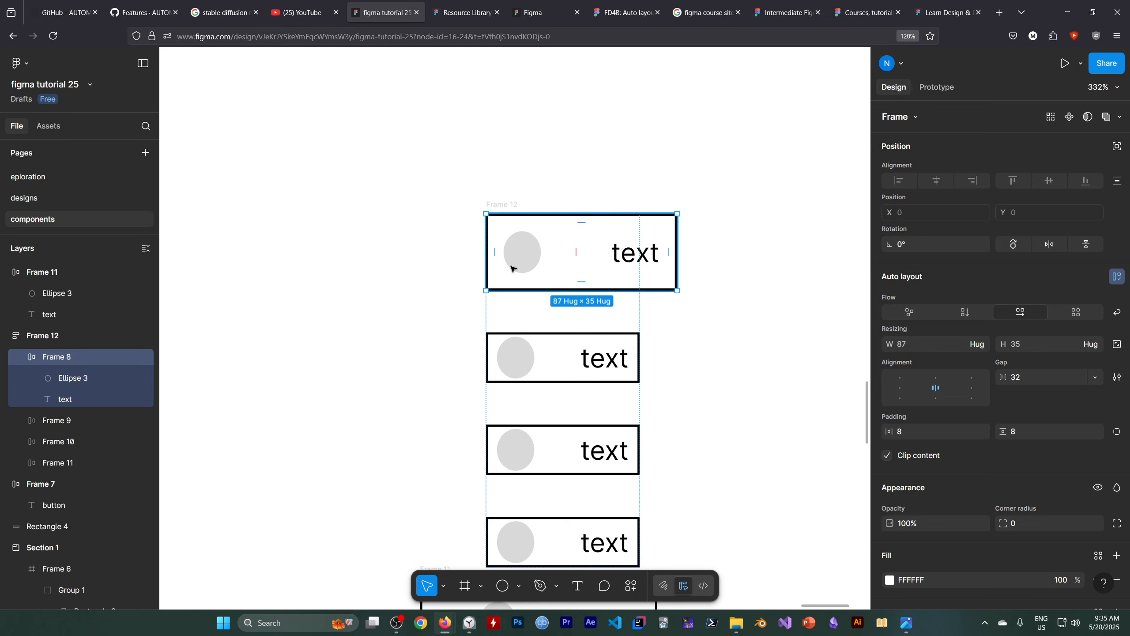
scroll(751, 287, down, 1)
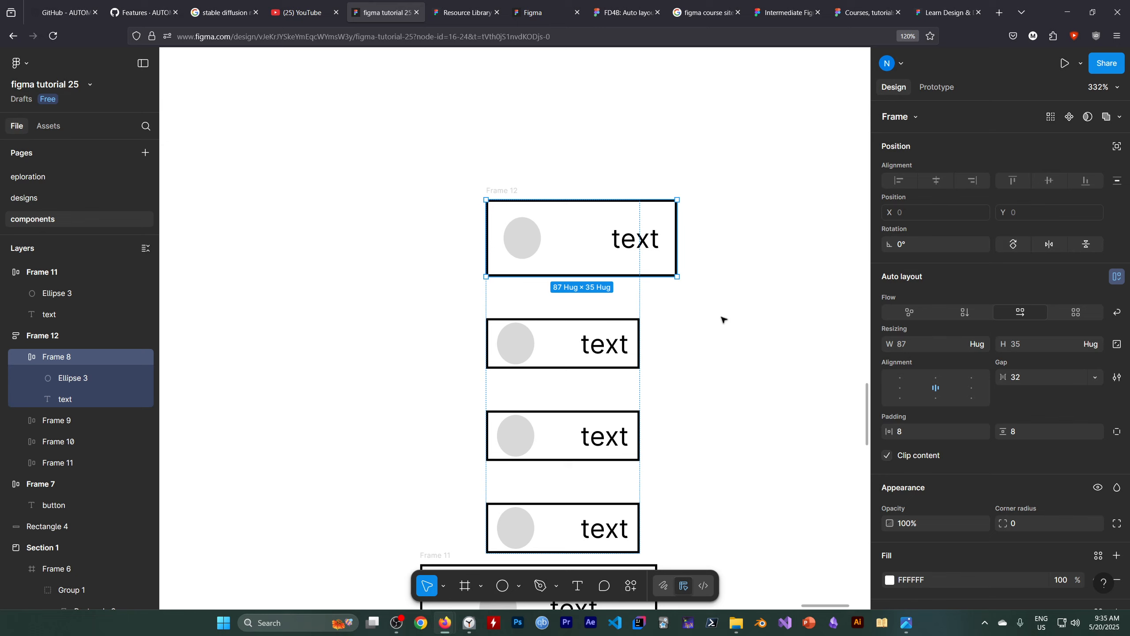
click(727, 328)
Select the lower three items of the Frame 12 stack together, set their width to Hug contents and center their alignment.
scroll(511, 312, down, 5)
scroll(667, 321, up, 1)
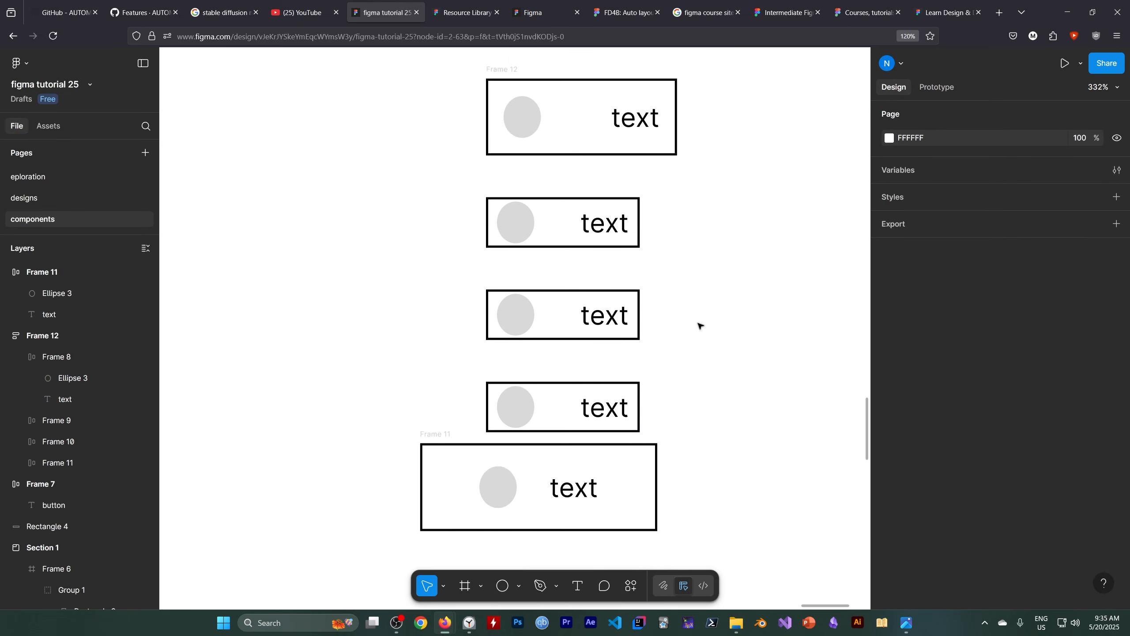
drag(447, 192, 684, 419)
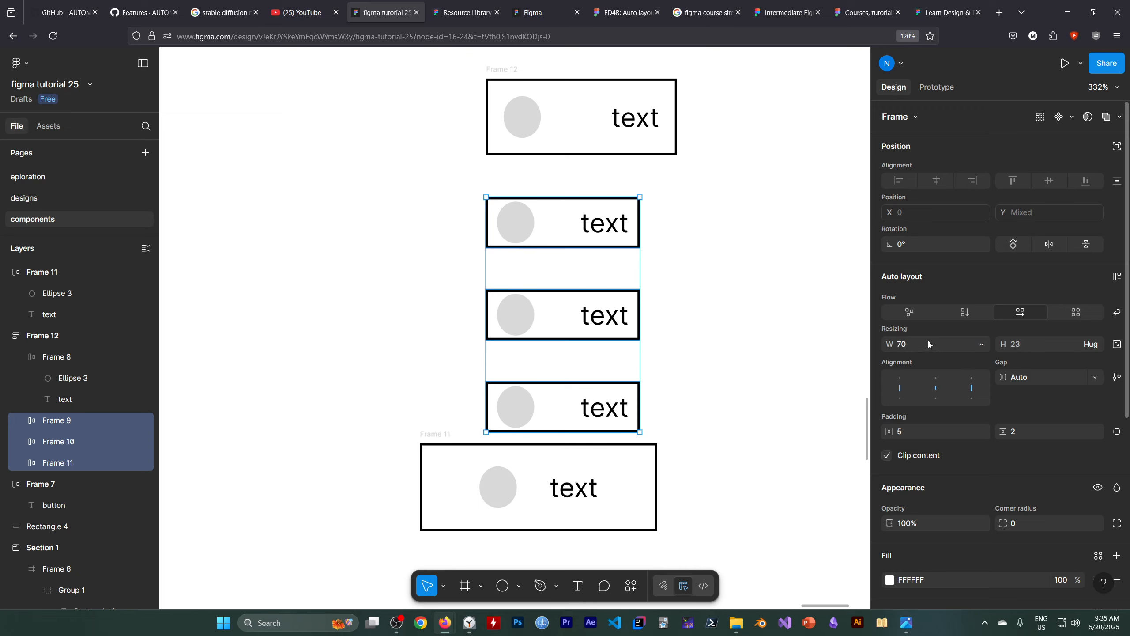
click(982, 344)
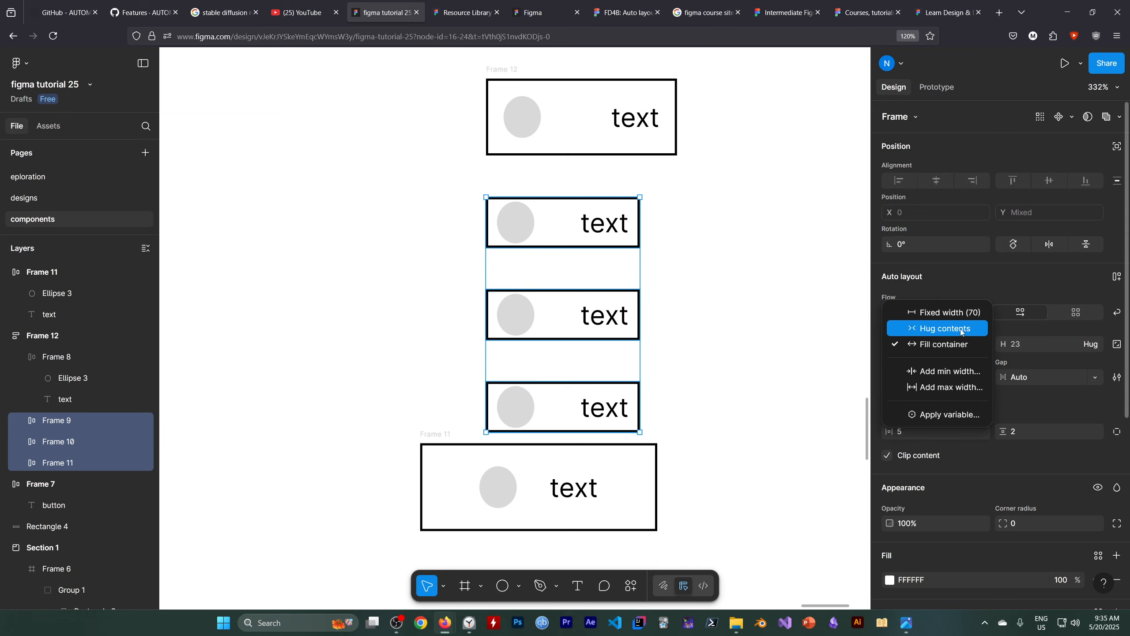
click(961, 328)
click(935, 389)
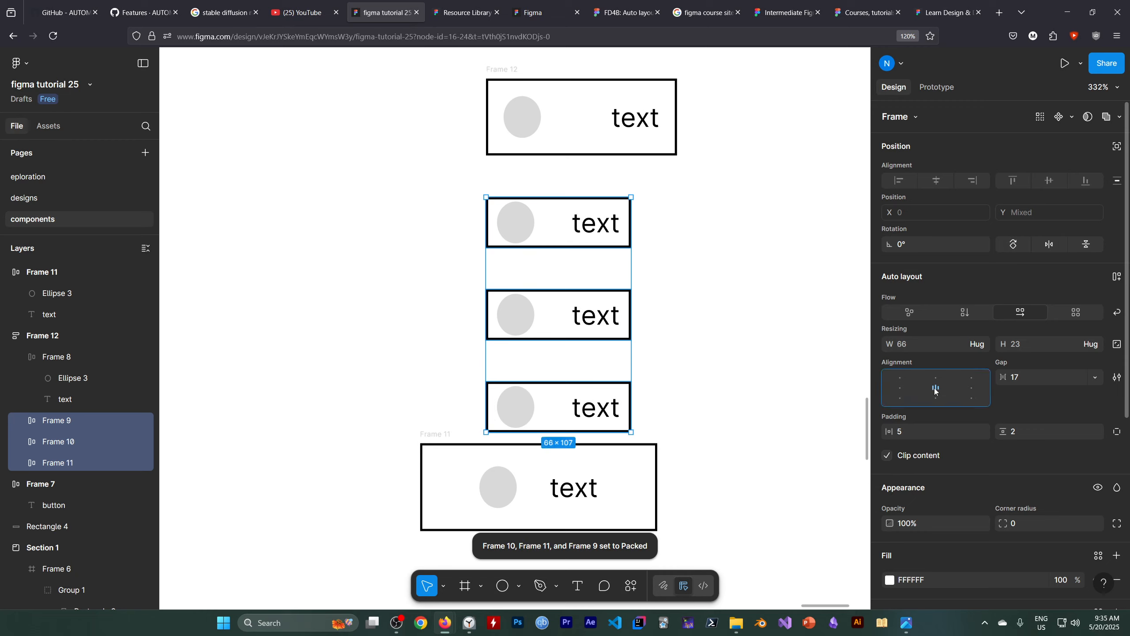
Set the horizontal and vertical padding of the three selected stack items to 8.
click(921, 431)
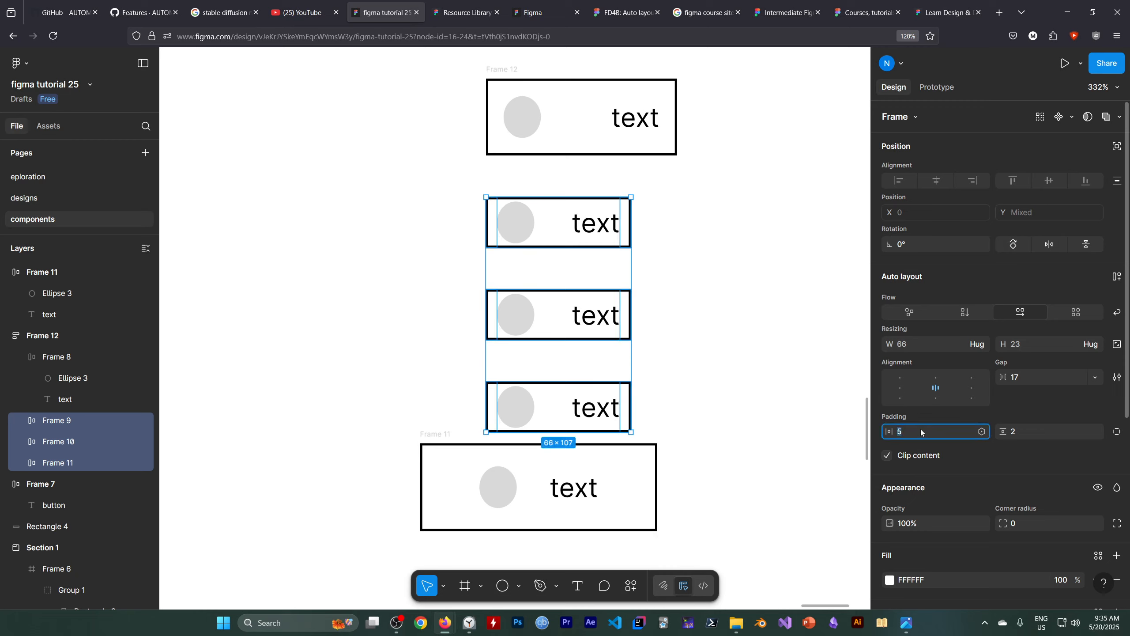
text(8)
key(Return)
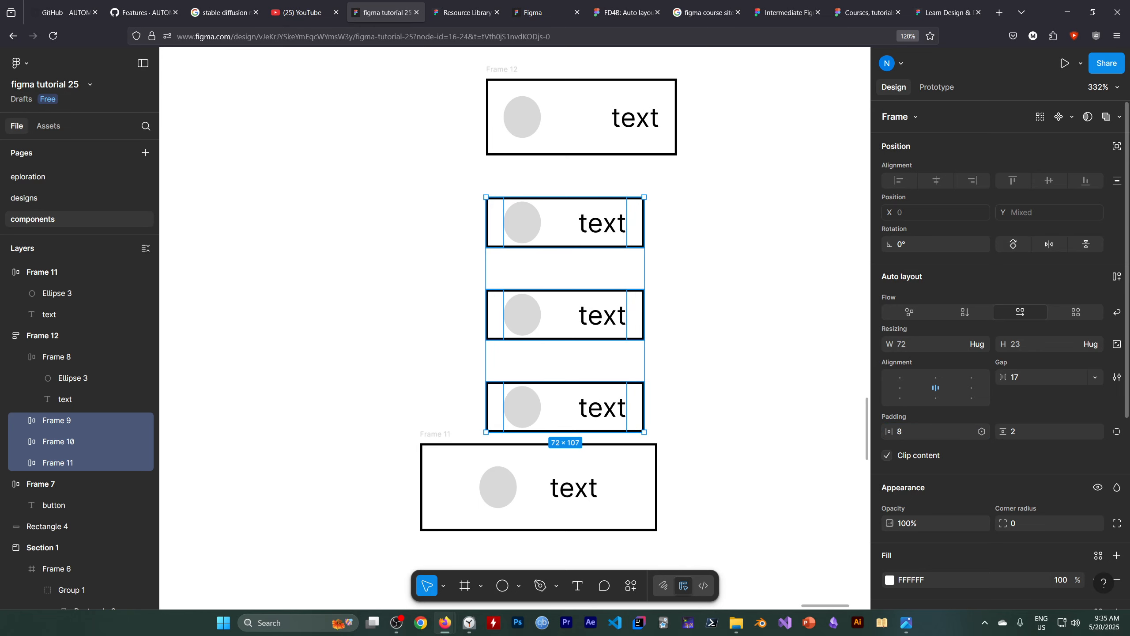
click(1016, 430)
text(8)
key(Return)
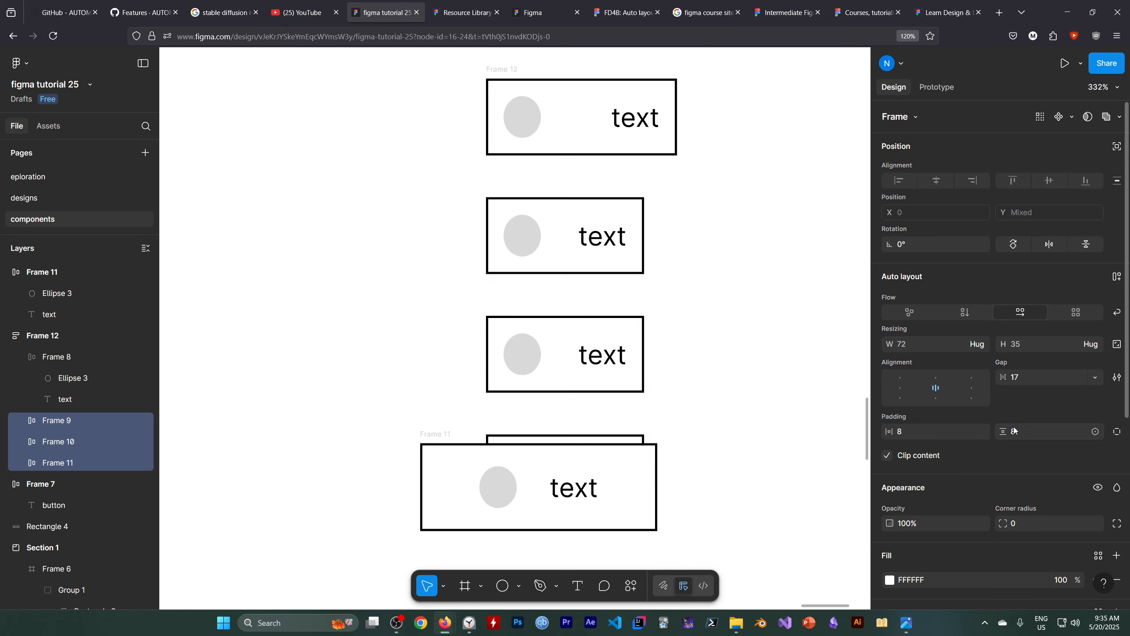
Set the gap inside the three selected stack items to 32.
click(1025, 377)
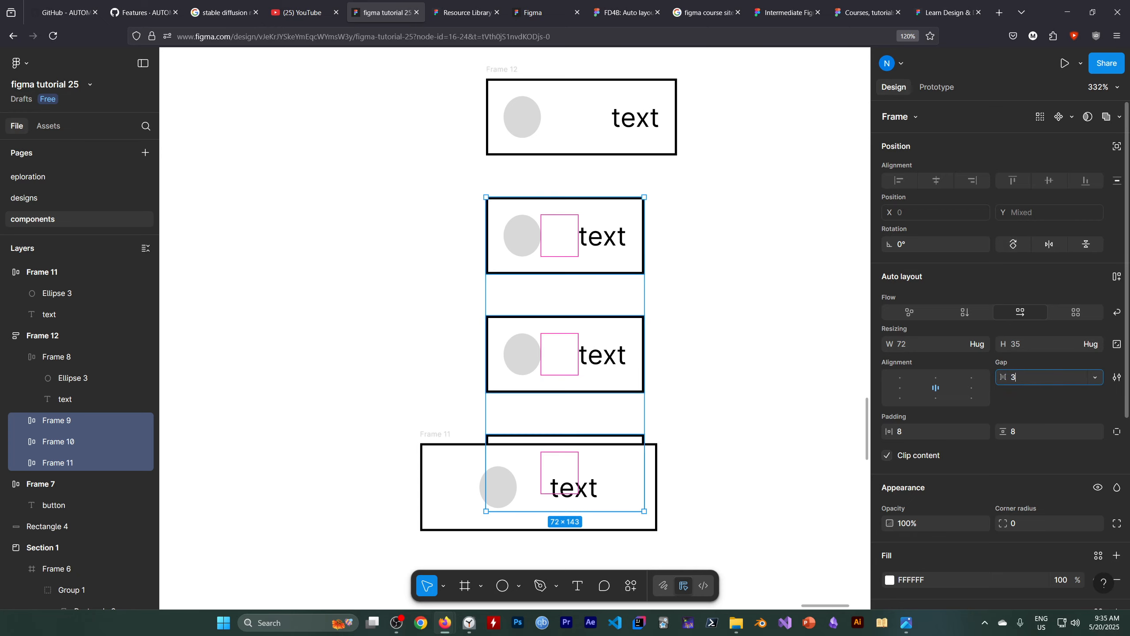
text(32)
key(Return)
Move the standalone Frame 11 down and to the left, clear of the last item in the Frame 12 stack.
scroll(810, 376, down, 3)
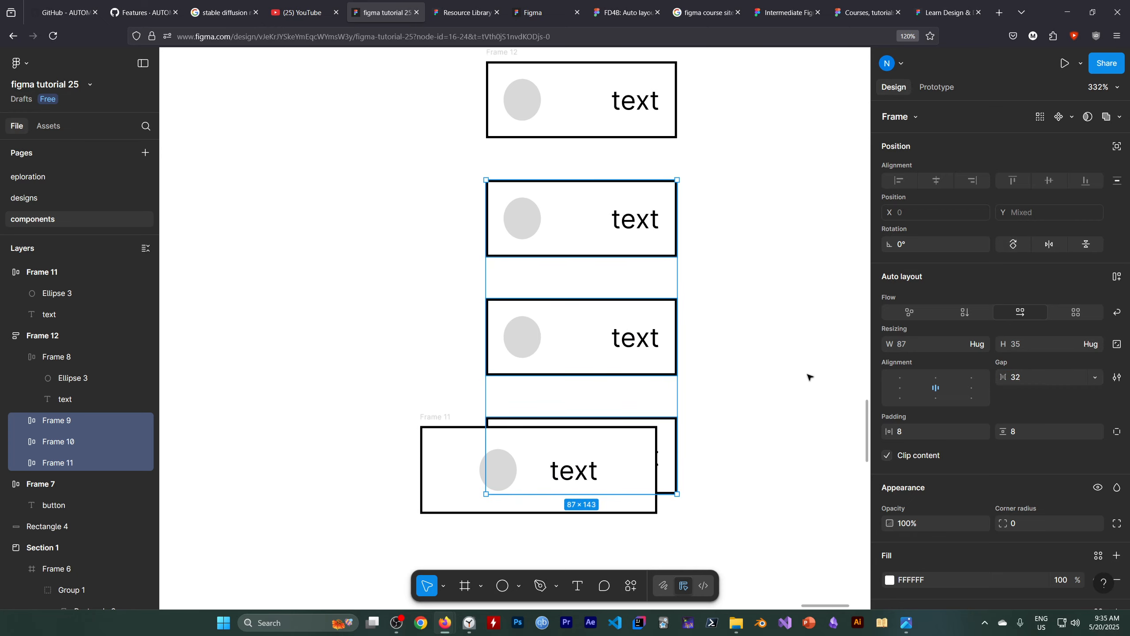
click(488, 471)
click(446, 419)
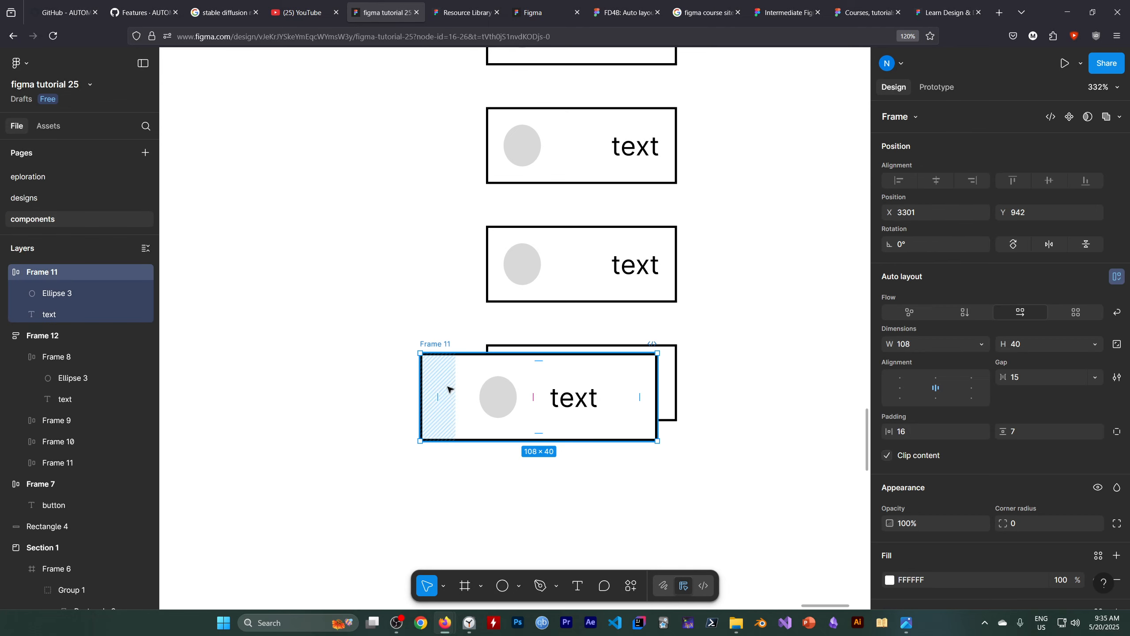
drag(461, 405, 339, 585)
scroll(318, 424, up, 1)
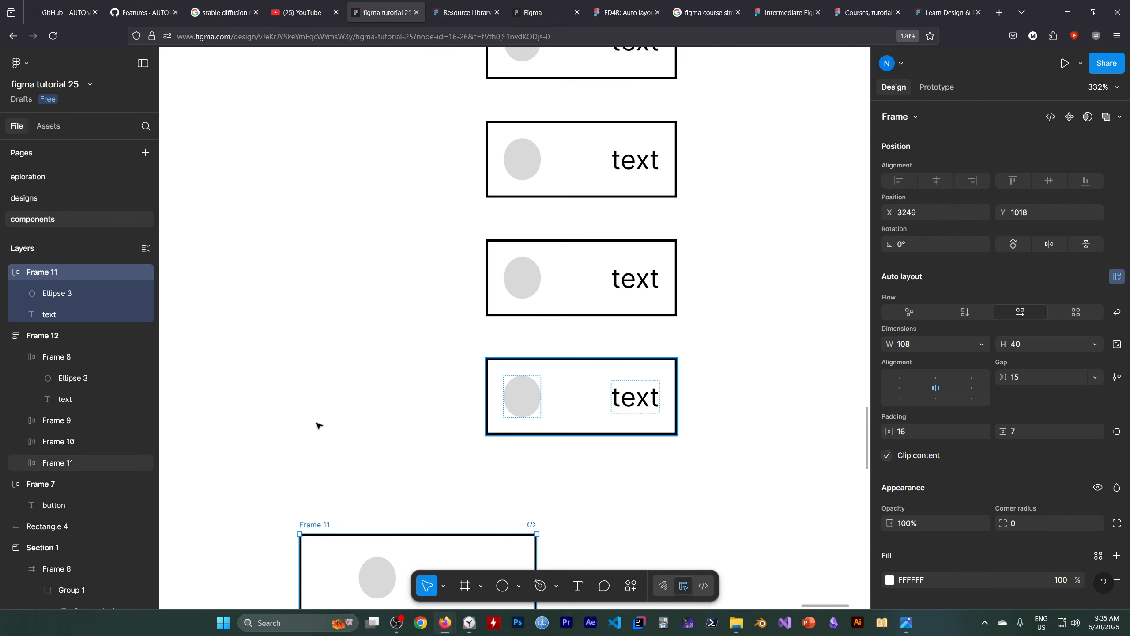
Switch the parent Frame 12 from vertical to horizontal flow and deselect it.
click(49, 341)
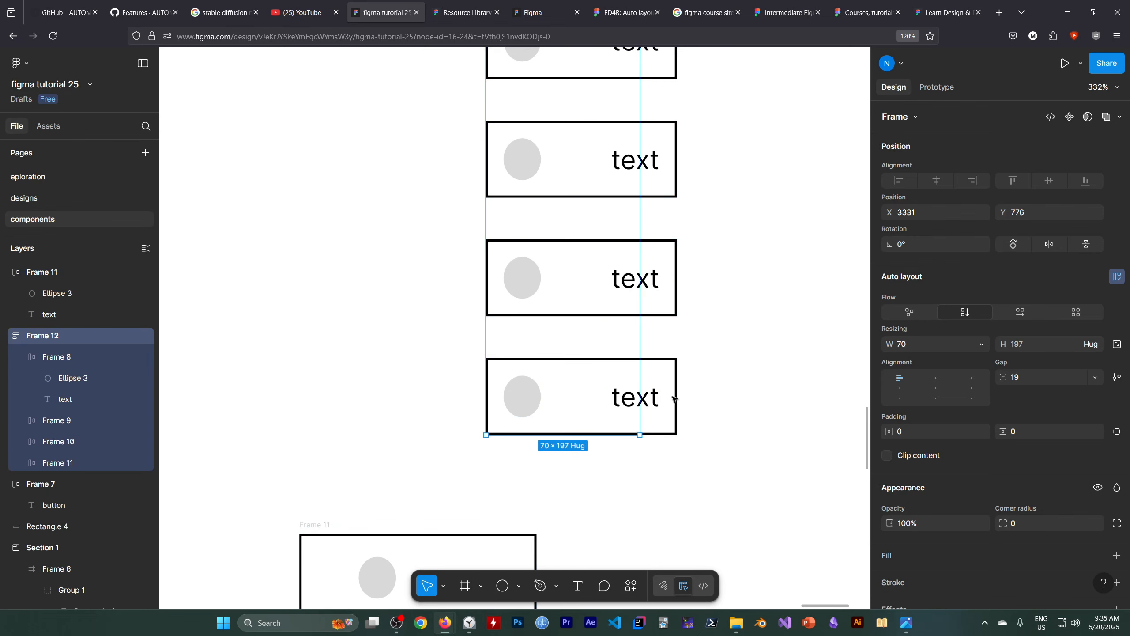
scroll(429, 430, down, 1)
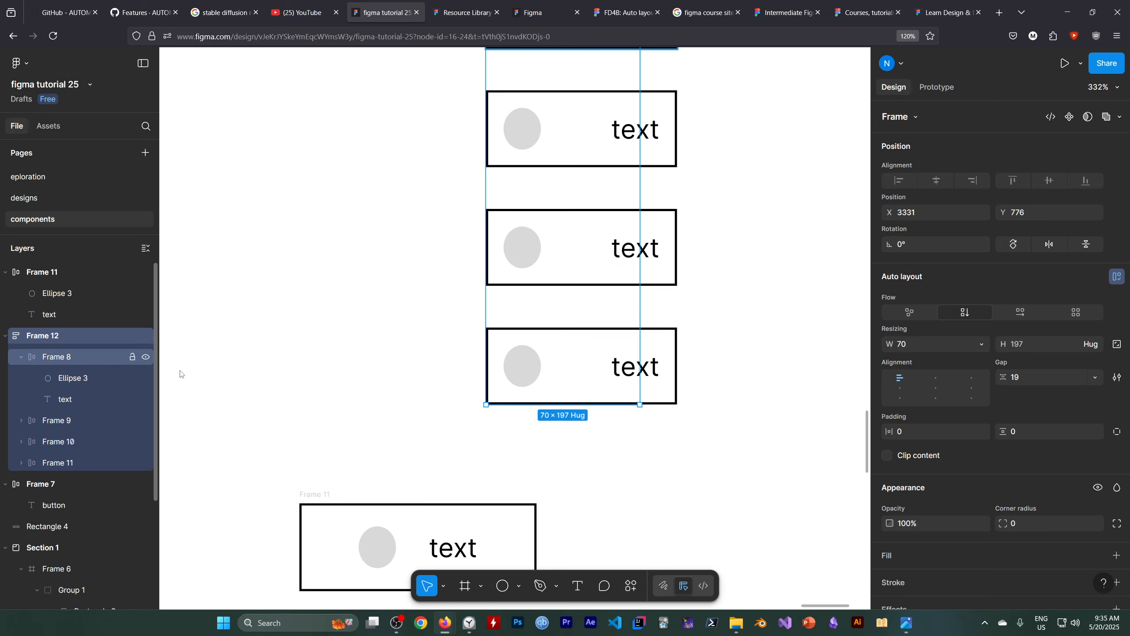
click(1019, 313)
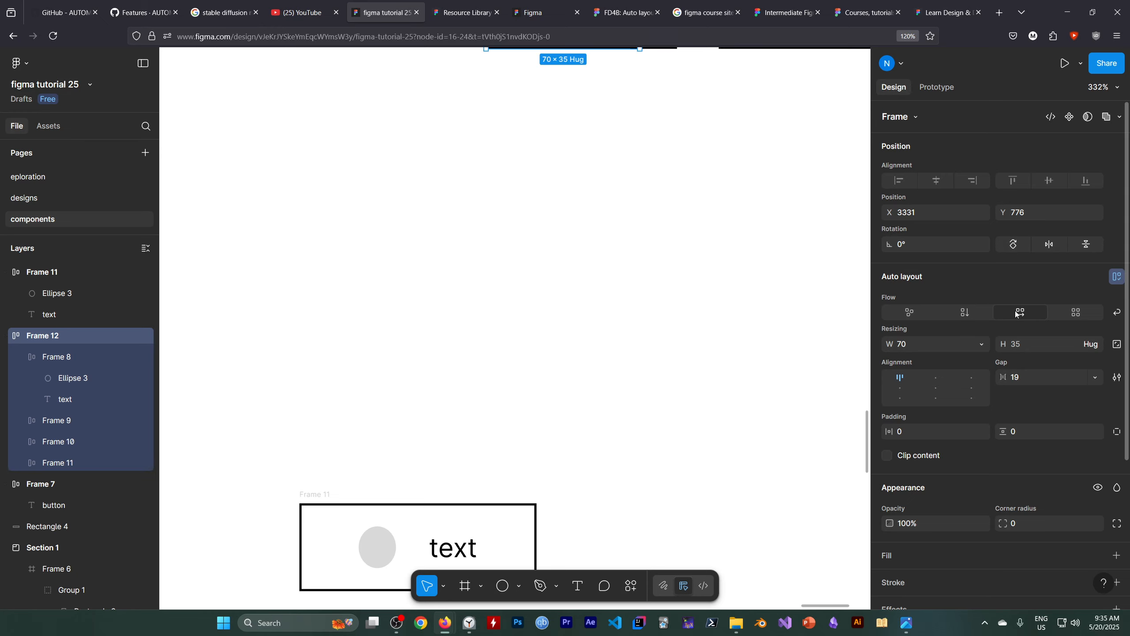
scroll(656, 378, up, 5)
click(600, 412)
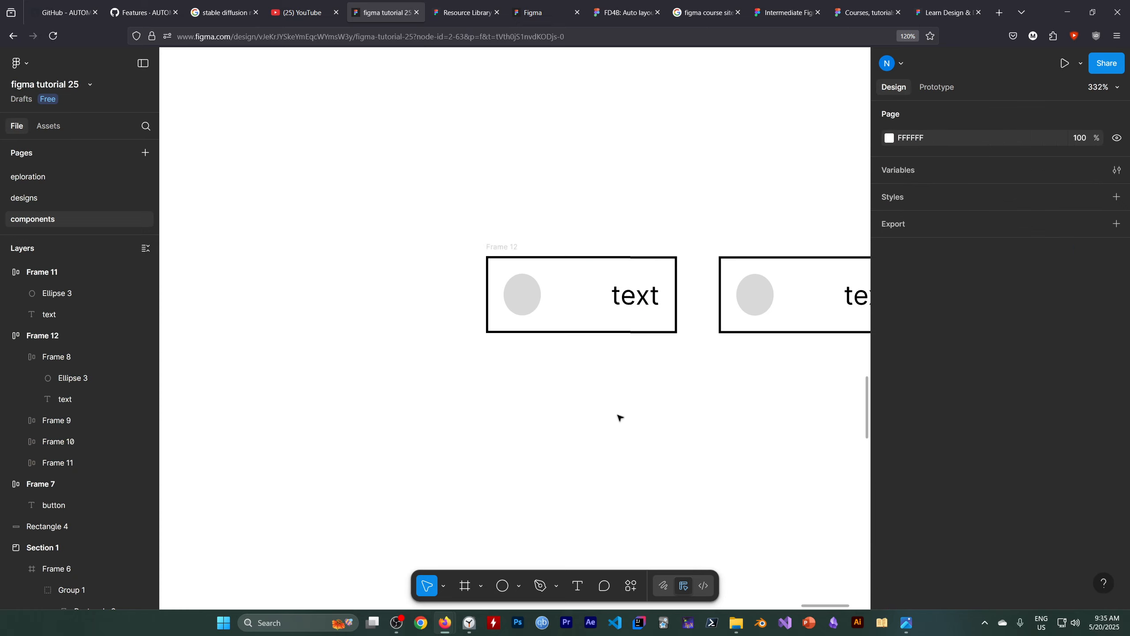
Switch the parent Frame 12 from a horizontal row back to vertical flow.
scroll(659, 423, down, 1)
key(space)
drag(634, 427, 581, 422)
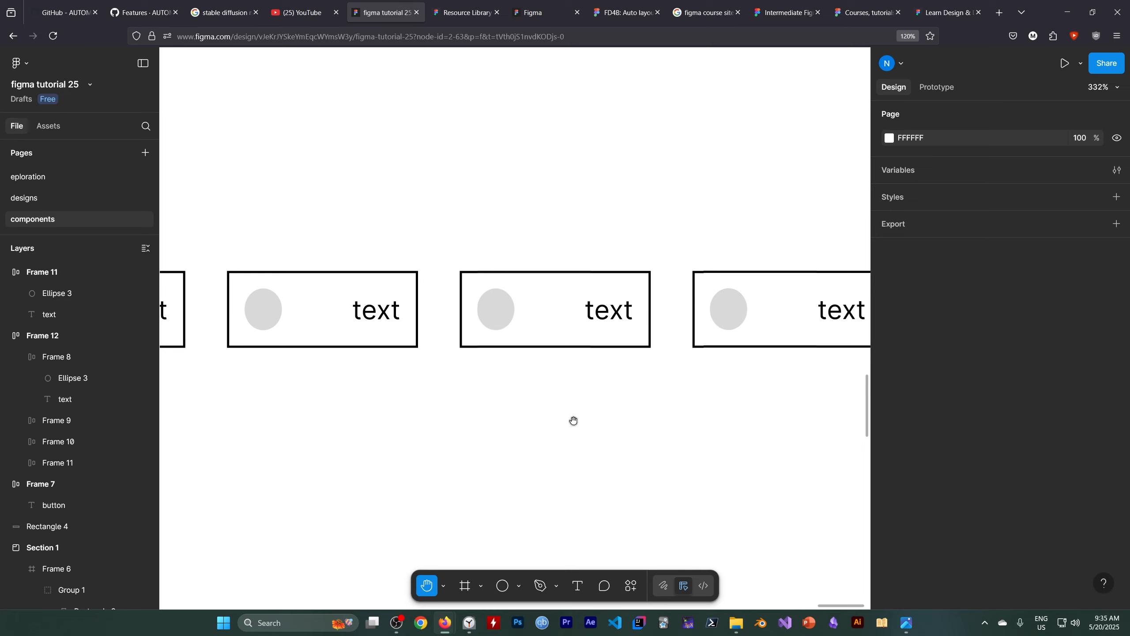
scroll(574, 421, down, 4)
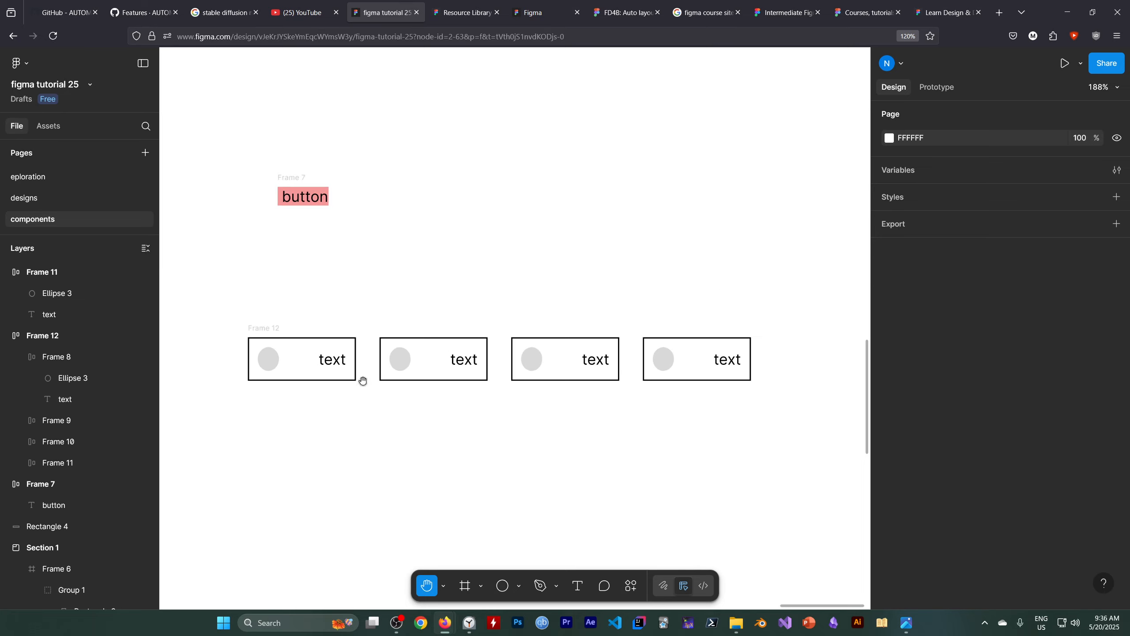
click(79, 338)
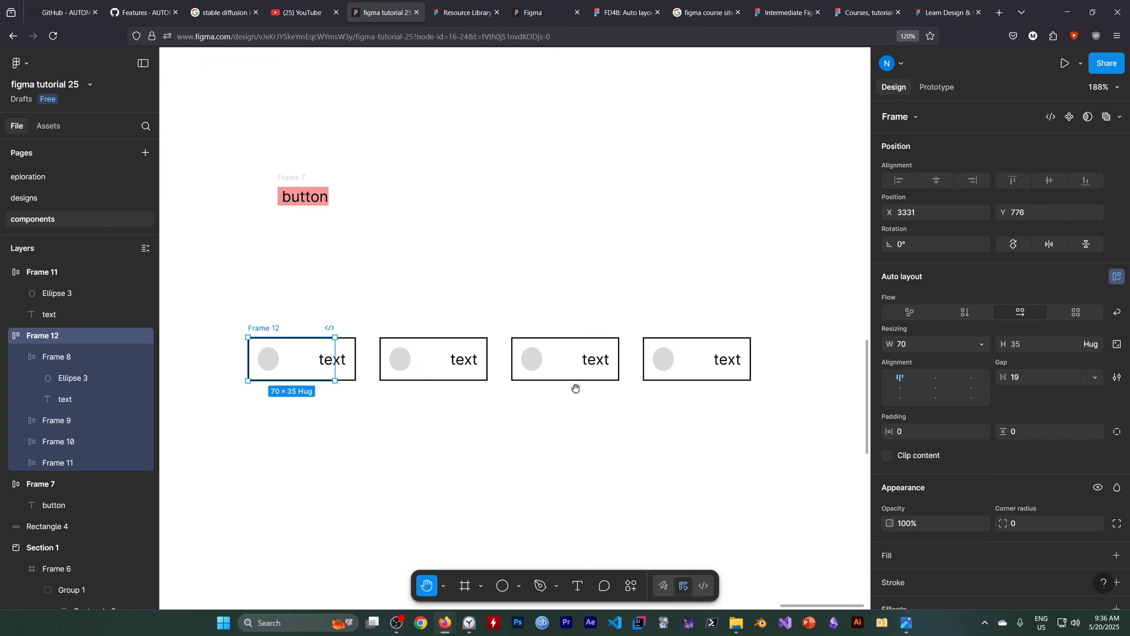
click(307, 14)
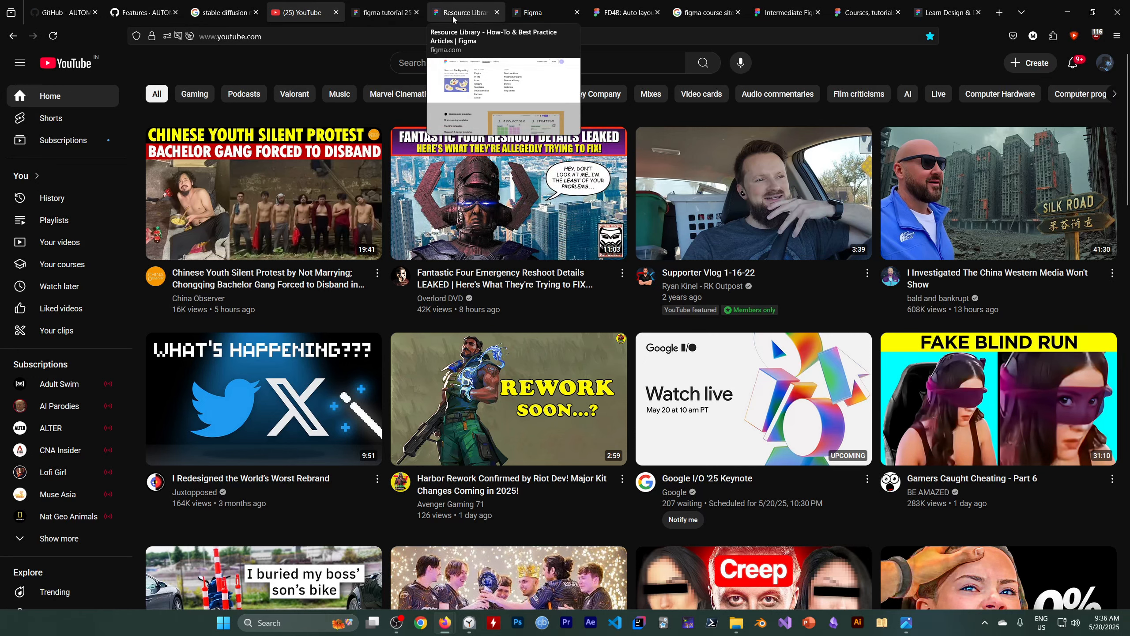
click(382, 13)
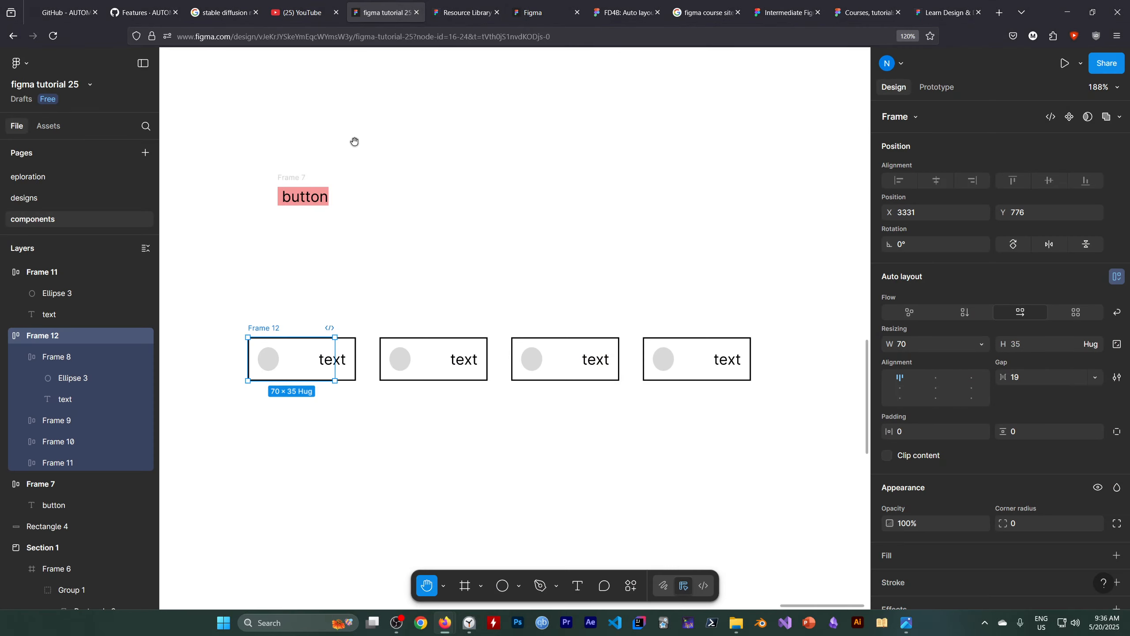
click(965, 312)
scroll(445, 338, down, 1)
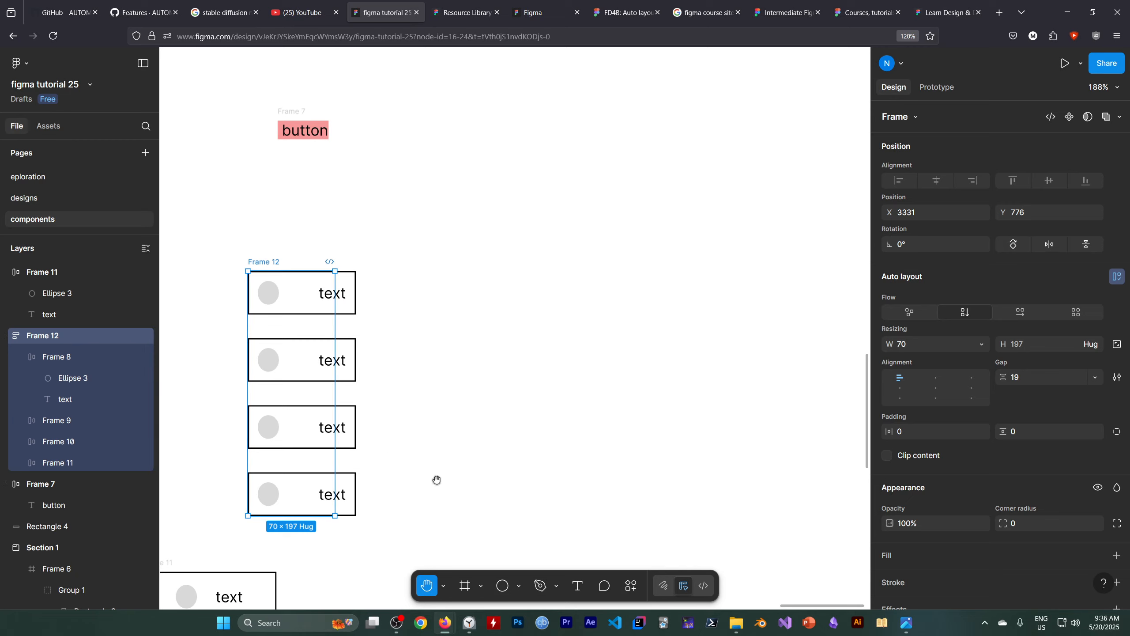
Widen Frame 12 to about 171 with the Move tool so it extends beyond its stacked items.
click(444, 586)
click(439, 521)
drag(333, 377, 461, 378)
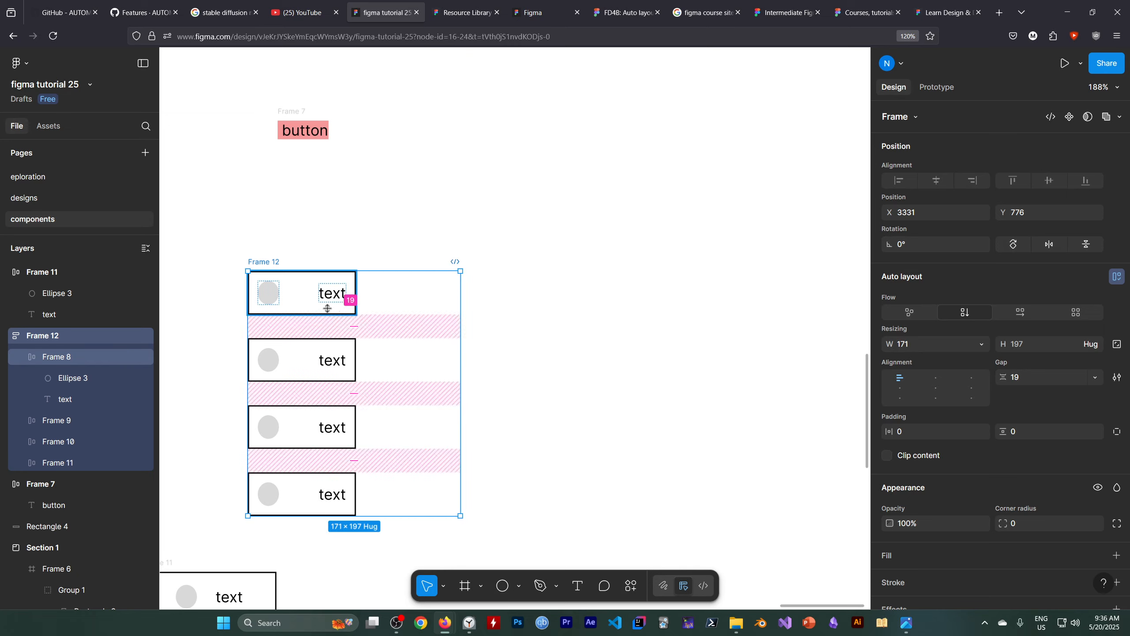
click(295, 299)
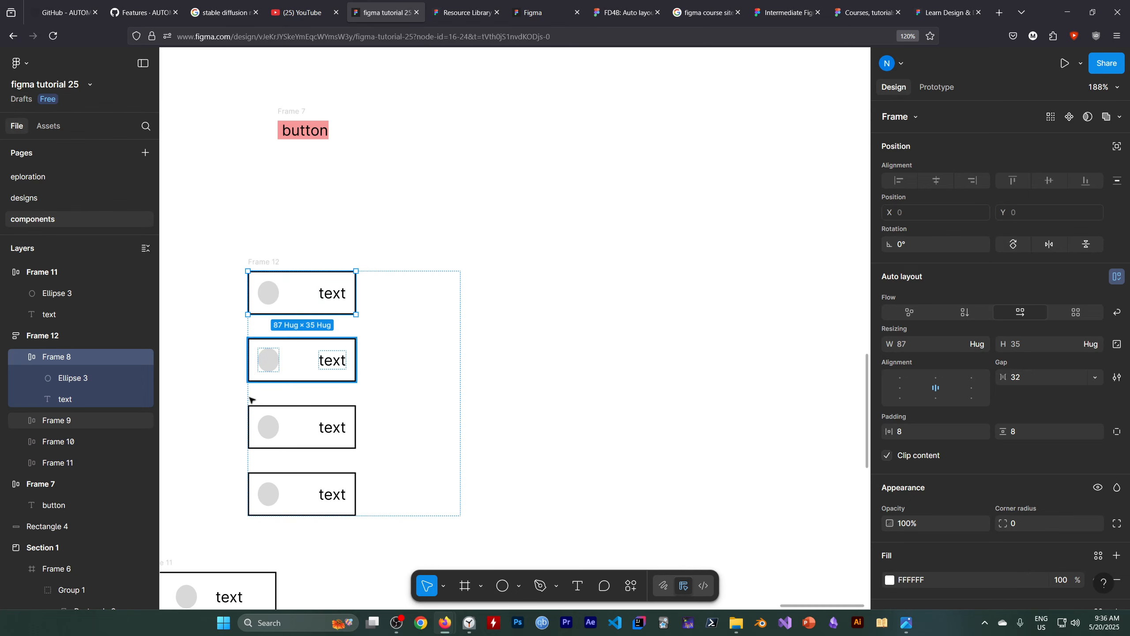
click(538, 457)
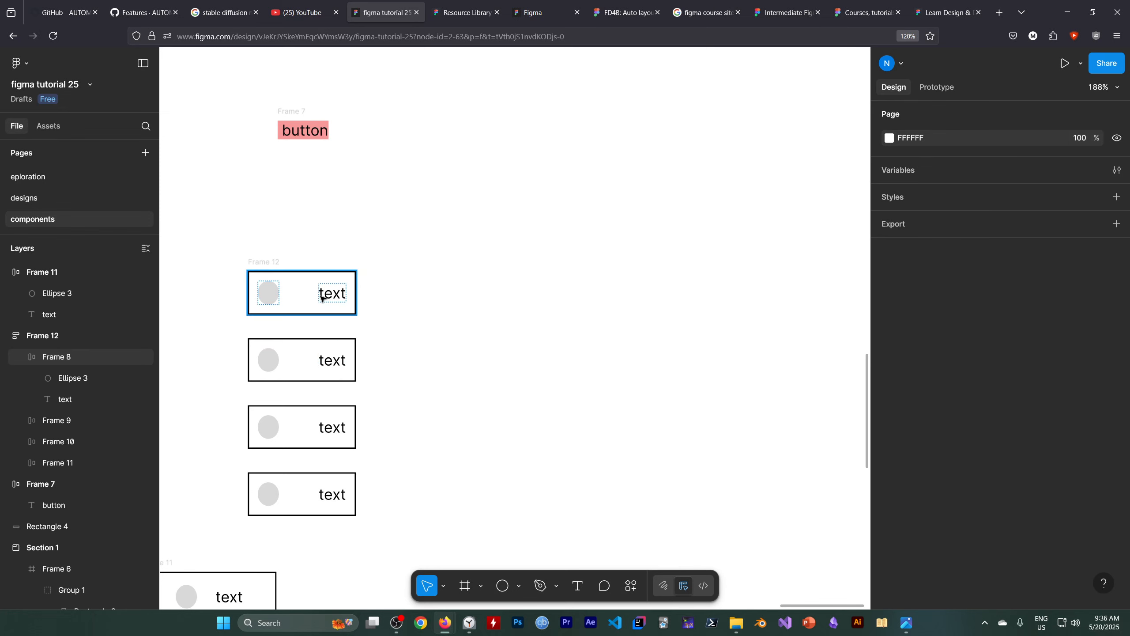
click(72, 335)
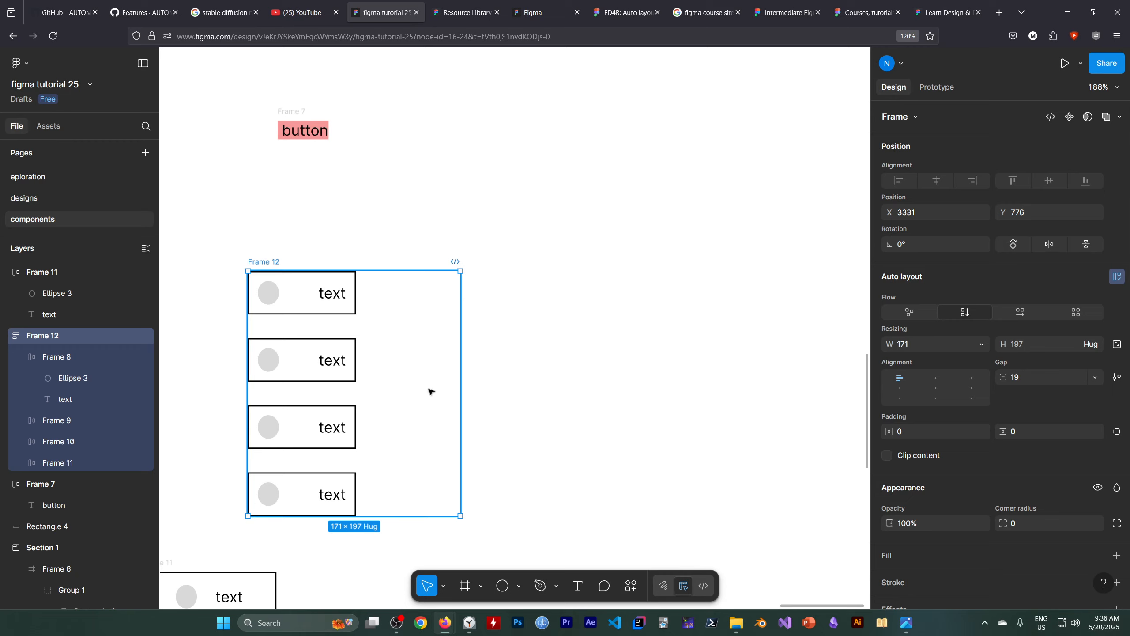
click(937, 346)
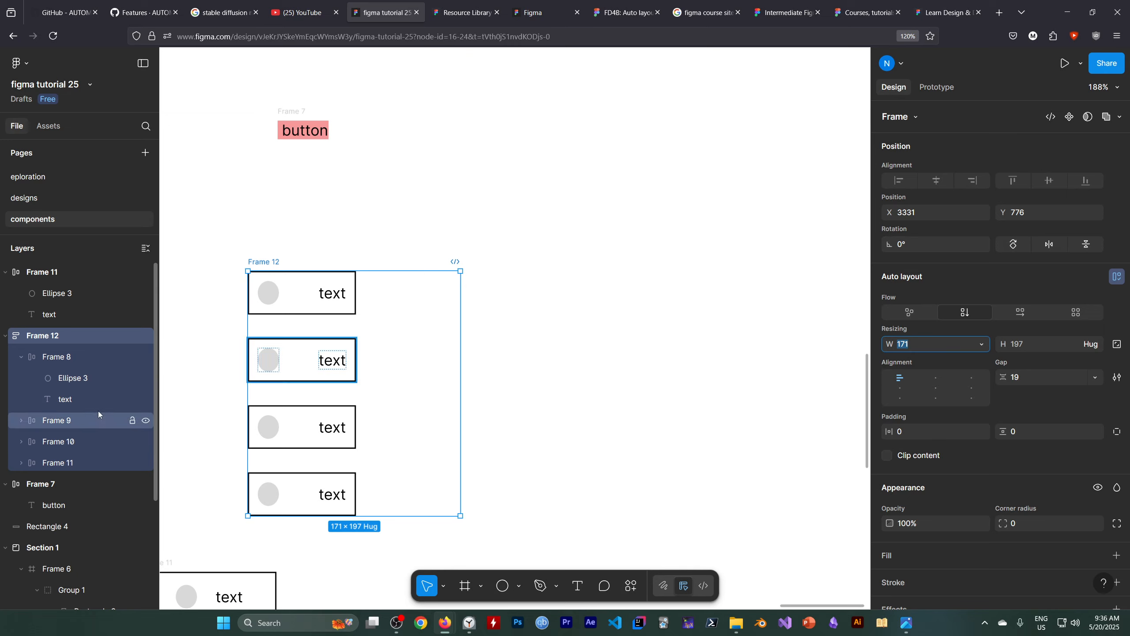
Set the width of all four Frame 12 stack items to Fill container and deselect them.
click(77, 357)
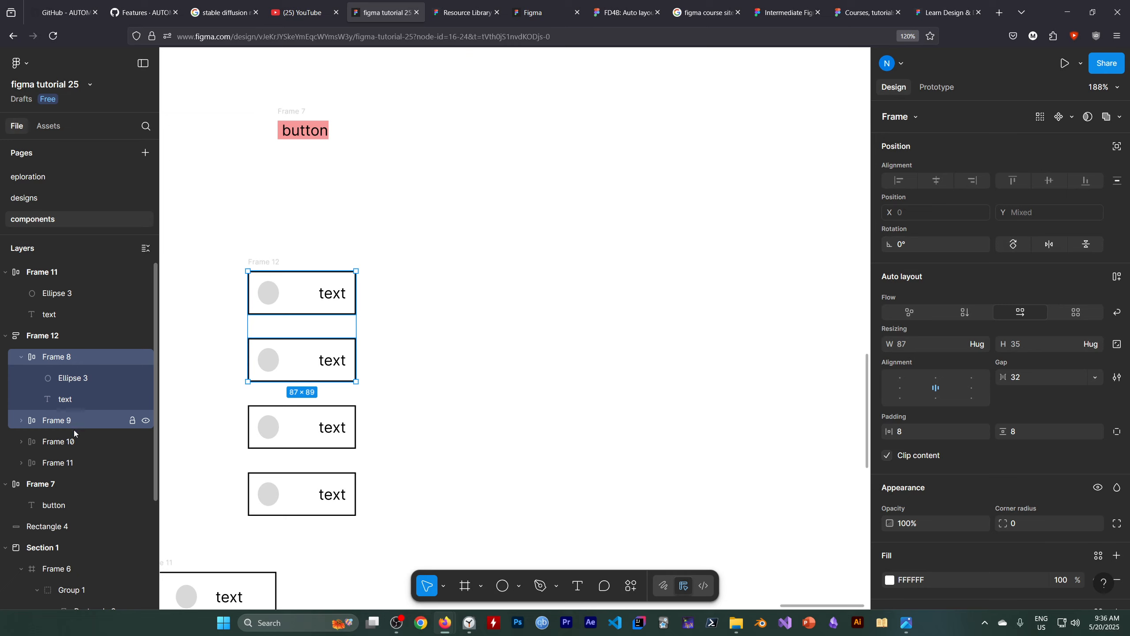
click(64, 442)
shift+click(62, 463)
shift+click(64, 363)
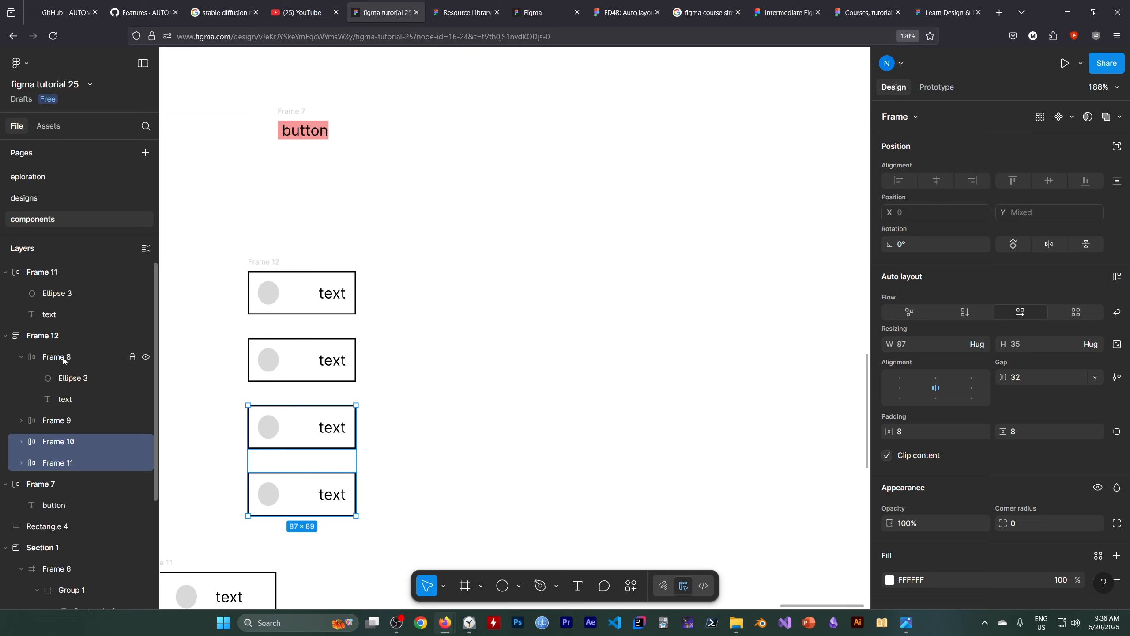
click(974, 350)
click(981, 345)
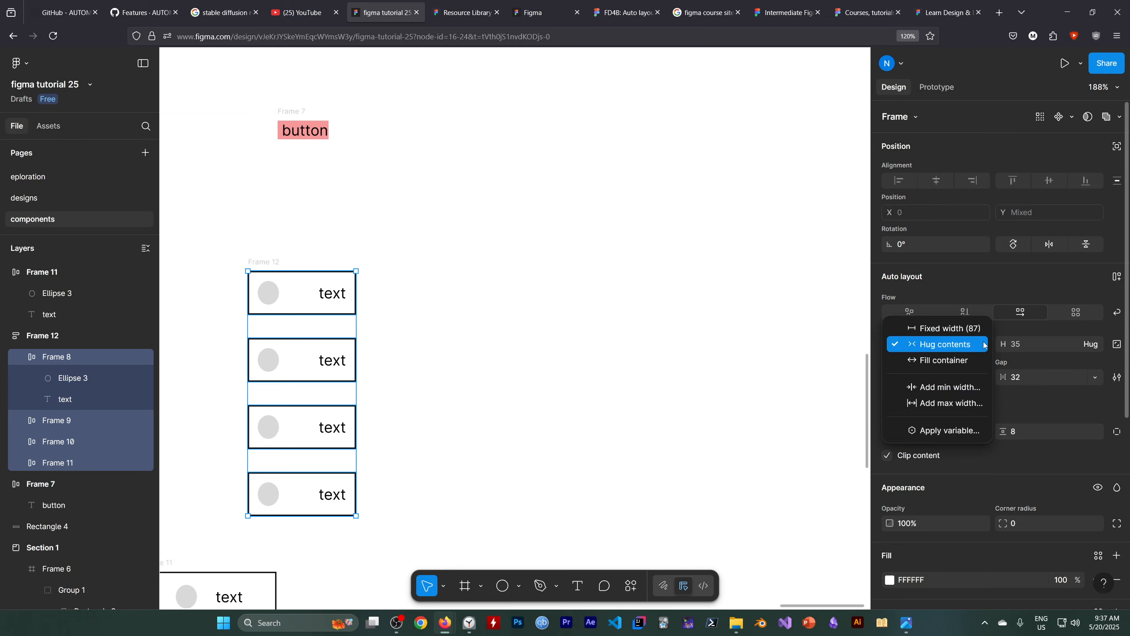
click(946, 360)
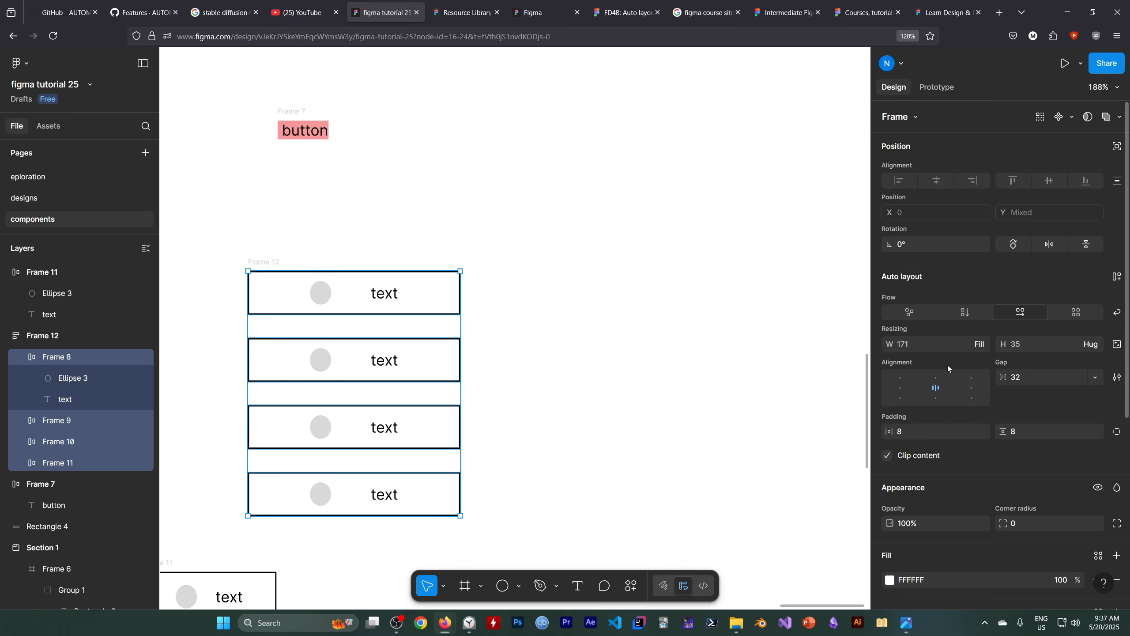
click(700, 428)
Resize Frame 12 narrower and wider several times to test its fill-width items, ending at a width of about 314.
click(82, 336)
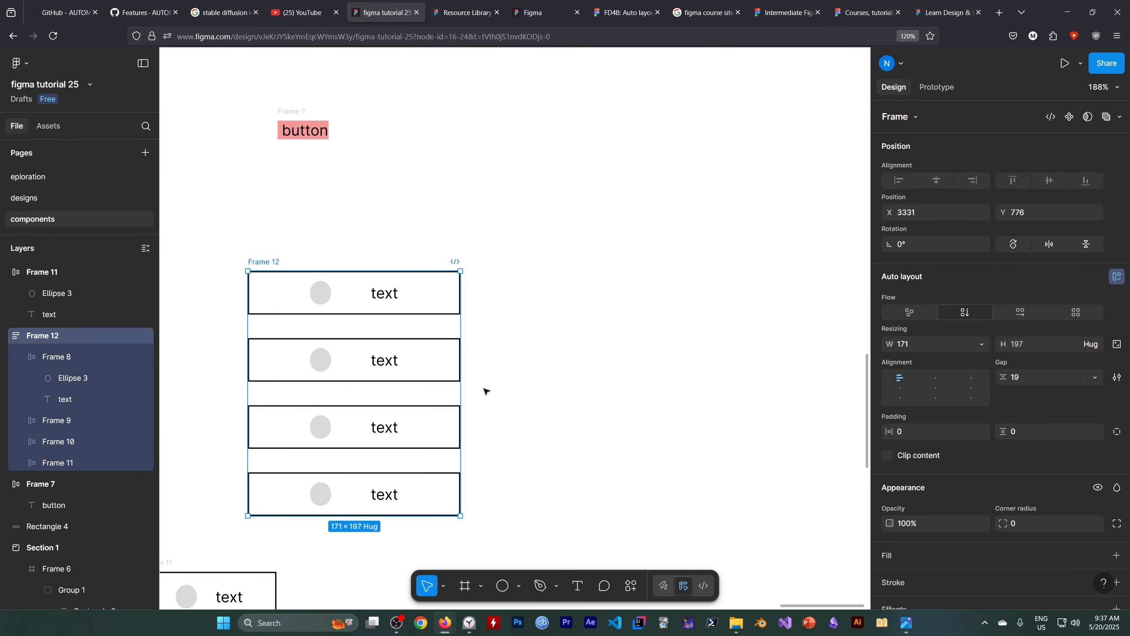
drag(457, 375, 516, 428)
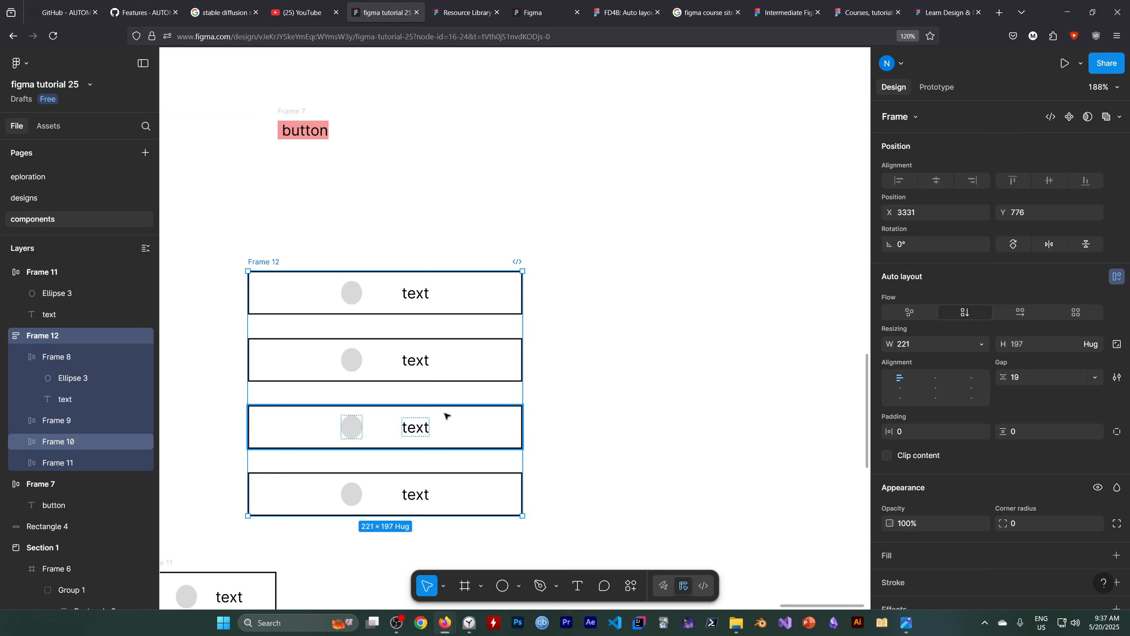
drag(522, 387, 500, 405)
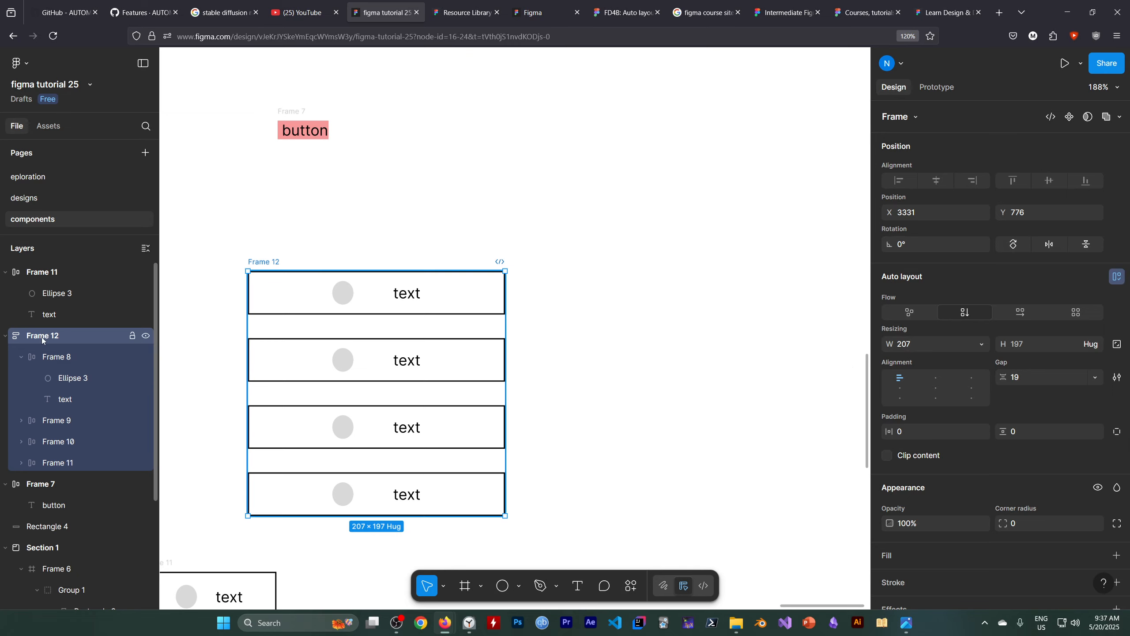
drag(503, 363, 444, 365)
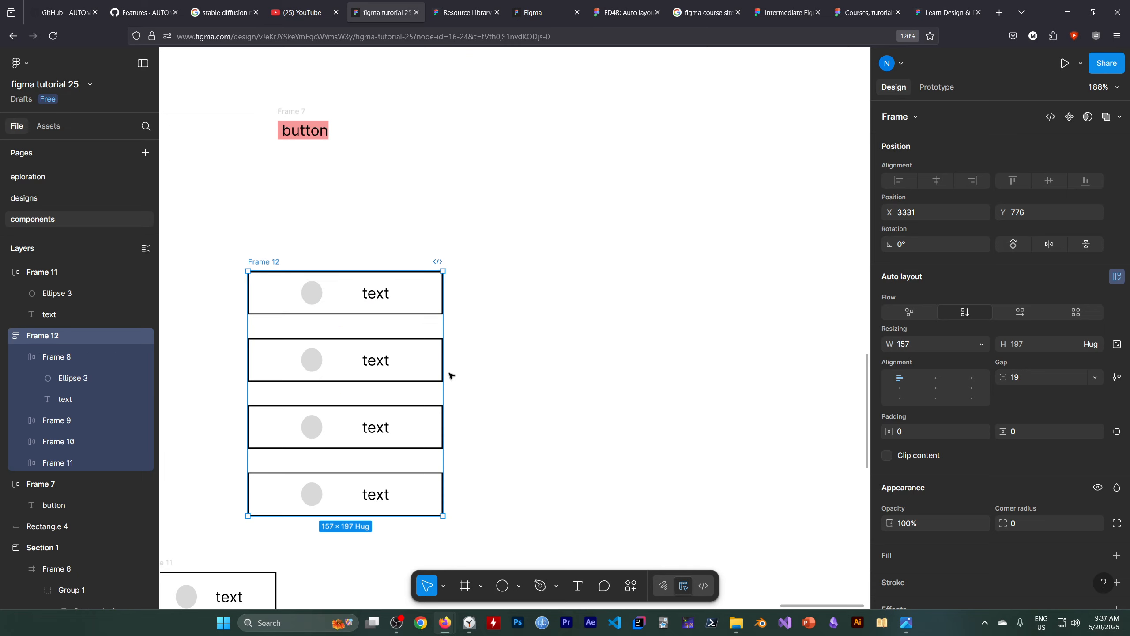
drag(442, 364, 510, 370)
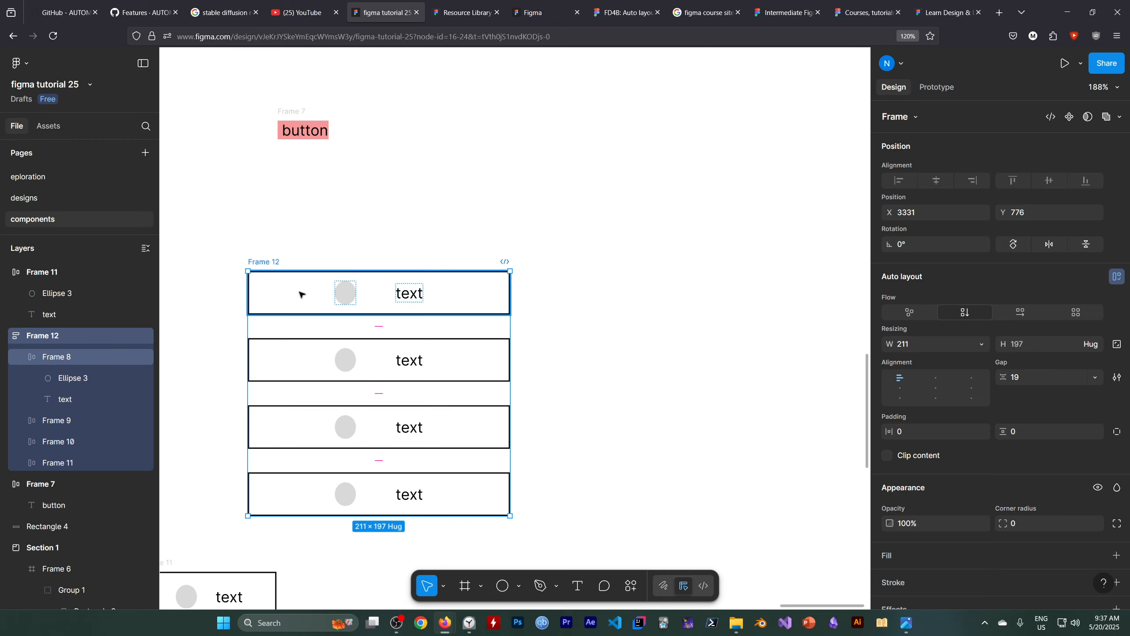
drag(510, 324, 552, 324)
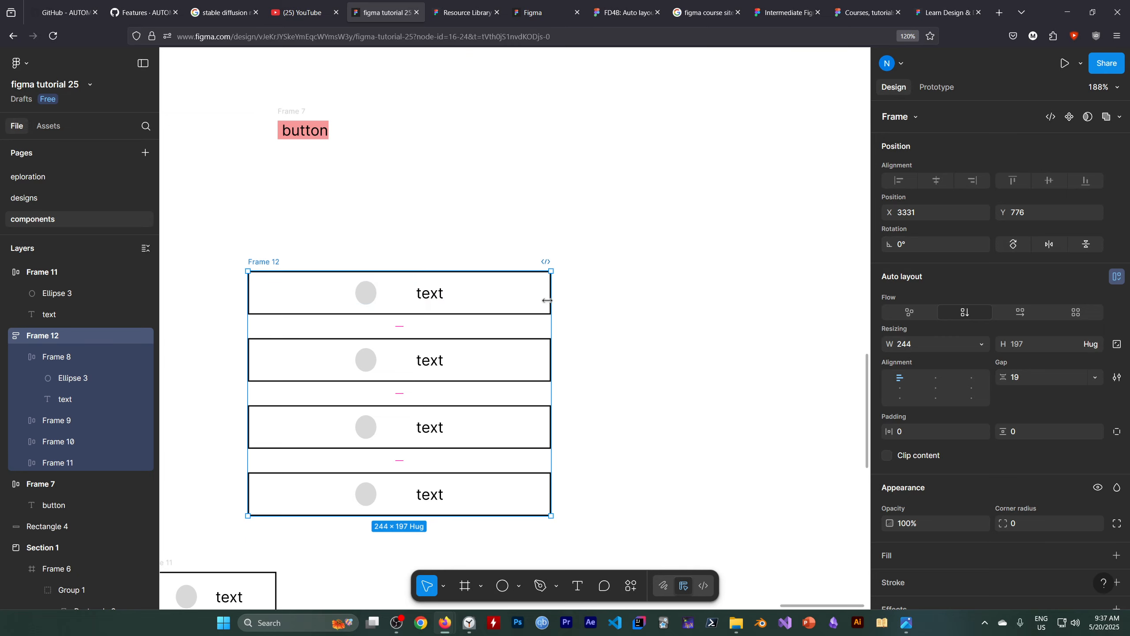
drag(551, 298, 616, 301)
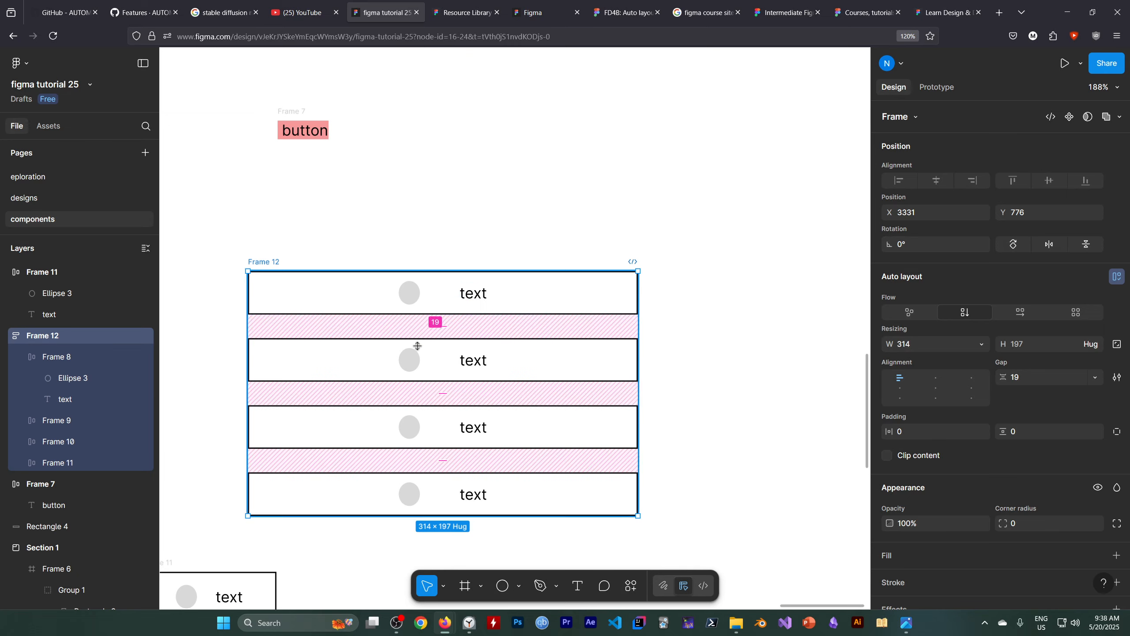
click(396, 622)
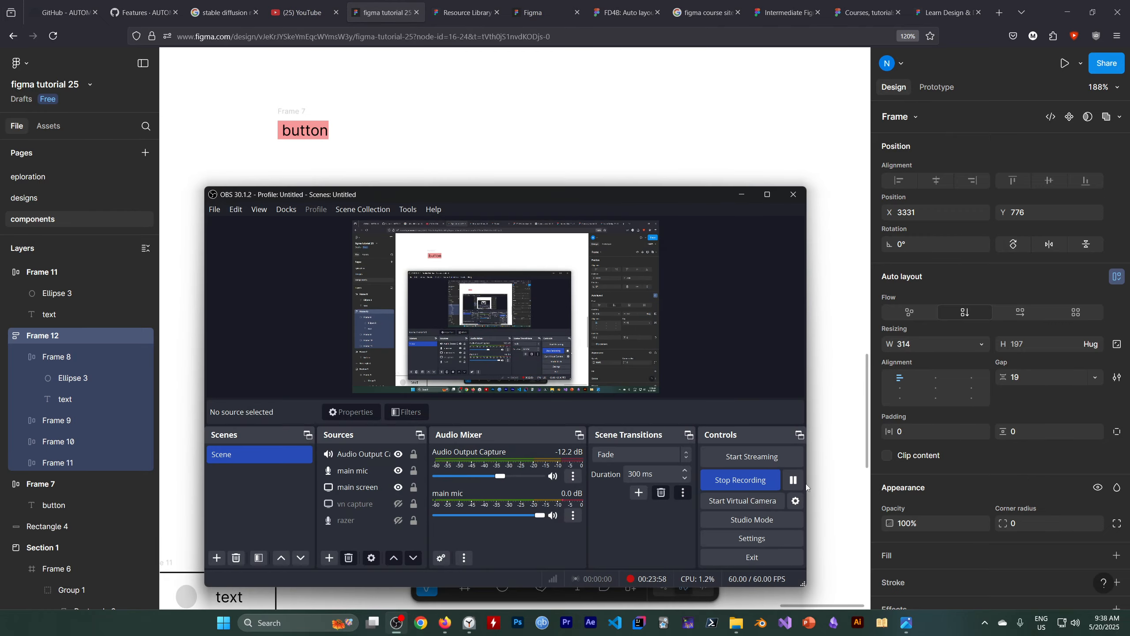
click(793, 480)
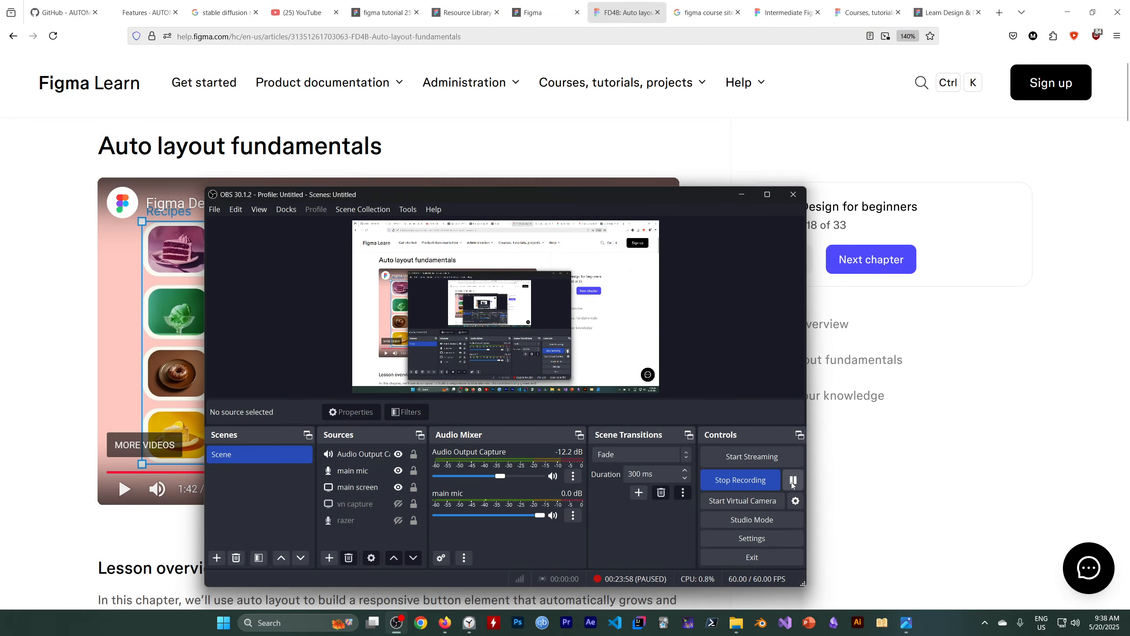
click(742, 195)
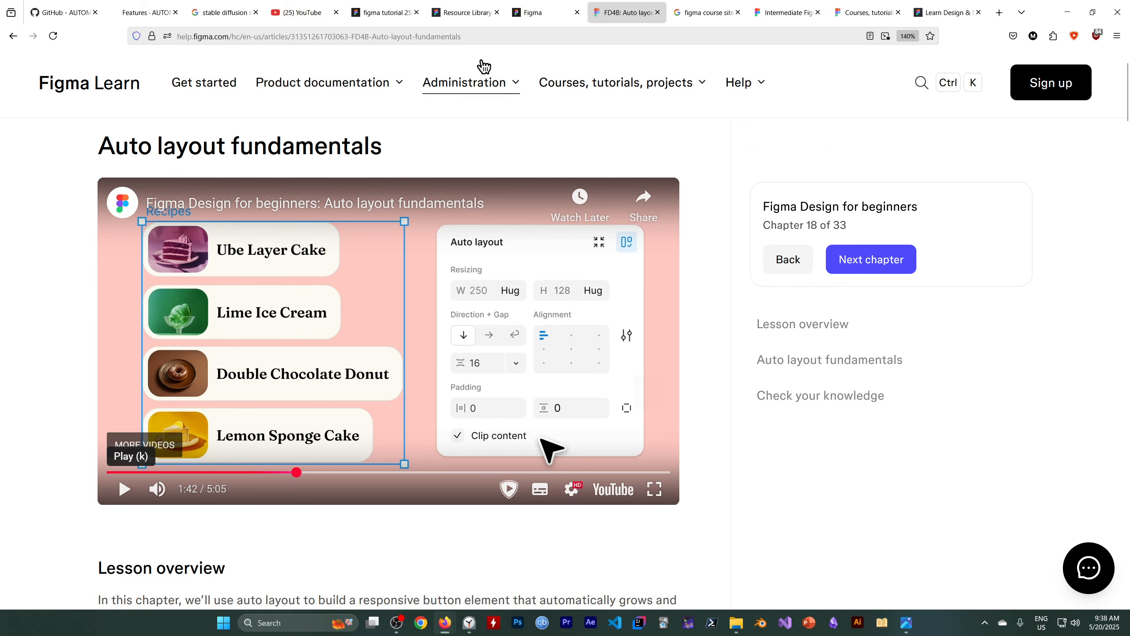
click(390, 13)
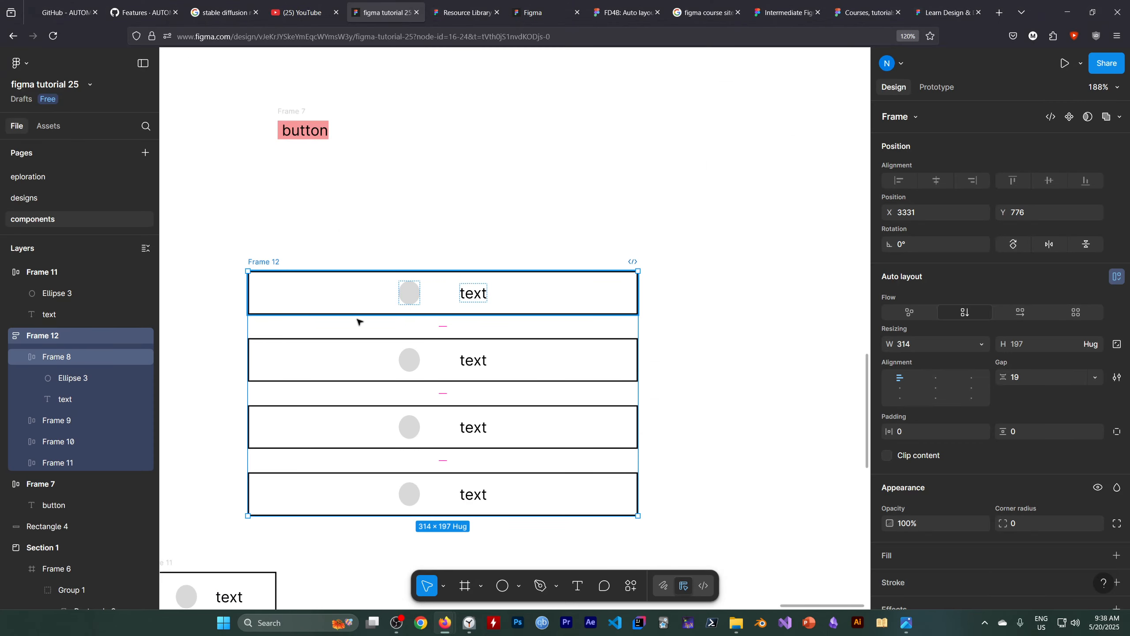
Set the width of all four Frame 12 stack items back to Hug contents.
click(83, 359)
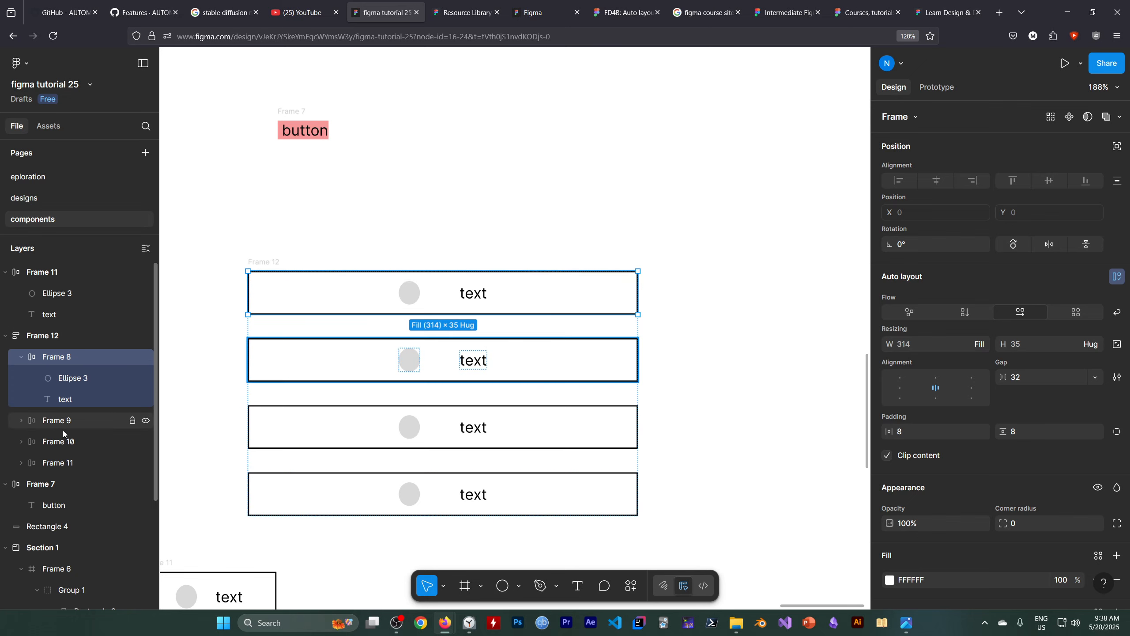
shift+click(84, 462)
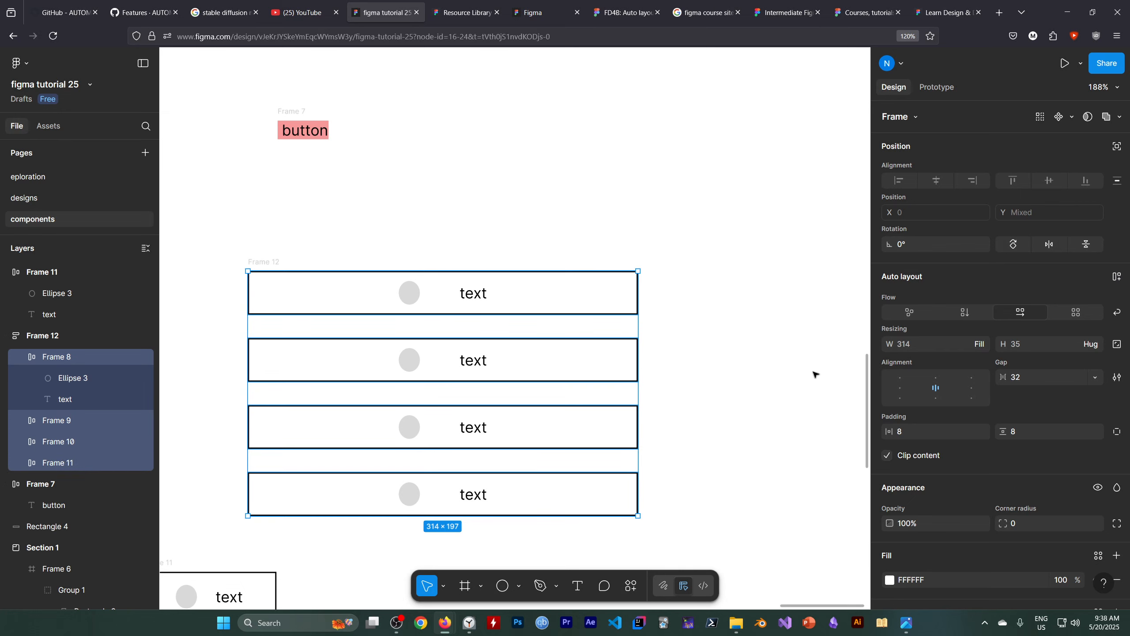
click(961, 348)
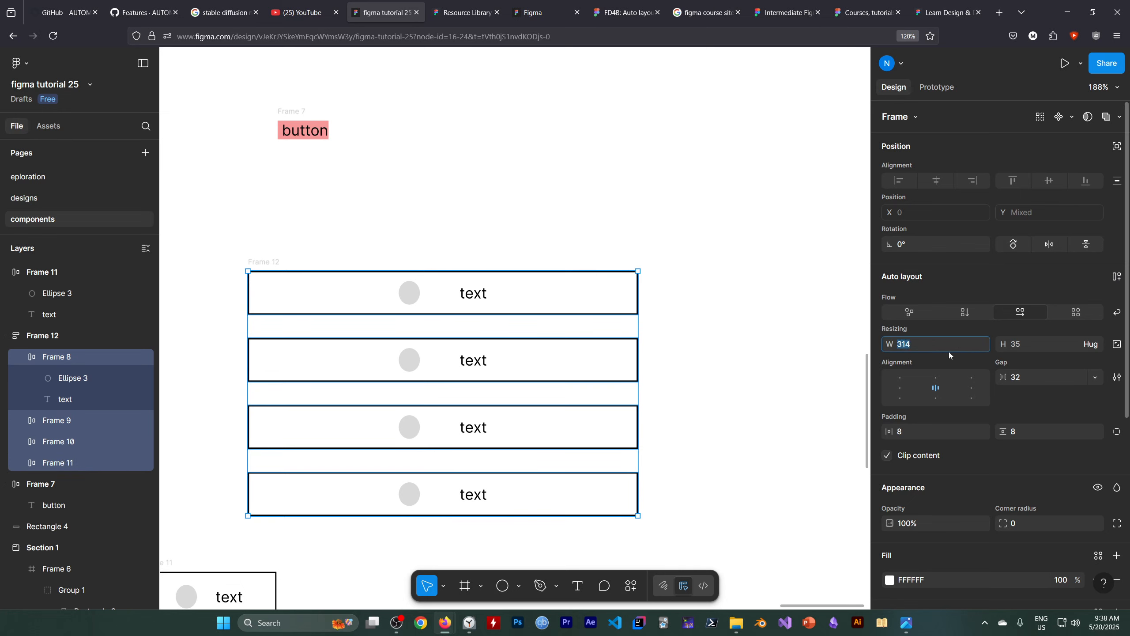
click(981, 345)
click(935, 329)
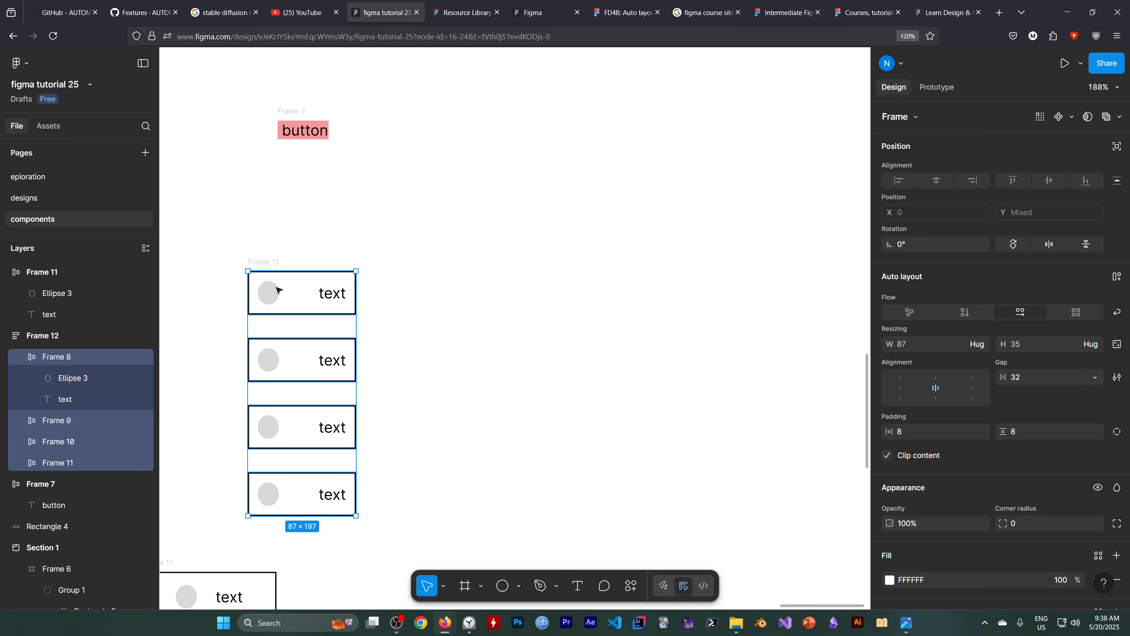
Reduce the gap between circle and text in all four Frame 12 stack items to 12.
click(276, 290)
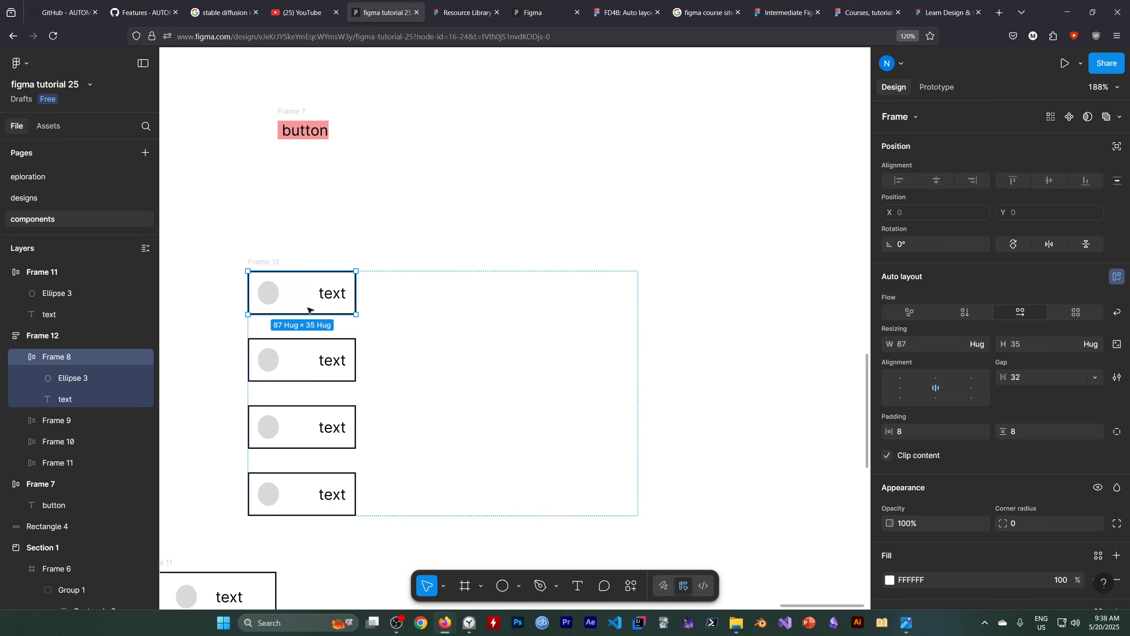
click(298, 294)
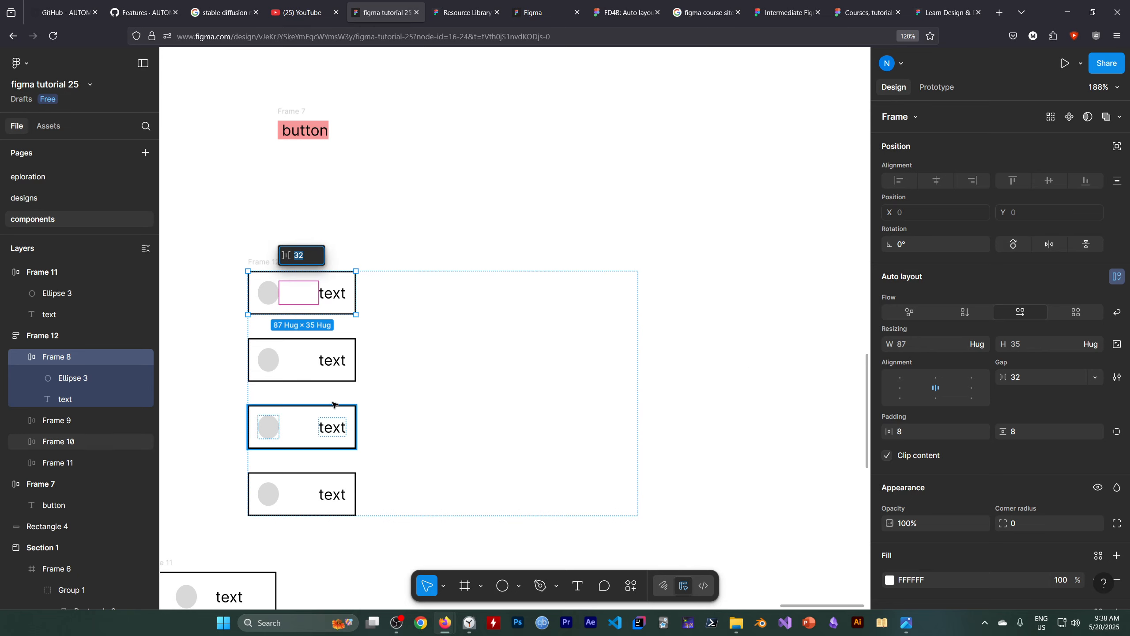
shift+click(74, 464)
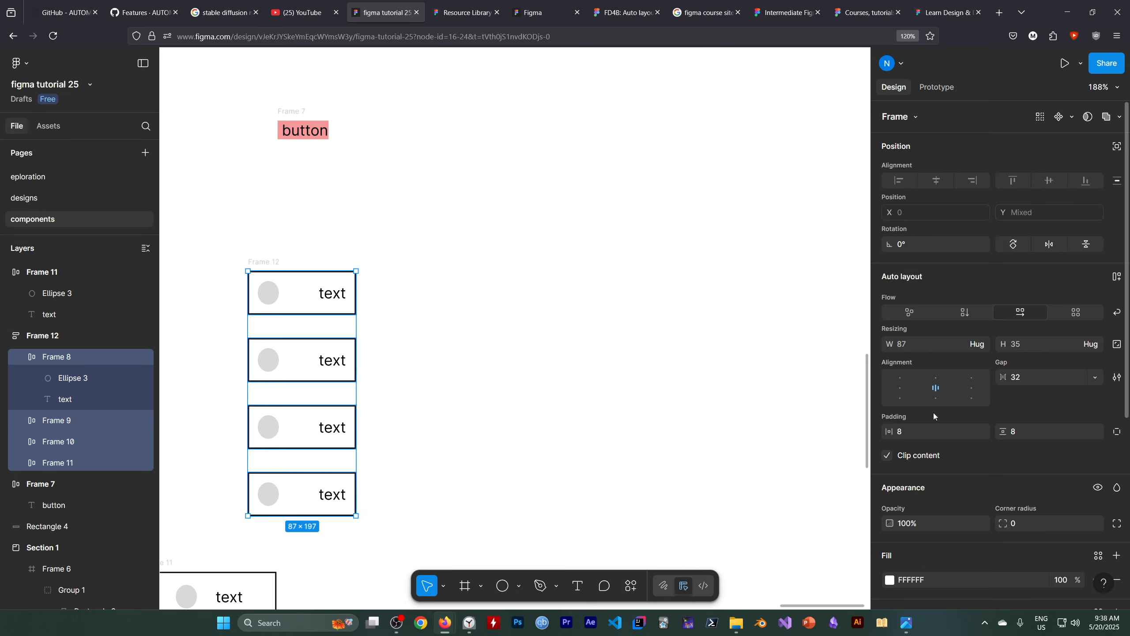
click(1095, 377)
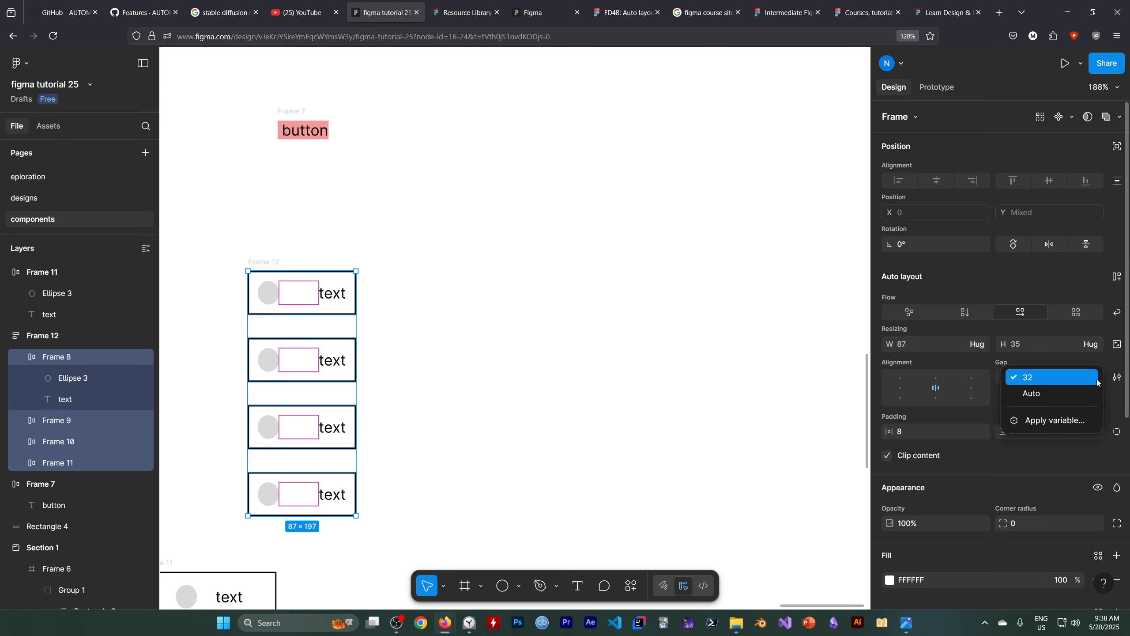
click(1049, 381)
click(1017, 378)
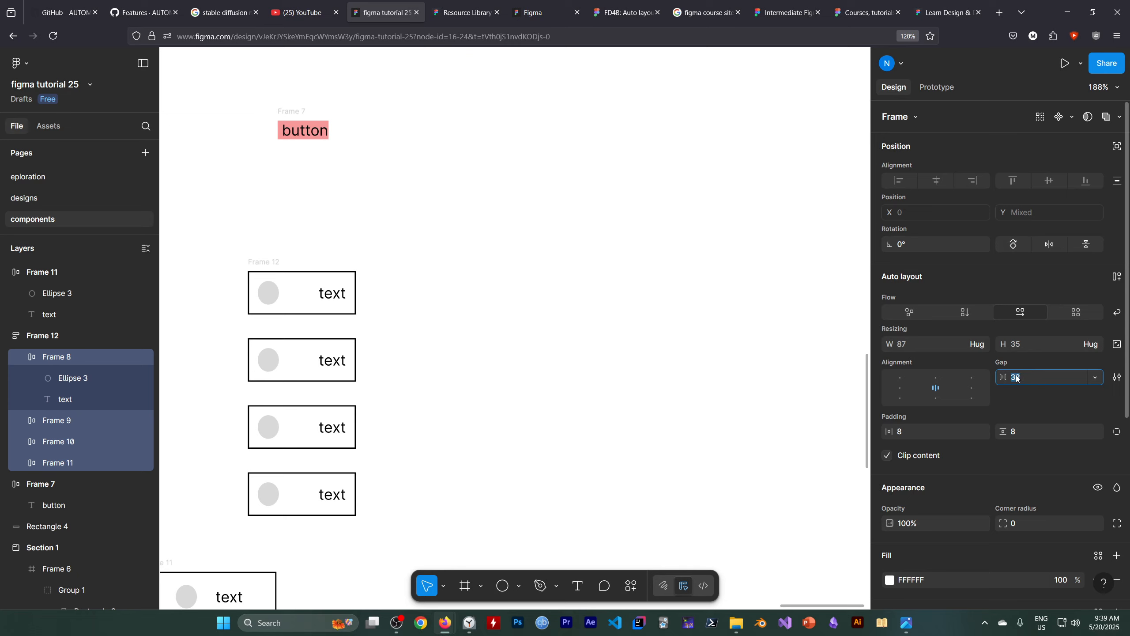
click(1095, 377)
click(1068, 377)
key(Down)
key(Down)
key(Down)
key(Down)
key(Down)
key(Down)
key(Down)
key(Down)
key(Down)
key(Down)
key(Down)
key(Down)
key(Down)
key(Down)
key(Down)
key(Down)
key(Down)
key(Down)
key(Down)
key(Down)
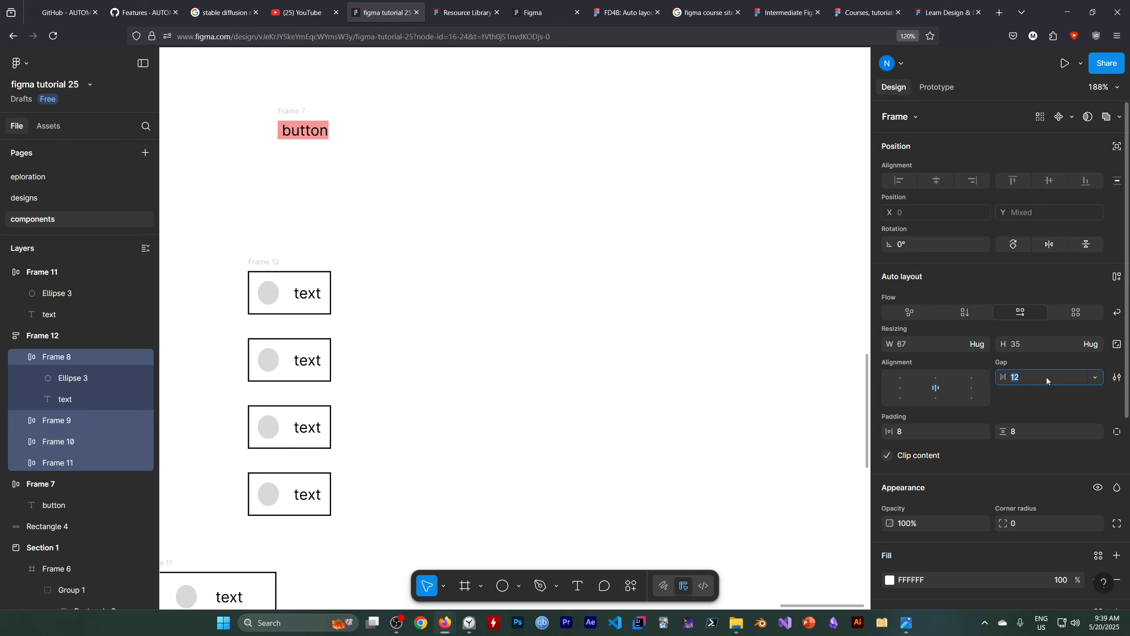
Reduce the gap between circle and text in all four Frame 12 items to 9, and select Frame 12.
key(Down)
key(Down)
key(Down)
click(386, 328)
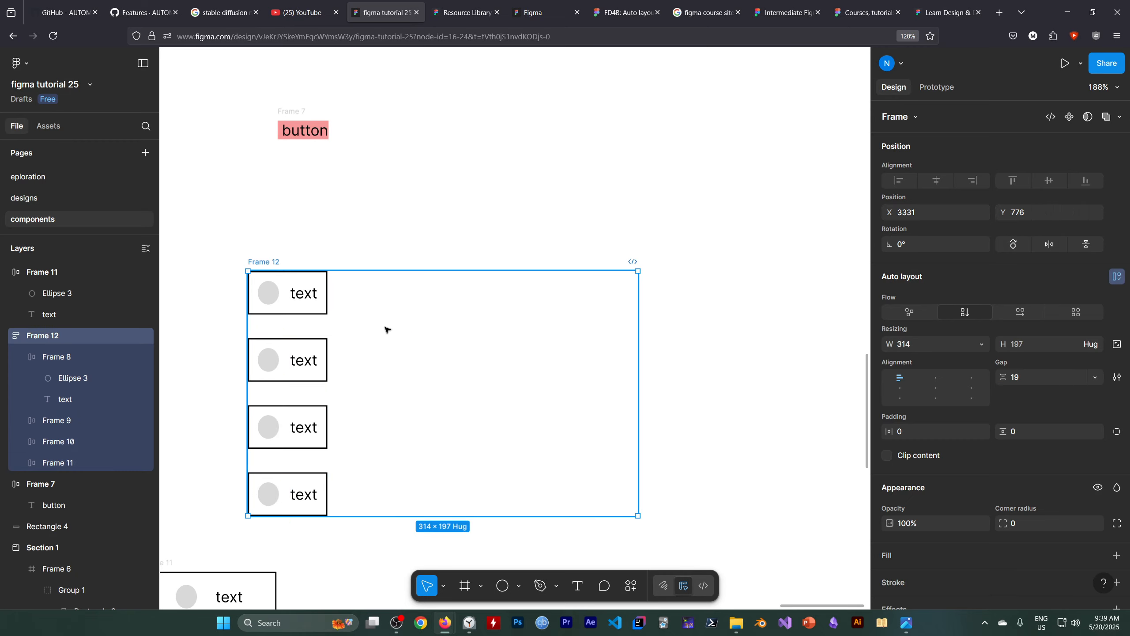
Place a 100 × 100 rectangle over the lower-right corner area of Frame 12.
double_click(300, 294)
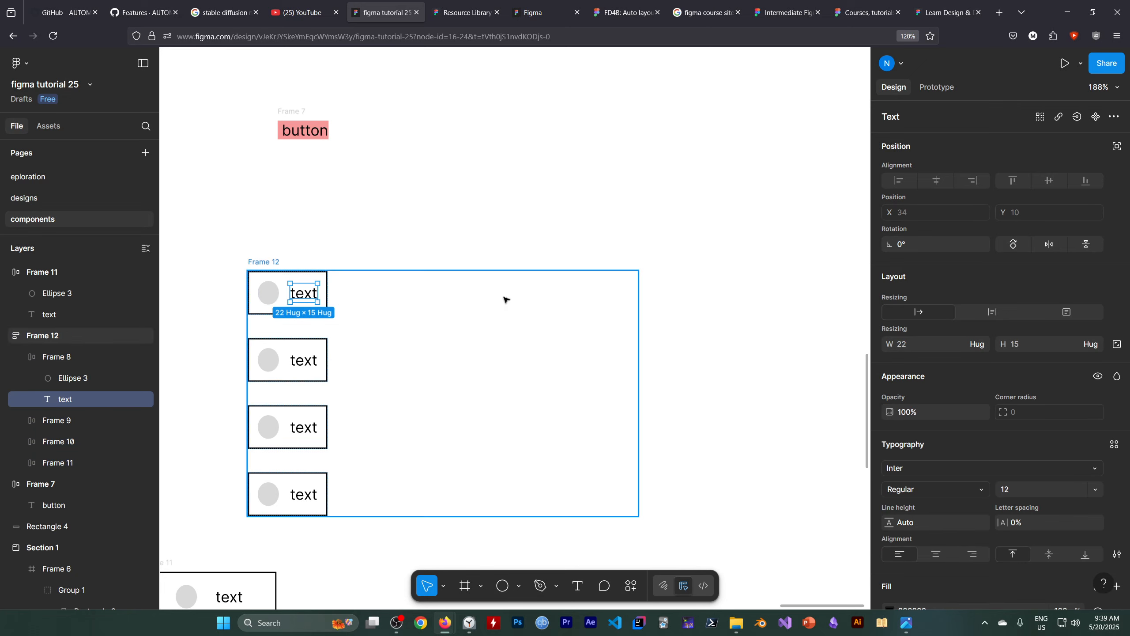
key(r)
click(636, 478)
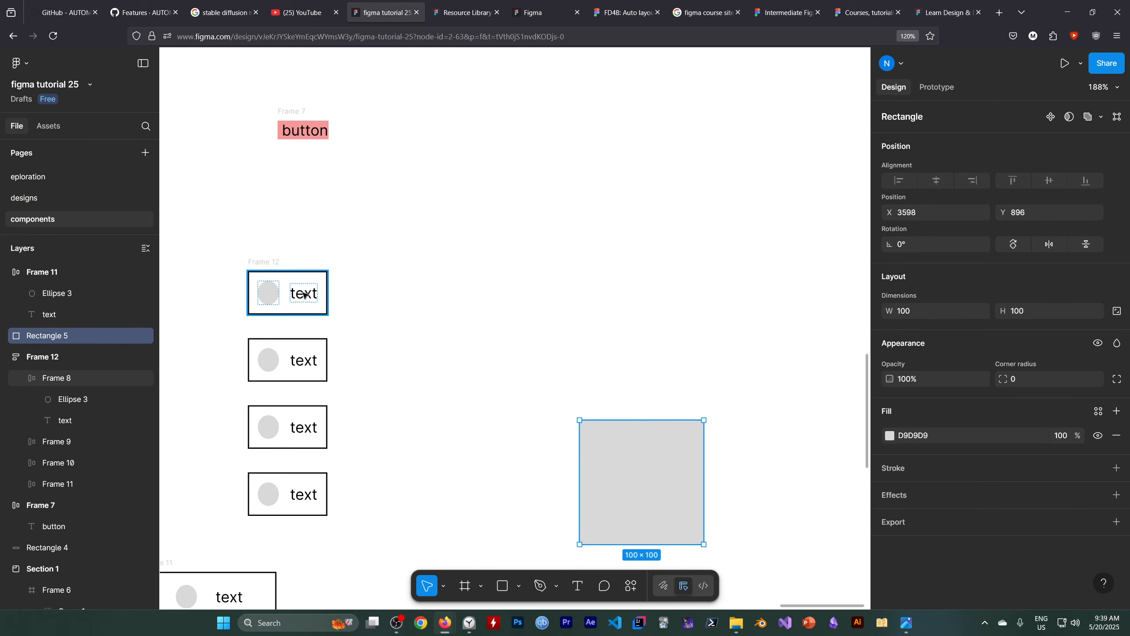
Replace the text of the first item in Frame 12 with "red".
click(318, 292)
click(308, 296)
double_click(300, 296)
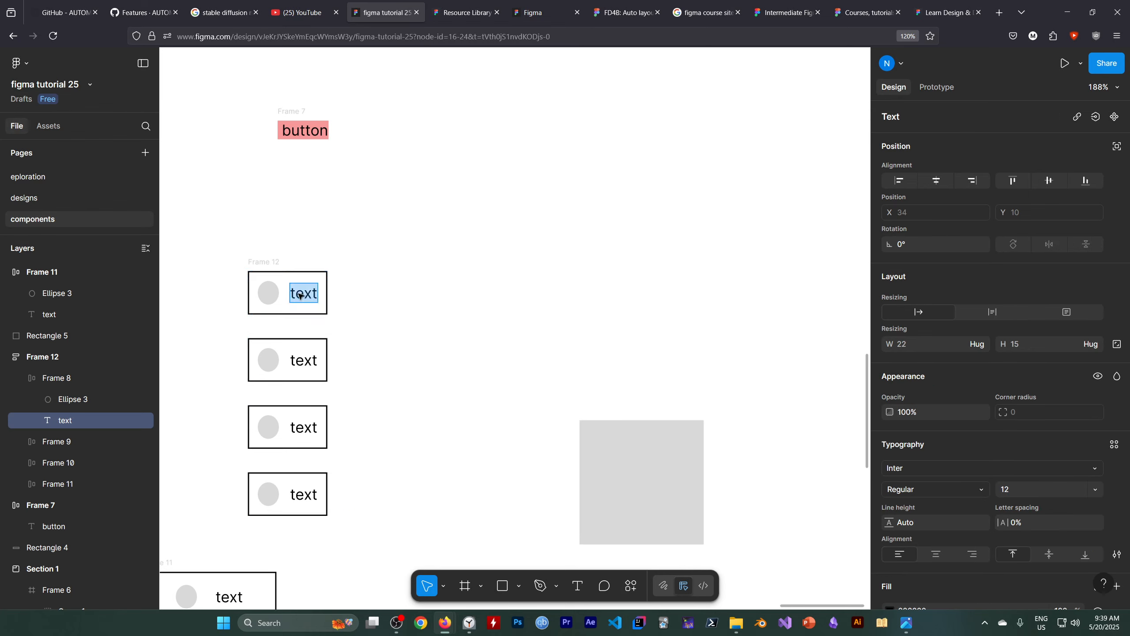
text(red)
key(Escape)
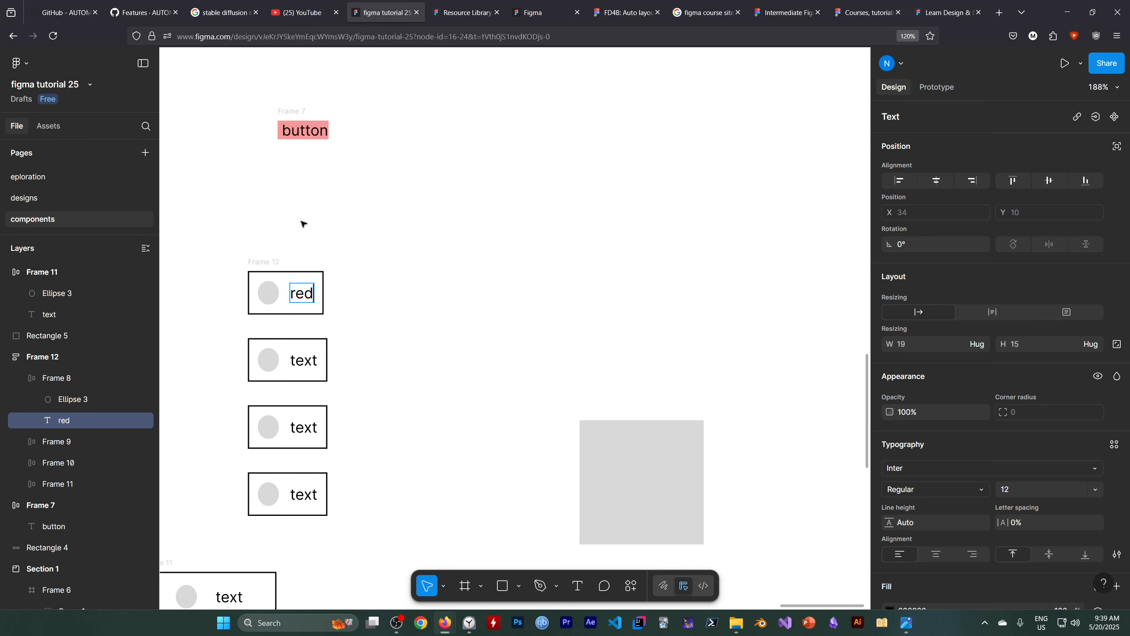
click(463, 13)
click(381, 12)
click(401, 621)
click(793, 479)
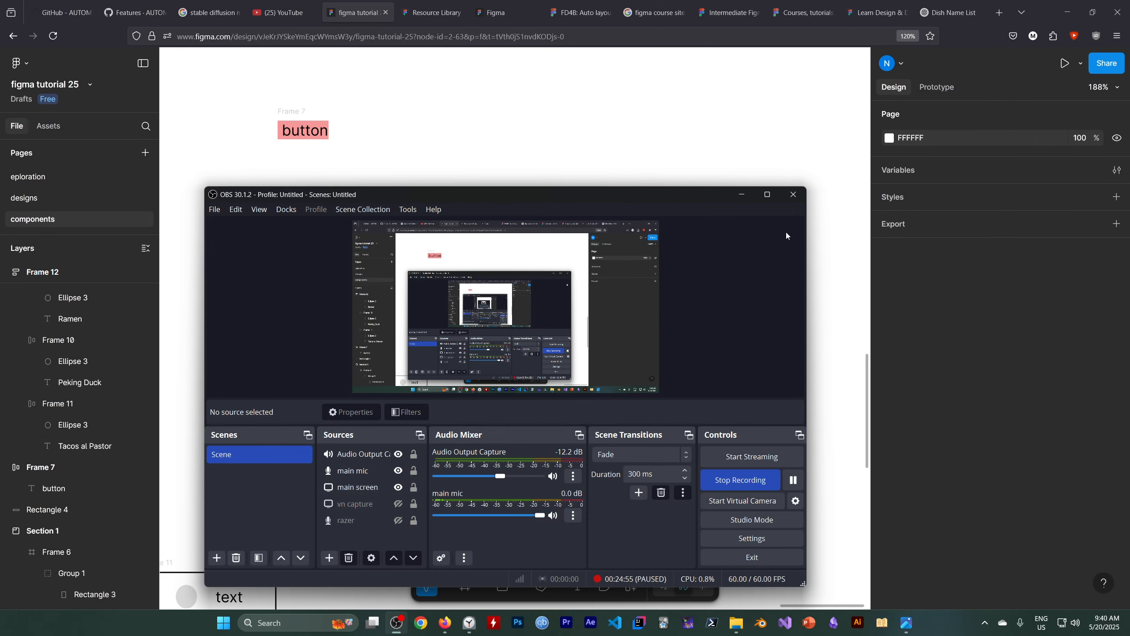
click(758, 184)
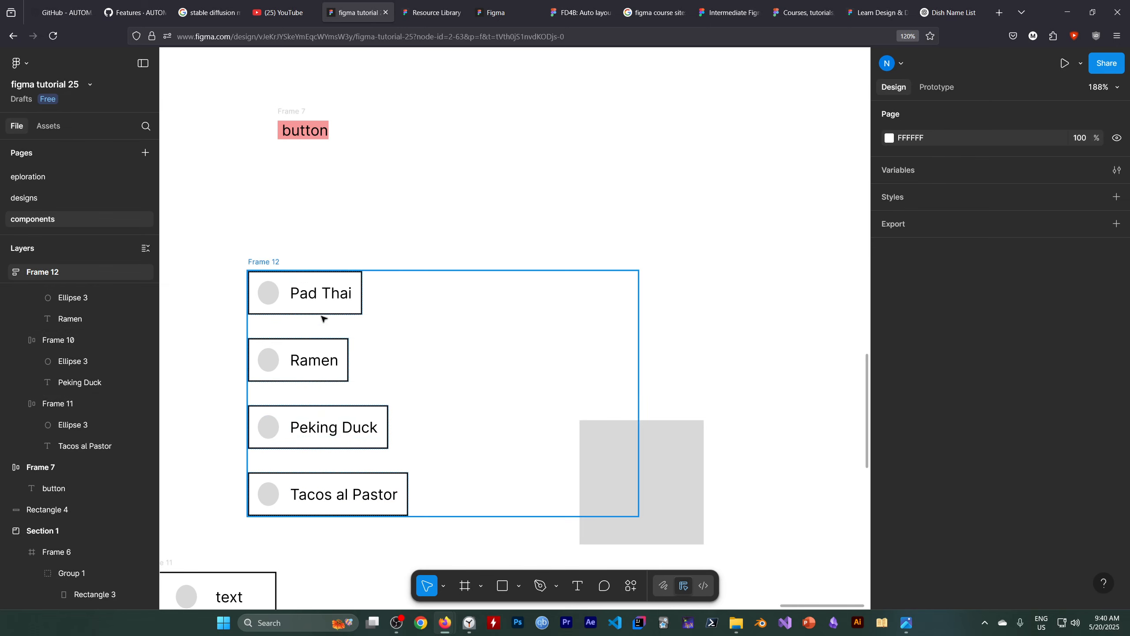
Set the width of all four dish items in Frame 12 to Fill container.
click(316, 303)
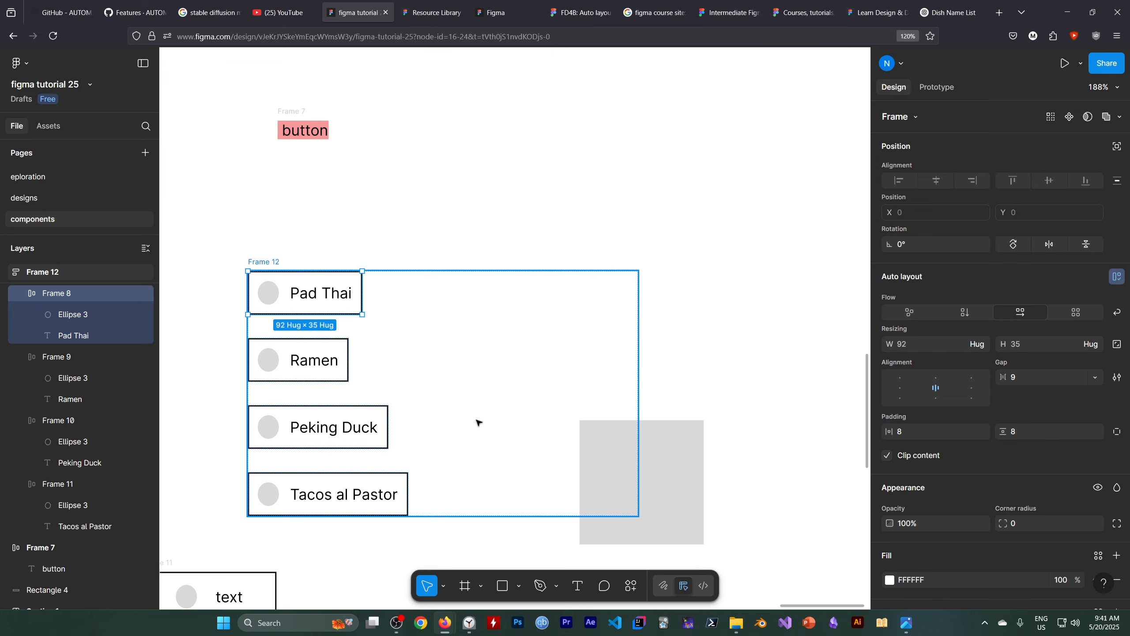
click(977, 345)
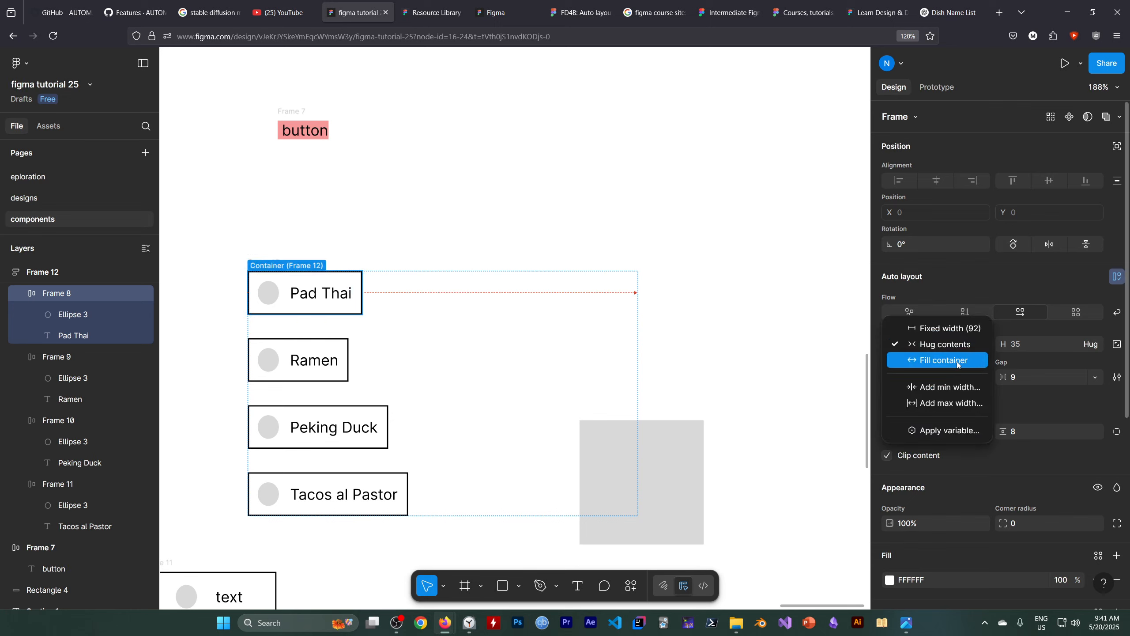
click(56, 294)
shift+click(91, 487)
click(961, 348)
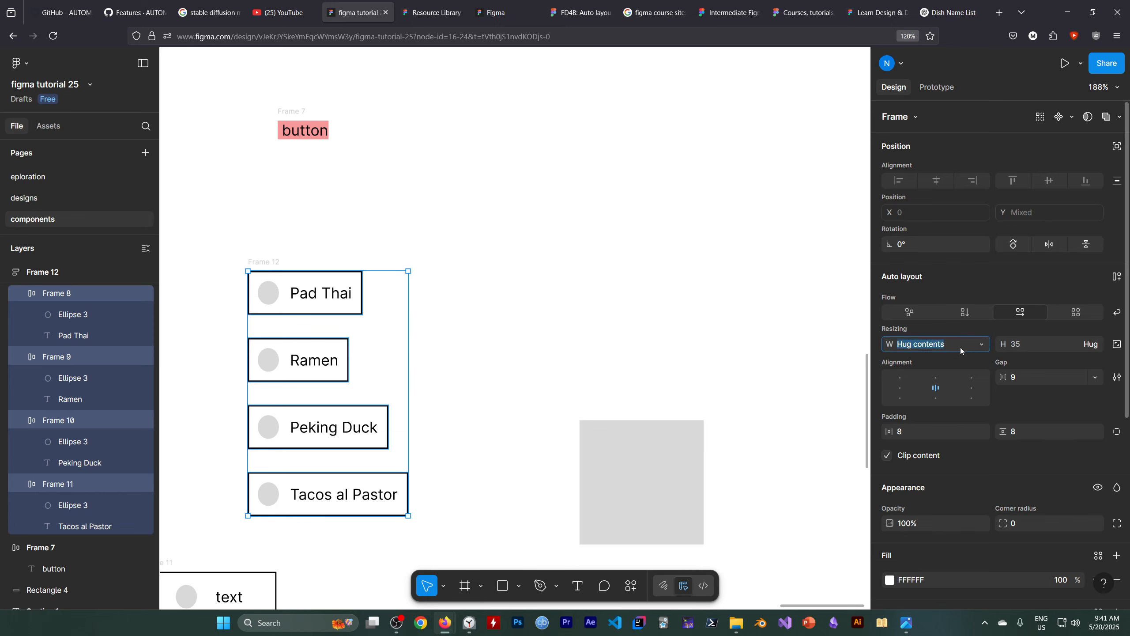
click(976, 346)
click(961, 359)
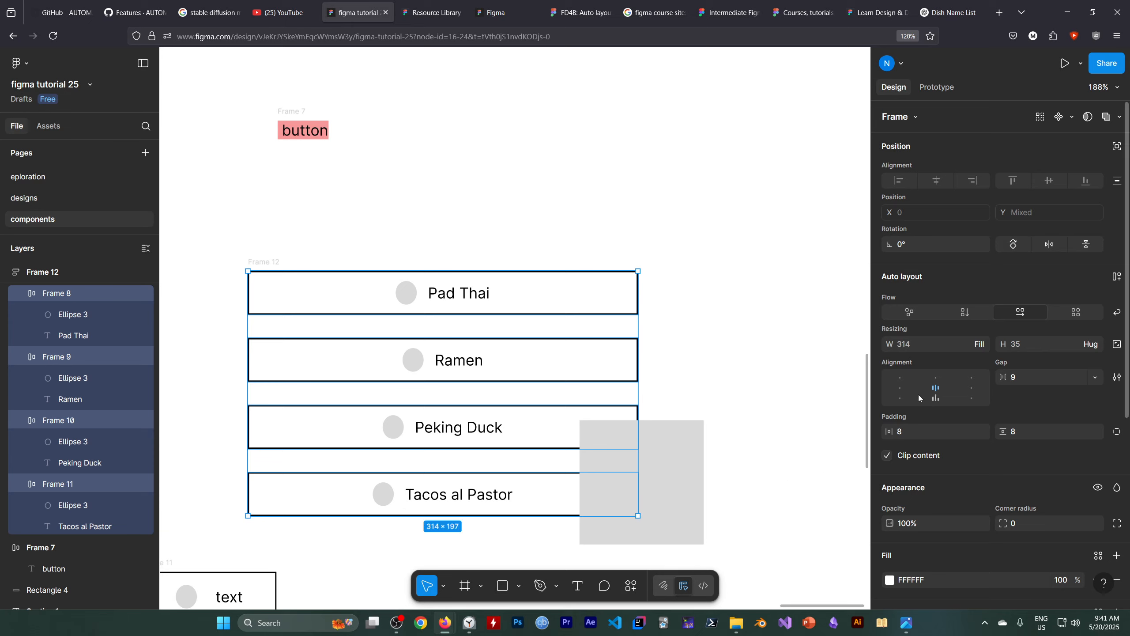
Try several content alignments on the four dish items, ending with left alignment, vertically centered.
click(902, 389)
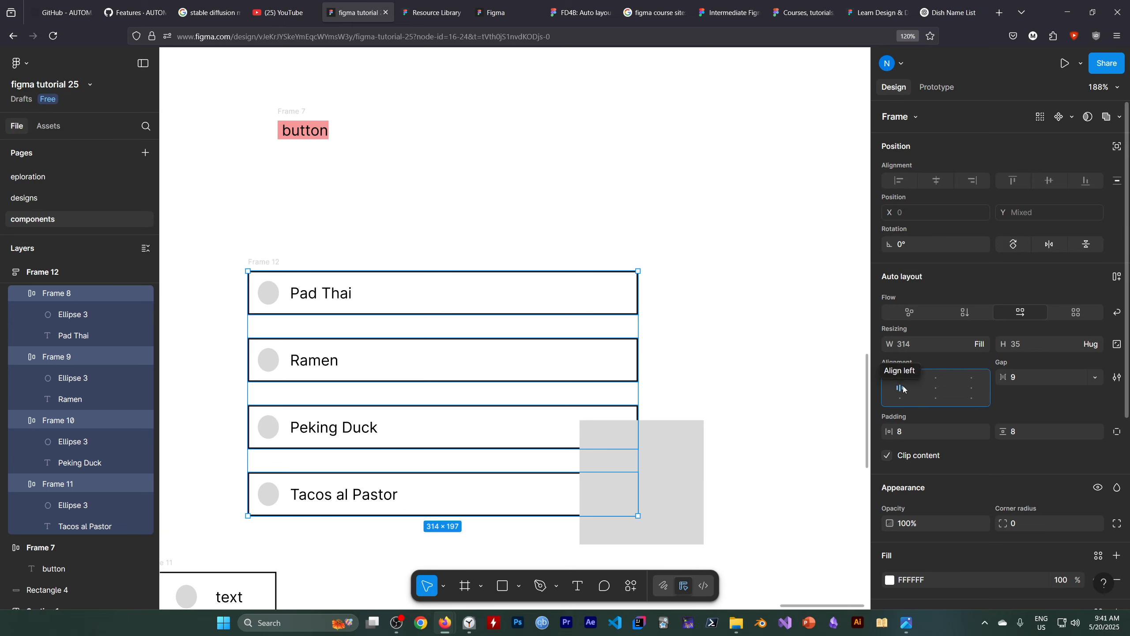
click(937, 379)
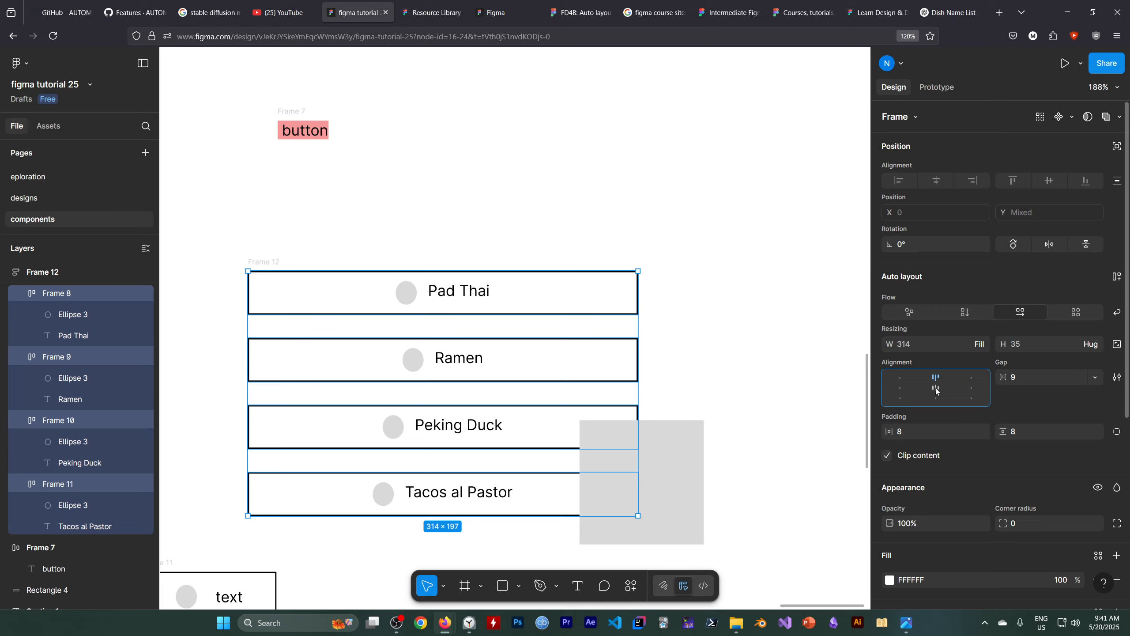
click(936, 399)
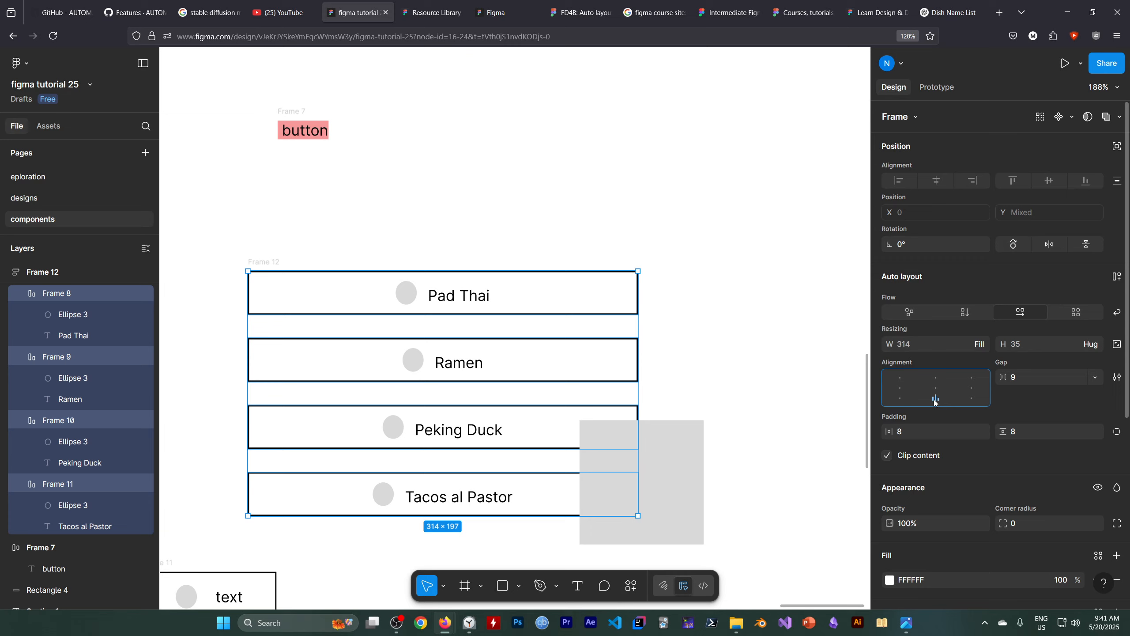
click(903, 399)
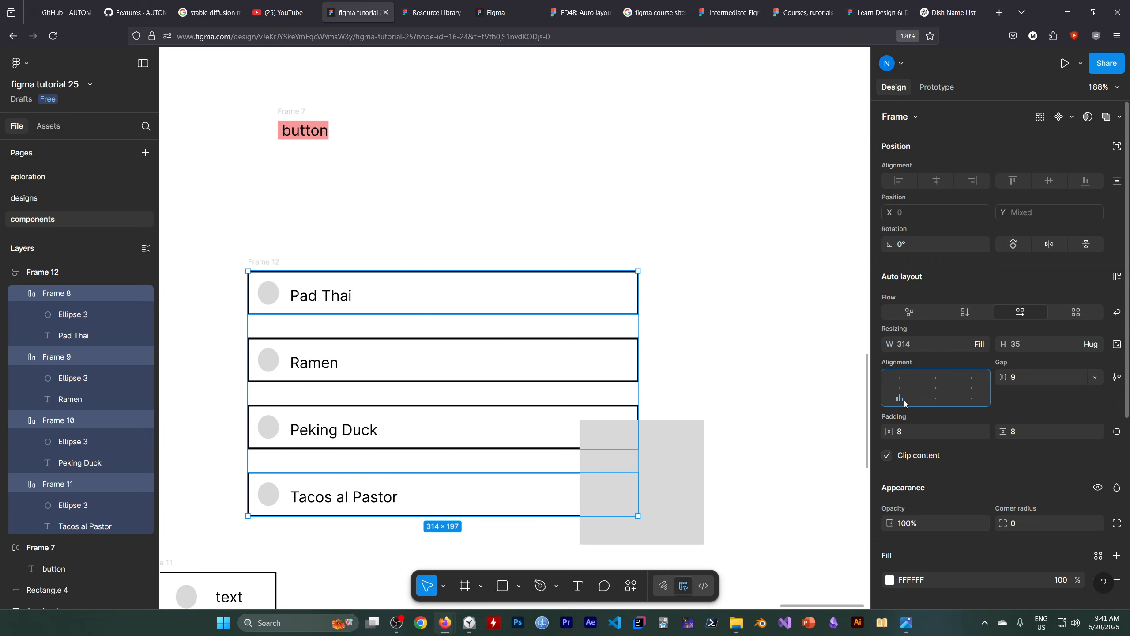
click(932, 391)
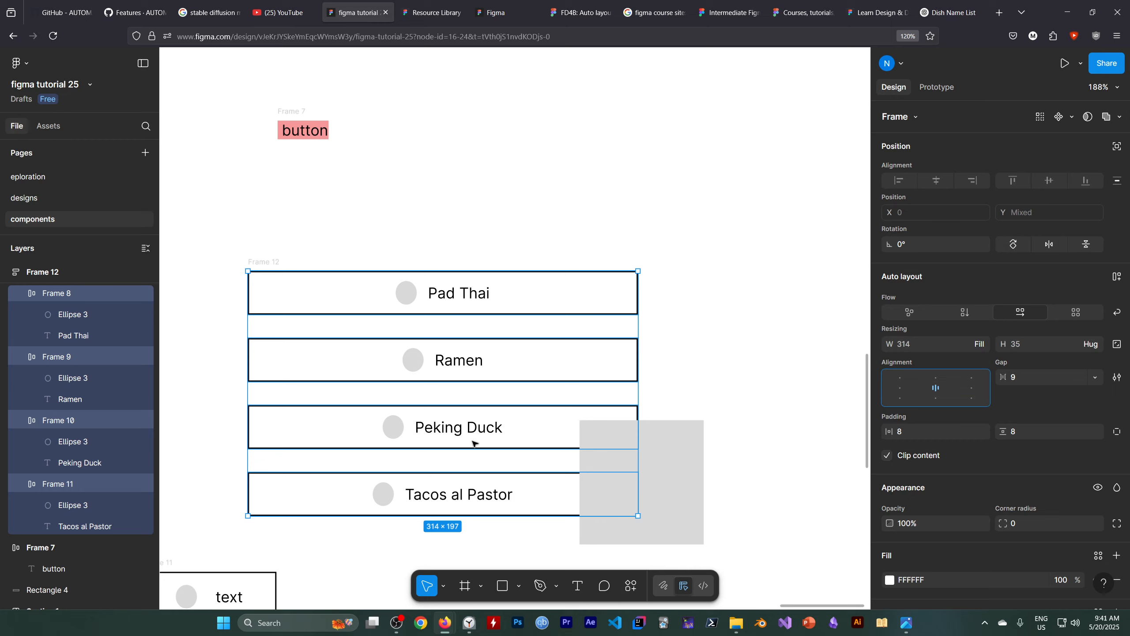
click(901, 386)
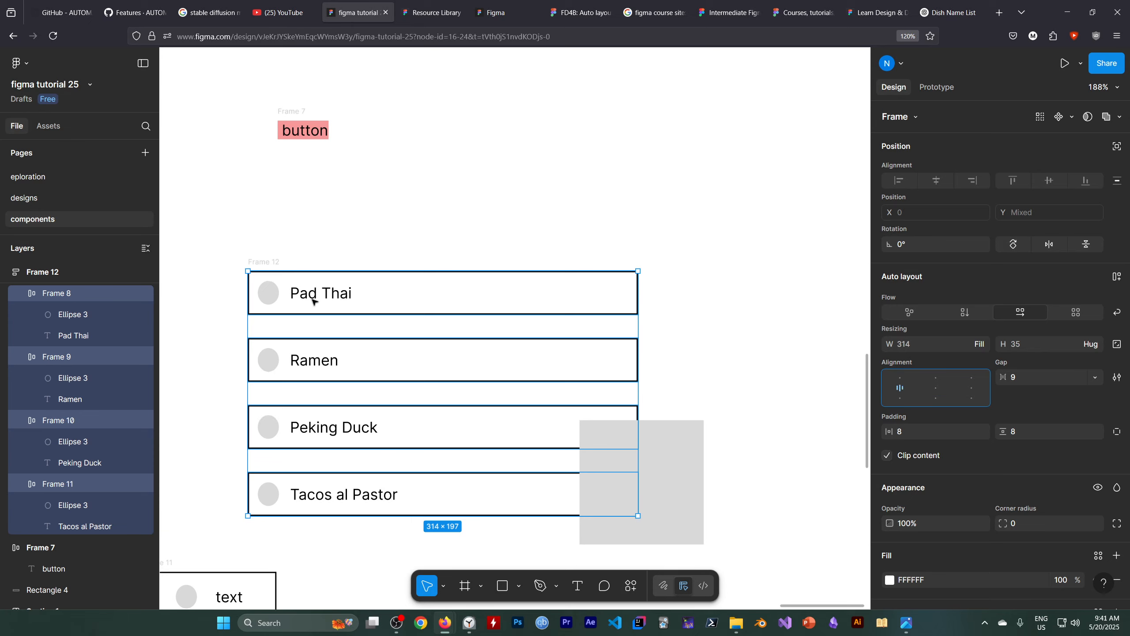
Adjust only the left padding of the four dish items, testing values up to 149 and ending at 12.
click(919, 431)
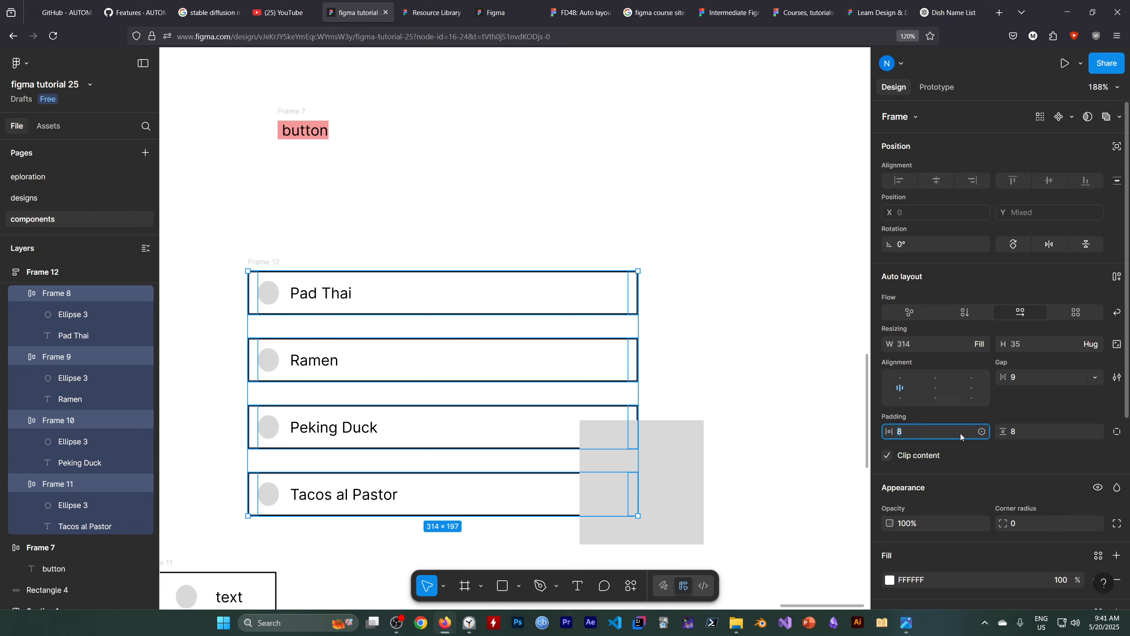
scroll(960, 432, down, 6)
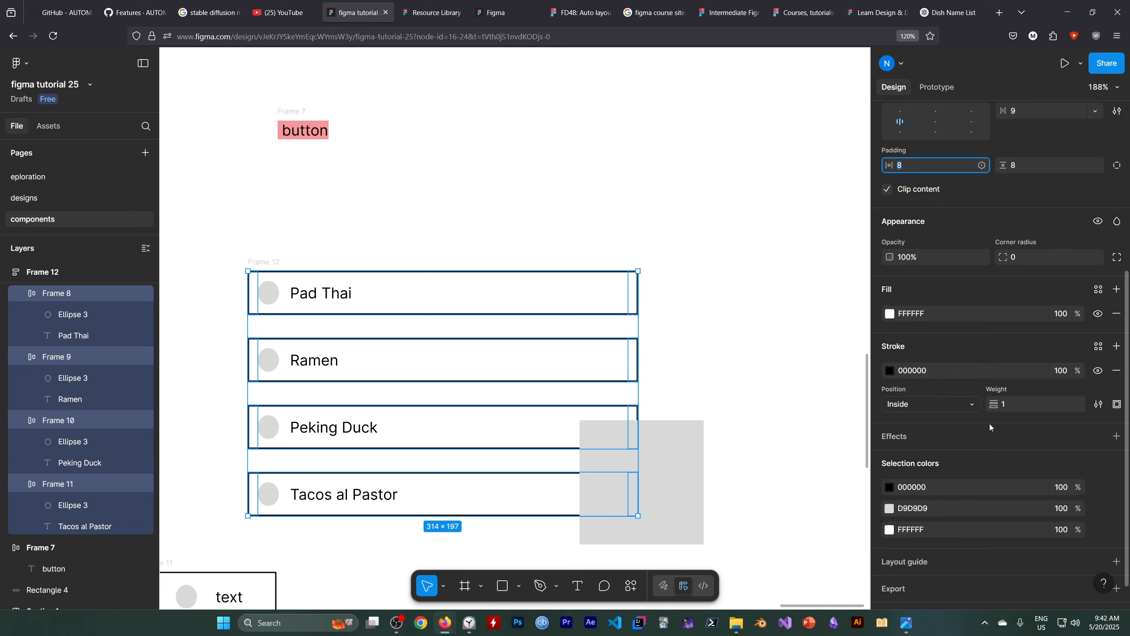
scroll(988, 424, up, 5)
click(1118, 377)
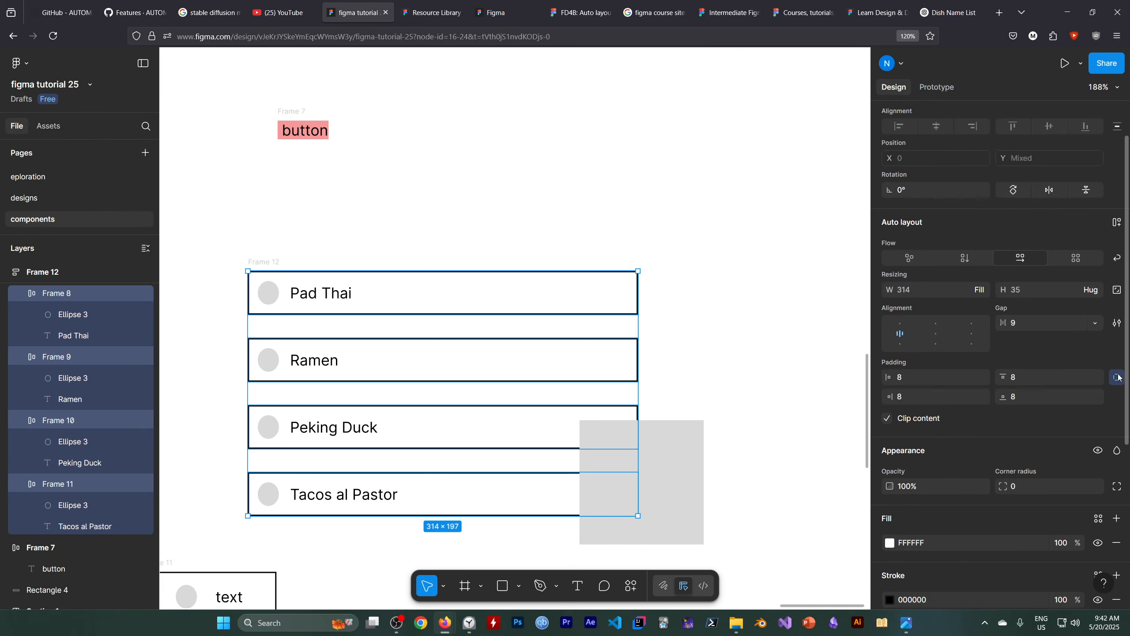
click(918, 376)
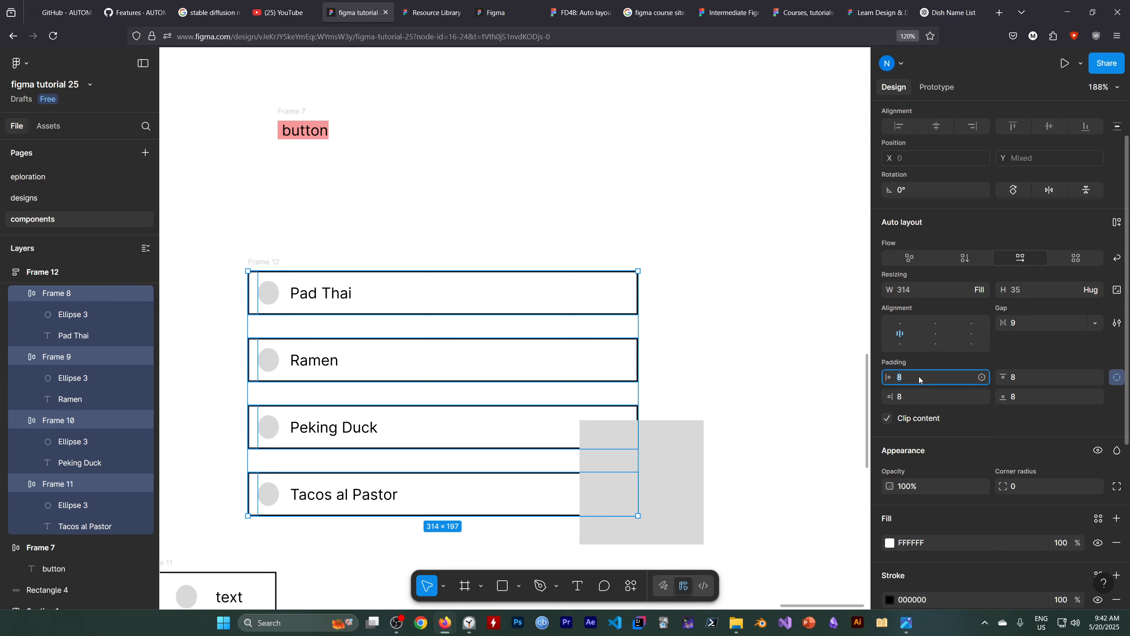
key(Up)
key(Up)
key(Up)
key(Up)
key(Up)
key(Up)
key(Up)
key(Up)
key(Up)
key(Up)
key(Up)
key(Up)
key(Up)
key(Up)
key(Up)
key(Up)
key(Up)
key(Up)
key(Up)
key(Up)
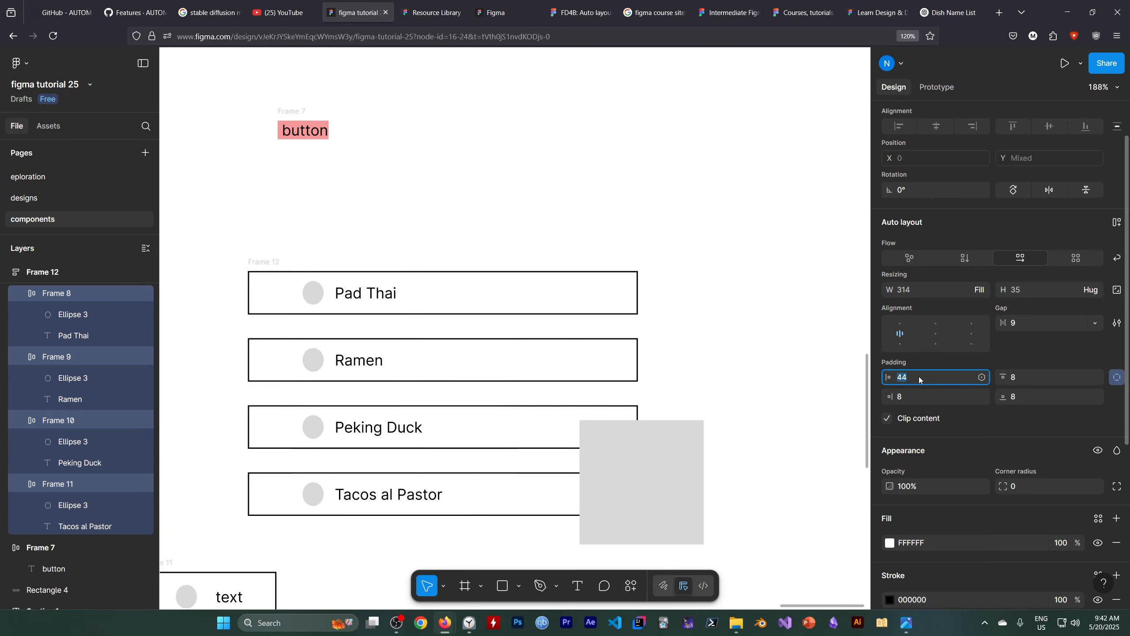
key(Up)
key(Up)
key(Up)
key(Up)
key(Up)
key(Up)
key(Up)
key(Up)
key(Up)
key(Up)
key(Up)
key(Up)
key(Up)
key(Up)
key(Up)
key(Up)
key(Up)
key(Up)
key(Up)
key(Up)
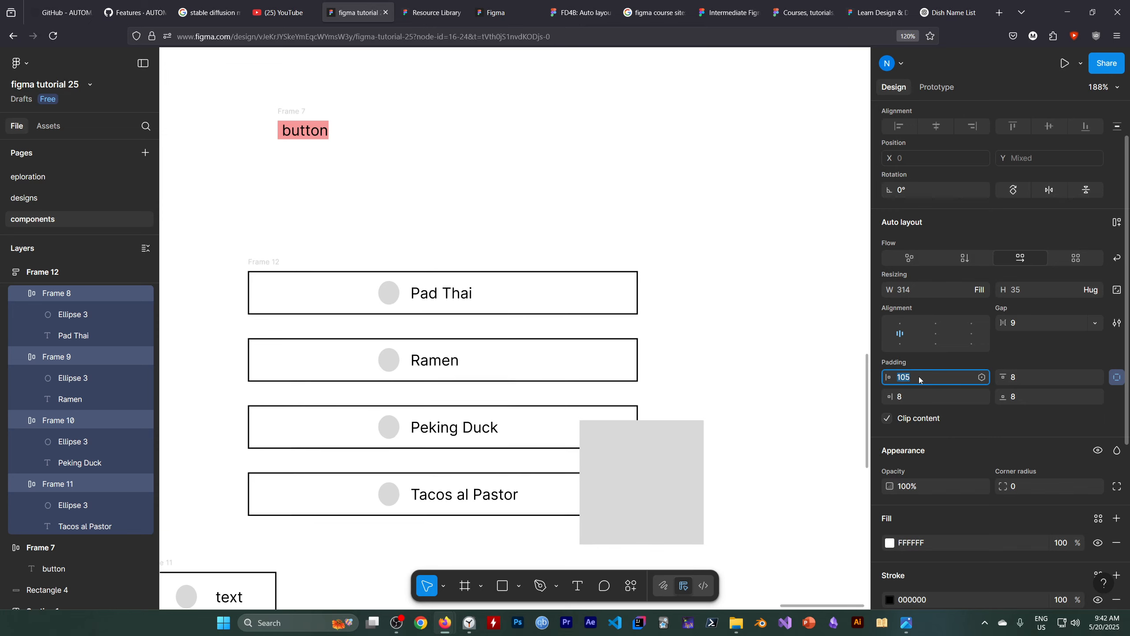
key(Up)
key(Up)
key(Up)
key(Up)
key(Up)
key(Up)
key(Up)
key(Up)
key(Up)
key(Up)
key(Up)
key(Up)
key(Up)
key(Up)
key(Up)
key(Up)
key(Up)
key(Up)
key(Up)
key(Up)
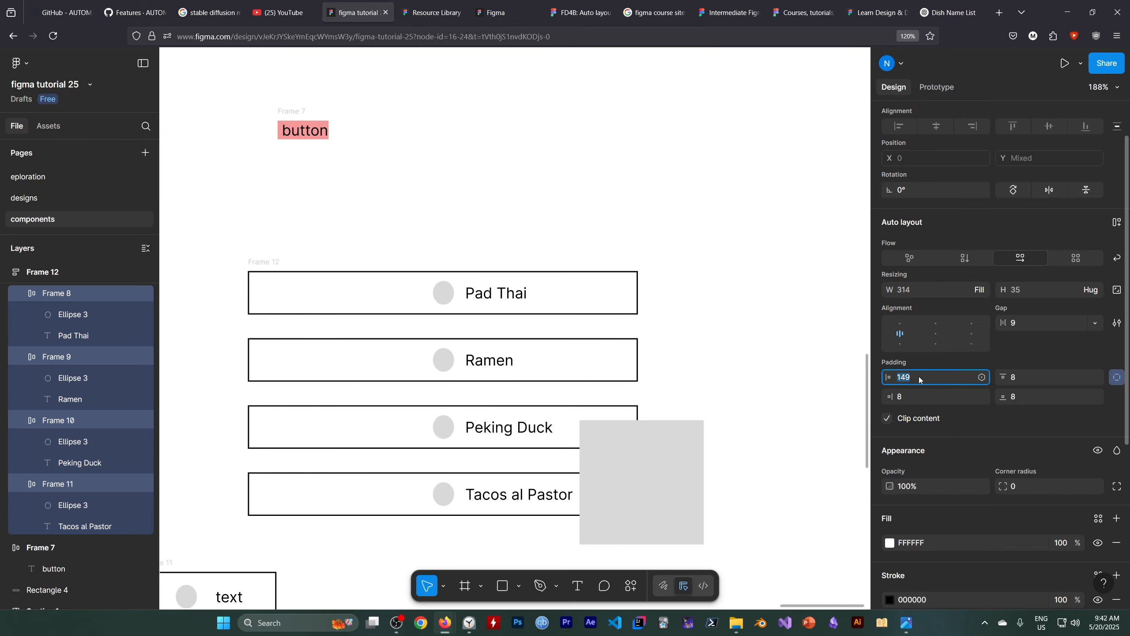
key(Down)
key(Down)
key(Down)
key(Down)
key(Down)
key(Down)
key(Down)
key(Down)
key(Down)
key(Down)
key(Down)
key(Down)
key(Down)
key(Down)
key(Down)
key(Down)
key(Down)
key(Down)
key(Down)
key(Down)
key(Down)
key(Down)
key(Down)
key(Down)
key(Down)
key(Down)
key(Down)
key(Down)
key(Down)
key(Down)
key(Down)
key(Down)
key(Down)
key(Down)
key(Down)
key(Down)
key(Down)
key(Down)
key(Down)
key(Down)
key(Down)
key(Down)
key(Down)
key(Down)
key(Down)
key(Down)
key(Down)
key(Down)
key(Down)
key(Down)
key(Down)
key(Down)
key(Down)
key(Down)
key(Down)
key(Down)
key(Down)
key(Down)
key(Down)
key(Down)
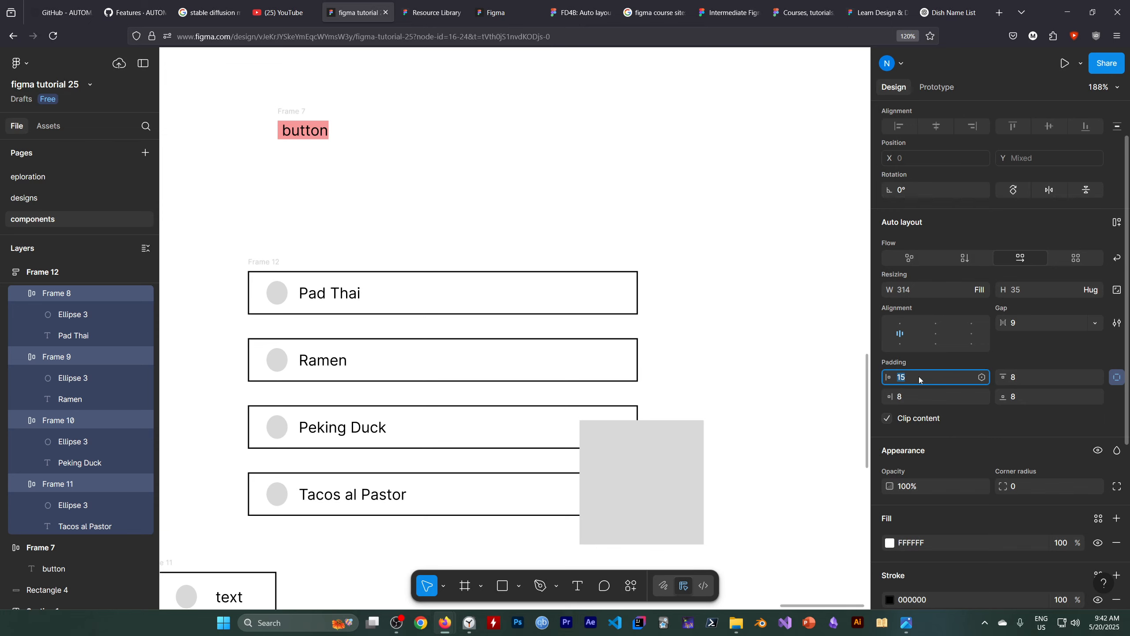
key(Down)
key(Down)
key(Down)
click(1118, 377)
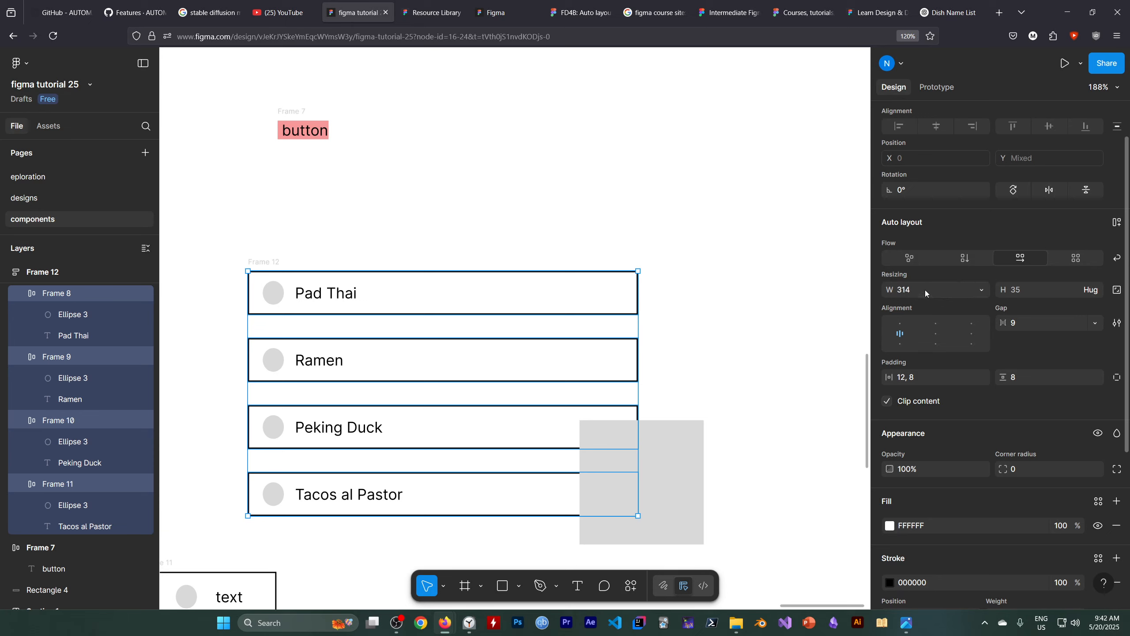
Set the width of all four dish items in Frame 12 to Hug contents.
click(980, 289)
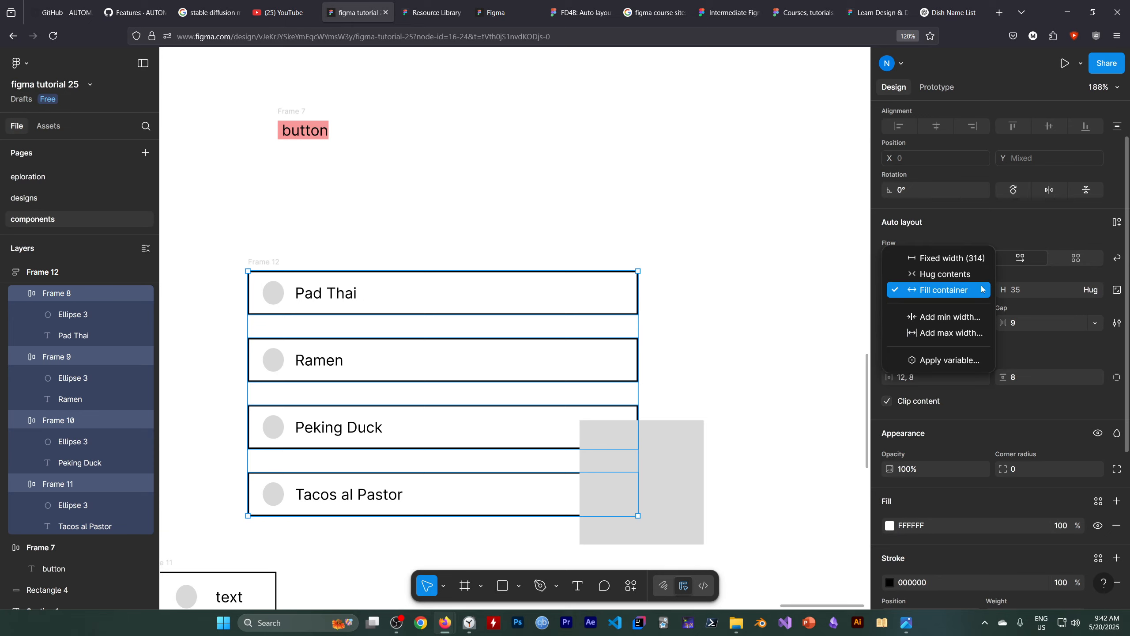
click(950, 275)
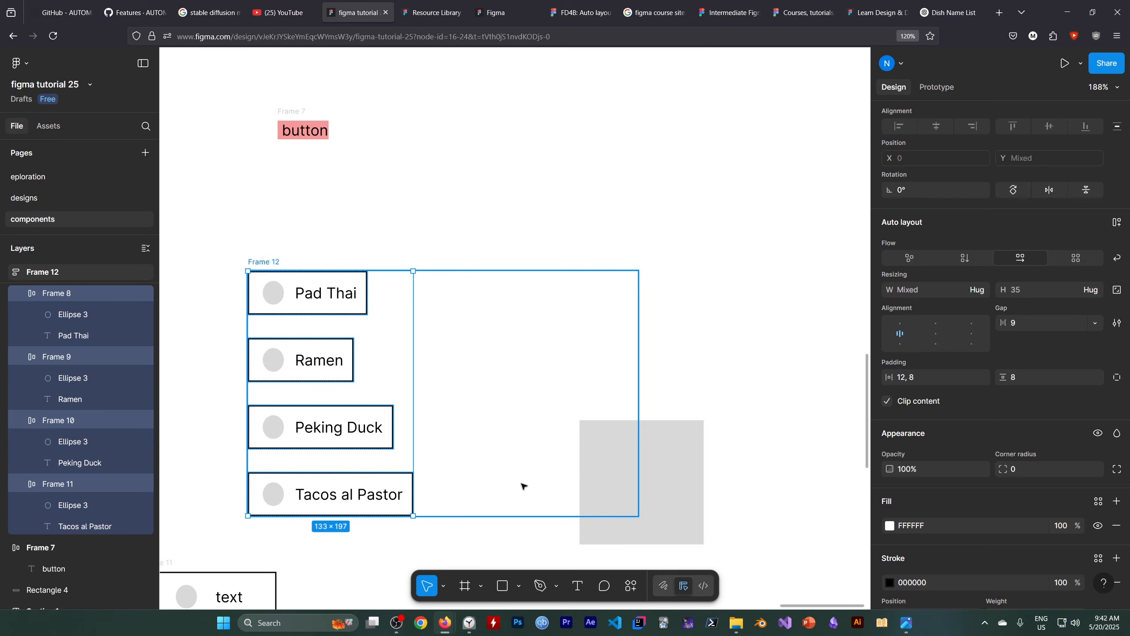
click(397, 623)
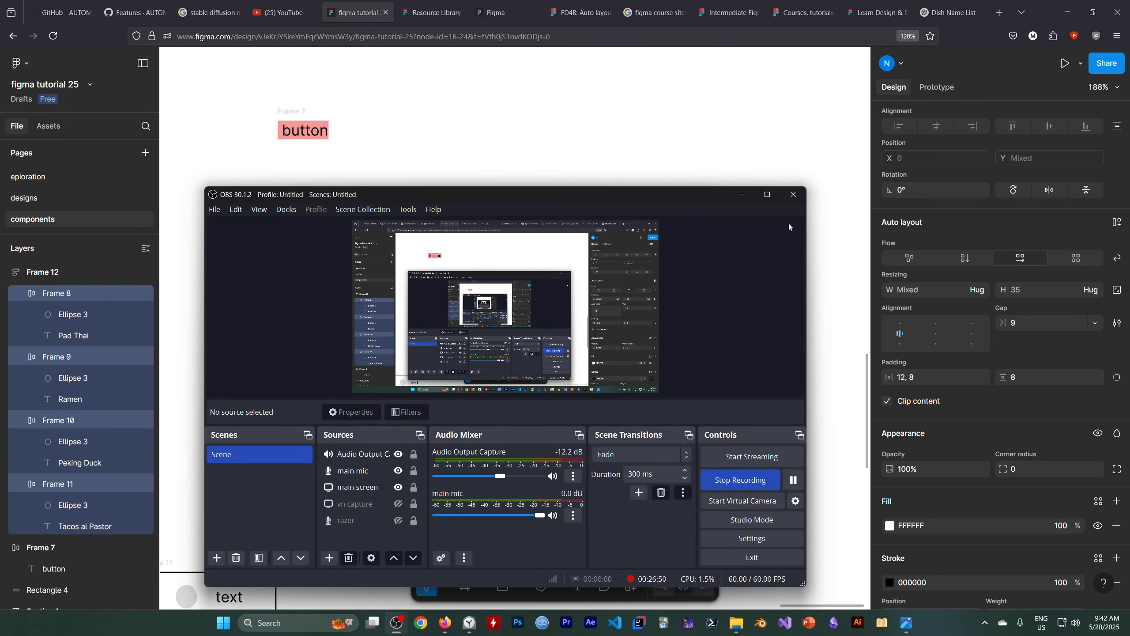
click(741, 194)
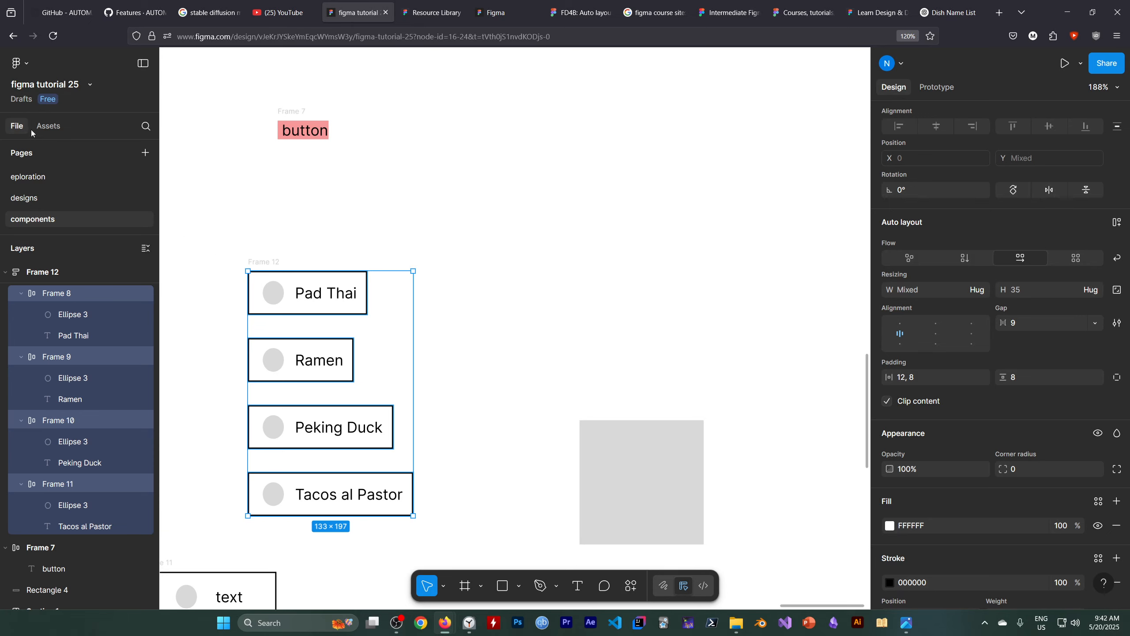
Open the Avatars collection of the Material 3 Design Kit library.
click(42, 127)
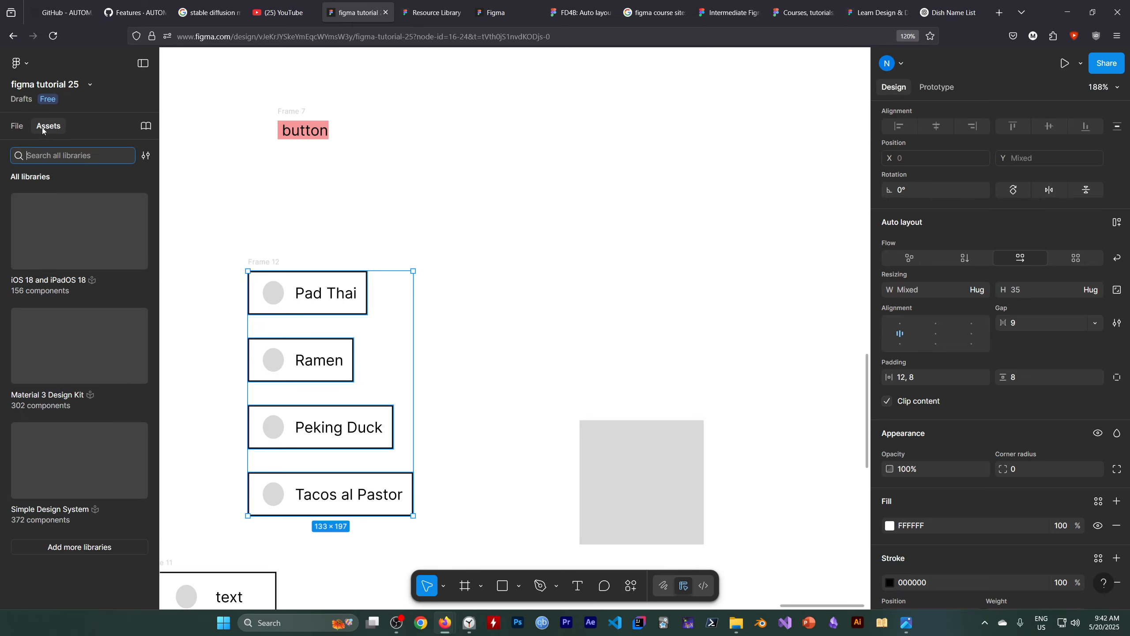
click(61, 359)
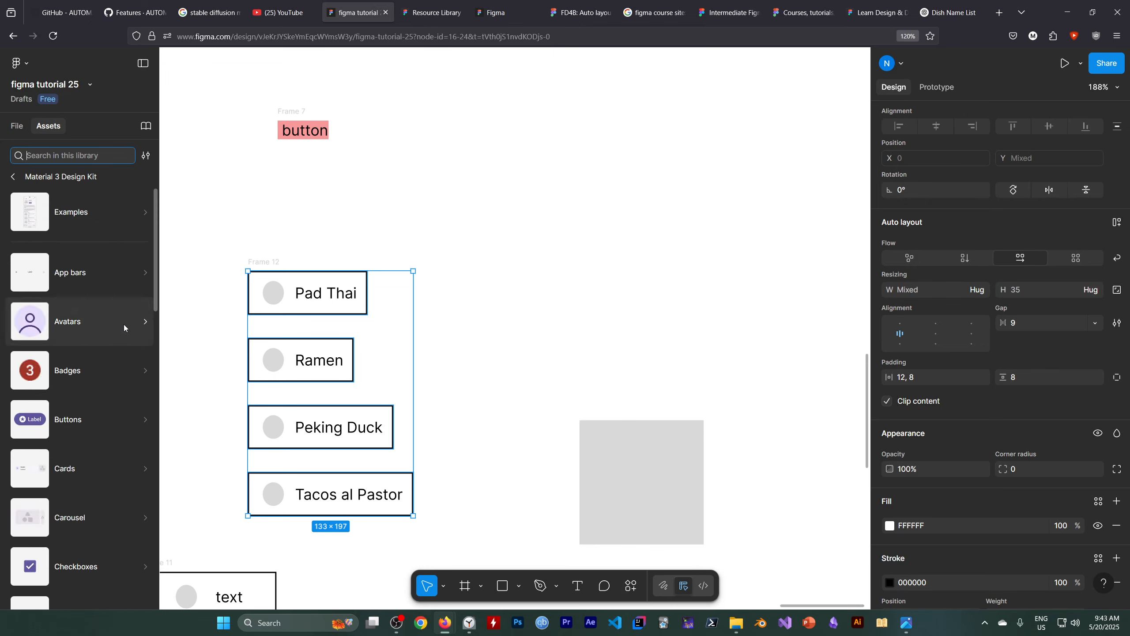
click(146, 325)
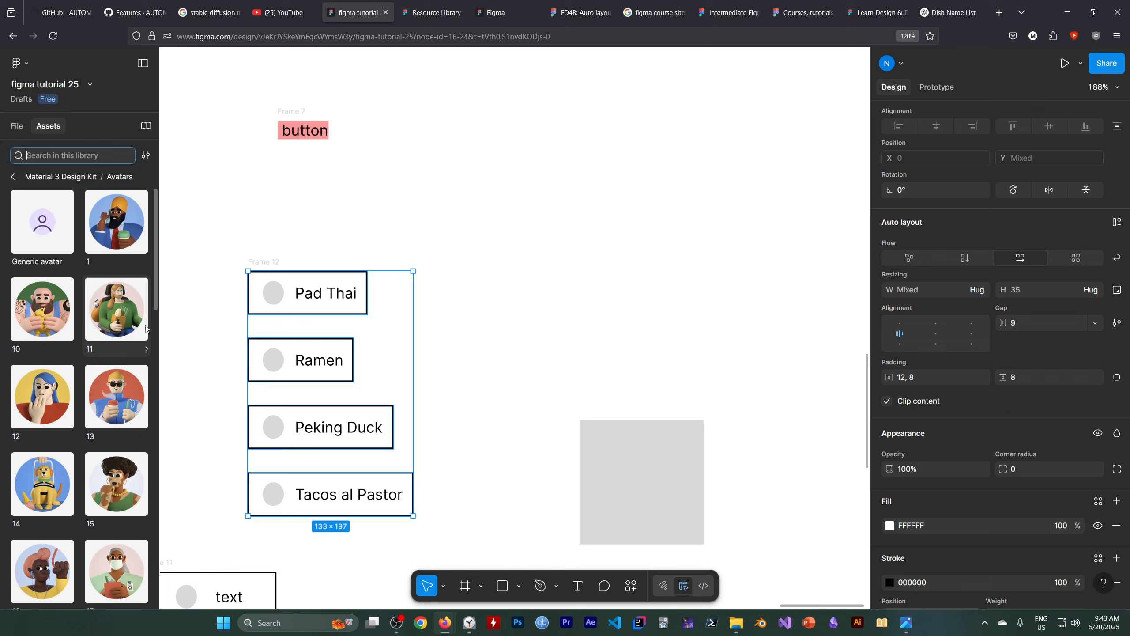
Replace the gray ellipse in the Pad Thai item with library avatar 1.
click(273, 303)
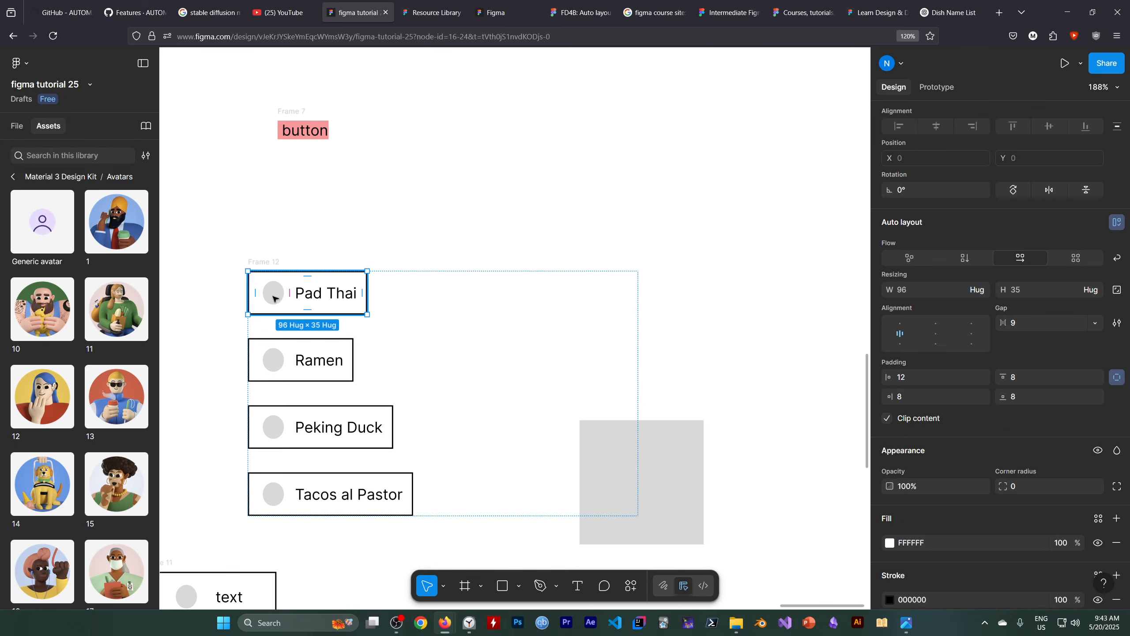
double_click(274, 298)
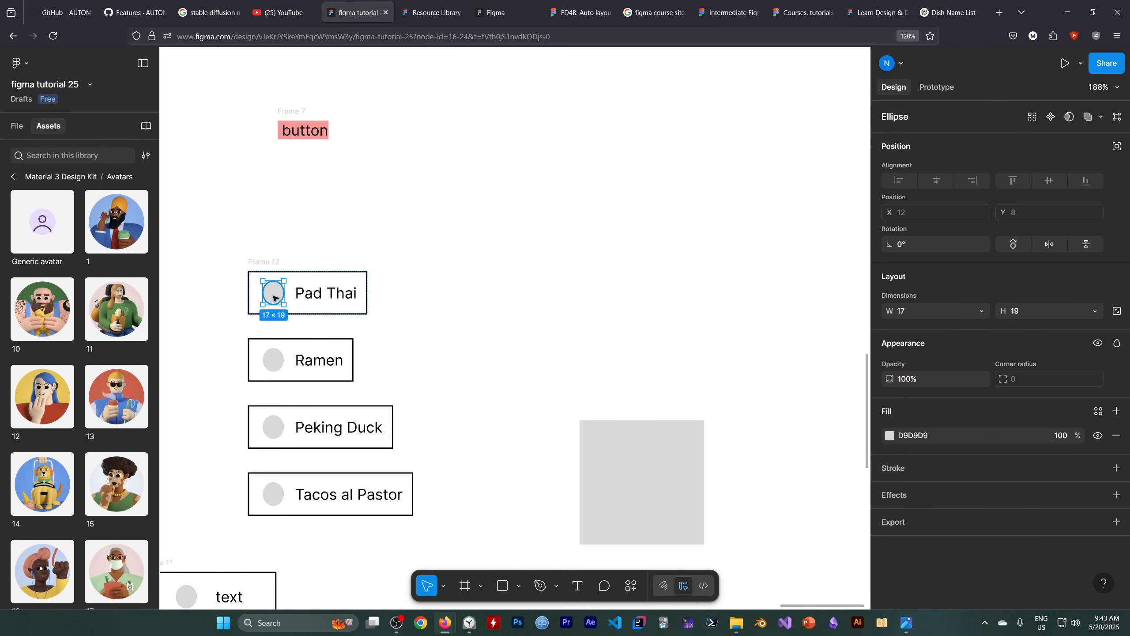
key(Delete)
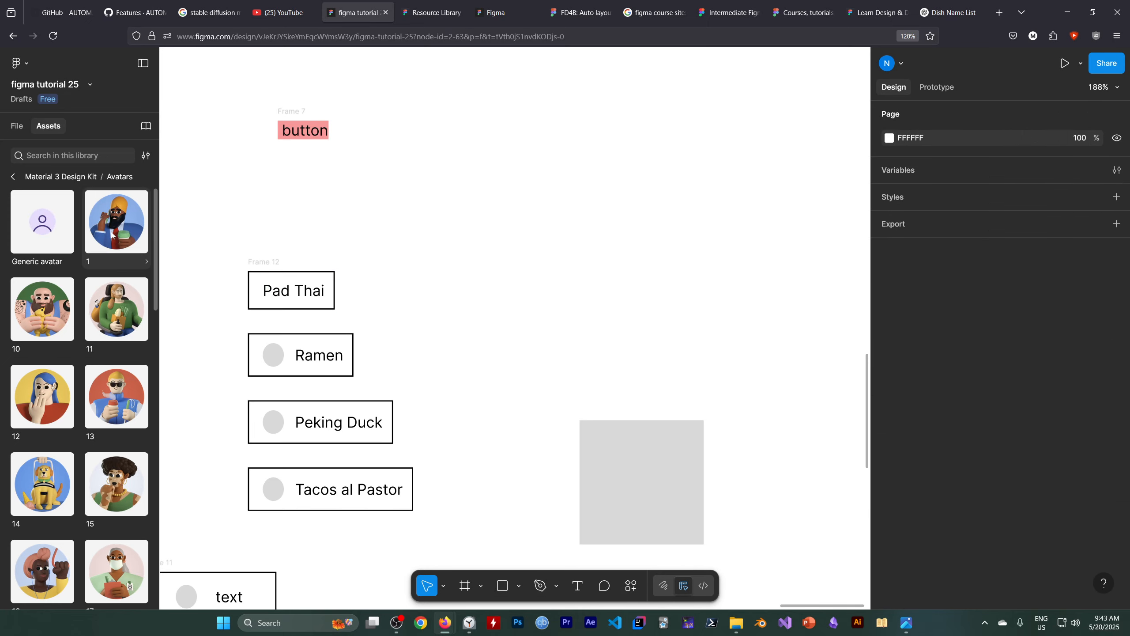
drag(113, 233, 287, 307)
Insert library avatar 10 before the text of the Ramen item and delete the item's gray ellipse.
scroll(287, 307, down, 5)
click(273, 293)
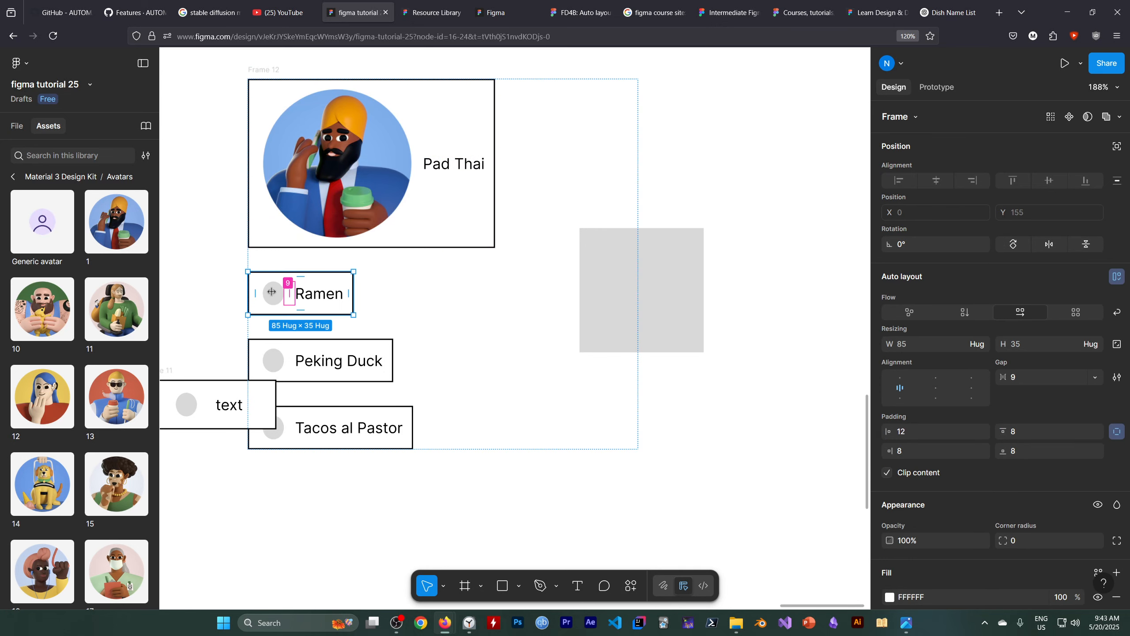
click(271, 292)
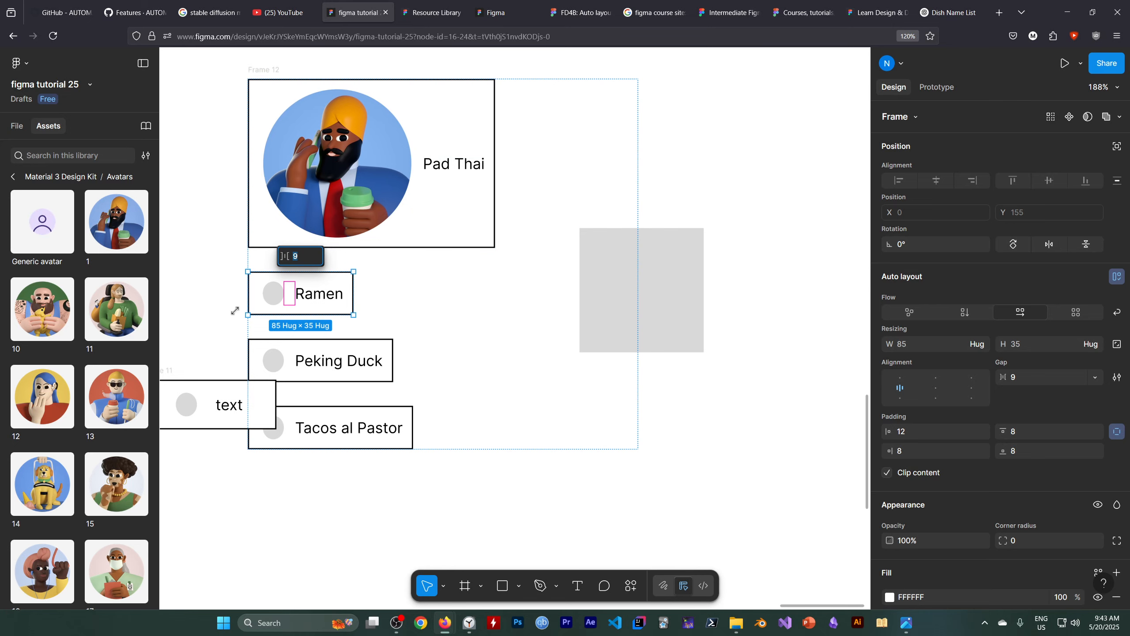
click(32, 316)
drag(32, 316, 252, 299)
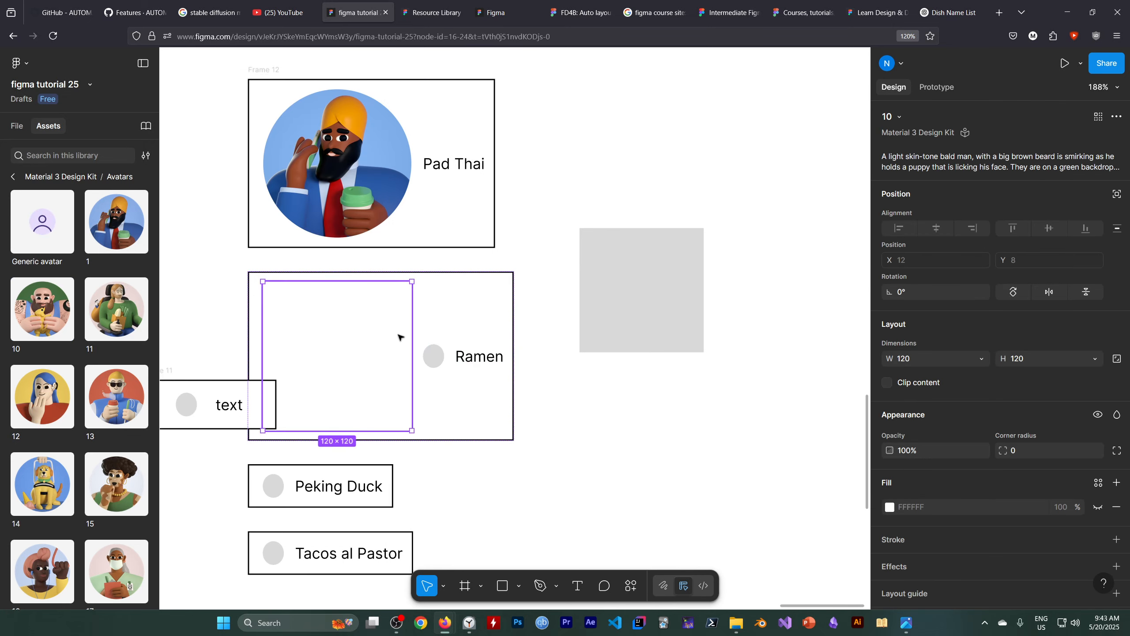
click(433, 363)
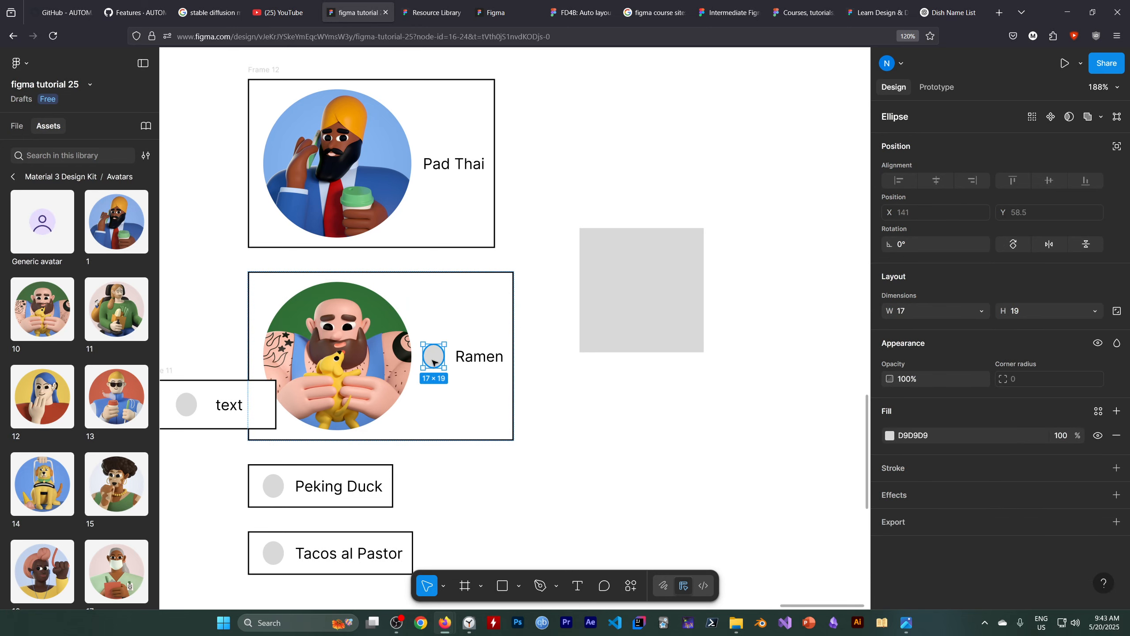
key(Delete)
Add library avatar 11 to the Peking Duck item in place of its gray ellipse.
scroll(457, 346, down, 3)
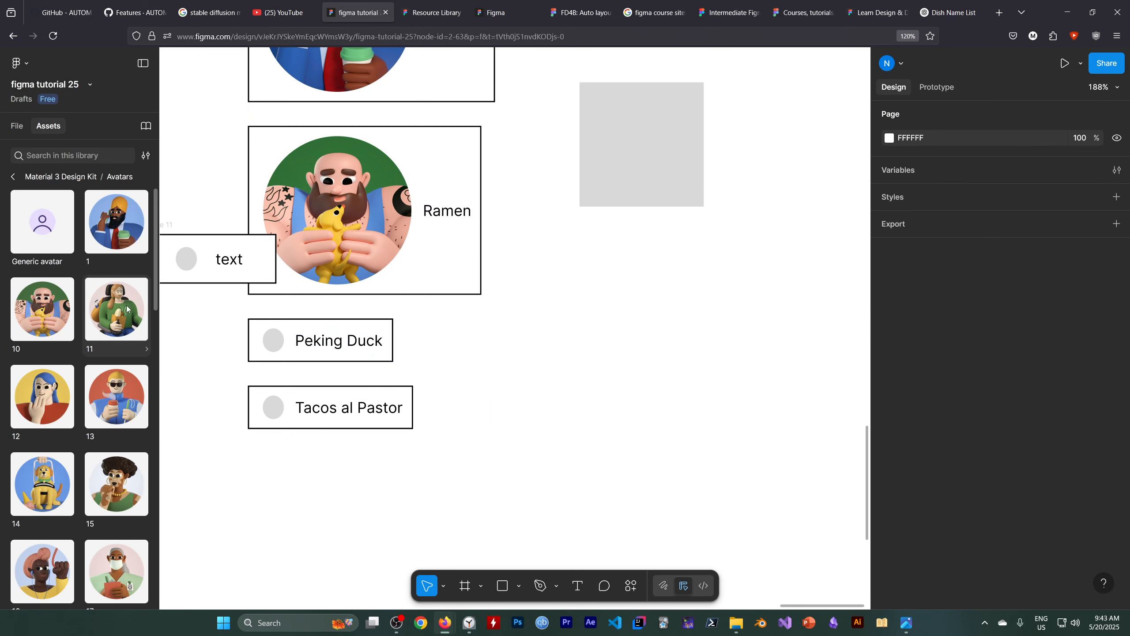
drag(127, 308, 331, 329)
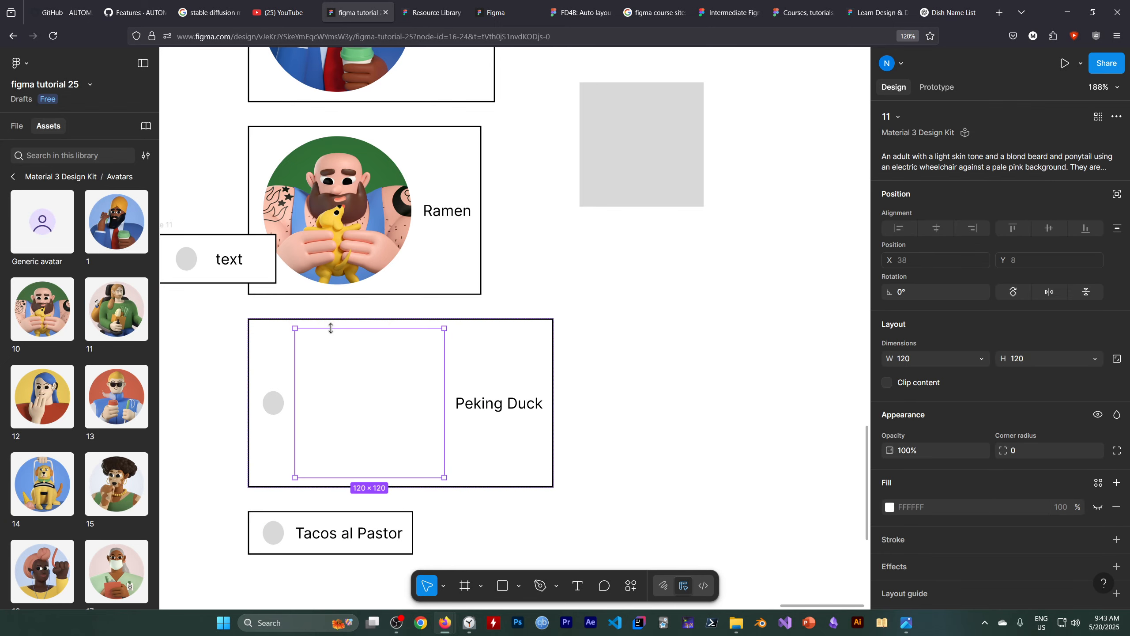
click(273, 403)
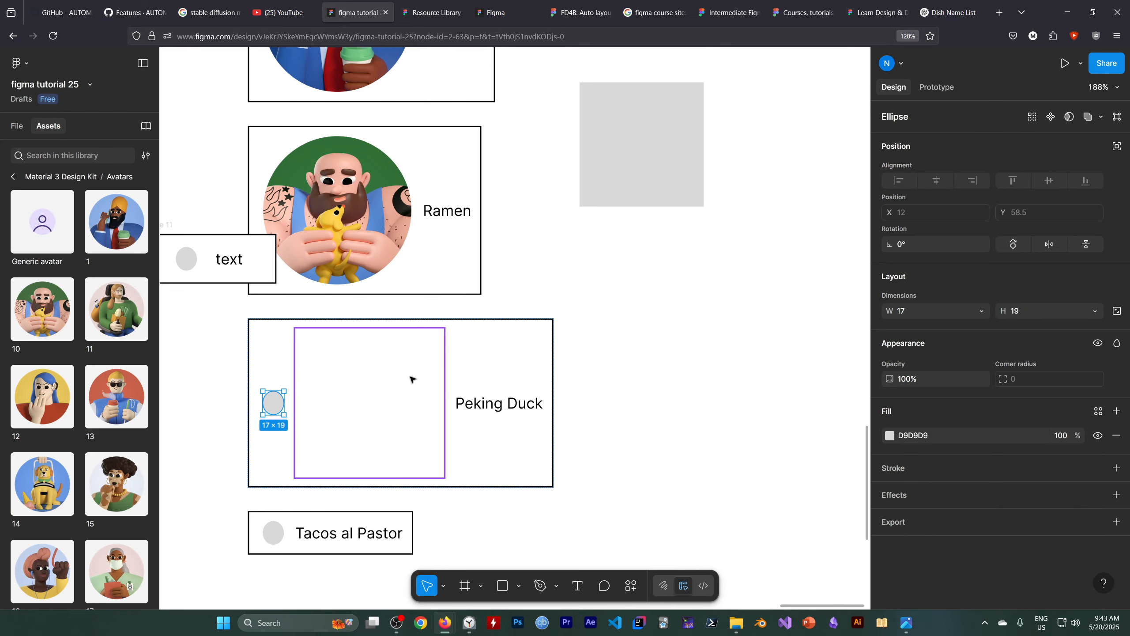
key(Delete)
Place library avatar 12 in the Tacos al Pastor item and remove its gray ellipse.
scroll(410, 379, down, 2)
scroll(209, 432, down, 2)
scroll(280, 416, down, 1)
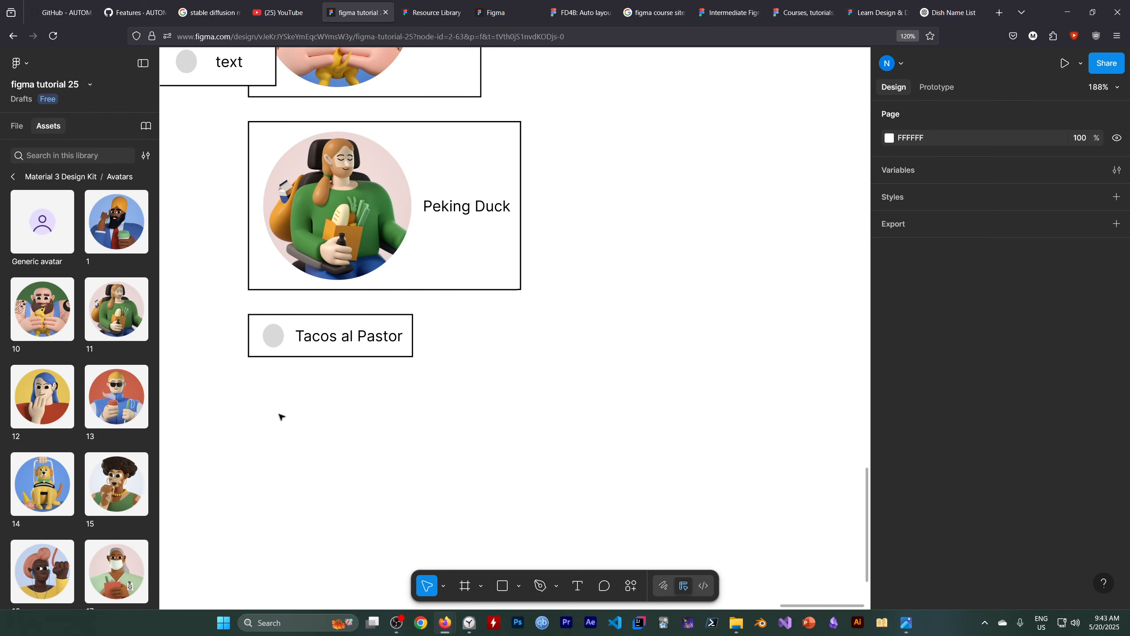
drag(42, 396, 295, 324)
click(272, 397)
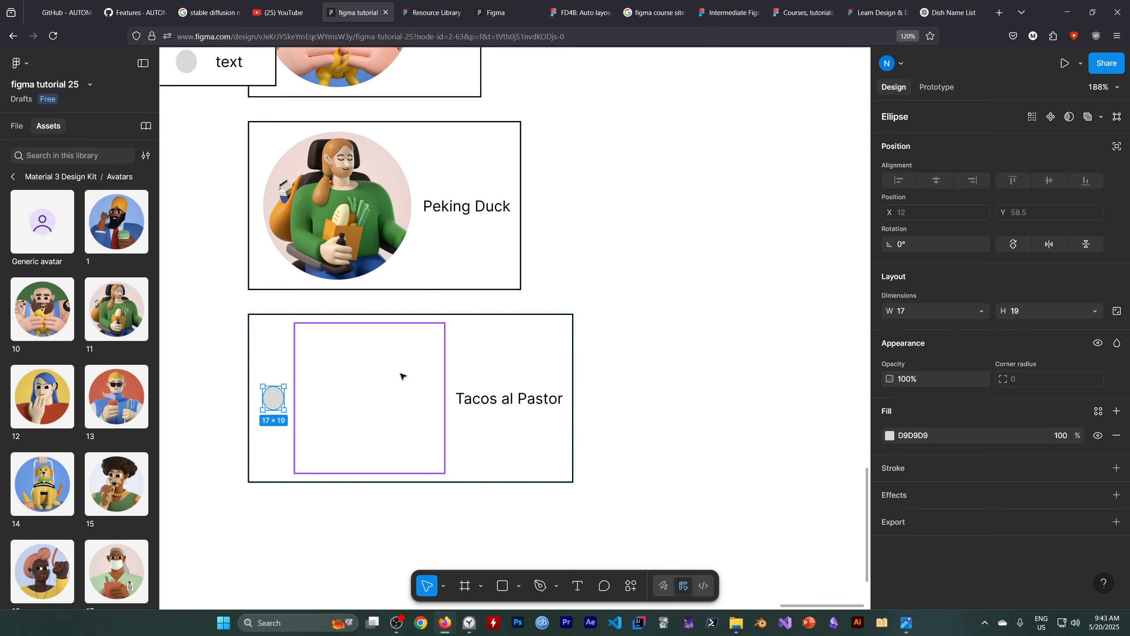
key(Delete)
Delete the gray square beside Frame 12.
scroll(484, 378, up, 1)
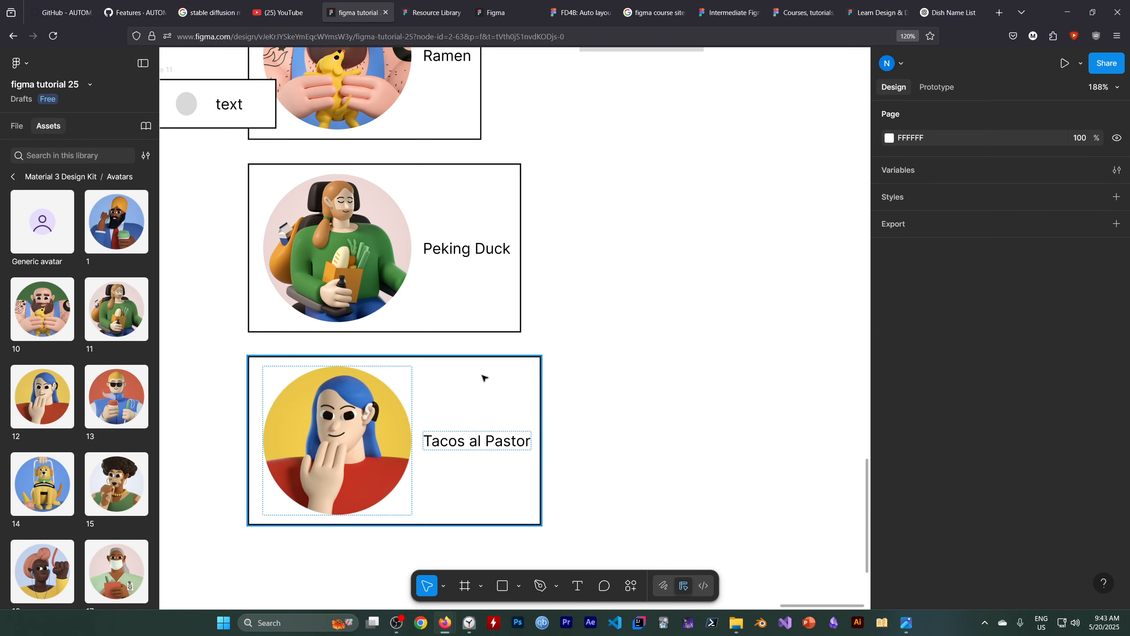
scroll(484, 378, up, 8)
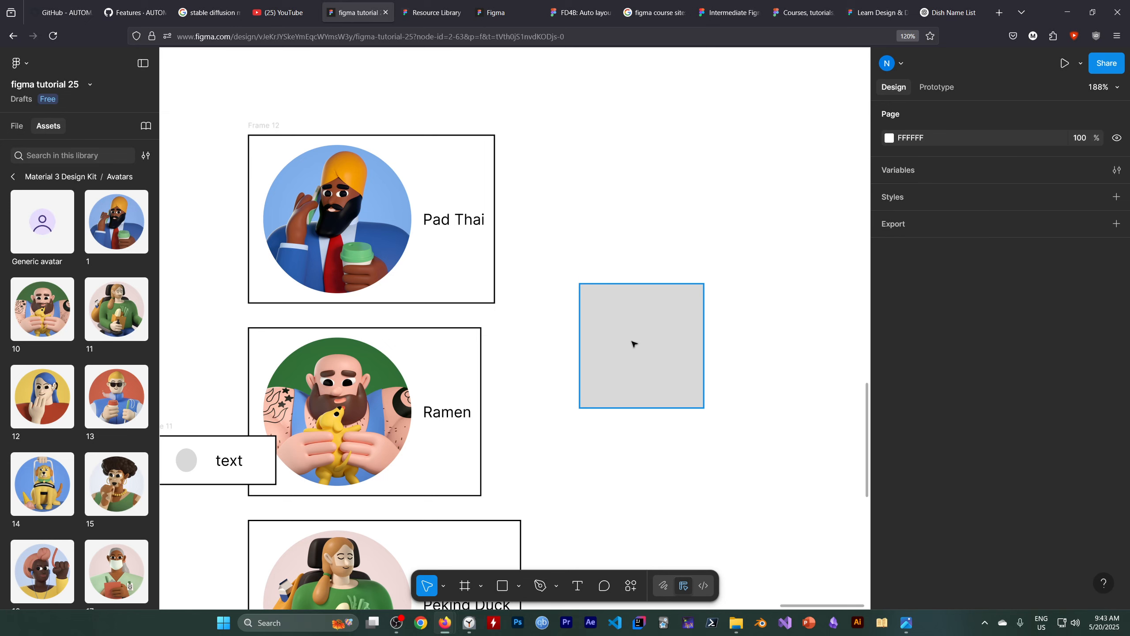
click(634, 344)
key(Delete)
Delete the separate Frame 11 containing "text" that overlaps the Ramen item.
scroll(540, 329, down, 3)
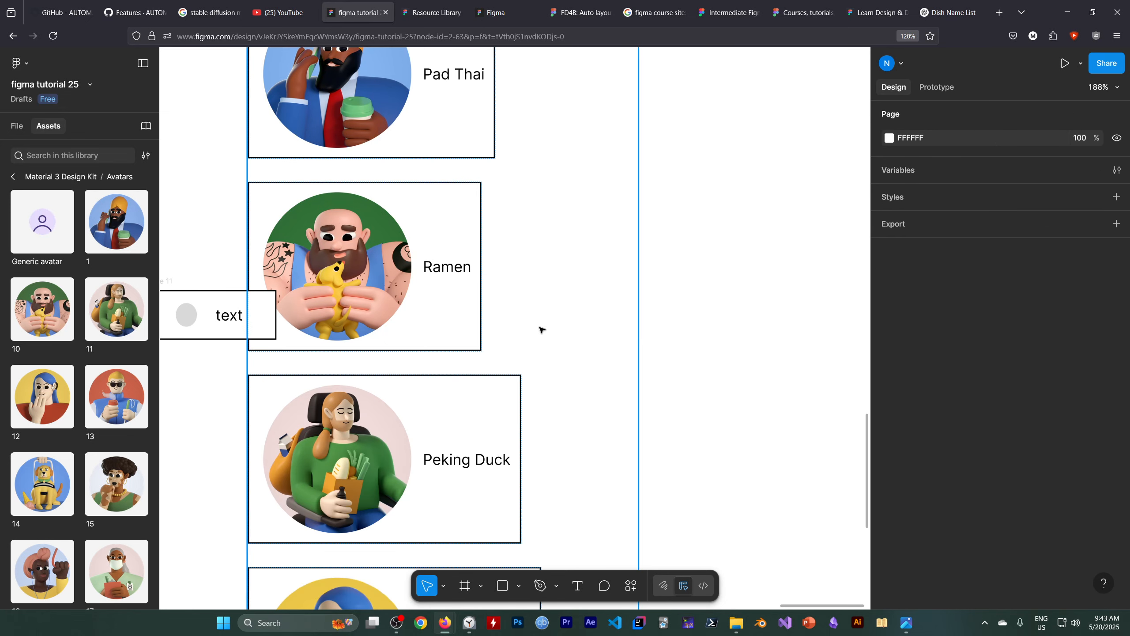
scroll(559, 323, down, 2)
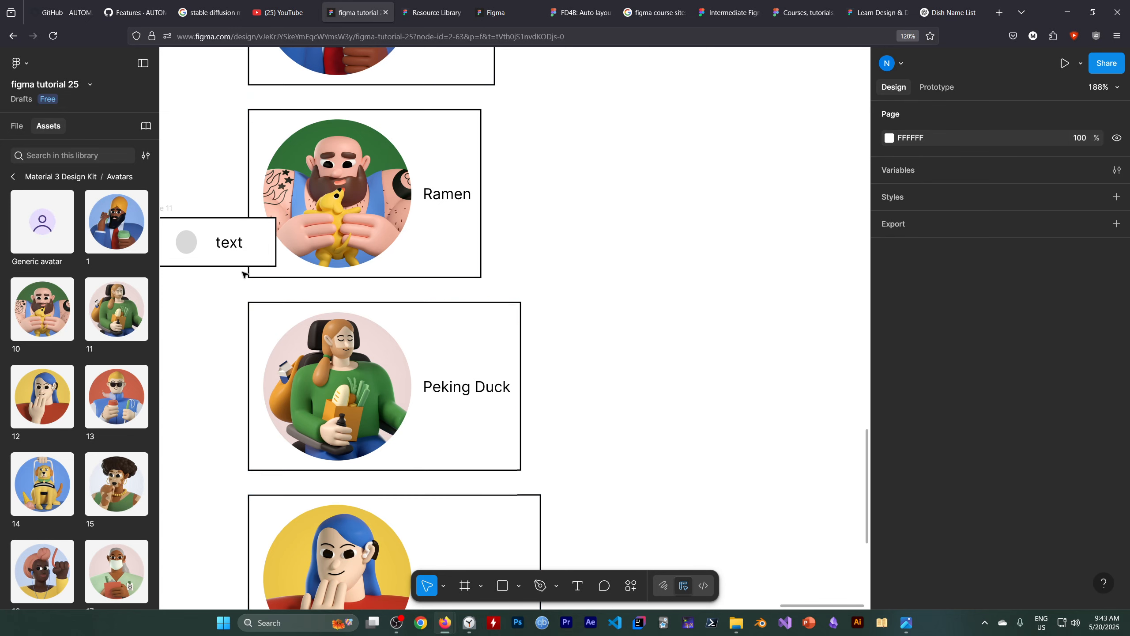
scroll(650, 297, down, 5)
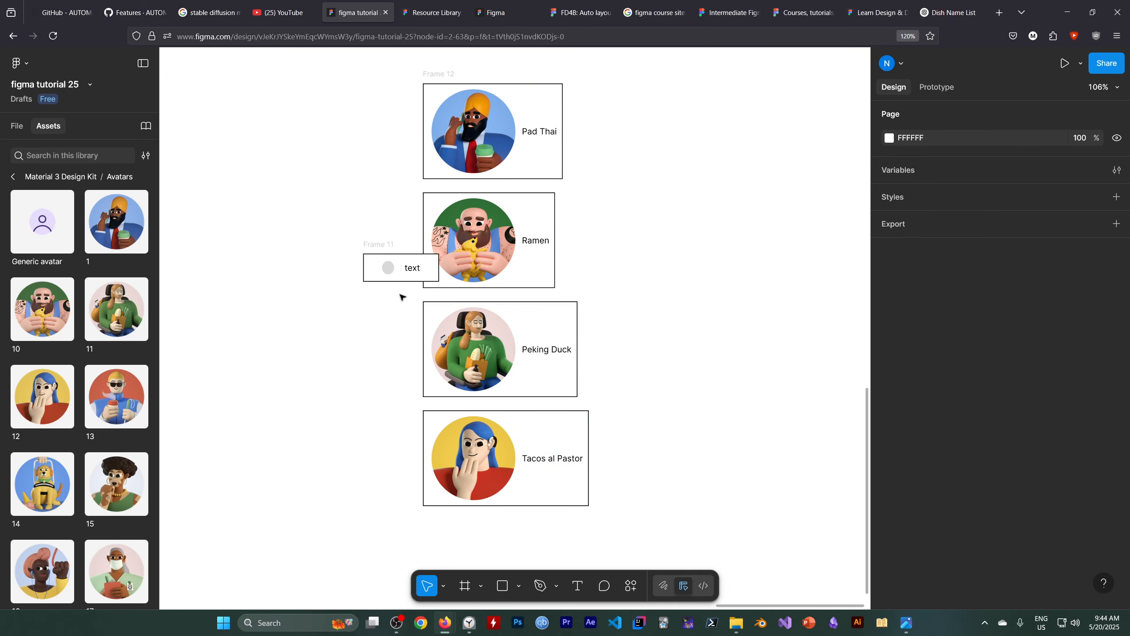
drag(347, 228, 395, 307)
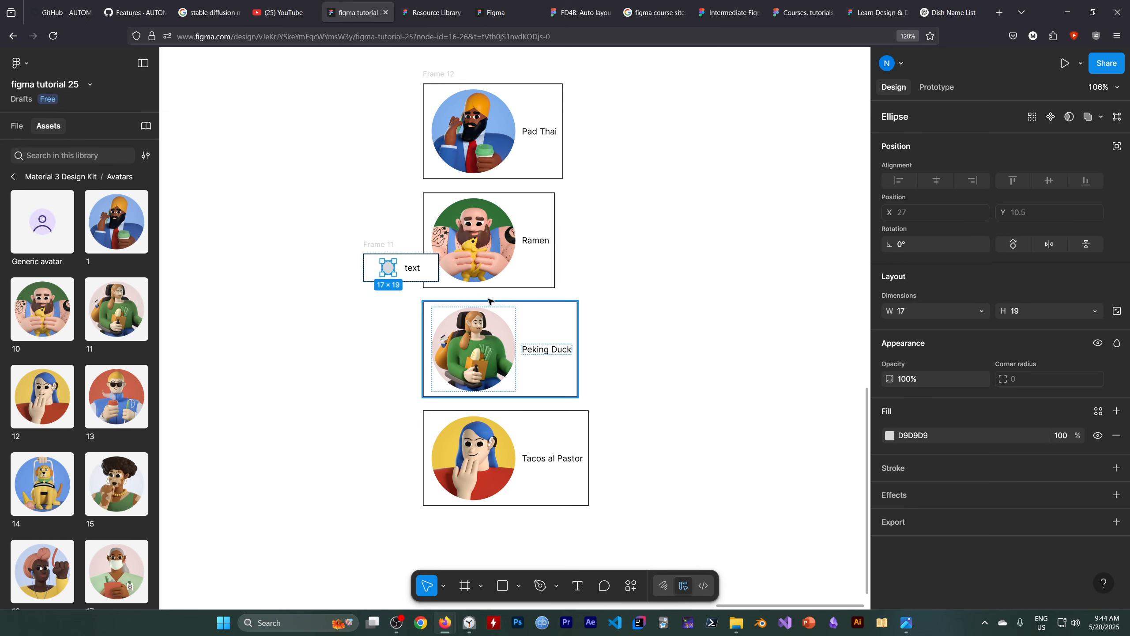
click(386, 287)
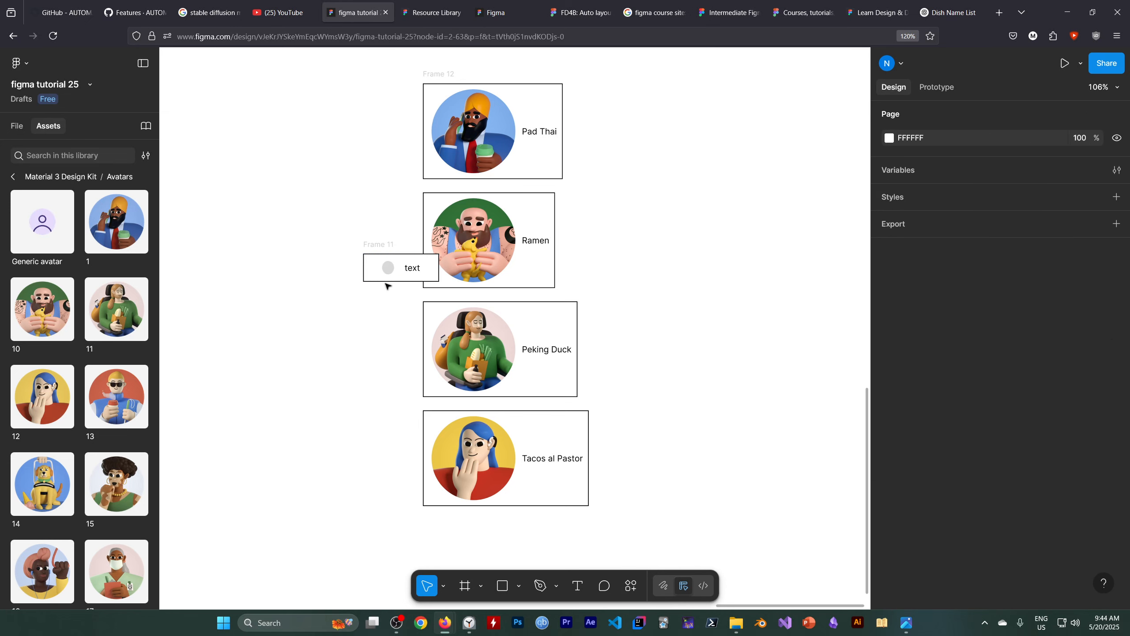
click(373, 259)
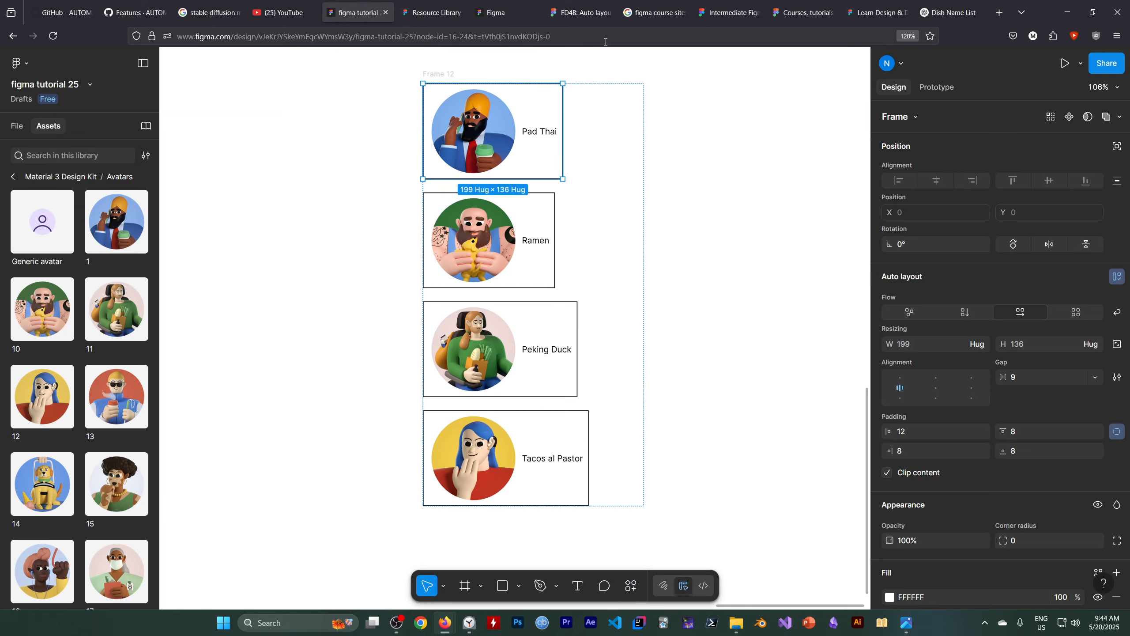
Look at the recipe list example on the Figma Learn "Auto layout fundamentals" page and return to "figma tutorial 25" with nothing selected.
click(579, 12)
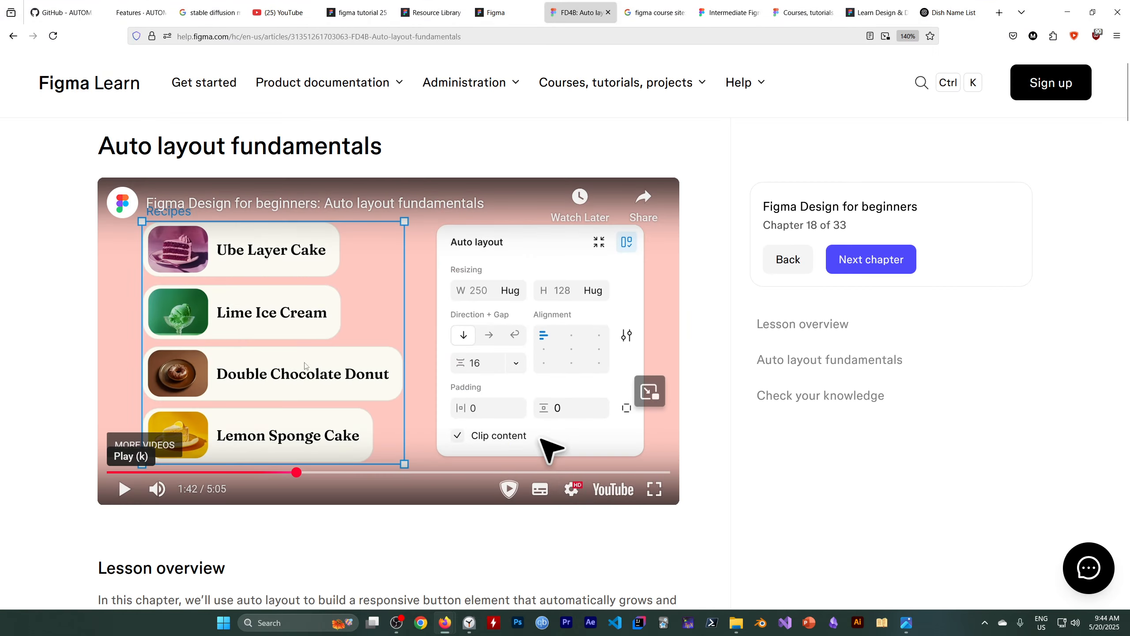
click(356, 13)
click(714, 290)
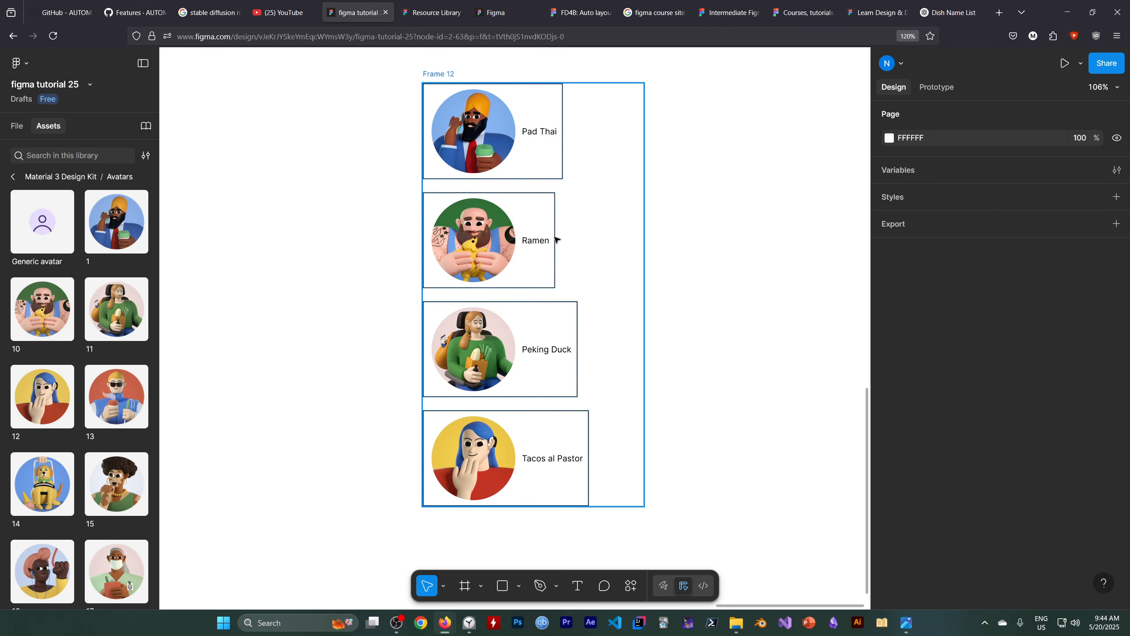
Select all four dish items in Frame 12 and try the Round join and Dynamic stroke, ending on the Basic solid stroke.
click(33, 123)
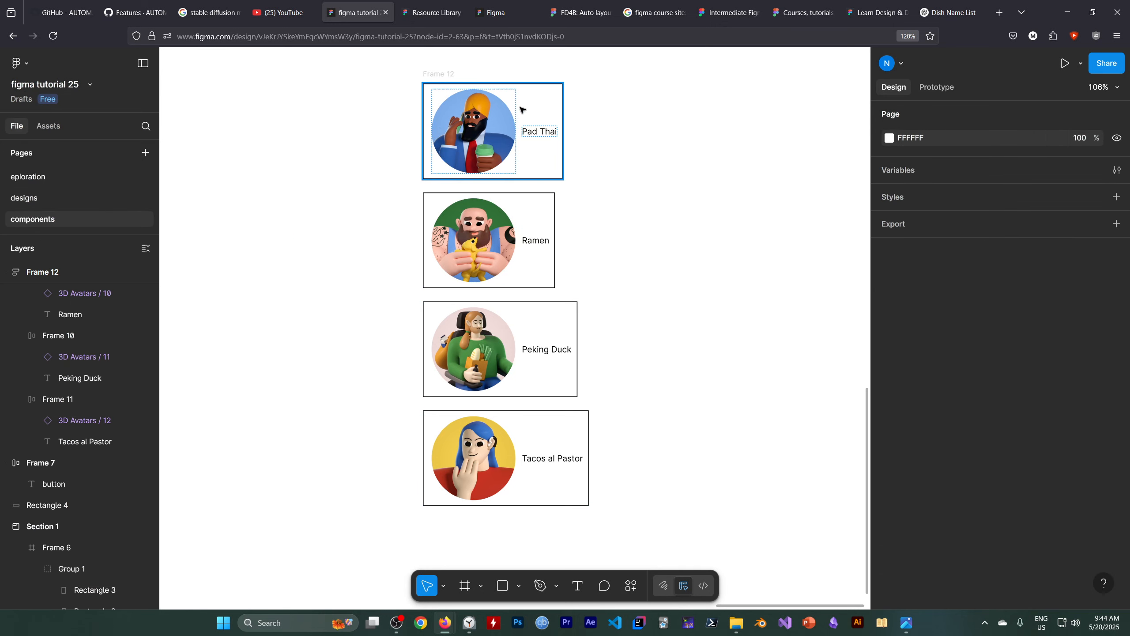
scroll(79, 292, up, 3)
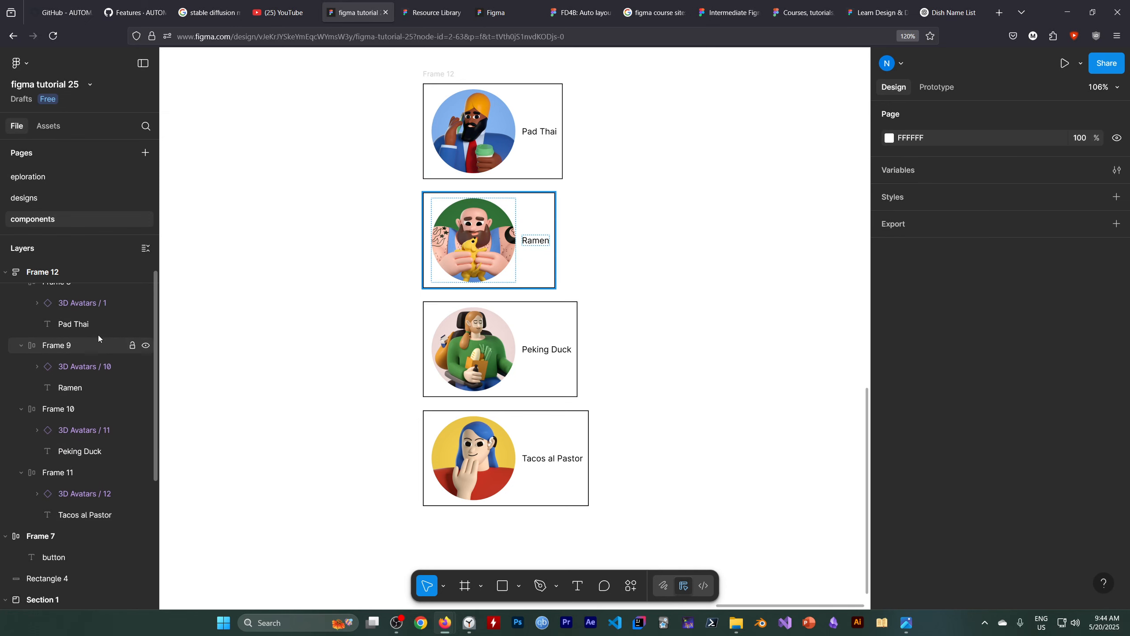
click(60, 272)
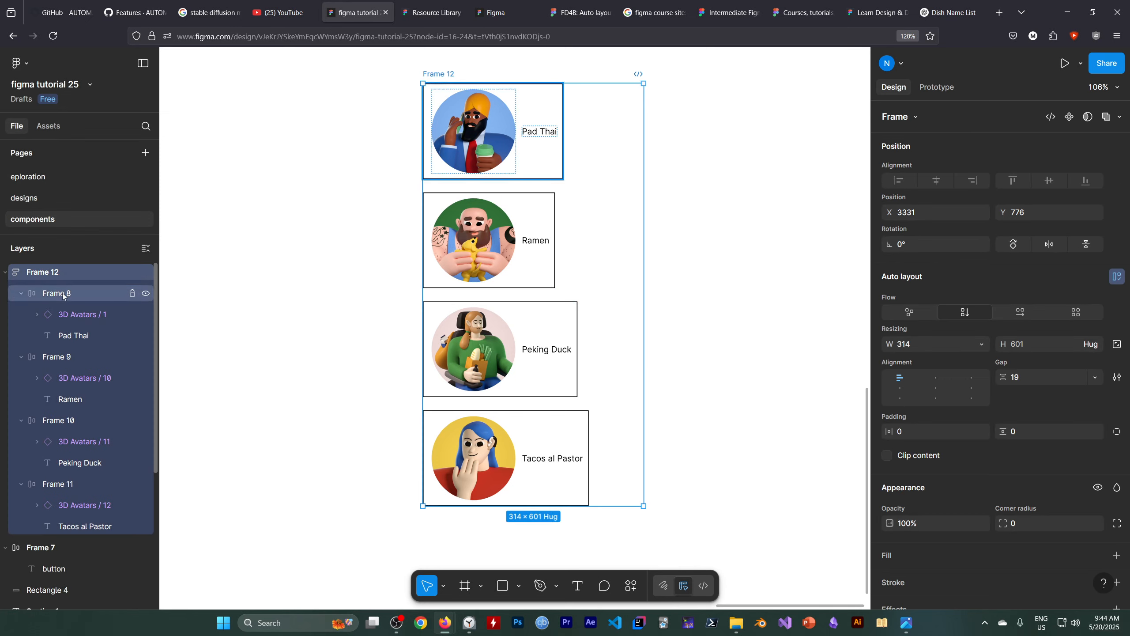
click(62, 294)
shift+click(80, 489)
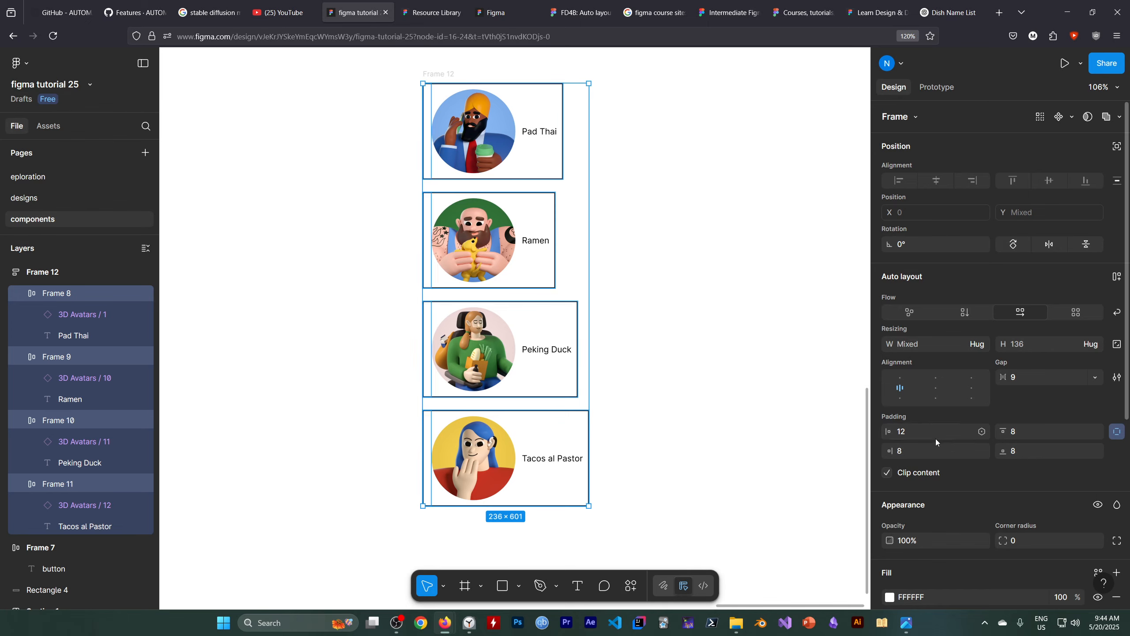
scroll(939, 442, down, 6)
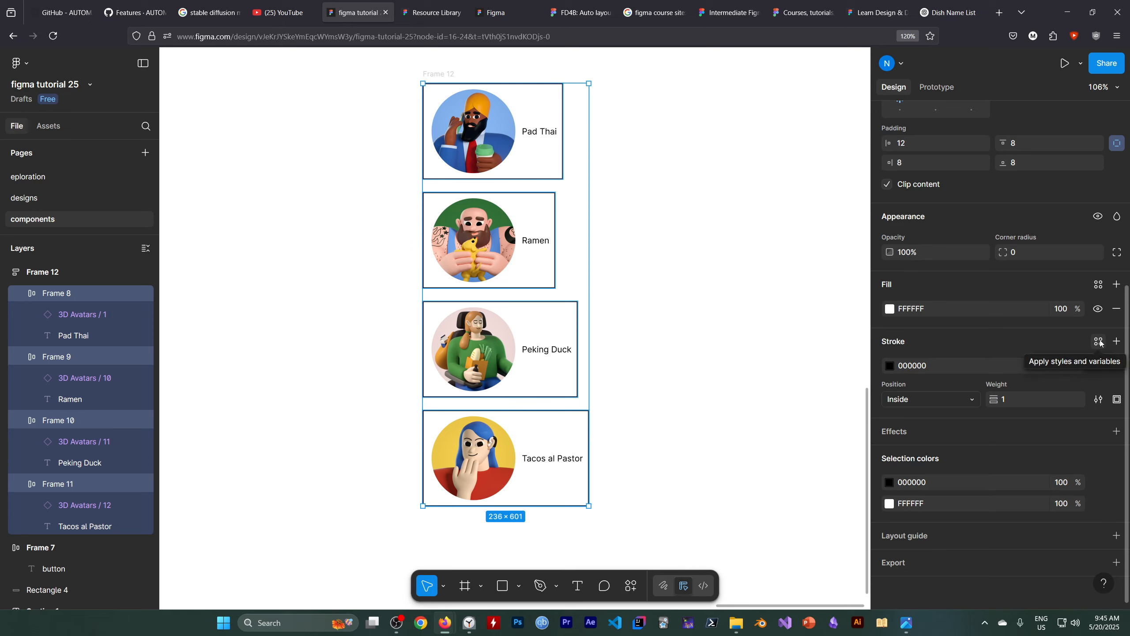
click(1098, 399)
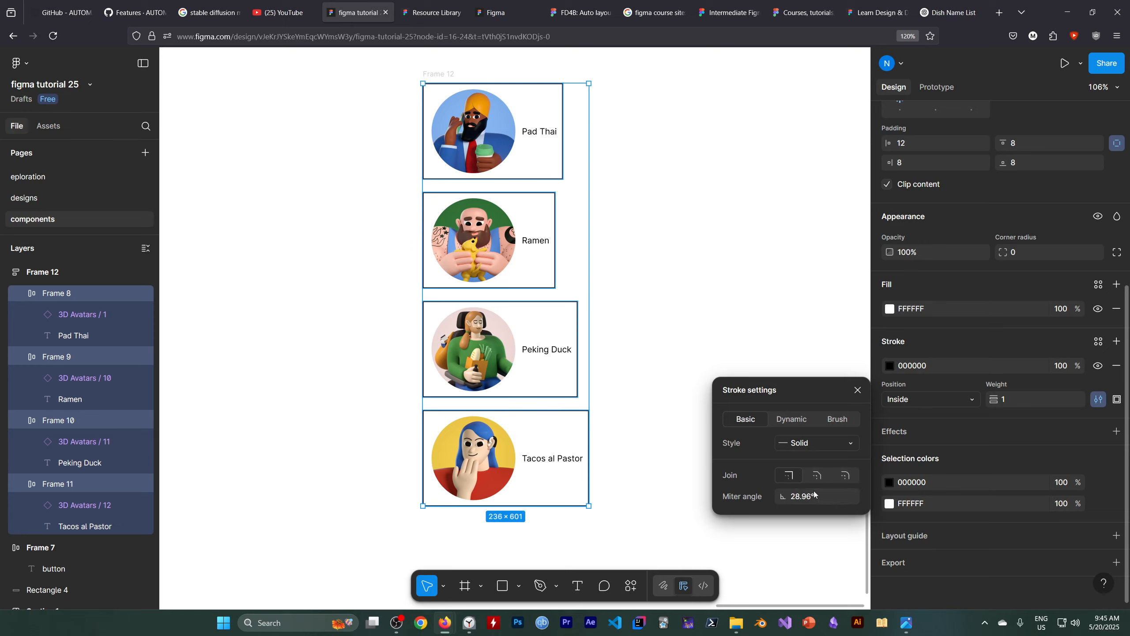
click(845, 476)
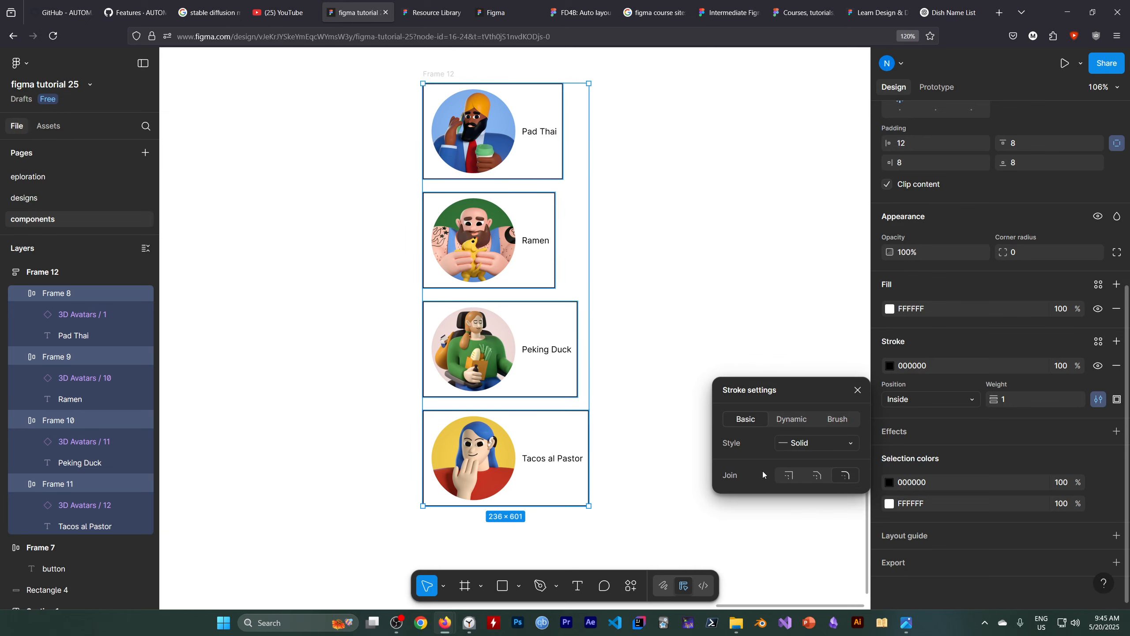
click(791, 420)
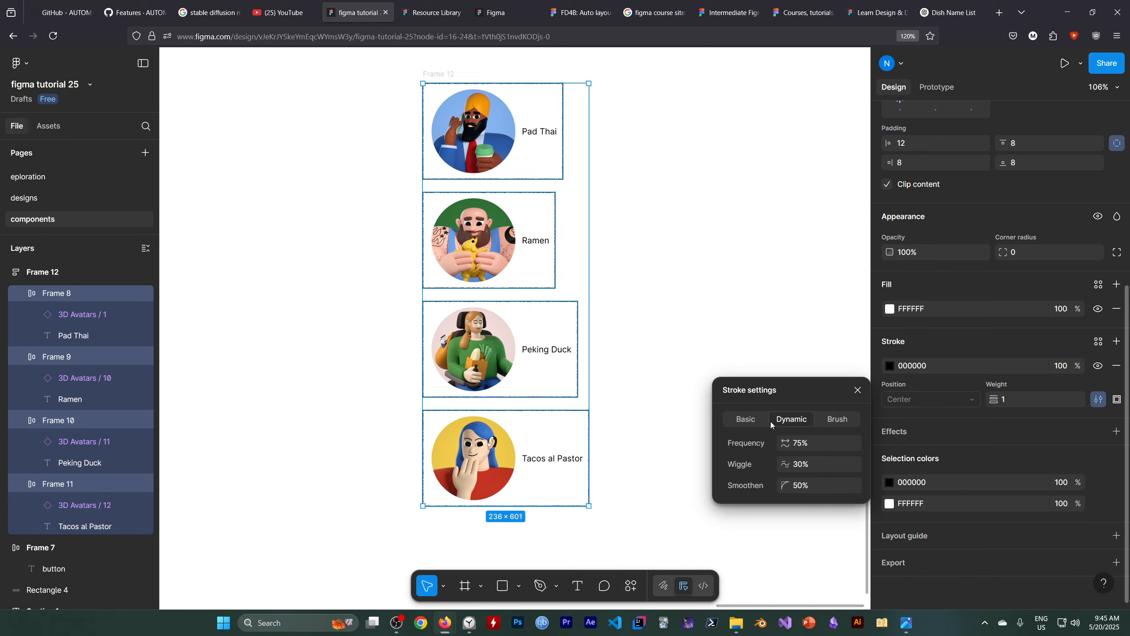
click(748, 420)
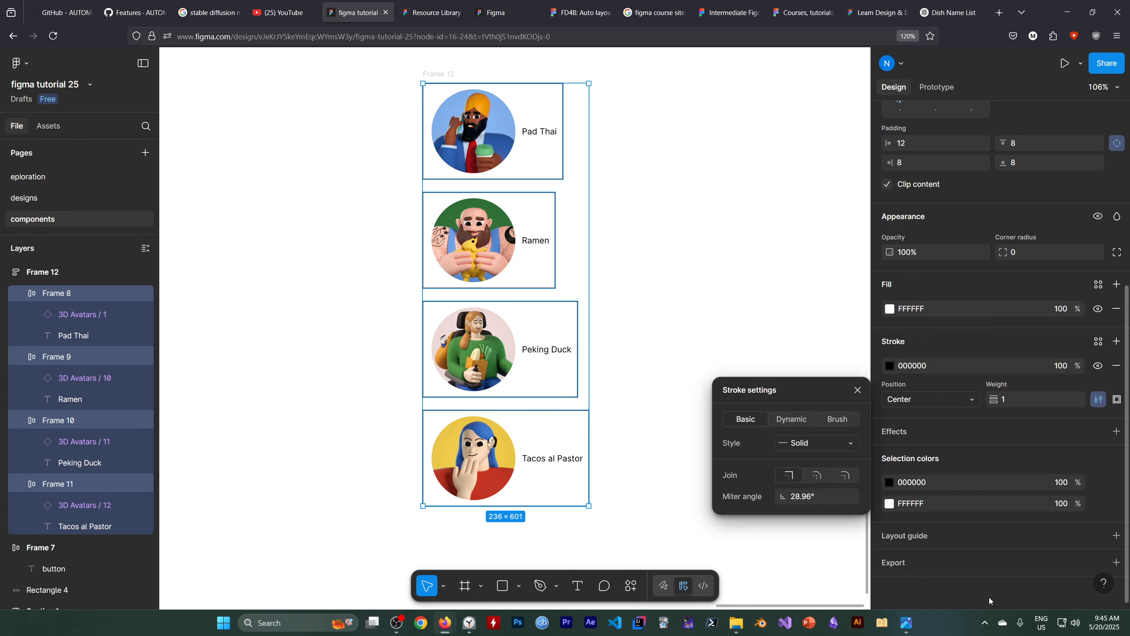
scroll(979, 370, up, 6)
scroll(947, 410, up, 1)
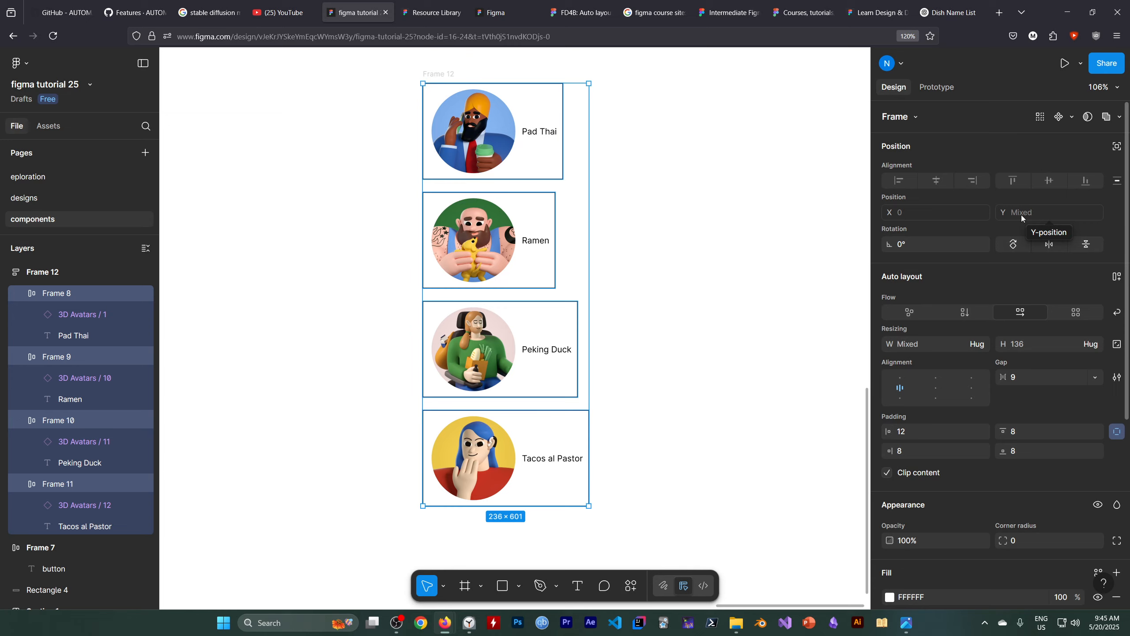
Look through the design properties of the four selected dish items for a corner rounding setting.
scroll(983, 330, down, 2)
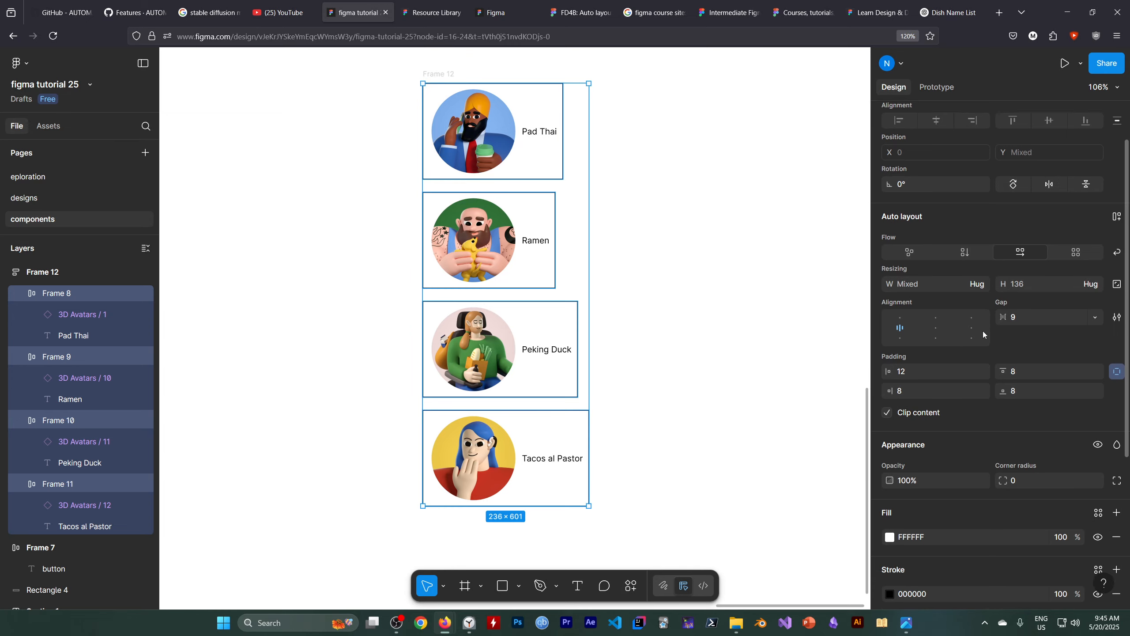
scroll(983, 331, down, 6)
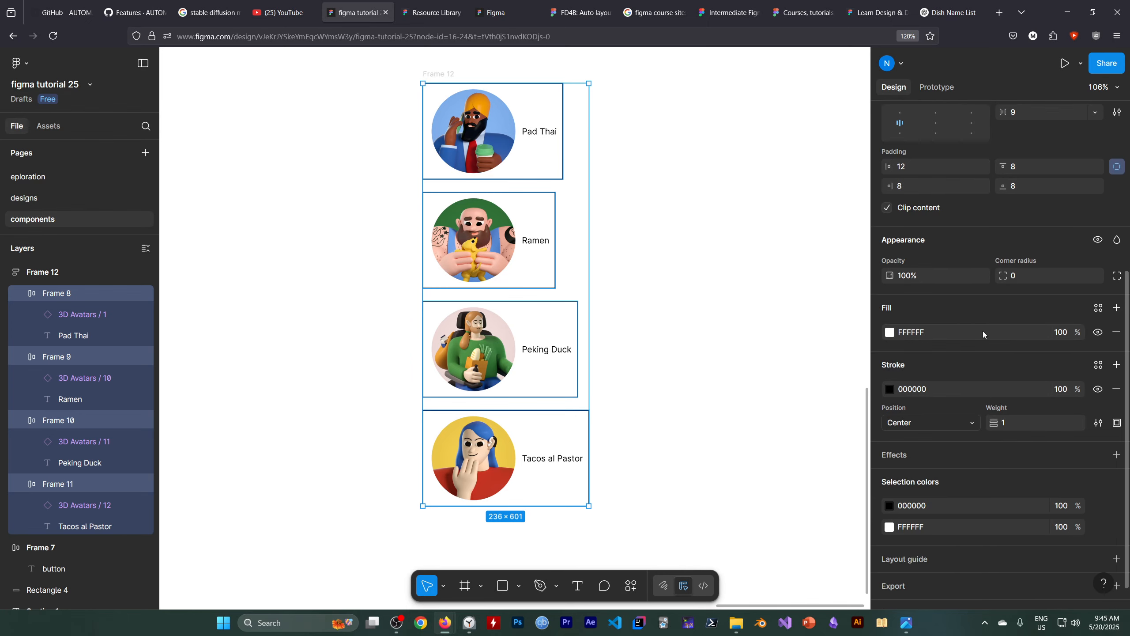
scroll(983, 330, down, 1)
scroll(983, 331, up, 2)
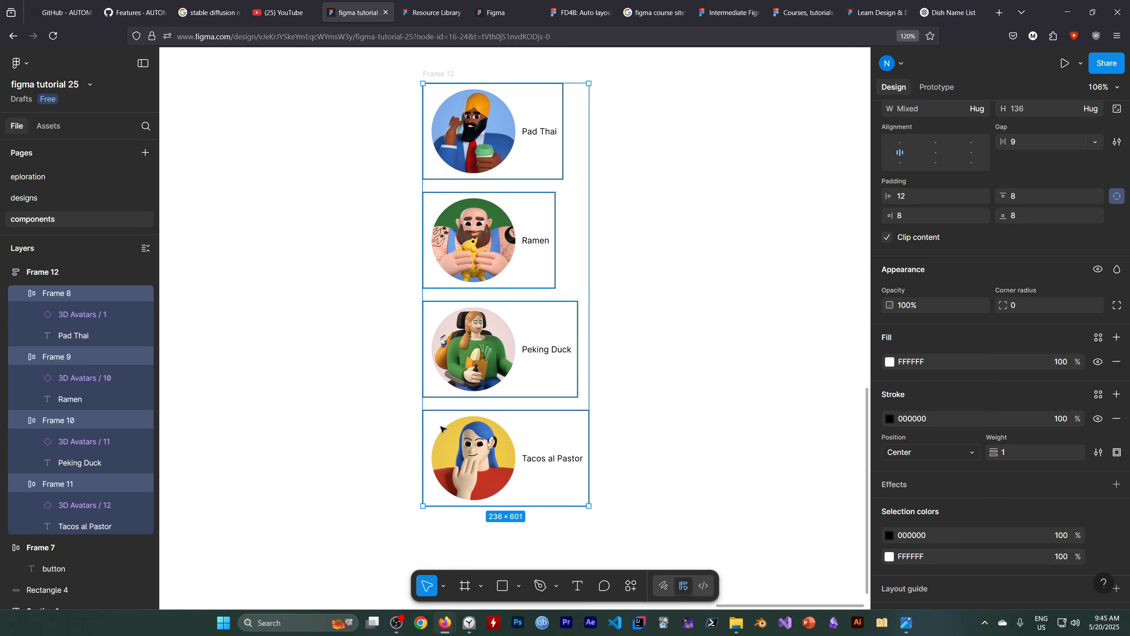
scroll(1005, 395, up, 4)
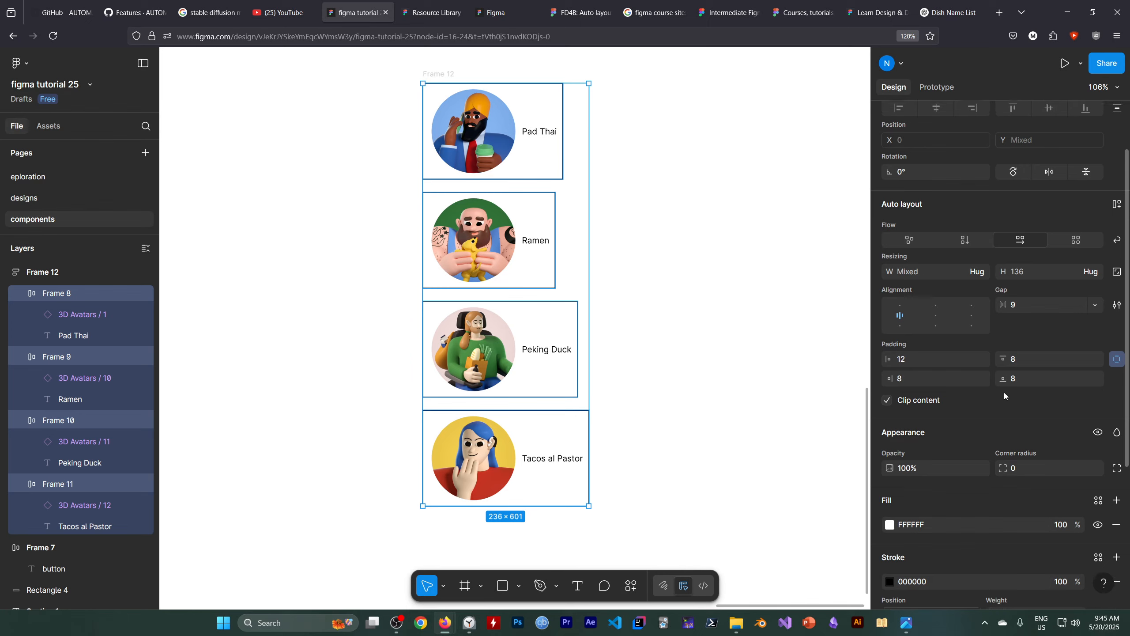
scroll(1005, 395, up, 2)
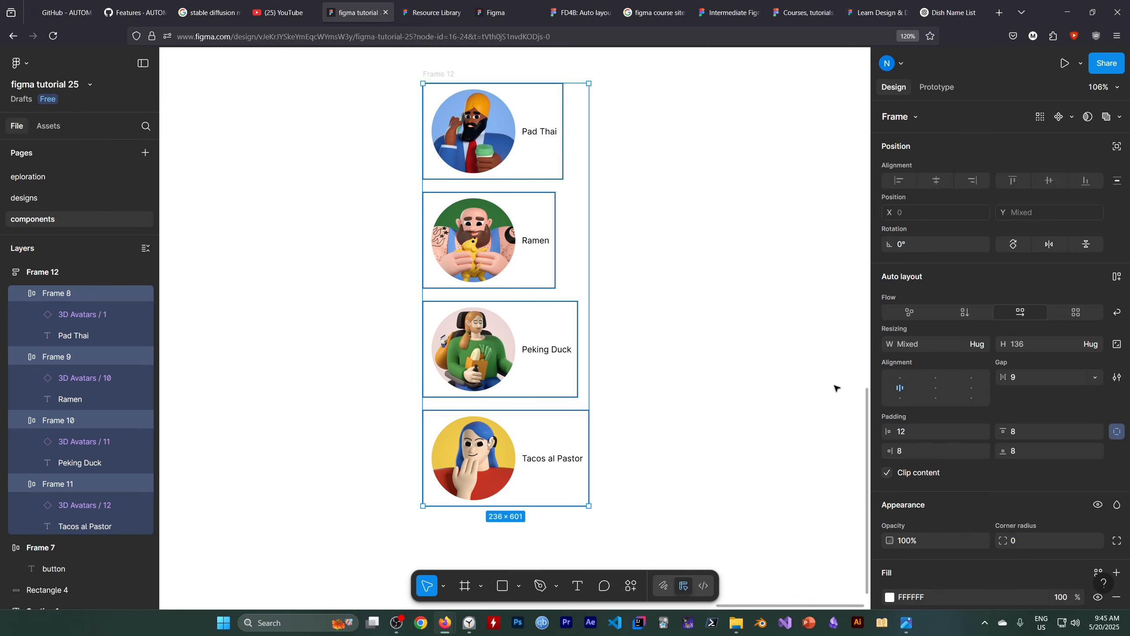
click(397, 623)
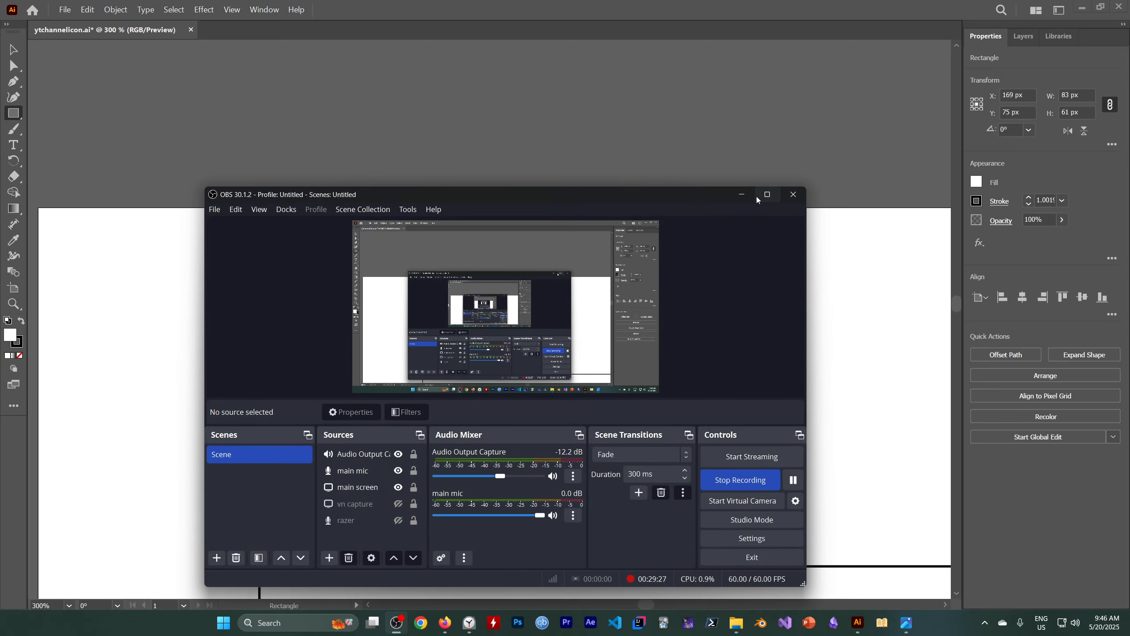
click(759, 196)
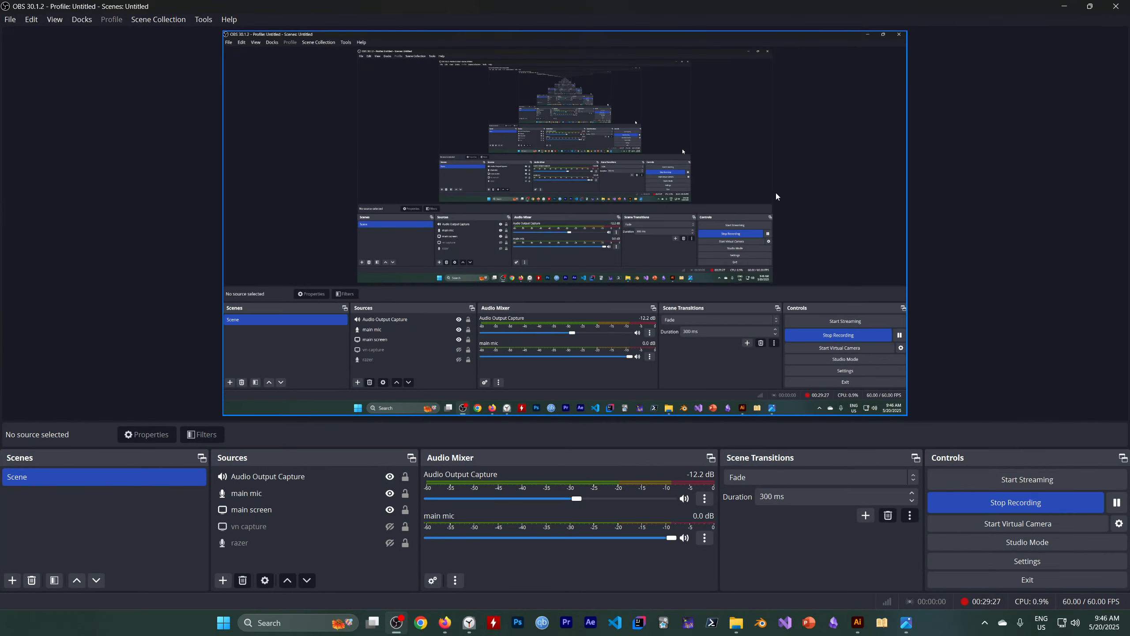
click(1067, 6)
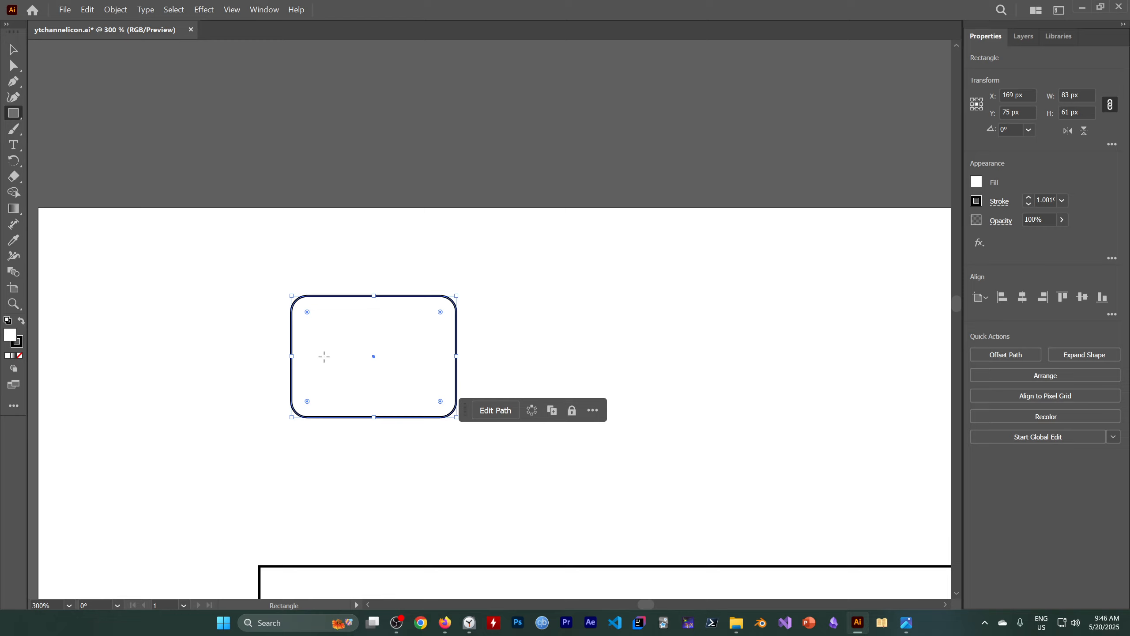
Reduce the Illustrator rectangle's corner radius to about 4.556 px, show its corner radius options, and switch back to "figma tutorial 25".
mouse_move(308, 312)
mouse_down()
mouse_move(317, 317)
mouse_move(300, 305)
mouse_up()
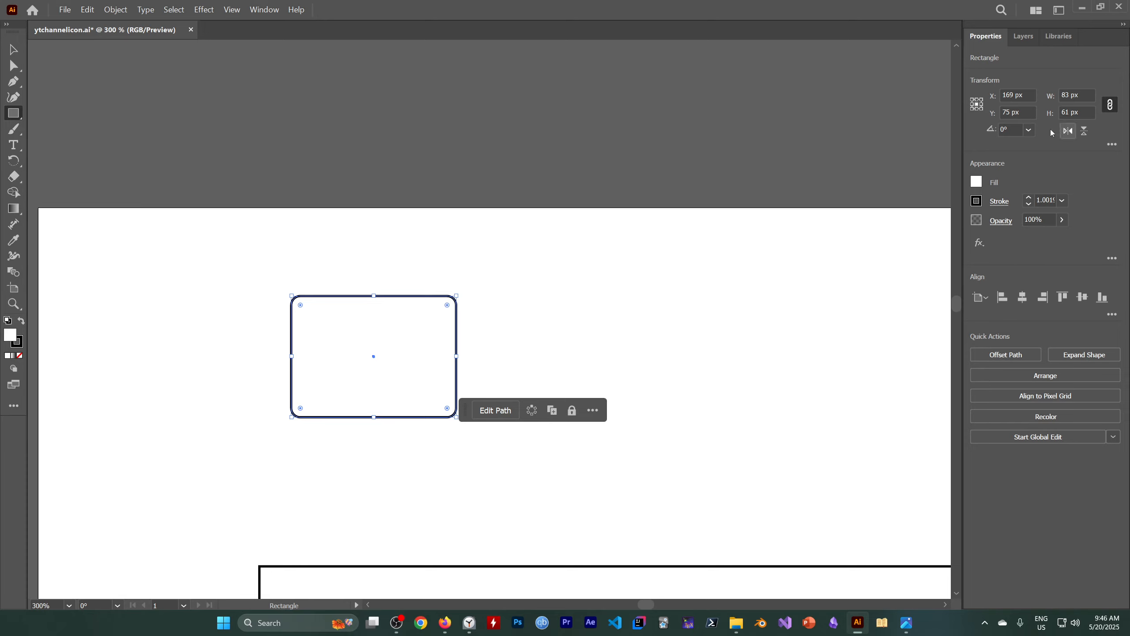
click(1112, 145)
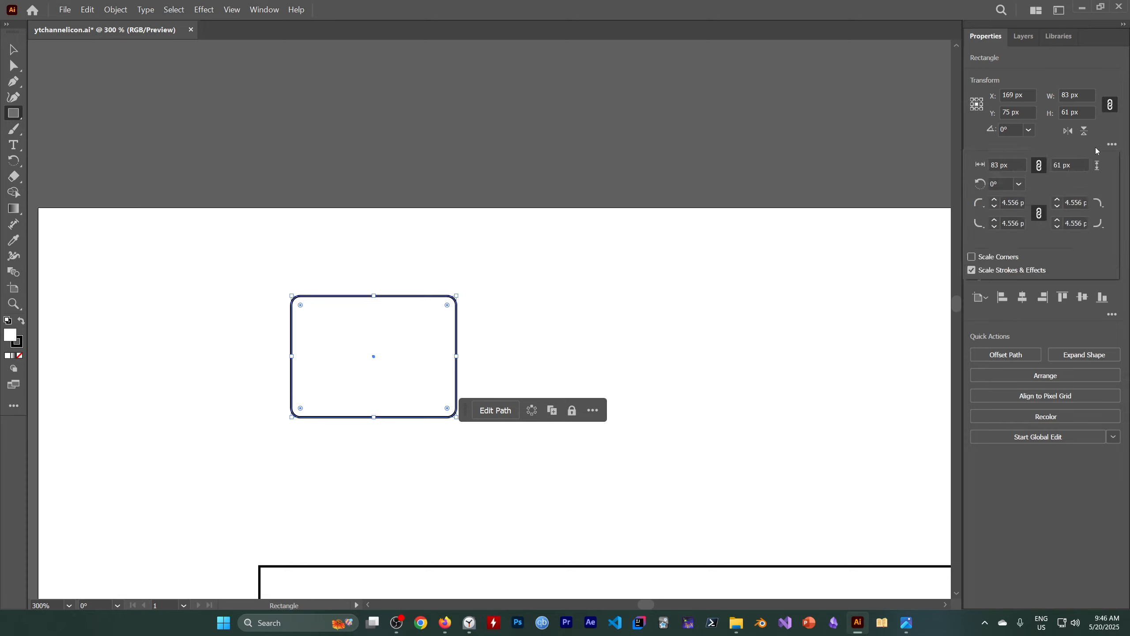
click(995, 207)
mouse_move(445, 623)
click(470, 578)
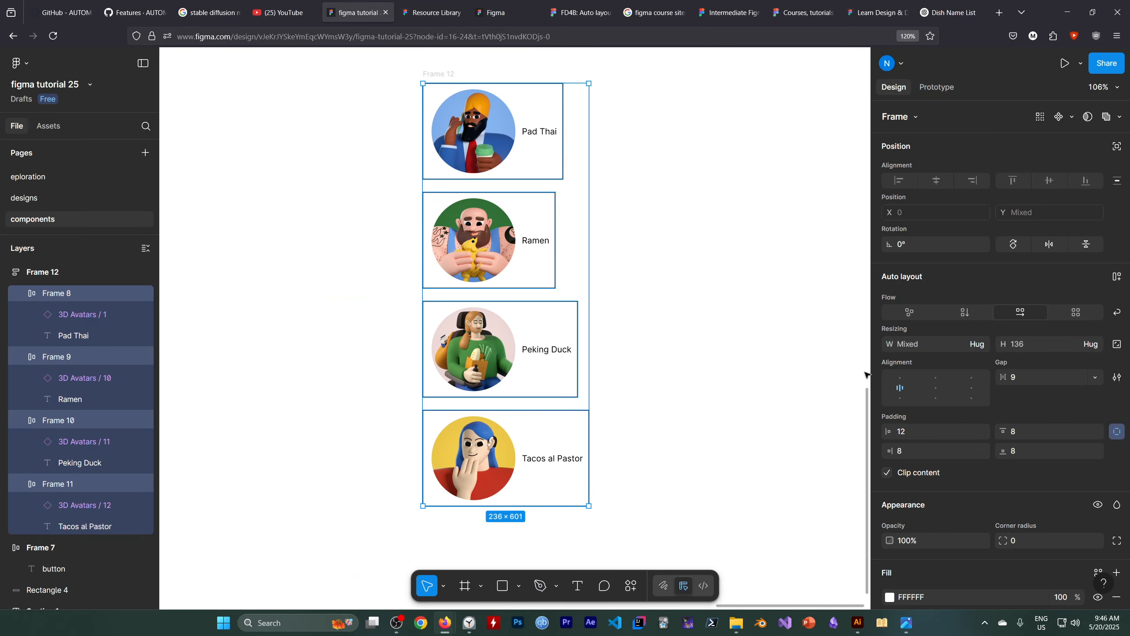
Widen the properties panel and check the frame options and auto layout settings of the four selected dish items.
scroll(863, 374, up, 2)
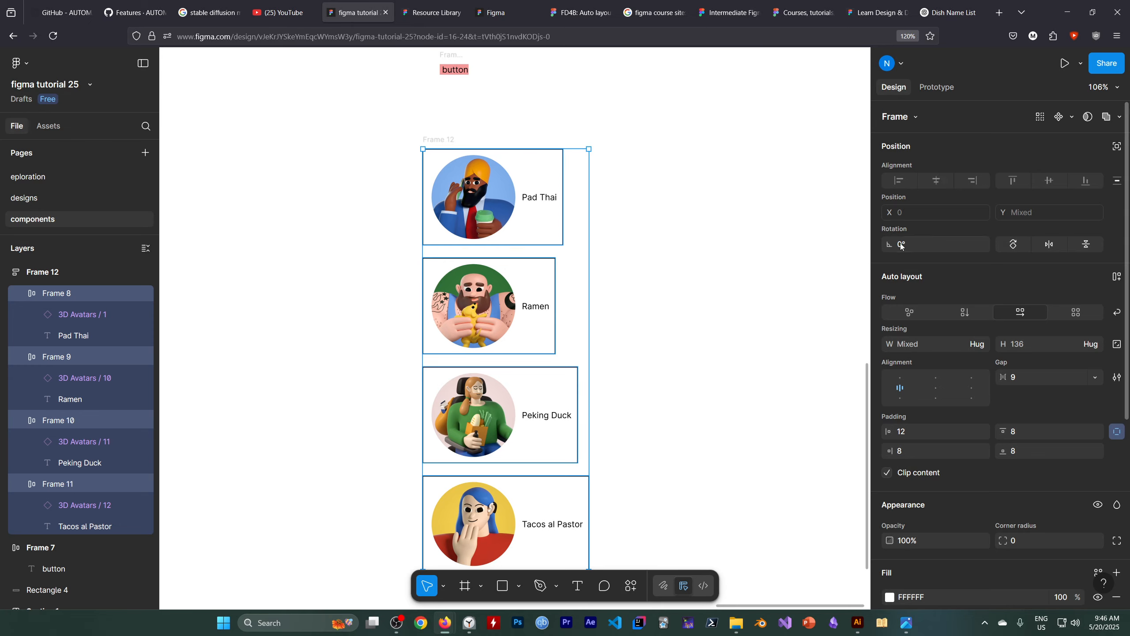
drag(871, 258, 800, 258)
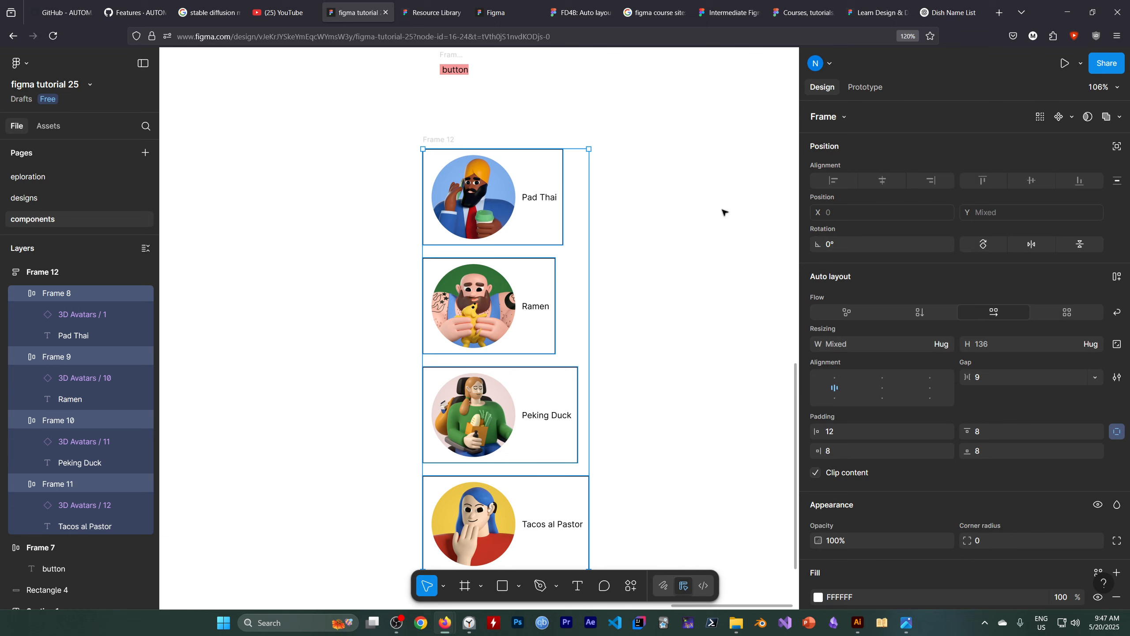
click(1120, 118)
click(1120, 120)
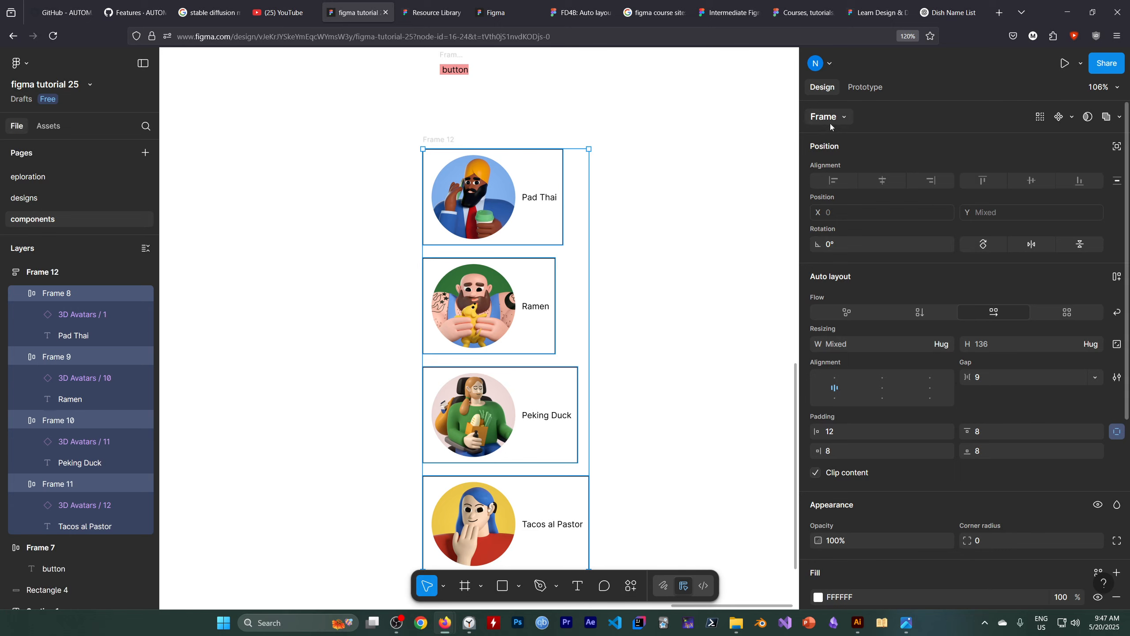
click(843, 118)
click(843, 117)
click(1121, 378)
Set the corner radius of all four dish items to 14 and deselect them.
scroll(869, 454, down, 1)
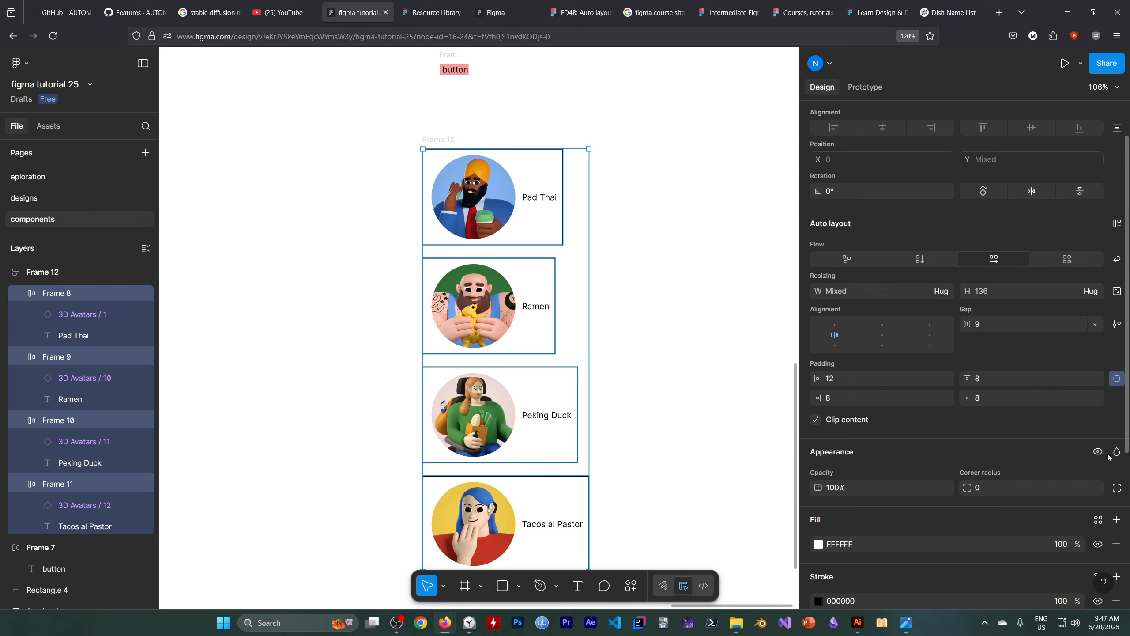
scroll(1006, 440, down, 1)
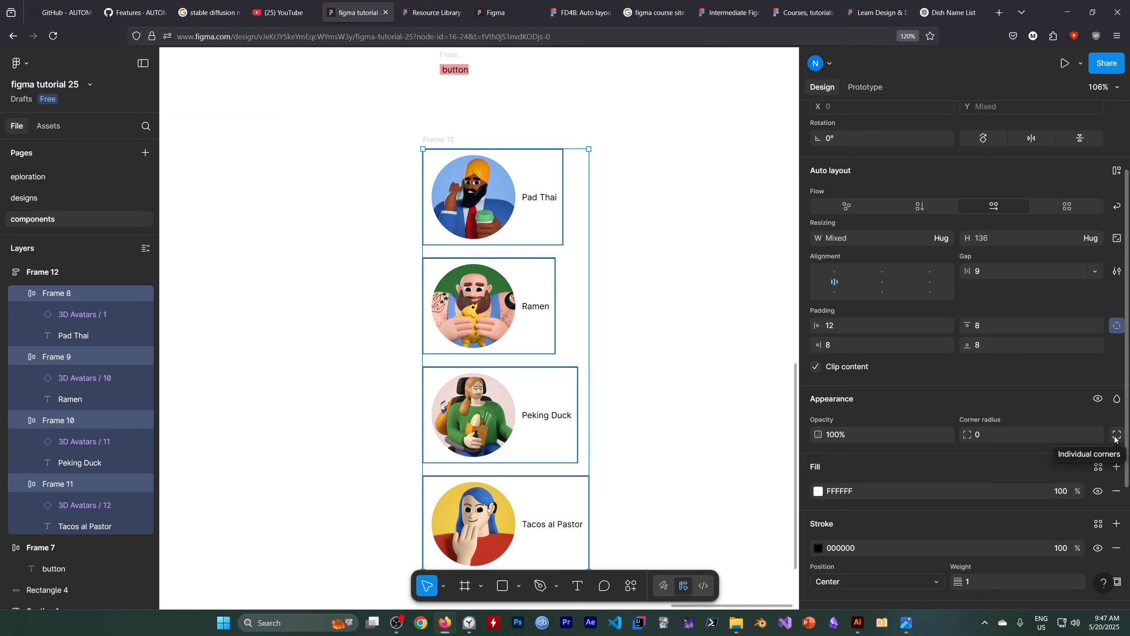
click(968, 435)
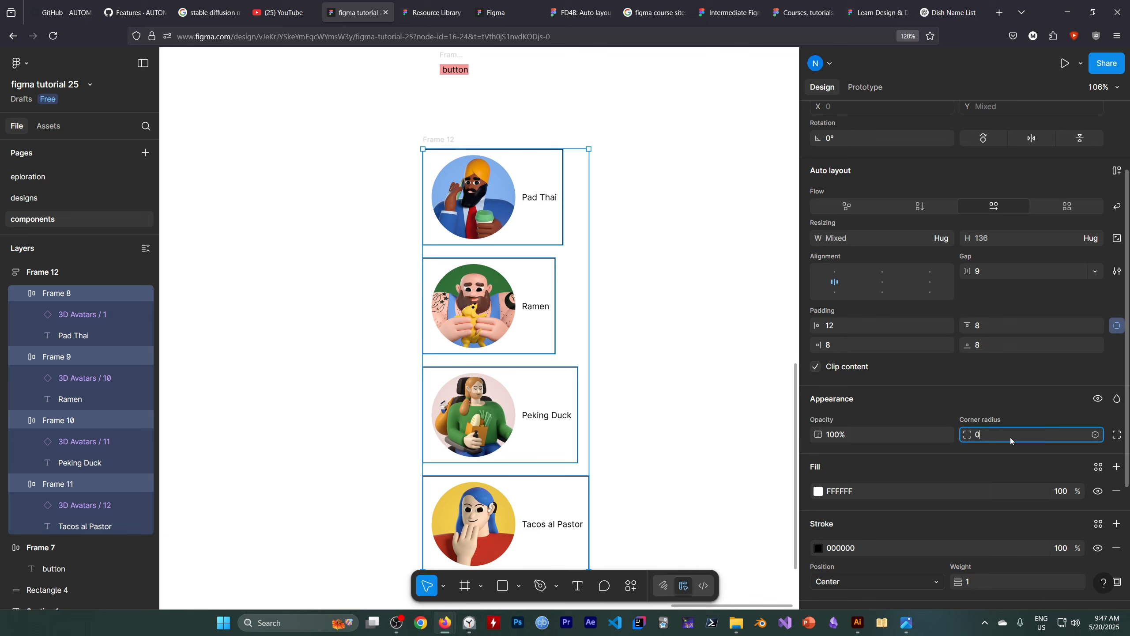
drag(968, 434, 1107, 400)
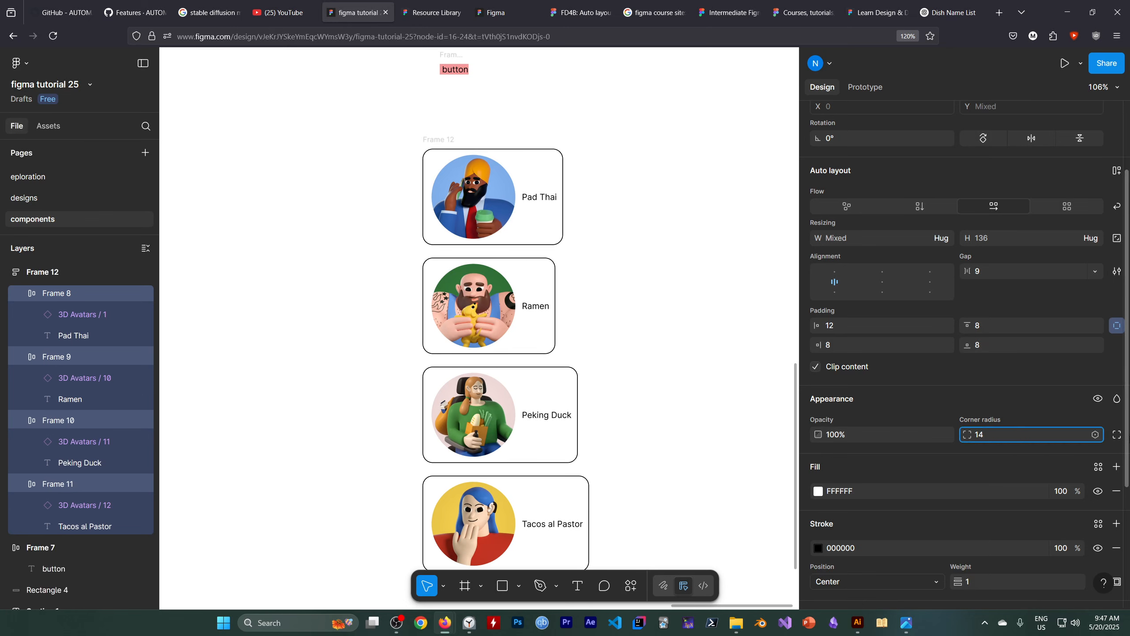
click(672, 316)
scroll(578, 236, down, 1)
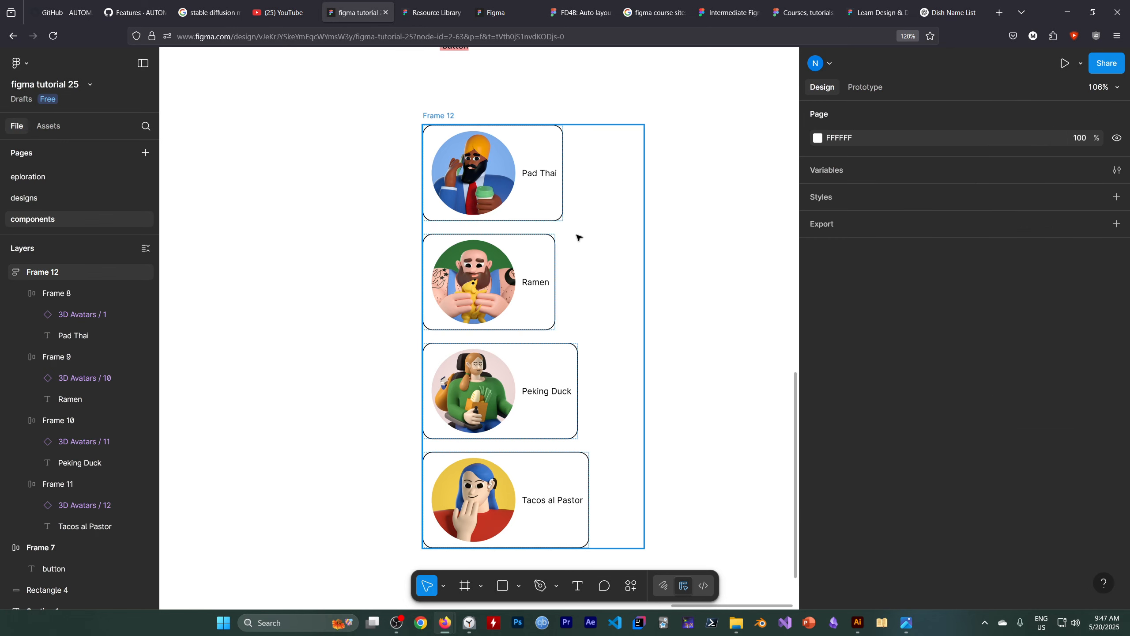
Select the Pad Thai, Ramen, Peking Duck and Tacos al Pastor text layers and set their font weight to Medium.
click(538, 172)
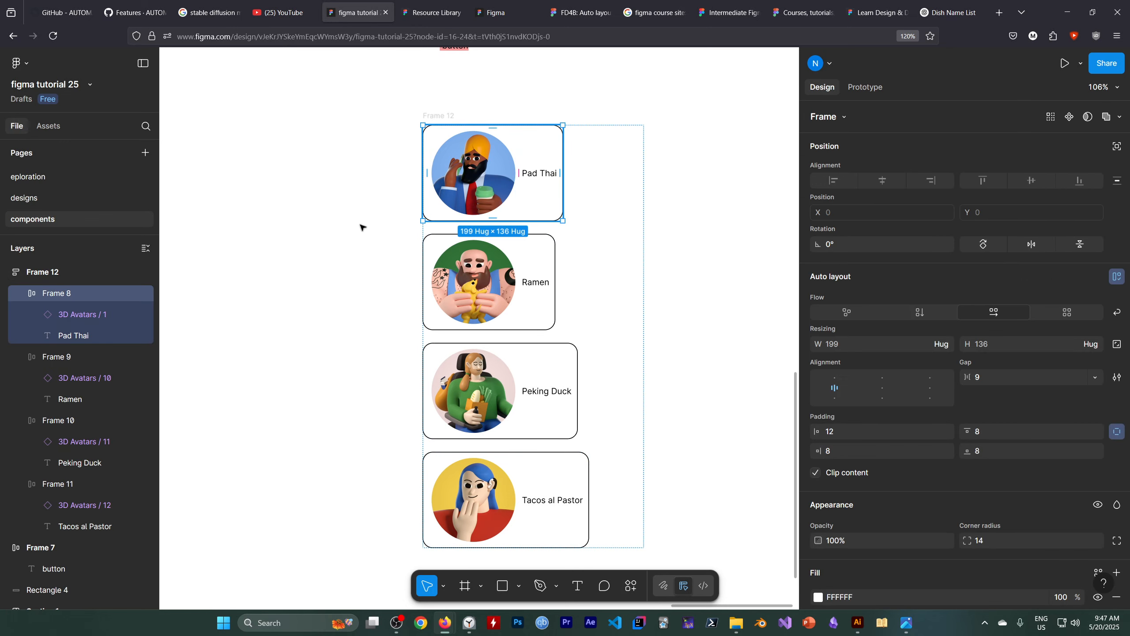
click(88, 335)
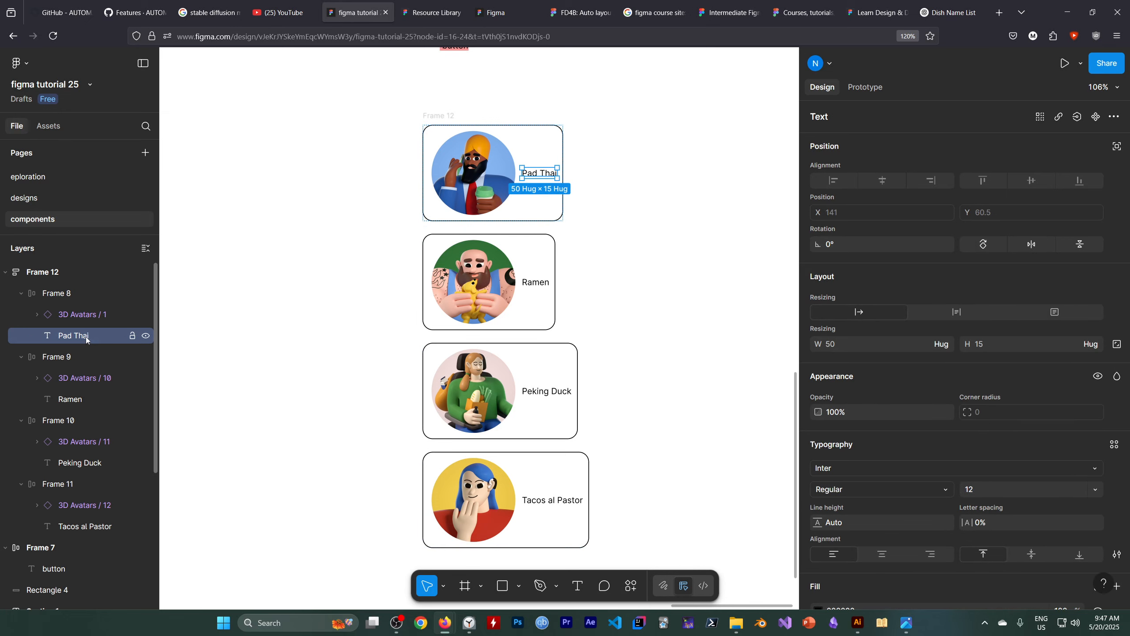
shift+click(79, 403)
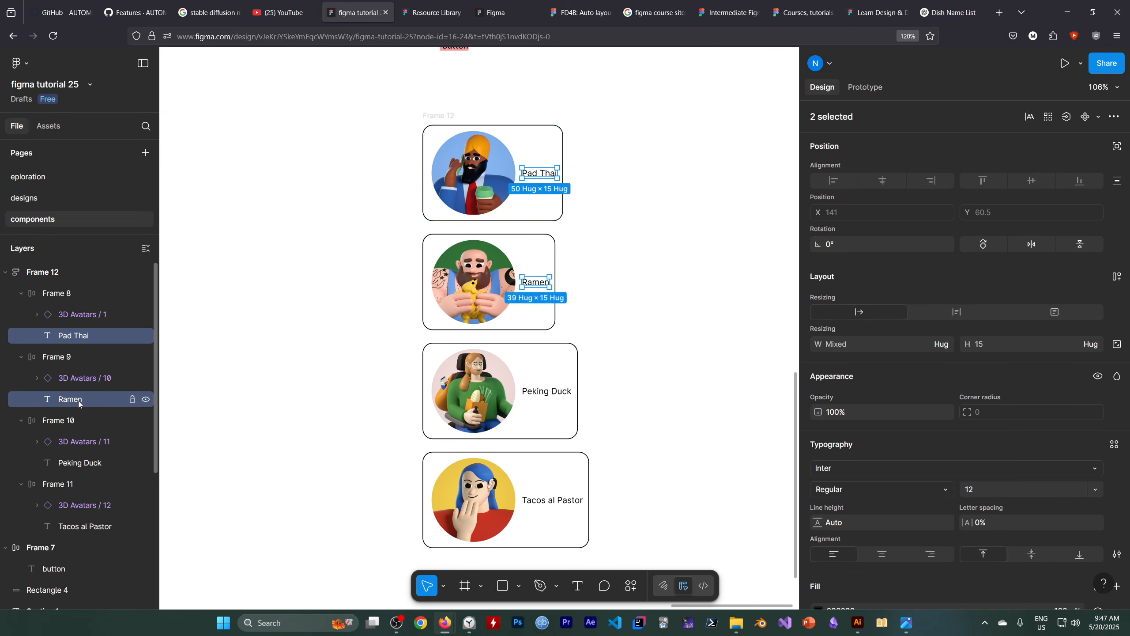
shift+click(83, 468)
shift+click(84, 527)
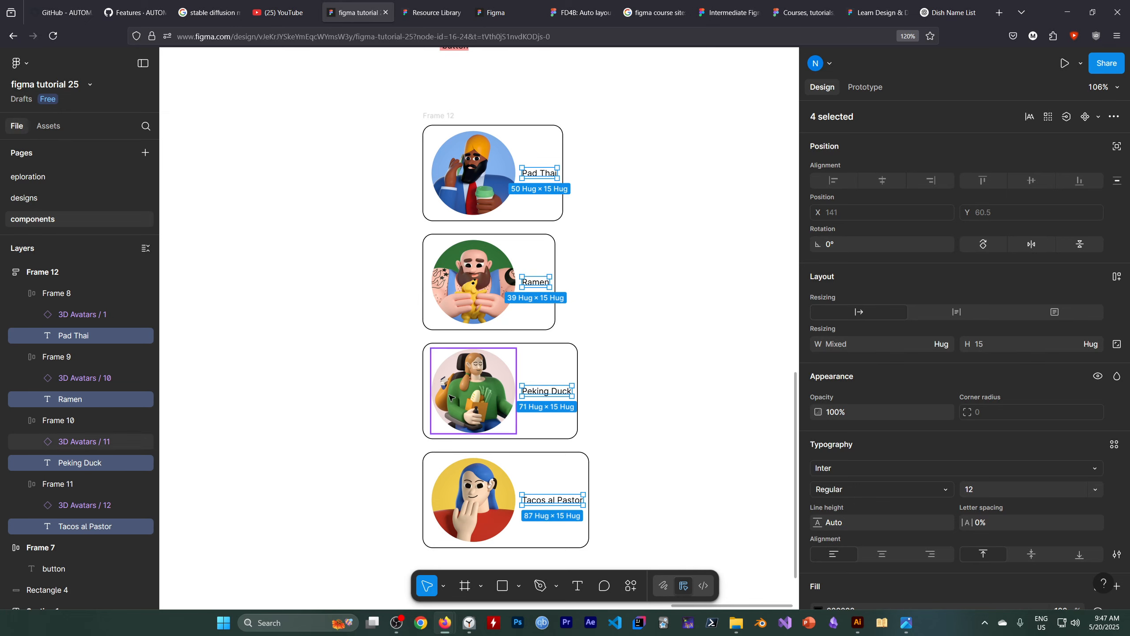
scroll(1010, 463, down, 3)
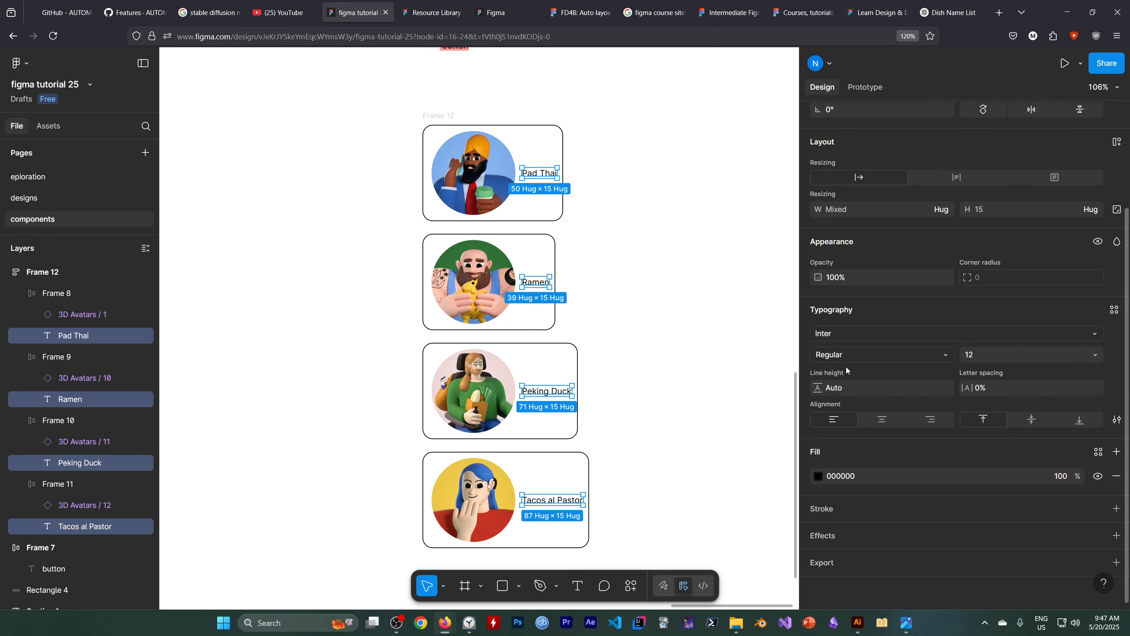
click(848, 355)
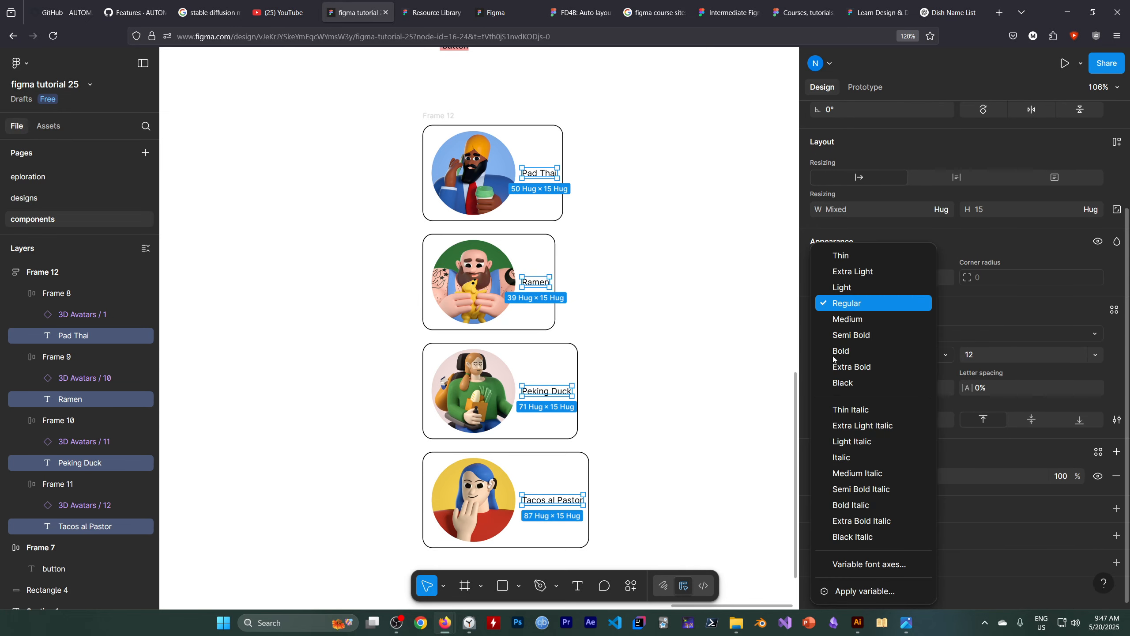
click(854, 322)
Enlarge the four selected dish names to font size 41.
click(1082, 355)
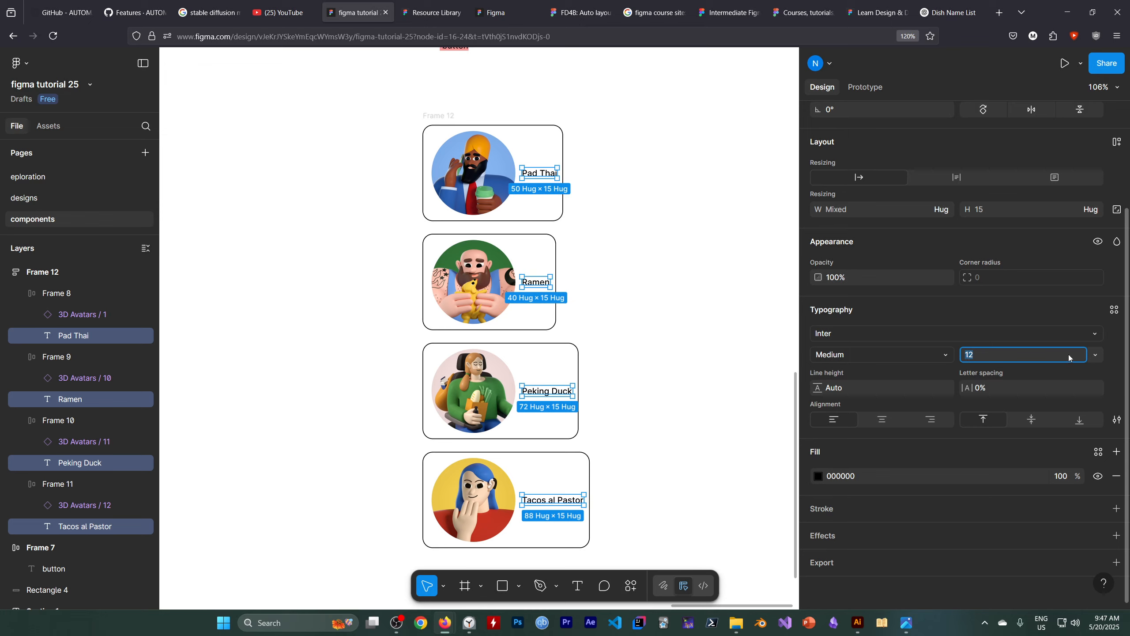
key(Up)
key(Up)
key(Up)
key(Up)
key(Up)
key(Up)
key(Up)
key(Up)
key(Up)
key(Up)
key(Up)
key(Up)
key(Up)
key(Up)
key(Up)
key(Up)
key(Up)
key(Up)
key(Up)
key(Up)
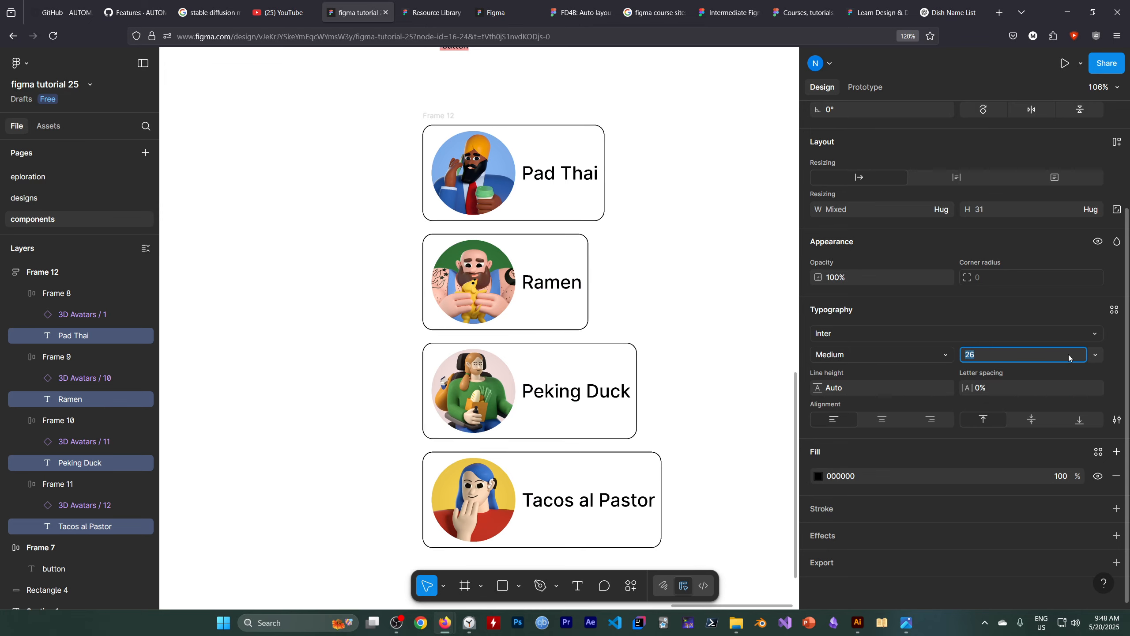
key(Up)
key(Up)
key(Up)
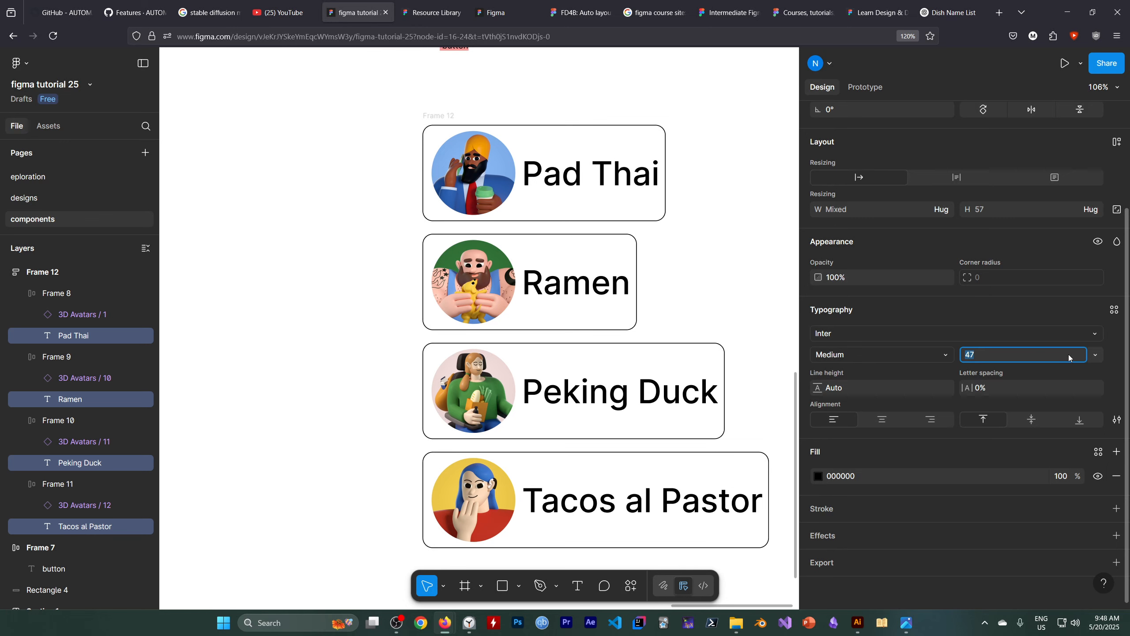
key(Down)
key(Down)
key(Down)
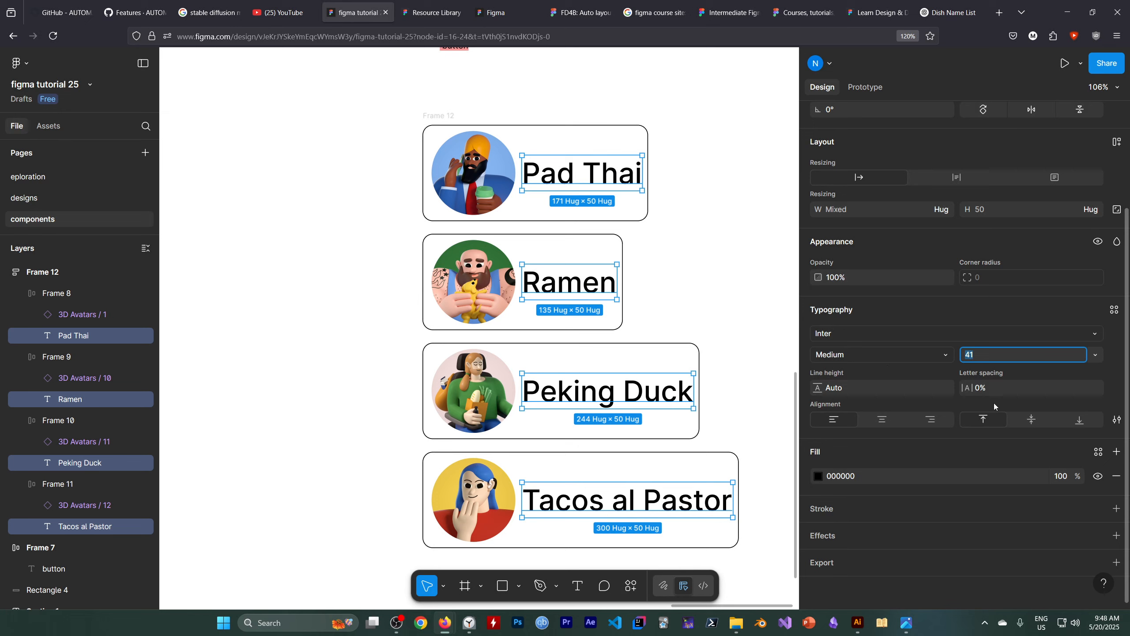
Select the Pad Thai, Ramen, Peking Duck and Tacos al Pastor frames and increase their left padding to 71.
scroll(992, 402, up, 3)
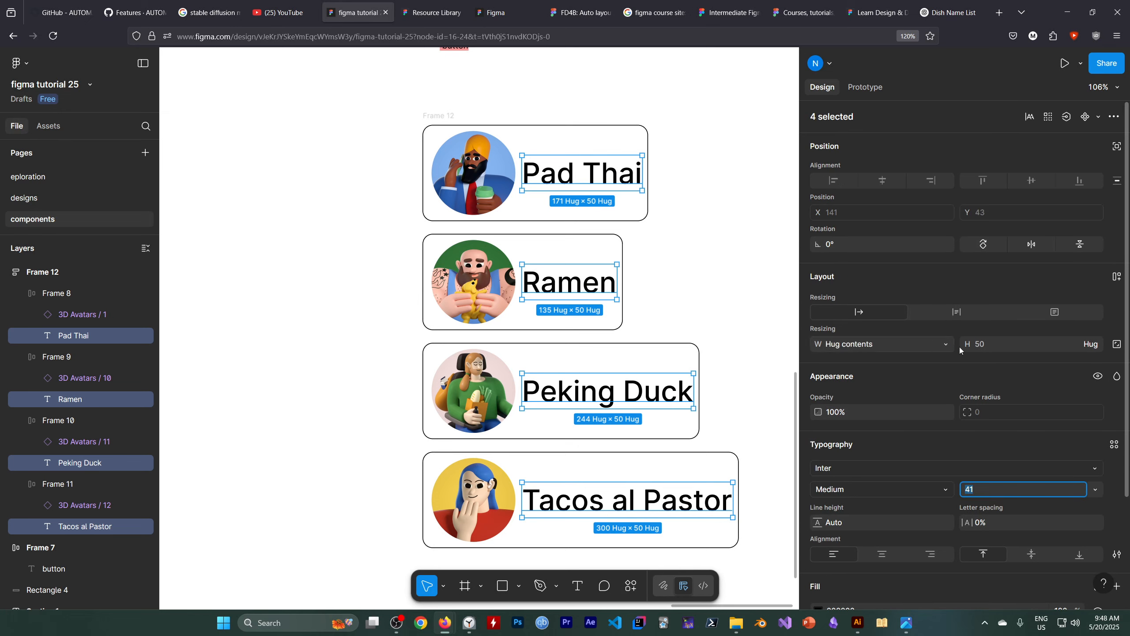
scroll(947, 381, down, 3)
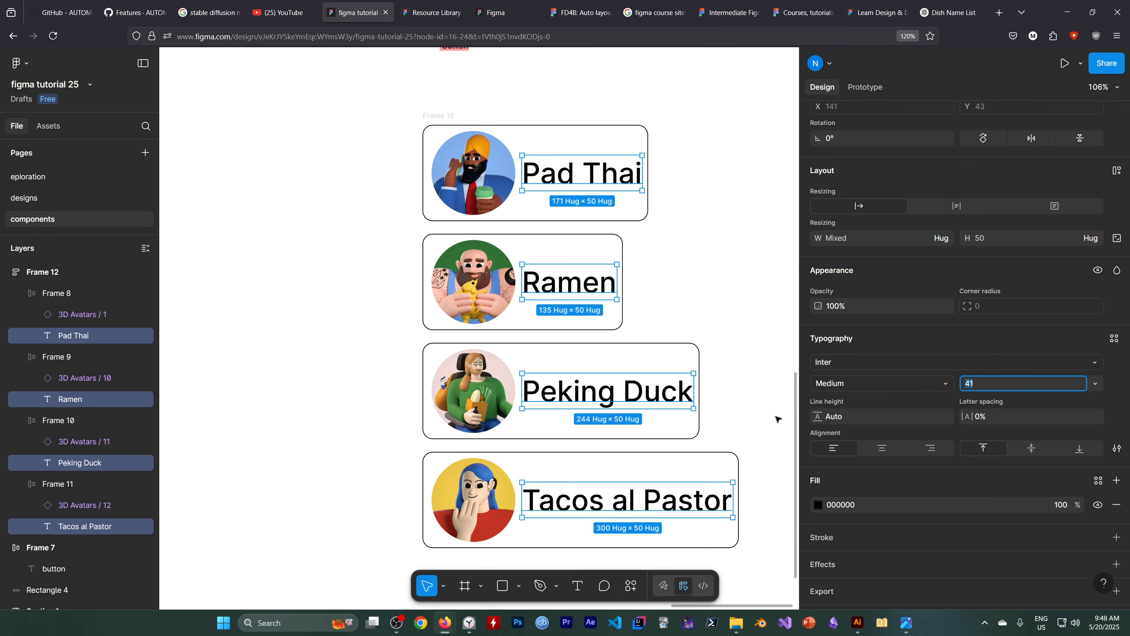
click(63, 294)
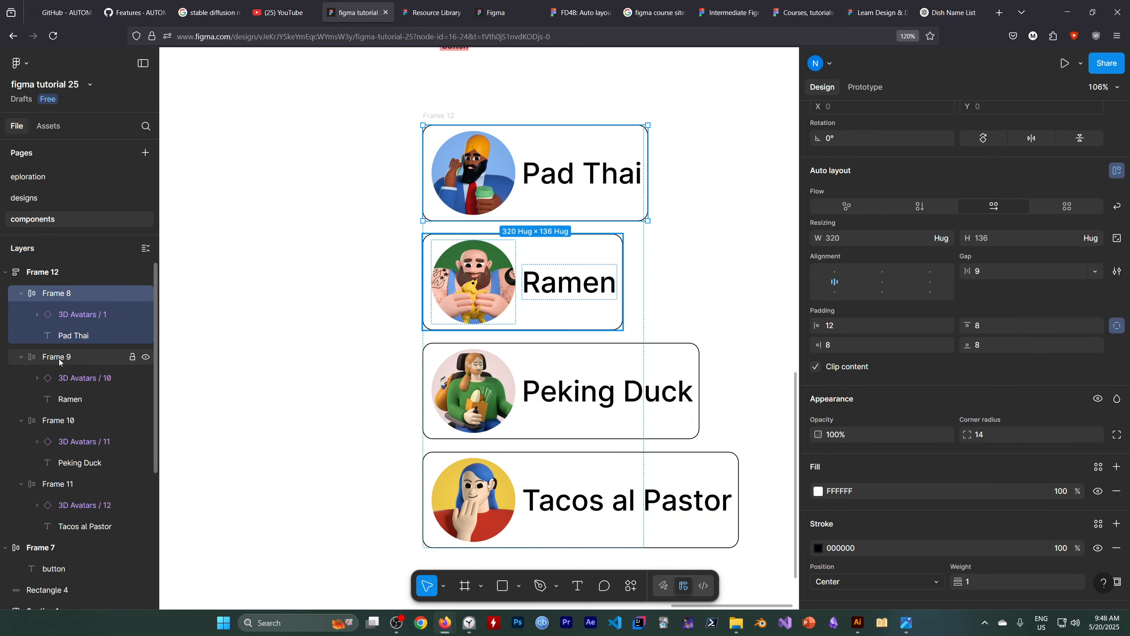
shift+click(62, 487)
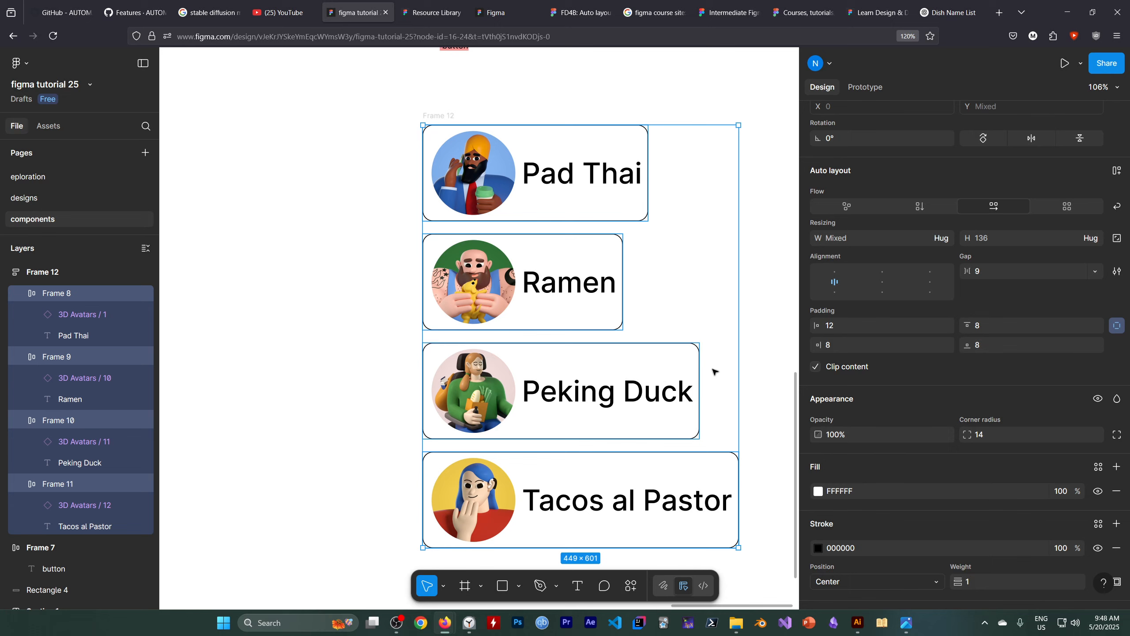
scroll(716, 374, down, 1)
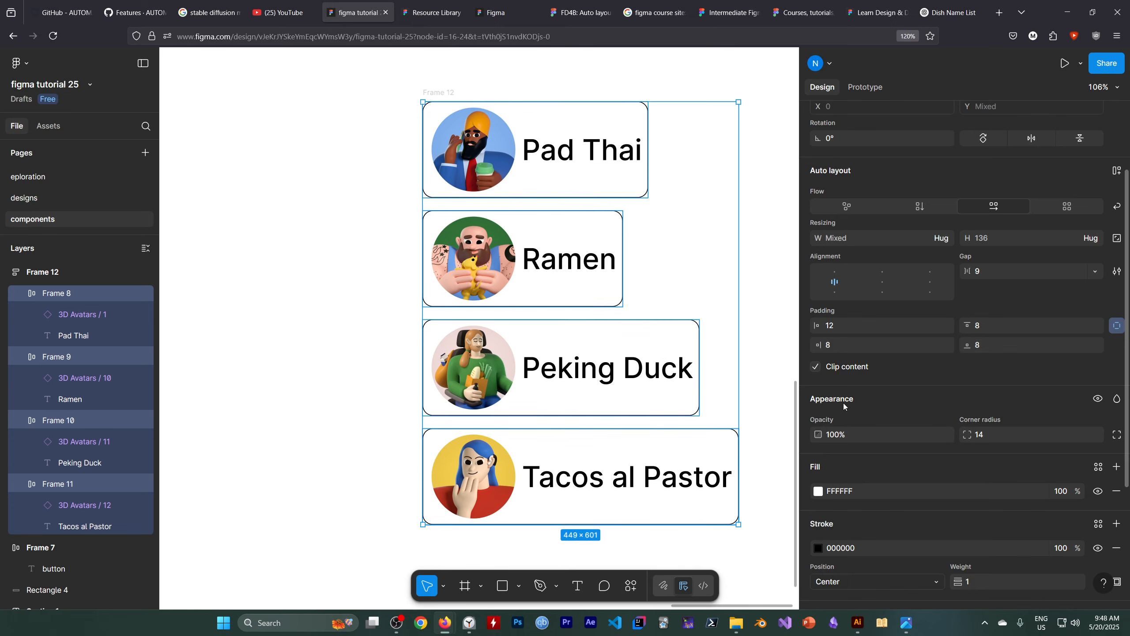
click(843, 328)
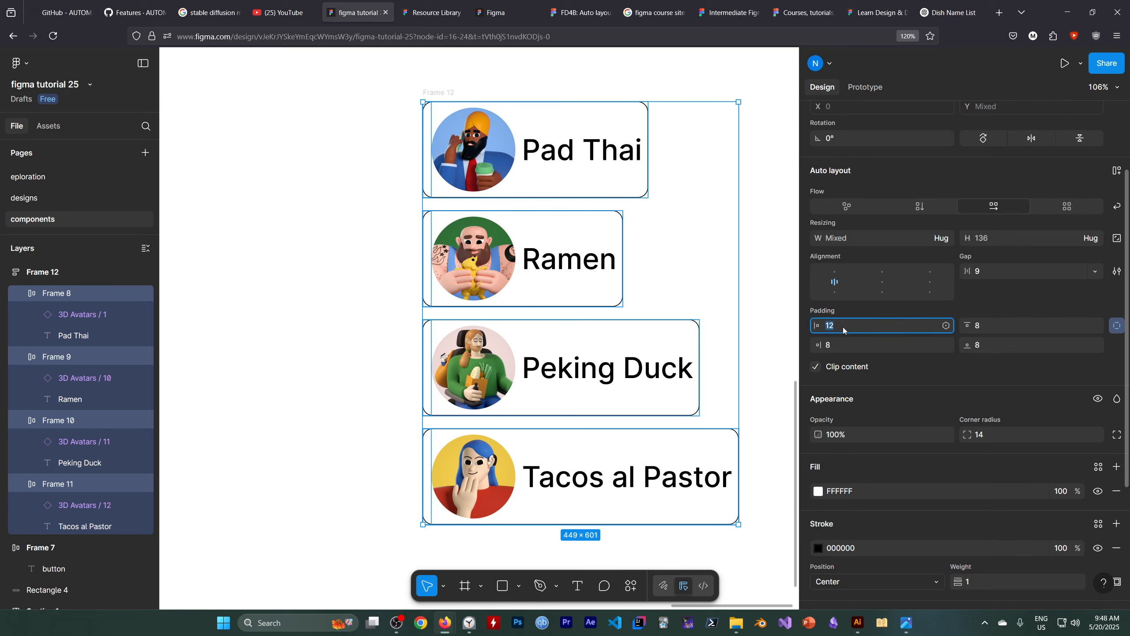
drag(846, 325, 896, 327)
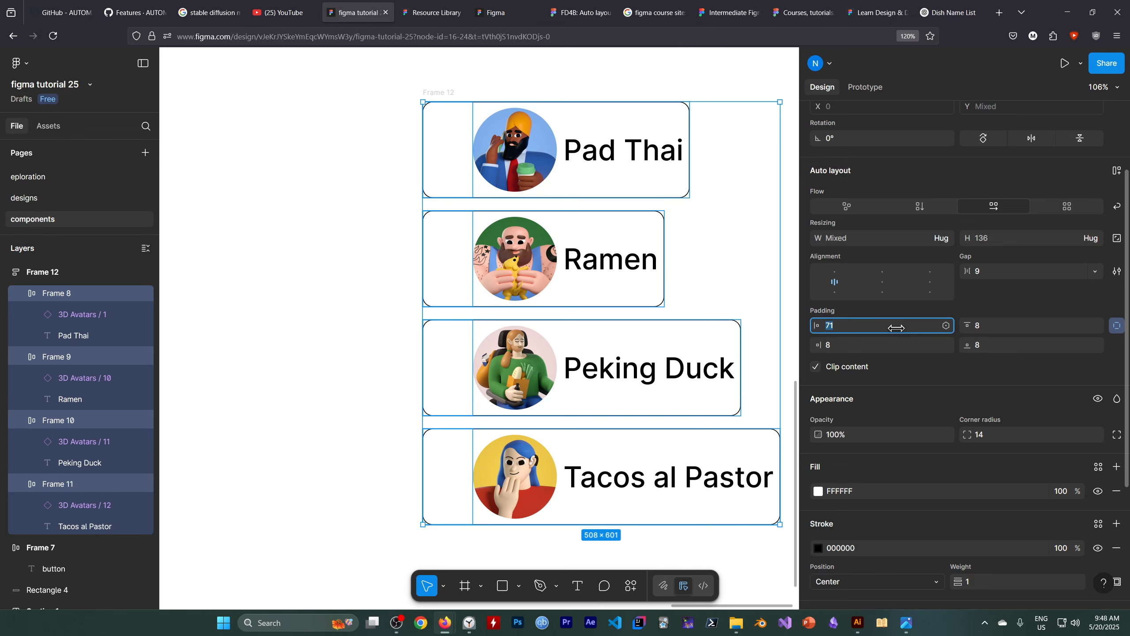
Combine the dish frames' left and right padding into one value, set it to 32 and deselect the frames.
click(1117, 325)
click(836, 329)
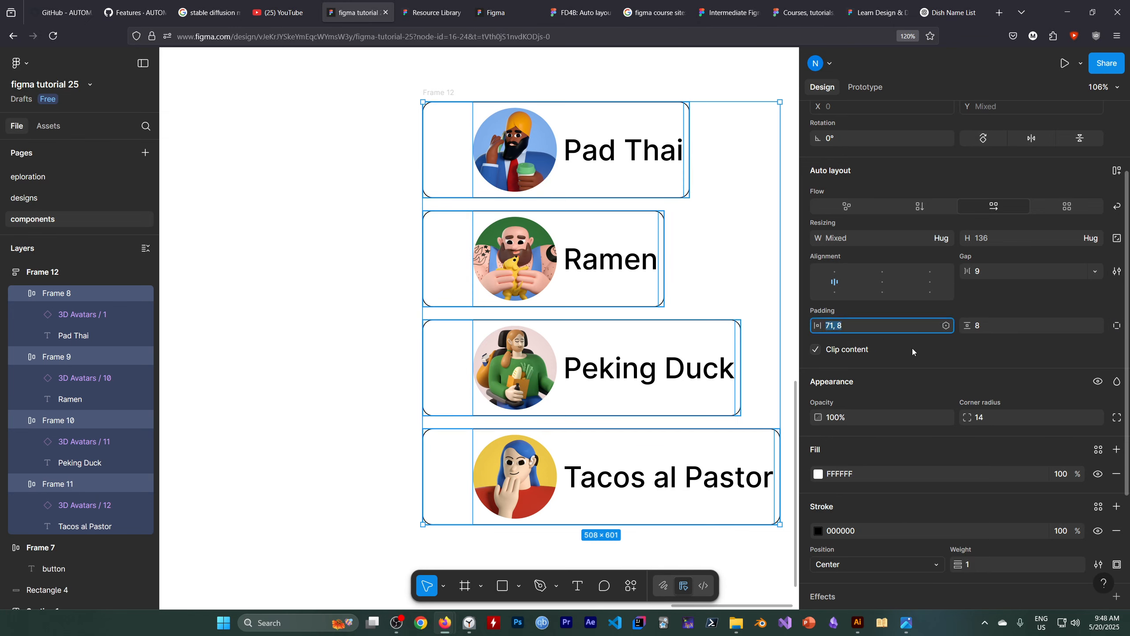
click(947, 326)
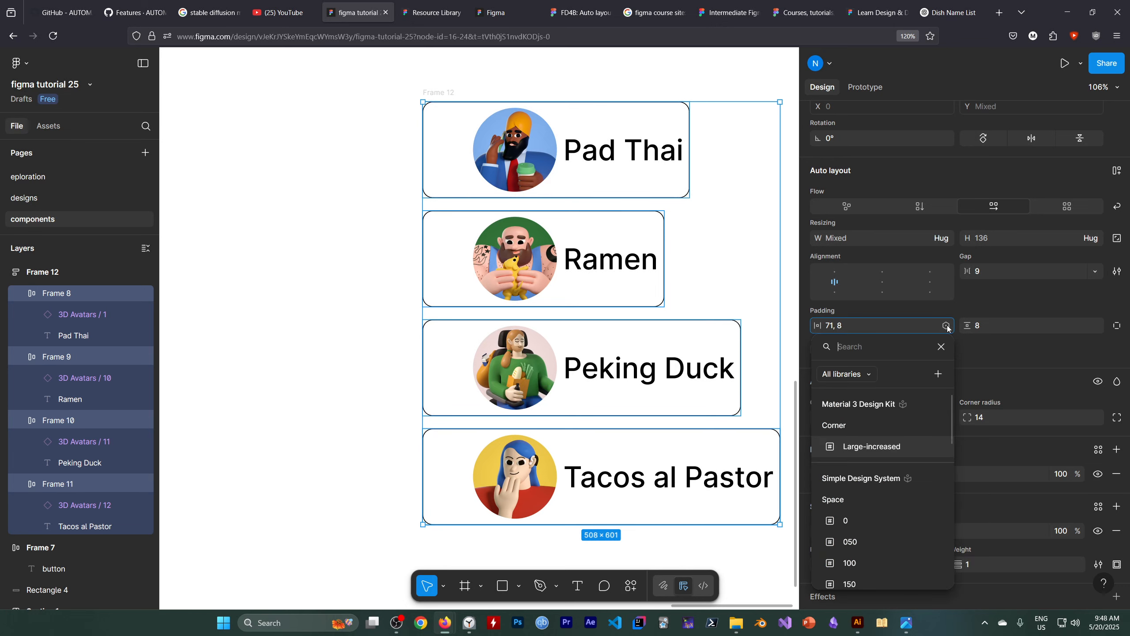
click(1010, 355)
click(845, 327)
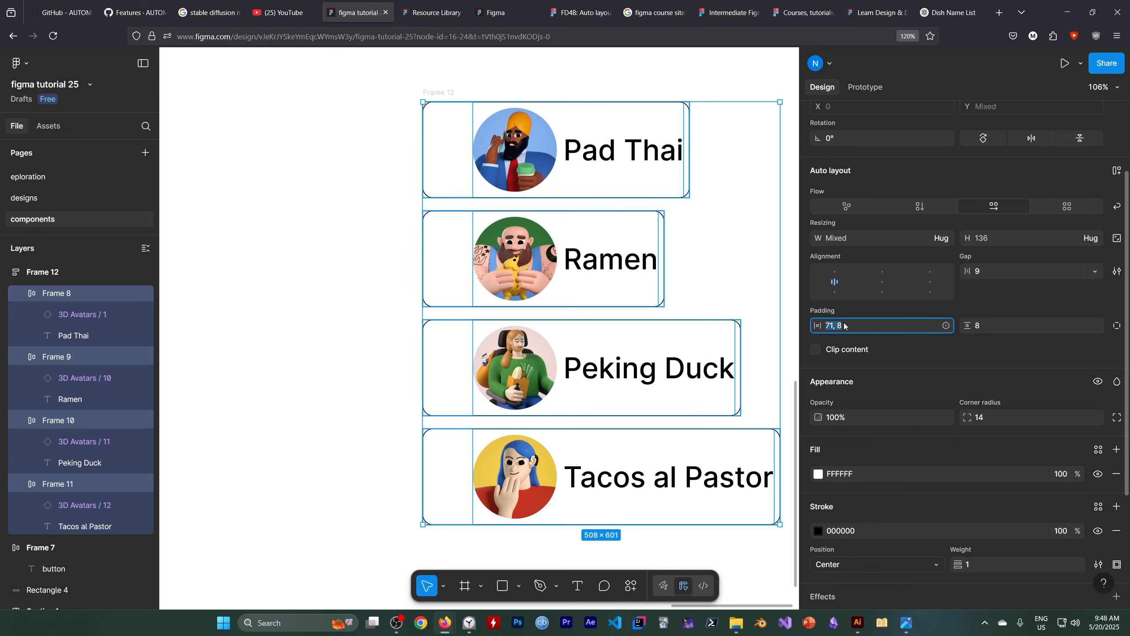
text(32)
key(Return)
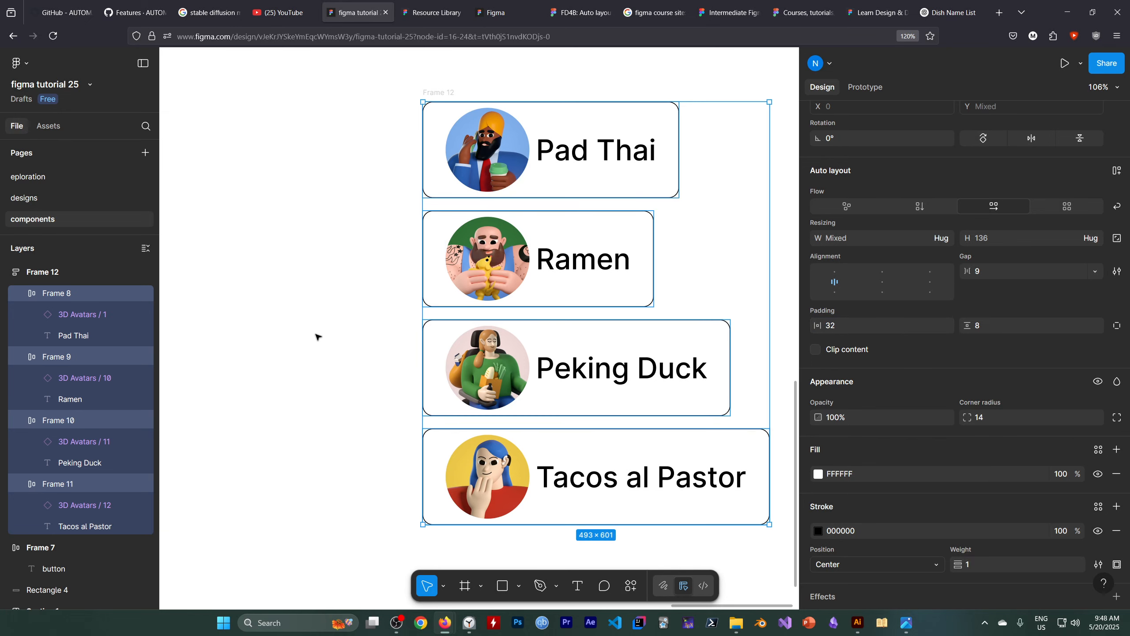
click(327, 329)
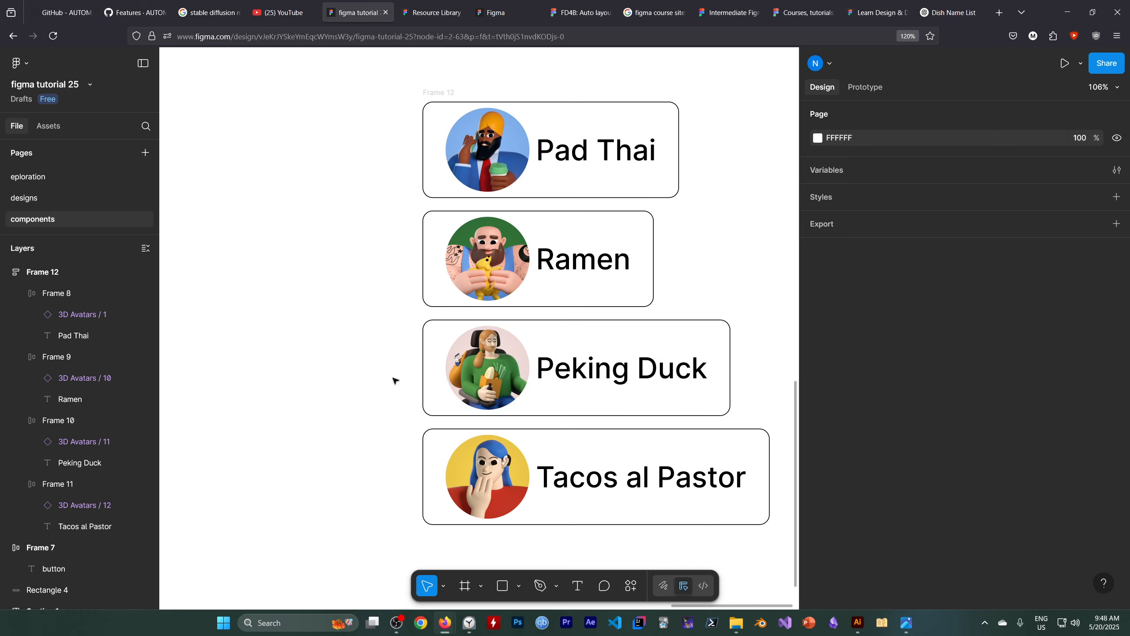
scroll(395, 381, down, 5)
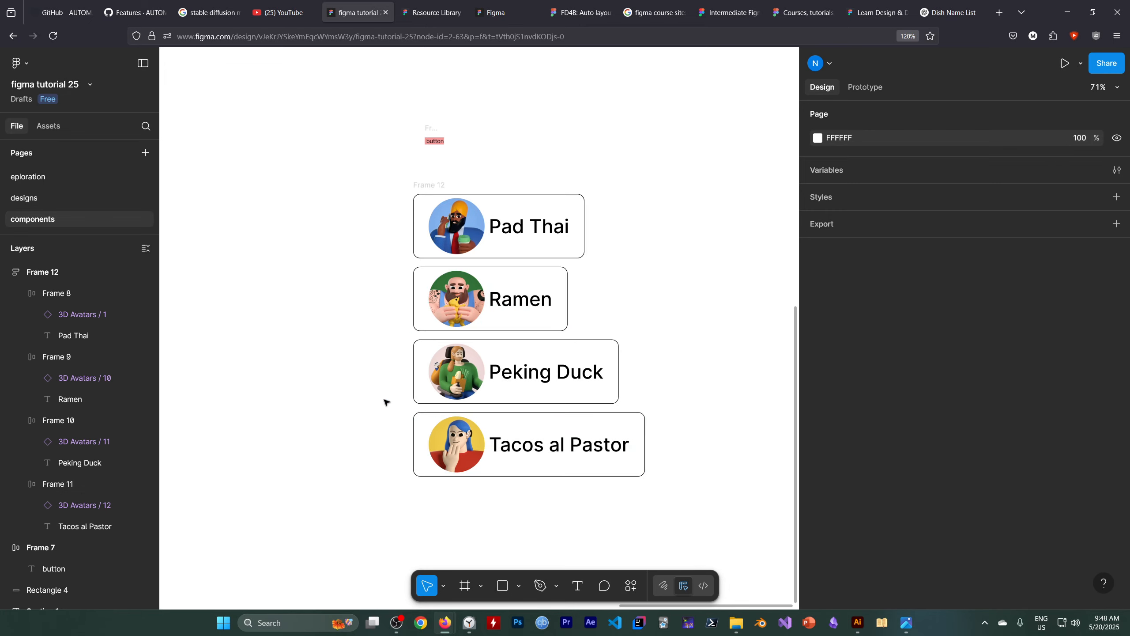
click(397, 623)
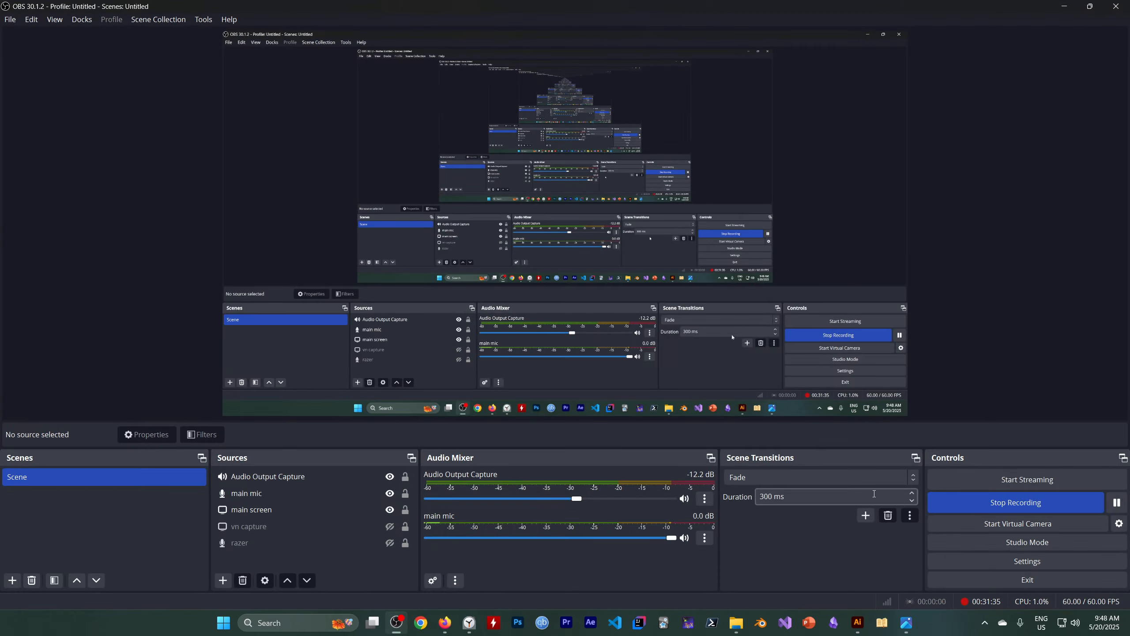
key(super+Down)
click(741, 196)
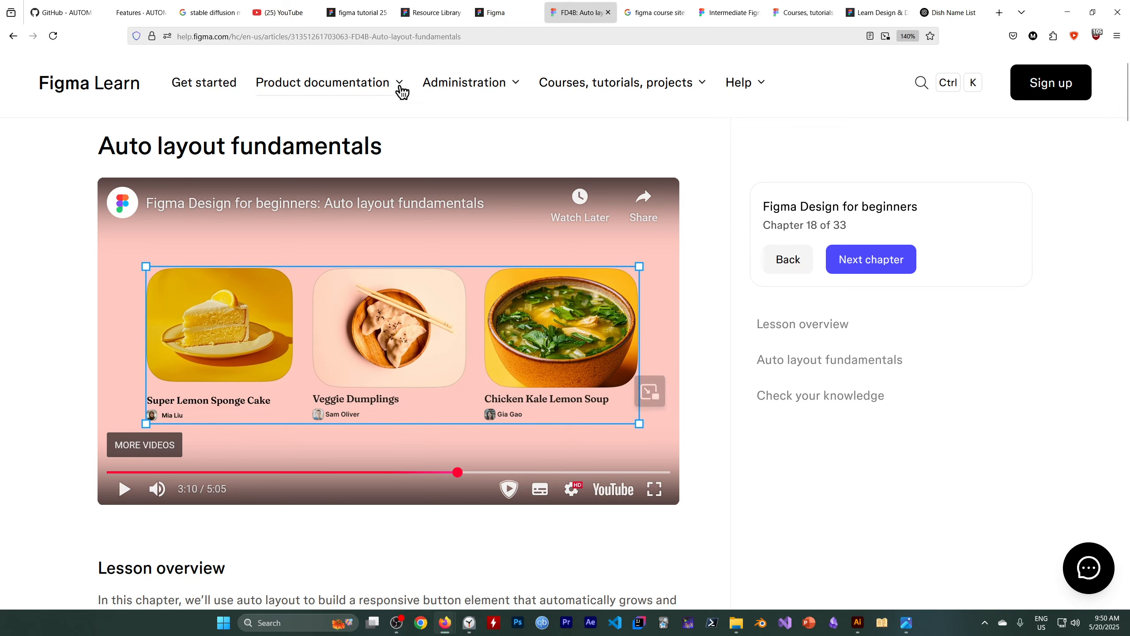
click(356, 12)
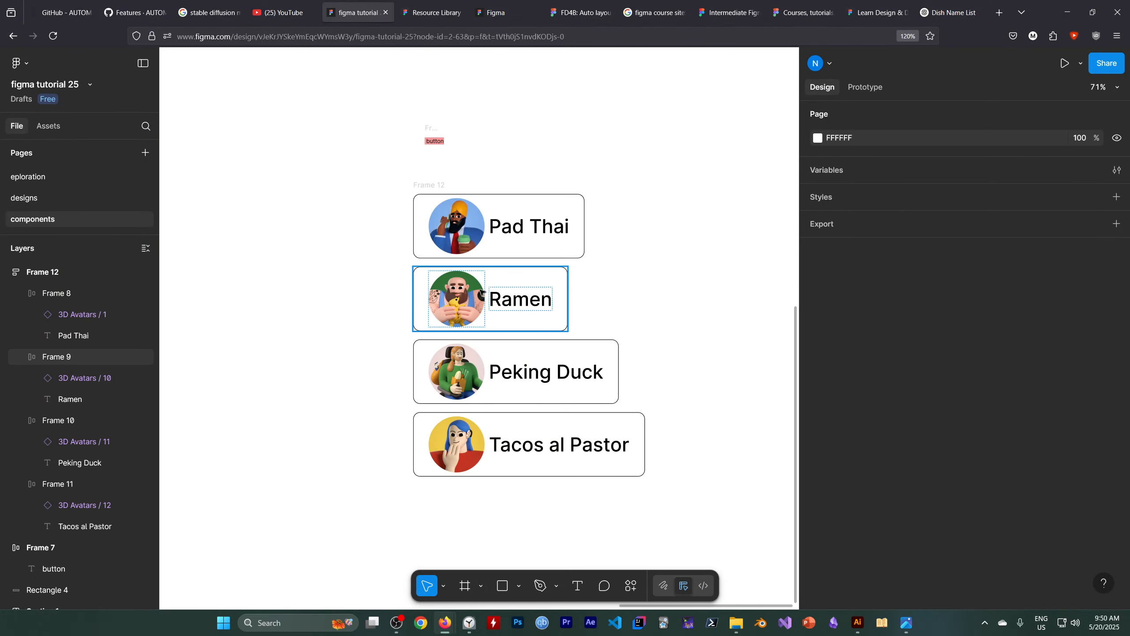
Draw a circle about 89 px in diameter on an empty area of canvas beside the dish stack and deselect it.
scroll(456, 294, down, 5)
scroll(456, 294, up, 6)
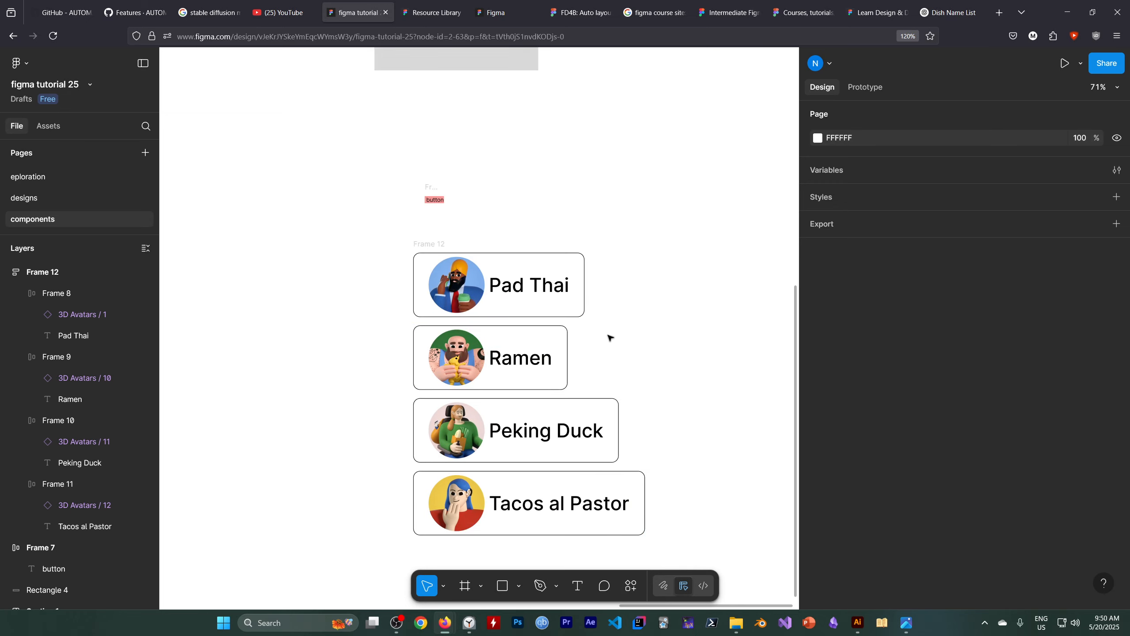
key(space)
drag(630, 324, 186, 332)
drag(493, 311, 366, 304)
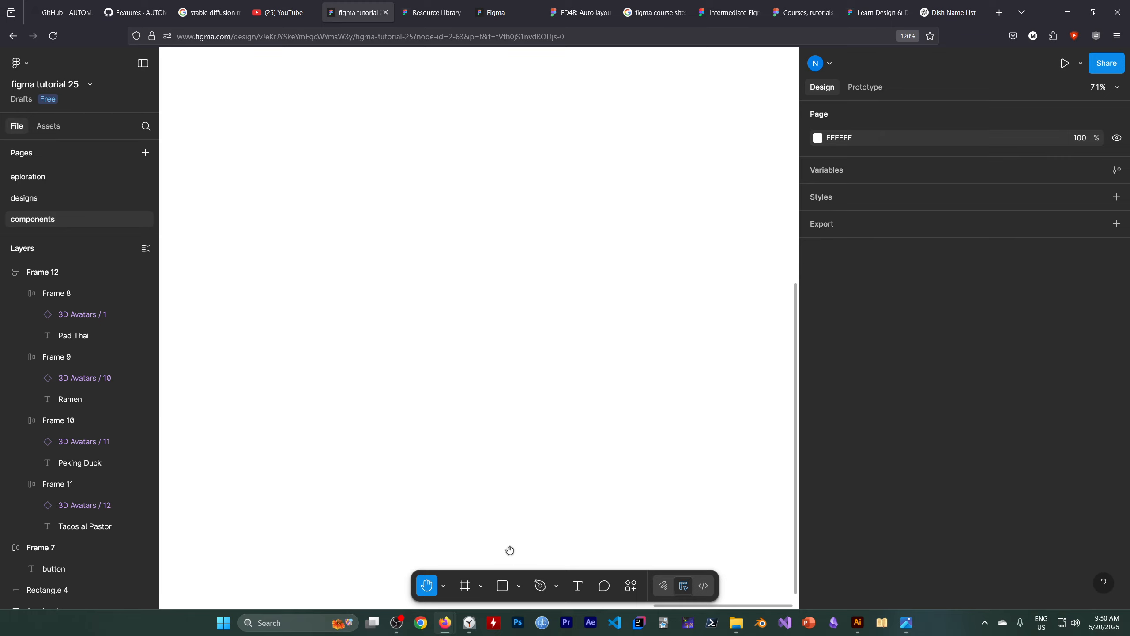
click(519, 586)
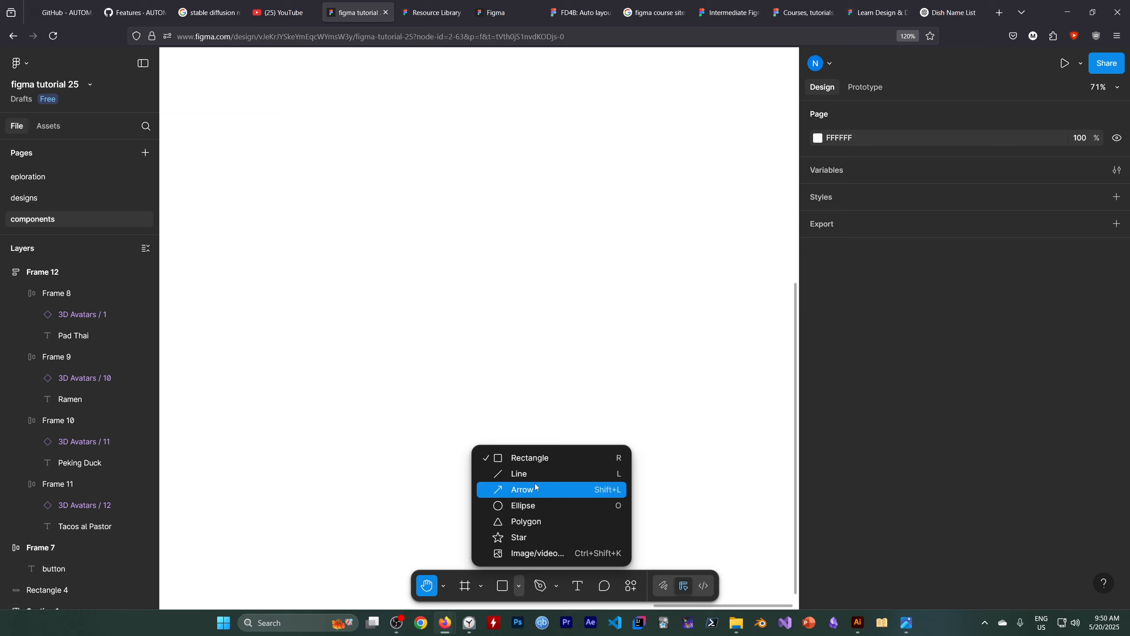
click(524, 506)
drag(398, 312, 440, 354)
click(493, 346)
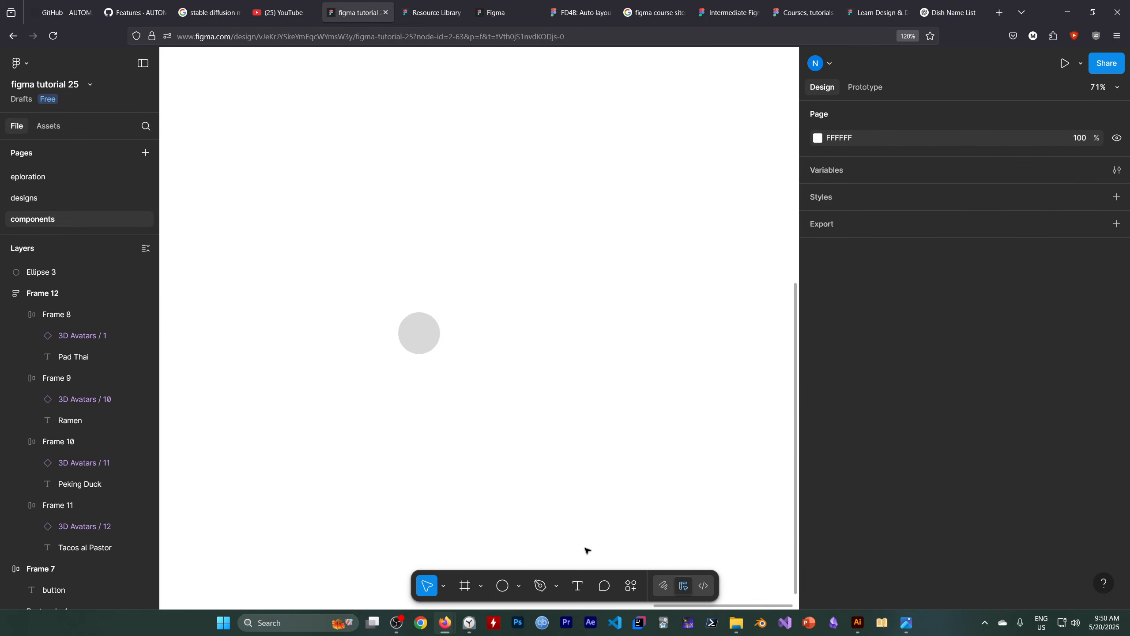
Add a text layer reading "text" beside the circle, leaving a gap between them, and deselect it.
click(577, 586)
click(489, 336)
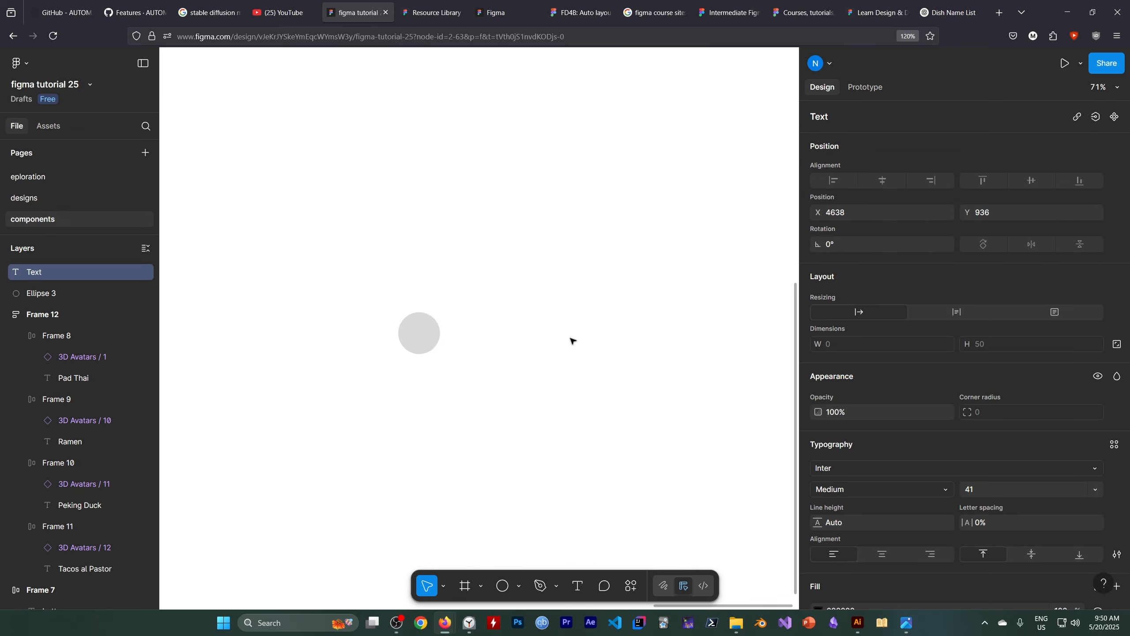
text(text)
key(Escape)
click(520, 444)
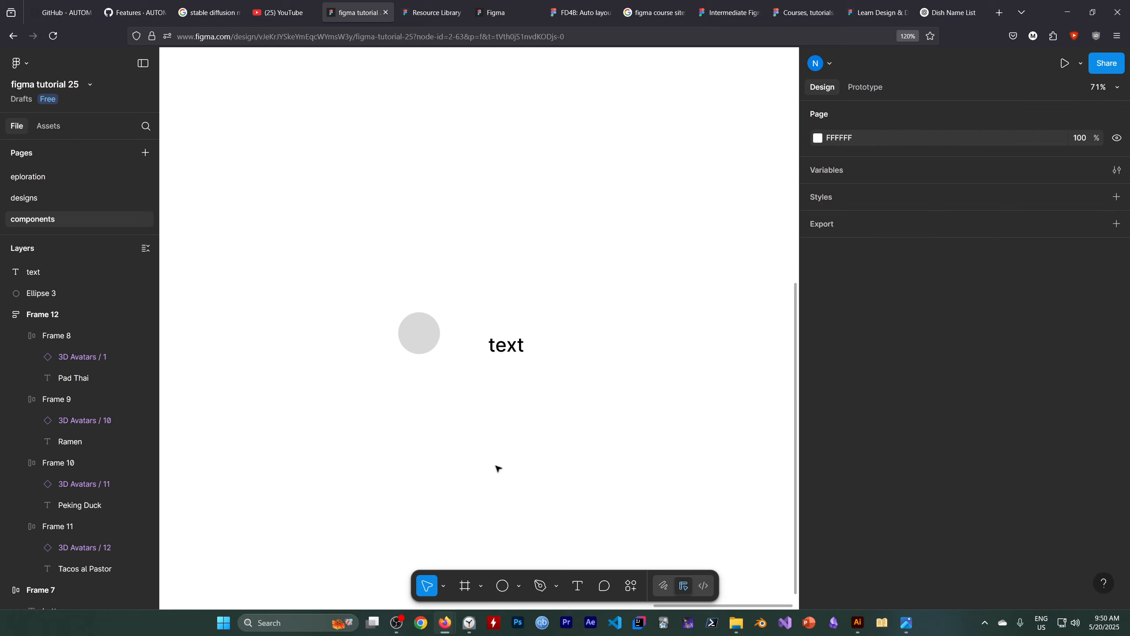
Wrap the circle and the "text" layer together in a frame.
drag(393, 308, 563, 371)
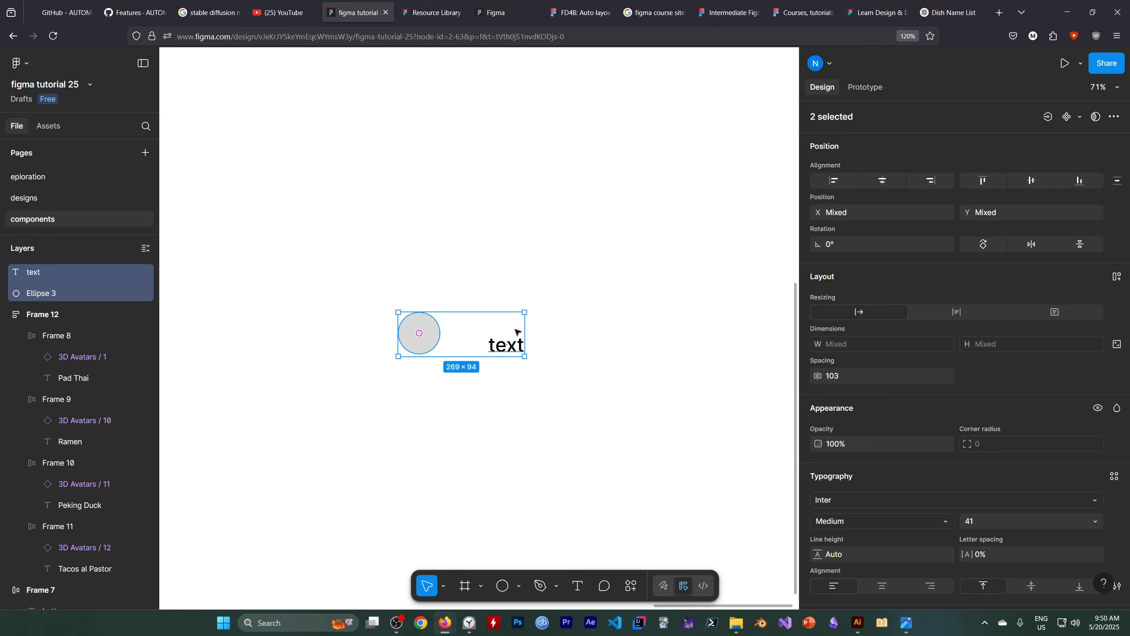
right_click(517, 333)
click(557, 311)
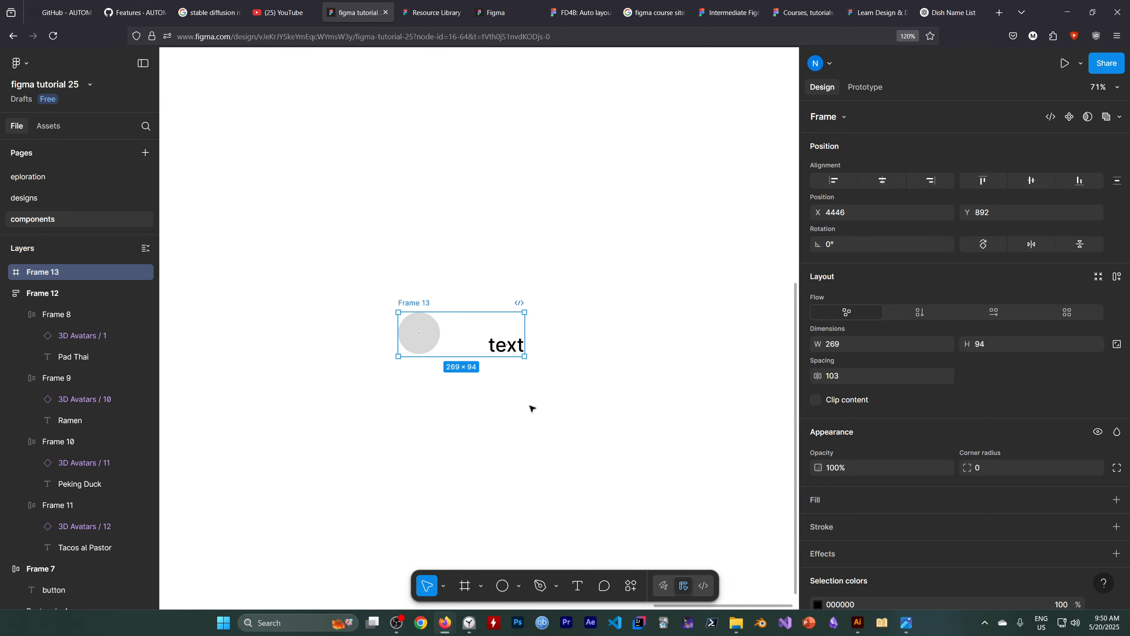
click(580, 17)
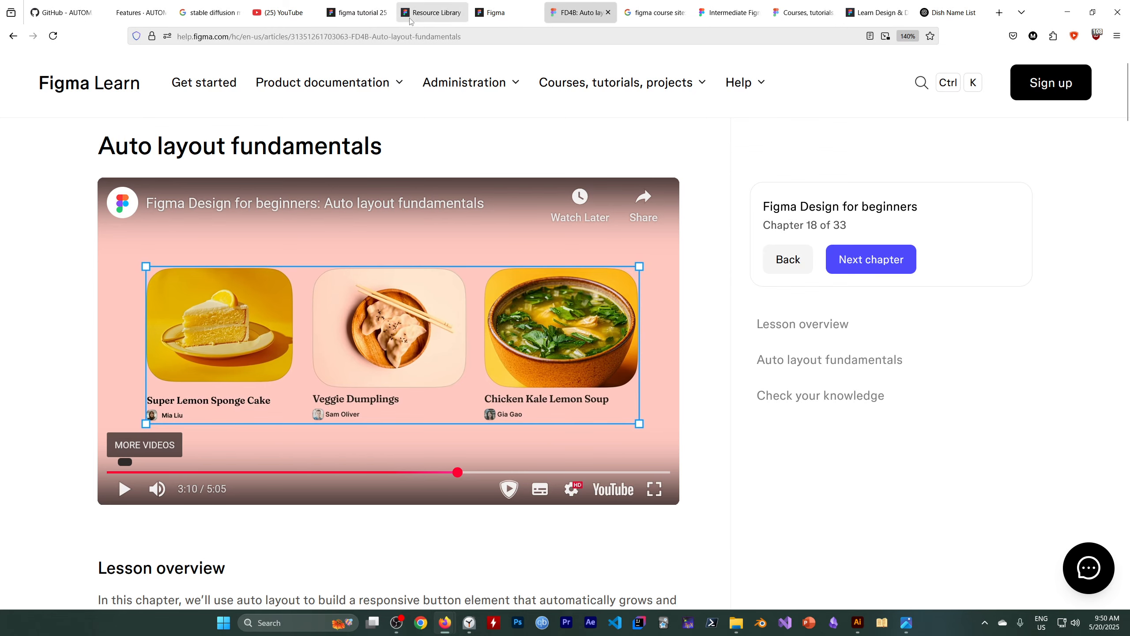
click(372, 15)
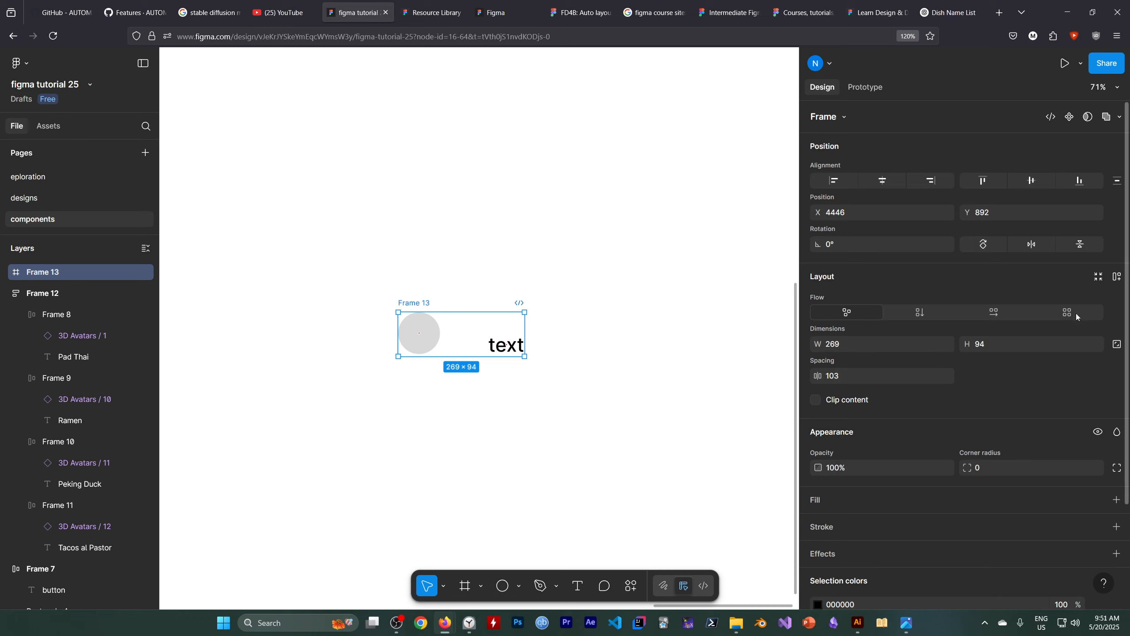
Apply auto layout to the circle-and-text frame and set the gap between its items to 12.
click(1118, 277)
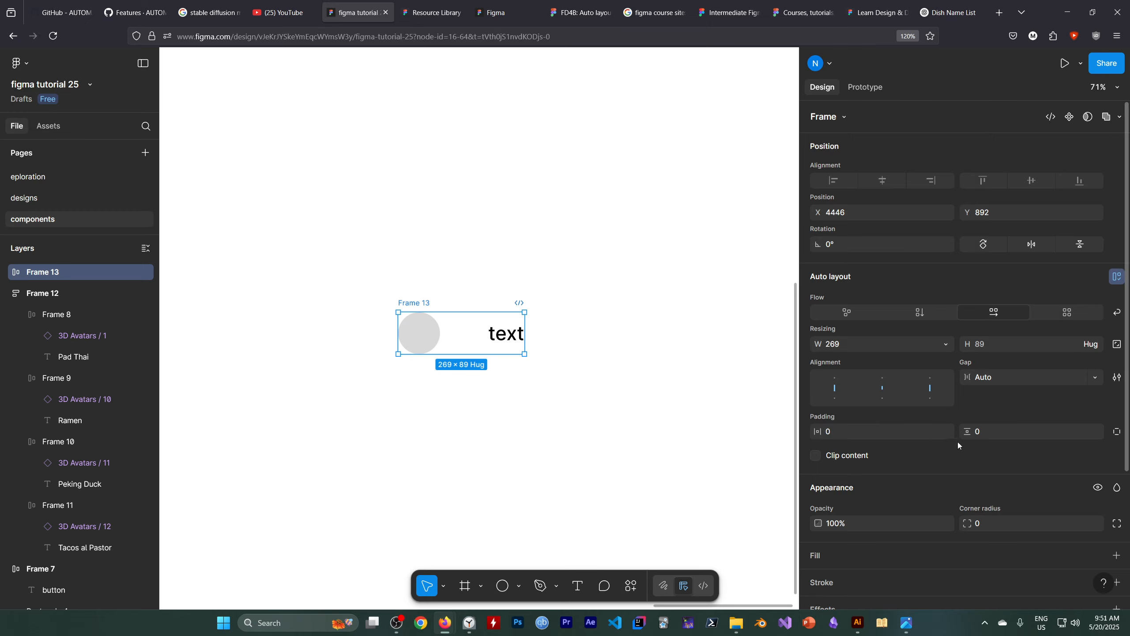
click(987, 378)
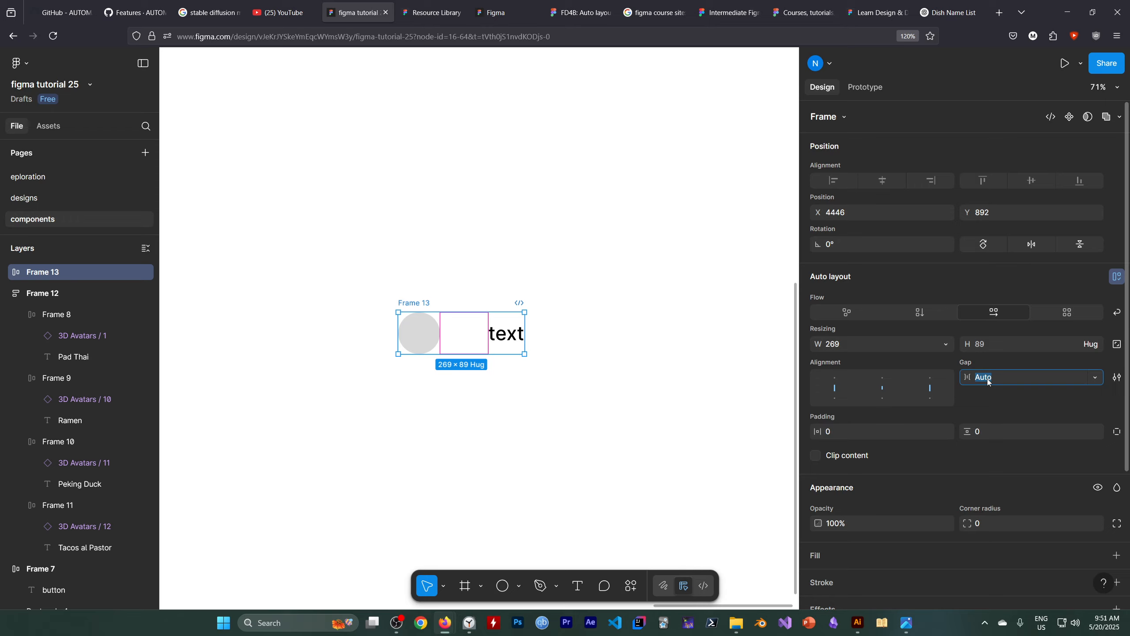
text(12)
key(Return)
Increase the gap between the circle and the text to 32.
click(997, 376)
text(32)
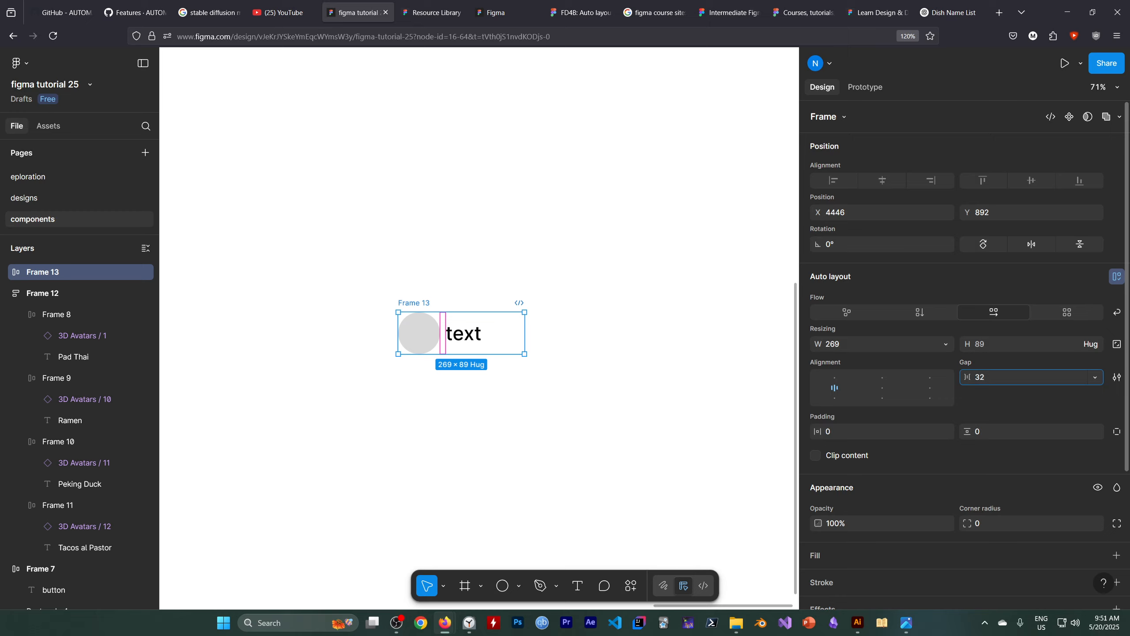
key(Return)
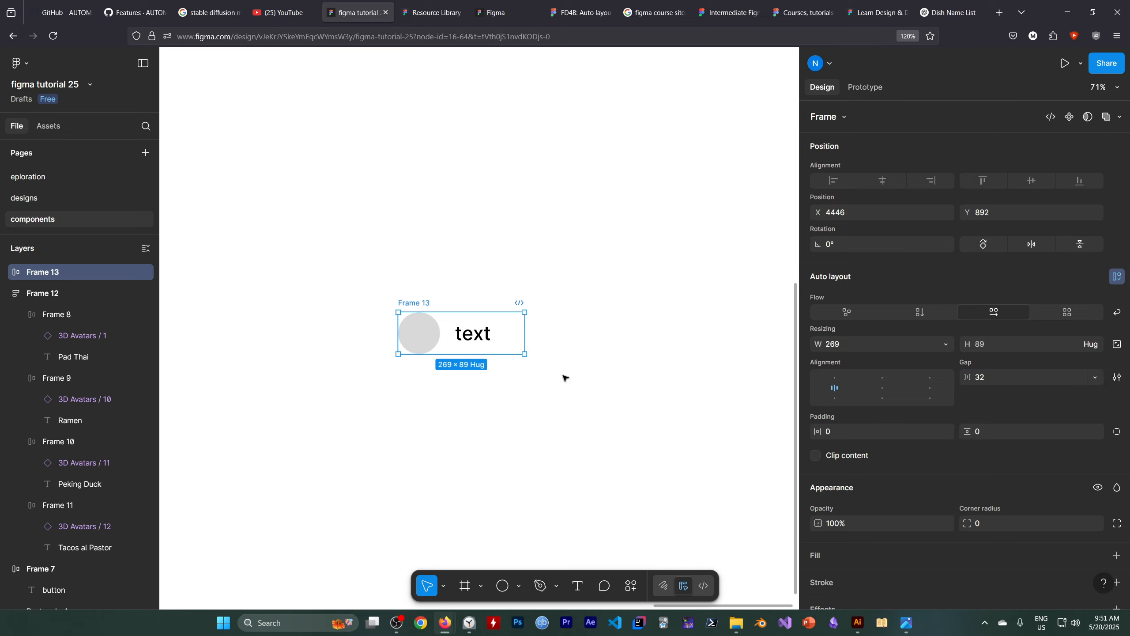
Set the circle-and-text frame's horizontal padding to 32 and vertical padding to 8, then deselect it.
click(841, 433)
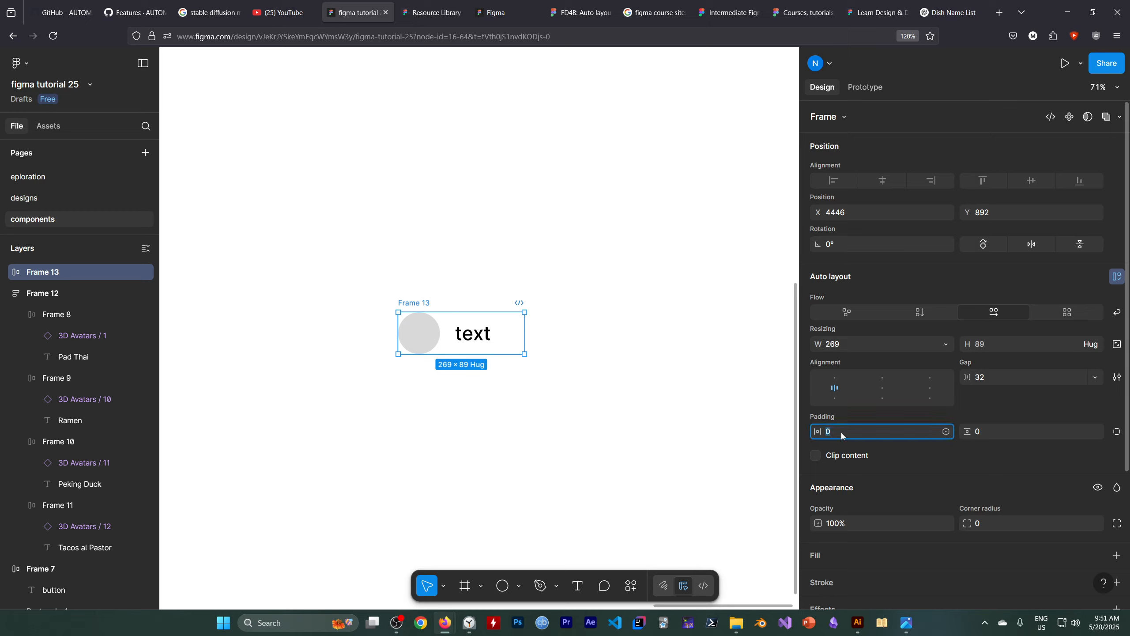
text(32)
click(997, 430)
text(8)
key(Return)
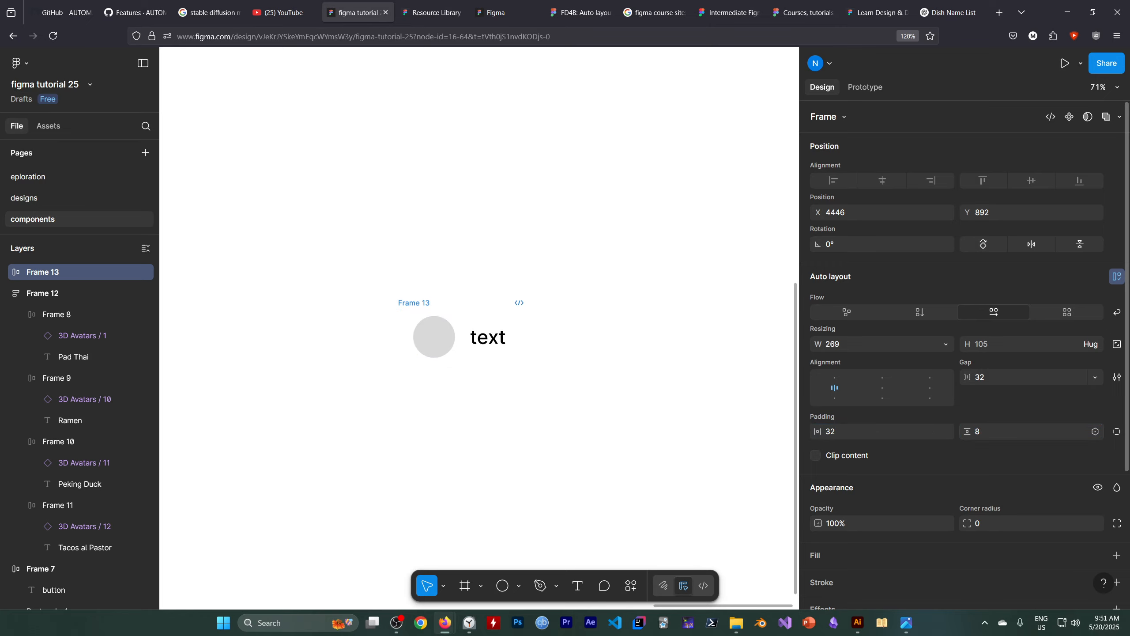
click(499, 342)
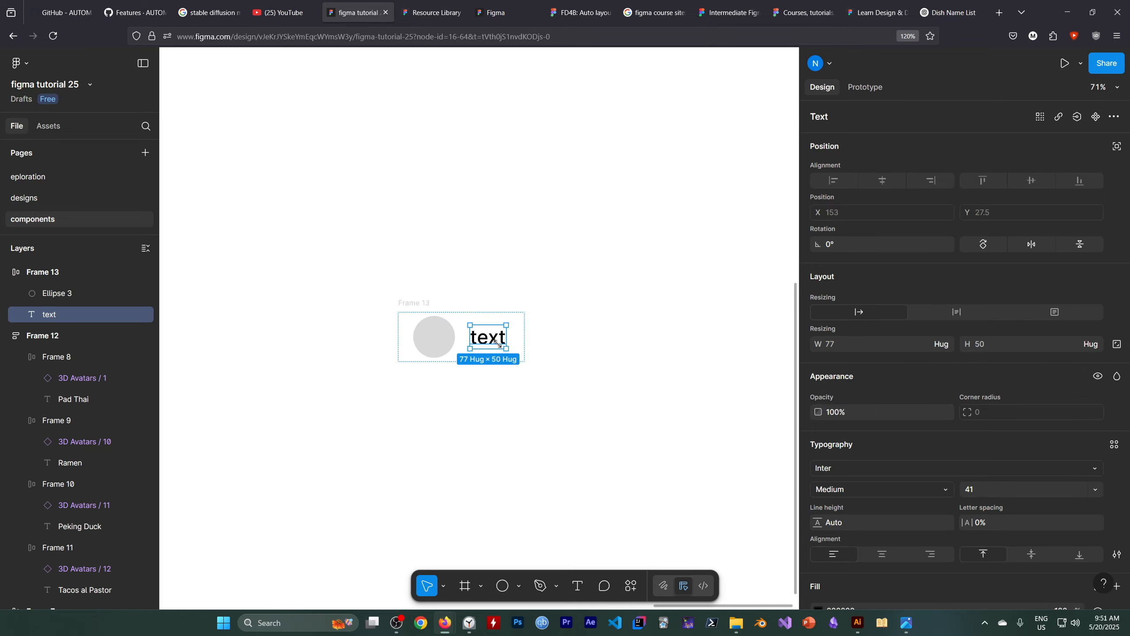
click(468, 350)
click(482, 415)
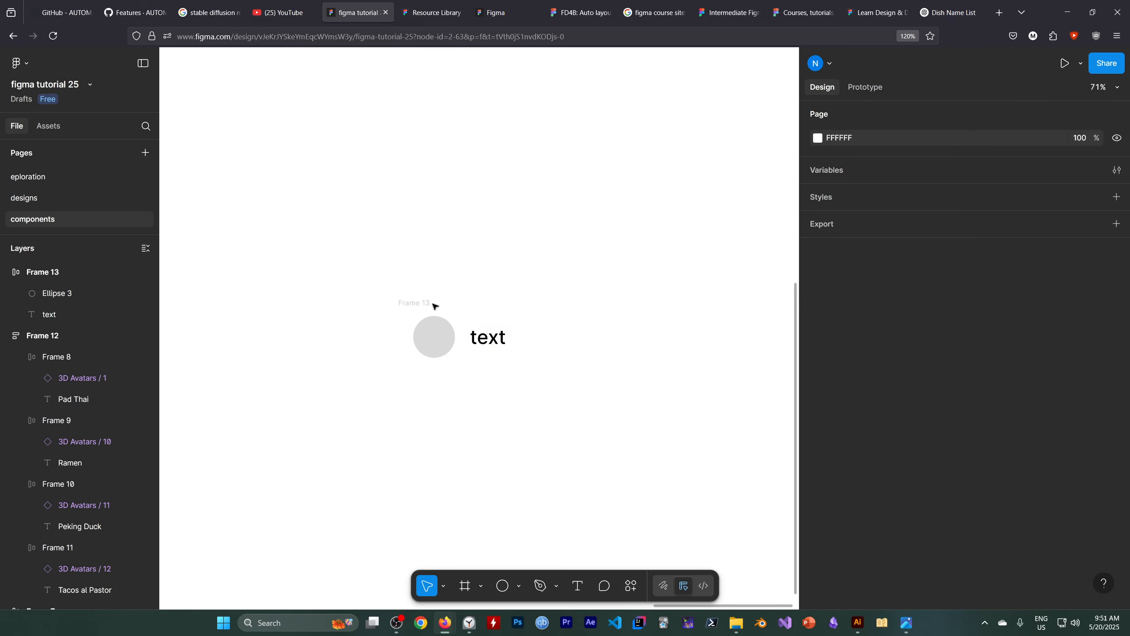
scroll(445, 315, up, 1)
scroll(543, 262, up, 3)
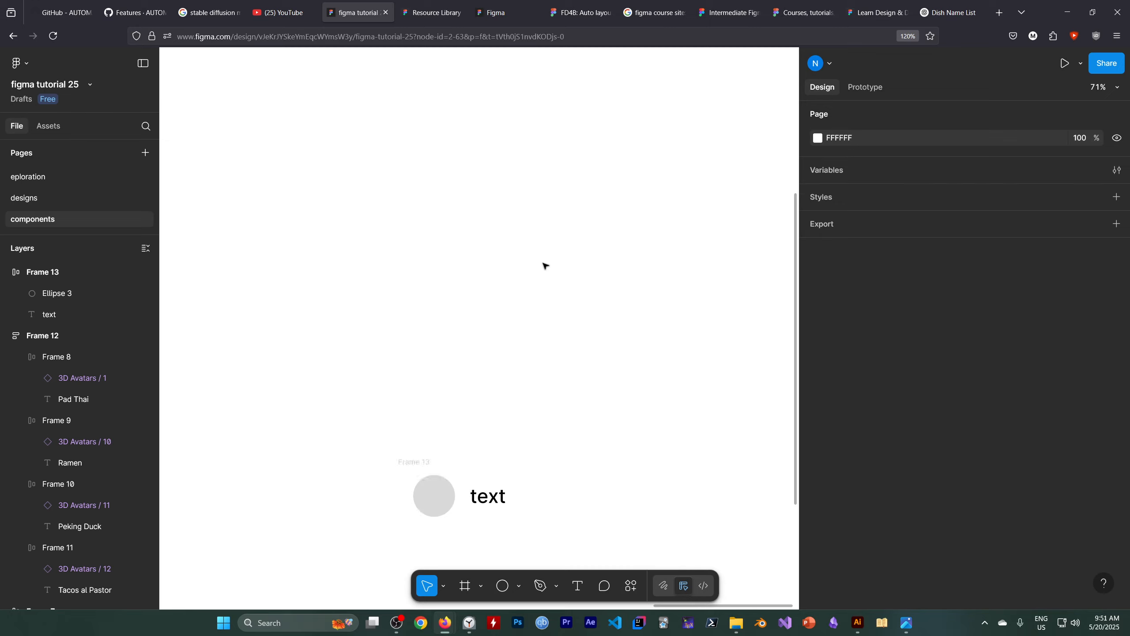
Draw a rectangle about 516 × 259 above the circle-and-text frame, then deselect it.
scroll(538, 263, down, 2)
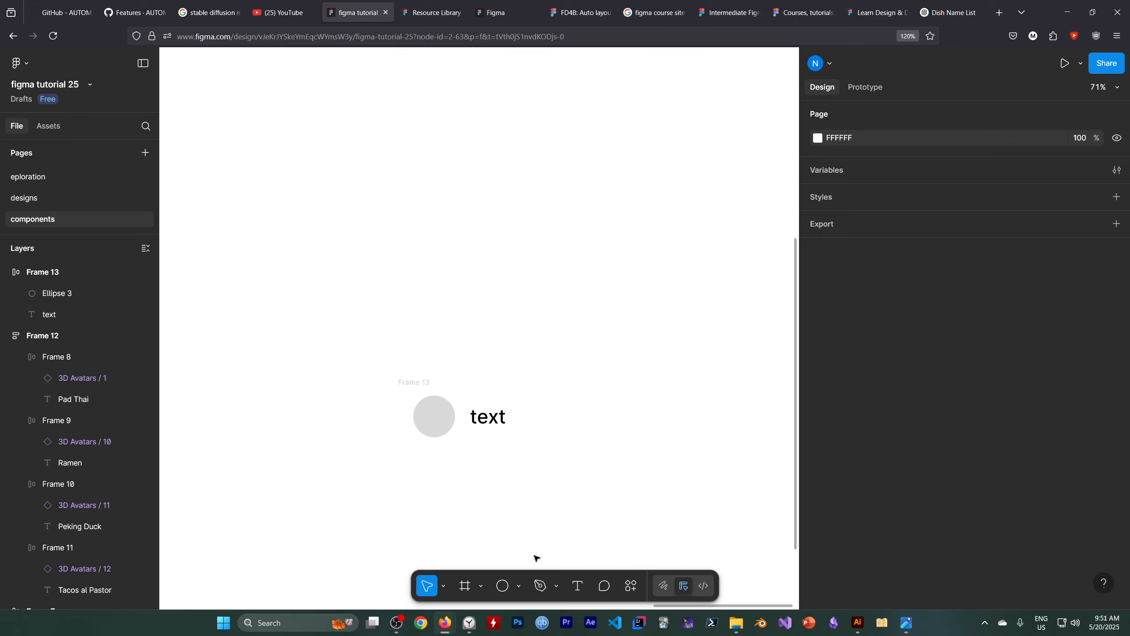
click(508, 587)
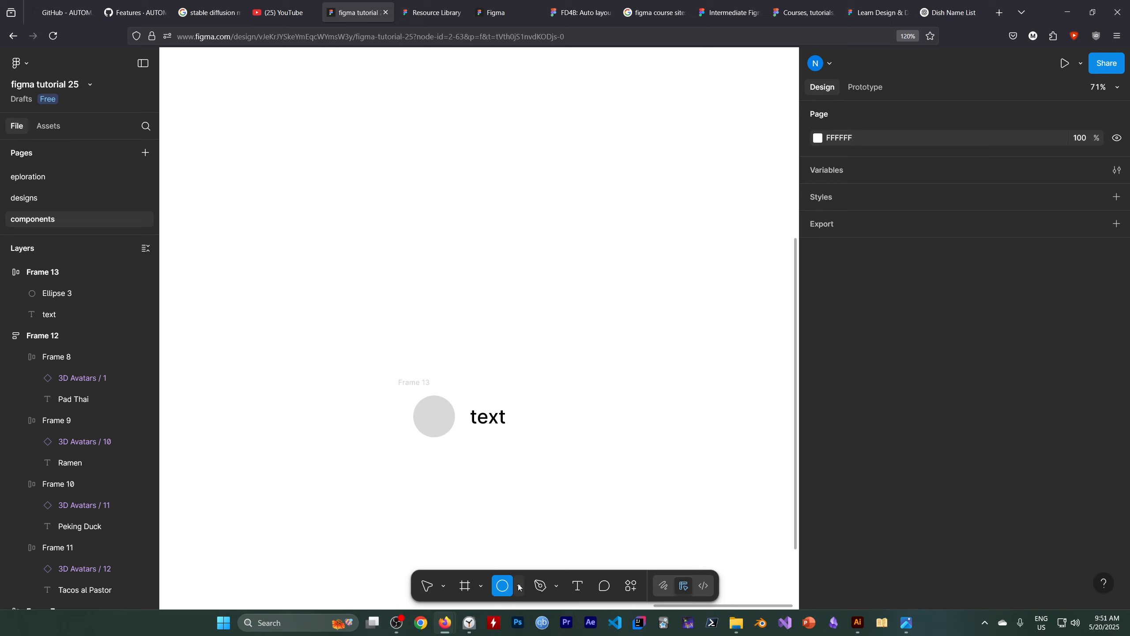
click(521, 588)
click(530, 452)
mouse_move(398, 176)
mouse_down()
mouse_move(623, 262)
mouse_move(637, 318)
mouse_move(641, 298)
mouse_up()
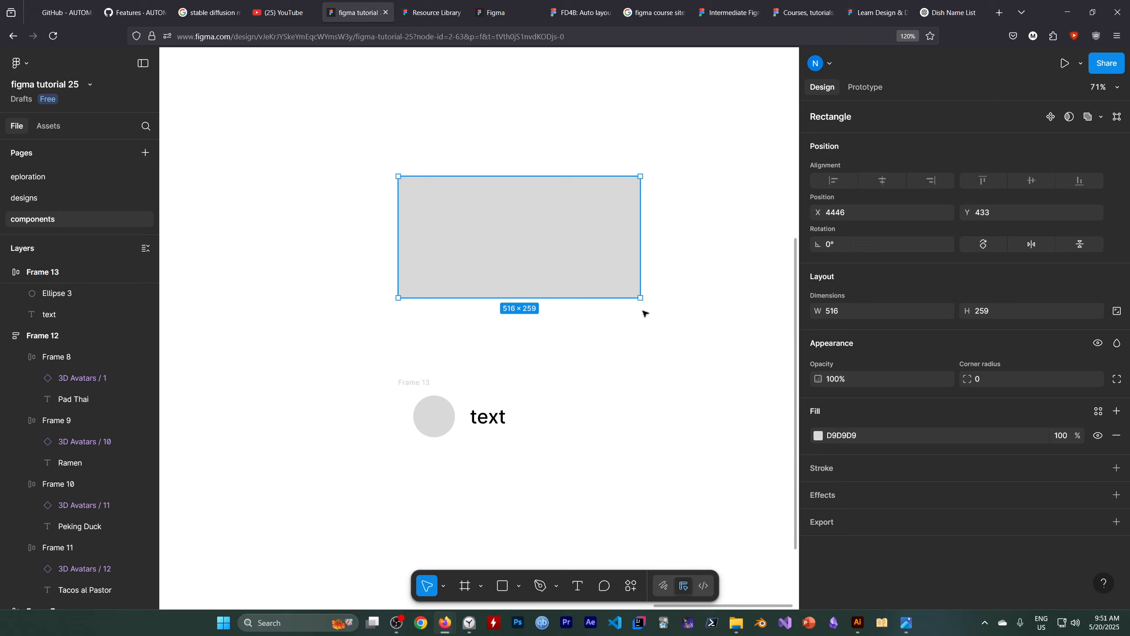
click(526, 403)
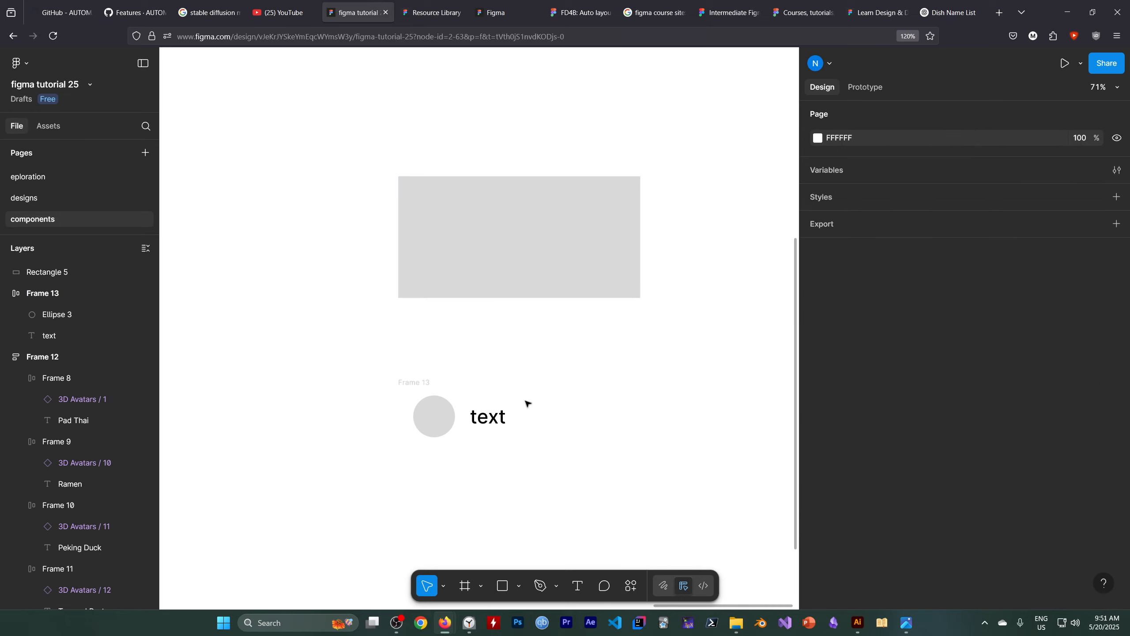
Add the text "long text that spans" between the rectangle and the circle-and-text frame.
click(578, 586)
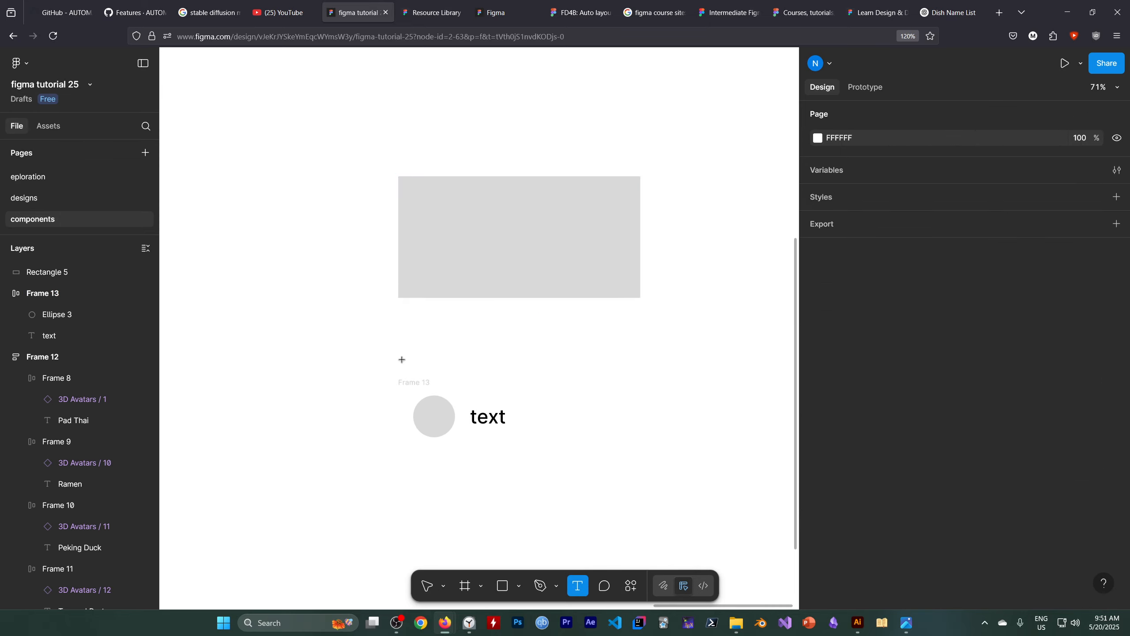
click(420, 341)
text(long)
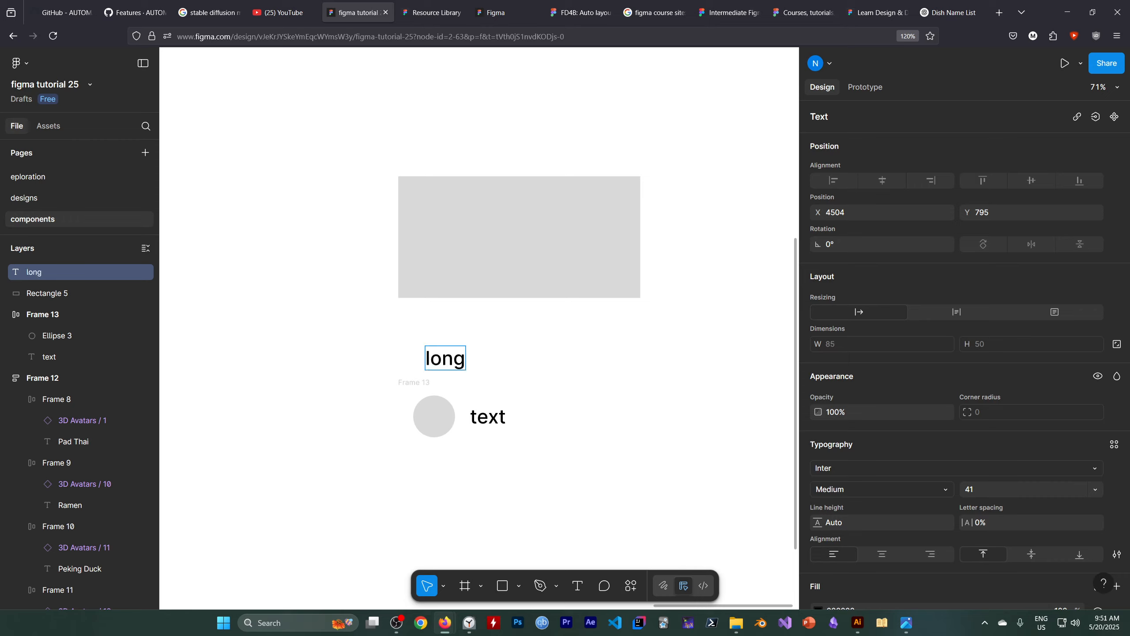
text( text that spans)
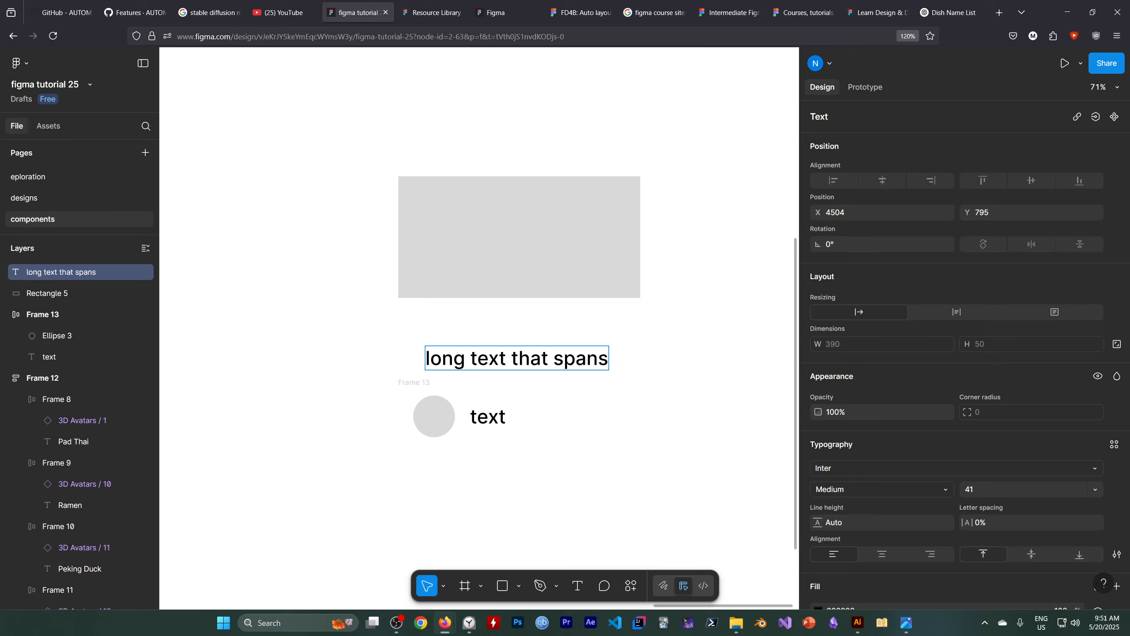
click(595, 440)
click(558, 513)
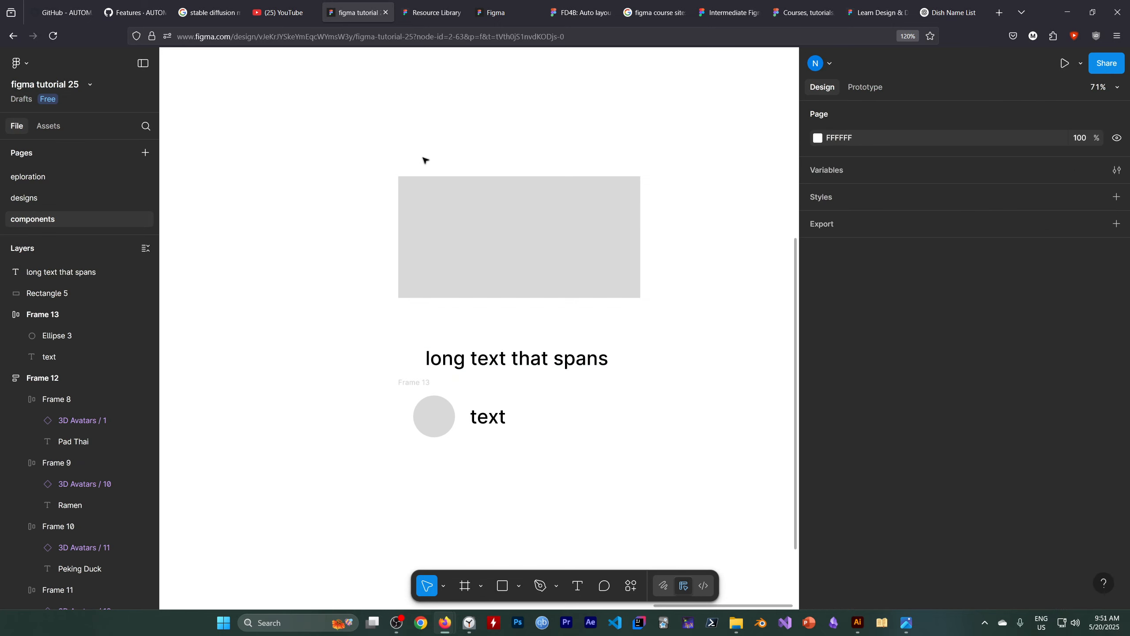
Combine the rectangle, the long text and the circle-and-text frame into one auto layout frame and dismiss the tip.
drag(367, 152, 582, 477)
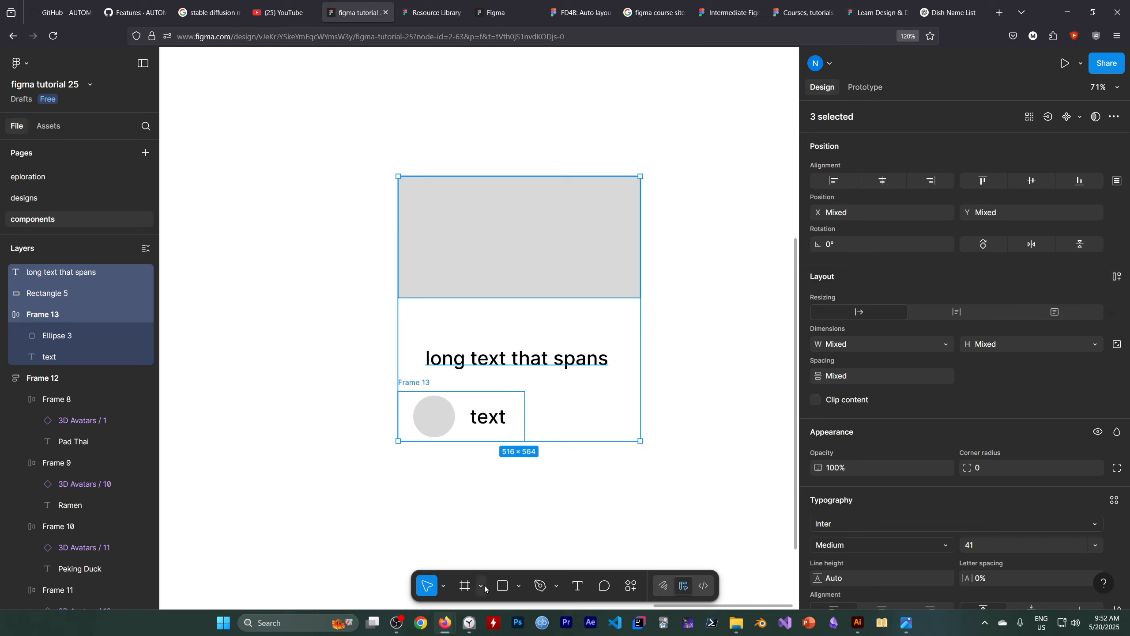
click(1117, 276)
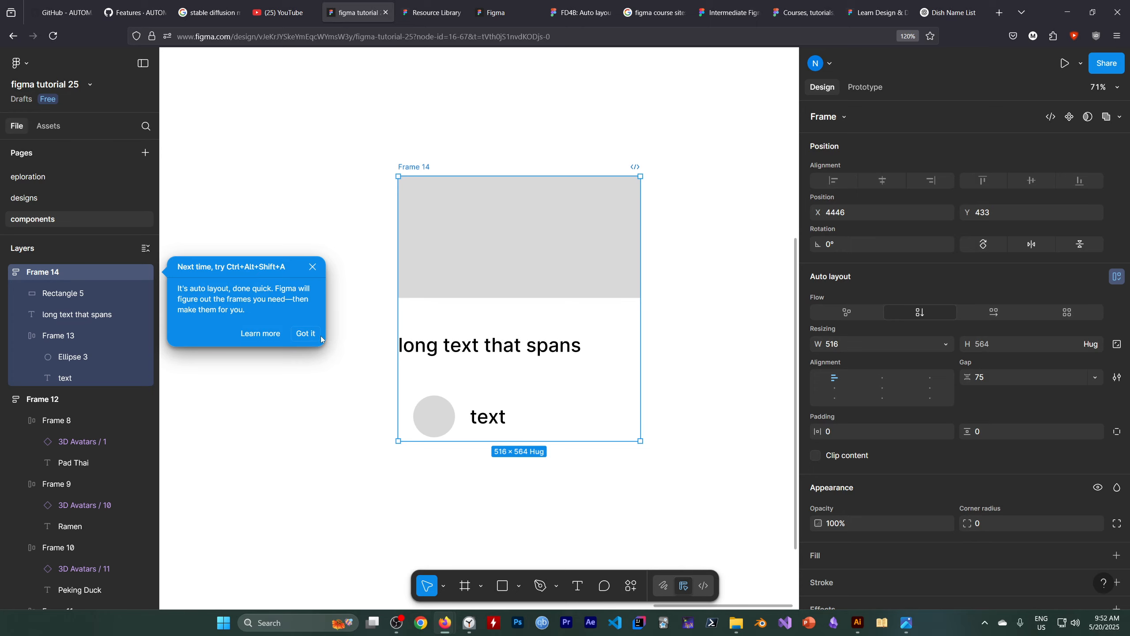
click(307, 335)
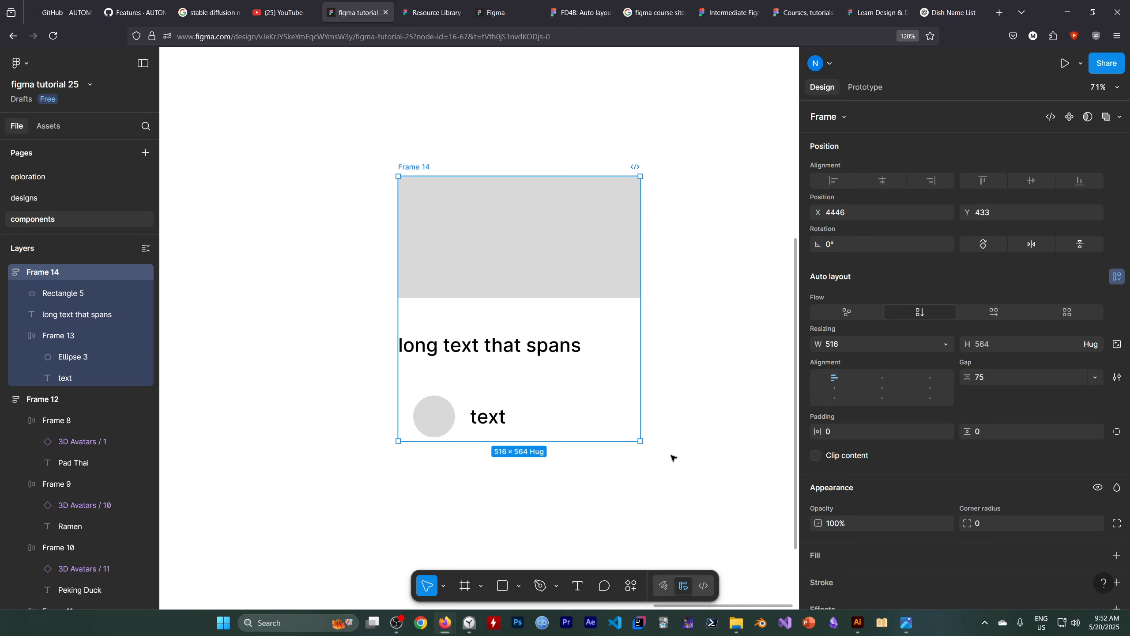
Align the card frame's contents to the left centre and set the gap between its items to 32.
click(538, 268)
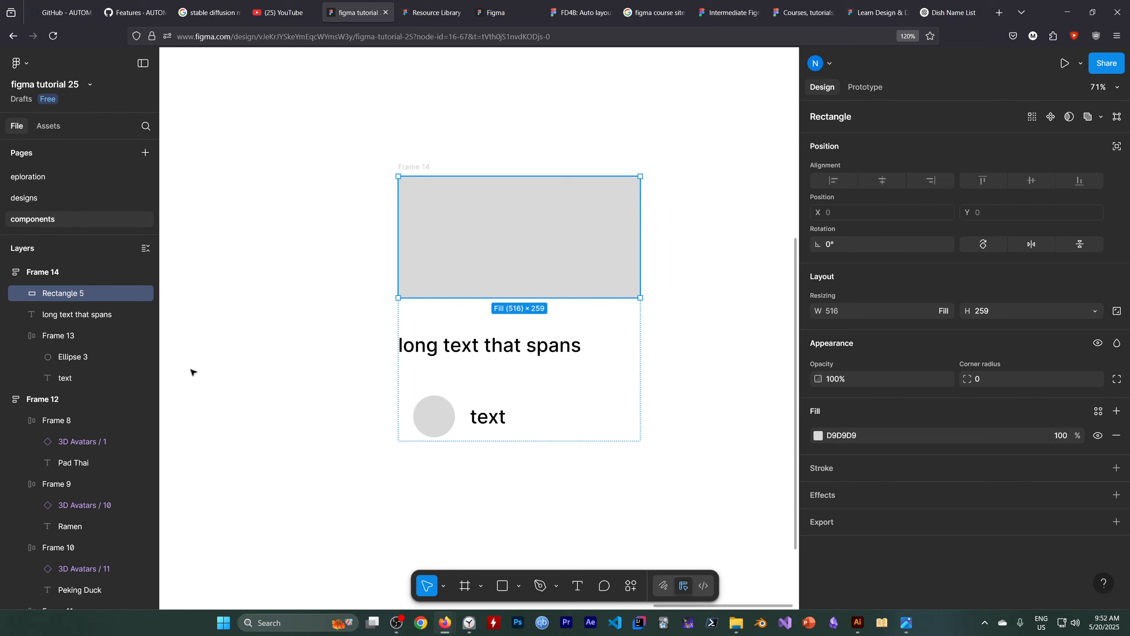
click(65, 270)
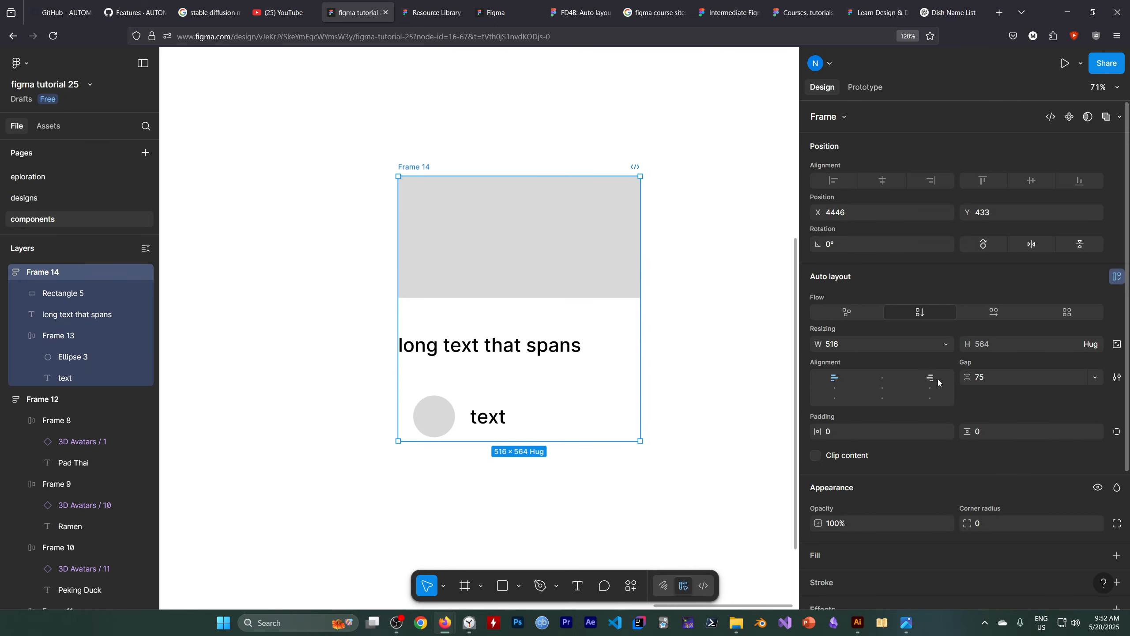
click(882, 389)
click(846, 389)
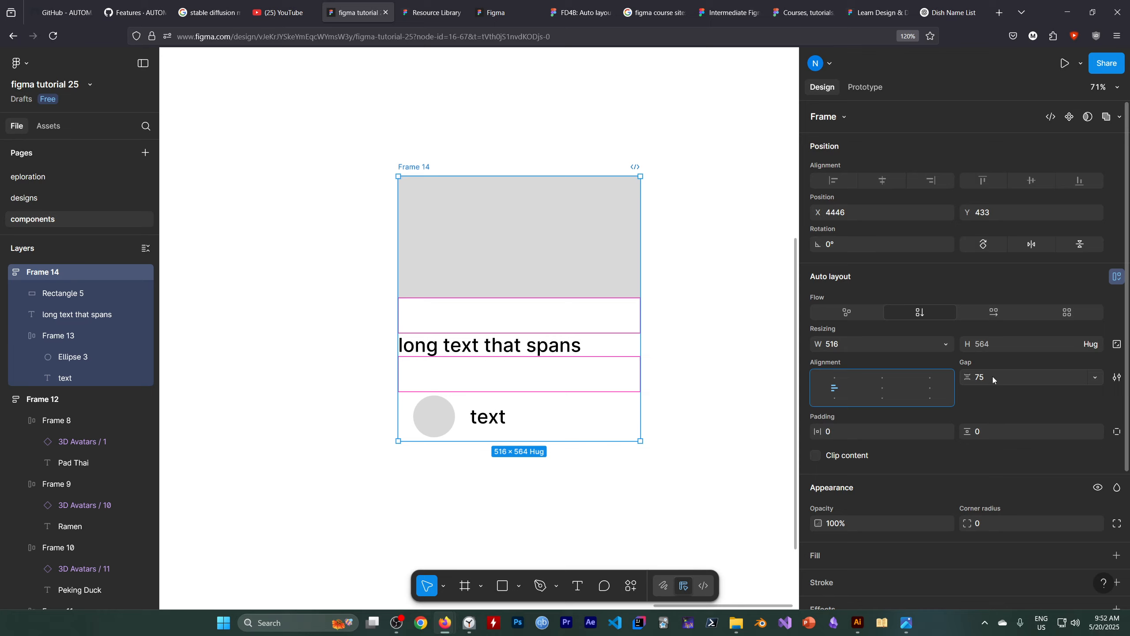
click(1029, 377)
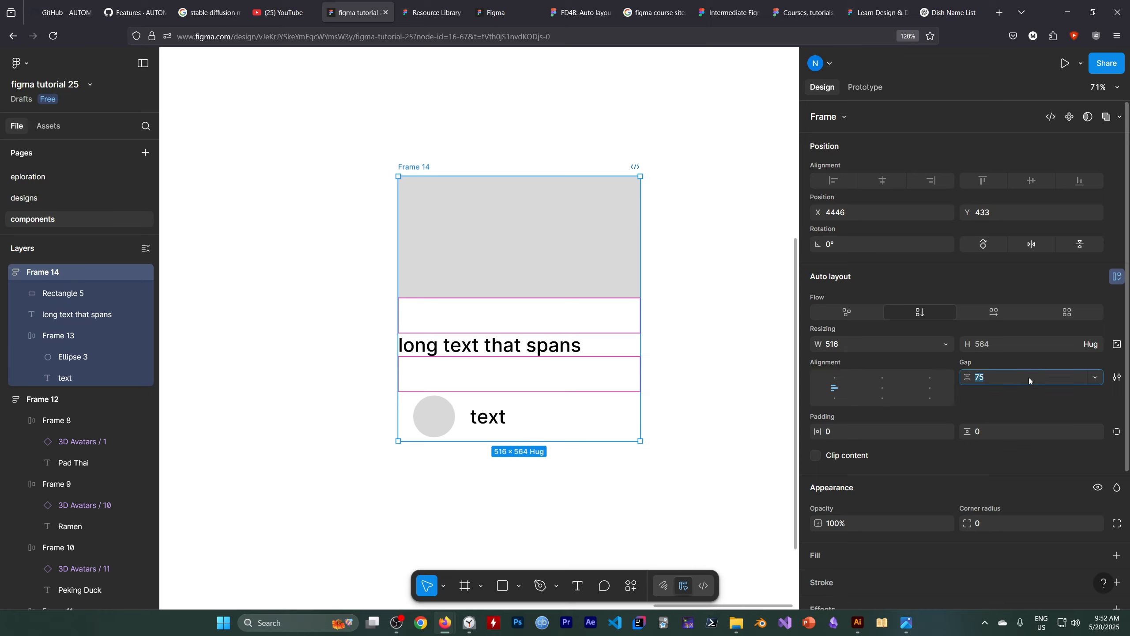
text(32)
key(Return)
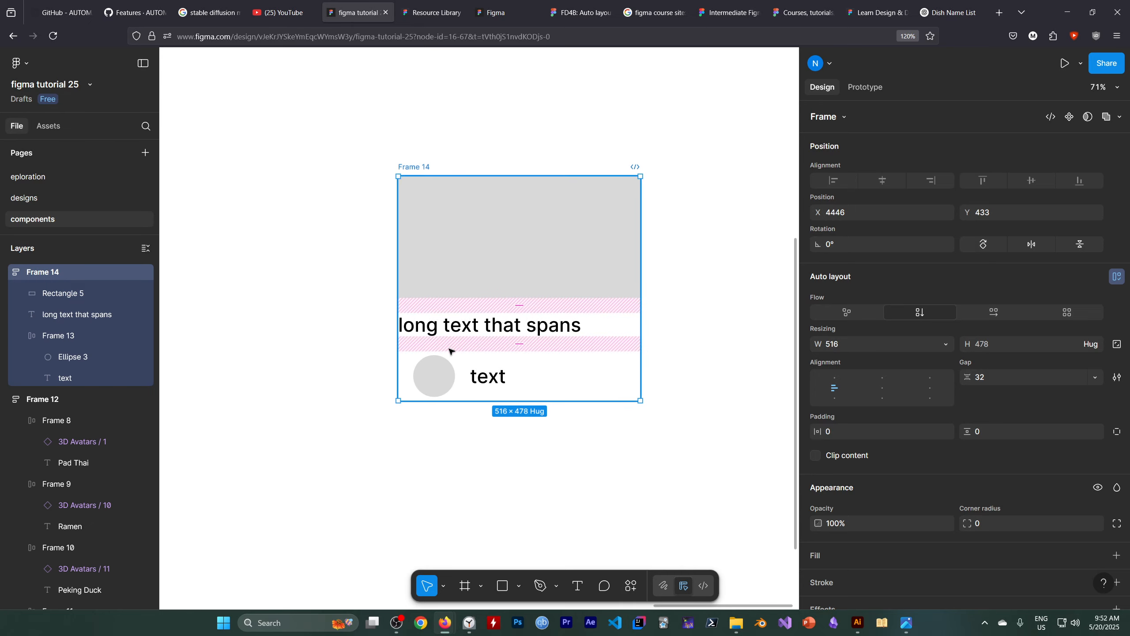
click(556, 495)
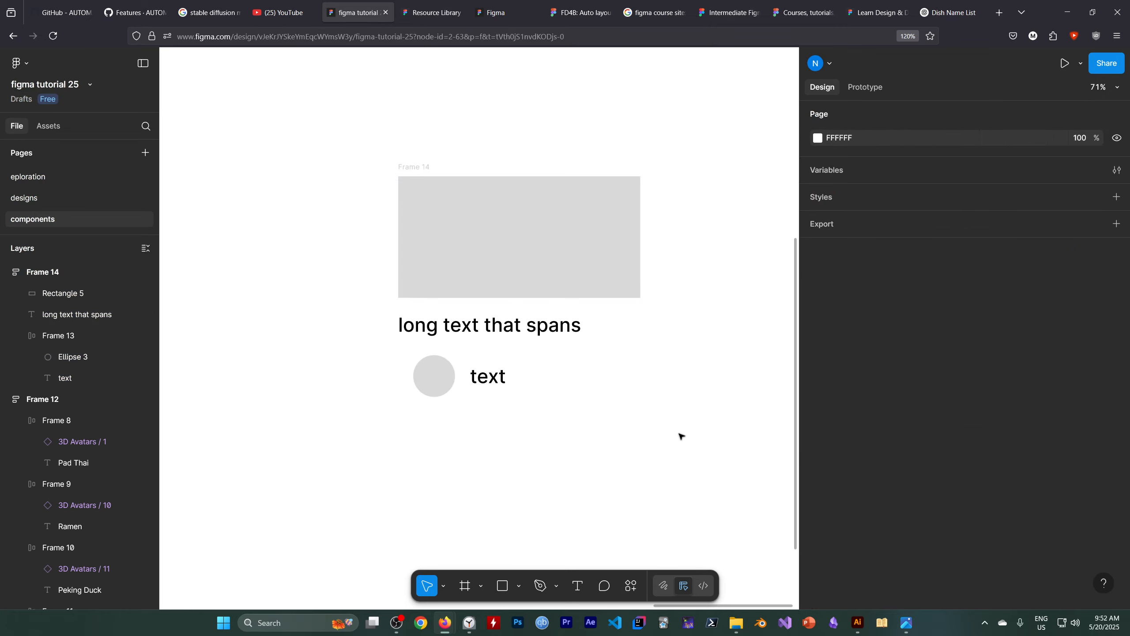
Duplicate the whole card frame to the right of the original, at about X 5166, Y 446.
scroll(631, 419, right, 3)
scroll(613, 409, down, 3)
key(h)
key(alt)
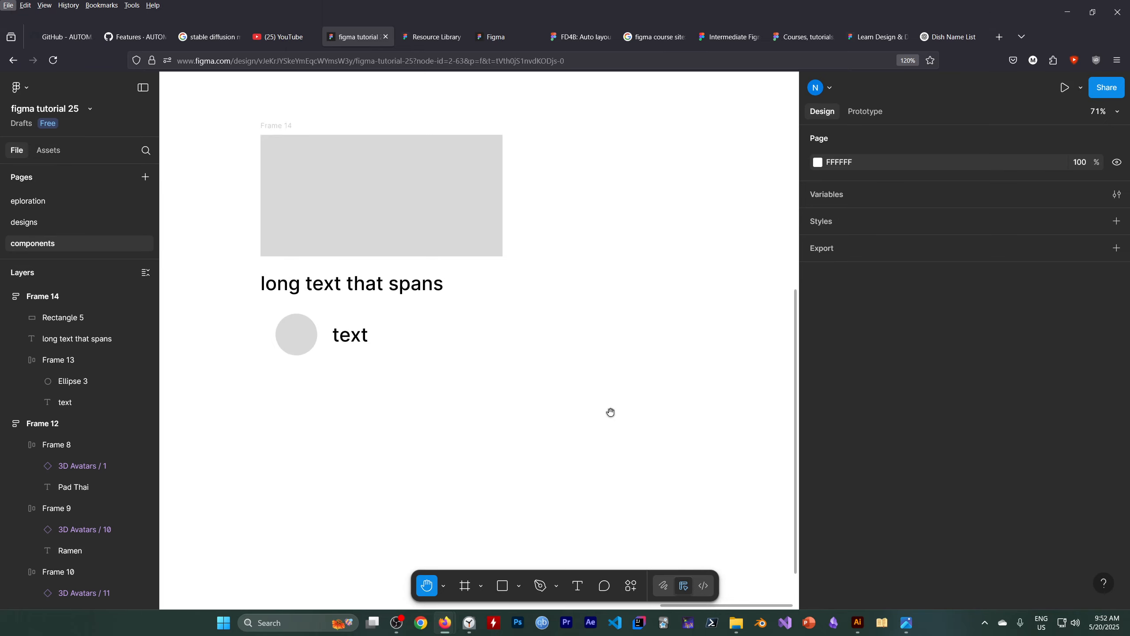
scroll(610, 412, down, 3)
click(368, 219)
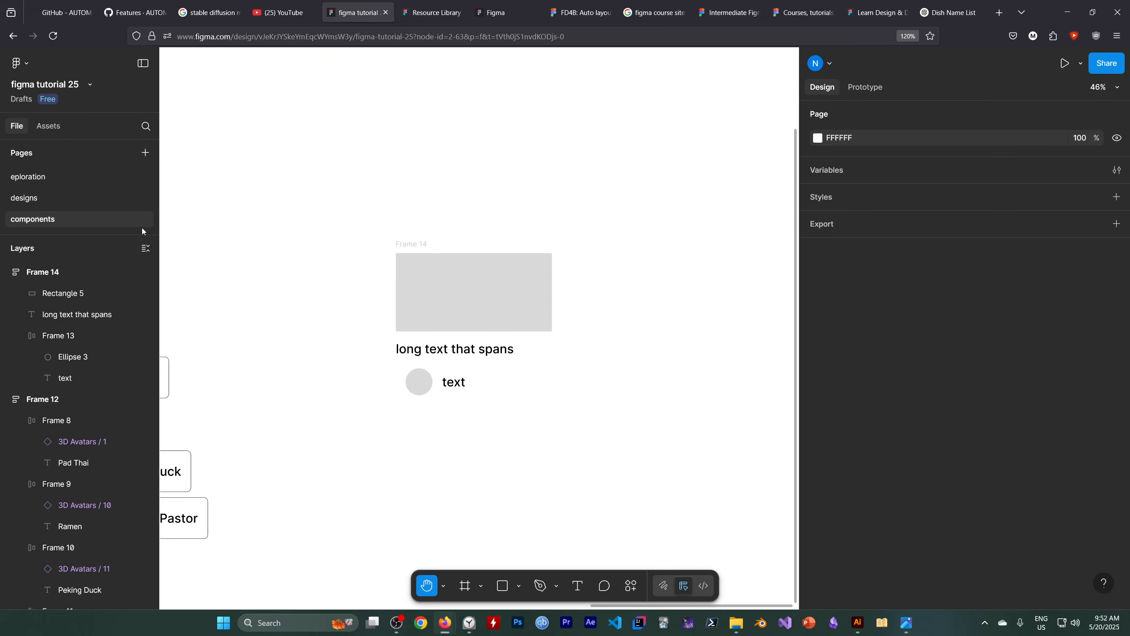
click(443, 586)
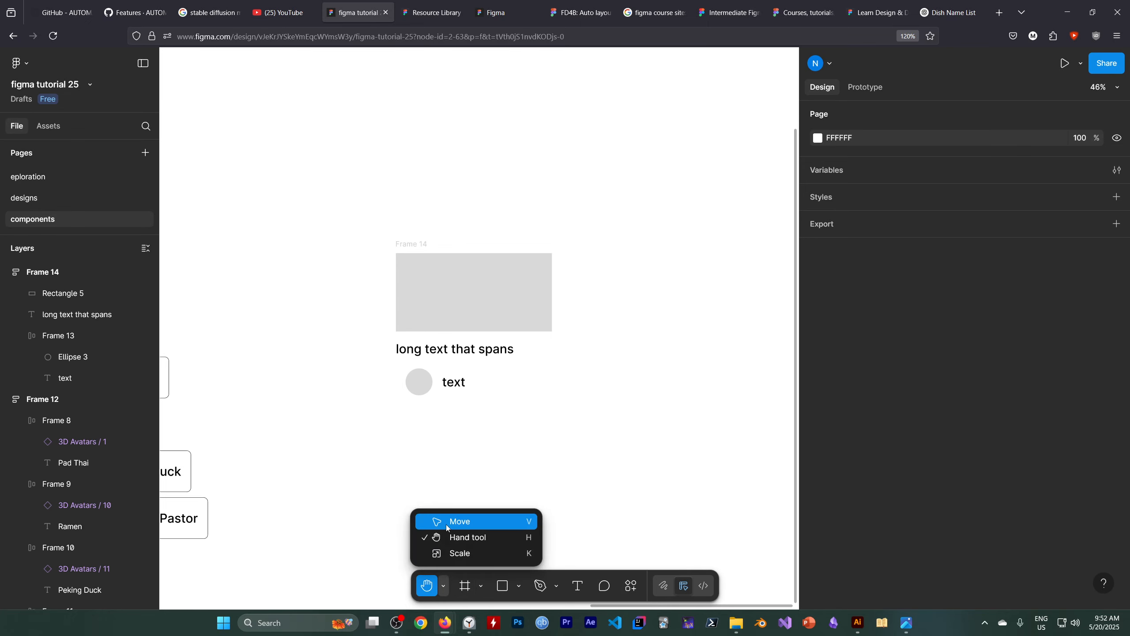
click(463, 519)
click(449, 305)
click(73, 273)
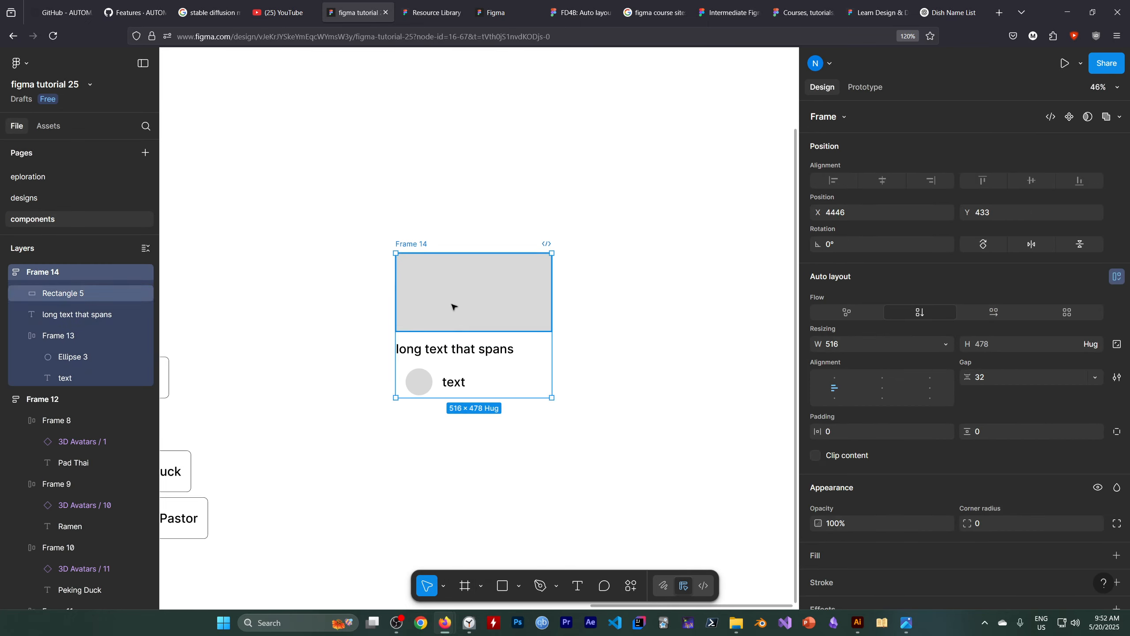
alt+drag(454, 306, 677, 310)
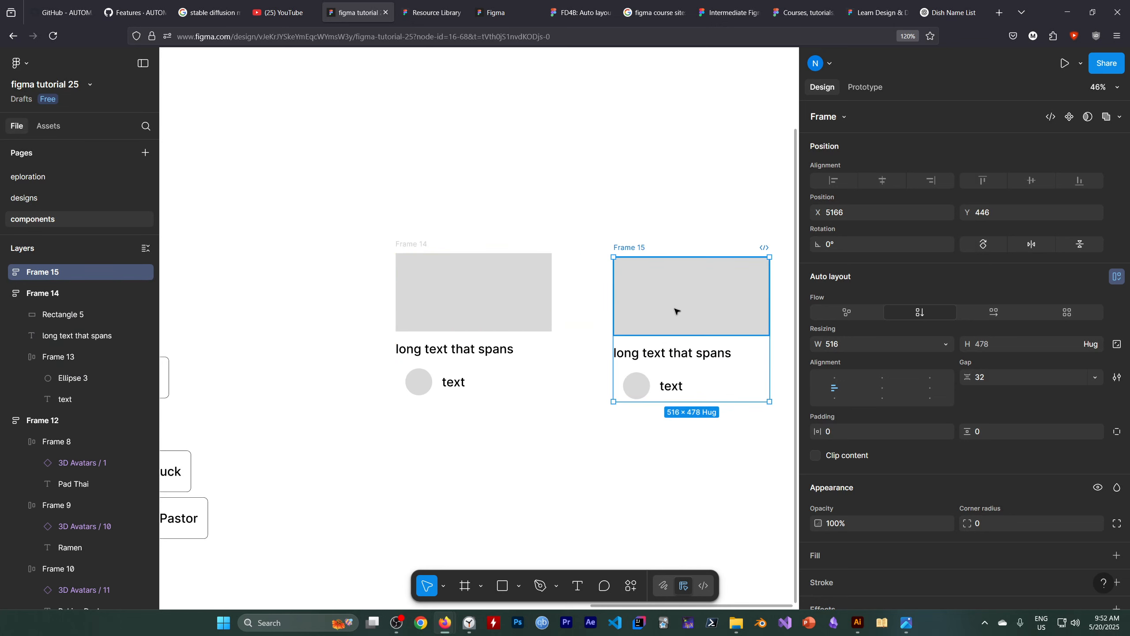
Duplicate both card frames together to the right to make a row of four cards, then deselect them.
key(h)
drag(661, 468, 527, 462)
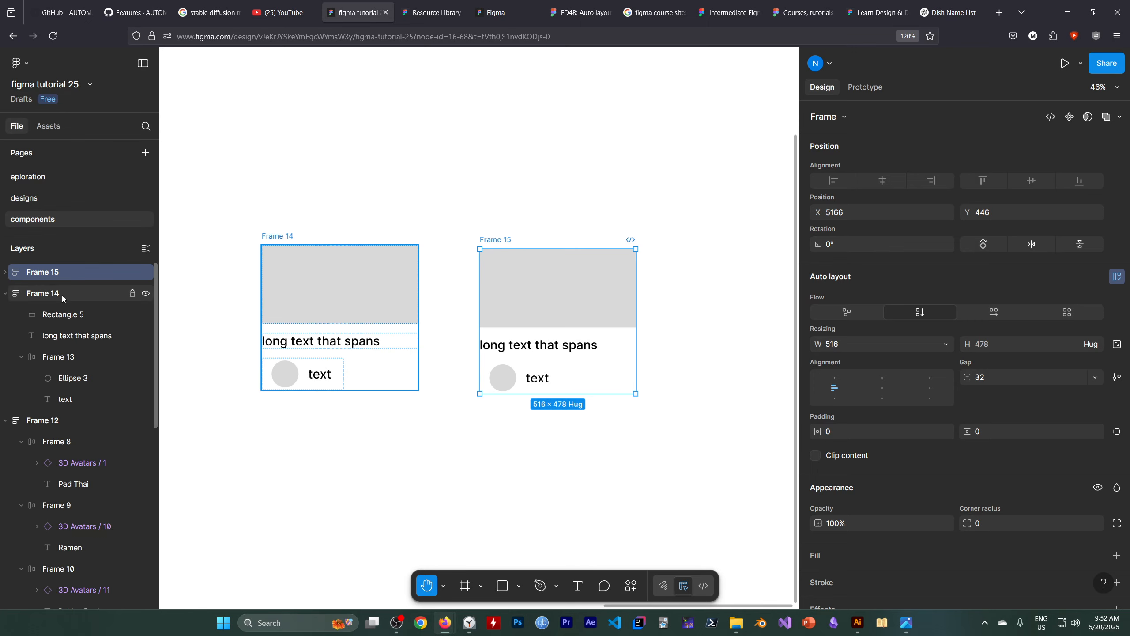
click(447, 591)
click(447, 520)
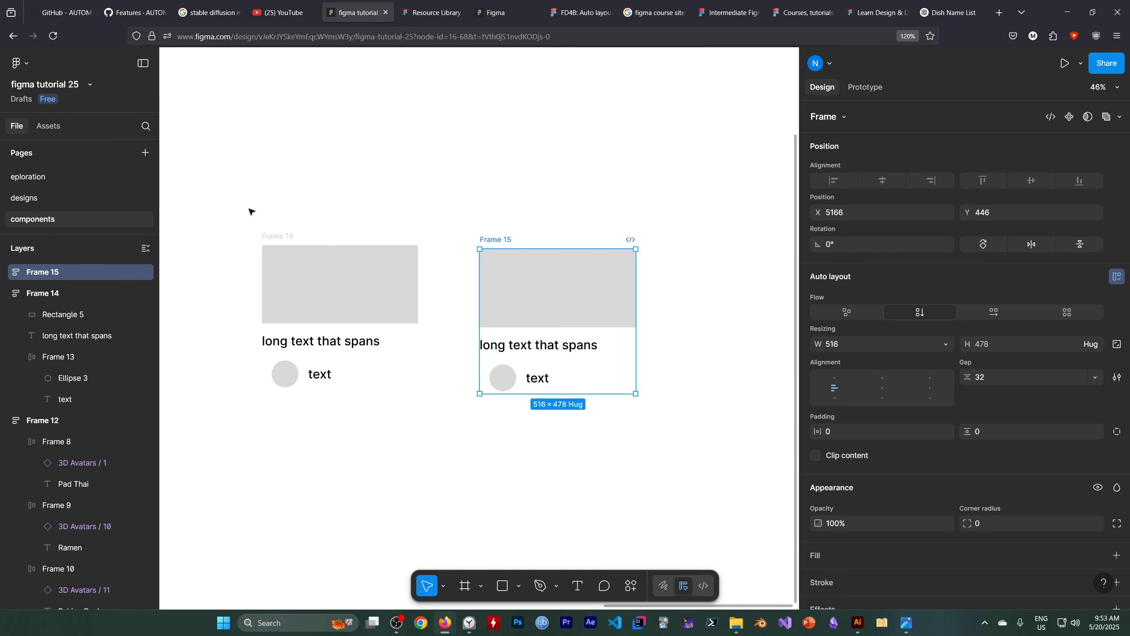
drag(246, 208, 334, 266)
drag(608, 416, 649, 436)
drag(568, 315, 746, 326)
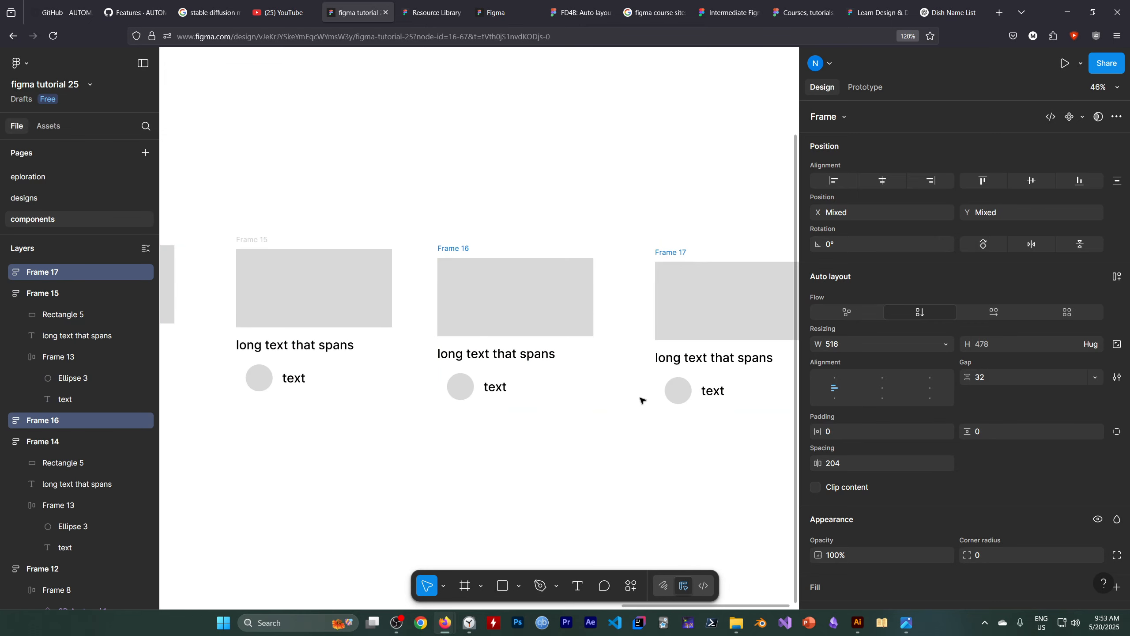
scroll(638, 399, down, 2)
key(alt)
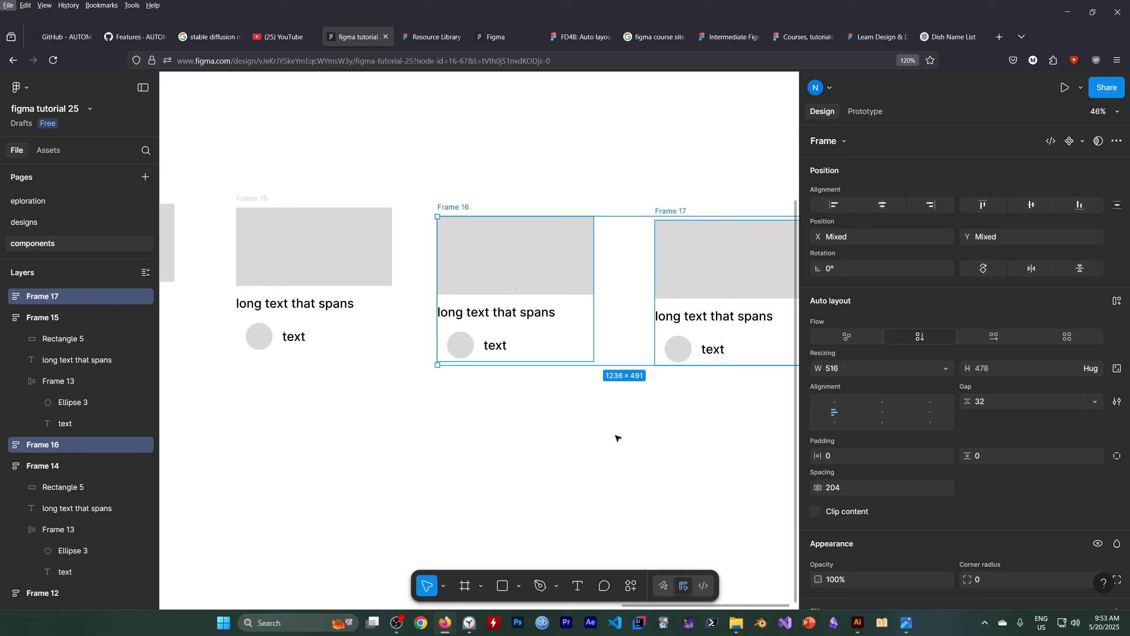
ctrl+scroll(611, 463, down, 5)
click(506, 480)
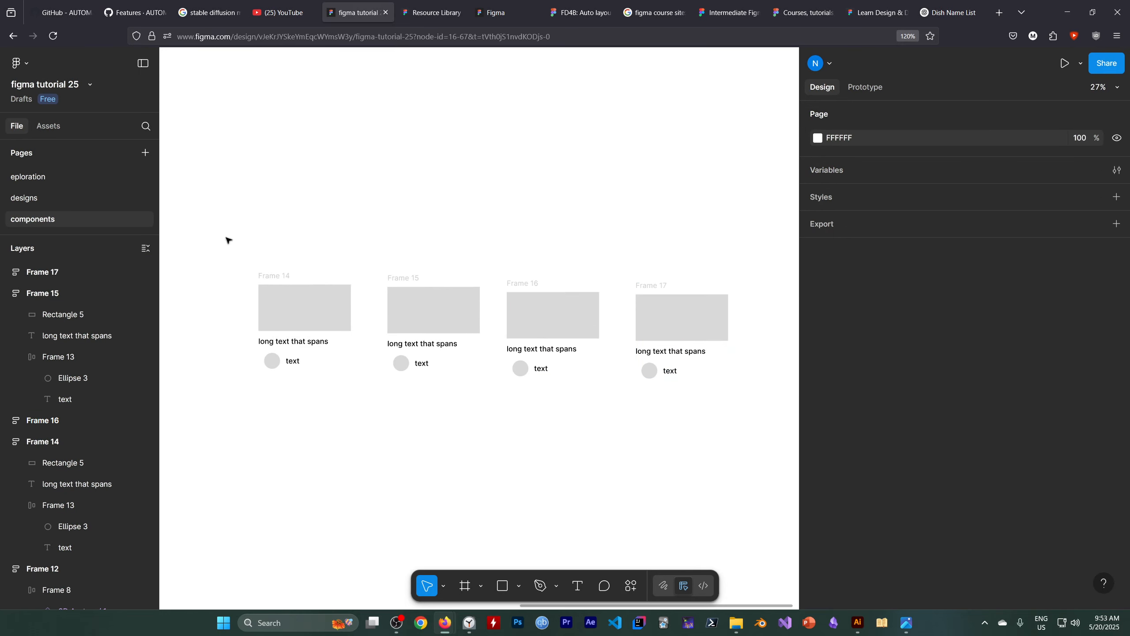
Wrap the four cards in a horizontal auto layout frame and reduce the gap between them to 134.
drag(217, 229, 757, 427)
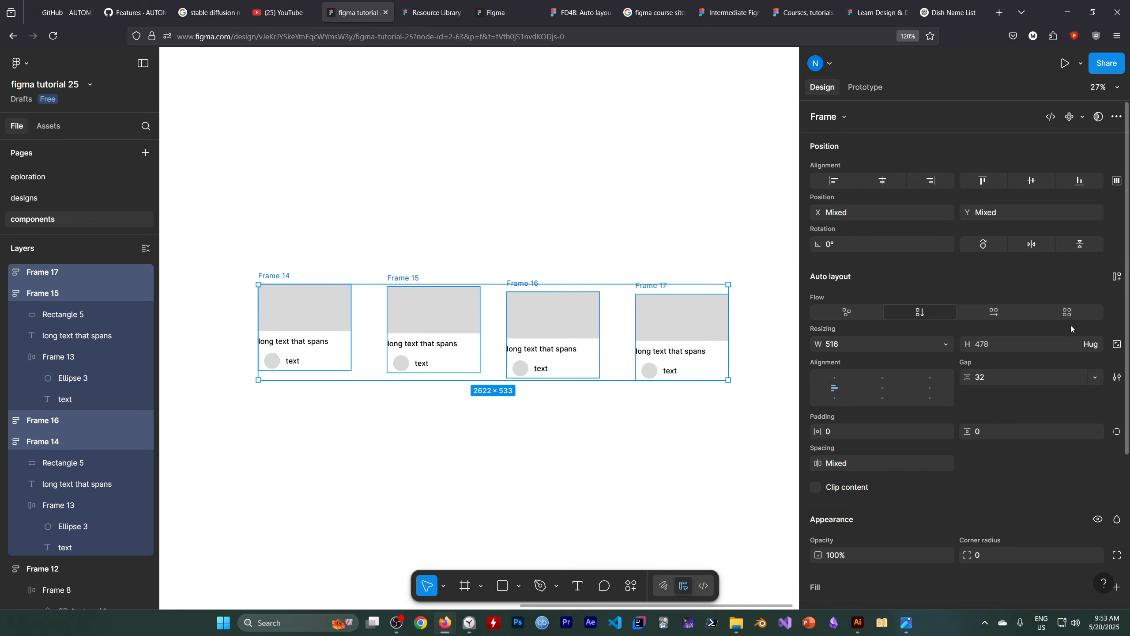
click(1117, 276)
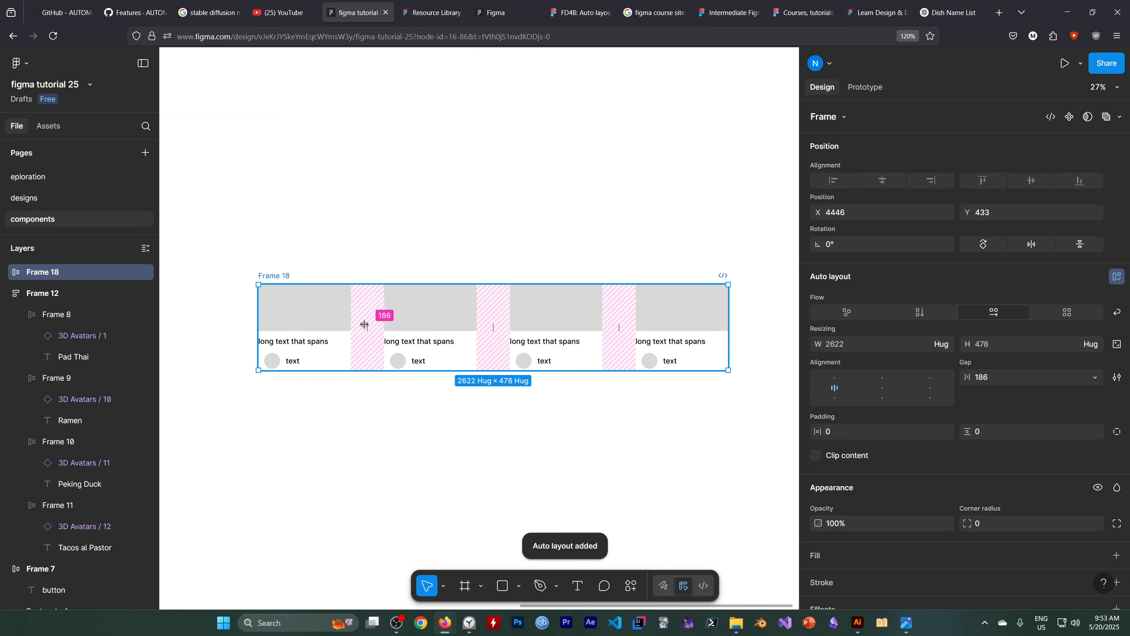
mouse_move(364, 321)
mouse_down()
mouse_move(376, 322)
mouse_move(358, 325)
mouse_up()
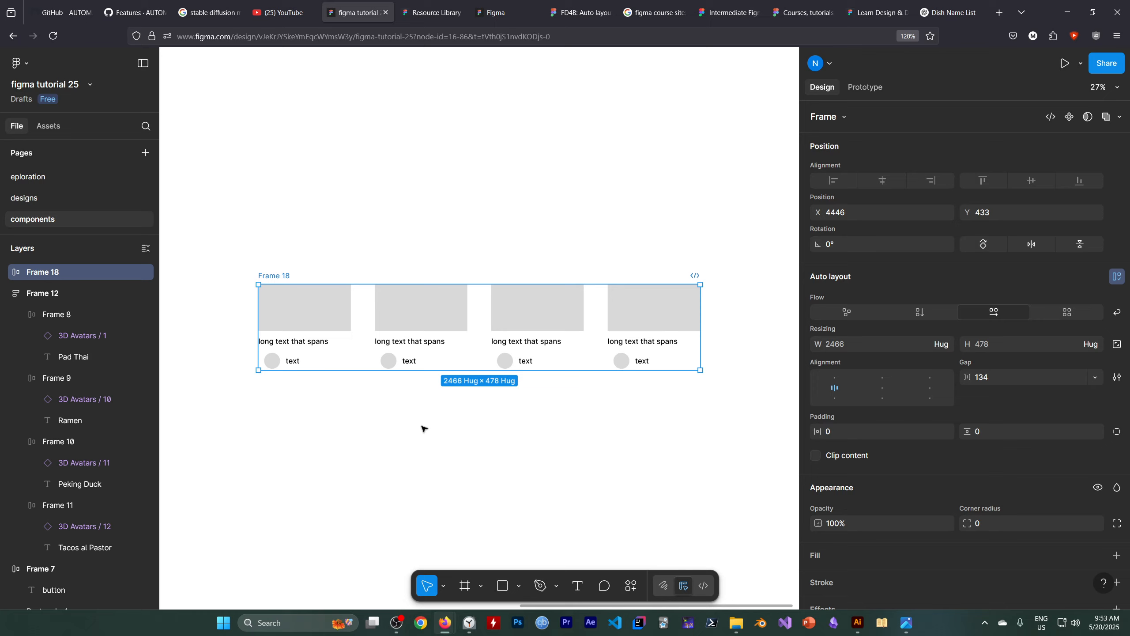
mouse_move(427, 370)
mouse_down()
mouse_move(422, 430)
mouse_move(430, 368)
mouse_up()
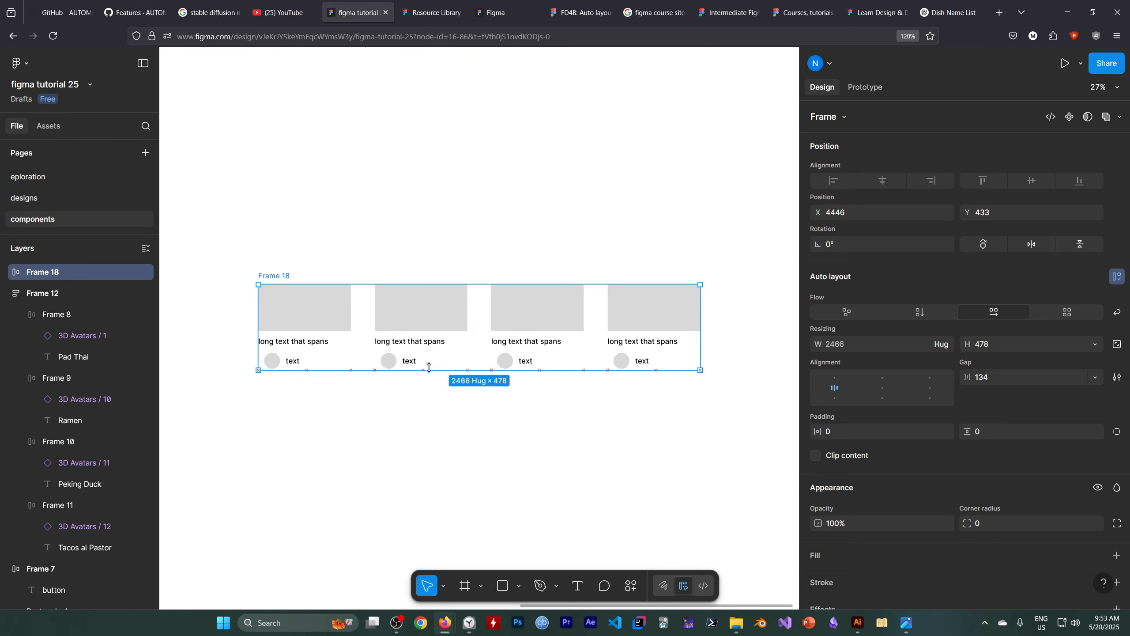
click(434, 453)
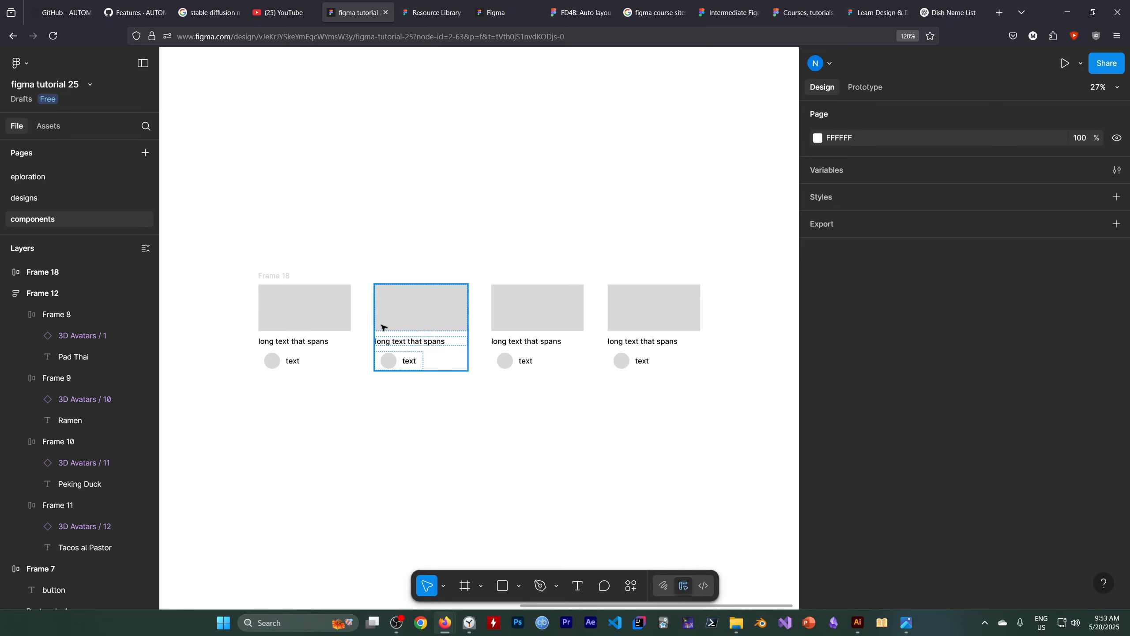
click(396, 622)
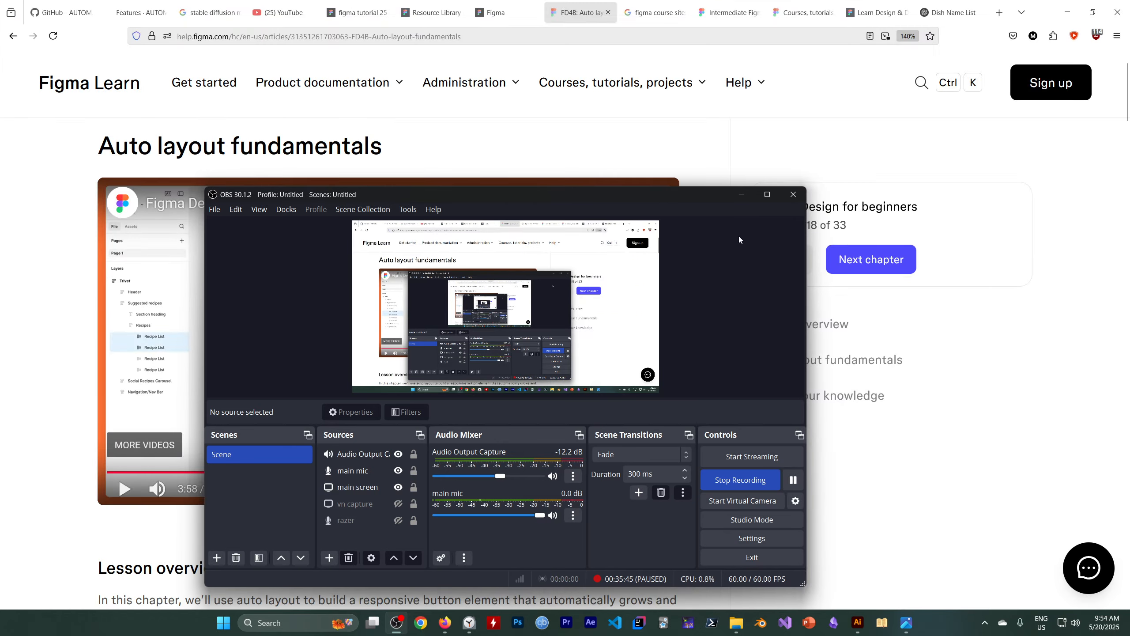
click(745, 195)
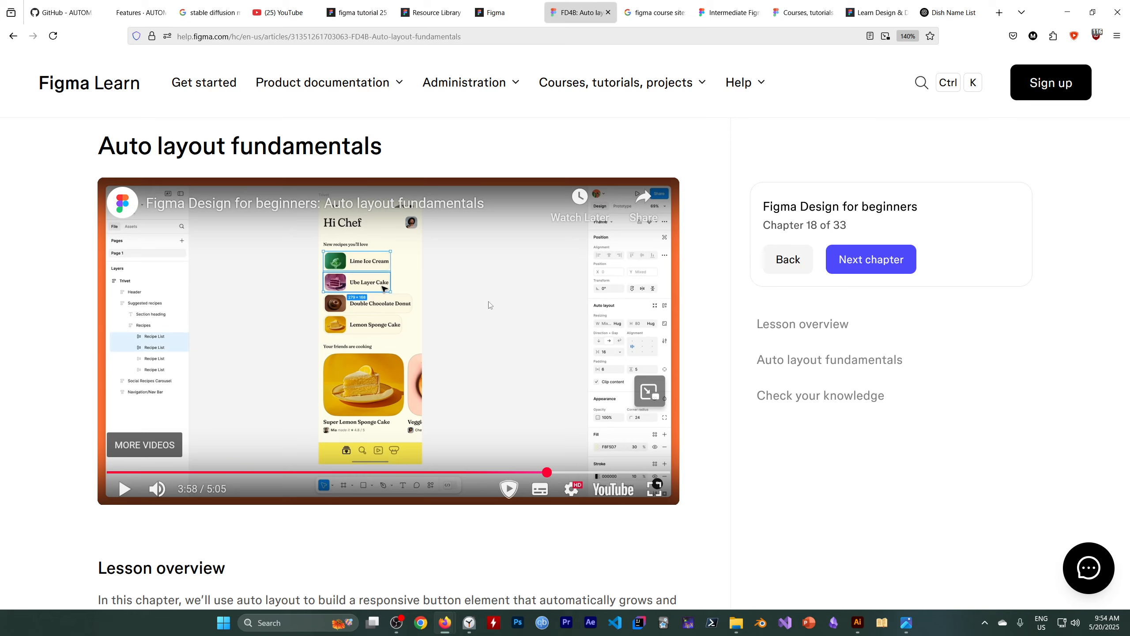
Switch from the Auto layout fundamentals lesson back to the "figma tutorial 25" file and view the row of cards.
click(355, 12)
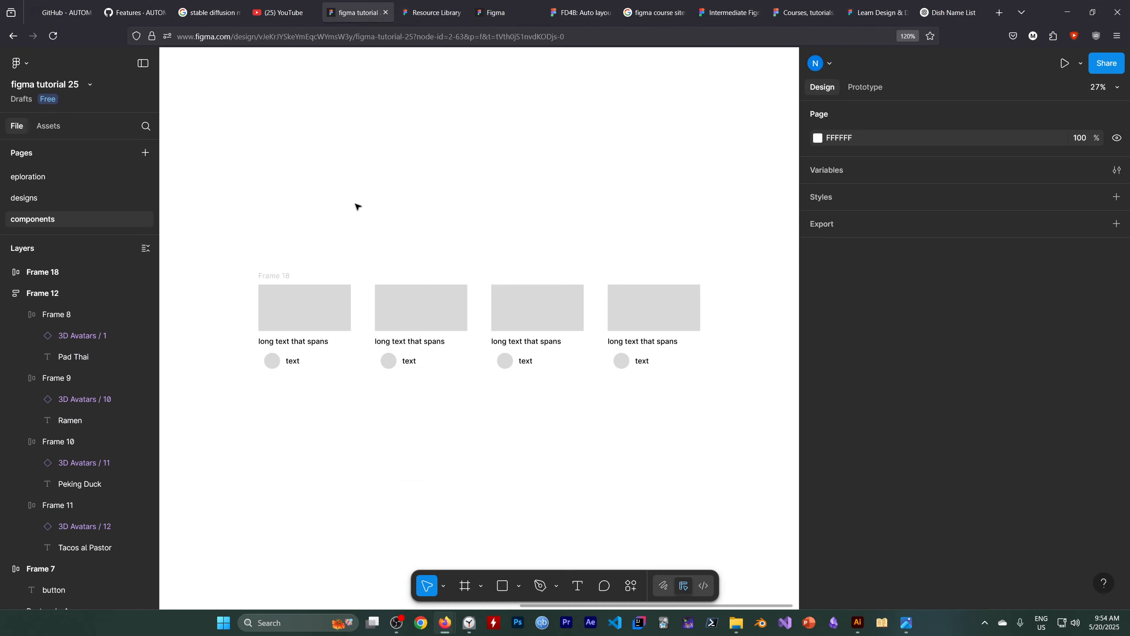
scroll(359, 208, down, 5)
scroll(343, 254, up, 4)
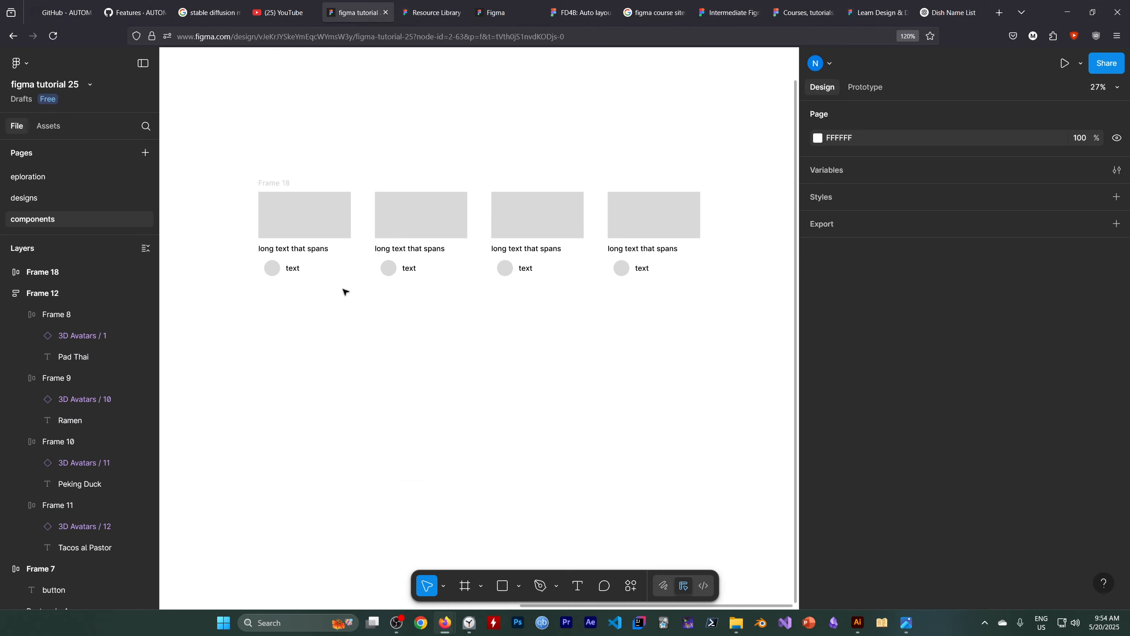
Open the Icons category of the Material 3 Design Kit assets and place the accessibility icon below the row of cards.
scroll(437, 294, down, 2)
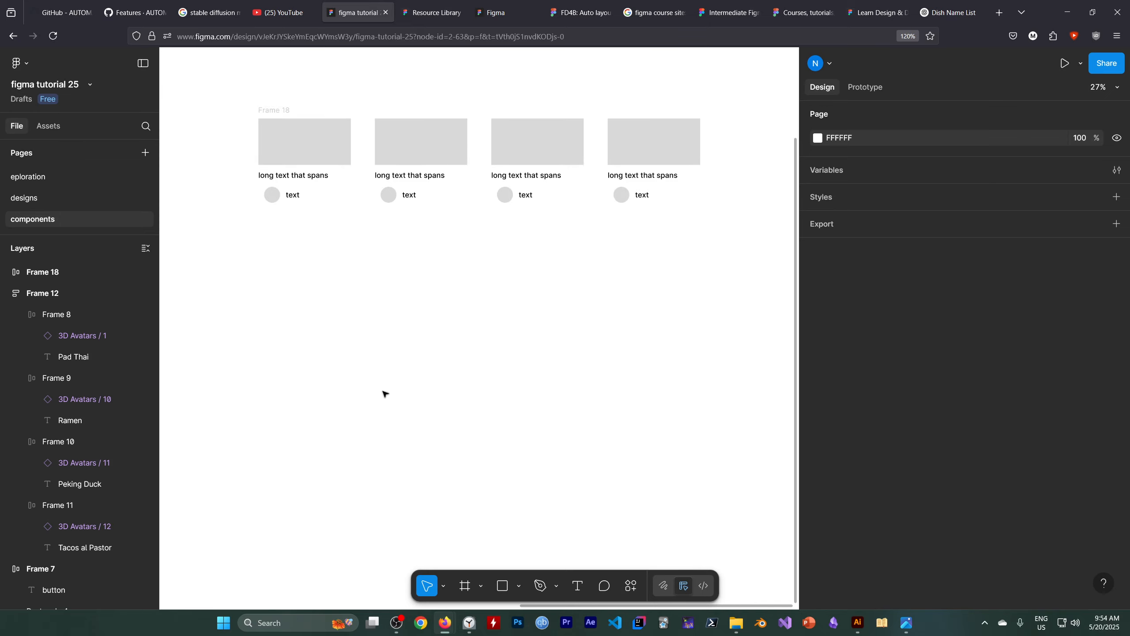
click(58, 125)
scroll(313, 343, down, 1)
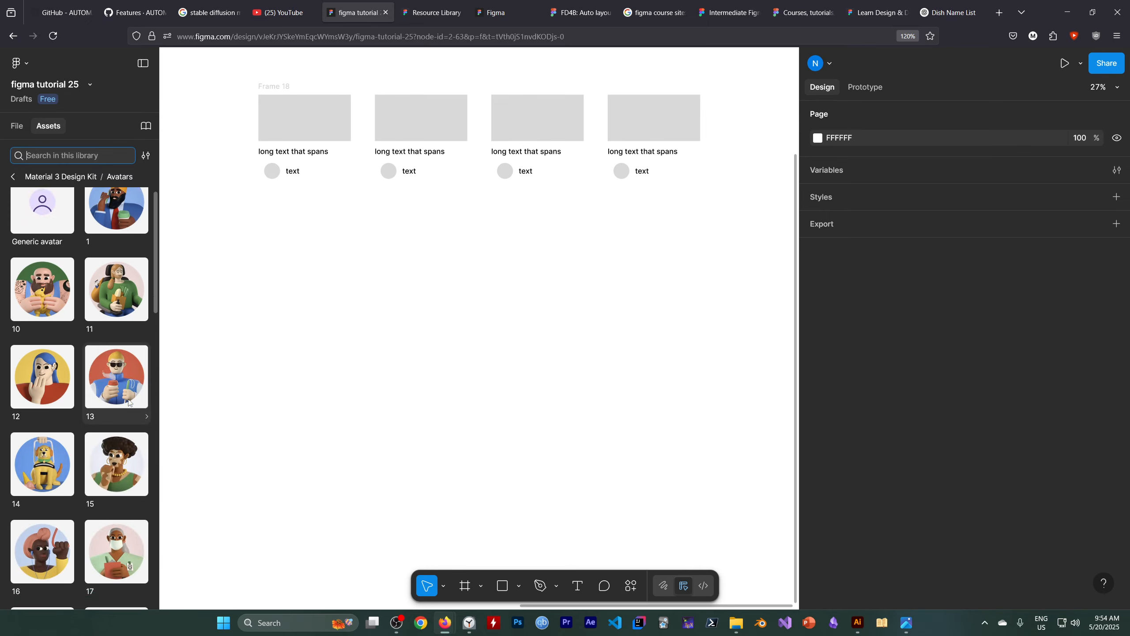
click(12, 177)
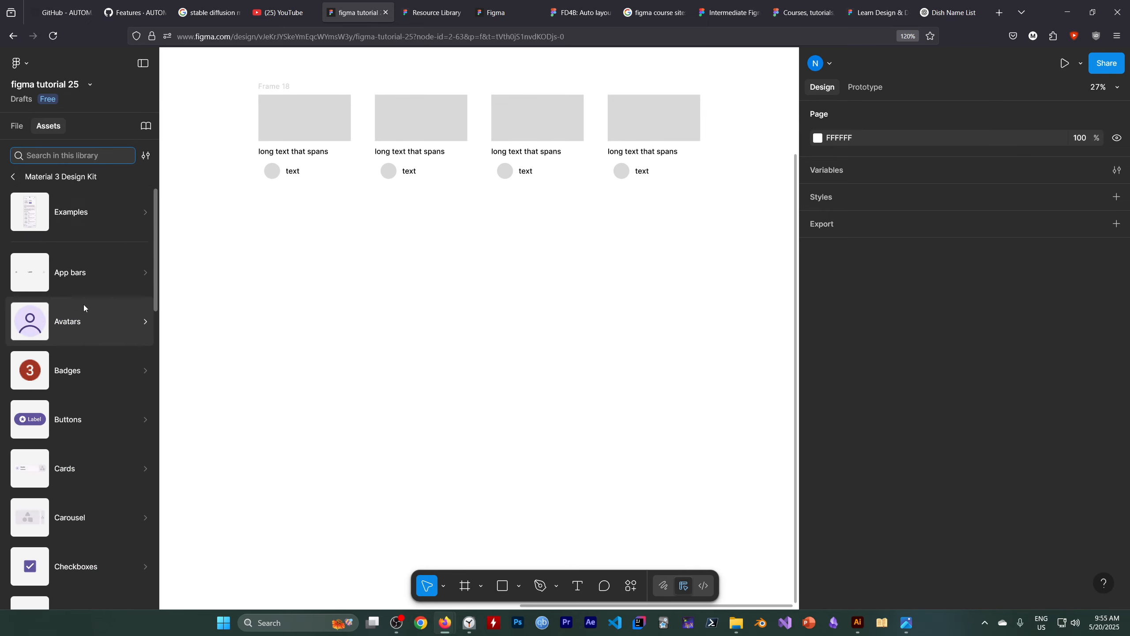
scroll(92, 350, down, 5)
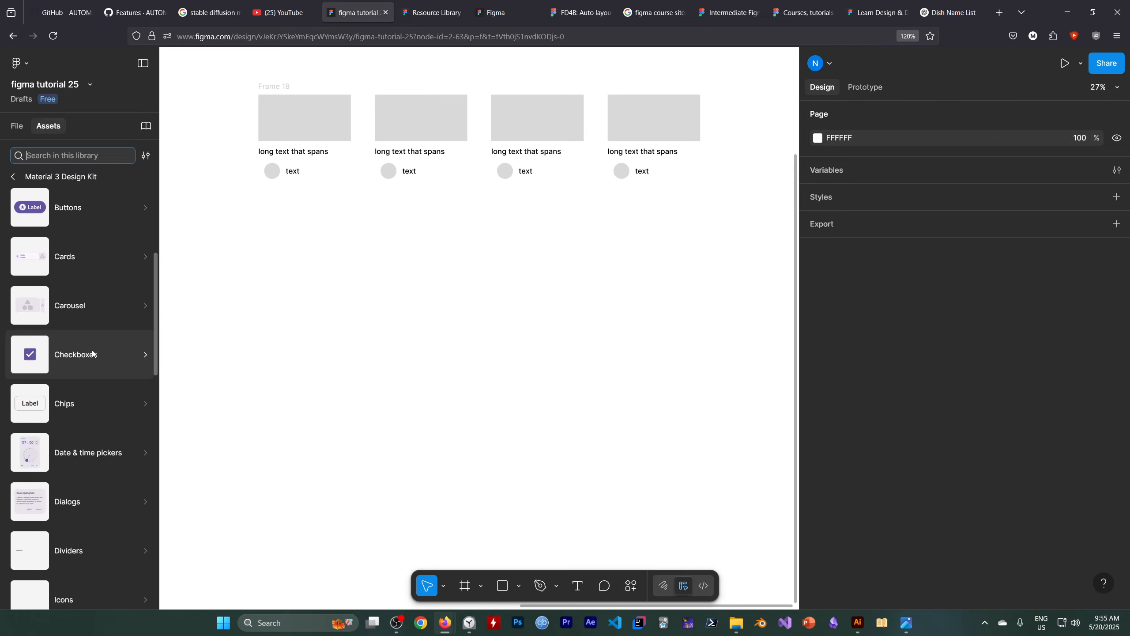
scroll(91, 350, up, 3)
scroll(92, 352, down, 6)
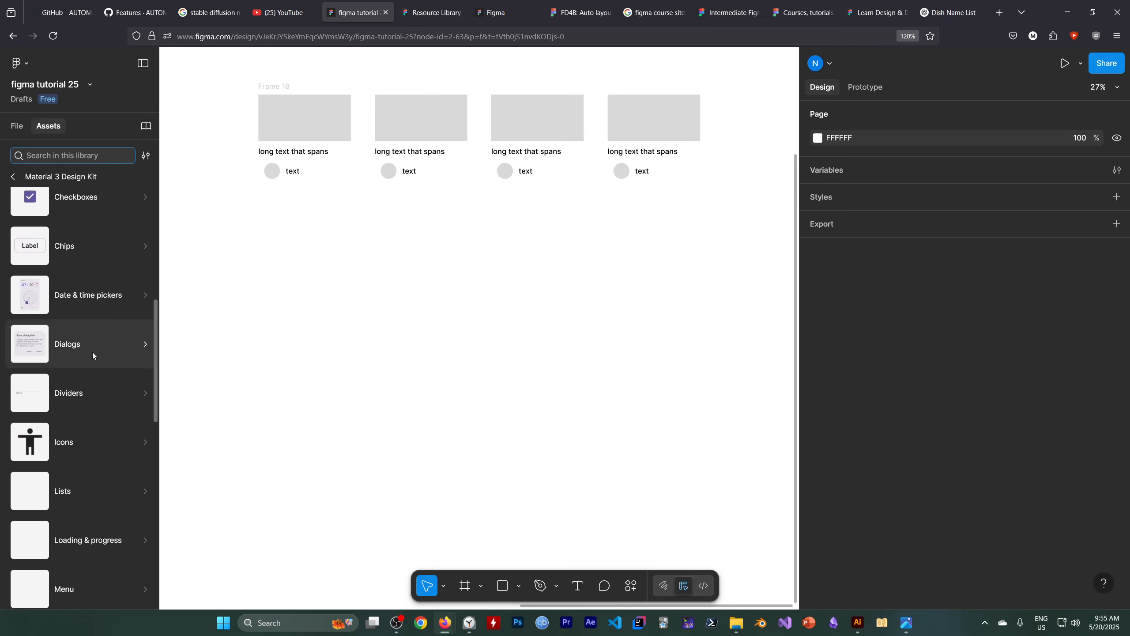
click(123, 444)
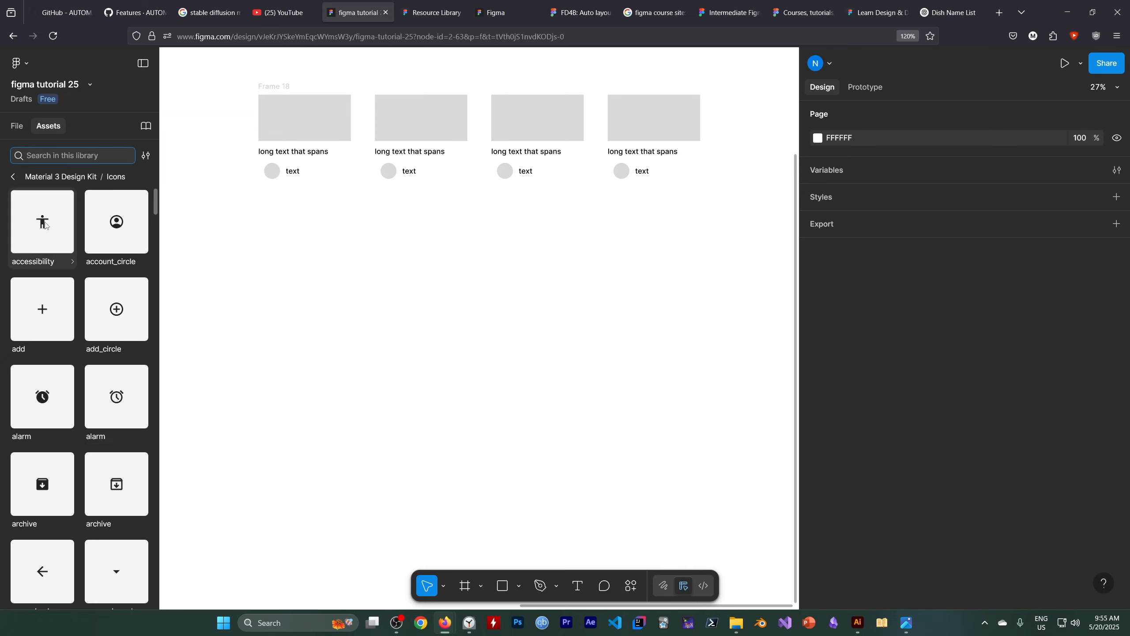
drag(45, 224, 240, 290)
drag(336, 329, 336, 329)
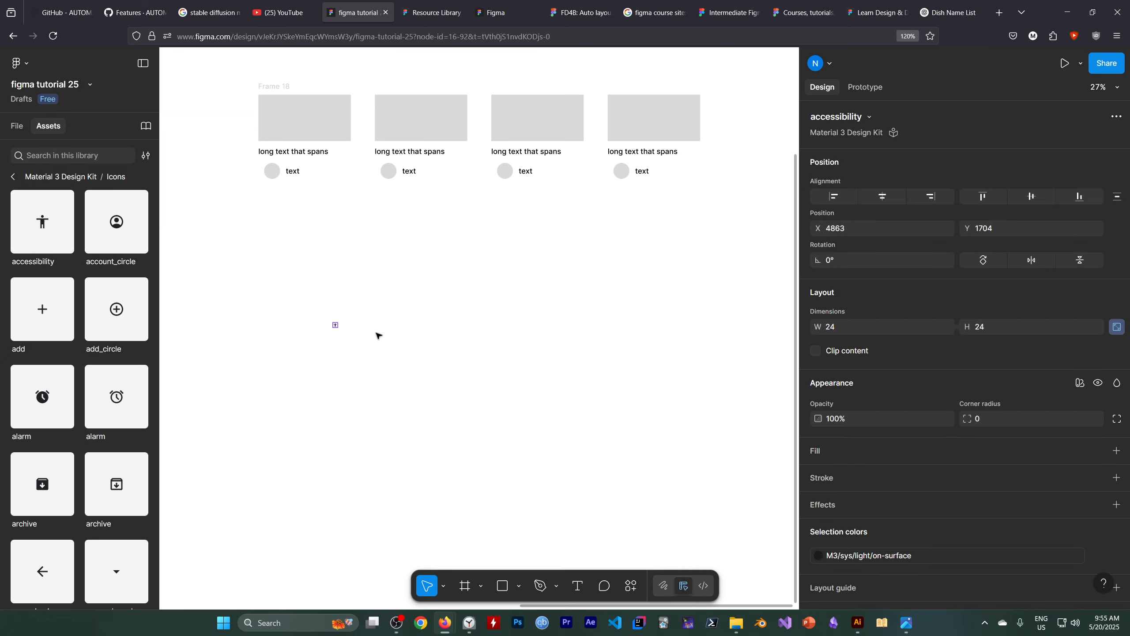
Place the account_circle, add_circle and filled alarm icons in a rough row to the right of the accessibility icon.
ctrl+scroll(378, 331, up, 5)
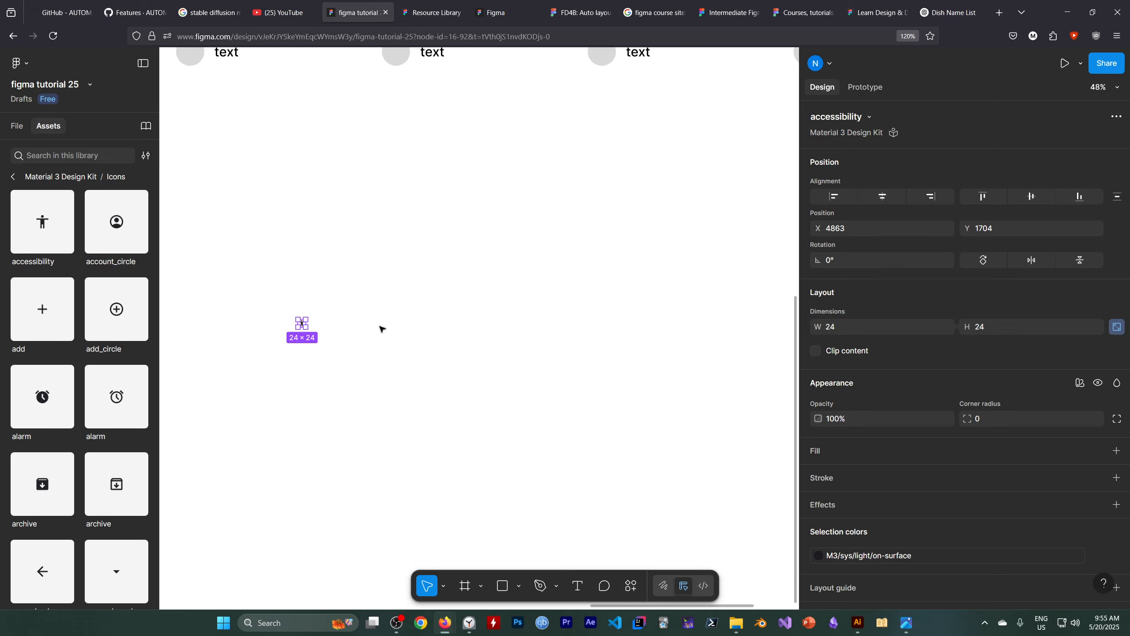
key(h)
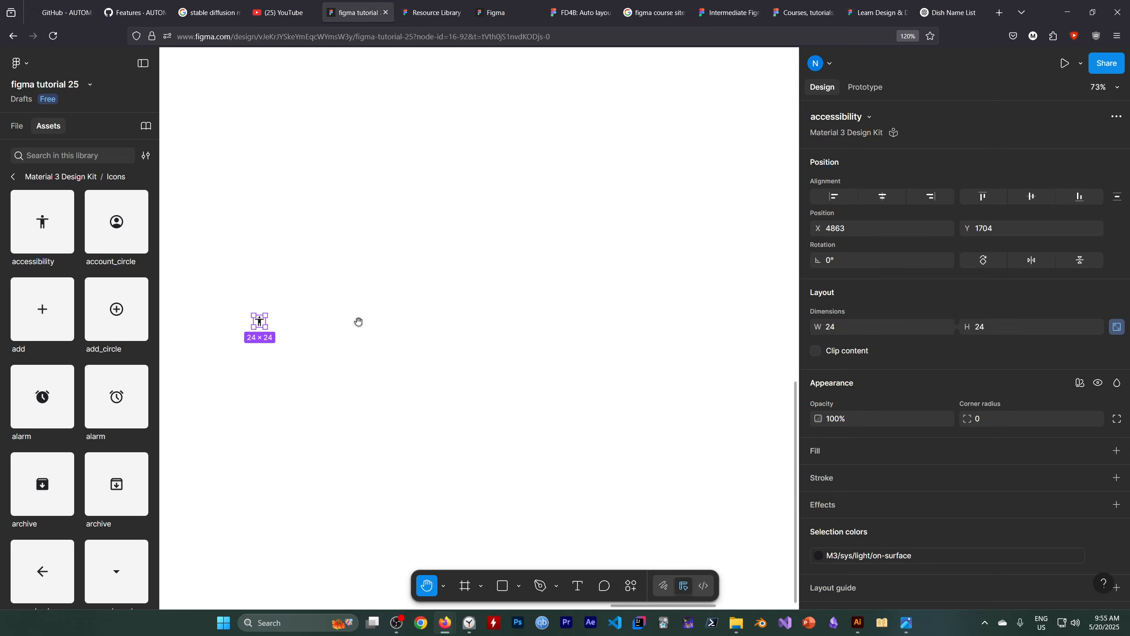
ctrl+scroll(335, 324, up, 3)
drag(325, 324, 437, 323)
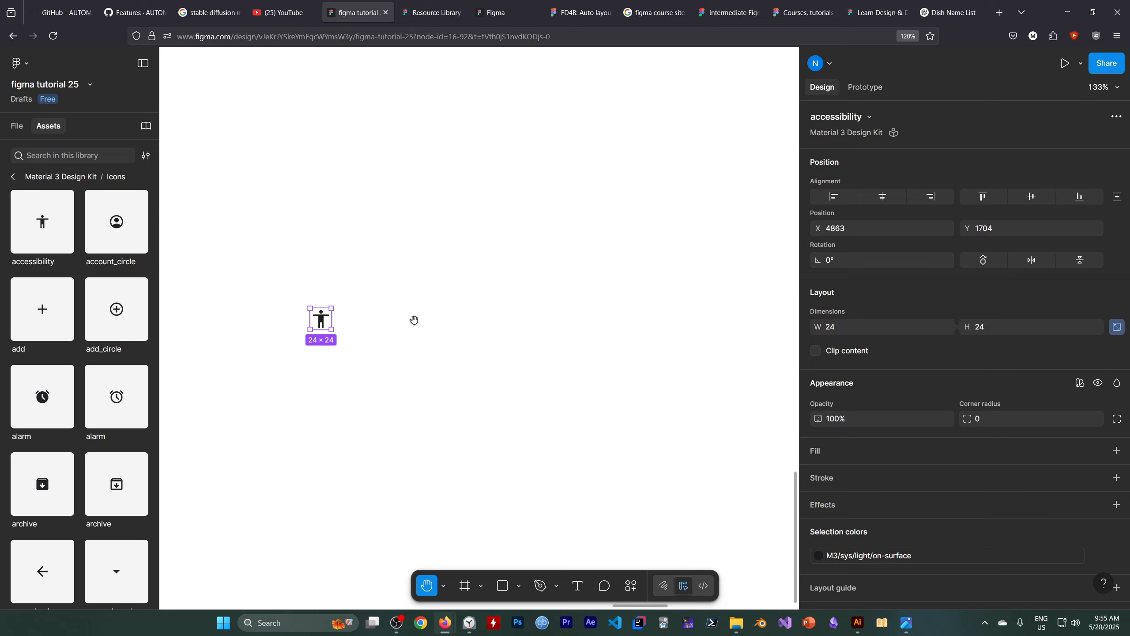
ctrl+scroll(412, 320, up, 3)
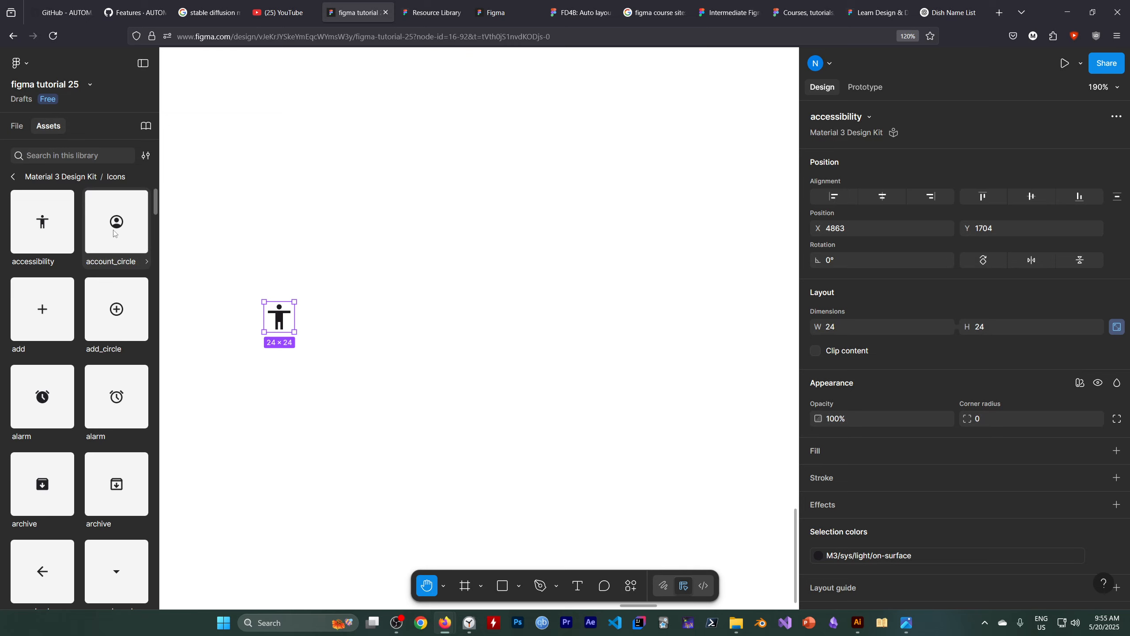
drag(114, 233, 364, 319)
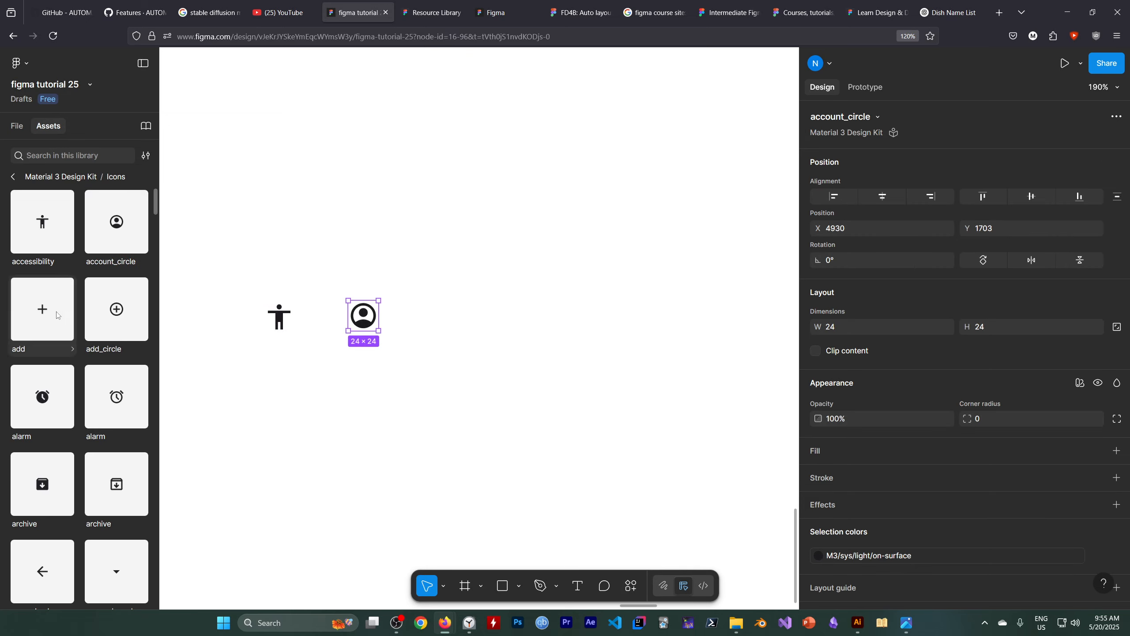
drag(114, 317, 430, 316)
drag(48, 398, 507, 312)
click(471, 393)
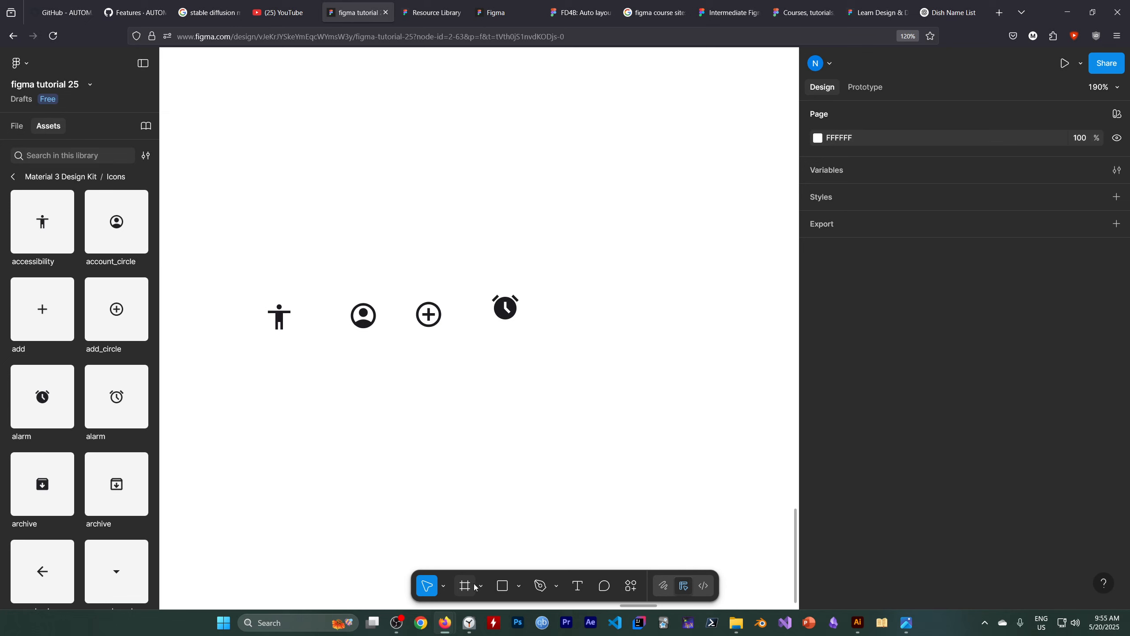
Wrap the four icons in a frame and apply horizontal auto layout to it.
drag(239, 257, 577, 368)
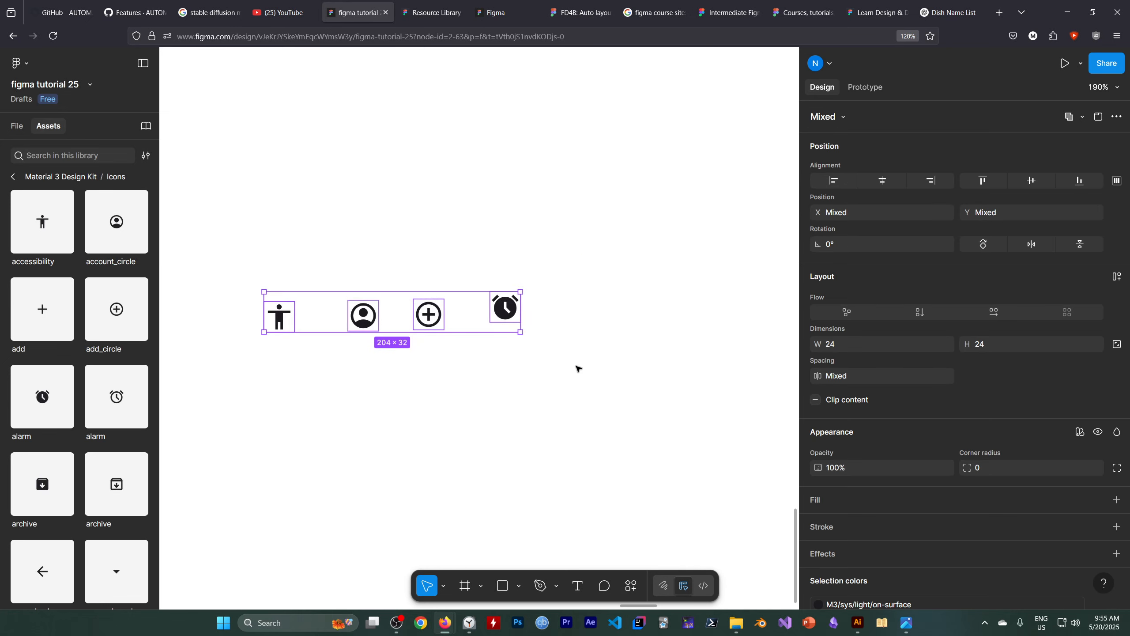
right_click(508, 304)
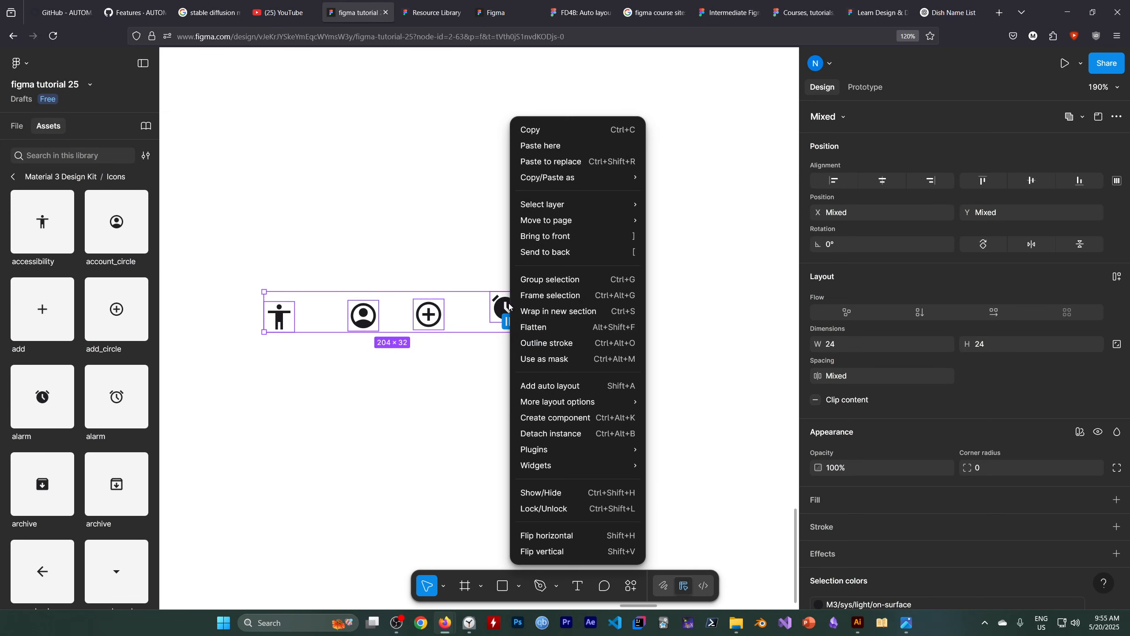
click(561, 300)
click(21, 126)
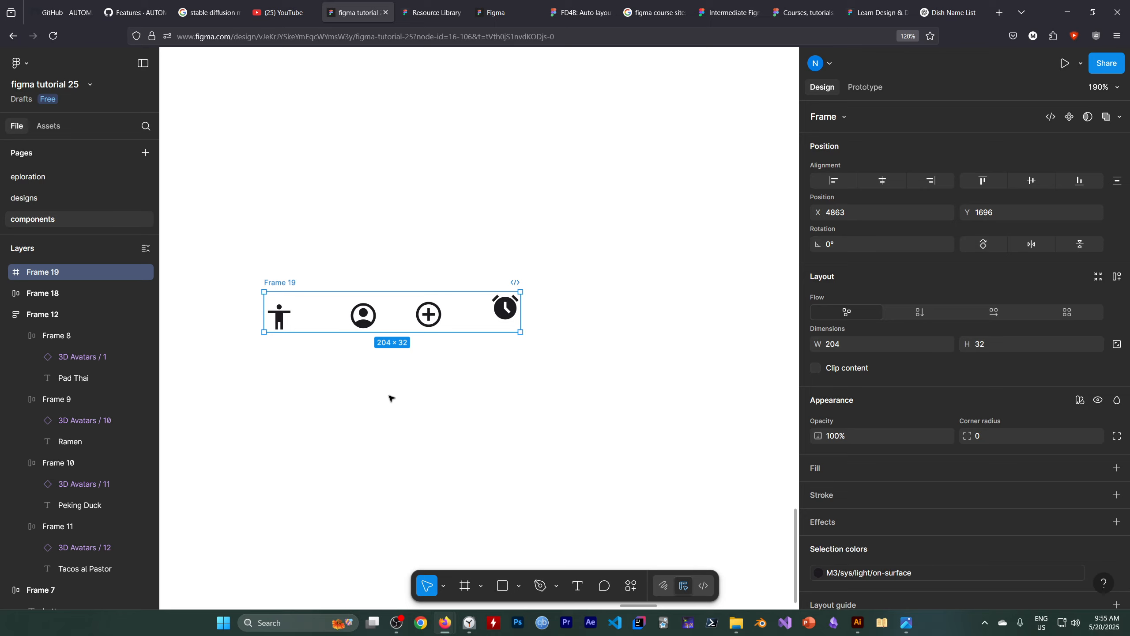
click(1117, 276)
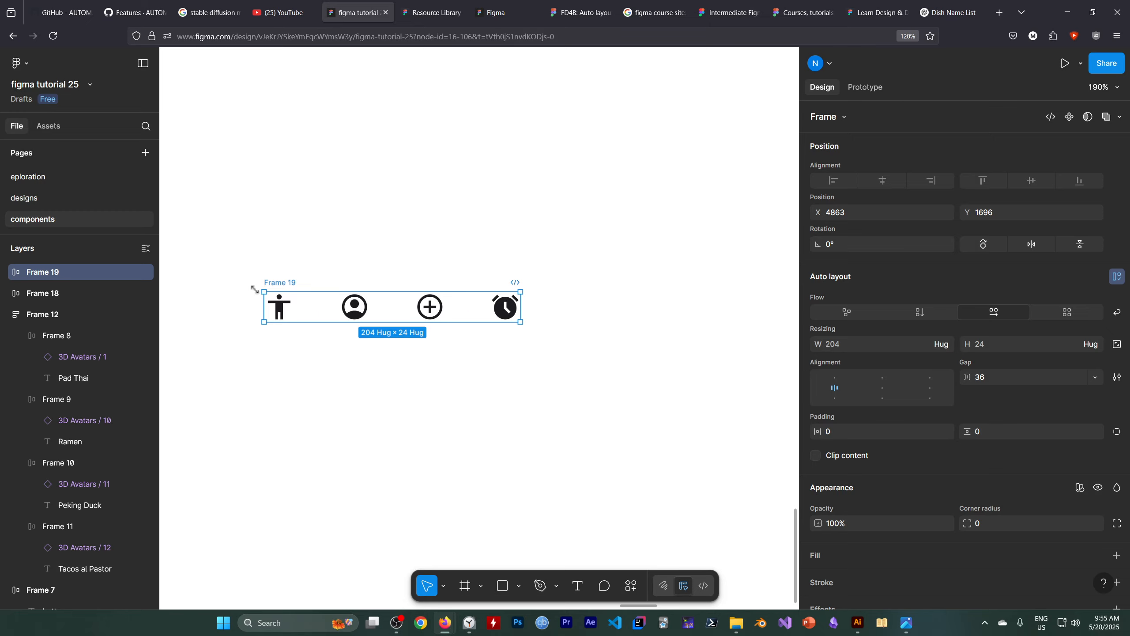
Draw an outer frame around the icon row and extend both its sides to a size of about 351 × 85.
click(481, 587)
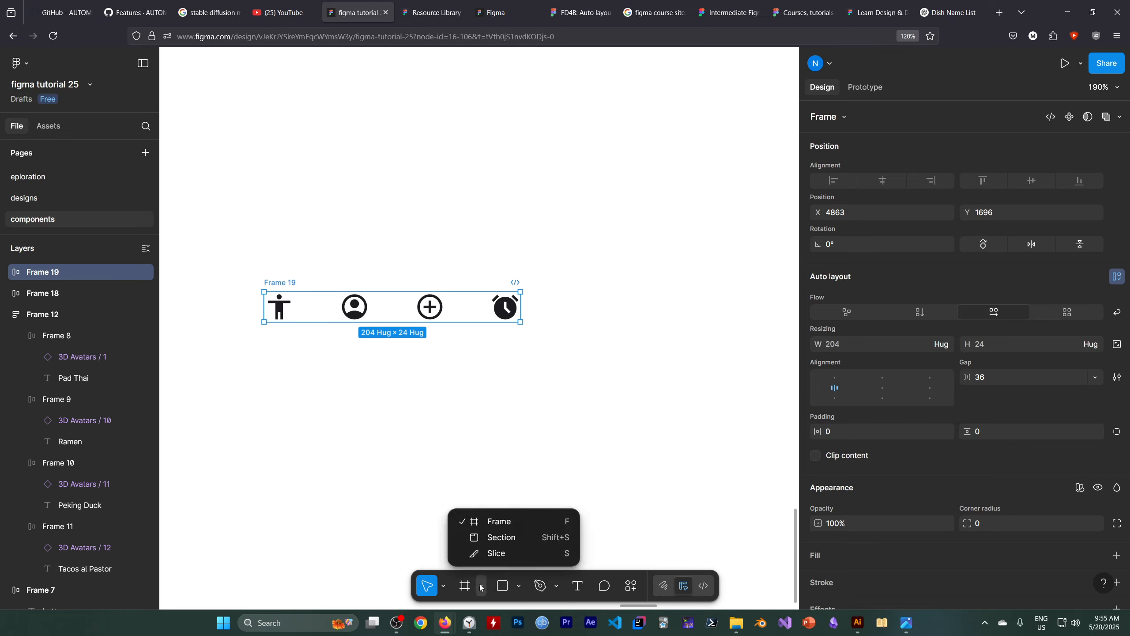
click(501, 529)
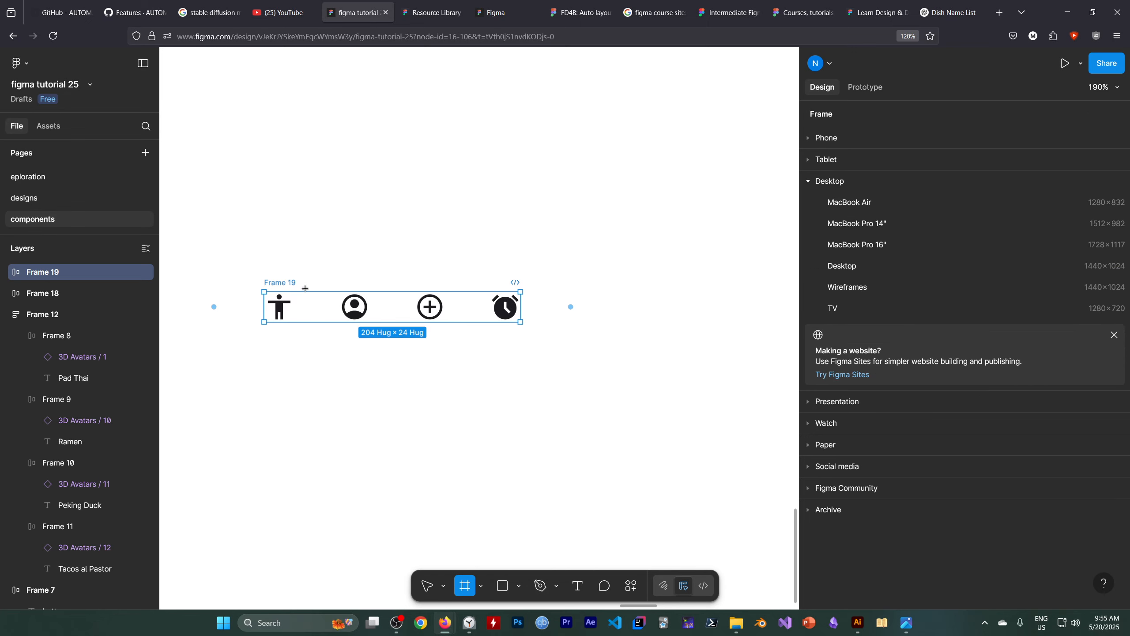
drag(223, 246, 566, 347)
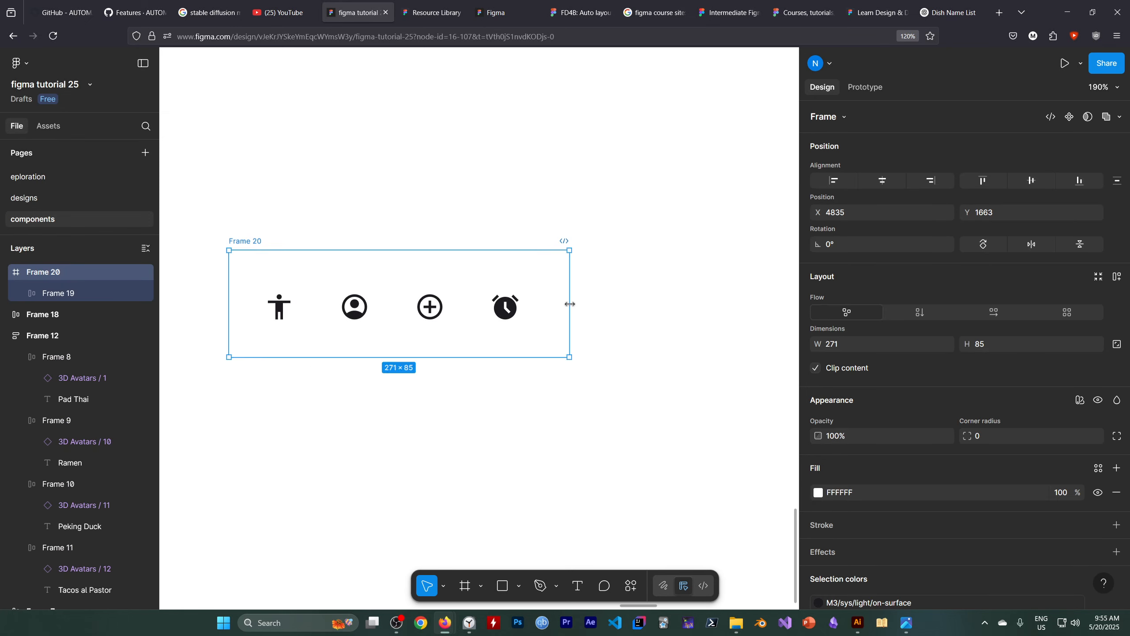
drag(570, 304, 647, 310)
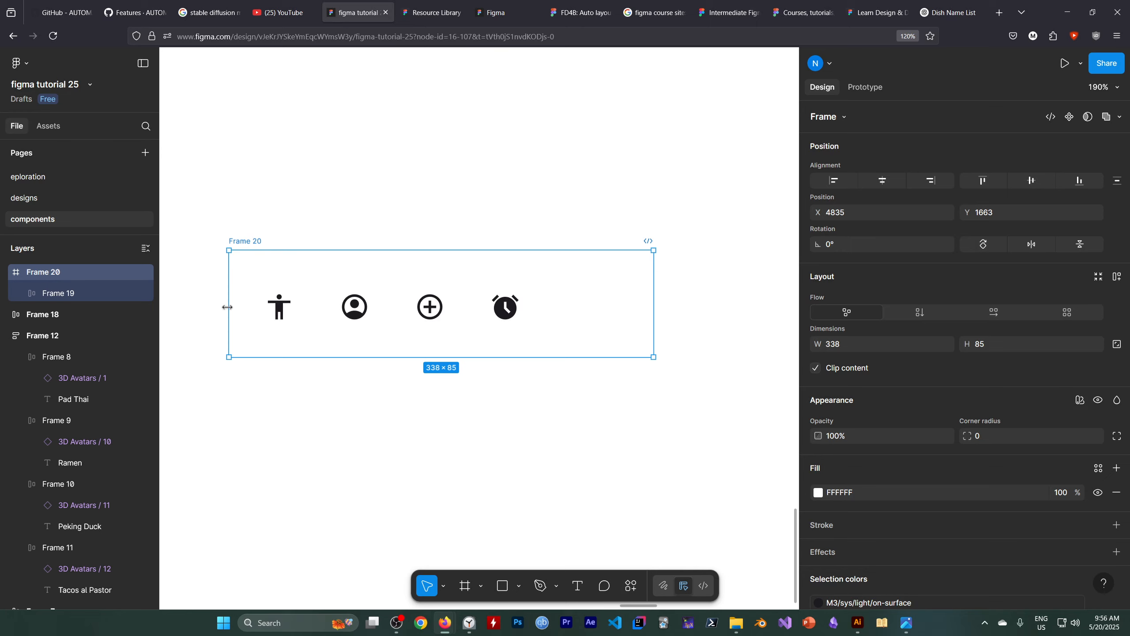
drag(228, 307, 208, 306)
Apply auto layout to the outer frame around the icon row and set its width to Hug contents.
click(399, 319)
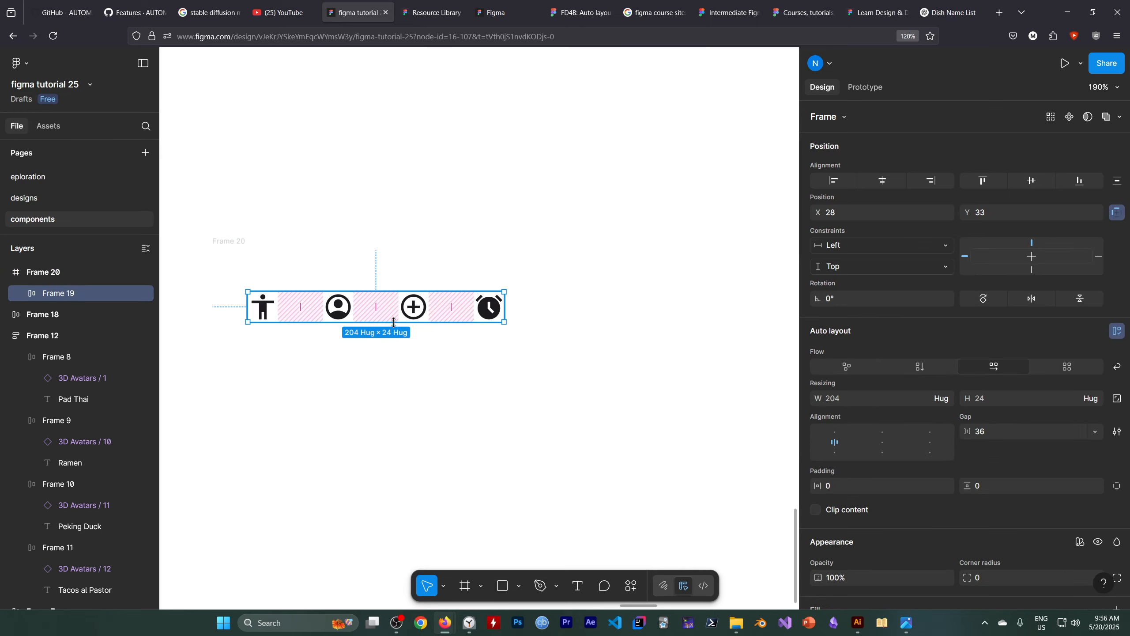
click(403, 421)
click(55, 298)
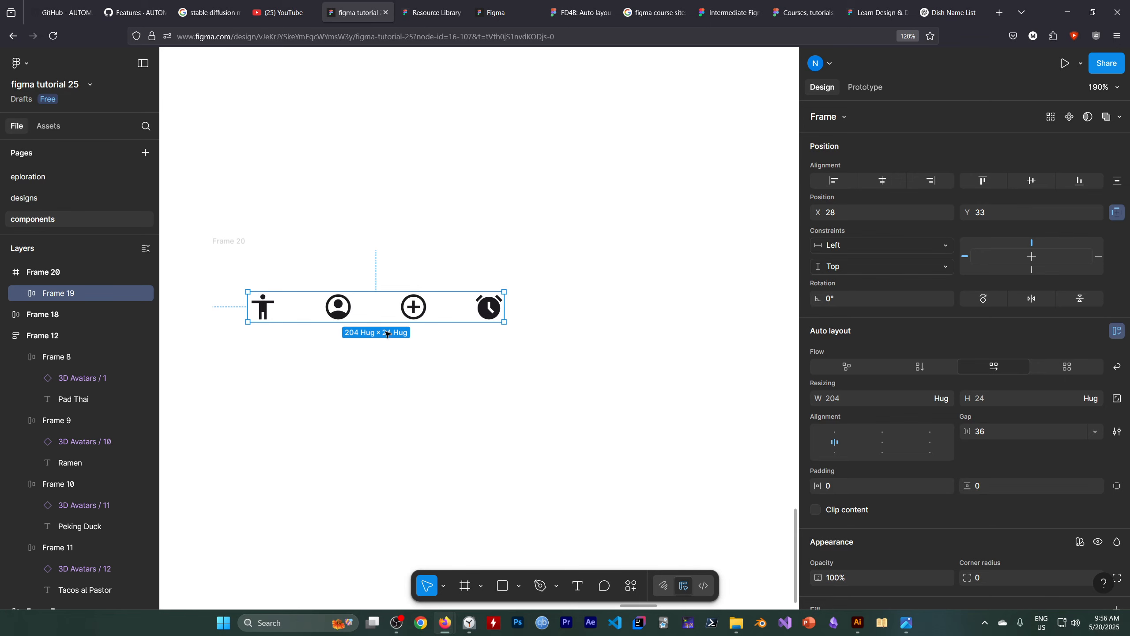
click(84, 275)
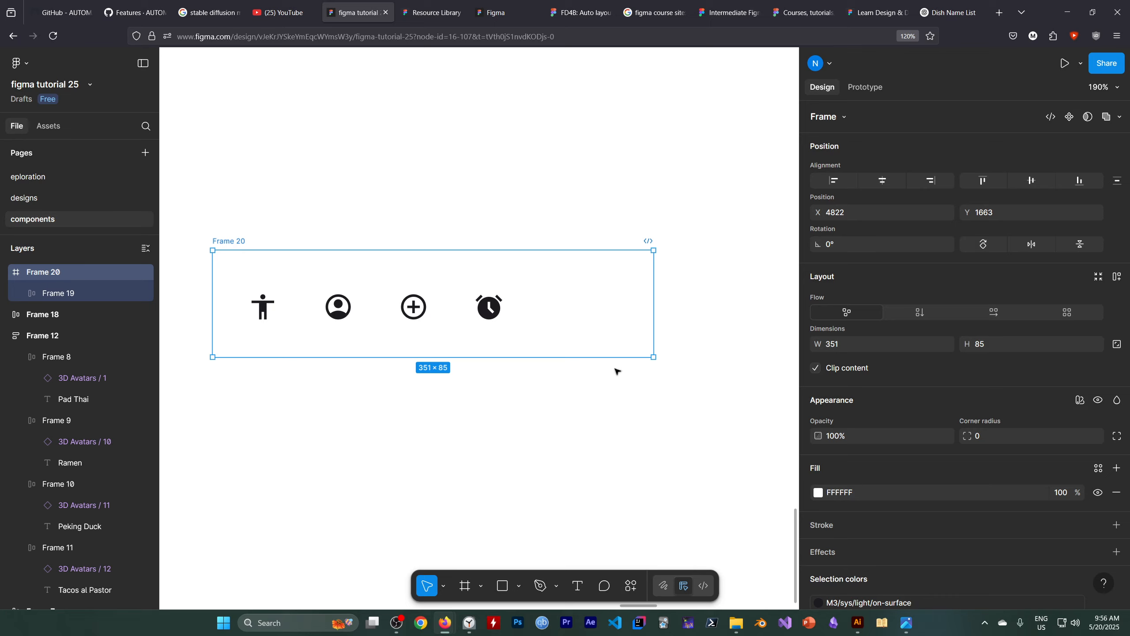
click(1118, 277)
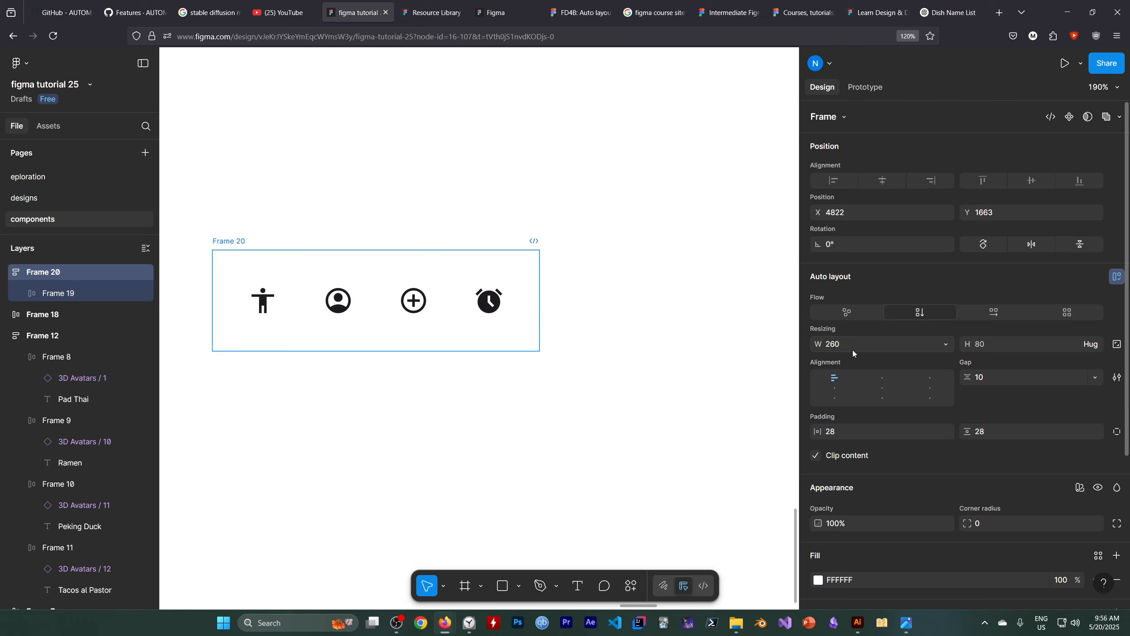
click(945, 343)
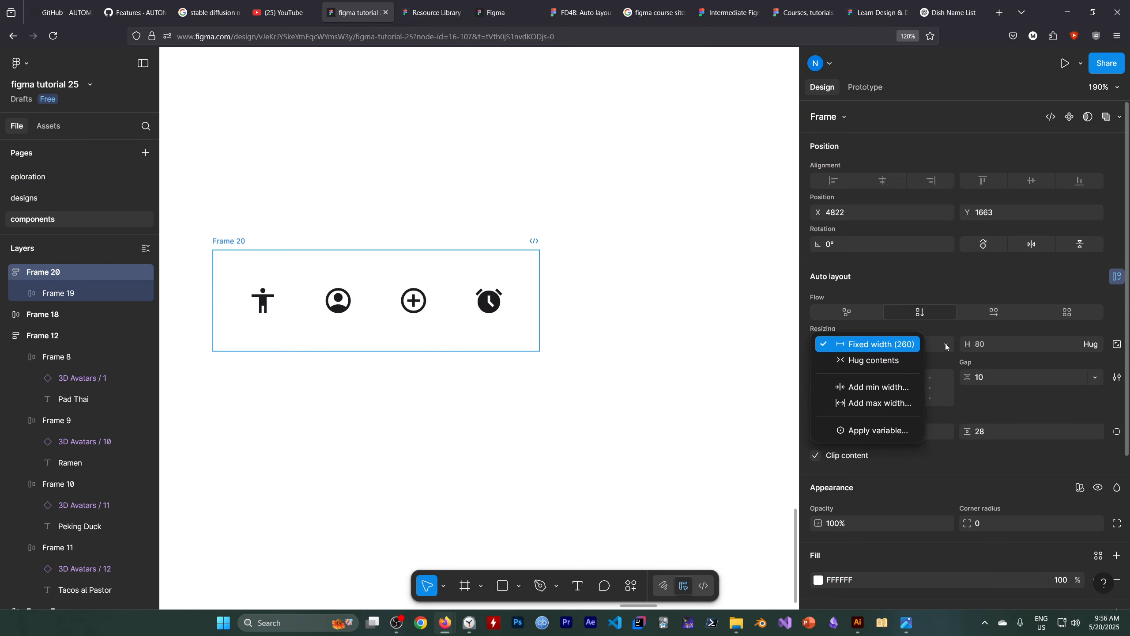
click(906, 362)
Stretch the outer icon frame to a width of about 403, then set its width back to Hug contents.
click(583, 424)
click(76, 272)
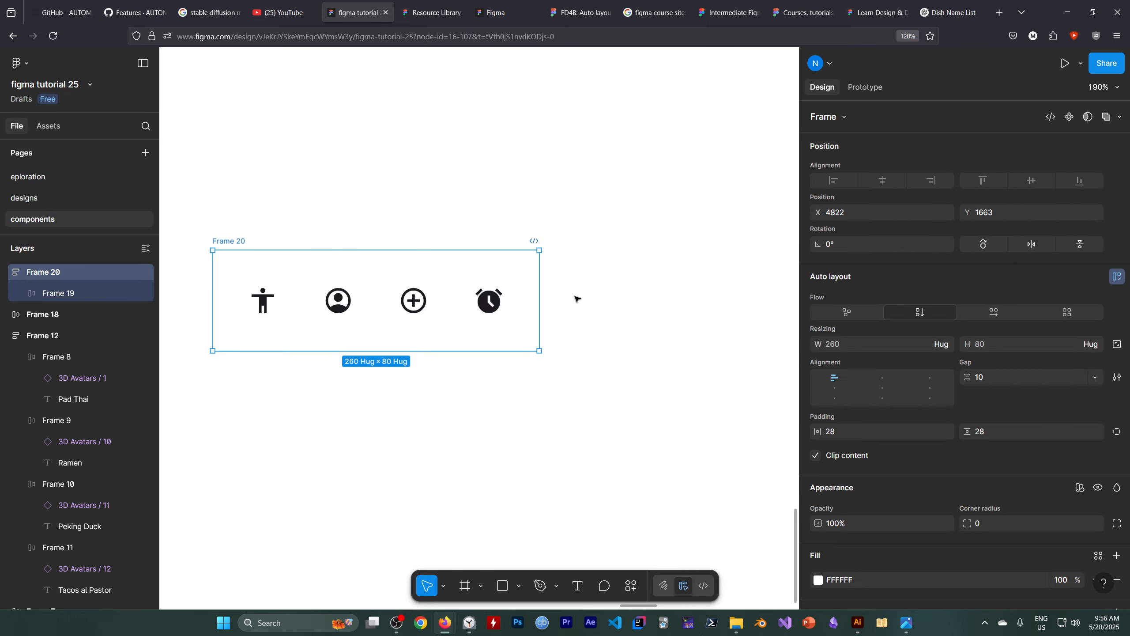
drag(540, 299, 718, 343)
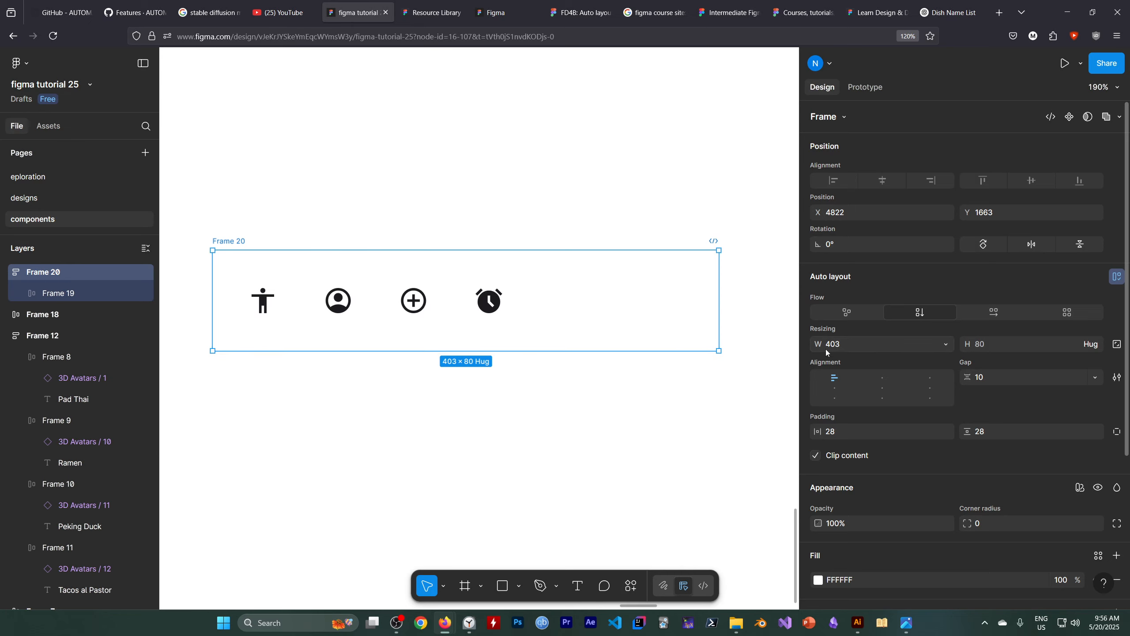
click(884, 349)
click(883, 350)
click(944, 345)
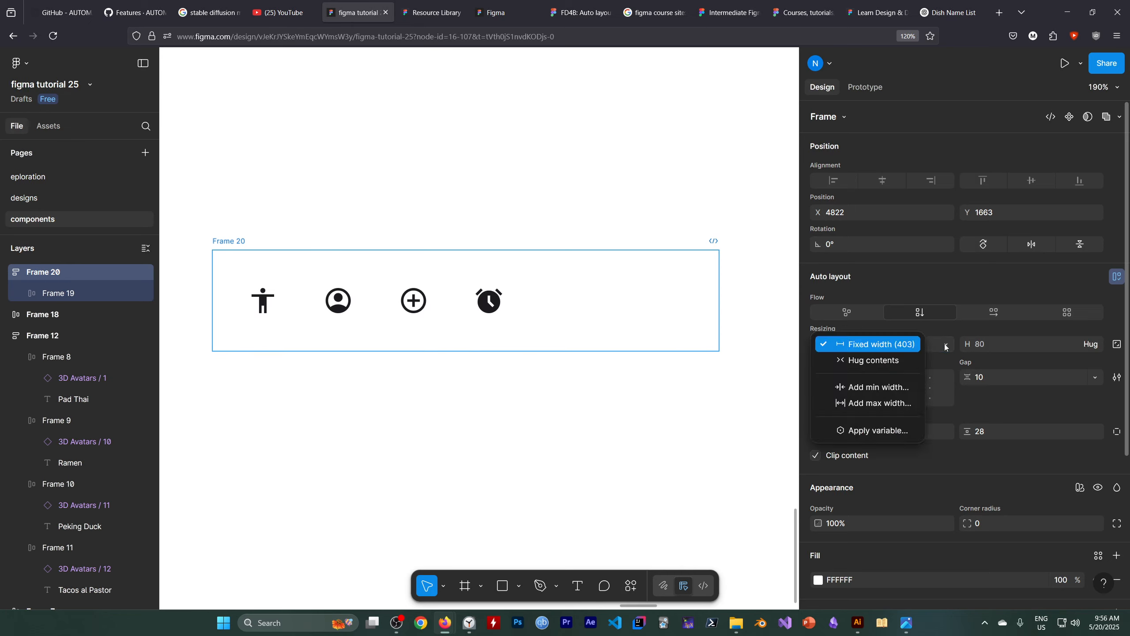
click(890, 362)
Widen the outer icon frame to about 292 and keep its horizontal resizing on Fixed width.
drag(538, 298, 578, 298)
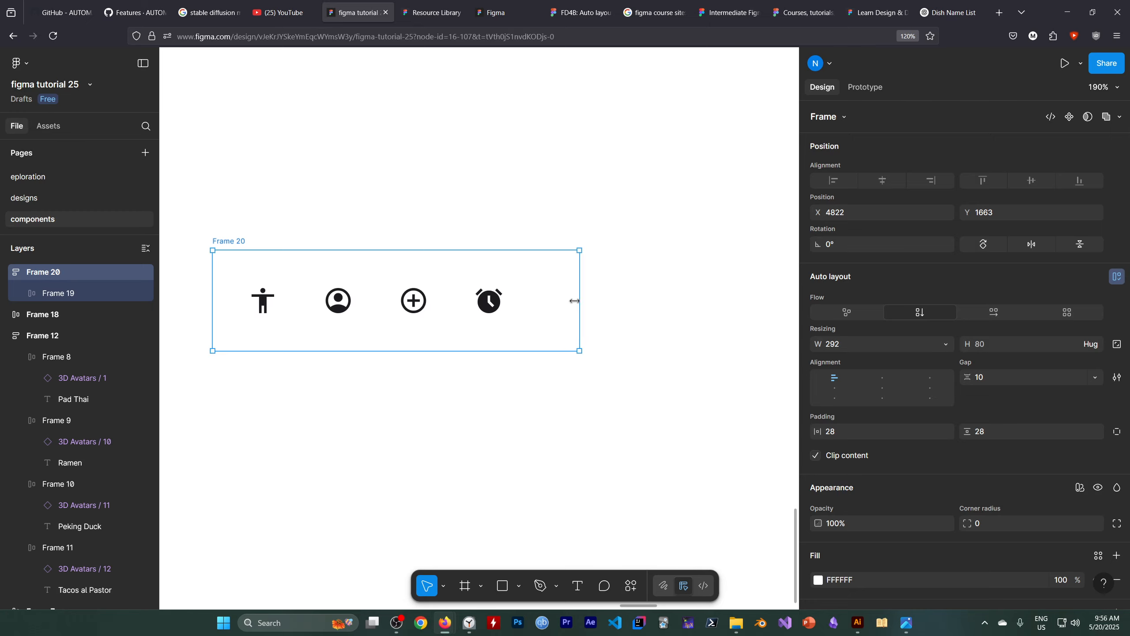
click(943, 346)
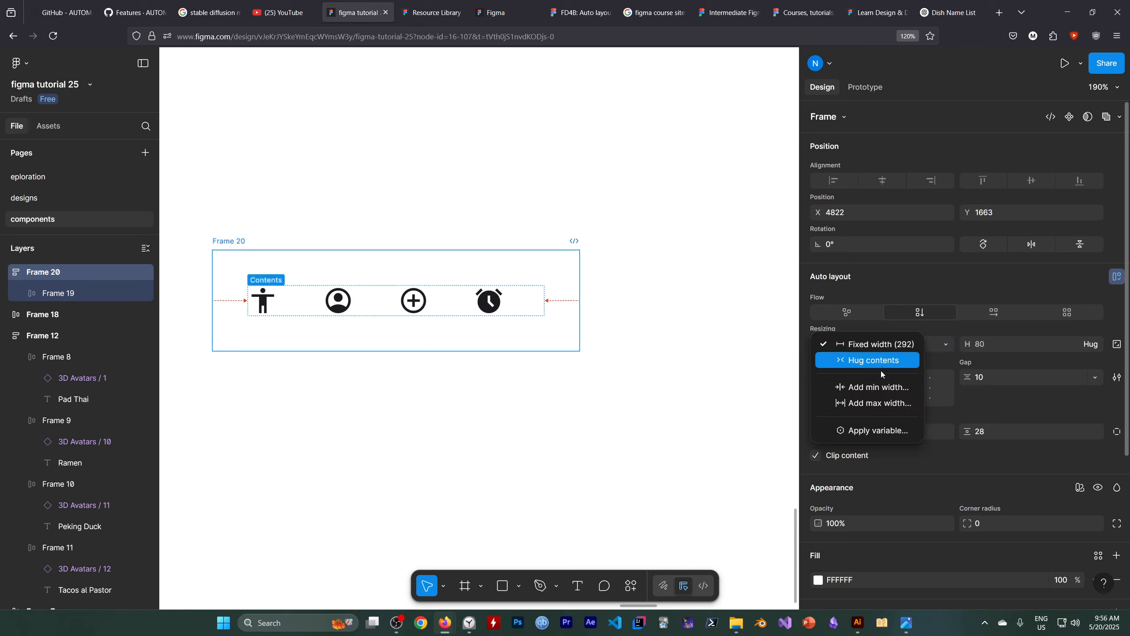
click(875, 346)
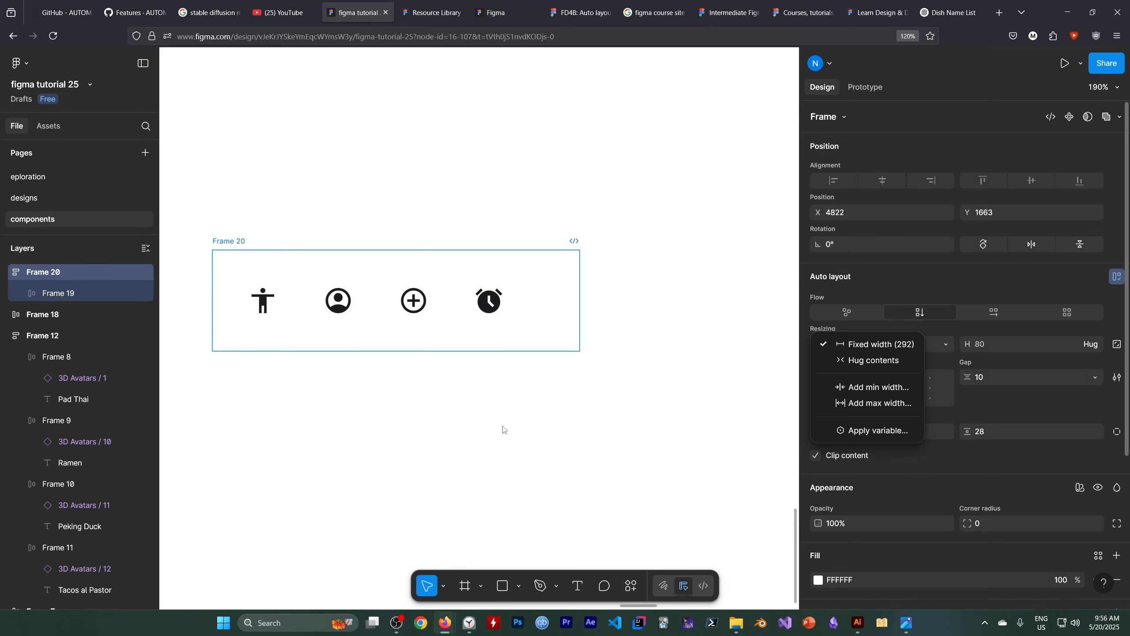
click(217, 407)
click(74, 274)
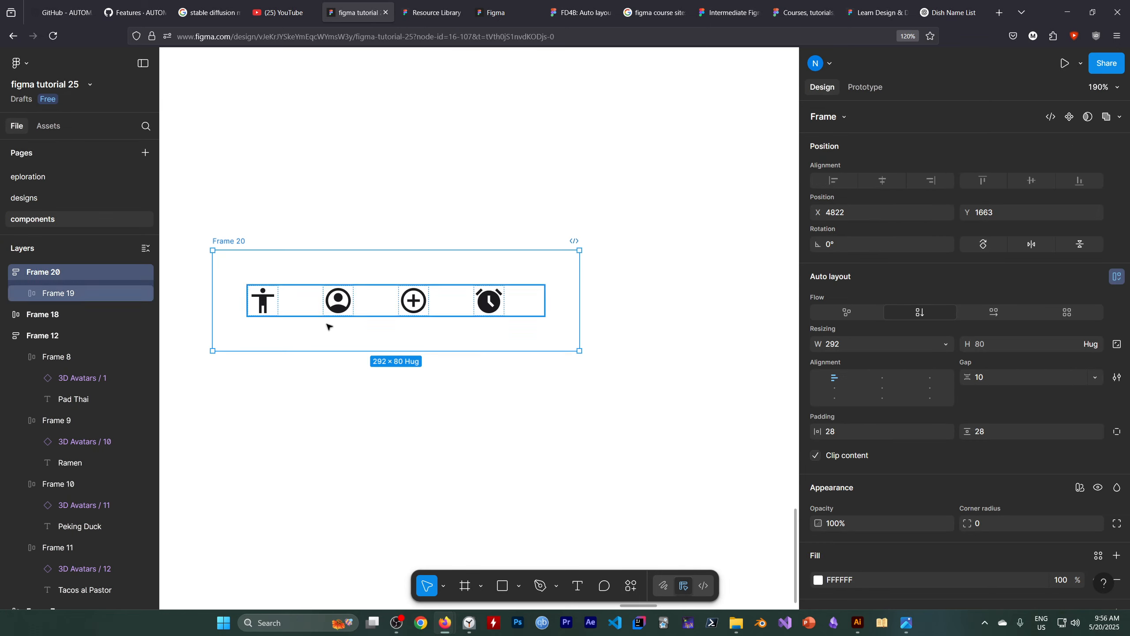
click(942, 348)
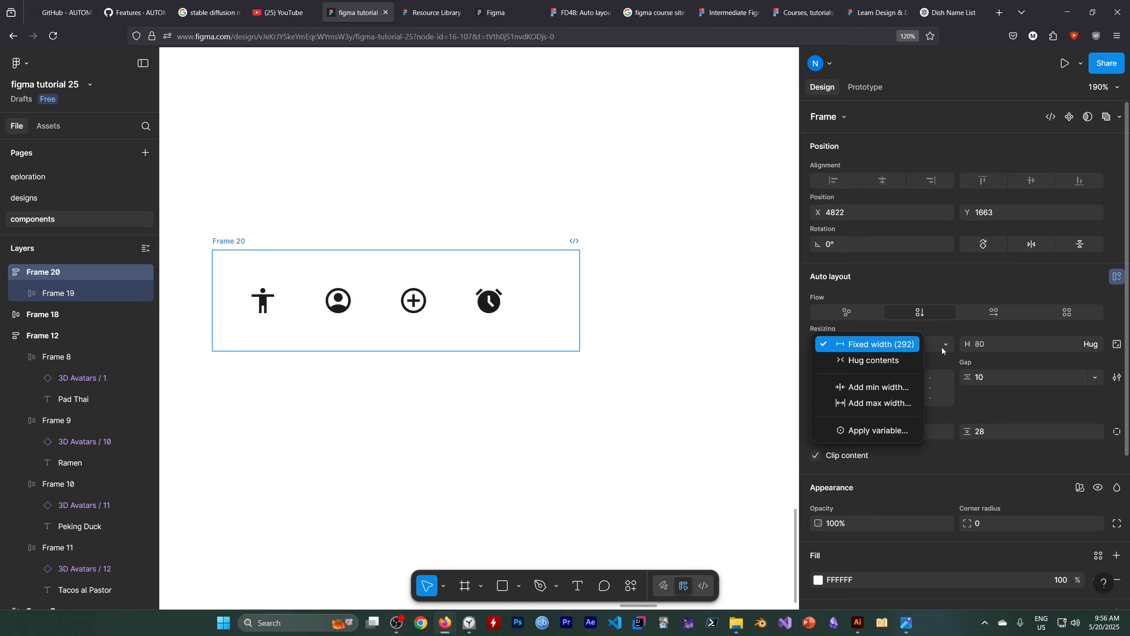
click(465, 424)
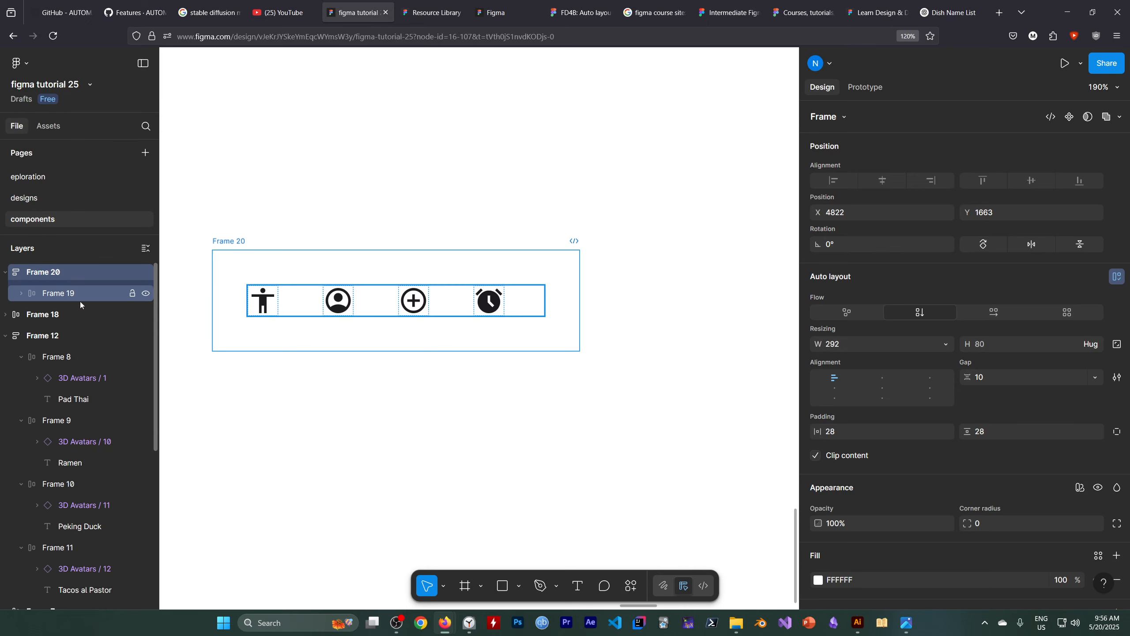
Check the width resizing options of the inner icon row frame, keeping it on Fill container.
click(64, 294)
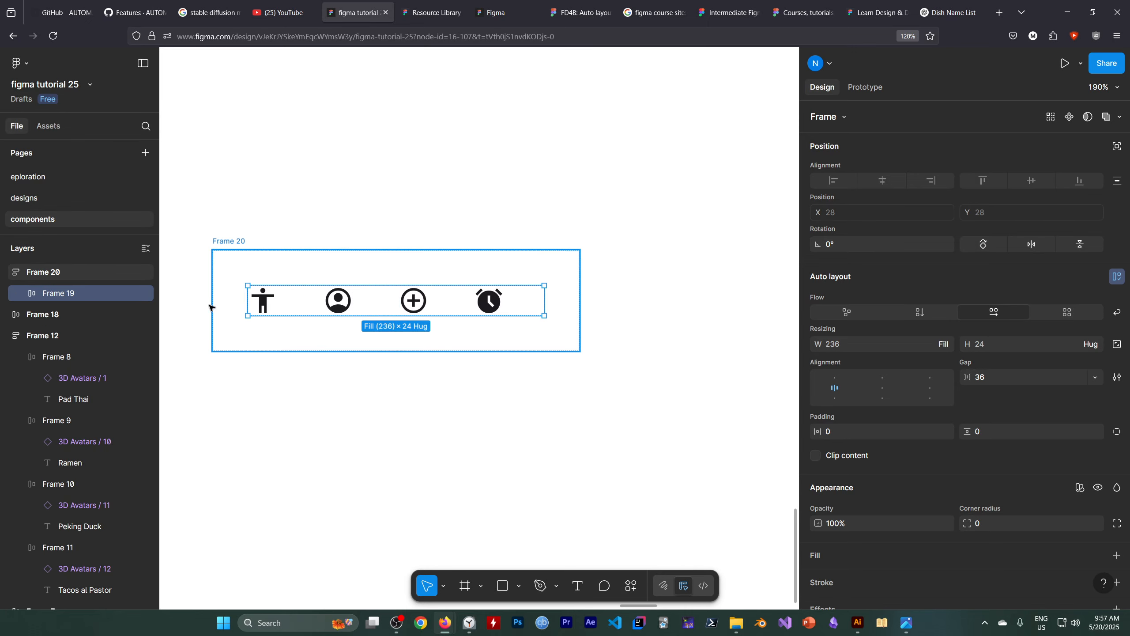
click(930, 346)
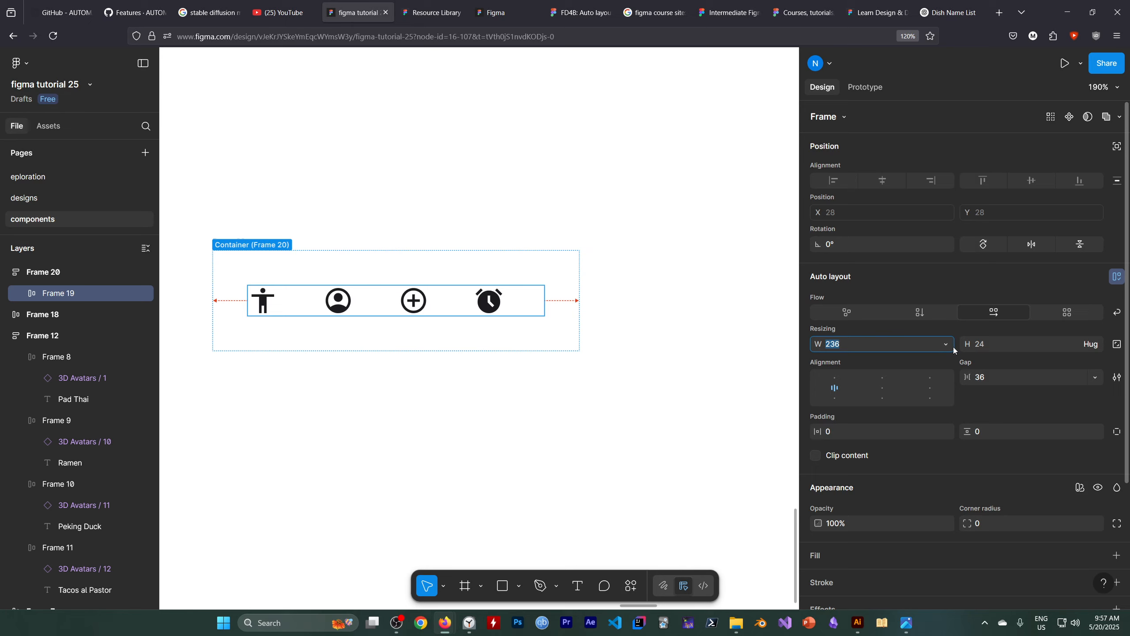
click(946, 345)
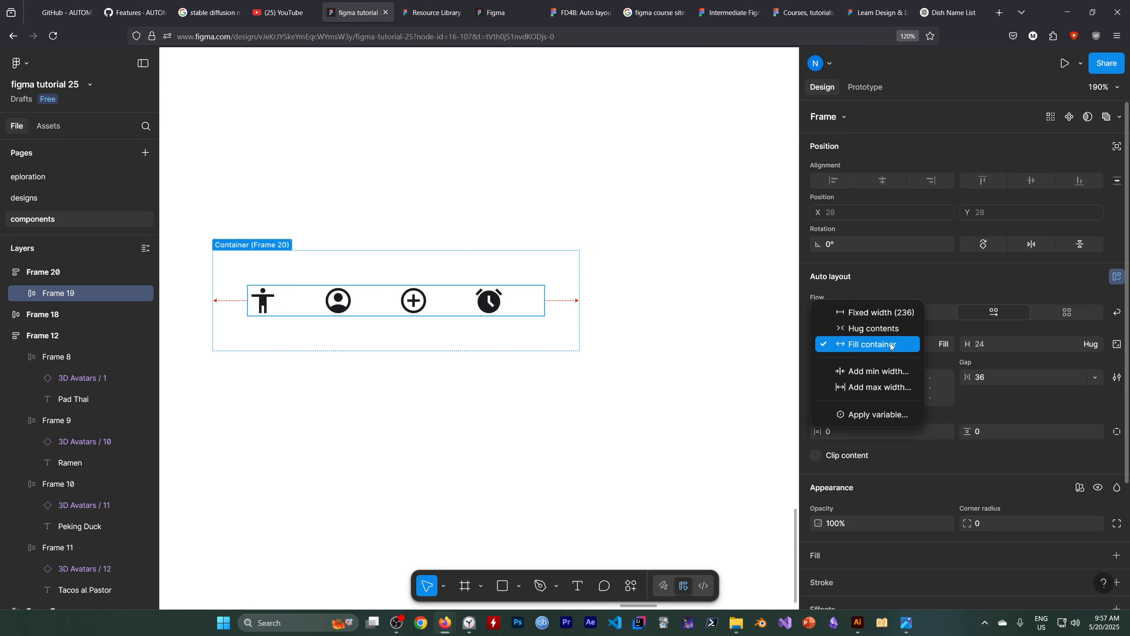
click(630, 425)
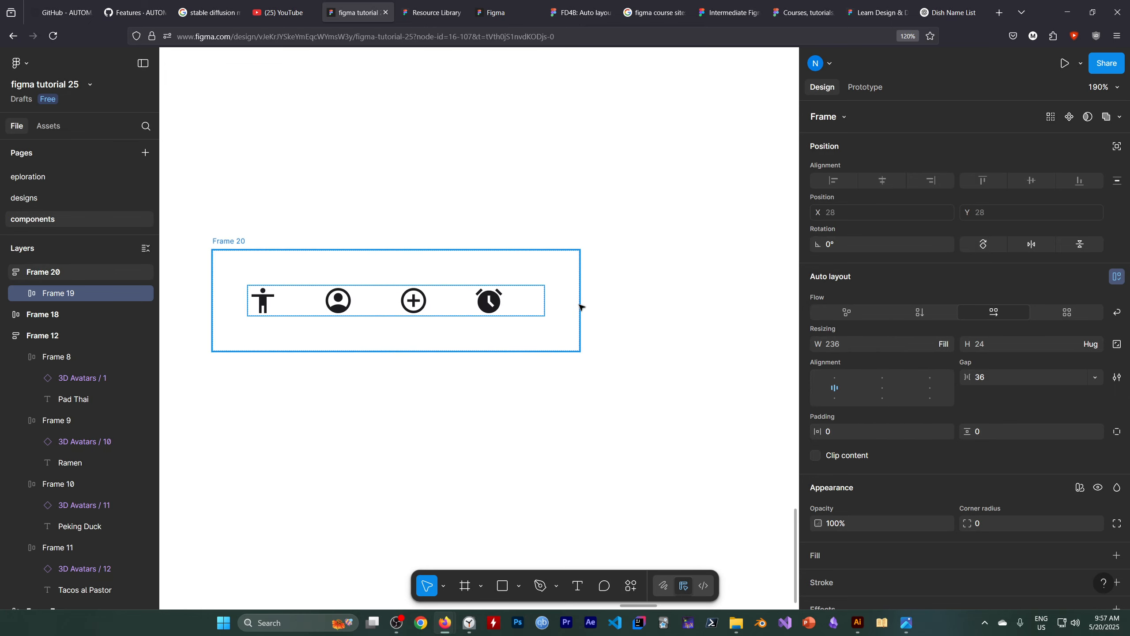
Keep the outer icon frame's horizontal resizing on Fixed width and widen the frame to about 410.
click(70, 271)
click(861, 344)
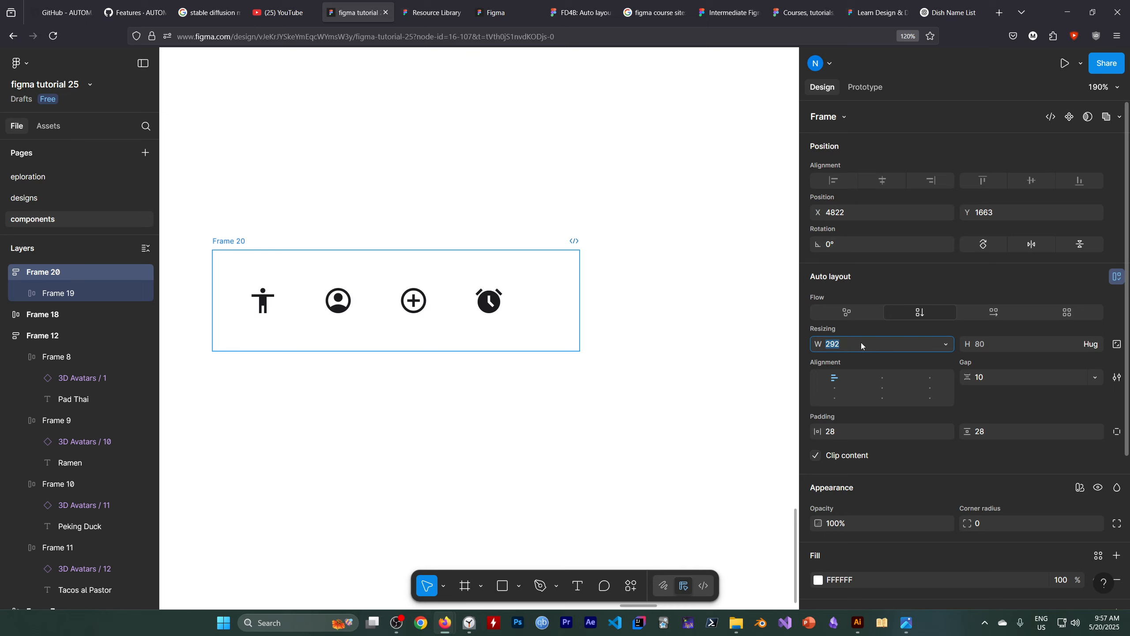
click(943, 345)
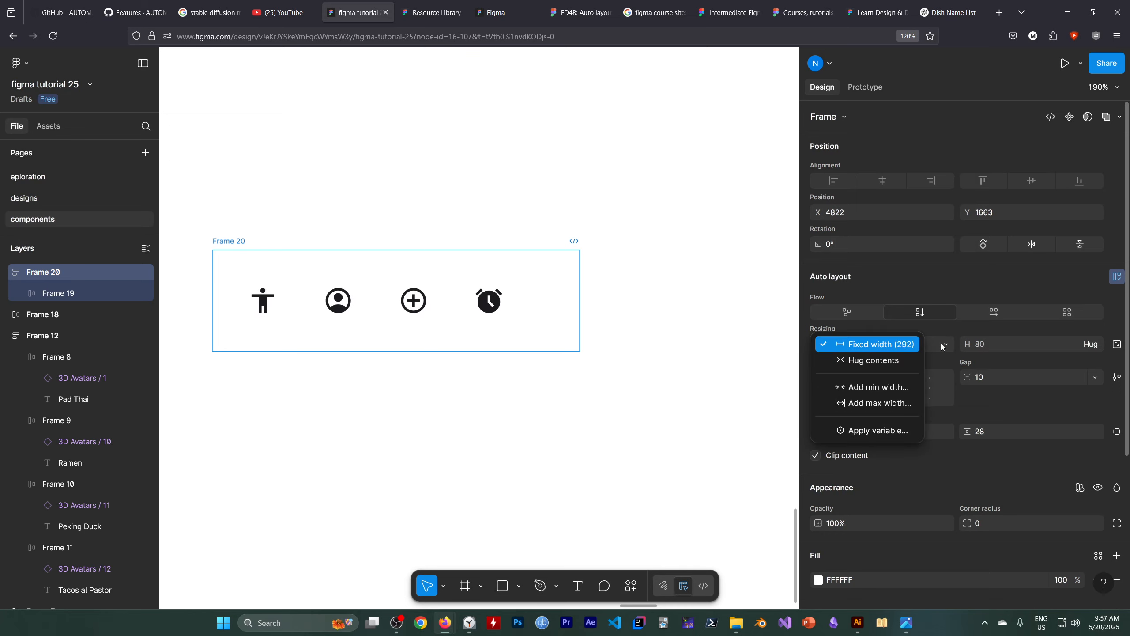
key(Escape)
drag(580, 302, 729, 312)
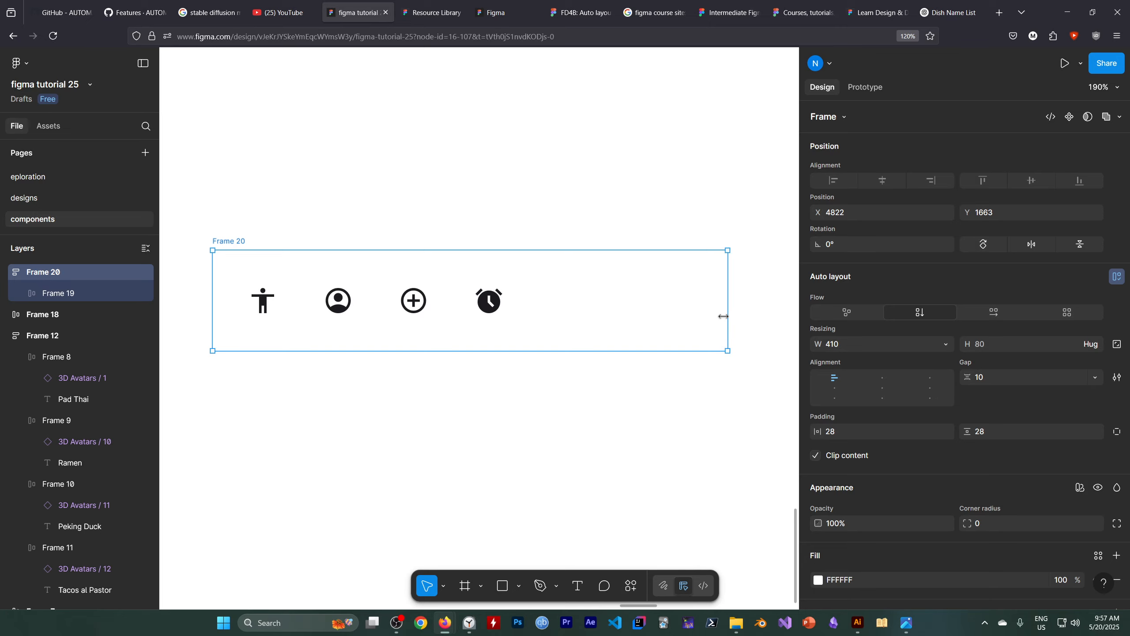
click(403, 626)
click(789, 481)
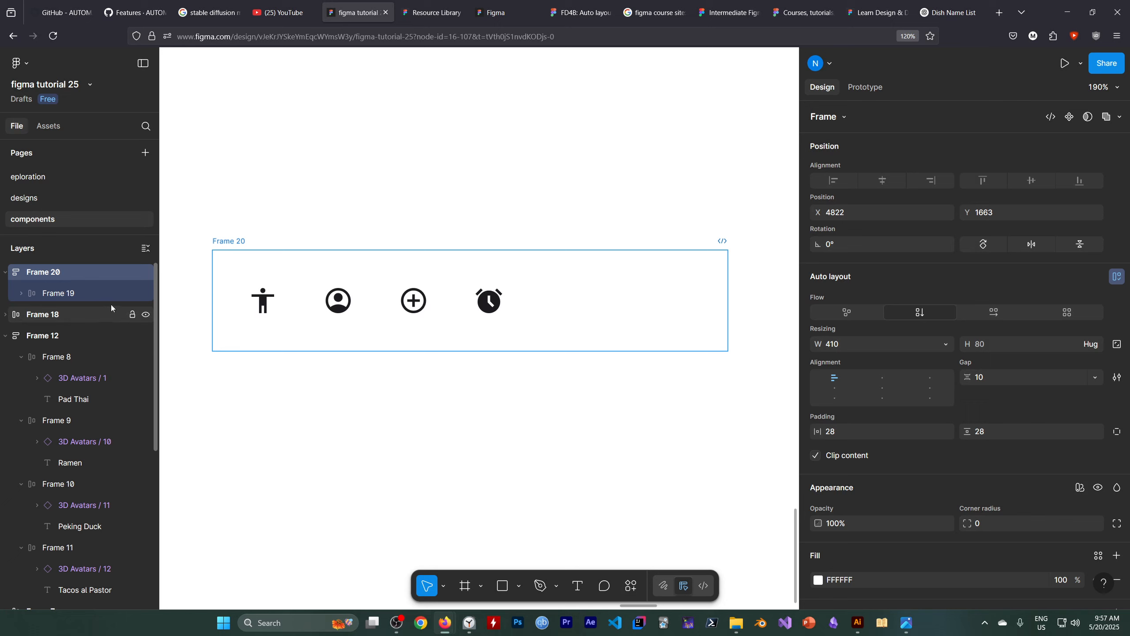
Set the inner icon row frame's auto layout alignment to center so the four icons sit mid-frame.
click(105, 294)
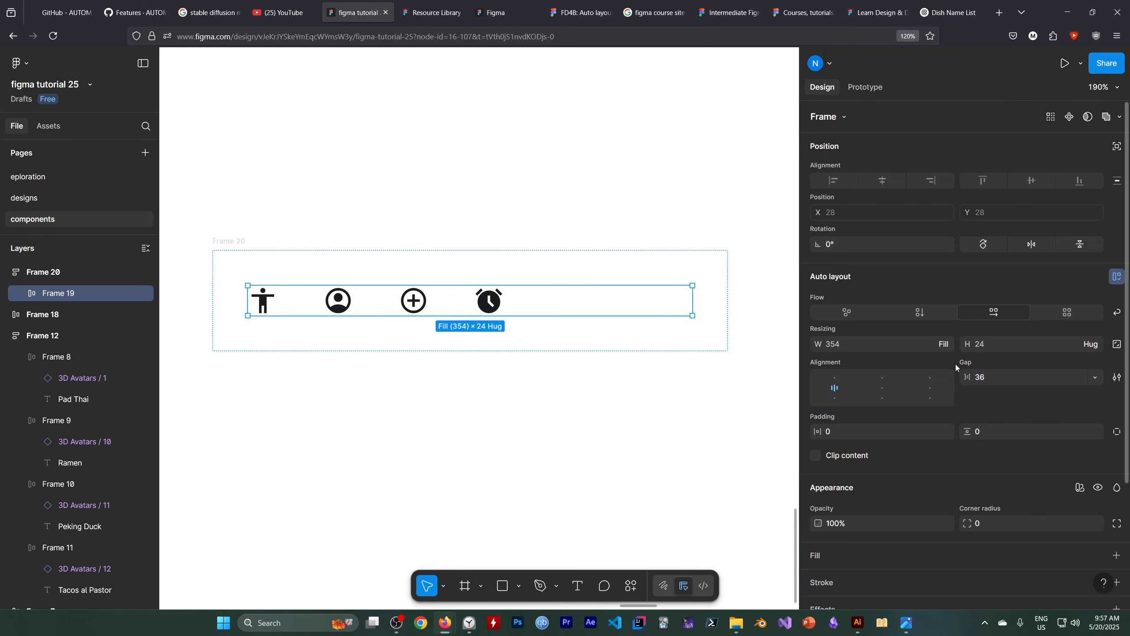
click(884, 390)
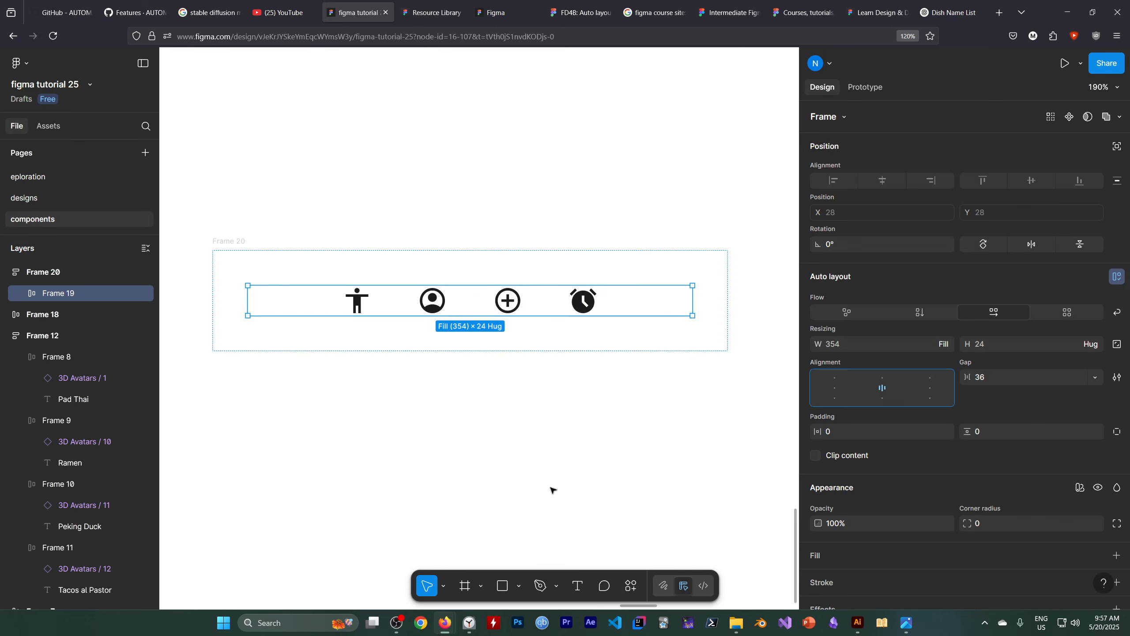
click(518, 472)
Resize the outer icon frame to a width of about 416, then narrow it to about 302.
click(65, 273)
drag(726, 292, 684, 328)
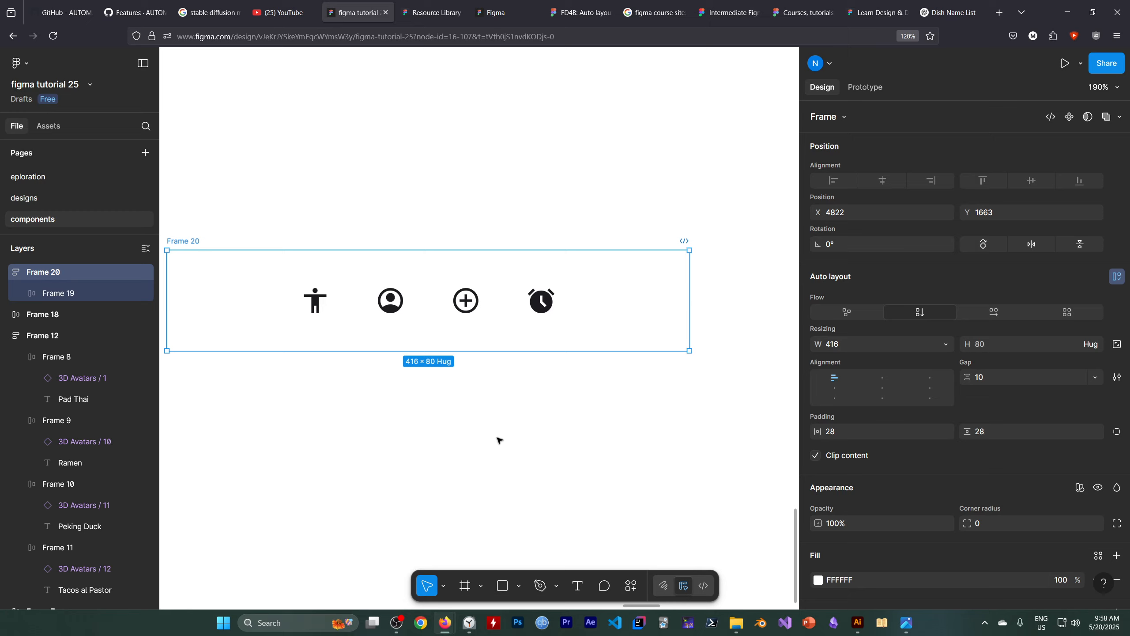
drag(690, 297, 542, 357)
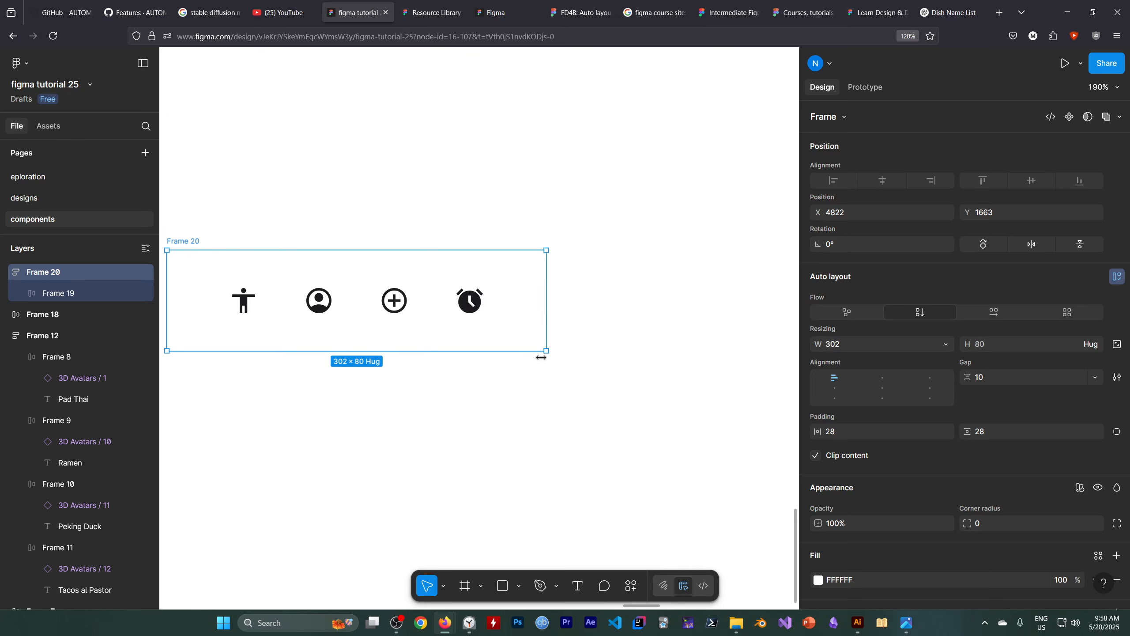
Switch to the Figma Learn page and consult the "Auto layout fundamentals" lesson.
scroll(558, 378, up, 2)
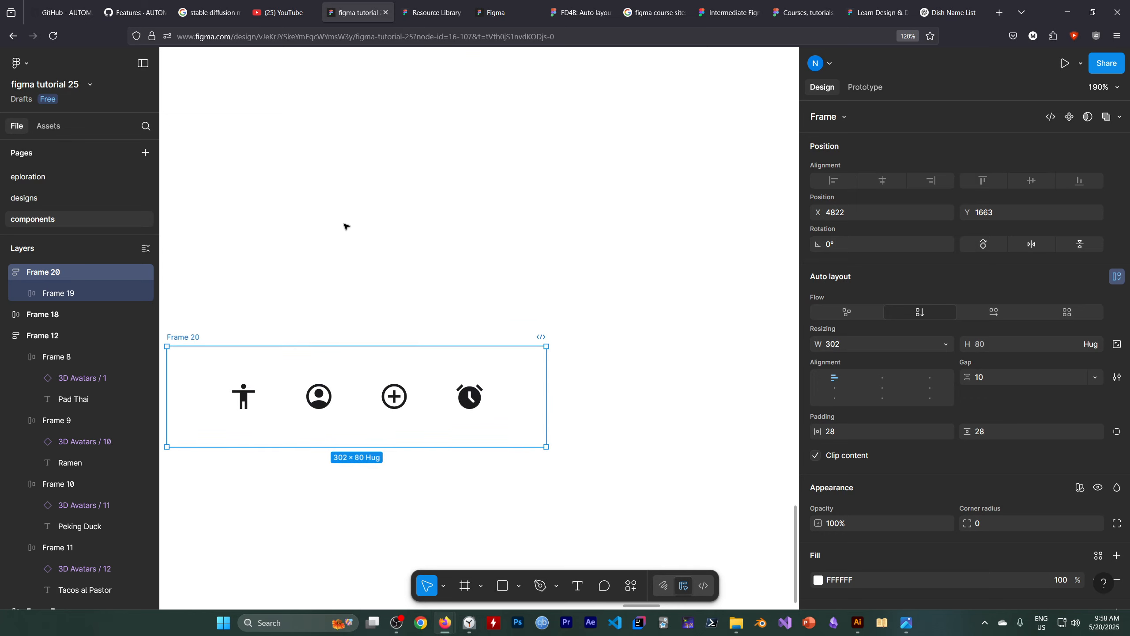
scroll(400, 225, up, 3)
scroll(423, 234, down, 2)
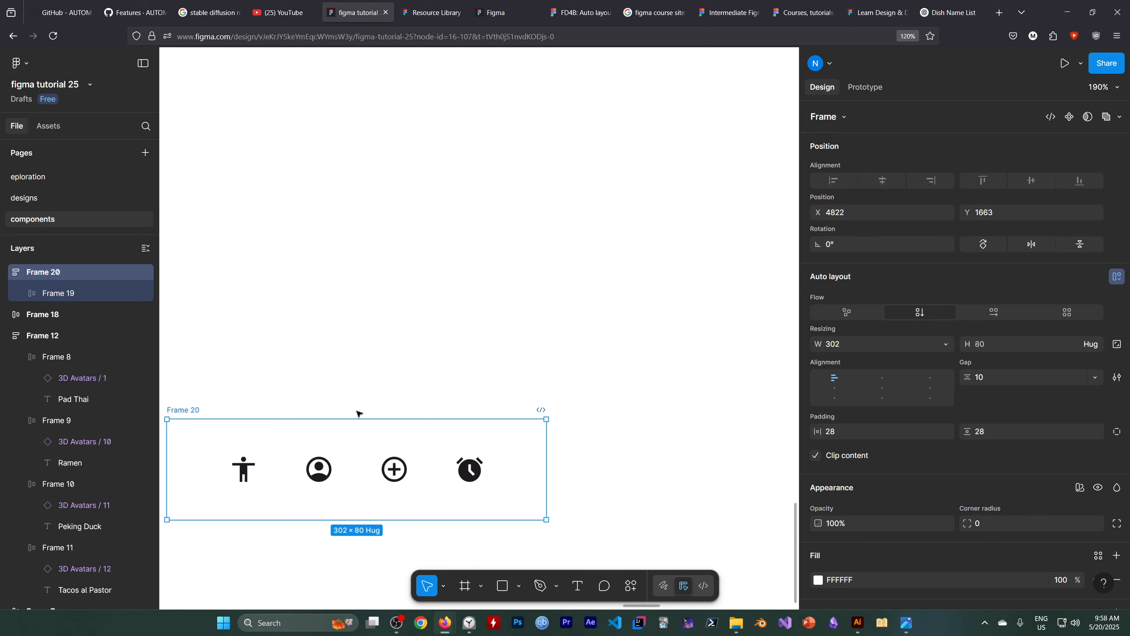
click(565, 13)
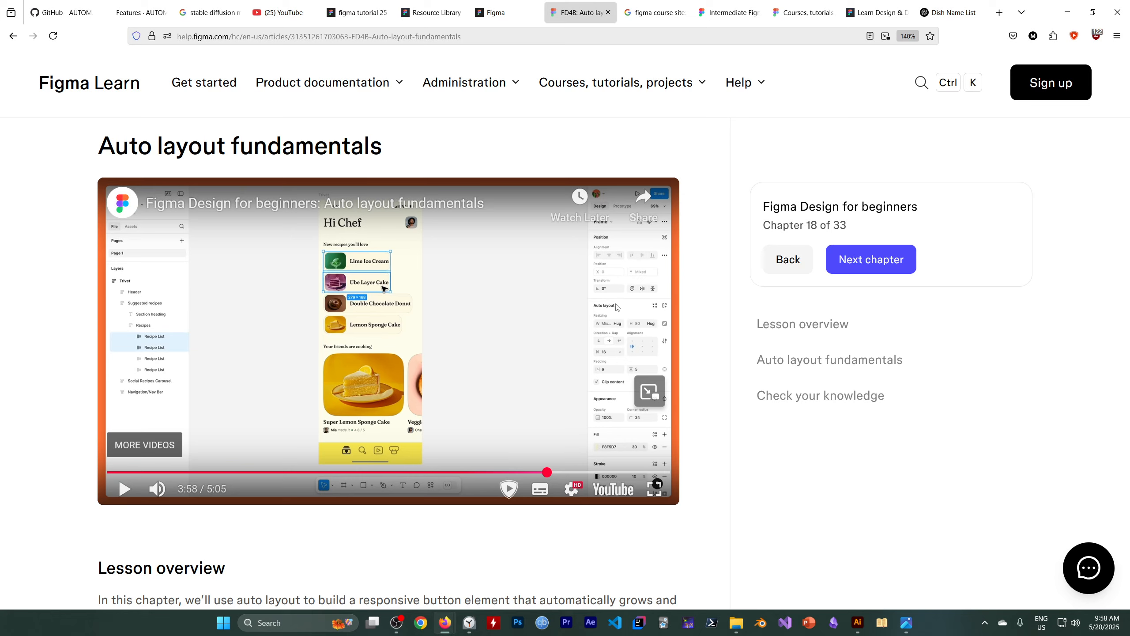
mouse_move(496, 22)
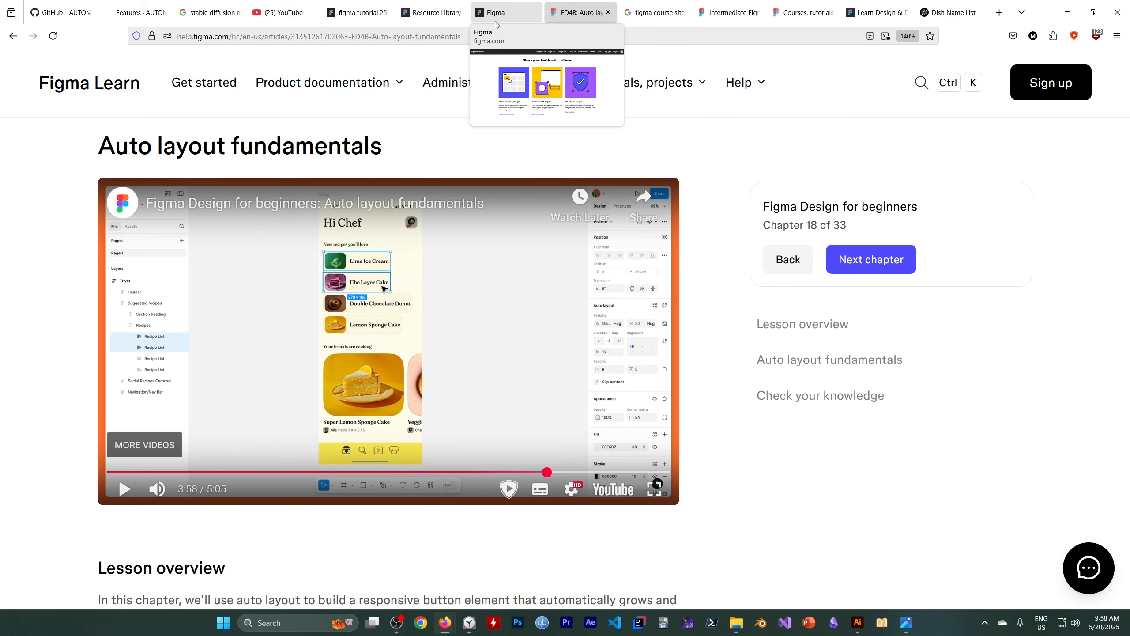
Return to the "figma tutorial 25" file and widen the outer icon frame to about 340.
click(356, 13)
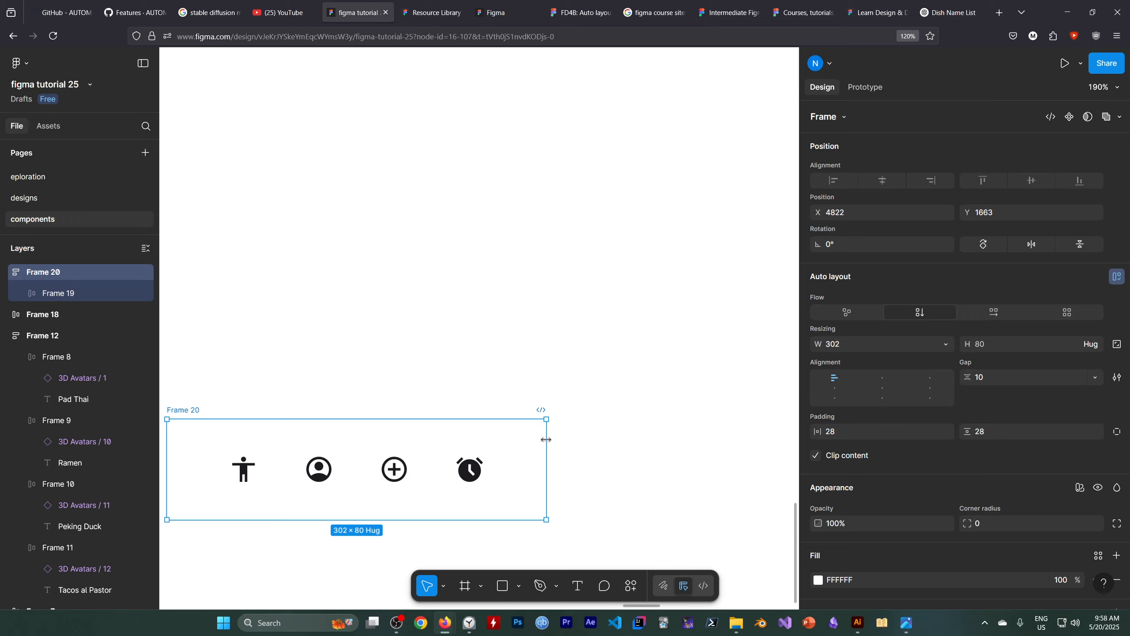
drag(544, 438, 594, 441)
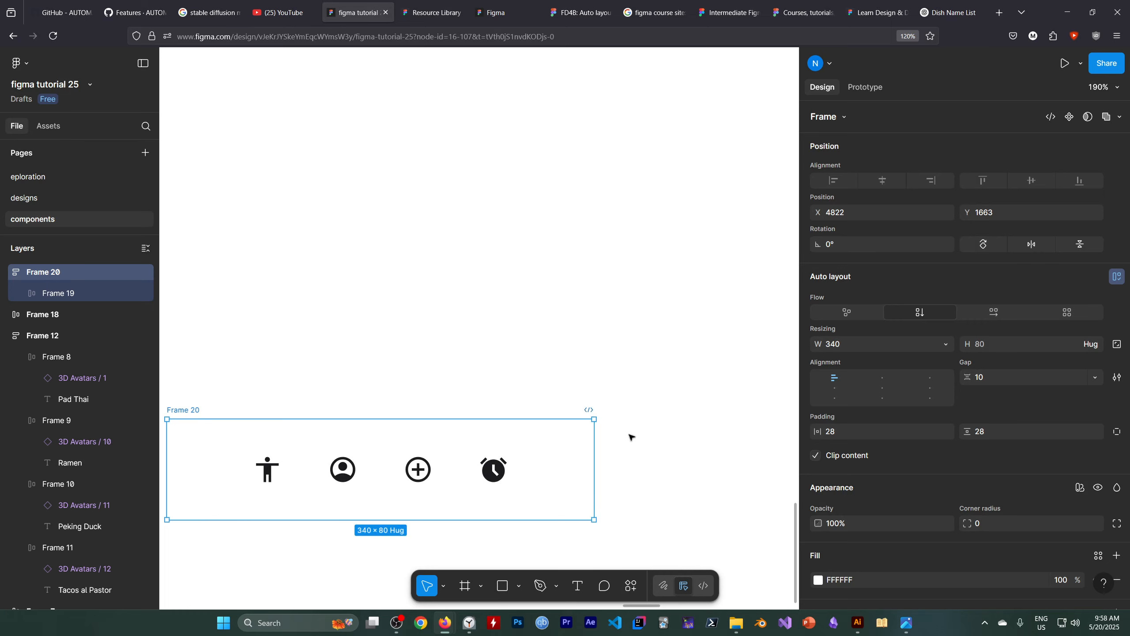